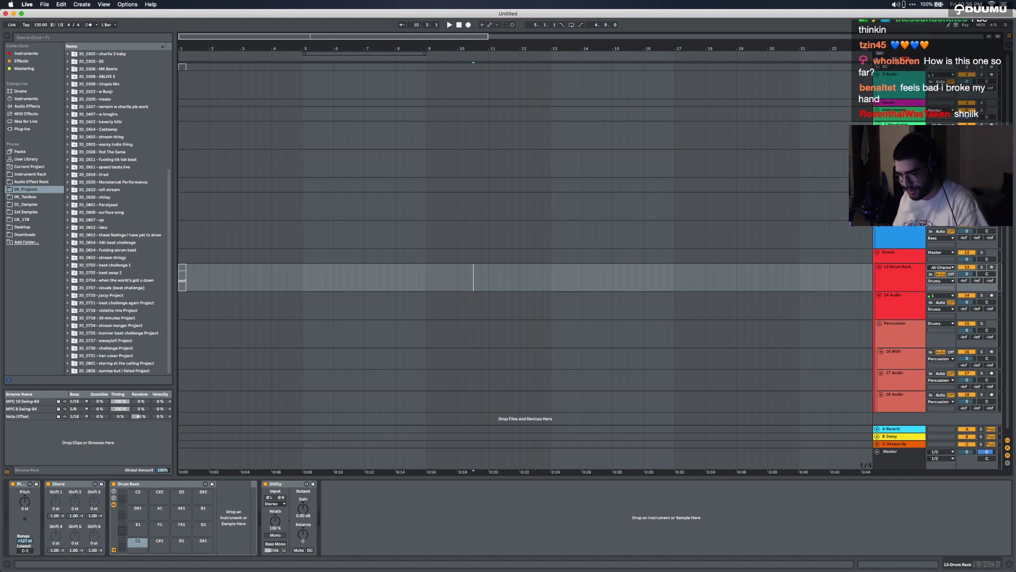
- Show the Audio Effect Rack presets under Places and insert a new audio track
key("super+Tab")
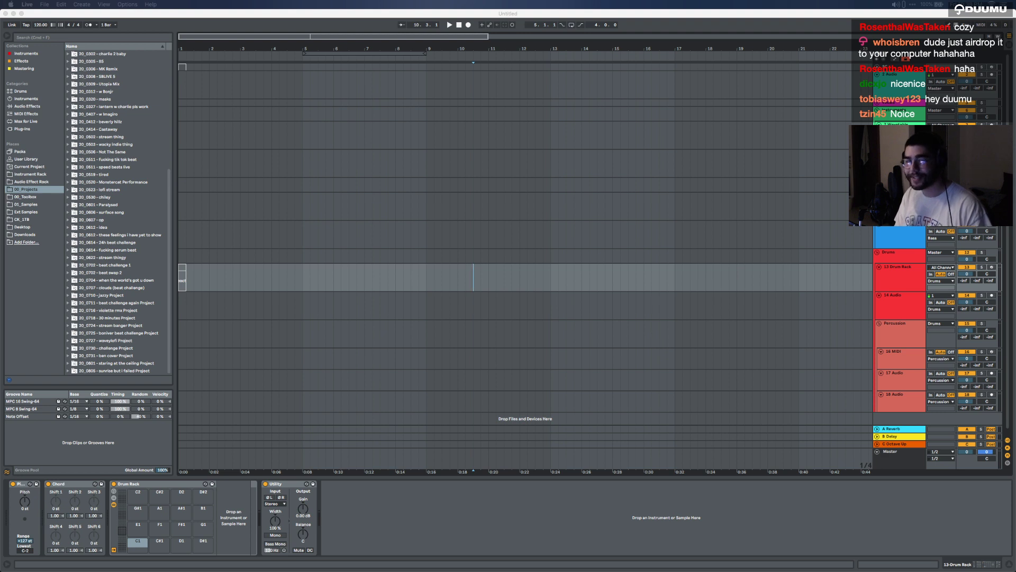
left_click(64, 188)
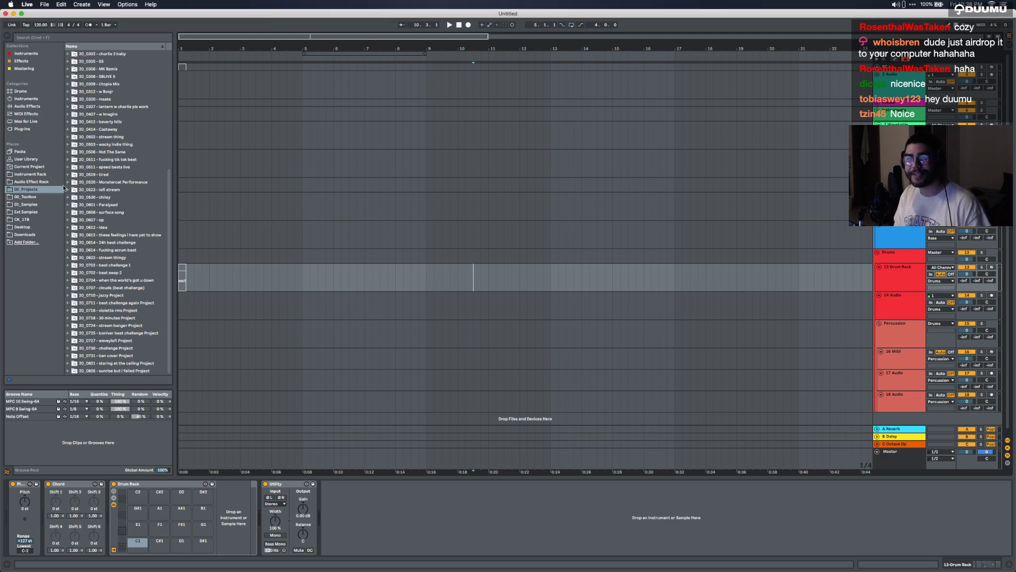
left_click(37, 181)
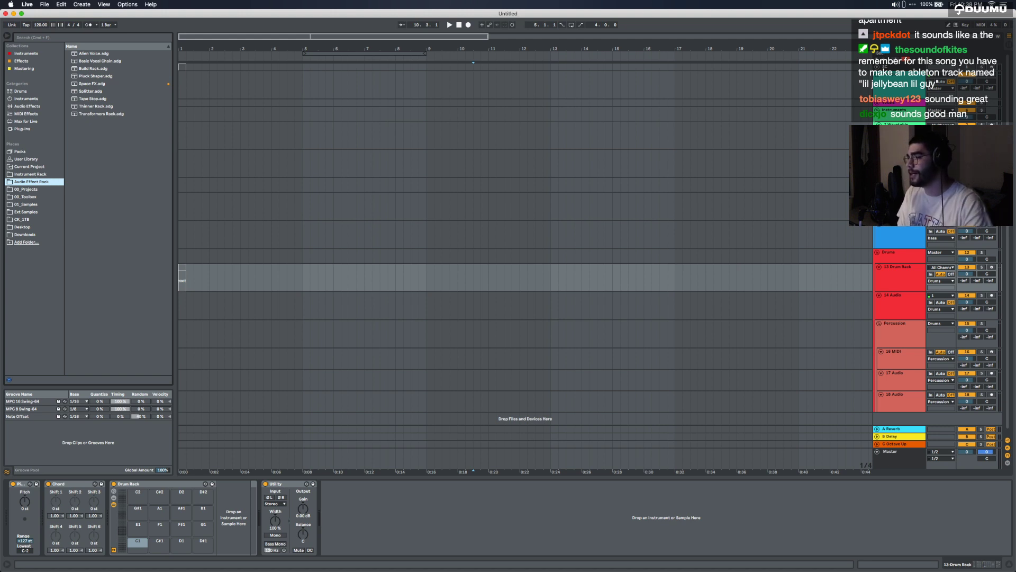
key("super+t")
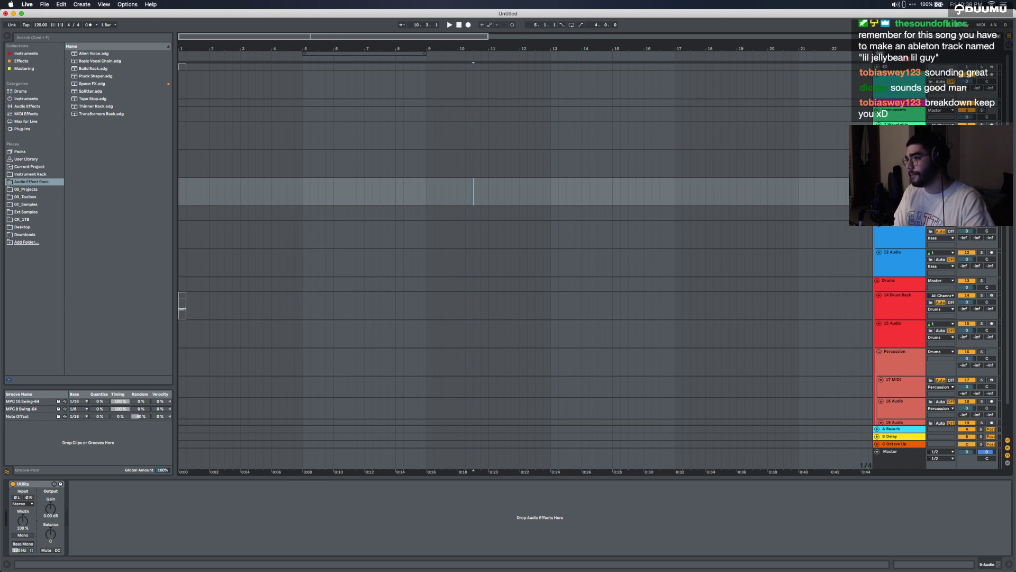
- Set the arrangement insert marker at bar 13.1.1
left_click(533, 191)
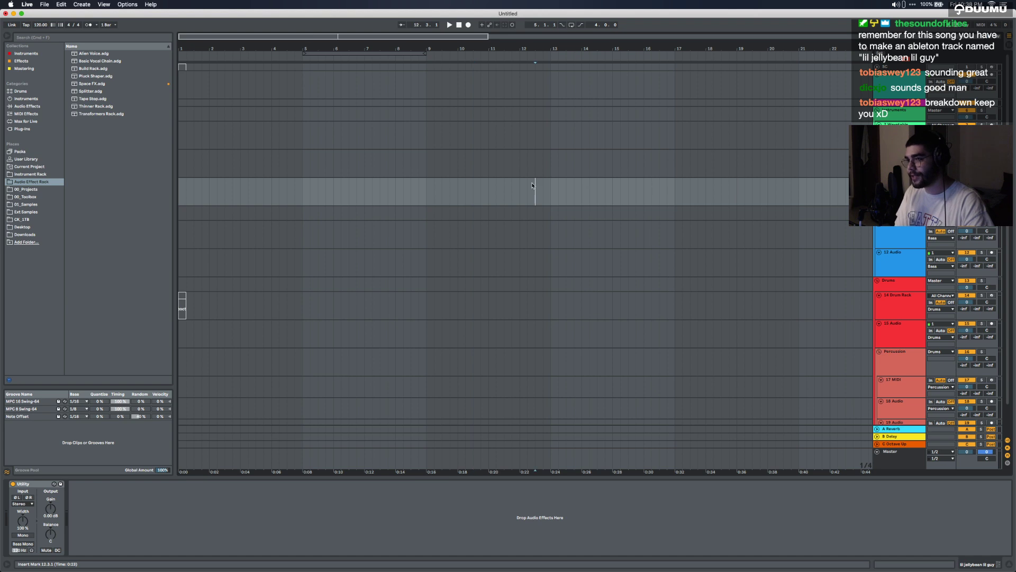
left_click(551, 192)
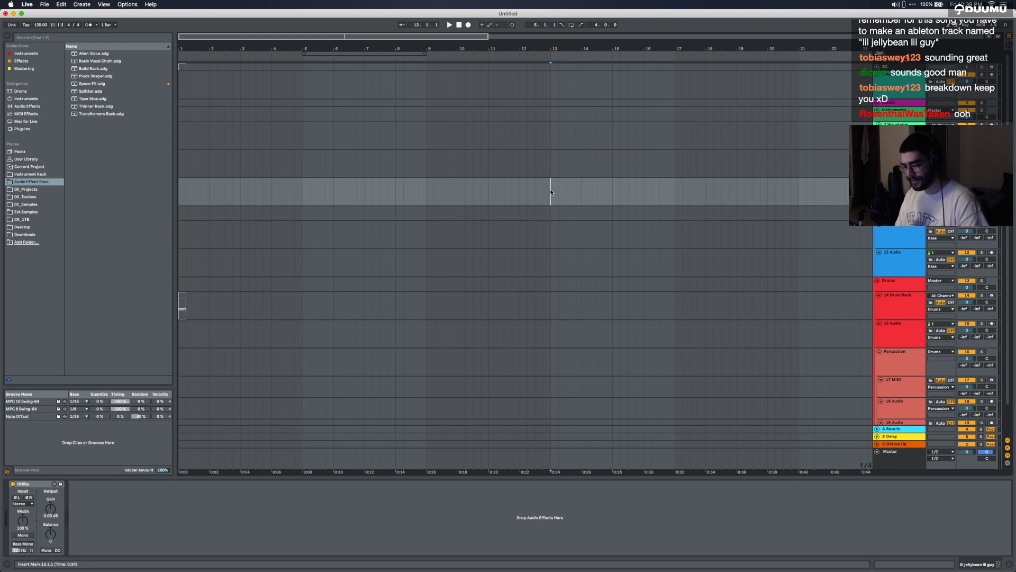
key("super+space")
key("Escape")
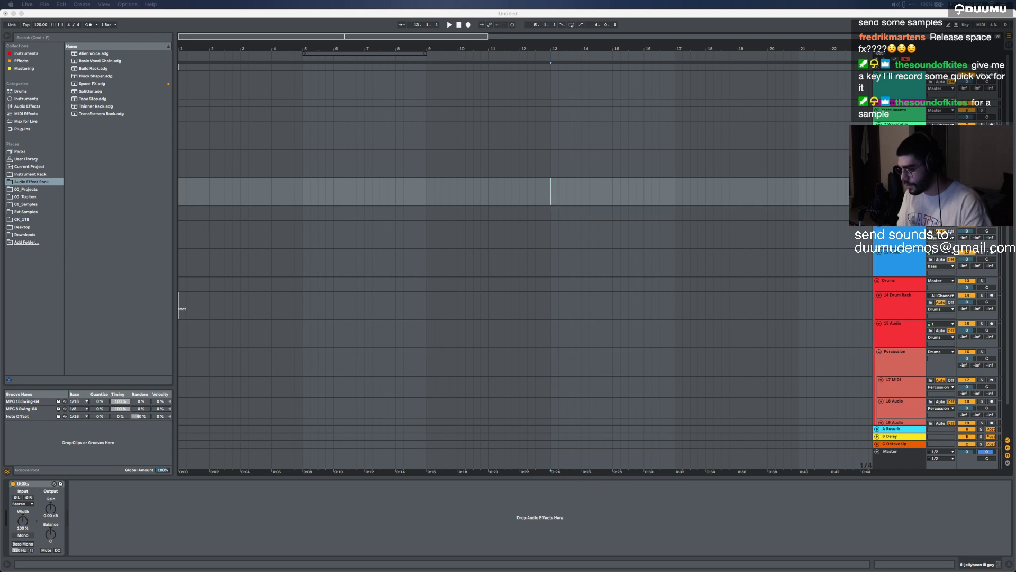
key("ctrl+Left")
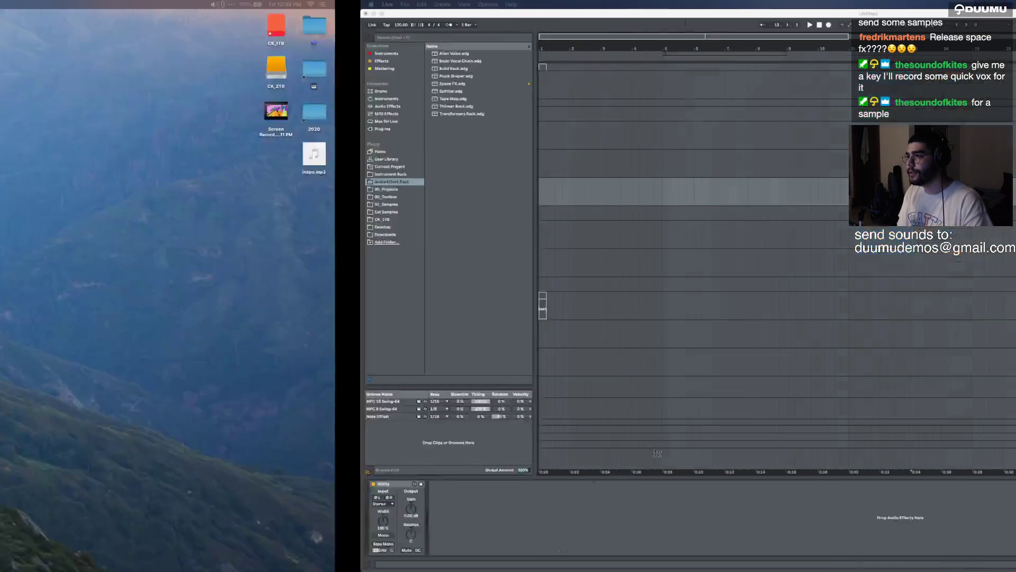
key("ctrl+Right")
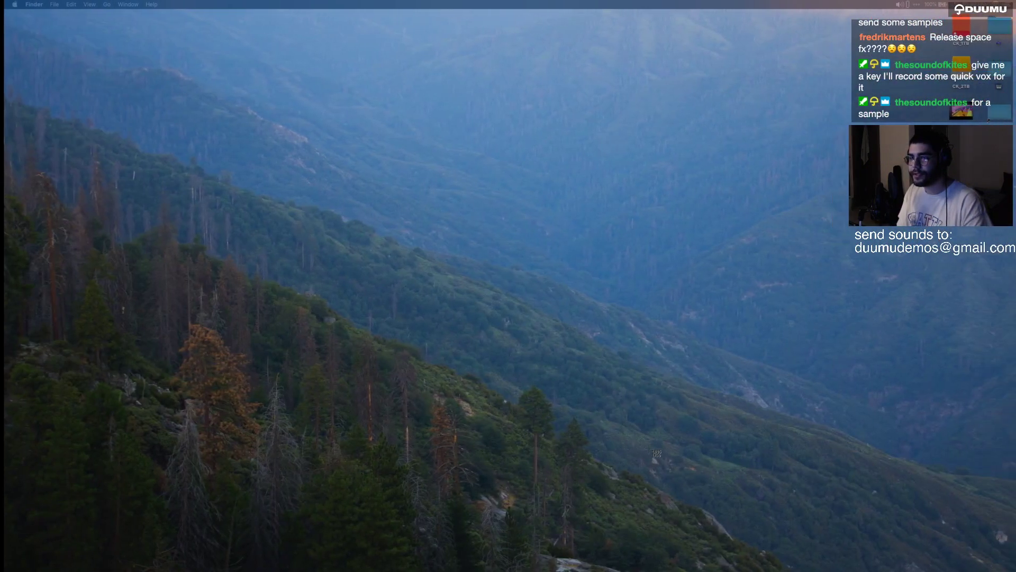
key("ctrl+Left")
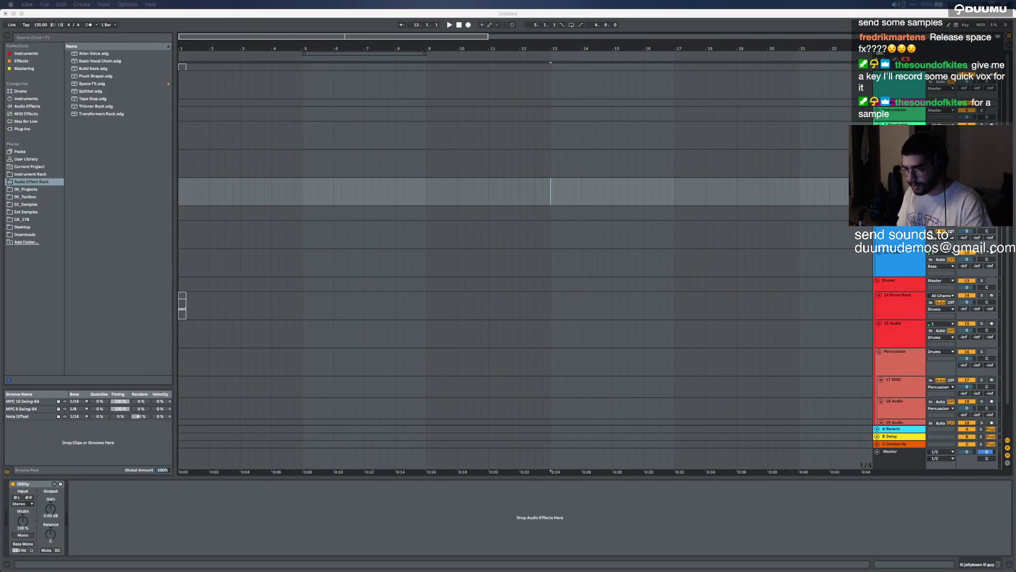
right_click(1004, 535)
left_click(1002, 532)
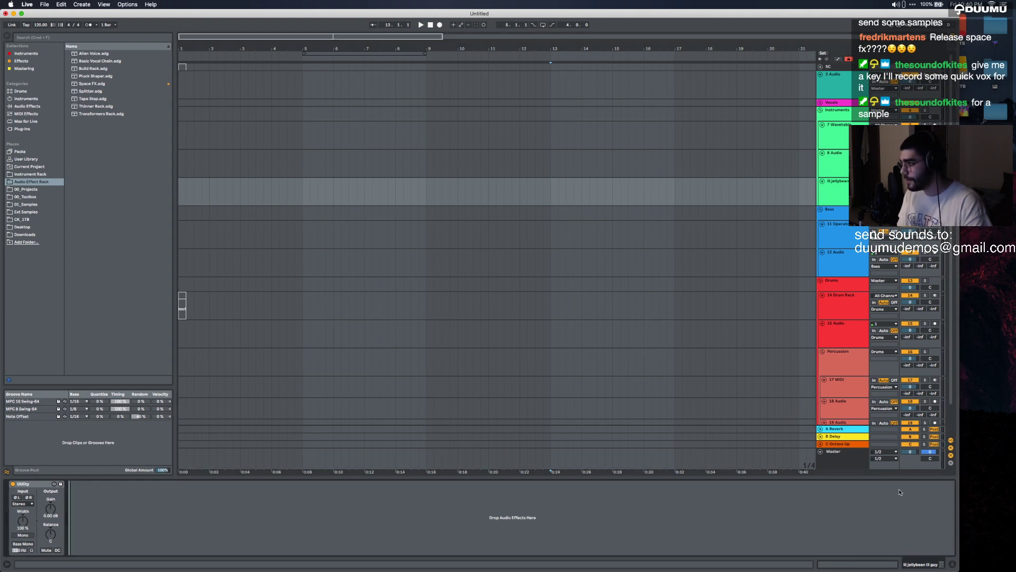
- Widen the Live window to full screen width and select the track above
left_click_drag(959, 472, 1013, 471)
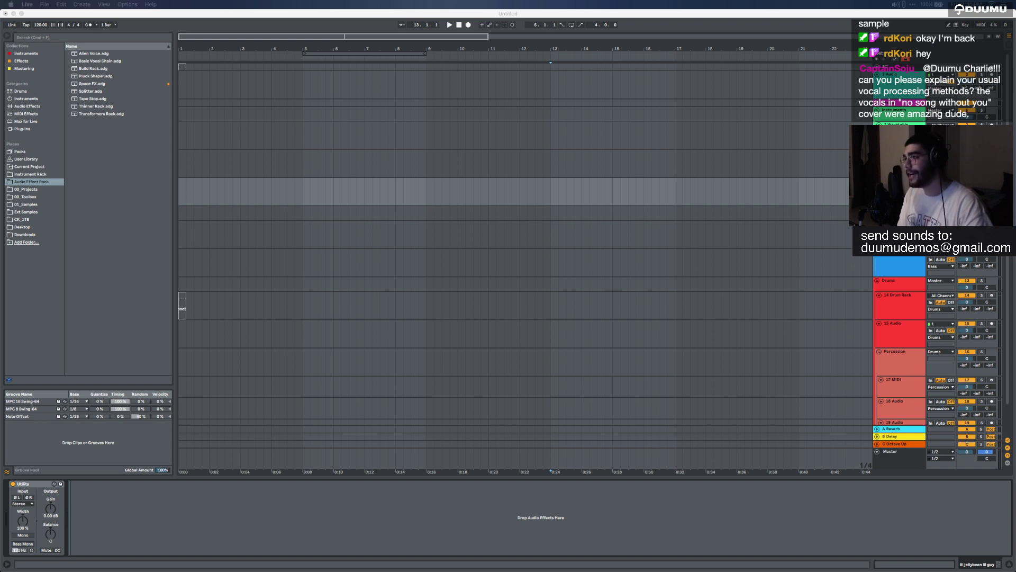
key("Up")
- Search the browser for 'basic vocal' and load Basic Vocal Chain.adg onto the audio track
key("super+f")
type("ba")
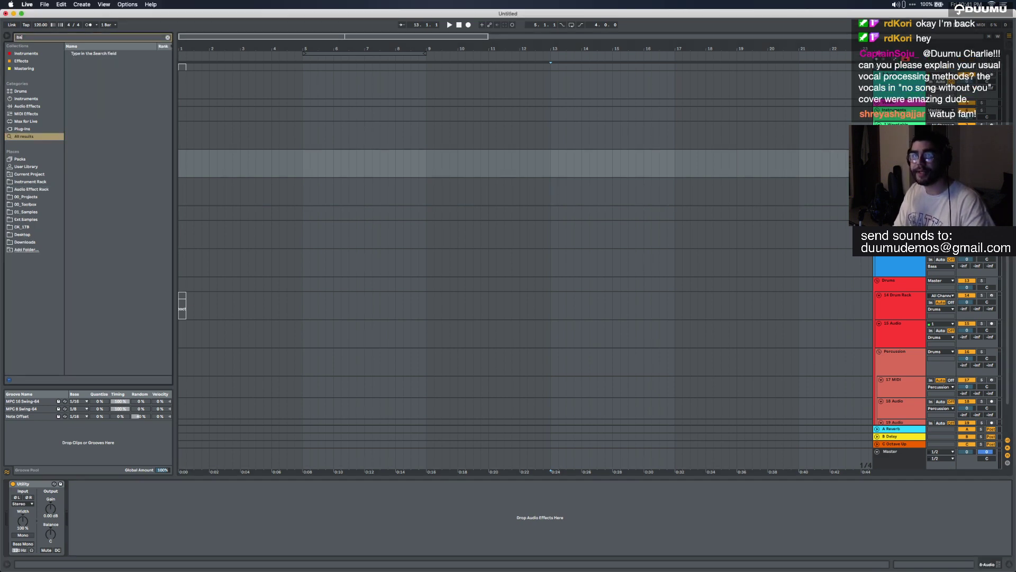
type("sic vocal")
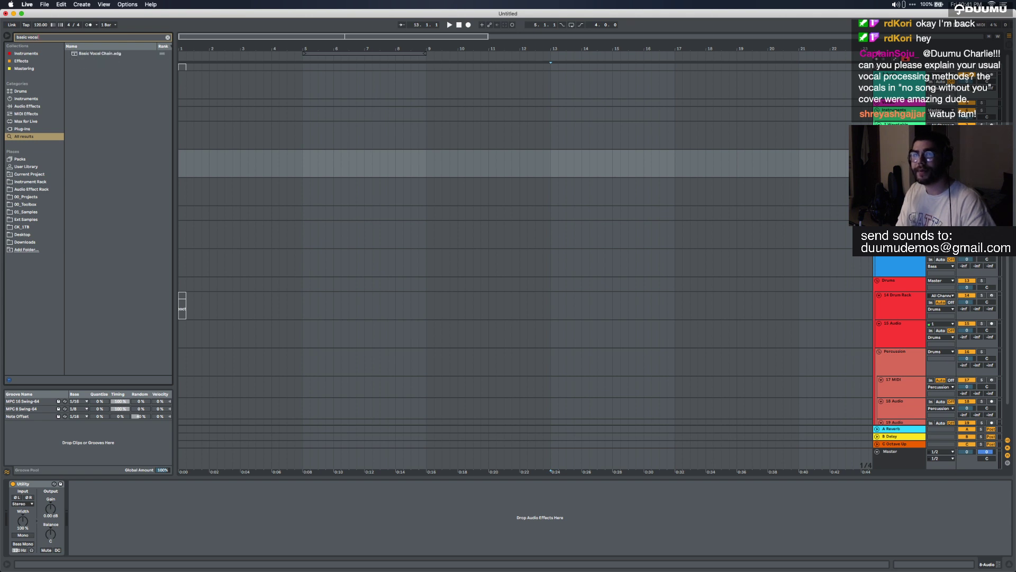
key("Down")
key("Return")
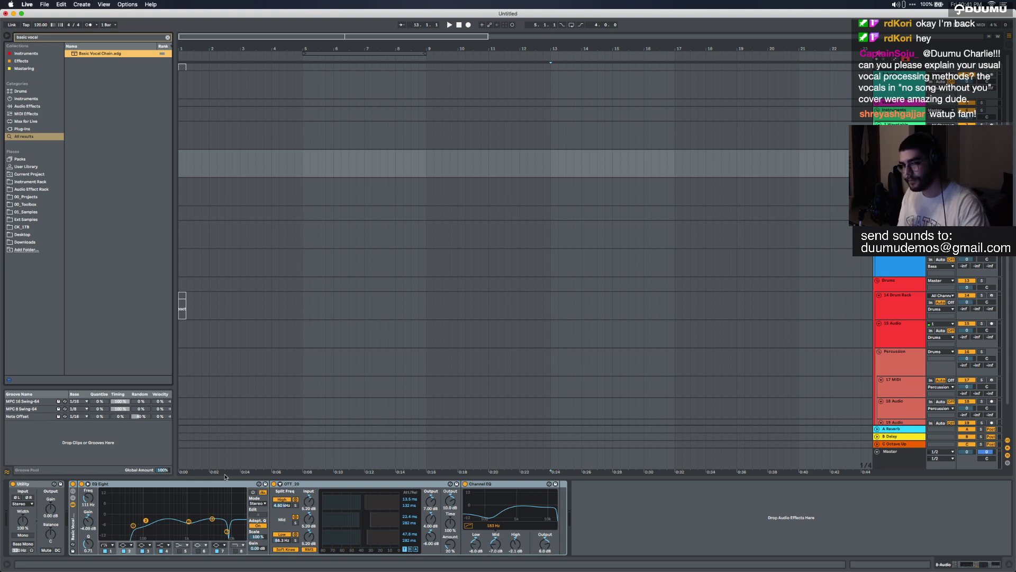
- Delete the Basic Vocal Chain rack, leaving only Utility, then hide Live
left_click(211, 485)
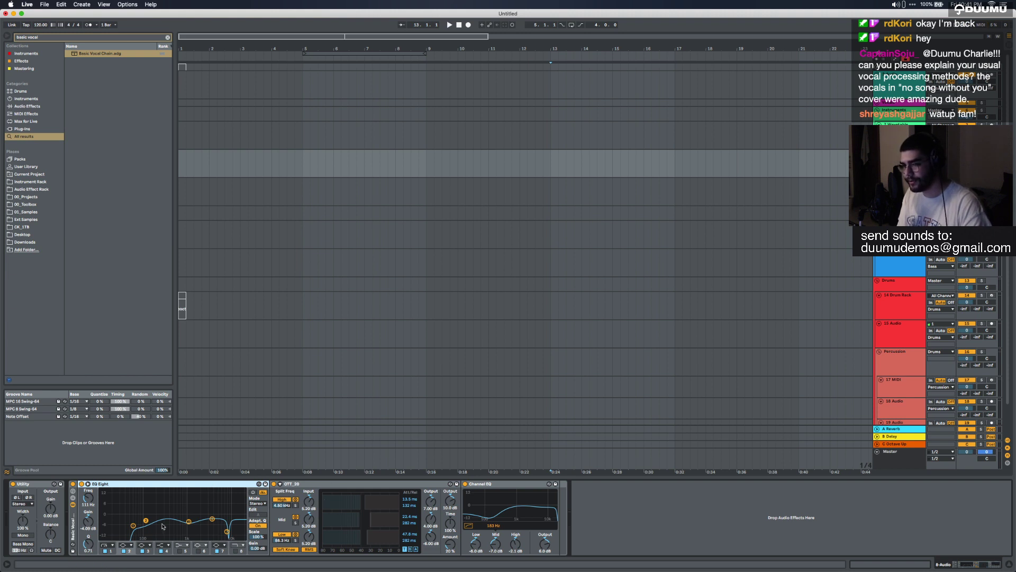
left_click(305, 486)
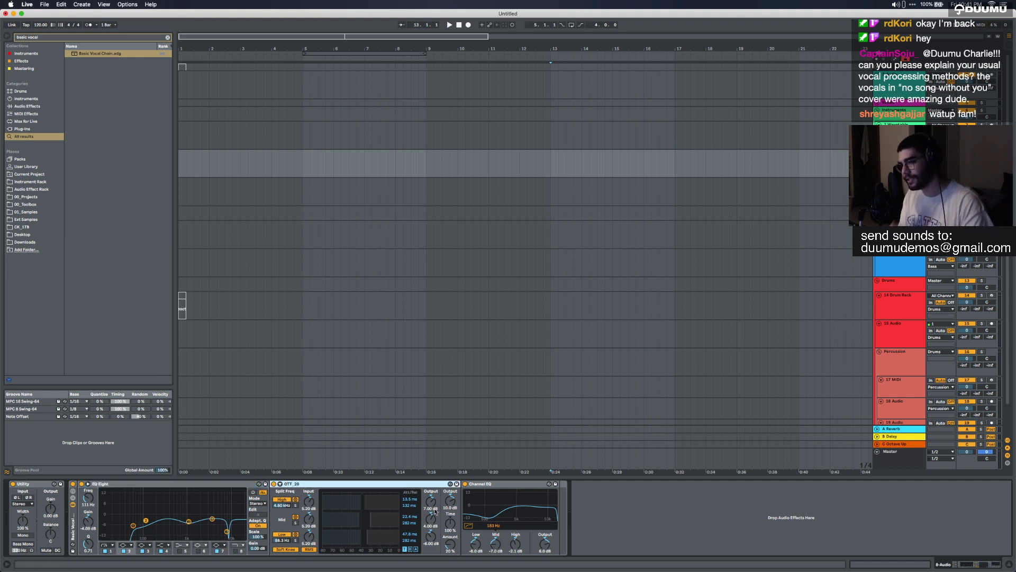
left_click(74, 524)
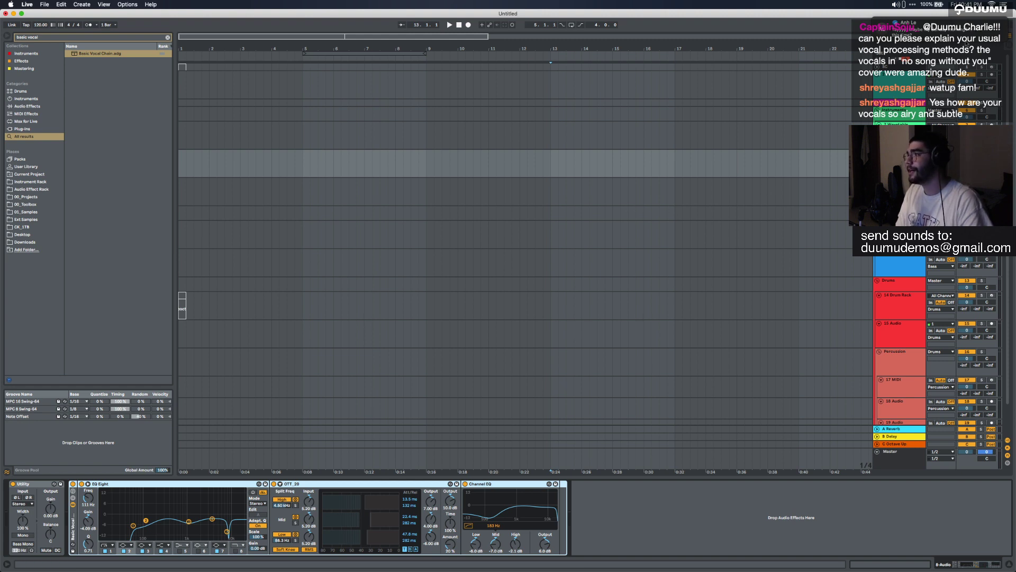
left_click(1003, 4)
left_click(783, 192)
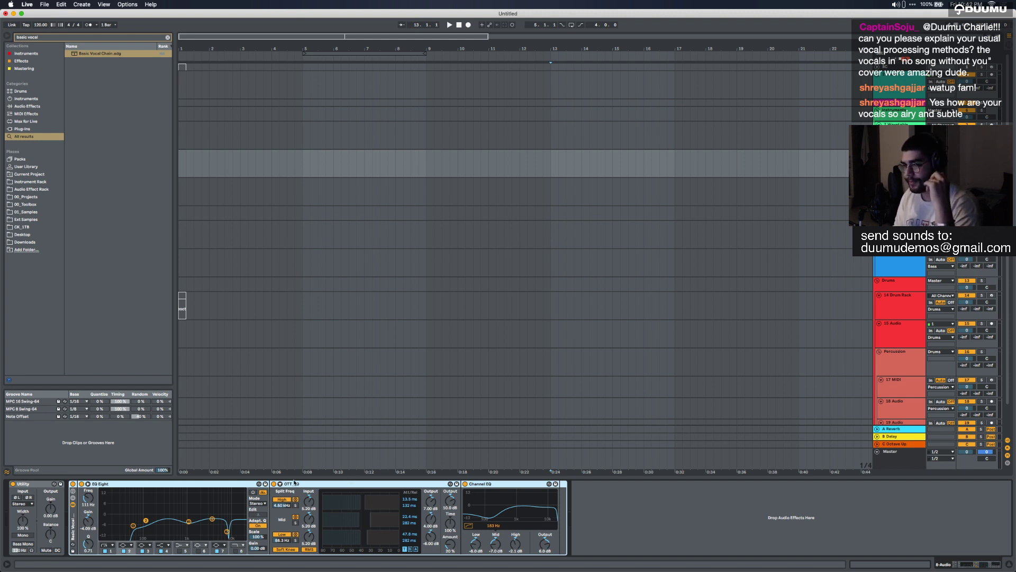
left_click(416, 486)
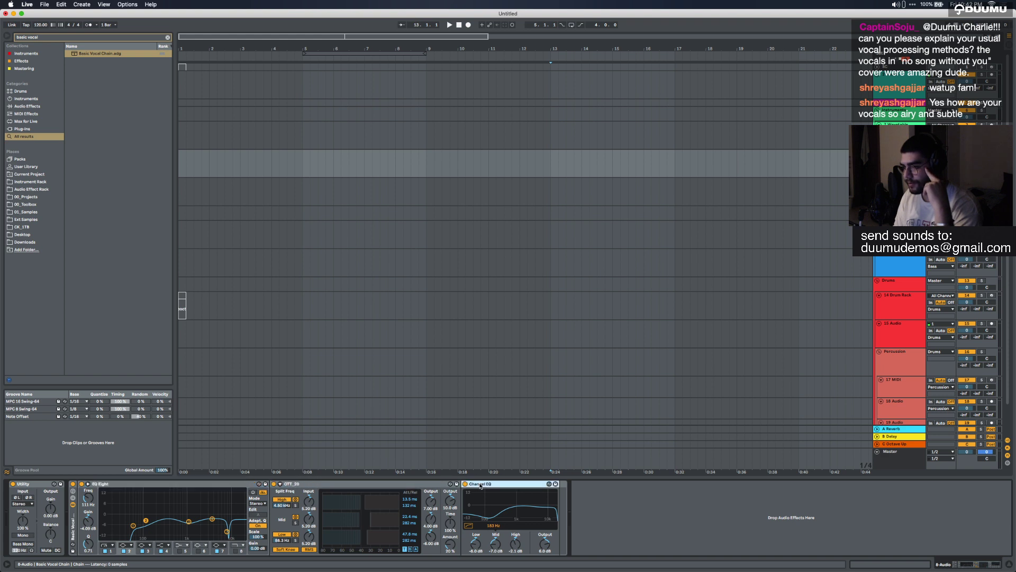
left_click(218, 490)
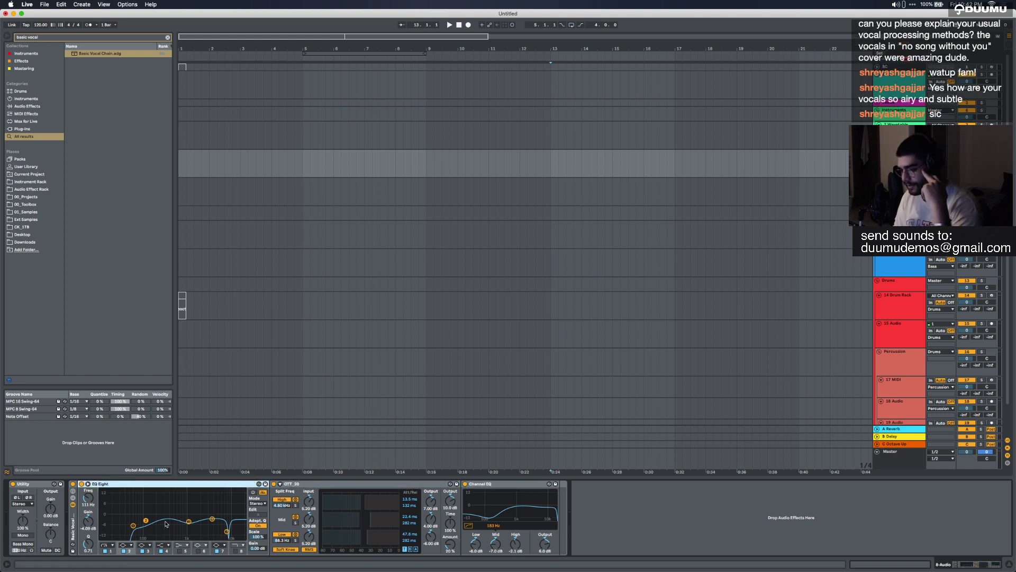
left_click(74, 535)
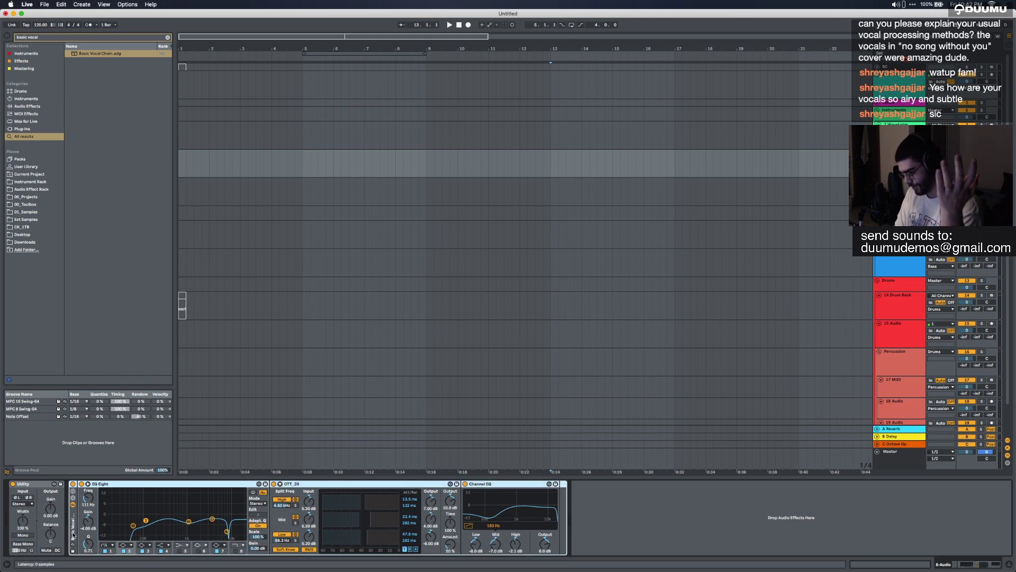
key("Delete")
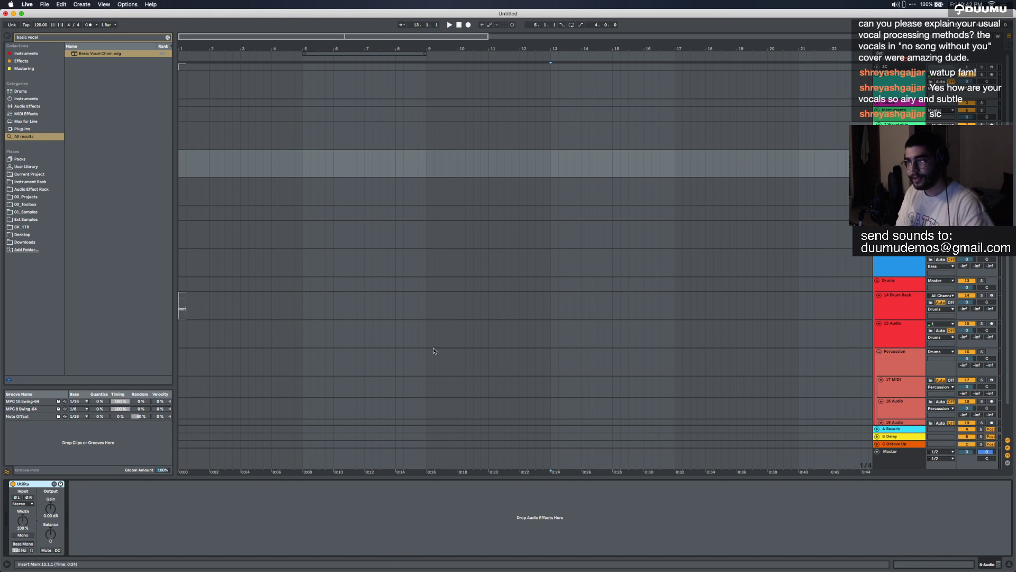
key("super+h")
- Launch Safari and load the Gmail sign-in page
key("super+space")
type("safa")
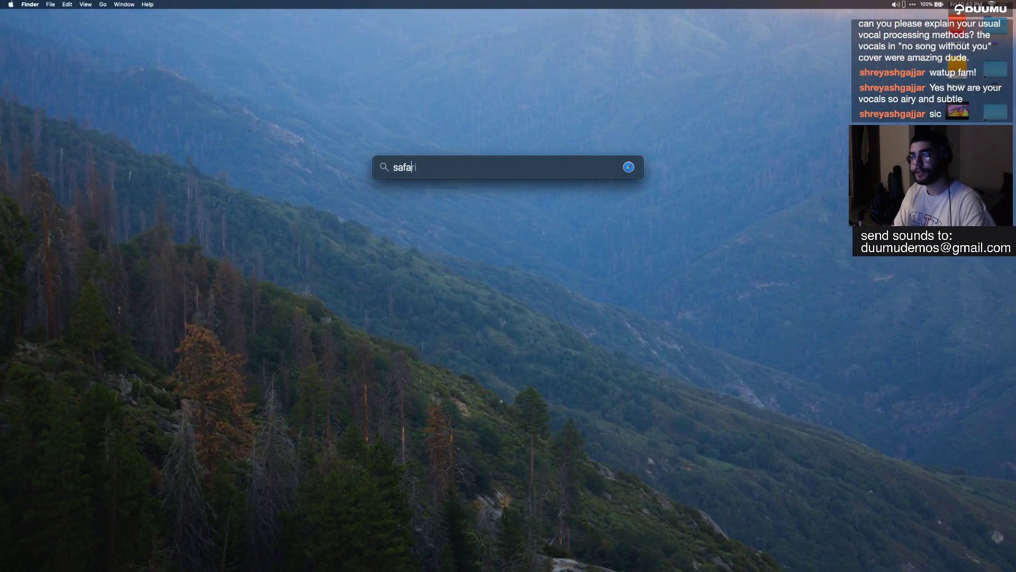
key("Return")
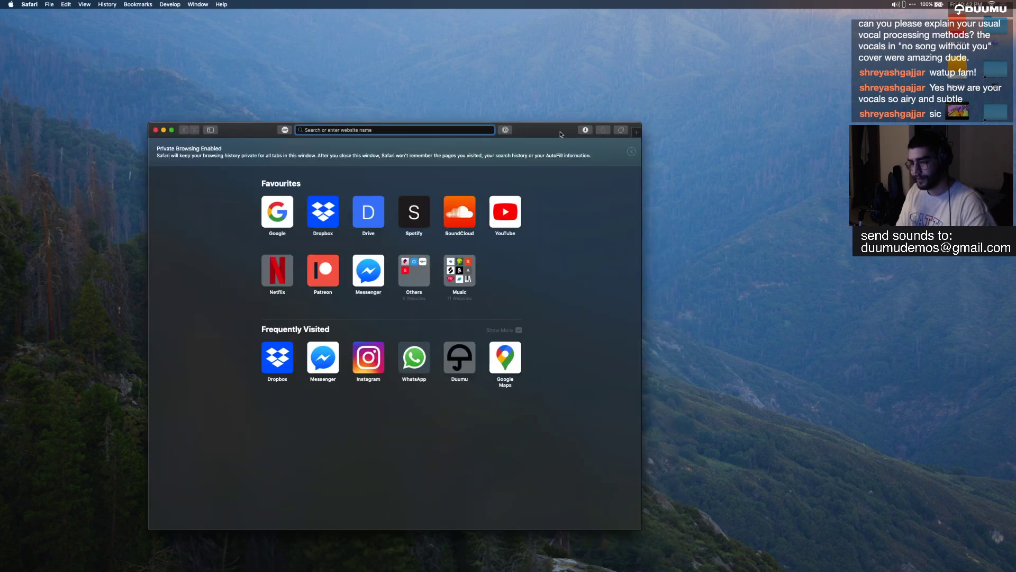
type("mail/")
key("Return")
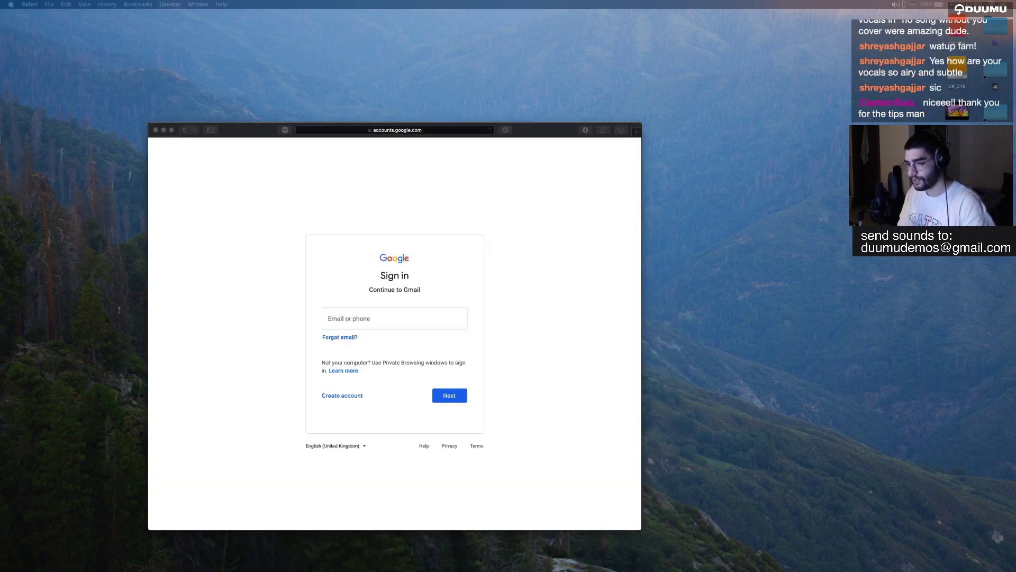
- Enter the account e-mail and password, then resize the Safari window wider
left_click(435, 164)
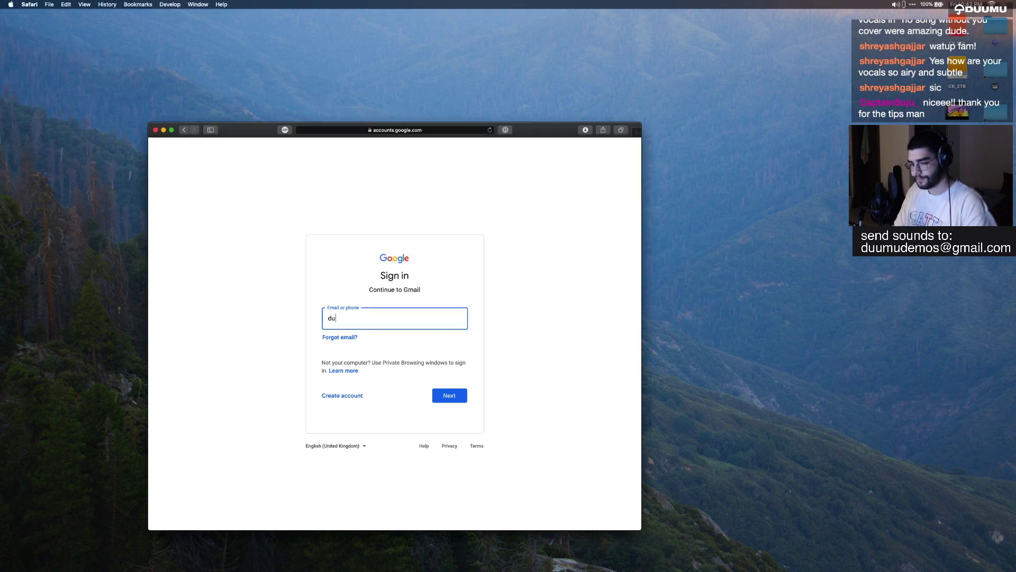
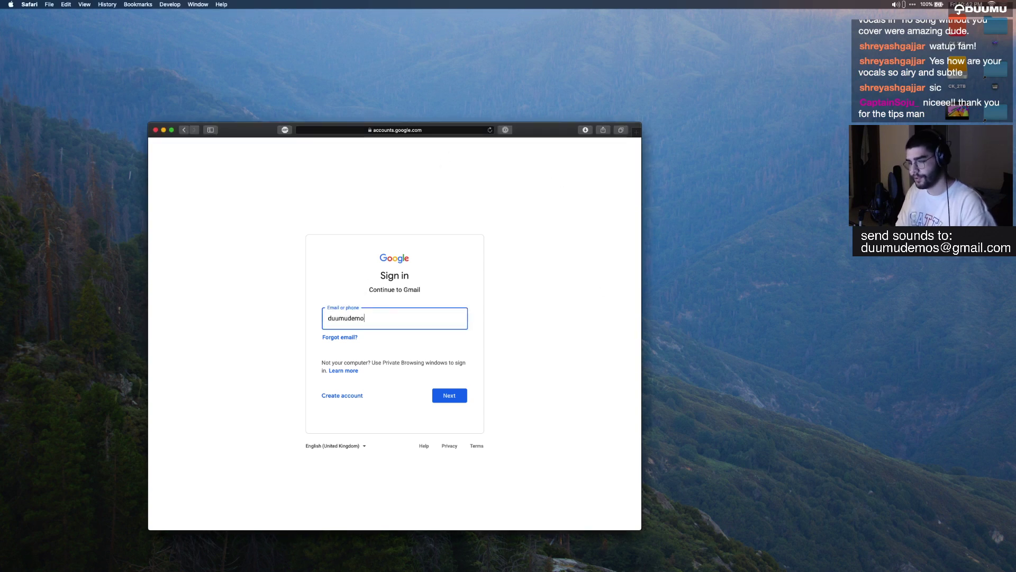
key("Return")
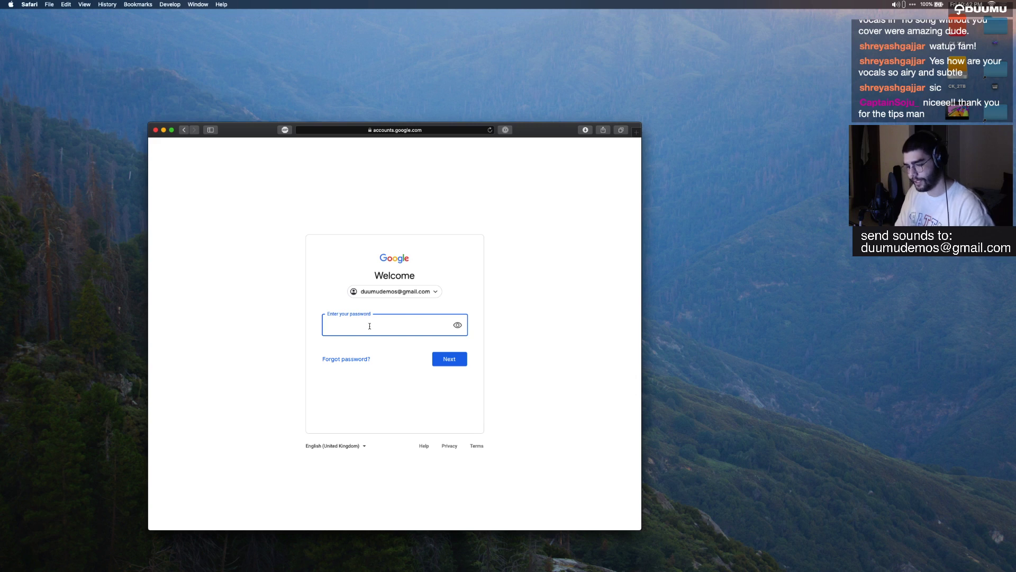
type("********")
key("Return")
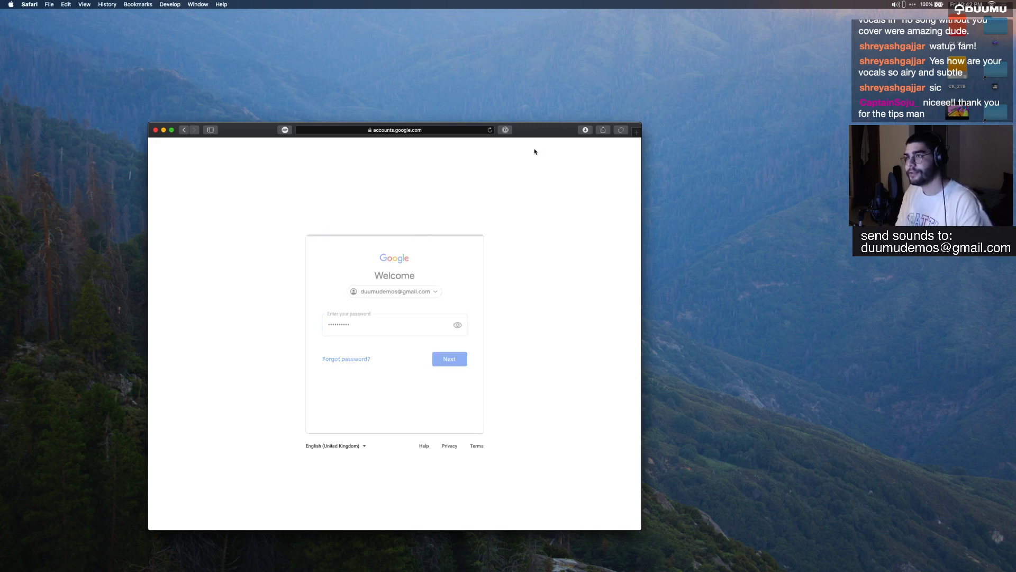
left_click_drag(642, 529, 669, 516)
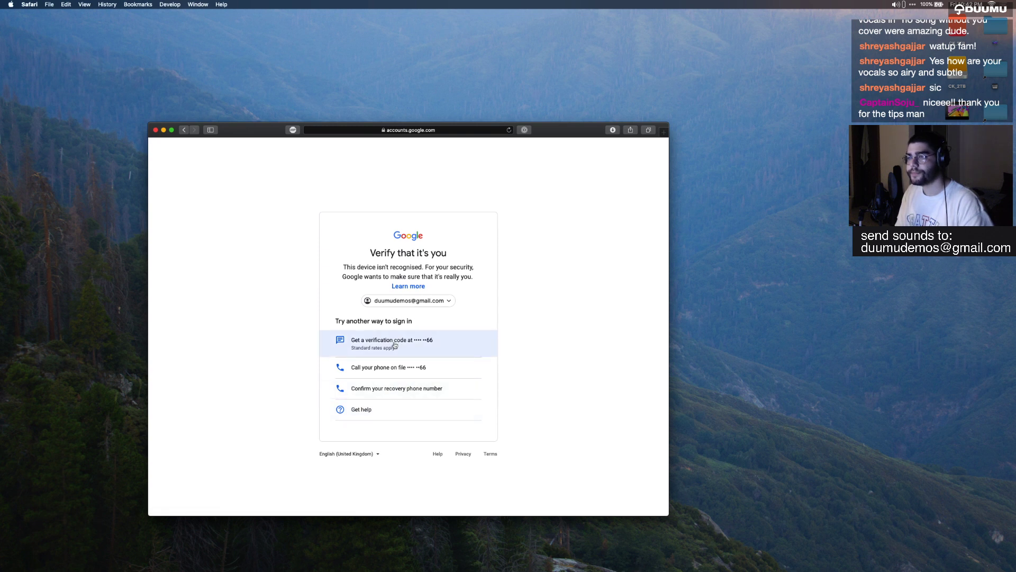
- Request a text-message code, submit the received code, and move Safari up-left
left_click(394, 345)
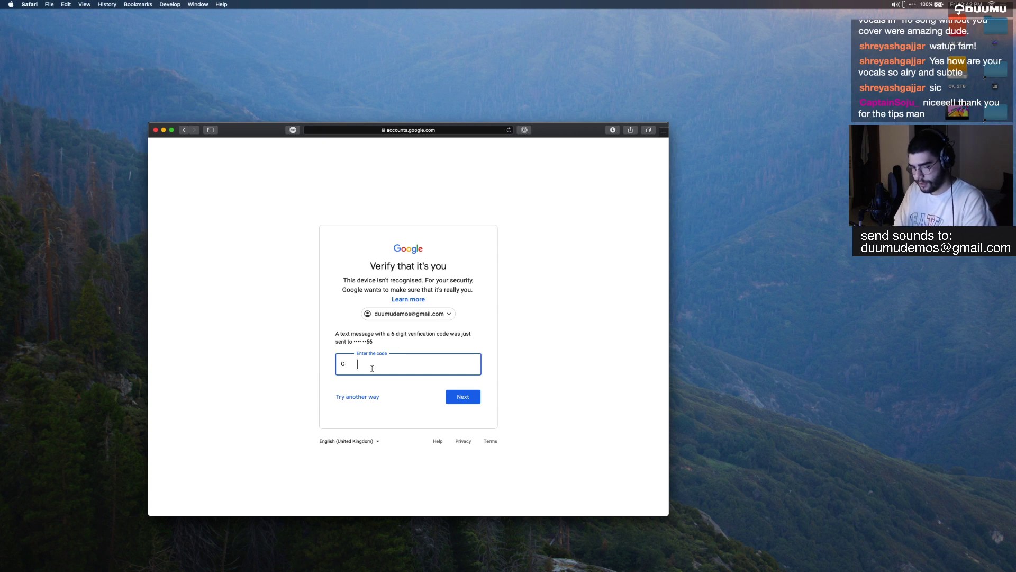
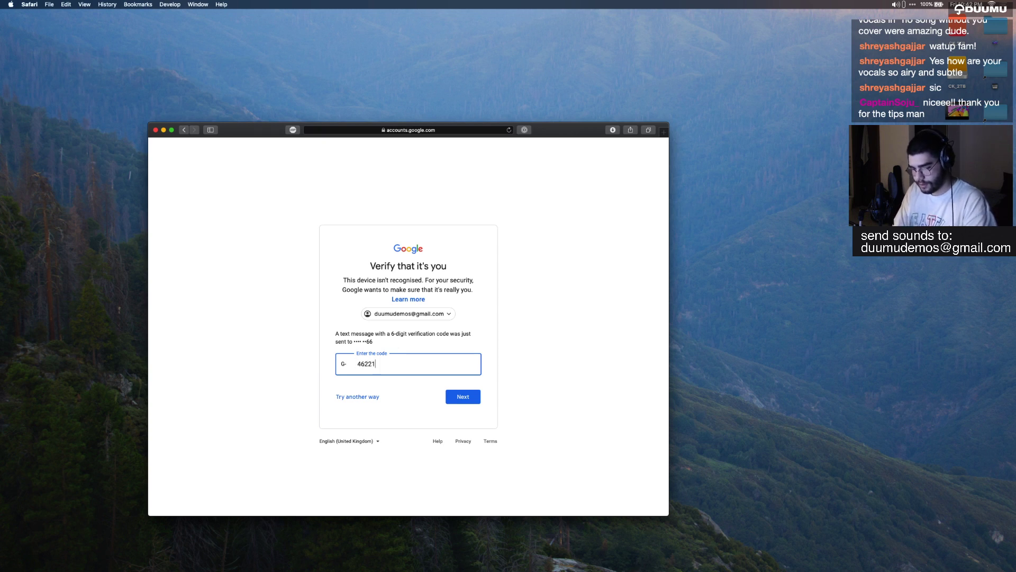
key("Return")
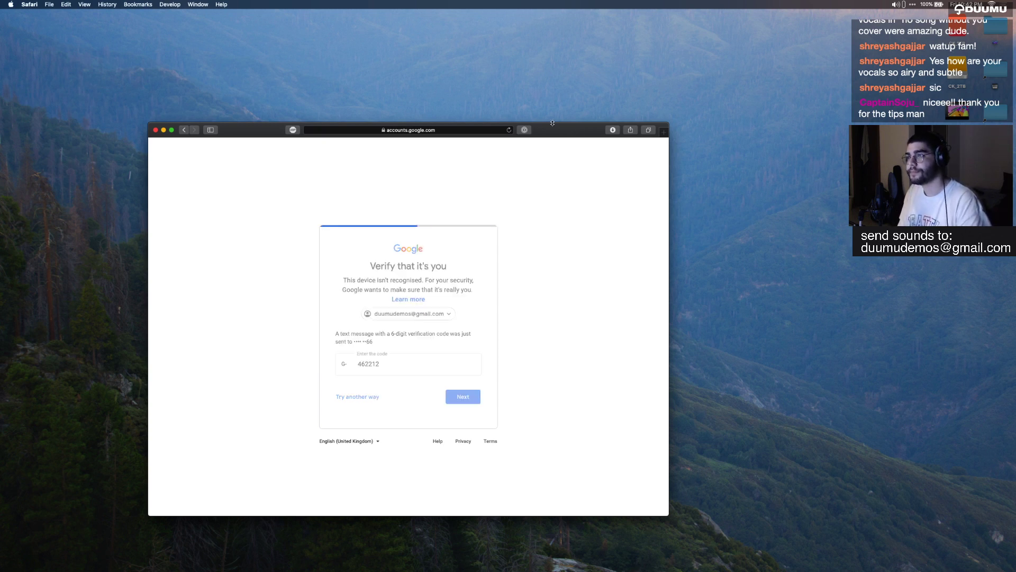
left_click_drag(561, 133, 455, 63)
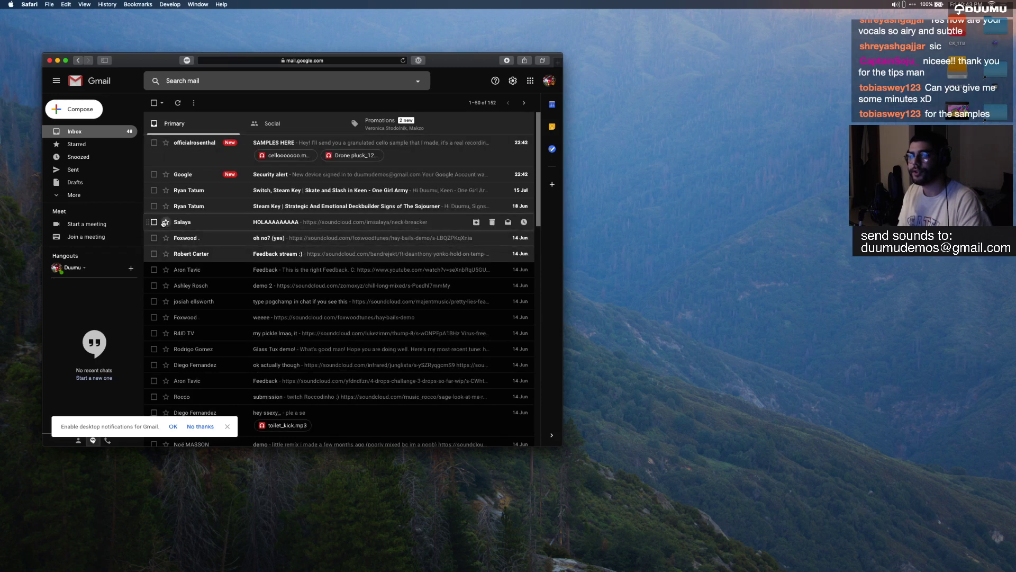
- Bin the Security alert and both Steam Key emails, then open the newest sample email
left_click(154, 174)
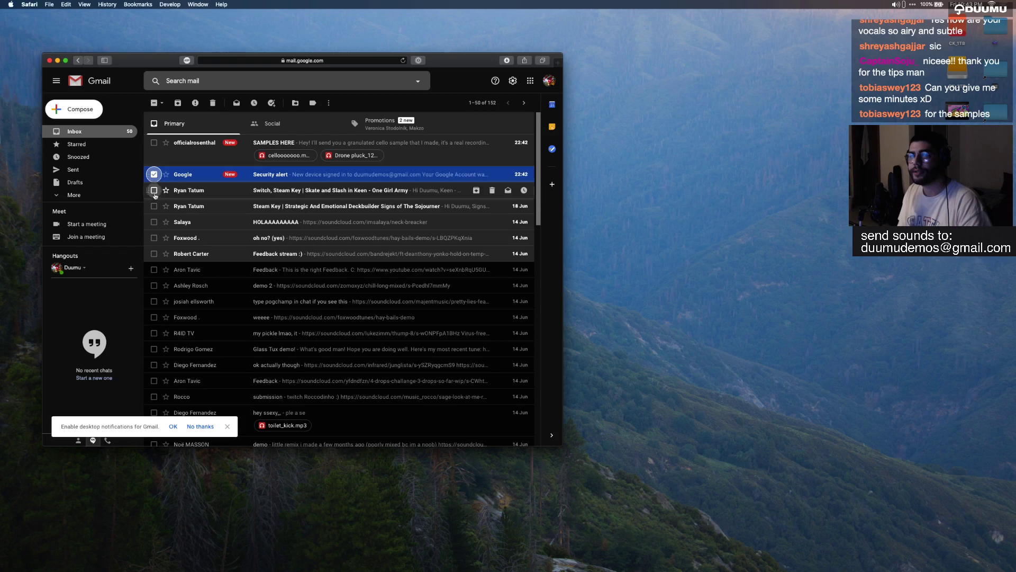
left_click(154, 190)
left_click(154, 206)
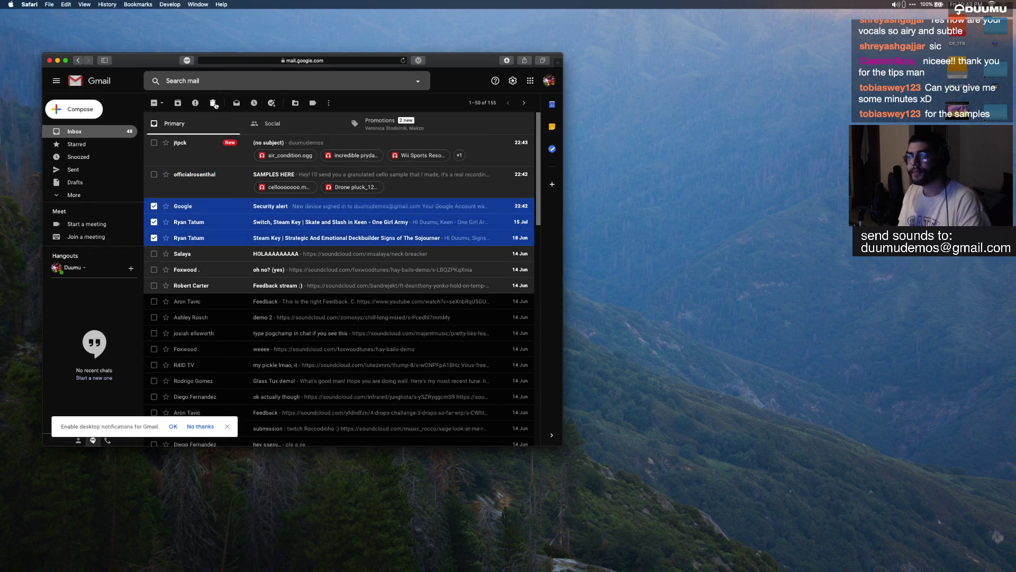
left_click(213, 103)
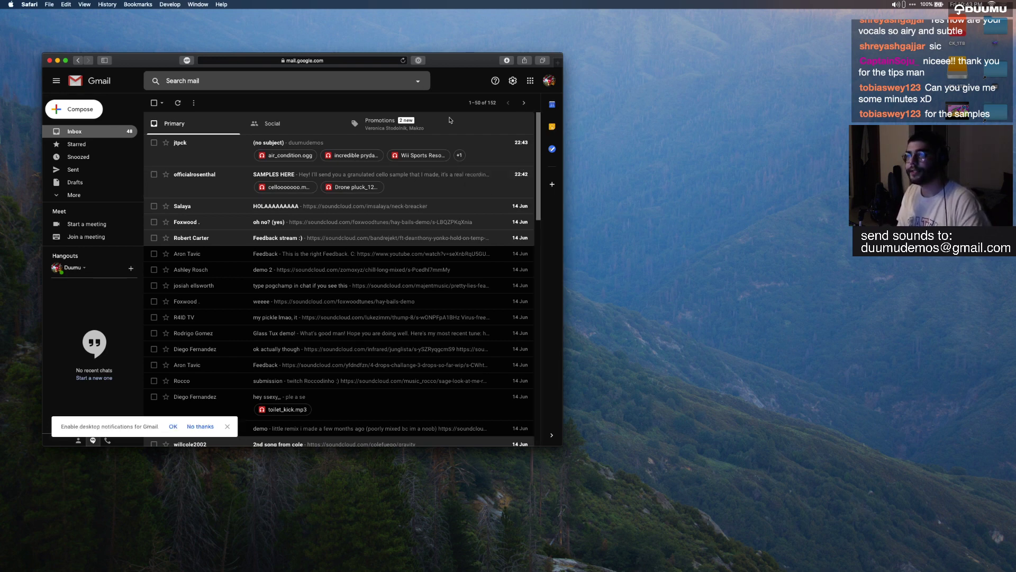
left_click(427, 139)
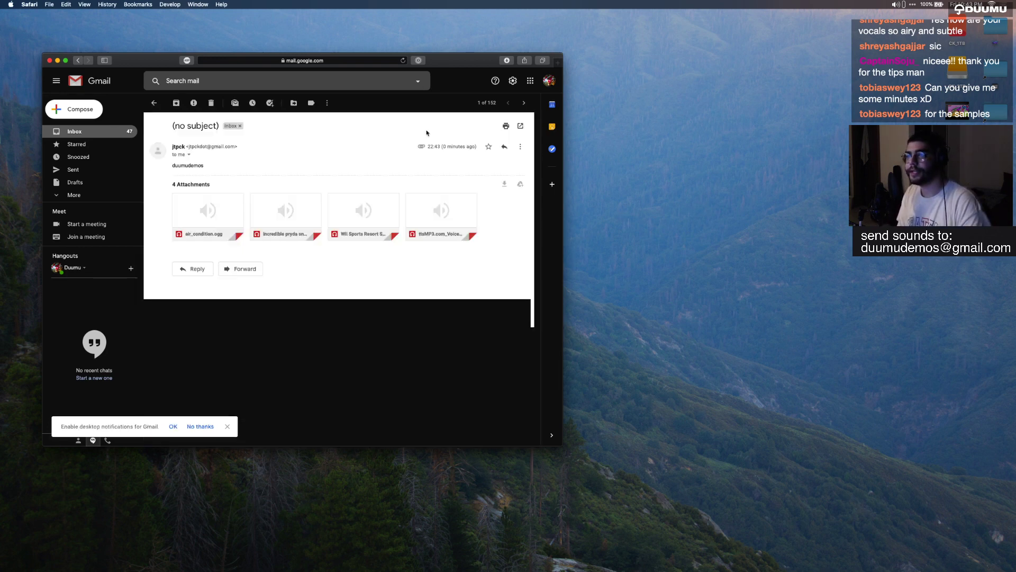
- Download air_condition.ogg, the incredible pryda snare and the Wii Sports Resort Swordplay Snare, allowing each
left_click(191, 231)
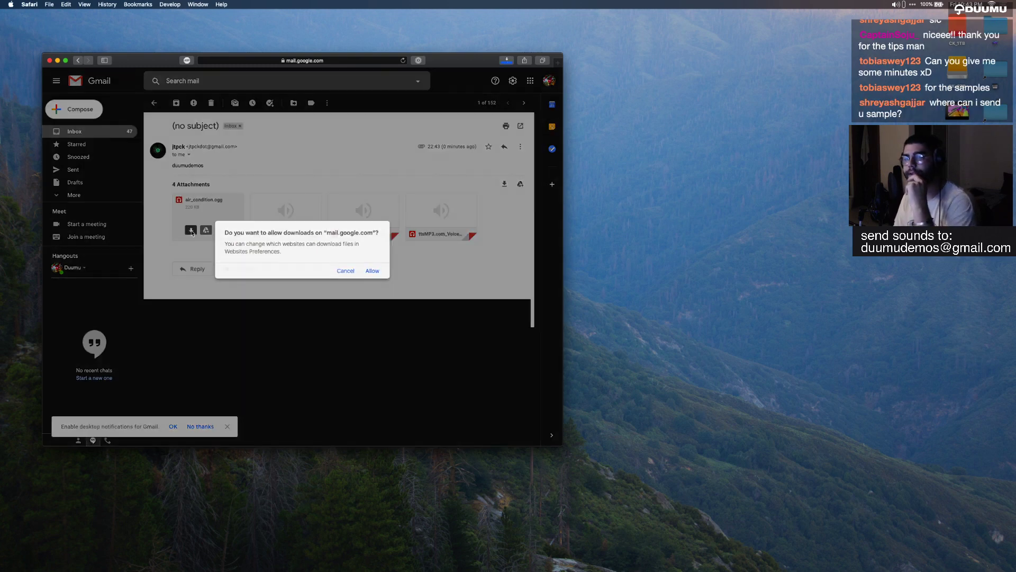
left_click(373, 271)
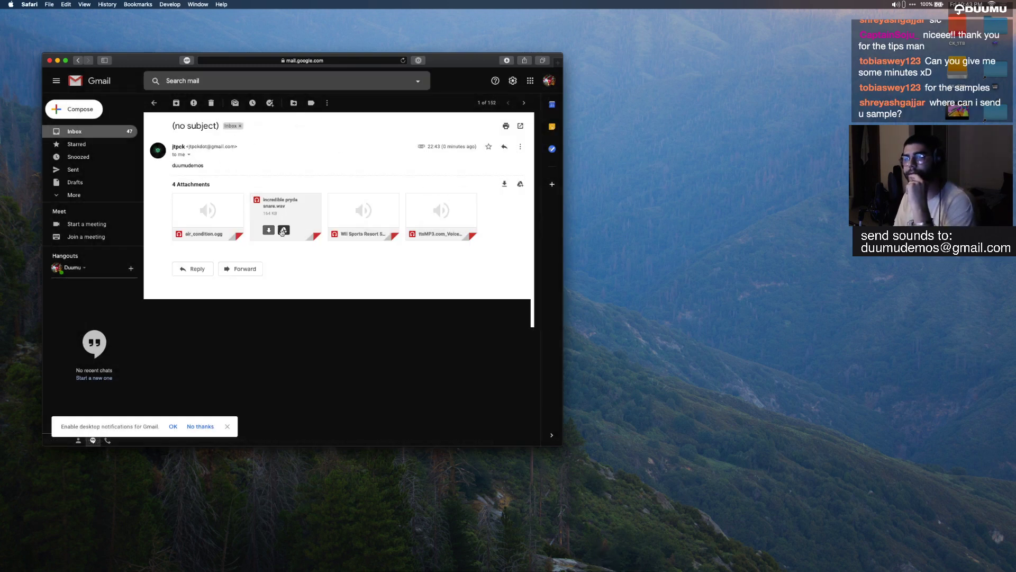
left_click(347, 231)
left_click(372, 271)
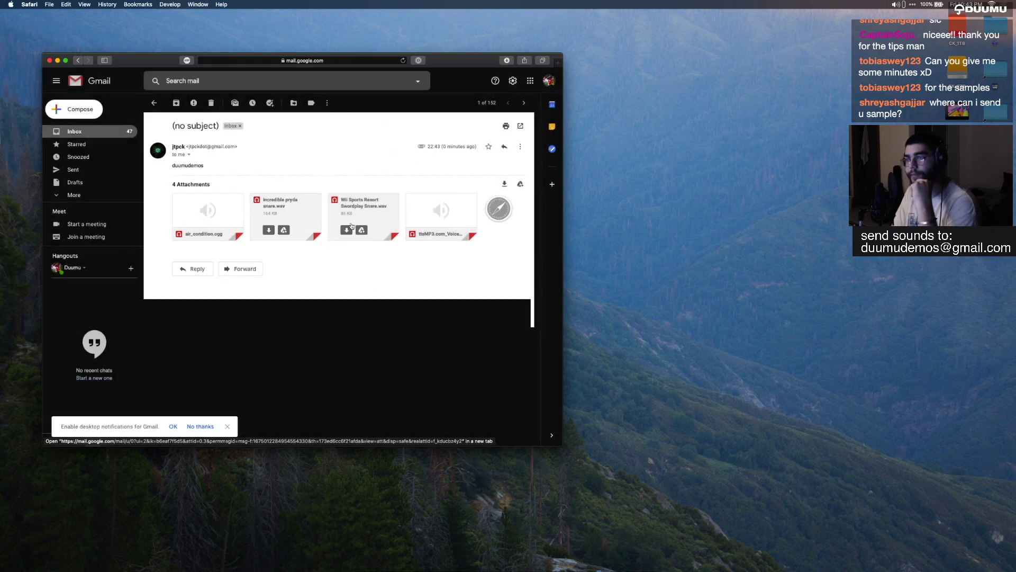
left_click(347, 231)
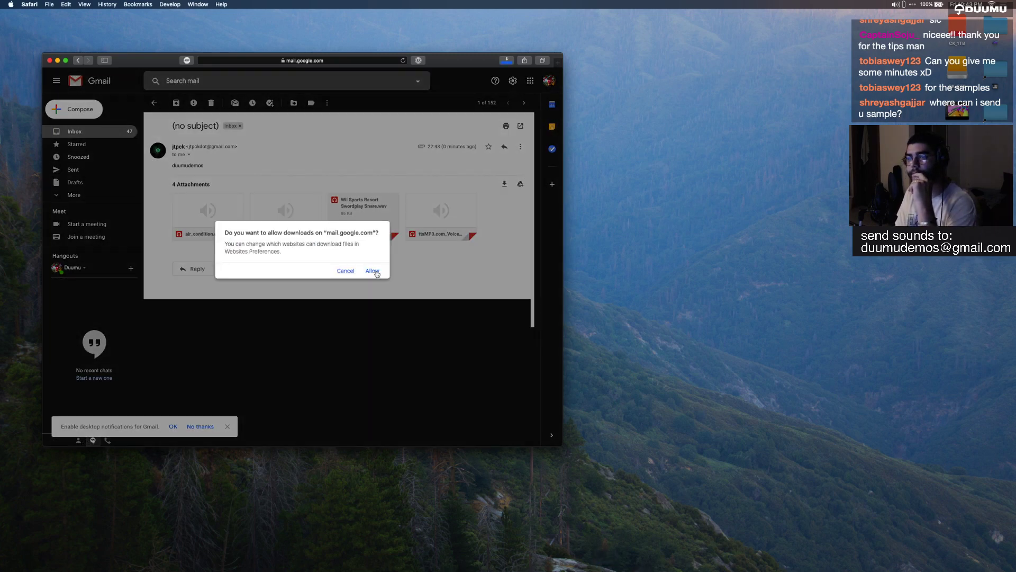
left_click(372, 271)
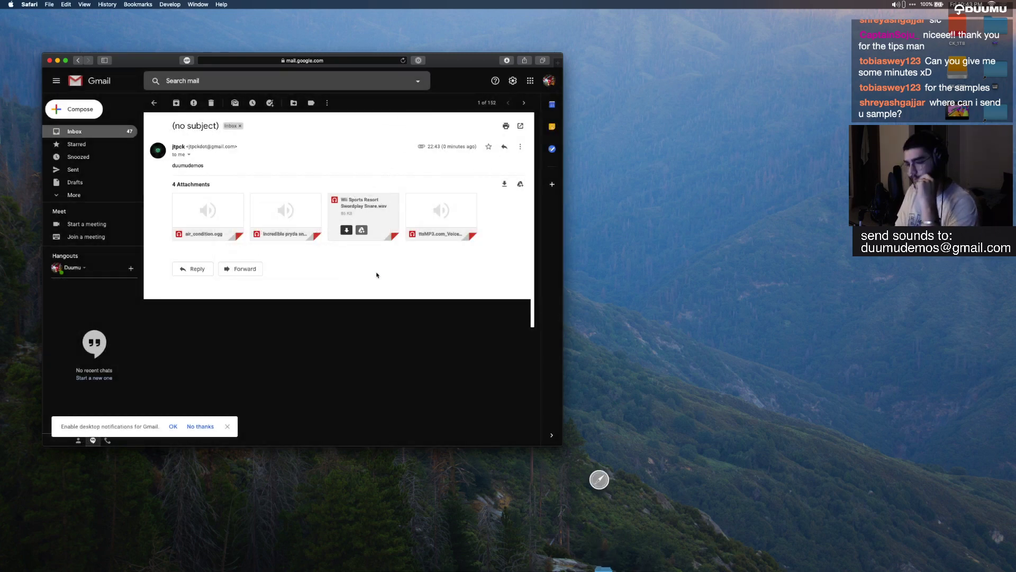
key("super+comma")
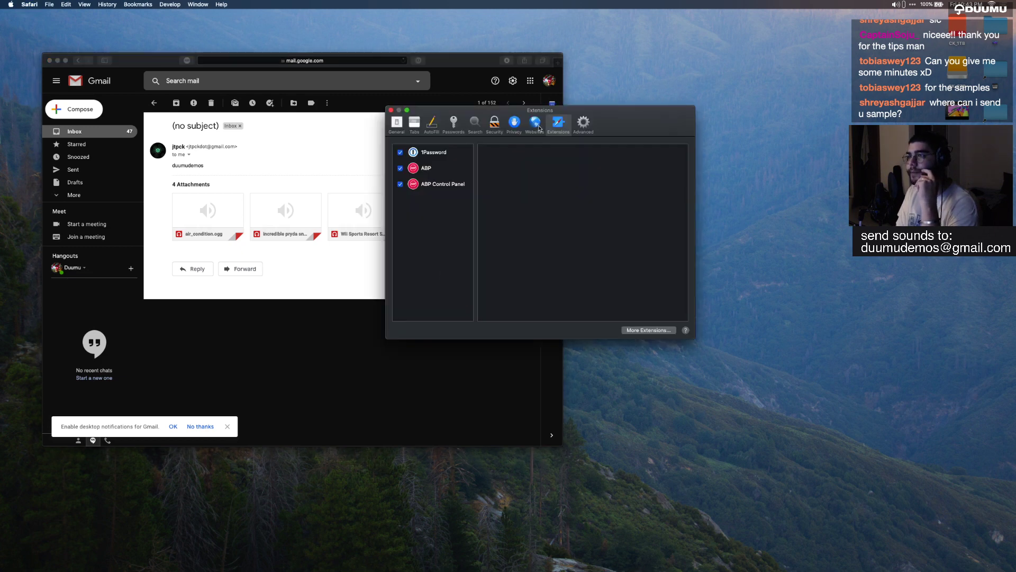
- Browse Safari's preference panes through to the Websites settings
left_click(494, 124)
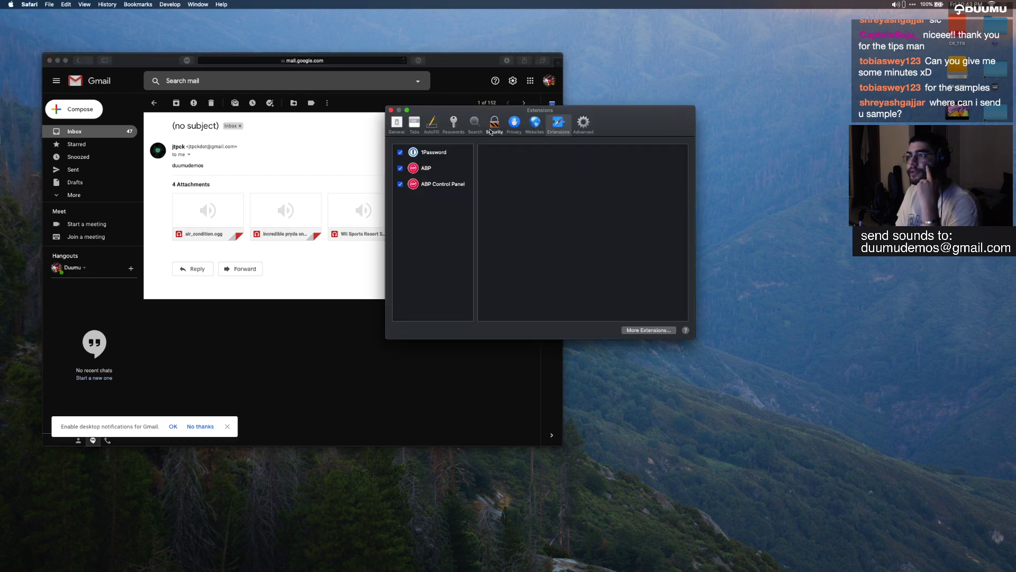
left_click(583, 124)
left_click(398, 124)
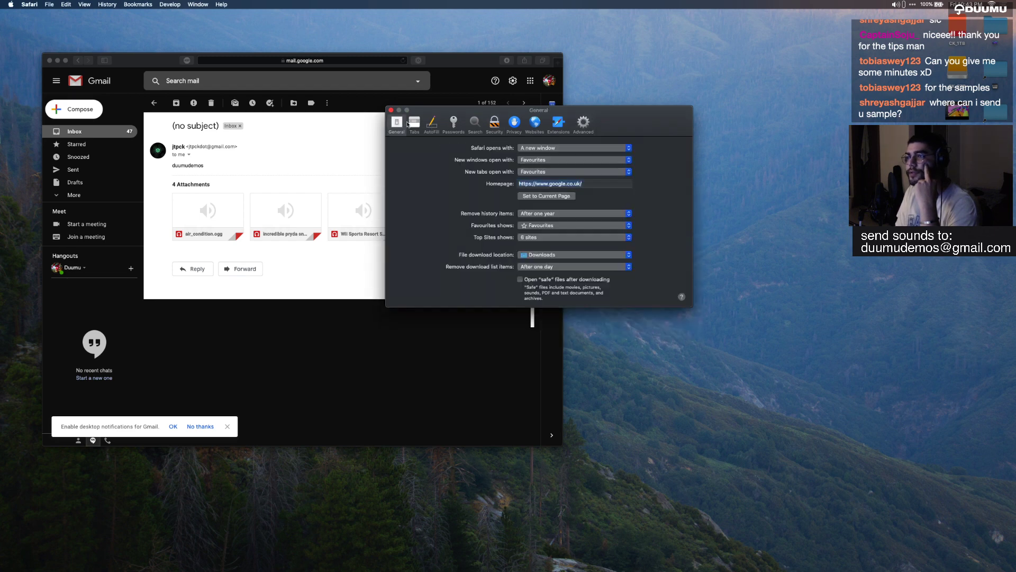
left_click(414, 123)
left_click(433, 124)
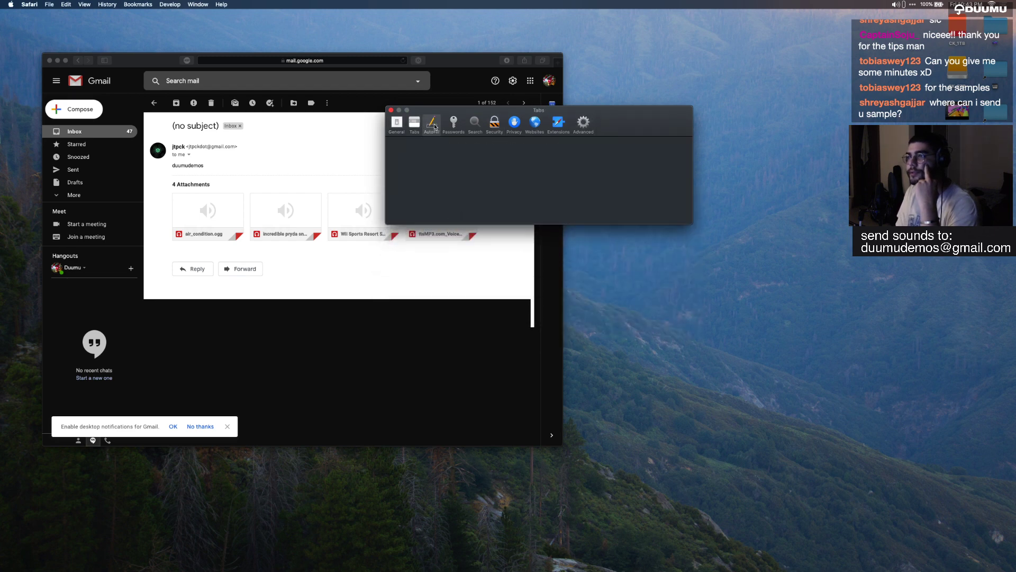
left_click(453, 125)
left_click(474, 125)
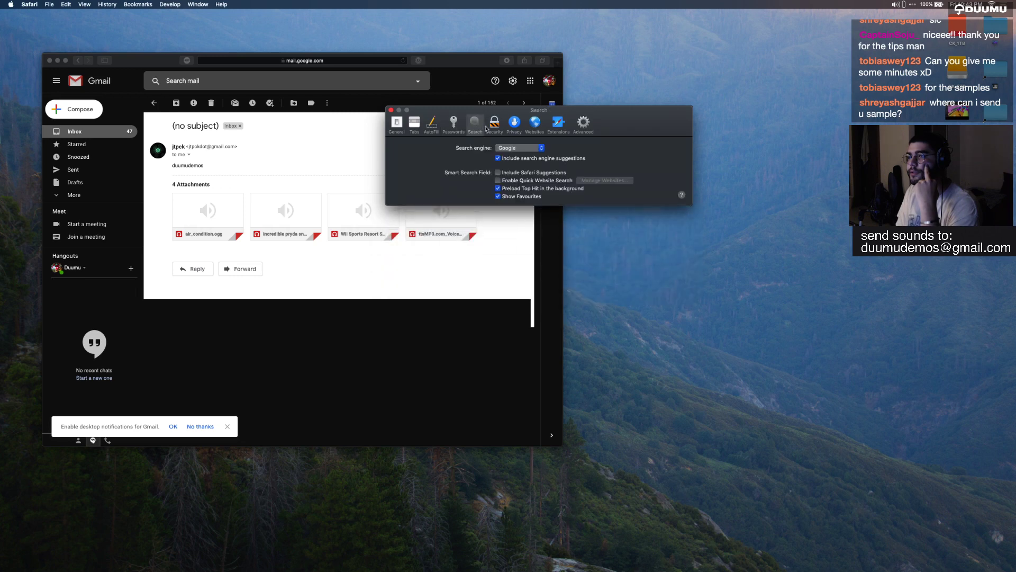
left_click(492, 126)
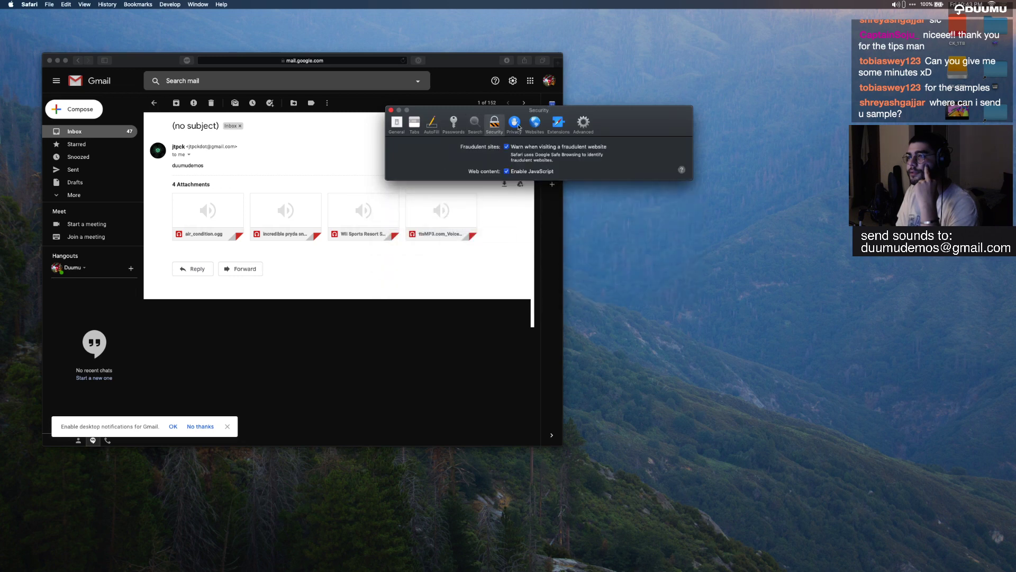
left_click(532, 126)
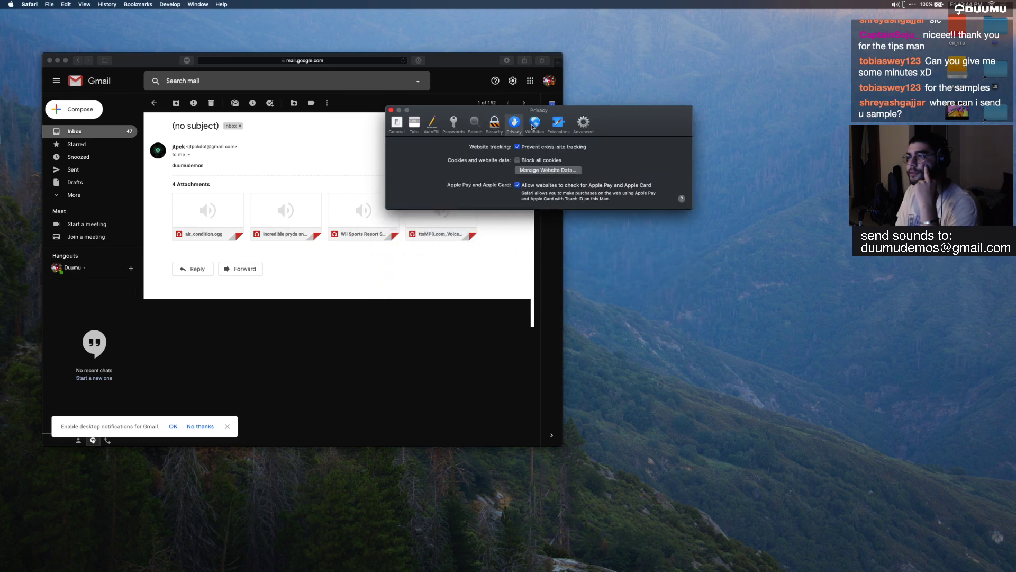
left_click(533, 127)
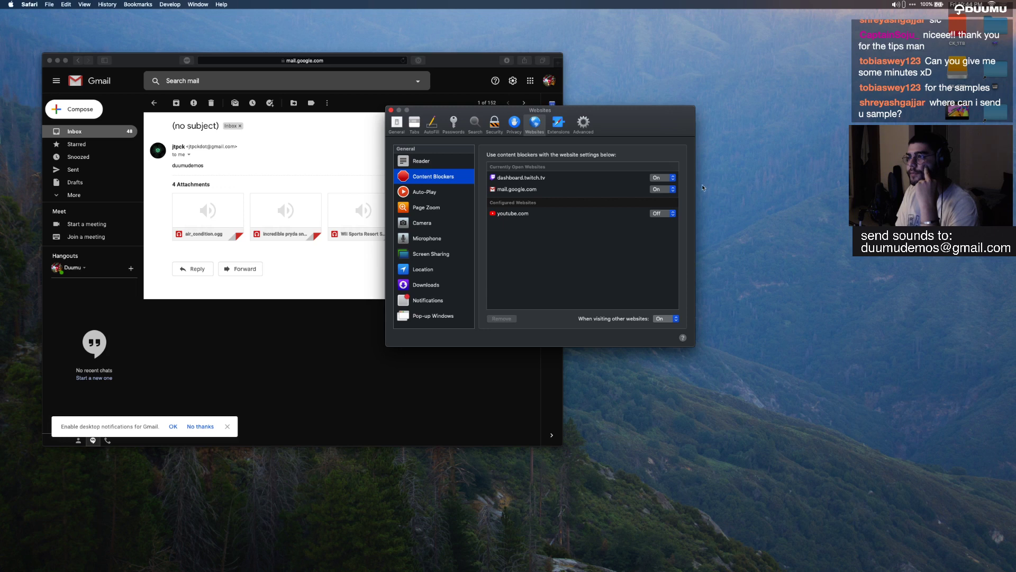
- Set Downloads for mail.google.com from Ask to Allow and close Preferences
left_click(426, 162)
left_click(430, 191)
key("Down")
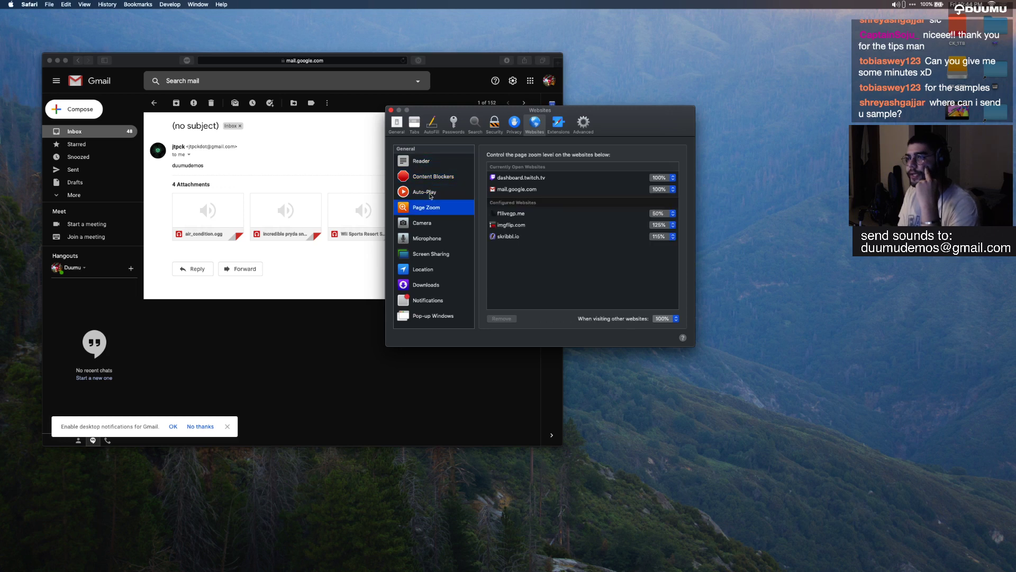
key("Down")
key("Down")
key("Down")
key("Down")
key("Down")
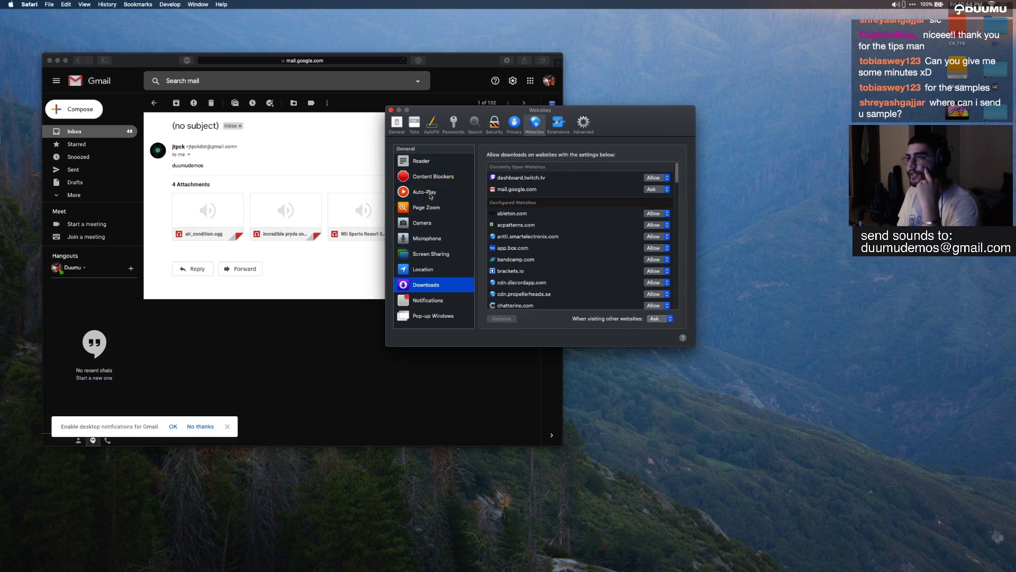
left_click(668, 189)
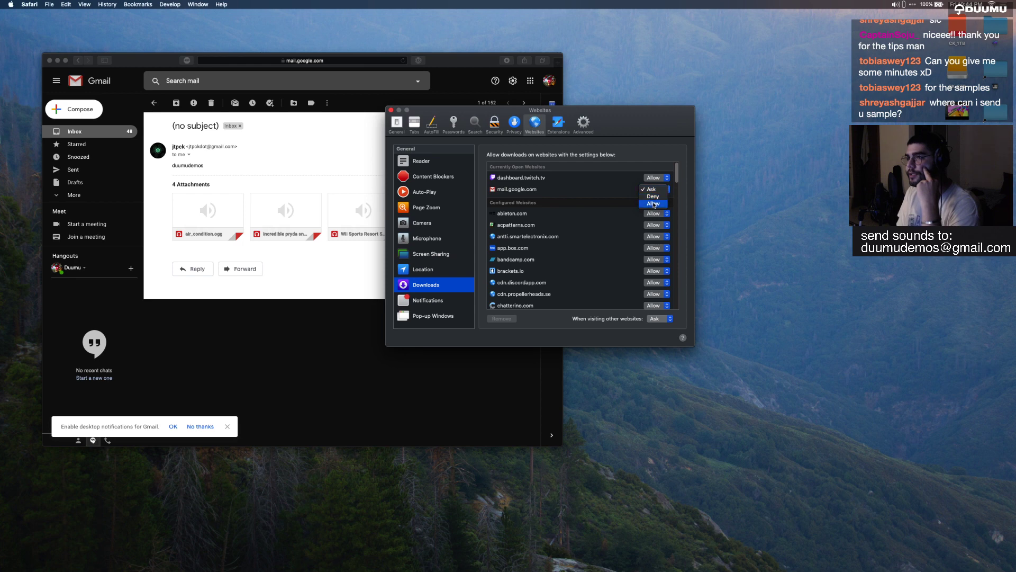
left_click(654, 204)
left_click(391, 110)
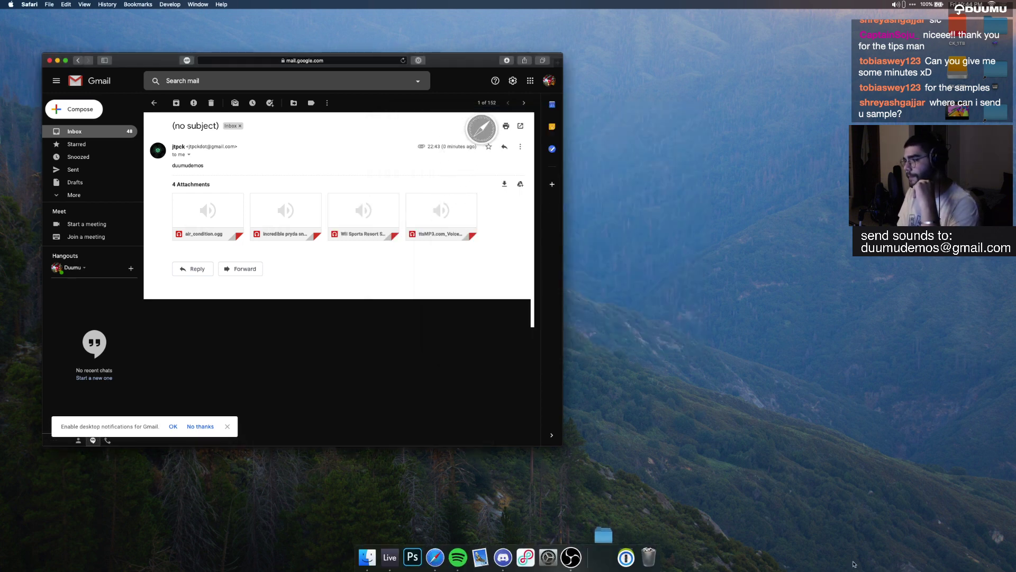
- Download the Drone pluck attachment from the SAMPLES HERE email
left_click(604, 556)
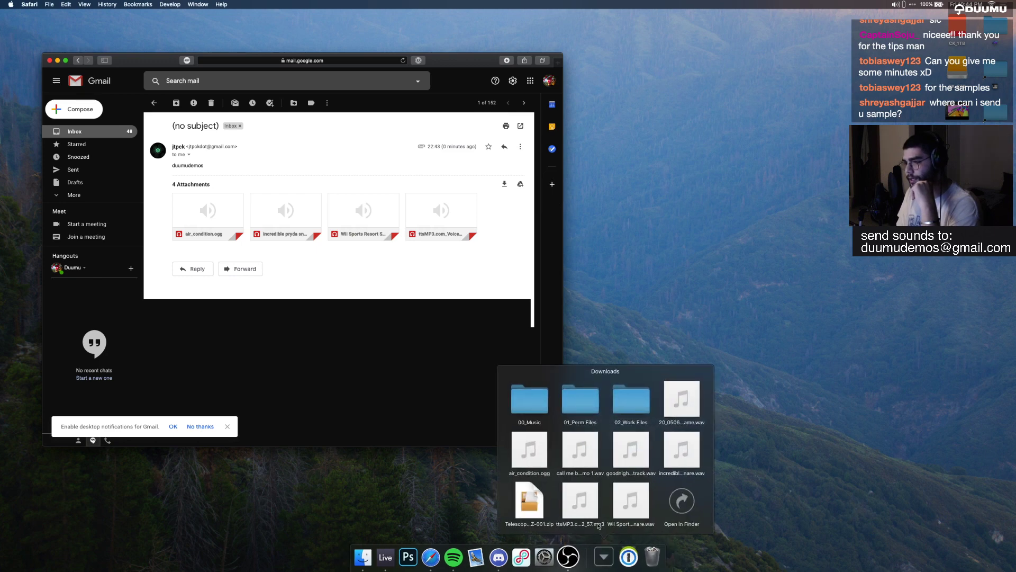
left_click(262, 352)
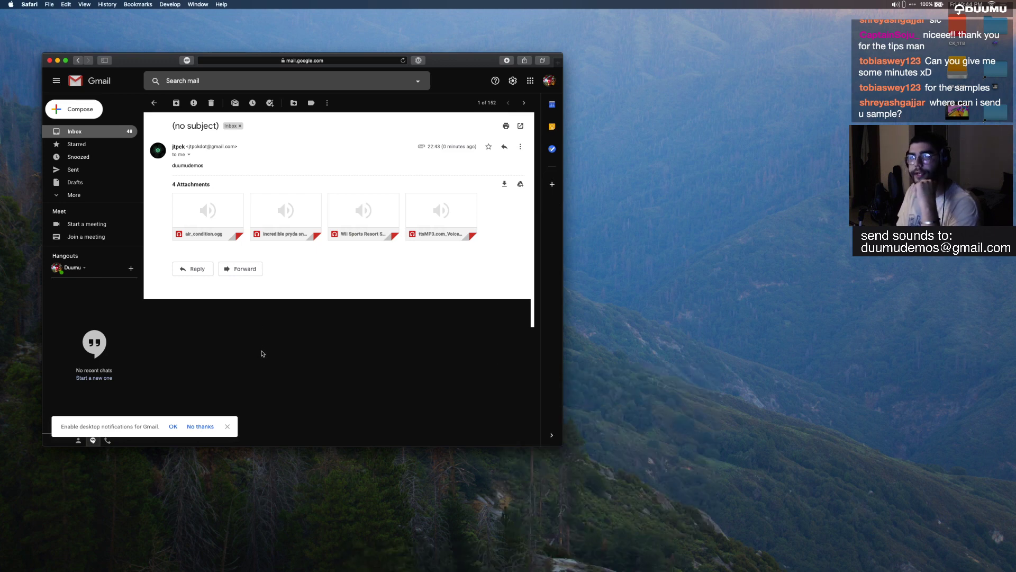
left_click(154, 103)
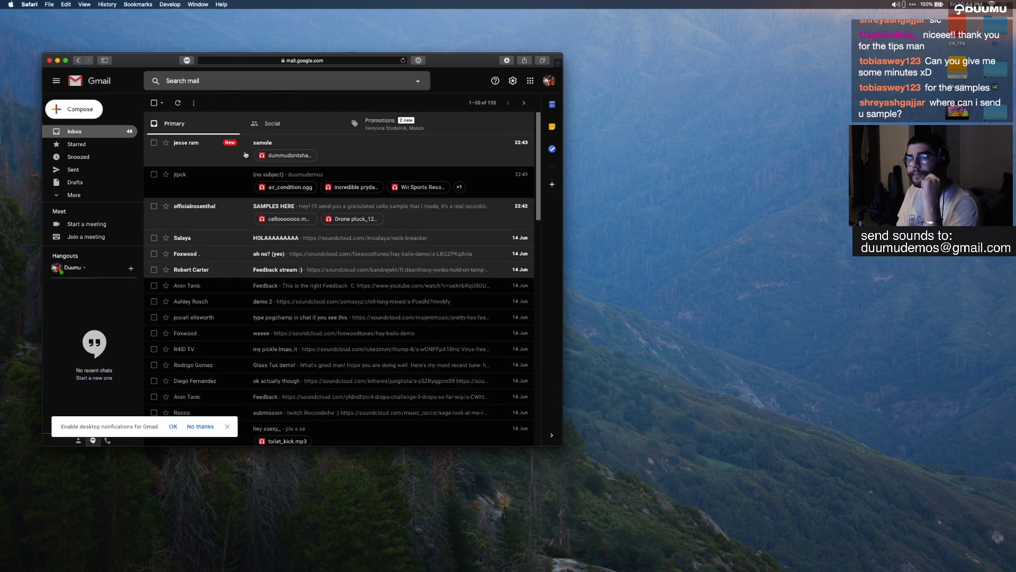
left_click(230, 206)
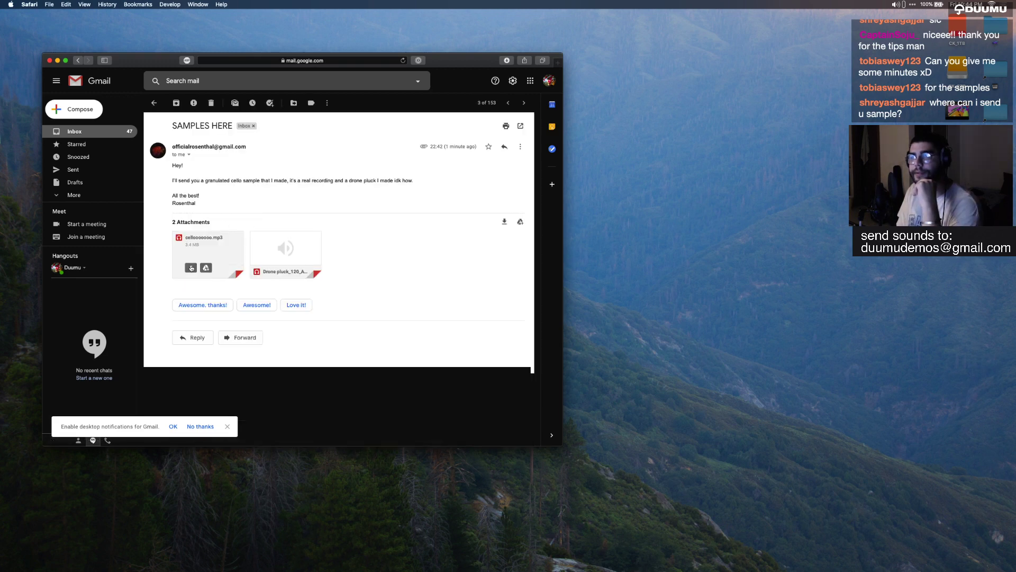
left_click(268, 269)
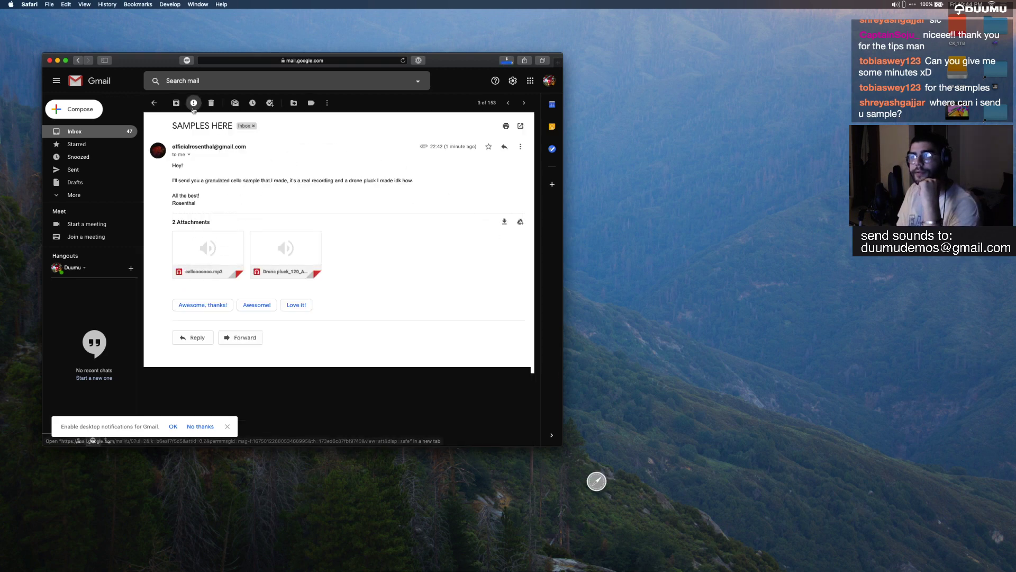
left_click(154, 103)
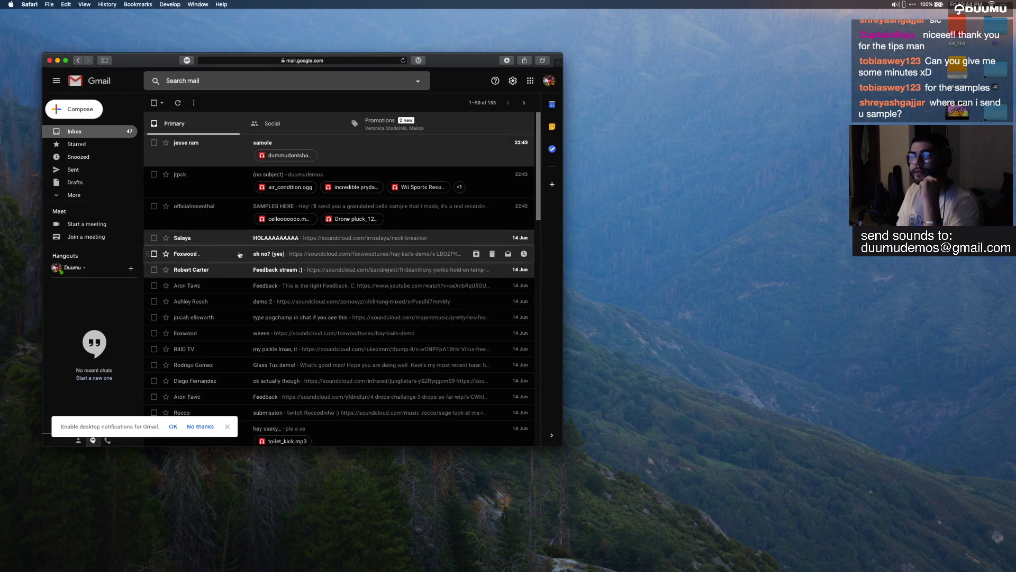
left_click(246, 209)
left_click(268, 267)
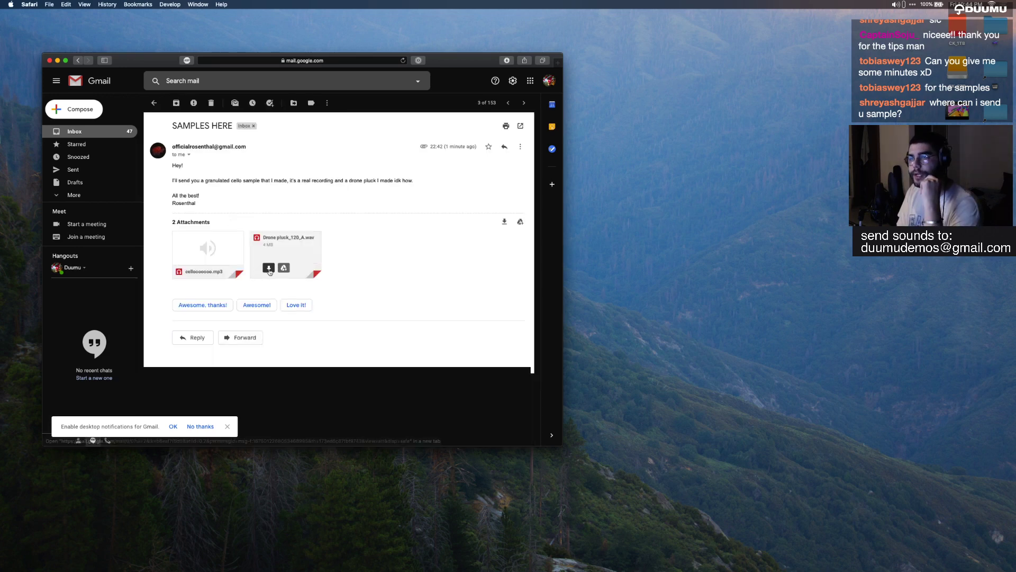
left_click(154, 103)
- Download the attachment from the samole email
left_click(233, 146)
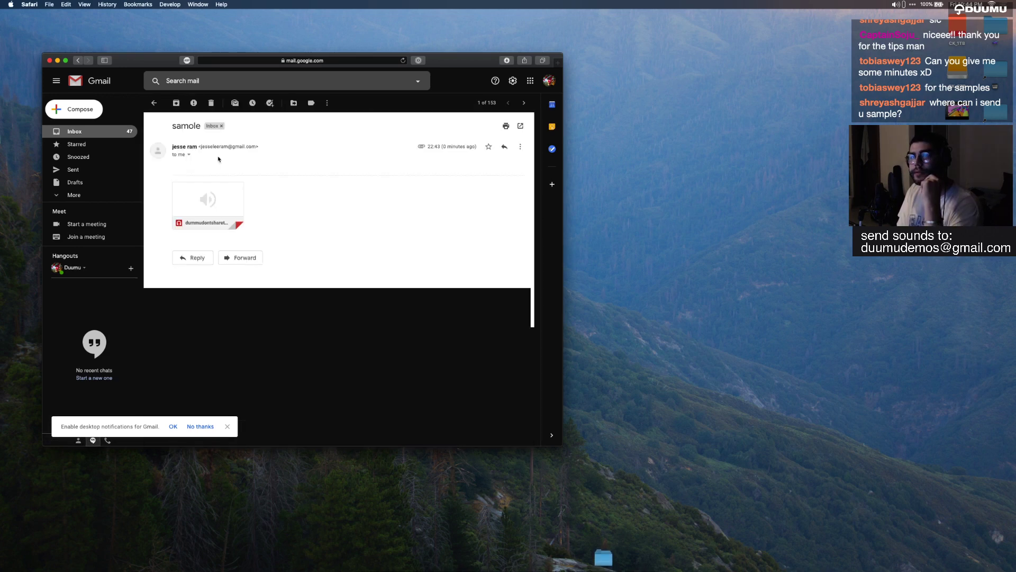
left_click(192, 219)
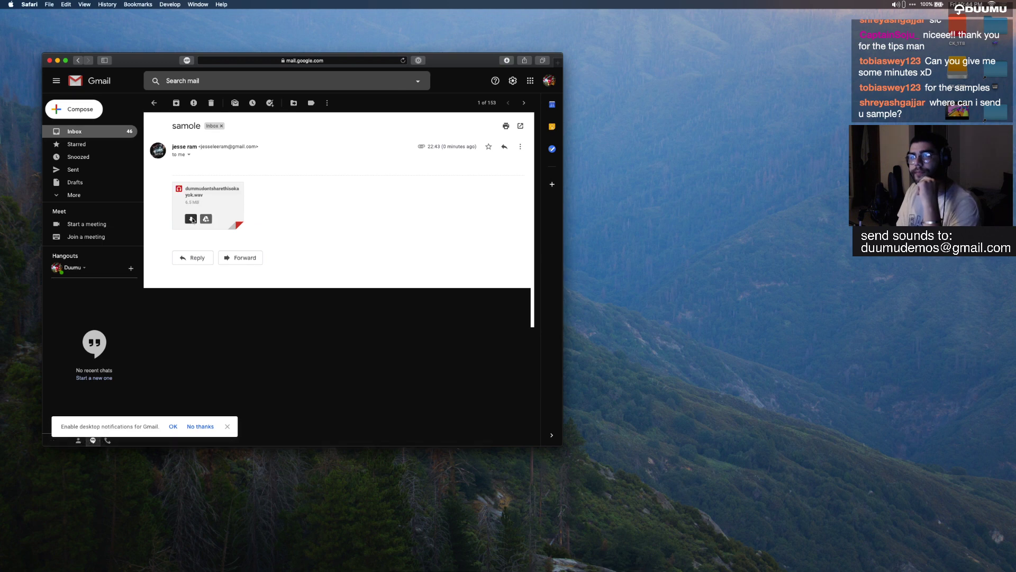
left_click(154, 102)
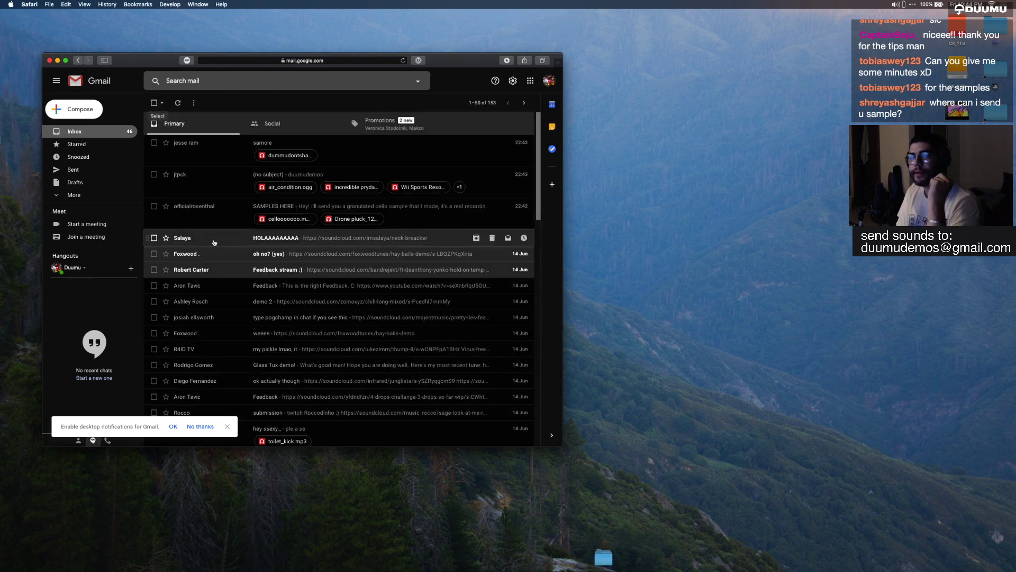
left_click(381, 148)
left_click(154, 102)
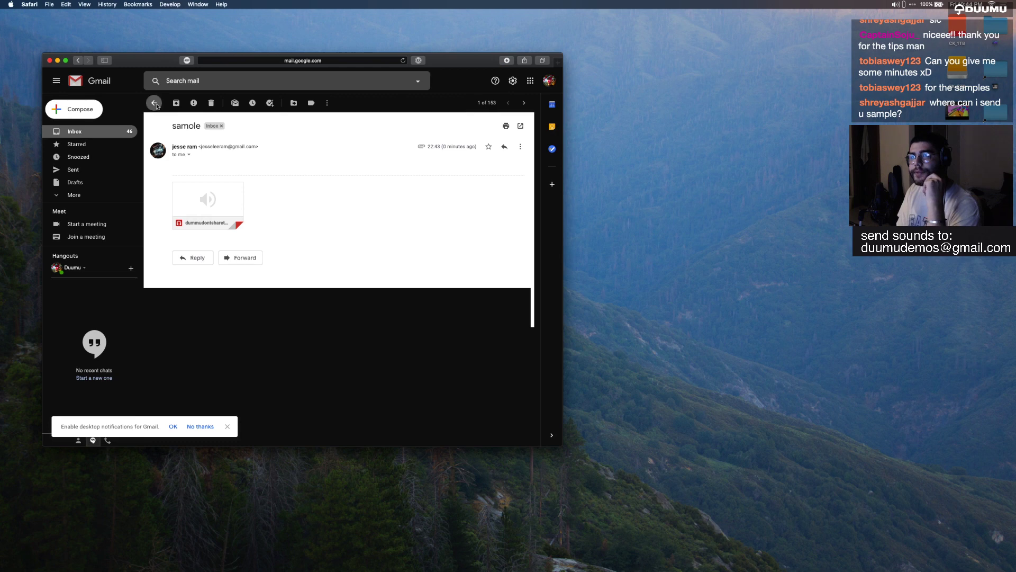
- Delete the Steam Key promotion email from the Promotions category
left_click(373, 123)
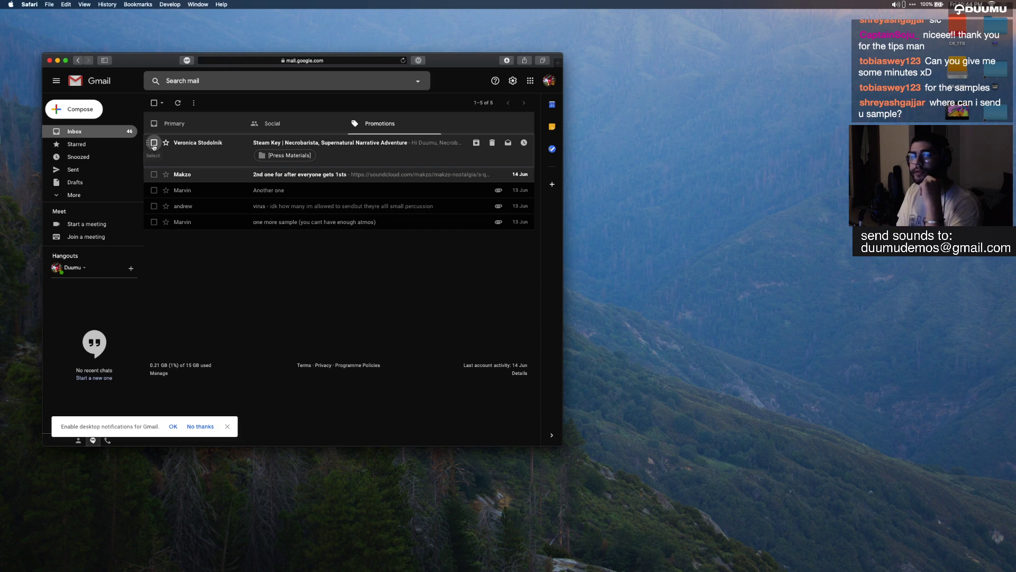
left_click(154, 143)
left_click(211, 105)
left_click(215, 140)
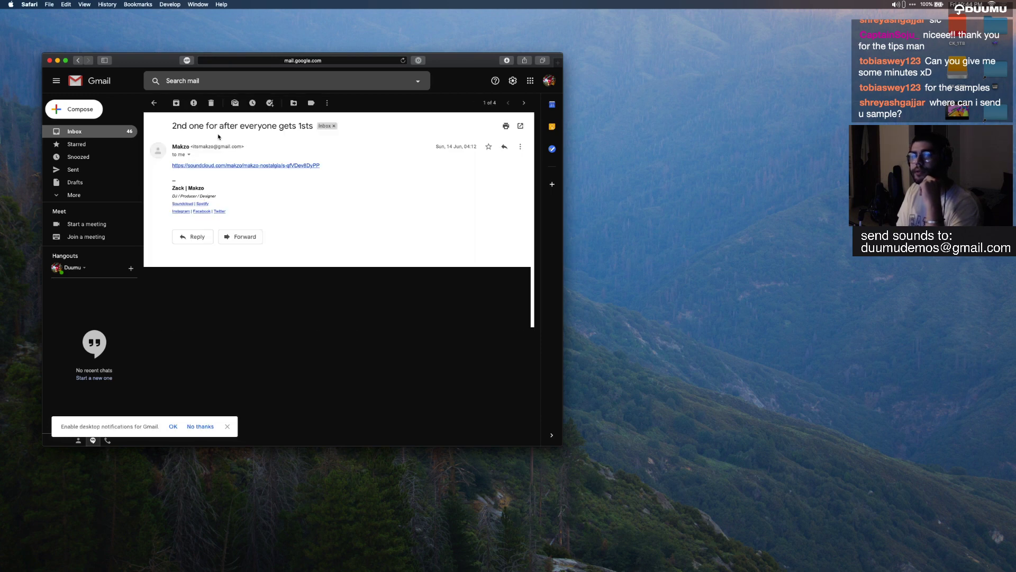
left_click(155, 104)
left_click(191, 129)
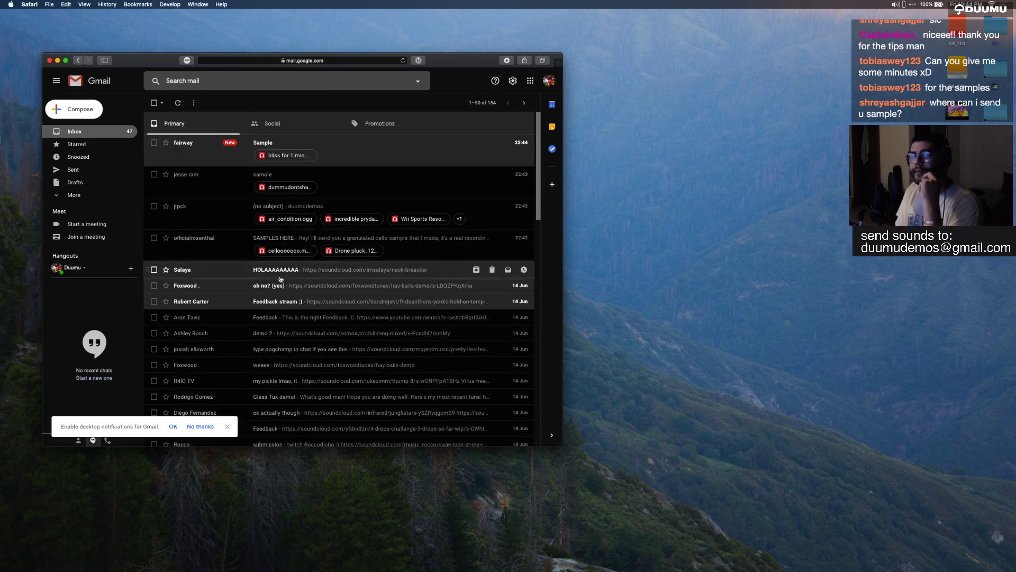
- Download bliss for 1 min.mp3 from the Sample email
left_click(191, 151)
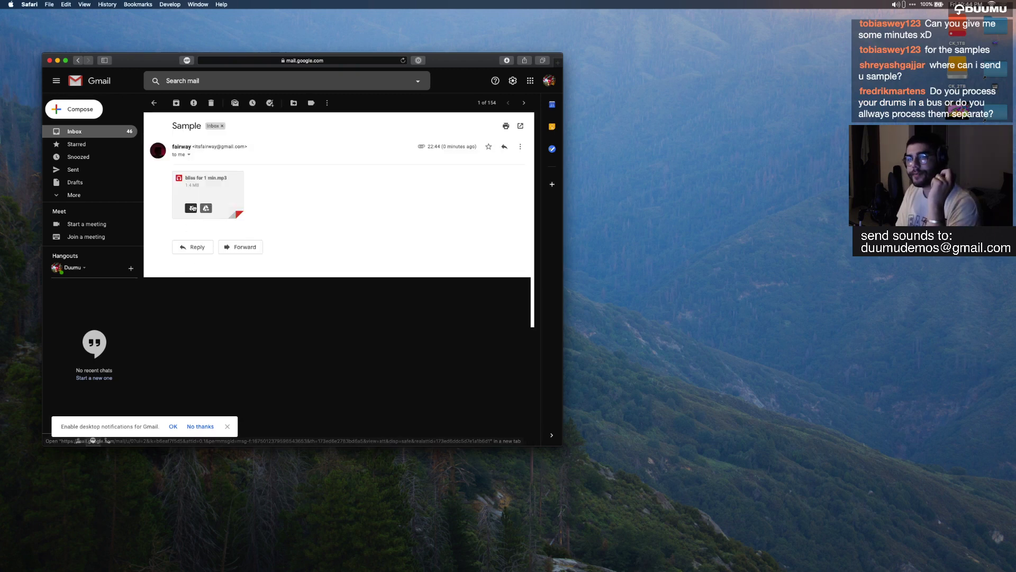
left_click(193, 206)
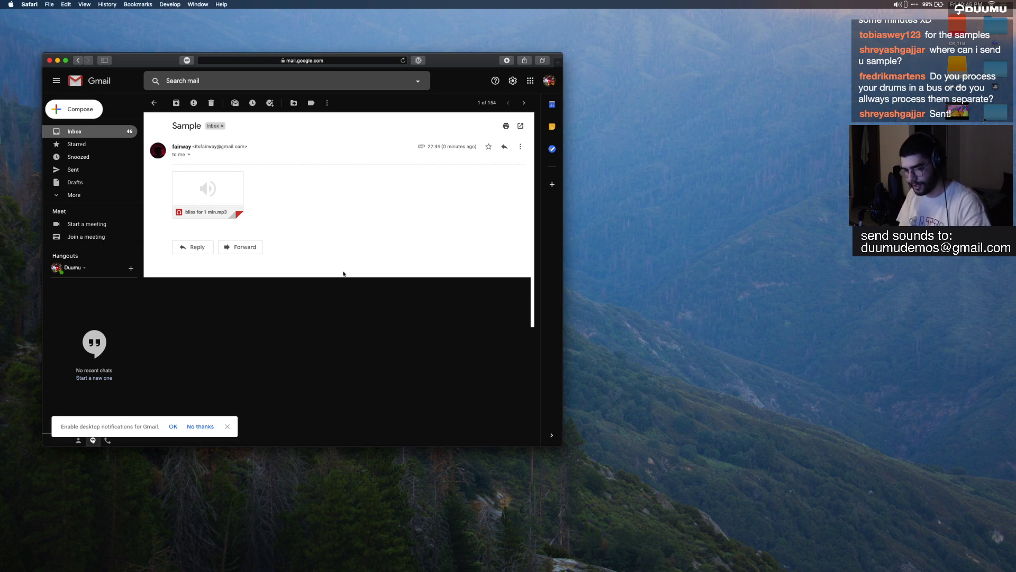
key("super+Tab")
- Look over the Drums, 14 Drum Rack and Percussion group tracks
left_click(897, 284)
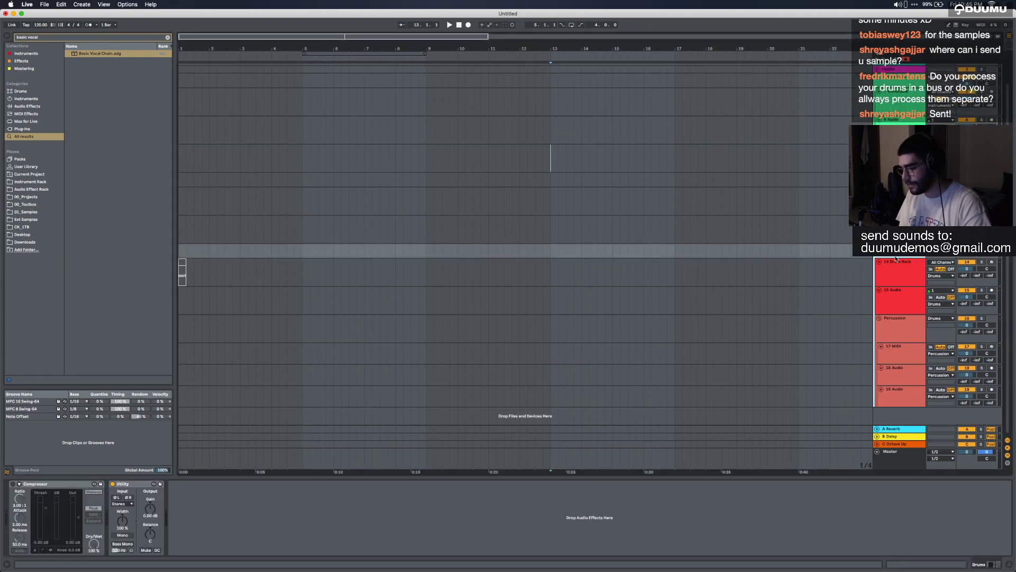
left_click(896, 271)
key("Down")
key("Down")
key("Up")
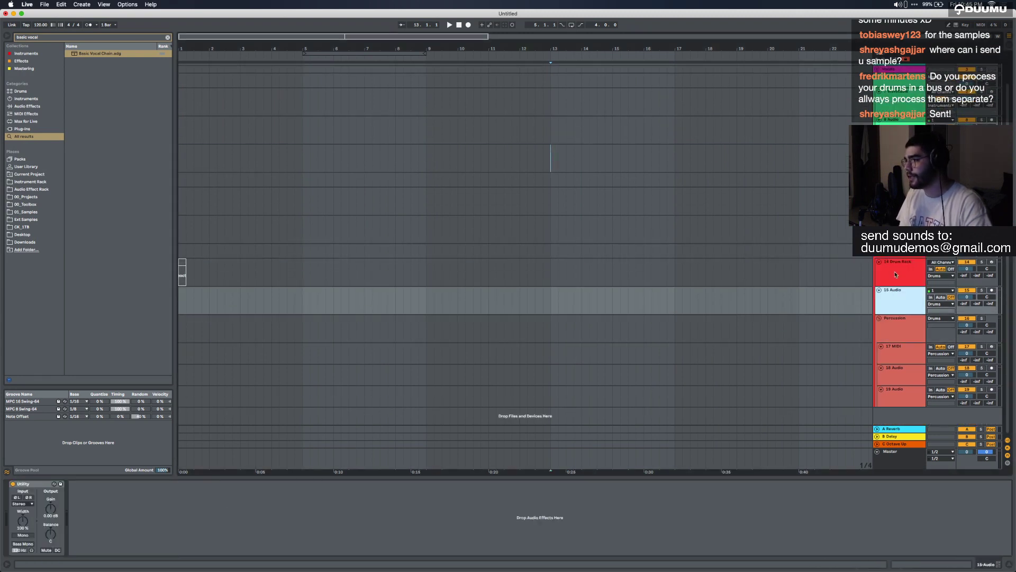
key("Up")
left_click(892, 331)
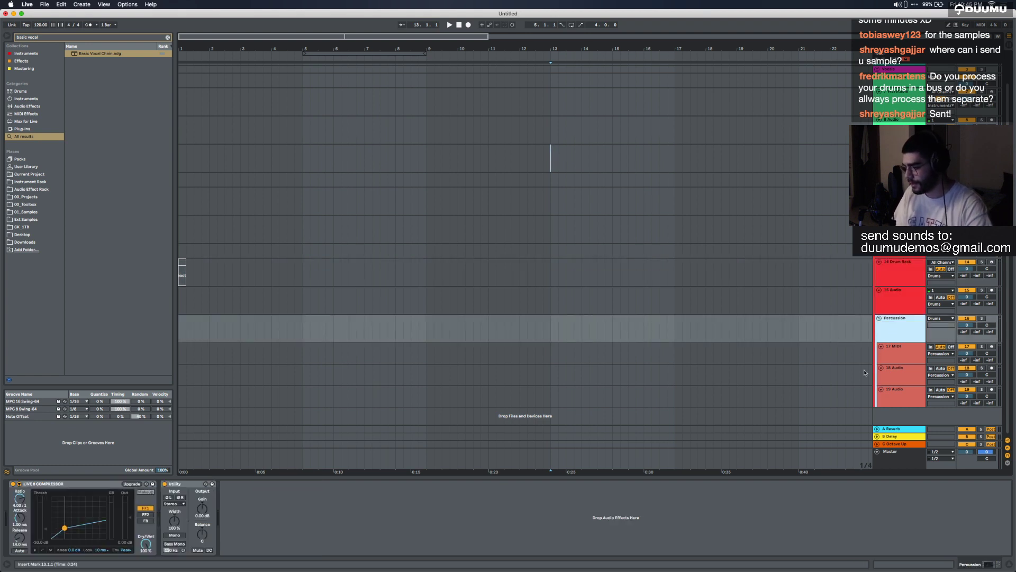
scroll(732, 432, "up", 2)
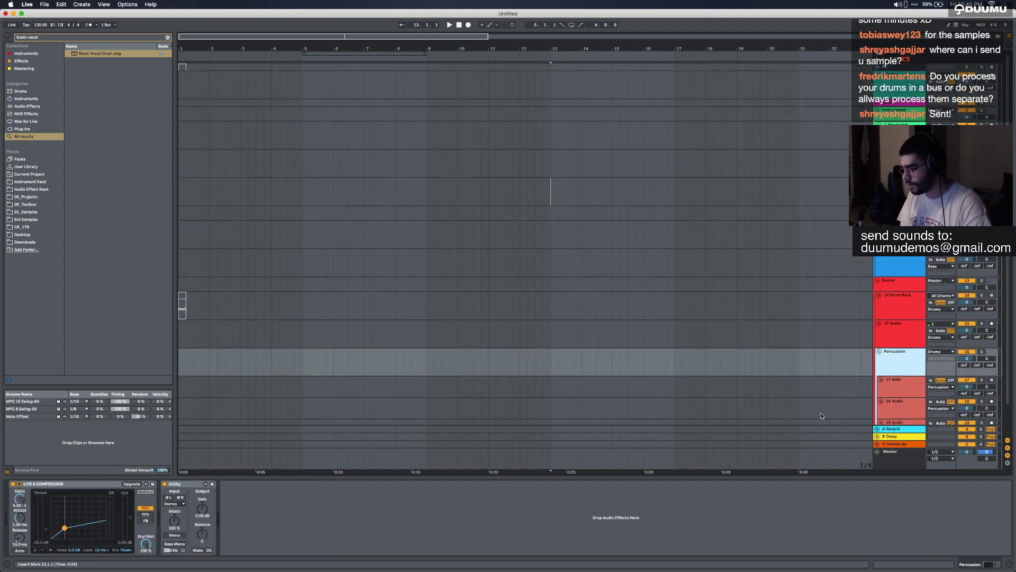
left_click(896, 282)
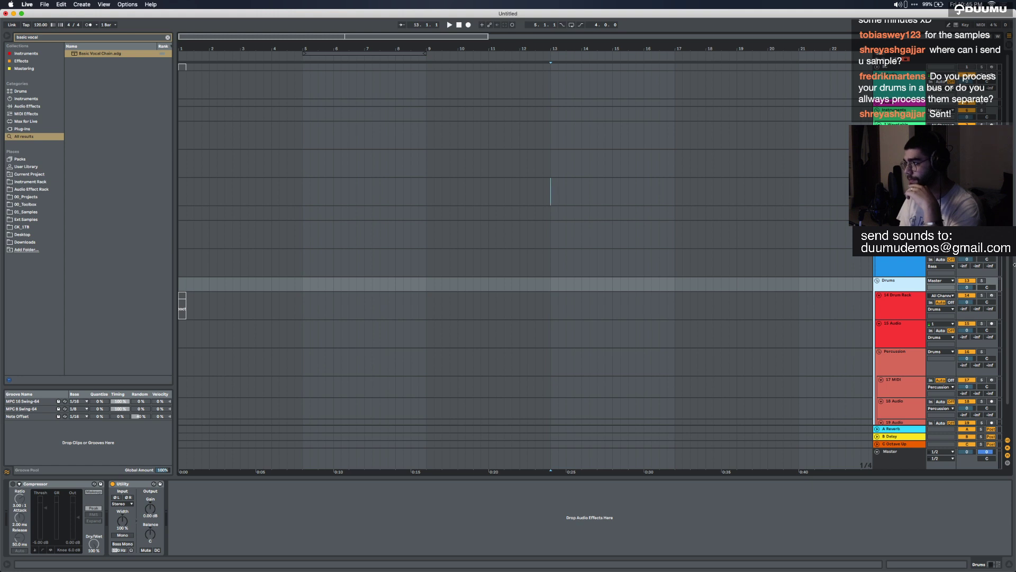
- Expand the Vocals group to show its 4 Audio and 5 Audio tracks
left_click_drag(1014, 265, 904, 268)
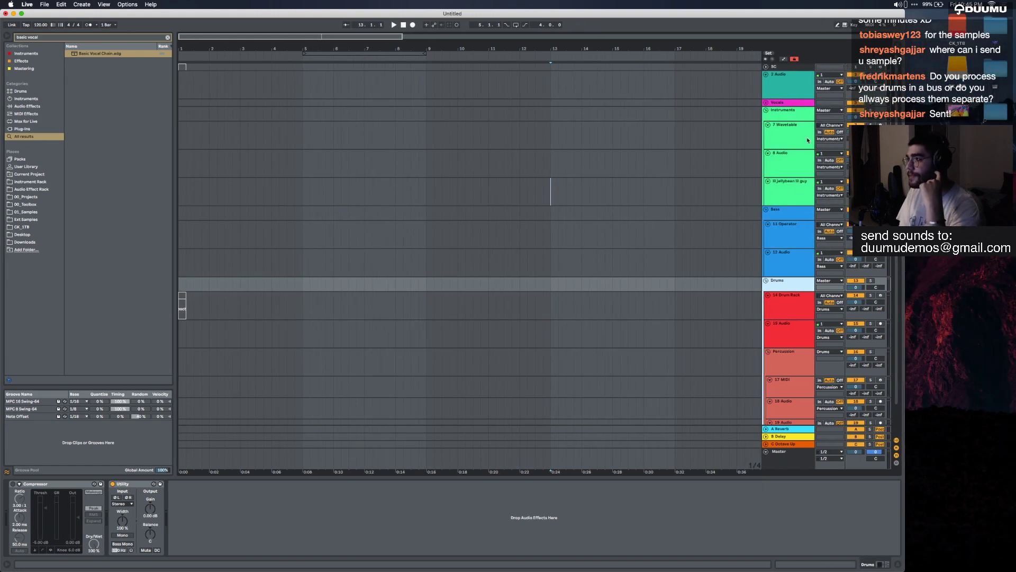
left_click(780, 103)
key("Right")
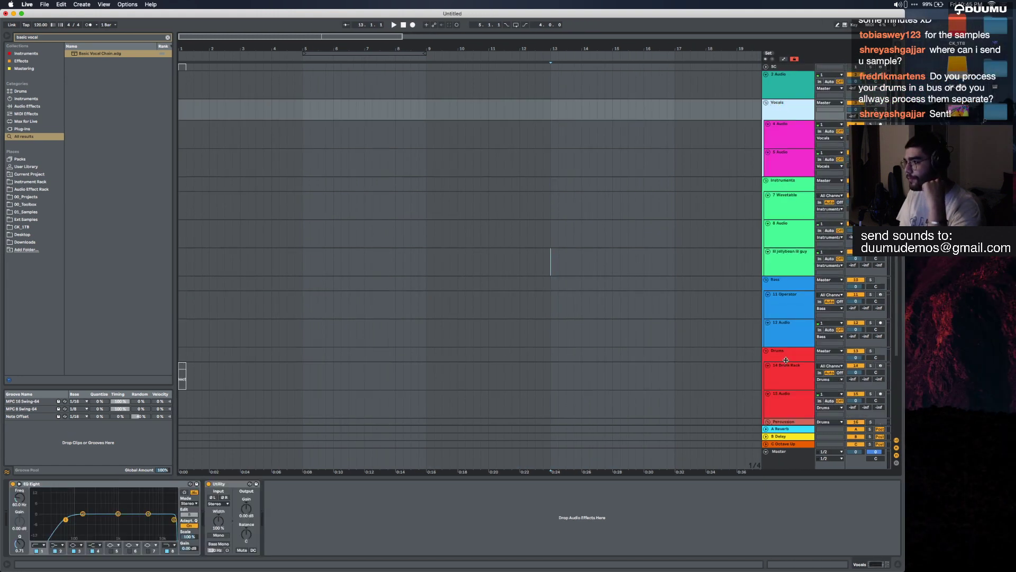
left_click(786, 360)
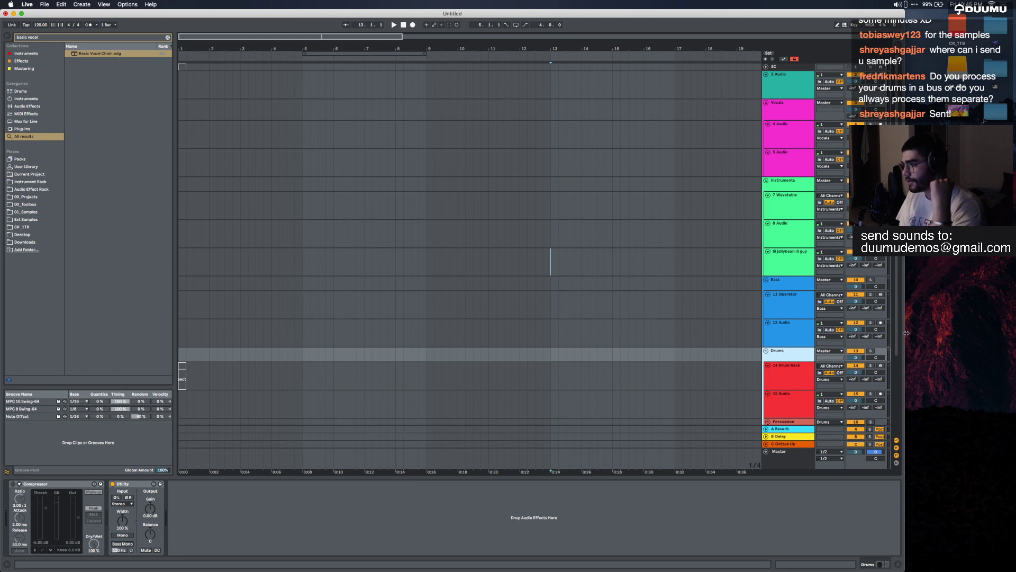
left_click_drag(906, 333, 1012, 334)
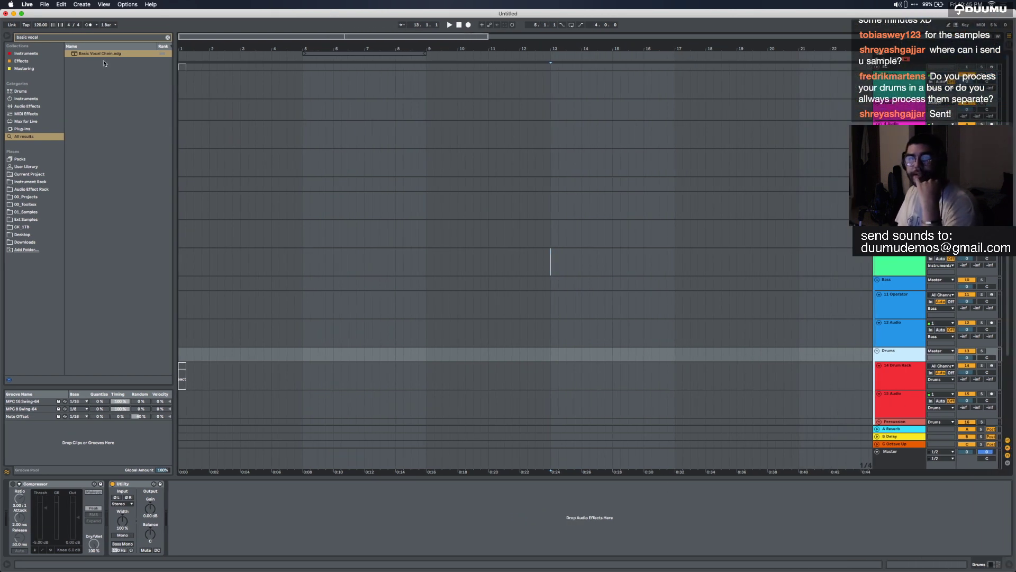
- Clear the 'basic vocal' search and browse Places down to the Downloads folder
left_click(168, 38)
left_click(37, 198)
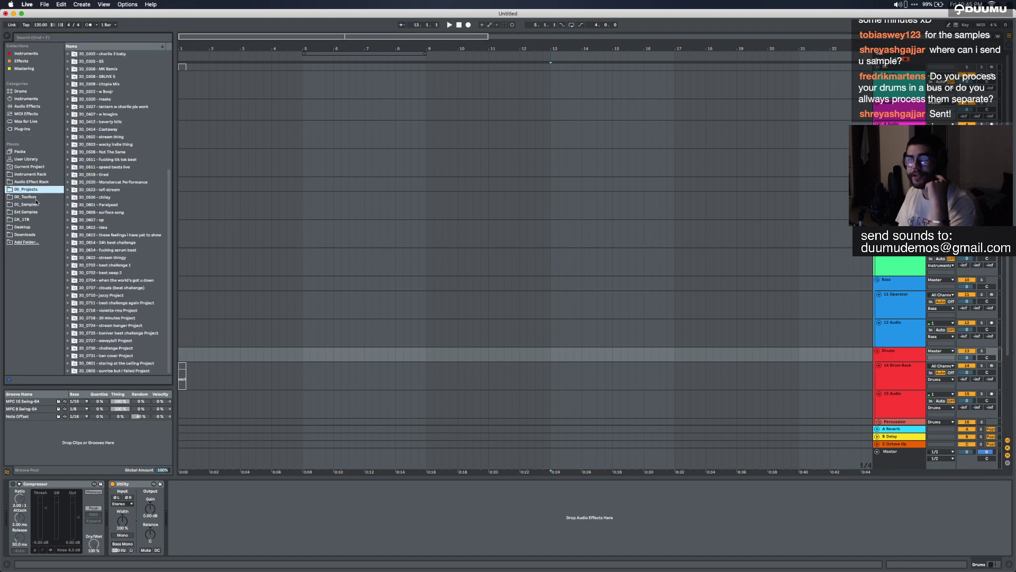
left_click(37, 199)
left_click(29, 212)
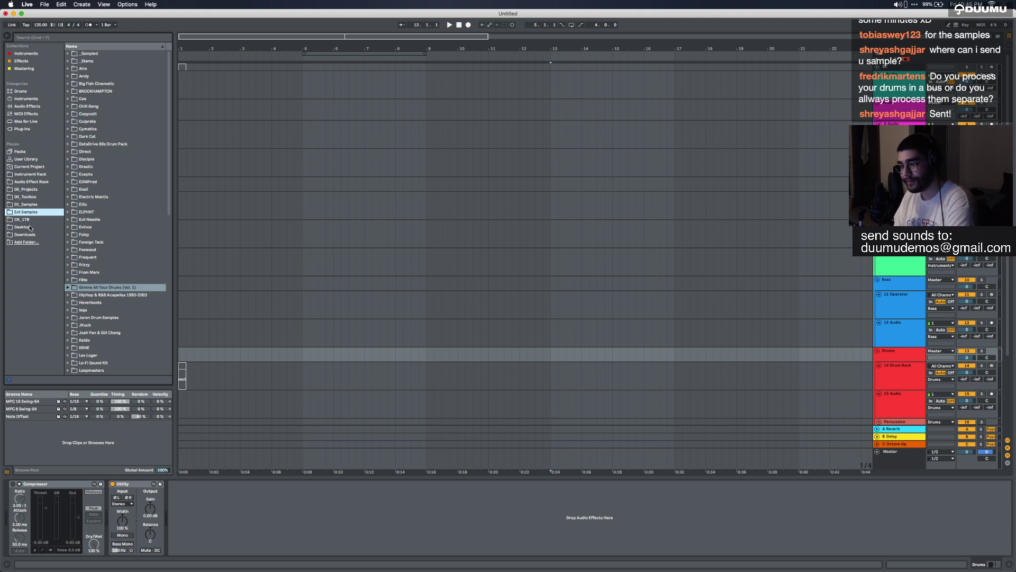
left_click(31, 227)
left_click(24, 235)
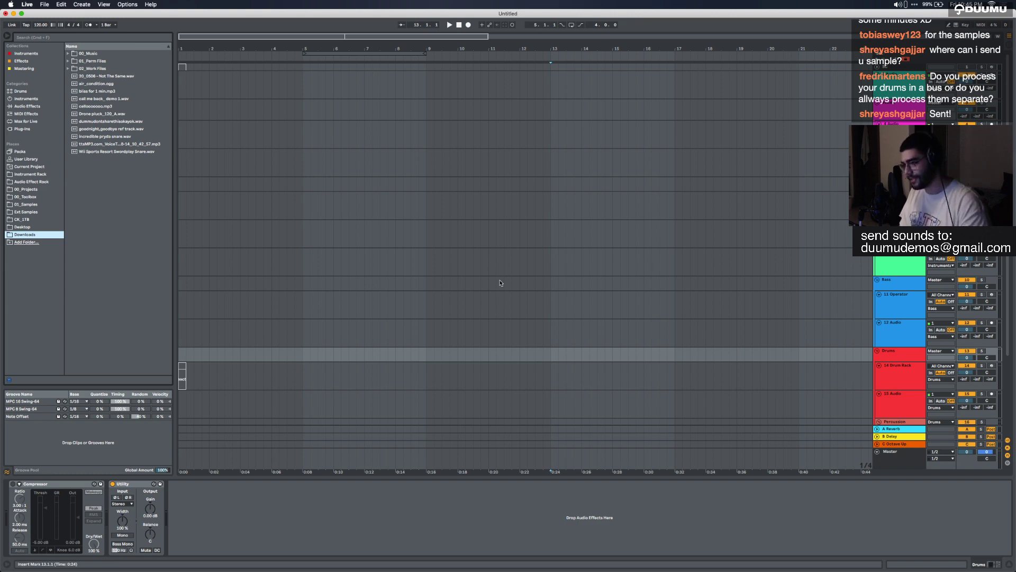
- Back in Gmail, check the list of recently downloaded files
key("super+Tab")
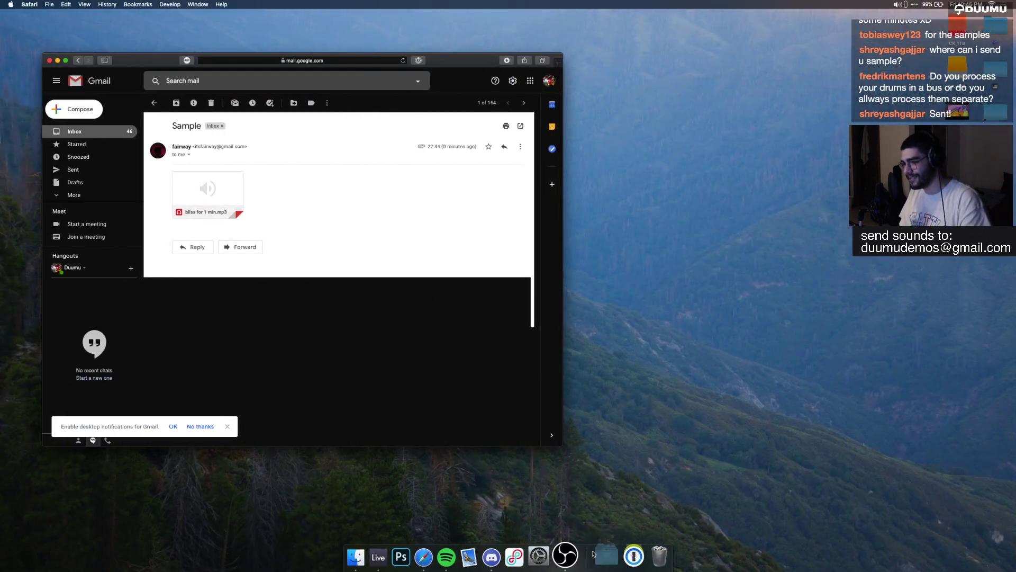
left_click(606, 556)
left_click(659, 348)
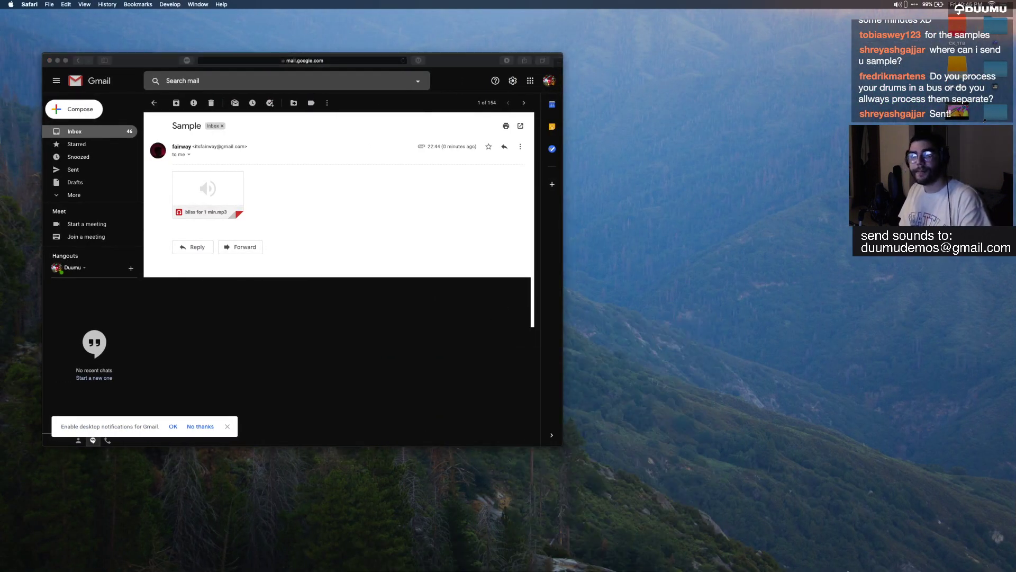
- Quit the Music app that opened
left_click(586, 560)
right_click(580, 556)
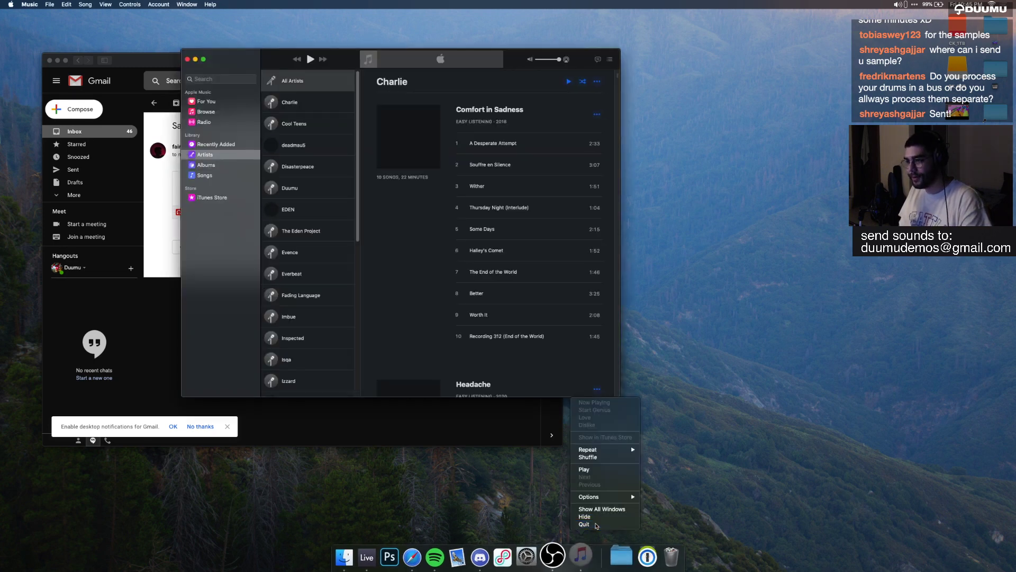
left_click(587, 524)
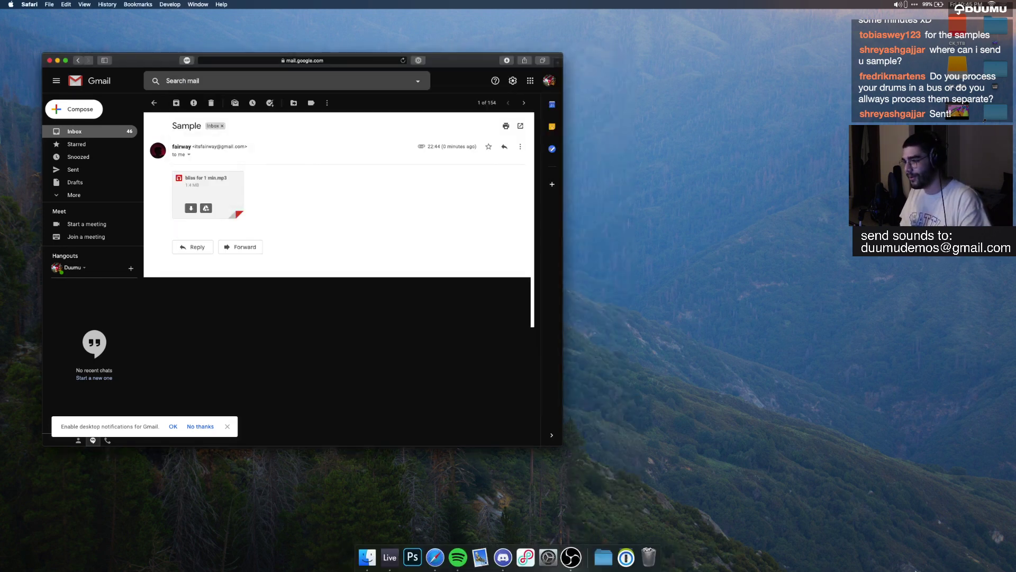
- Move the downloaded mp3 from the Downloads stack to the Bin
mouse_move(699, 560)
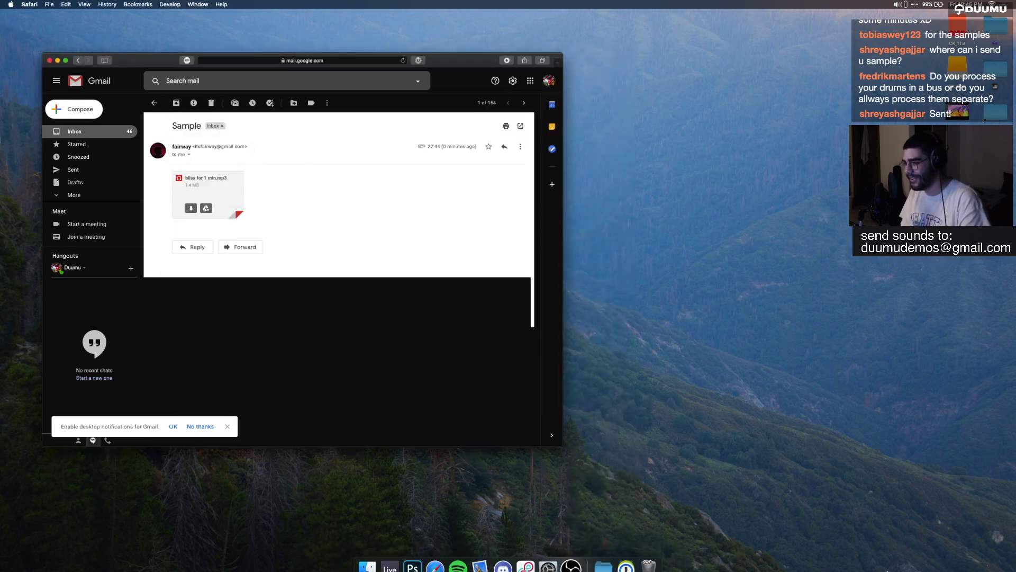
left_click(603, 557)
left_click_drag(678, 347, 658, 557)
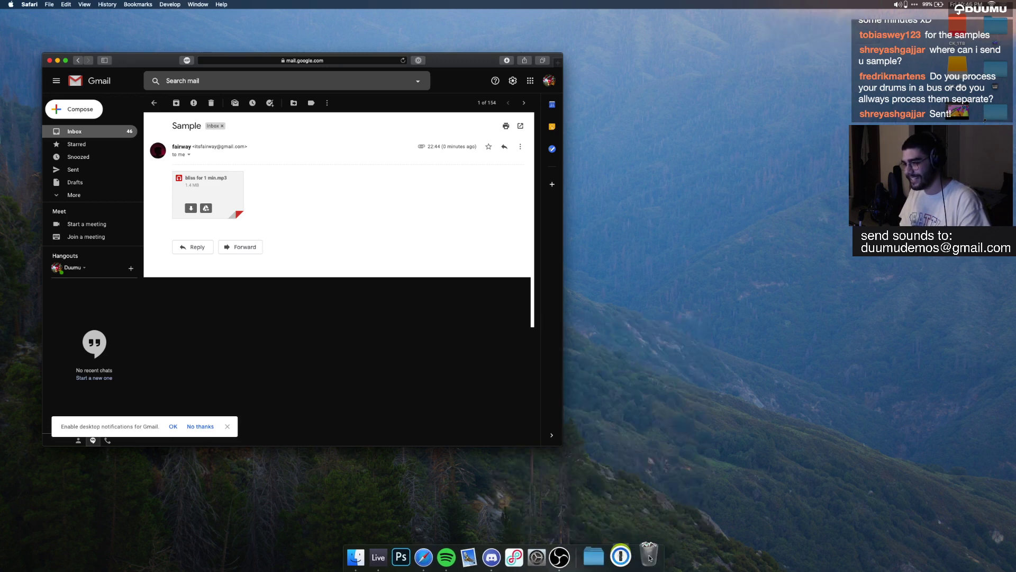
key("ctrl+Right")
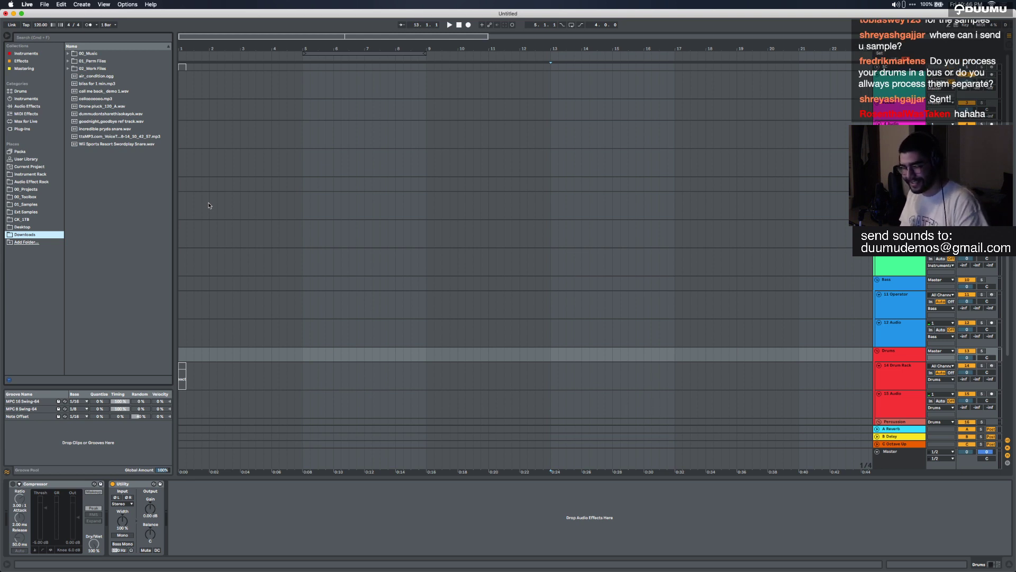
left_click(89, 78)
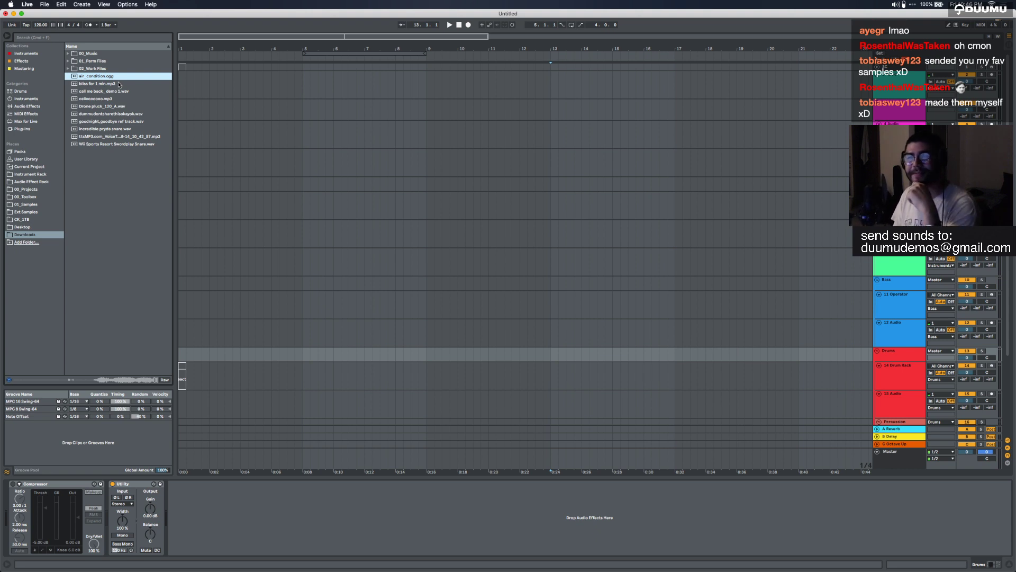
left_click(120, 84)
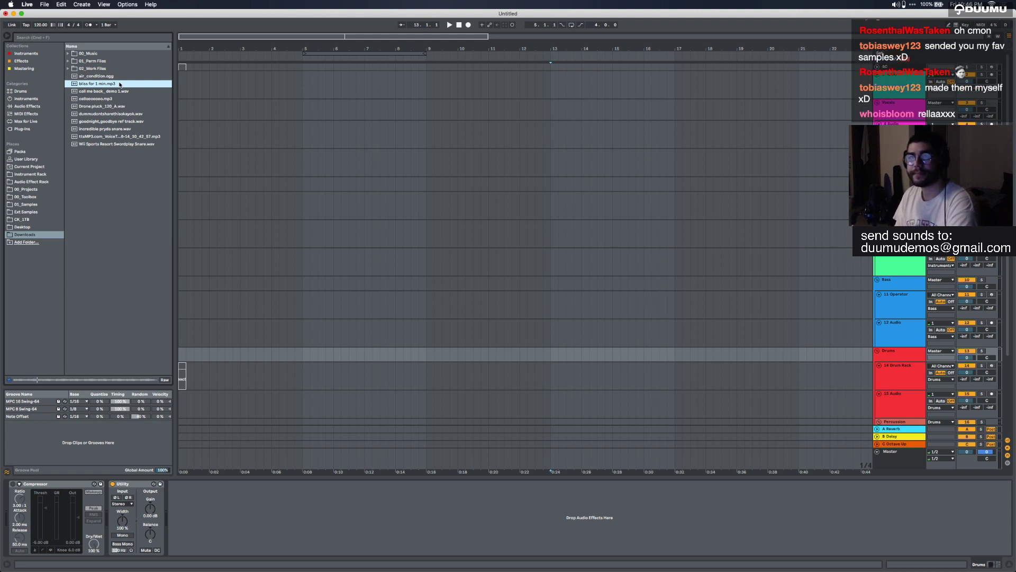
left_click(121, 99)
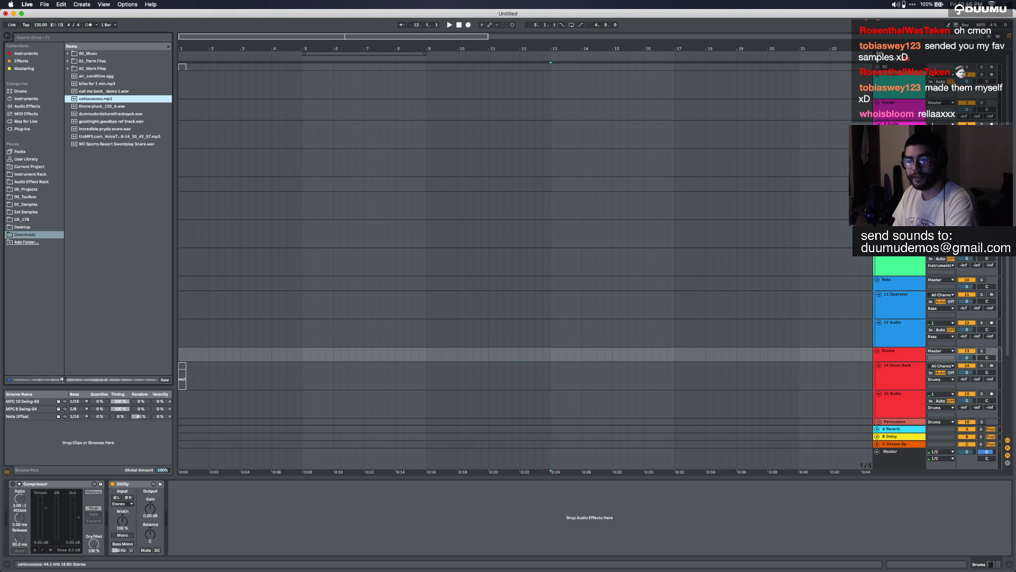
left_click(125, 106)
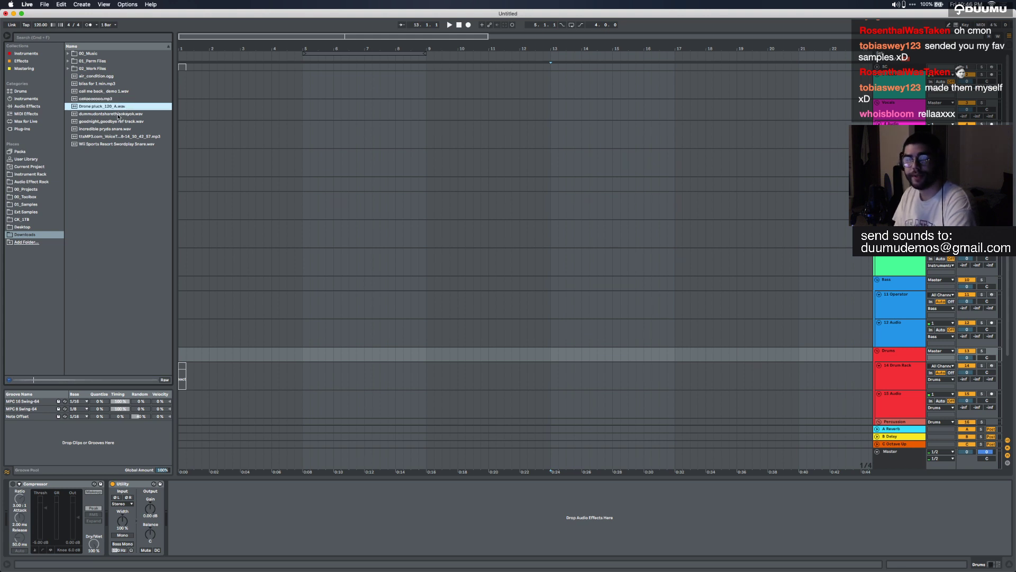
left_click(119, 114)
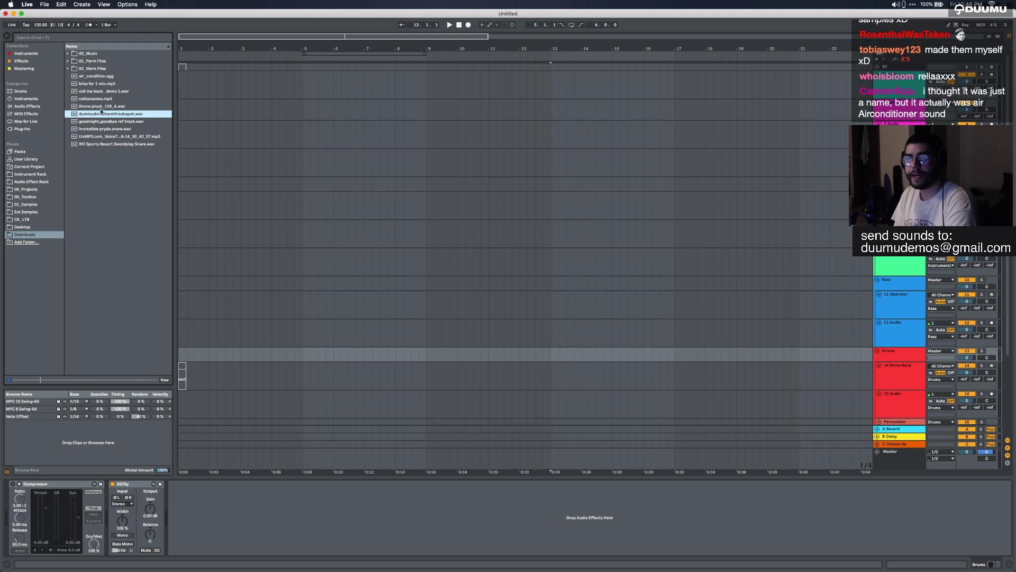
key("Down")
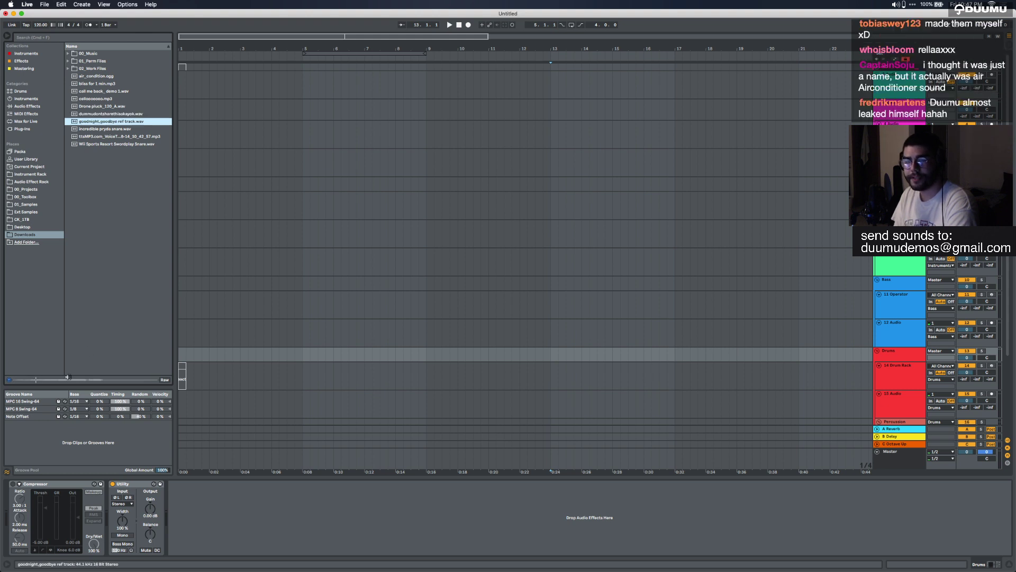
key("Down")
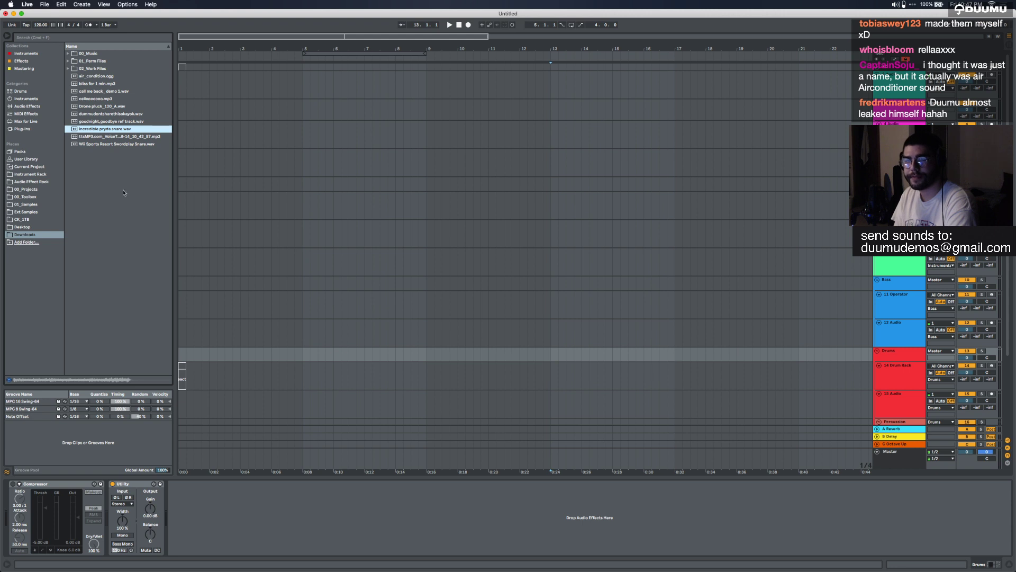
key("Down")
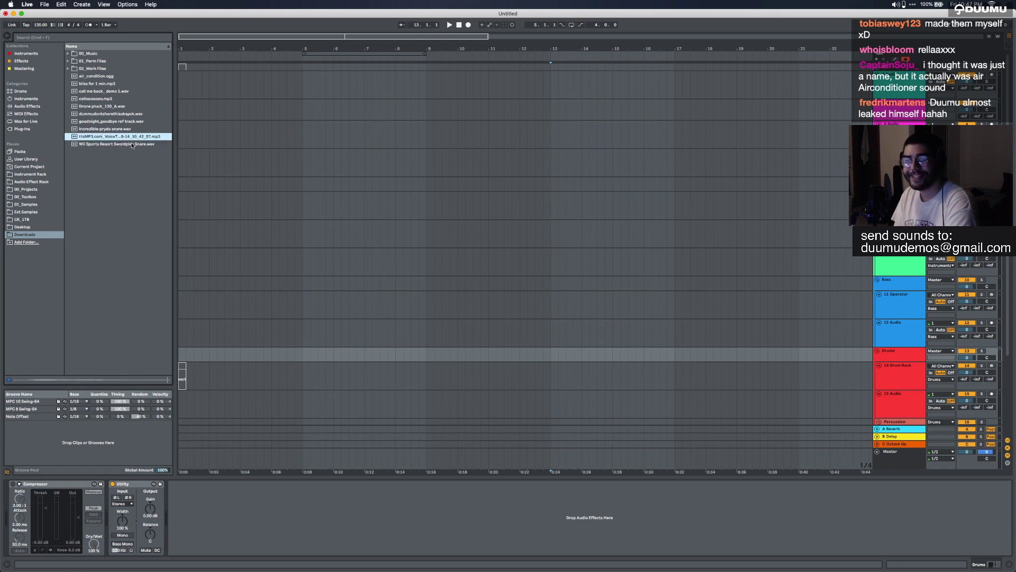
key("Down")
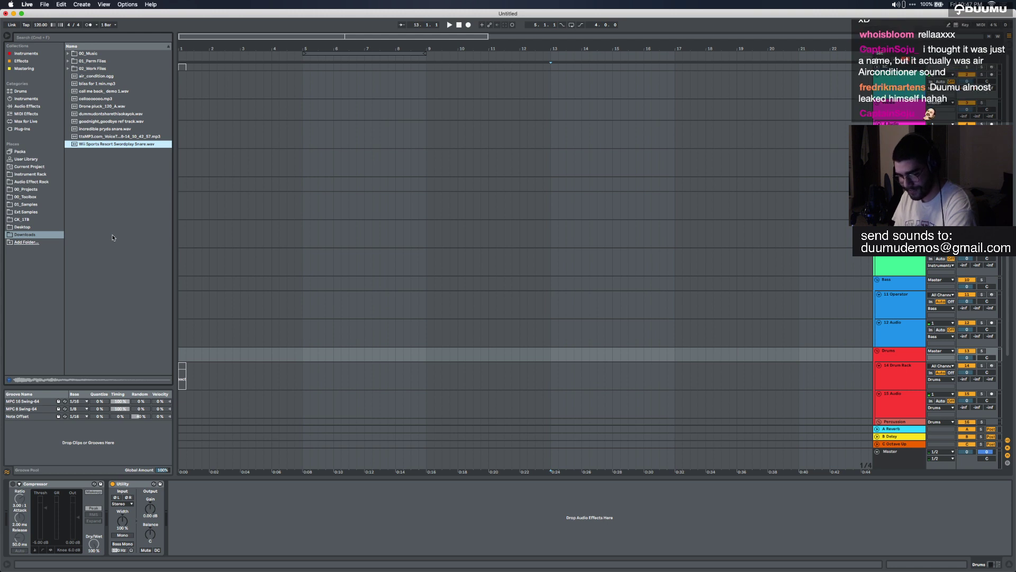
- Set the tempo to 150 and check it with the metronome
left_click(89, 25)
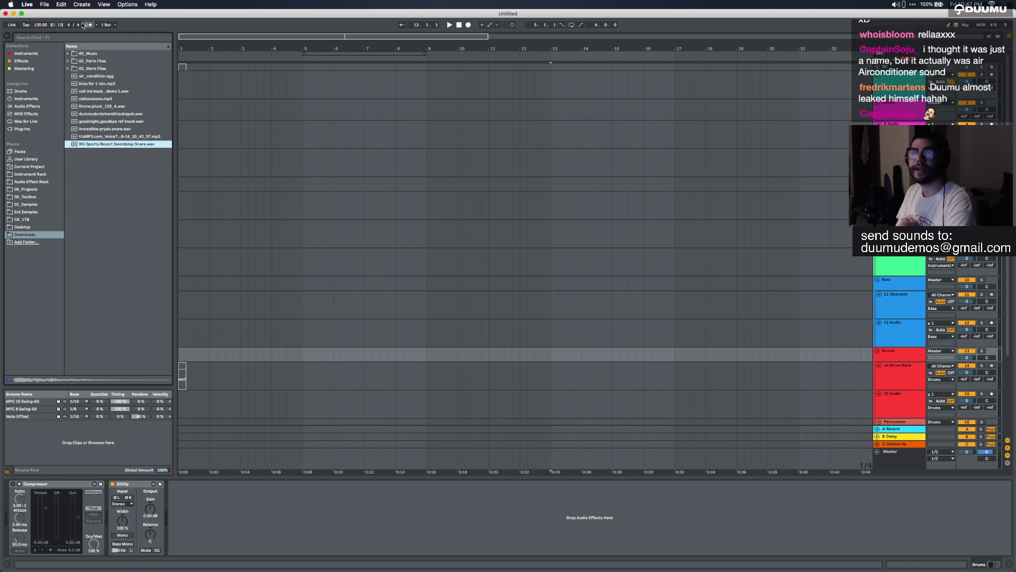
left_click(46, 25)
type("1450")
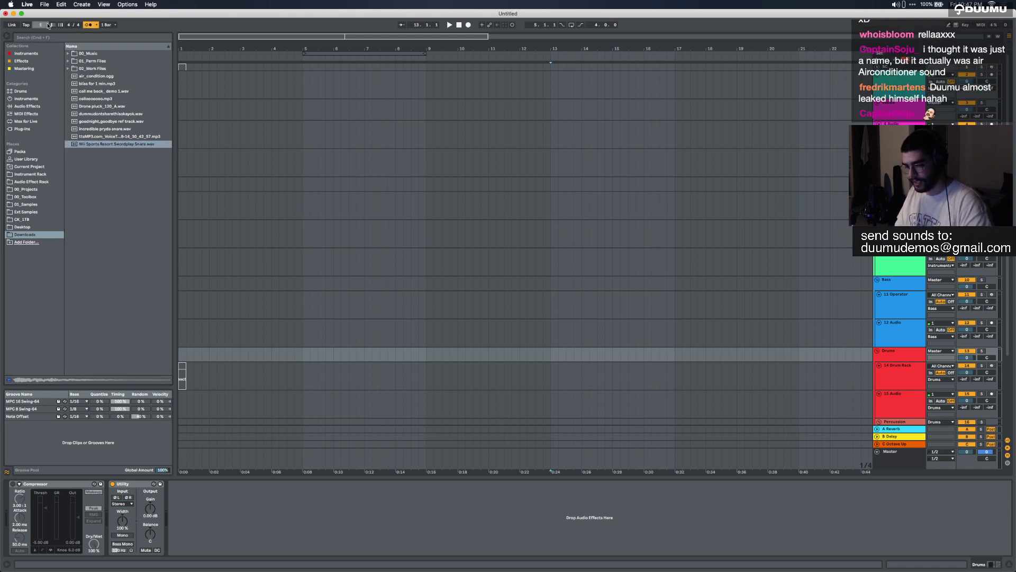
key("Return")
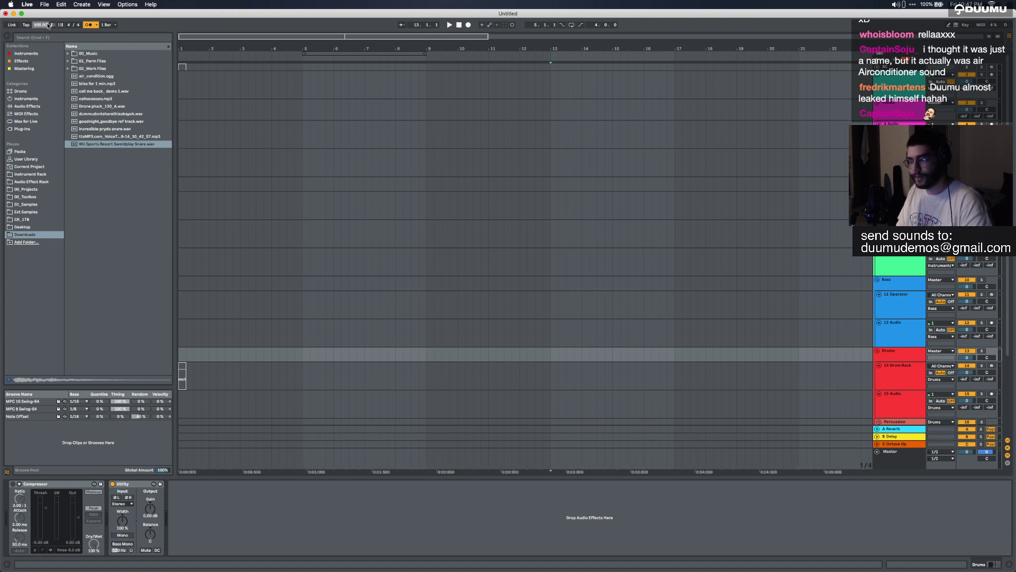
type("150")
key("Return")
key("space")
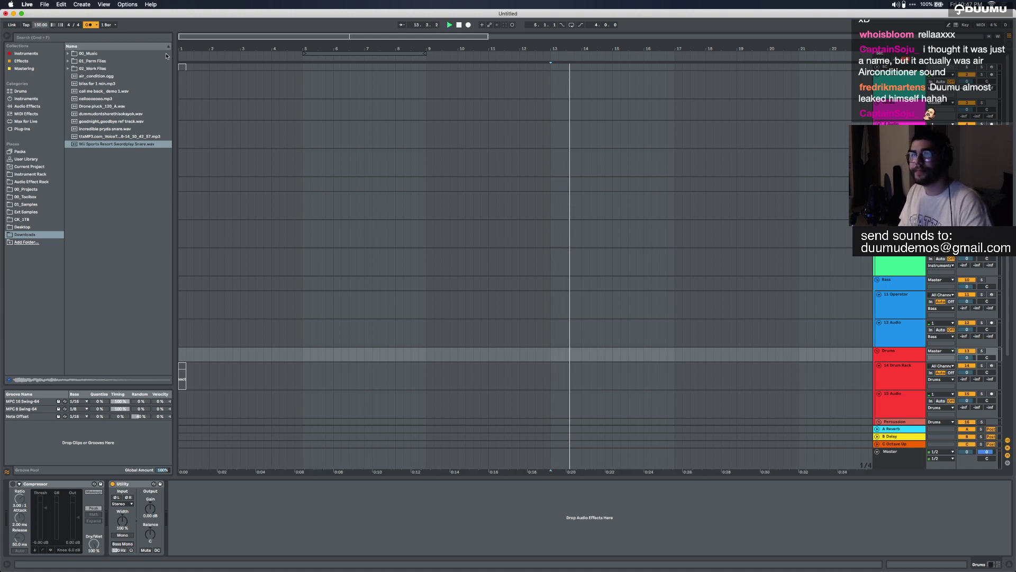
key("space")
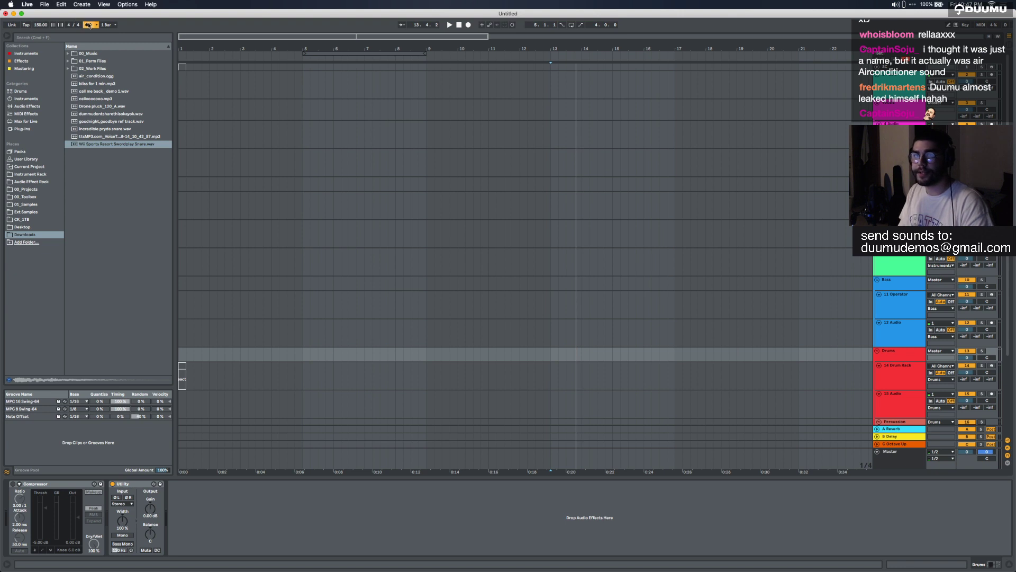
left_click(89, 25)
- Search 'bus k' and load bus KICK.wav onto the Drum Rack's C1 pad
scroll(443, 291, "down", 3)
left_click(181, 272)
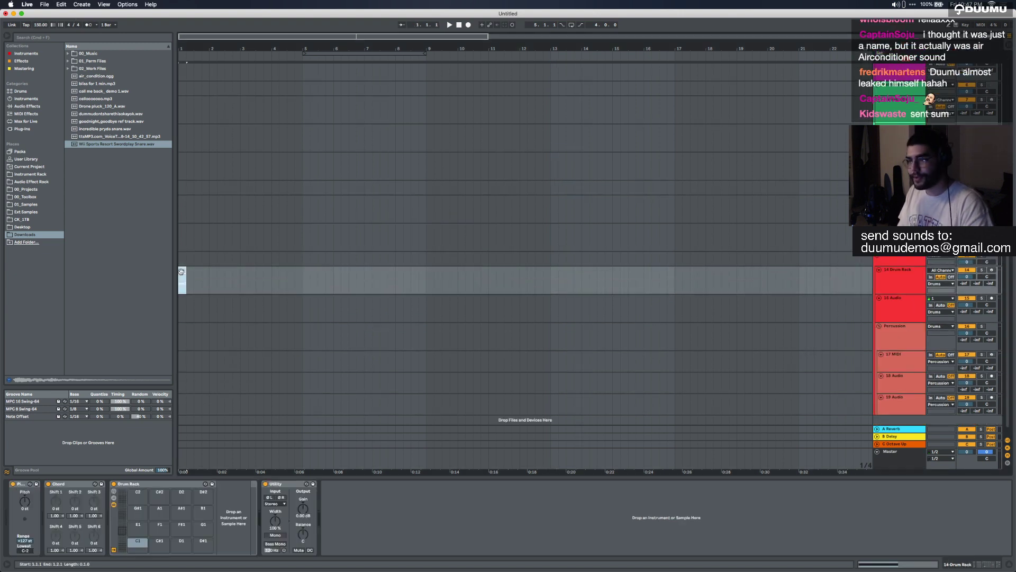
left_click(181, 271)
key("super+f")
type("bus kick")
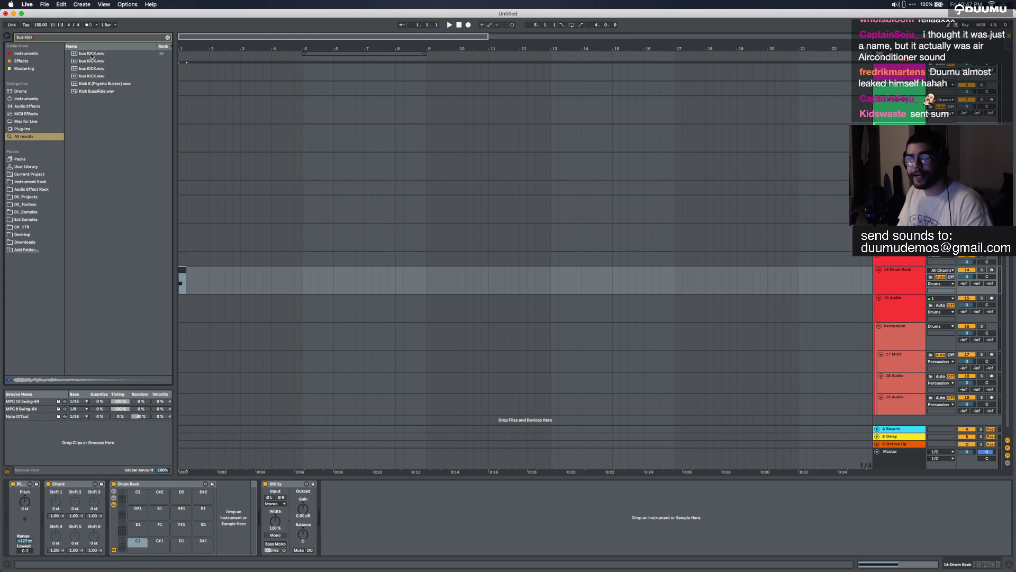
left_click_drag(91, 55, 134, 540)
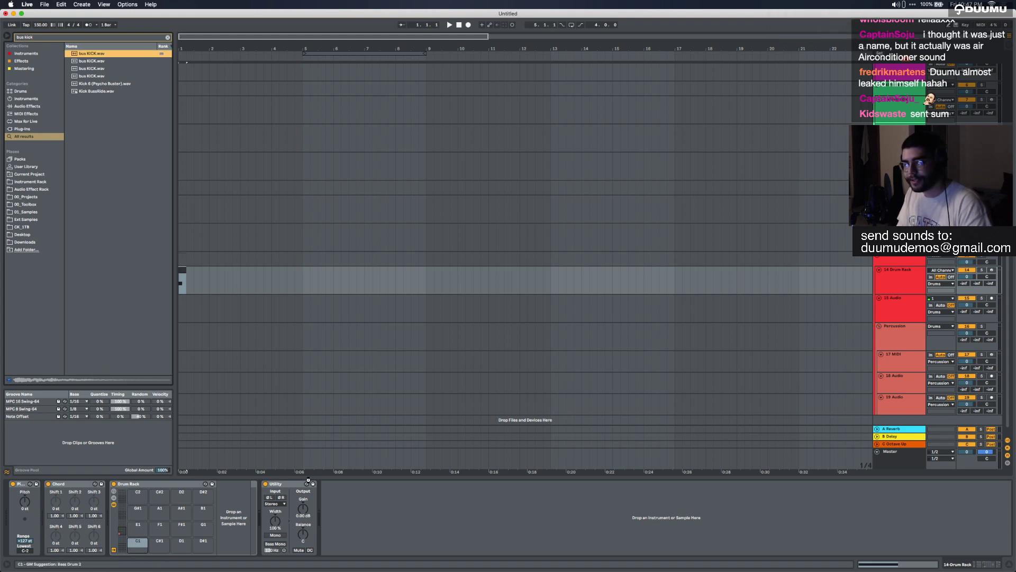
key("space")
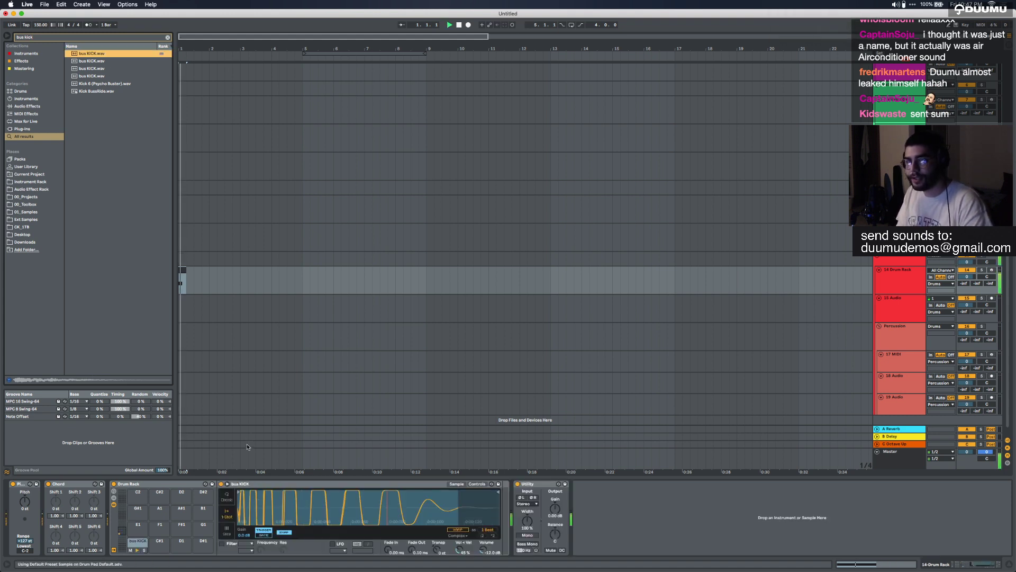
key("space")
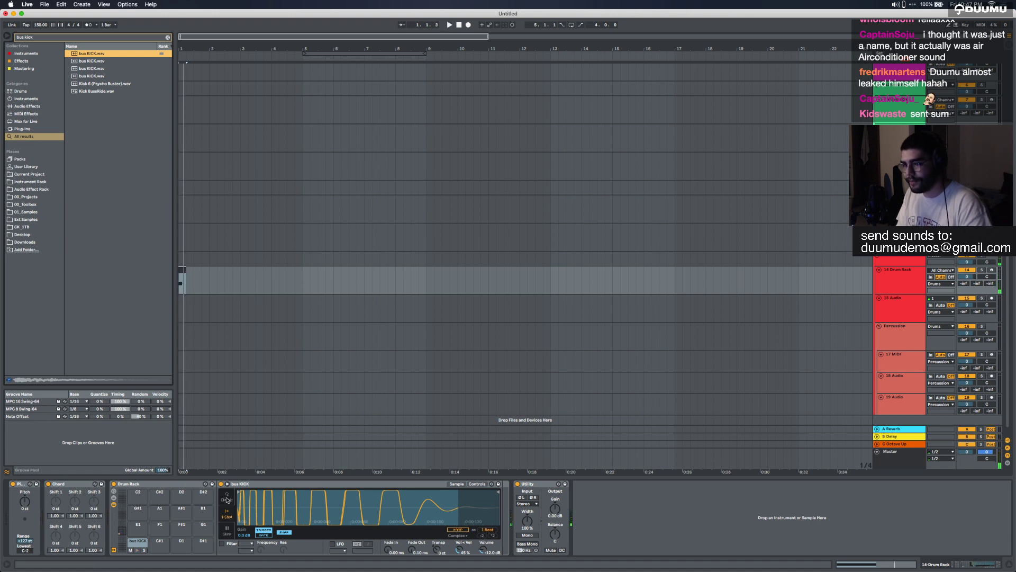
- Set the kick's Simpler to Classic, sustain -inf, filter 188 Hz, transpose -5, release 16.3 ms
left_click(224, 496)
left_click_drag(437, 550, 434, 562)
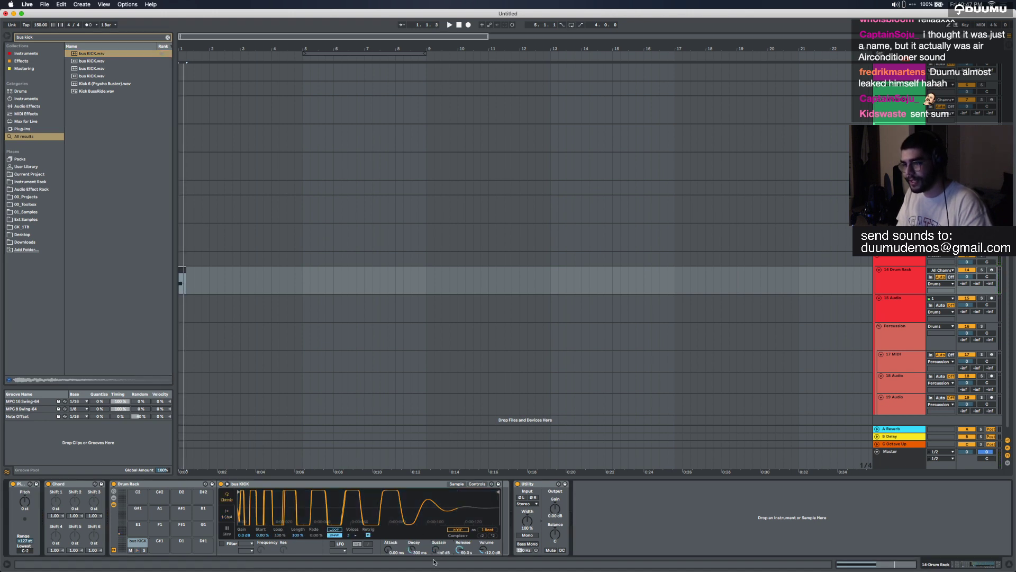
key("space")
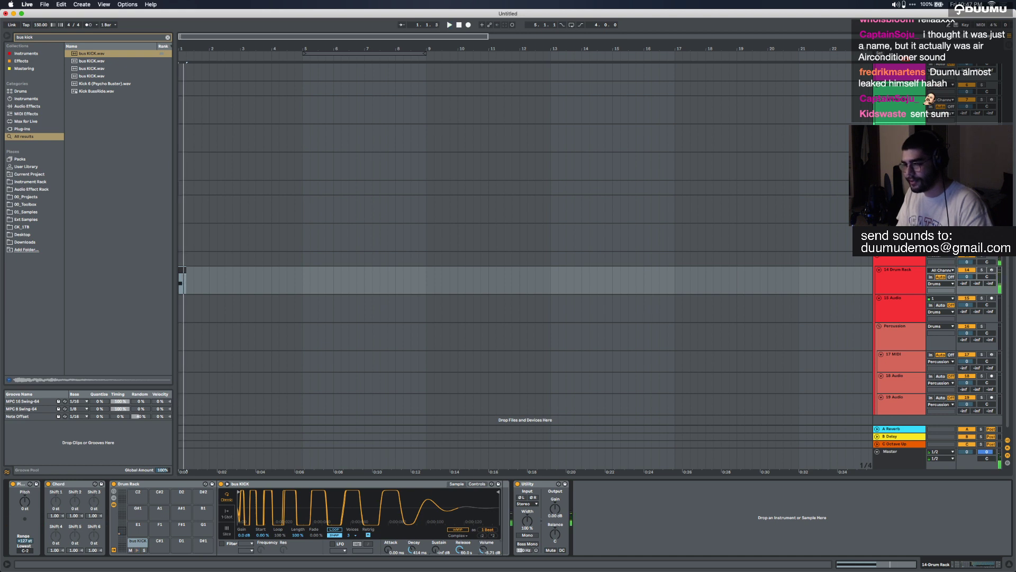
left_click(477, 483)
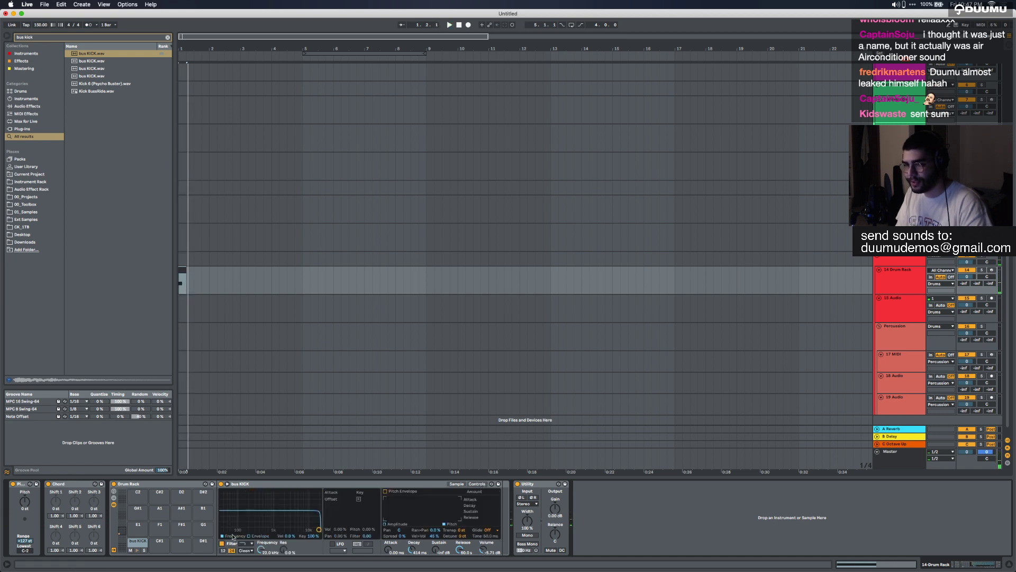
left_click_drag(233, 536, 248, 527)
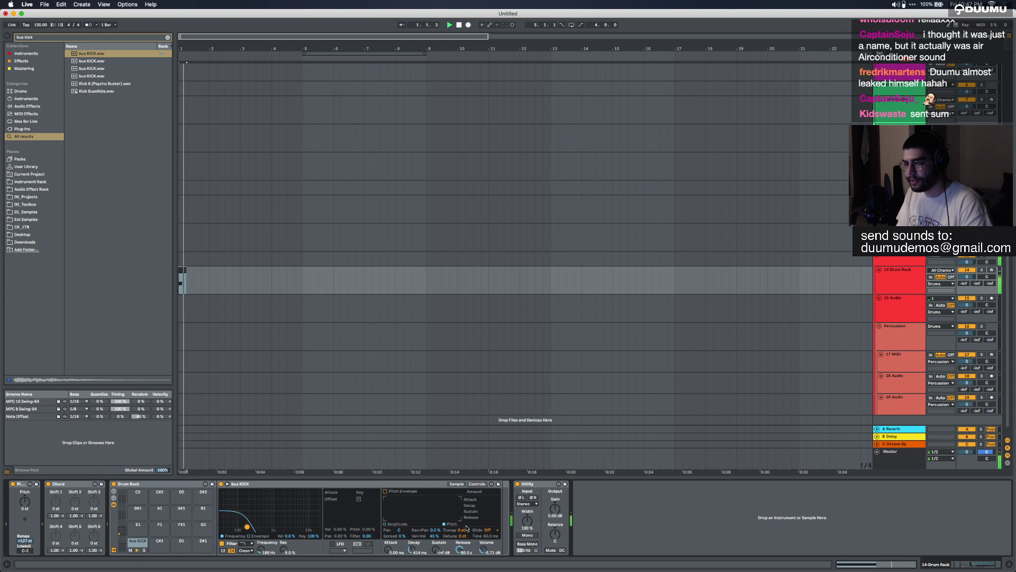
left_click_drag(467, 528, 483, 542)
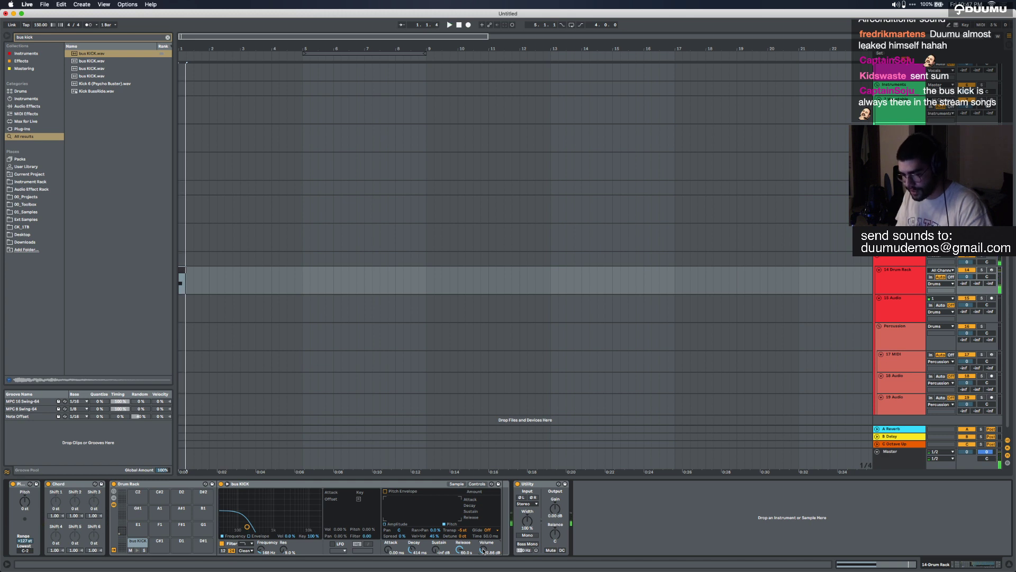
left_click_drag(459, 550, 483, 546)
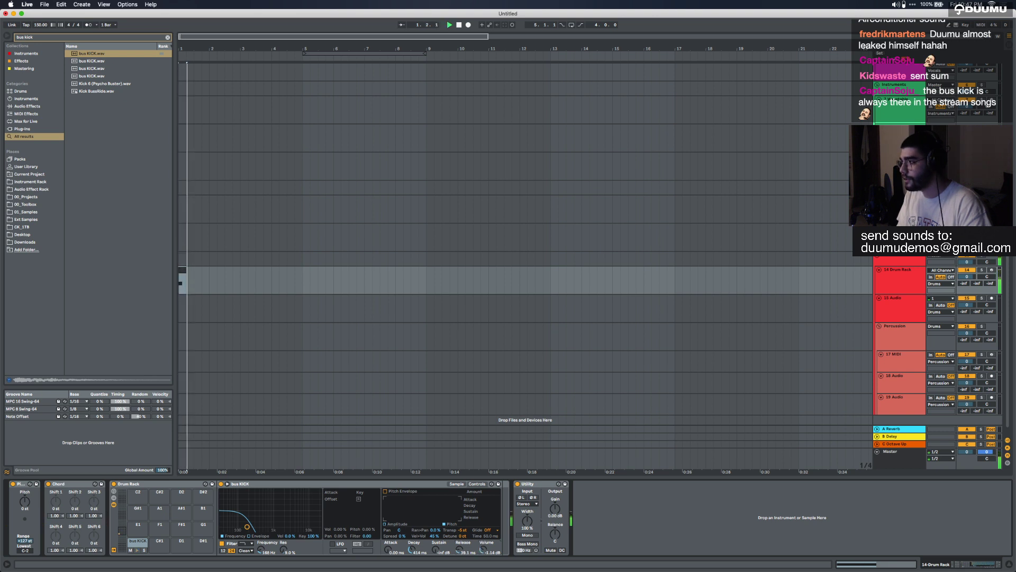
- Search the browser for 'clap' and audition the results
left_click(168, 37)
type("clap")
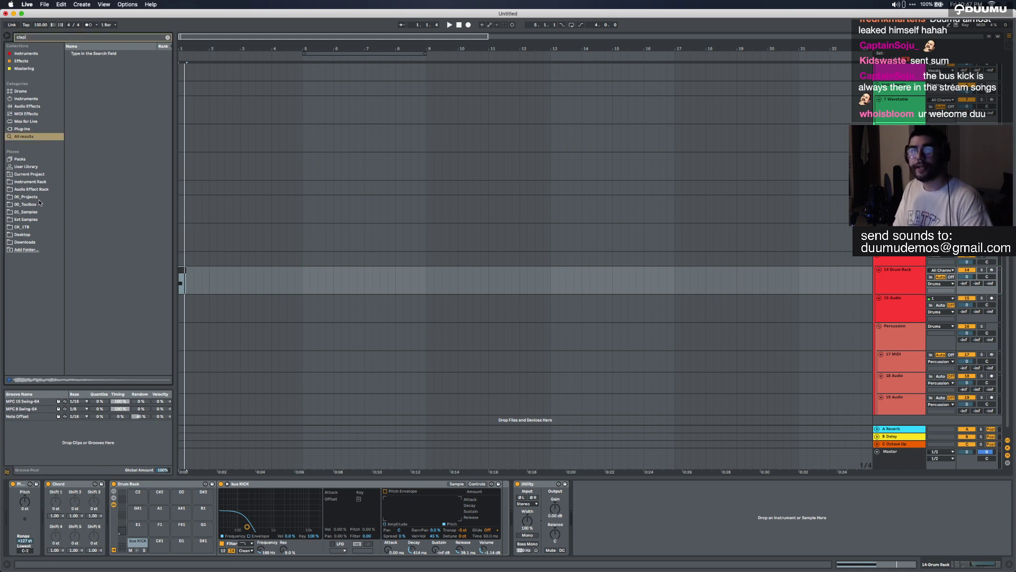
left_click(117, 71)
key("Up")
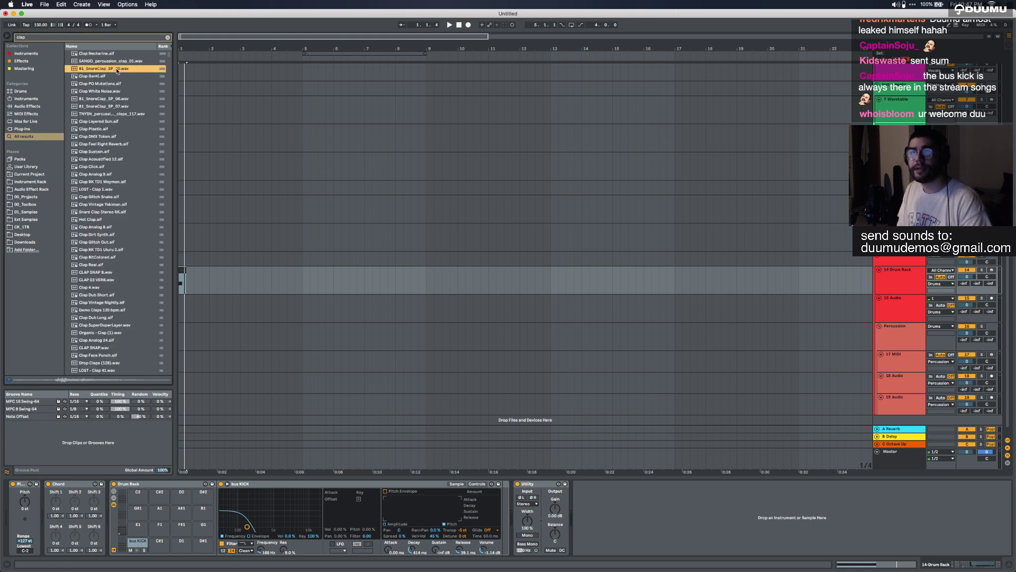
key("Down")
key("Down")
key("Up")
key("Down")
key("Down")
key("Down")
key("Down")
key("Down")
key("Down")
key("Down")
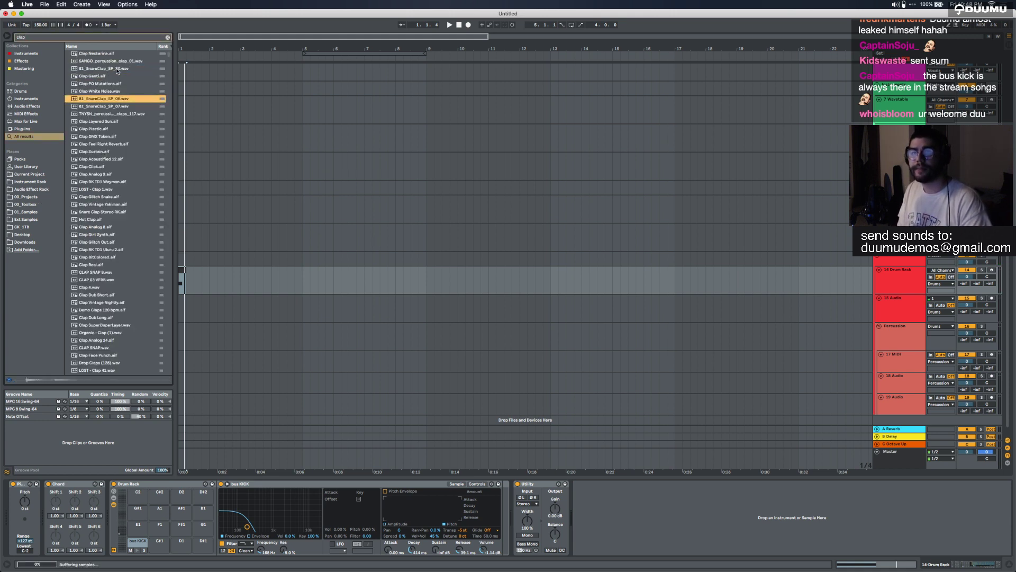
key("Down")
key("Down")
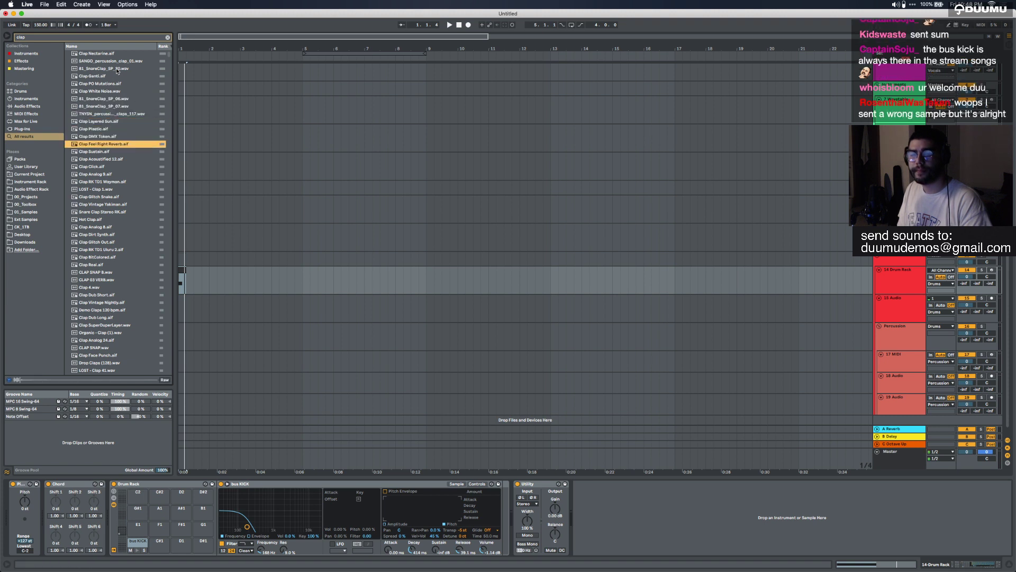
key("Down")
key("Up")
key("Up")
- Place LOST - Clap 1 on track 15 at bar 2 and Clap Glitch Snake on a new track
left_click(81, 181)
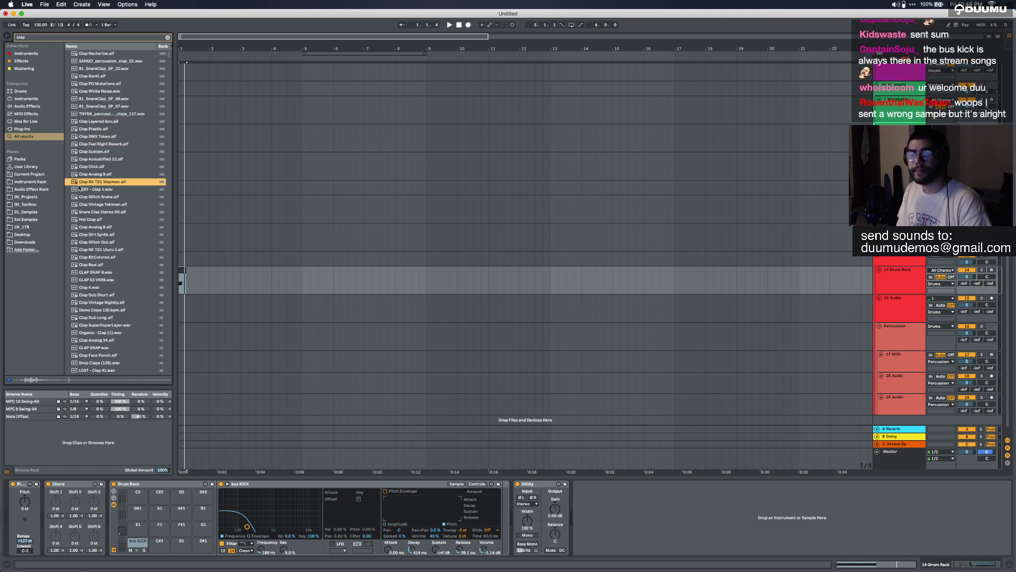
left_click(80, 197)
left_click(79, 189)
left_click_drag(80, 189, 210, 310)
left_click(85, 197)
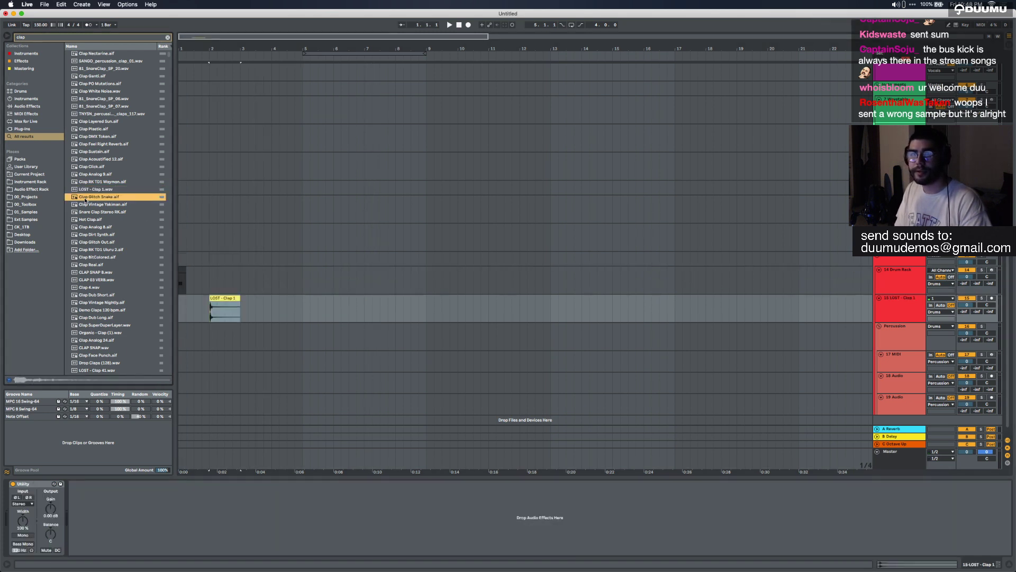
left_click_drag(84, 200, 203, 359)
- Trim the LOST clap clip to the short slice between 2.1.1 and 2.1.2
scroll(245, 306, "up", 10)
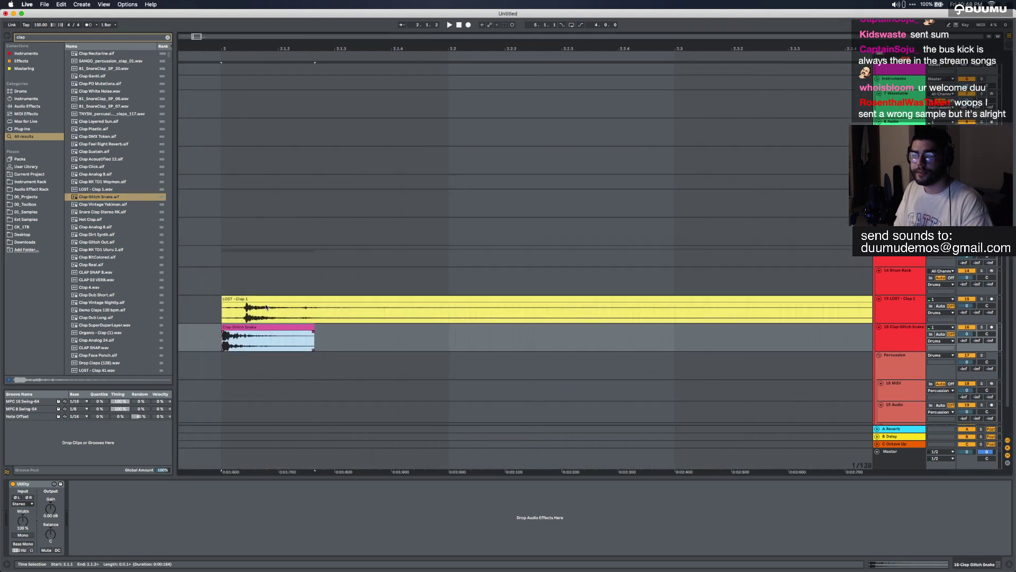
left_click_drag(245, 306, 239, 306)
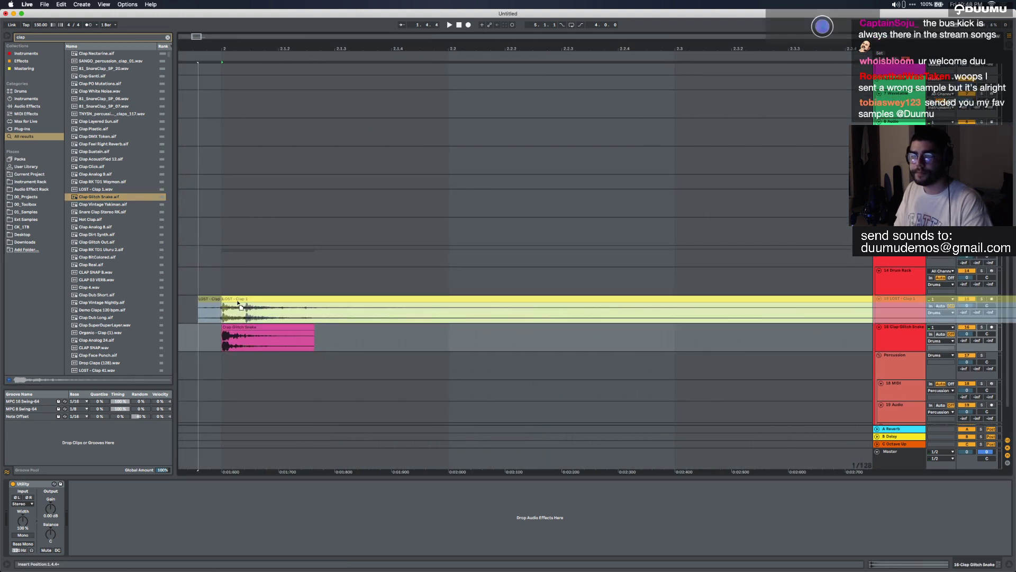
left_click(210, 314)
key("super+e")
left_click(285, 311)
key("super+e")
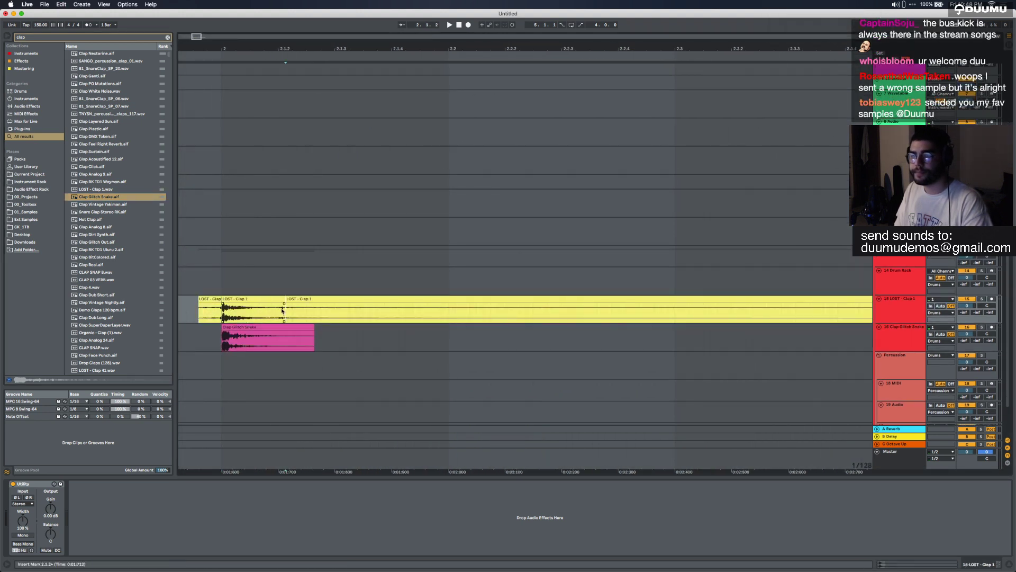
left_click_drag(284, 300, 203, 301)
left_click(204, 300)
key("Delete")
left_click(351, 311)
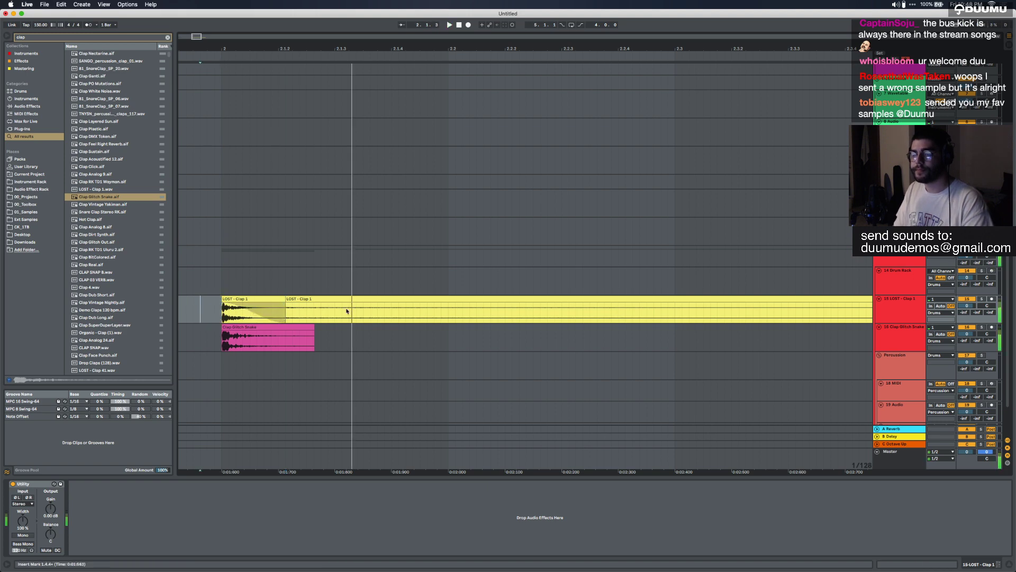
key("Delete")
- Enable the kick's Simpler pitch envelope with a 17.1 ms decay
left_click(149, 303)
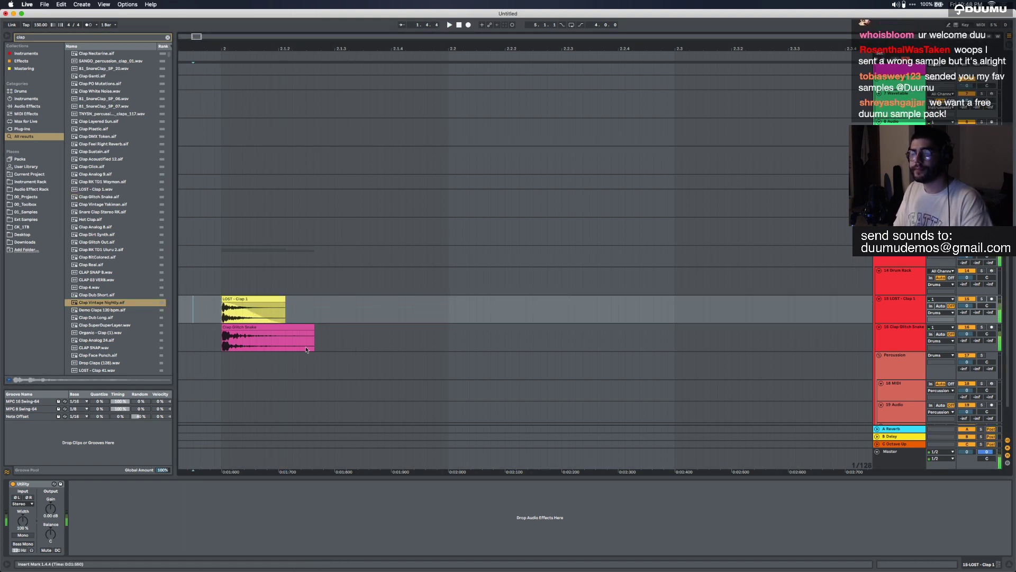
scroll(320, 339, "down", 5)
scroll(317, 350, "down", 2)
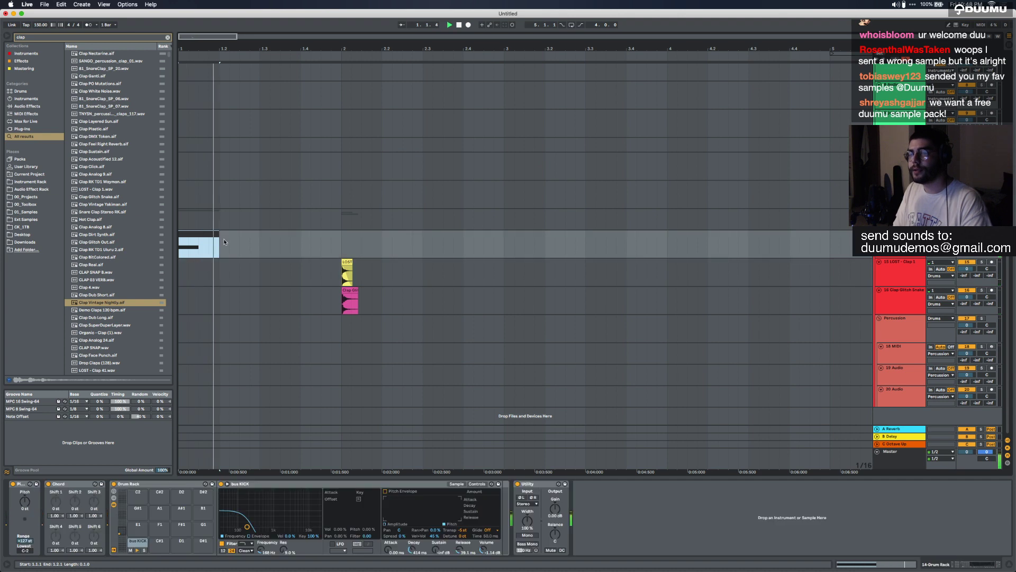
key("super+z")
key("super+z")
key("super+z")
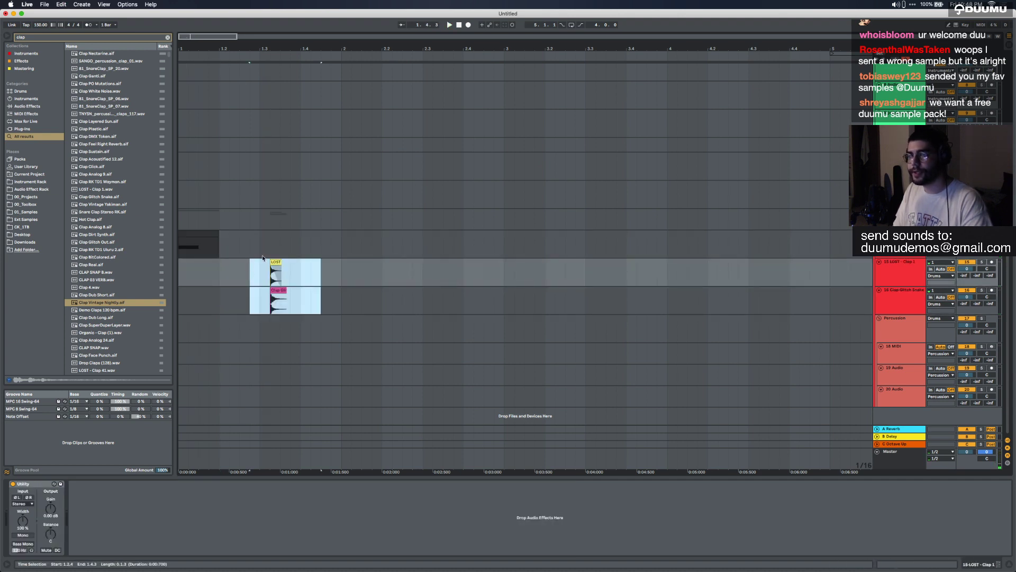
left_click(189, 242)
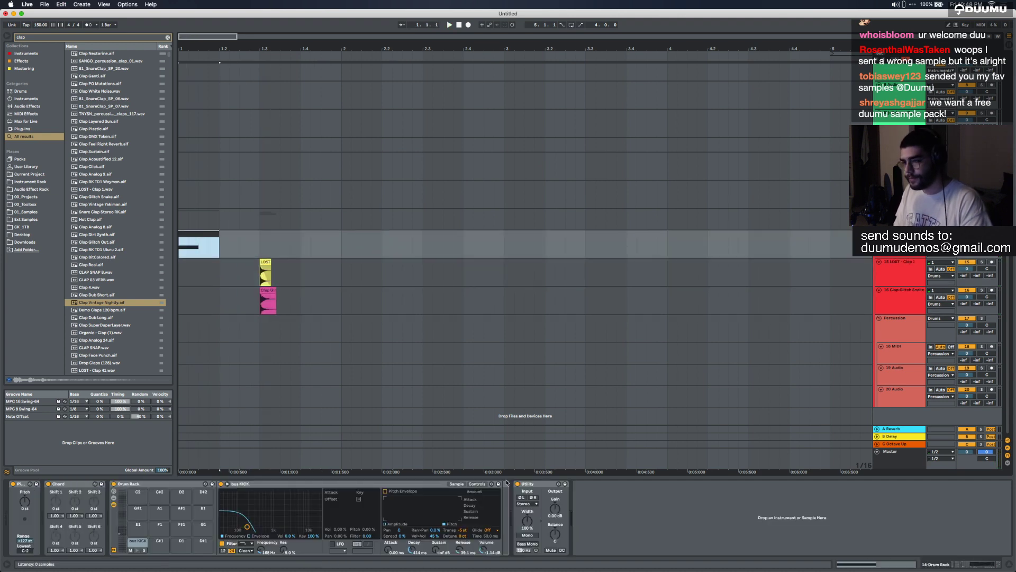
left_click(385, 490)
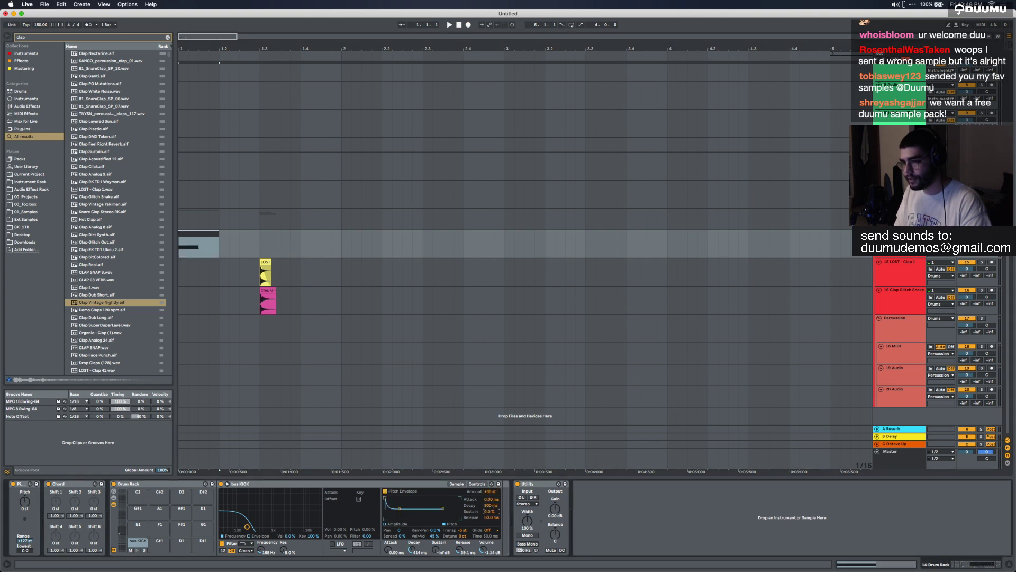
mouse_move(490, 505)
left_mouse_down()
mouse_move(491, 521)
mouse_move(492, 508)
left_mouse_up()
key("space")
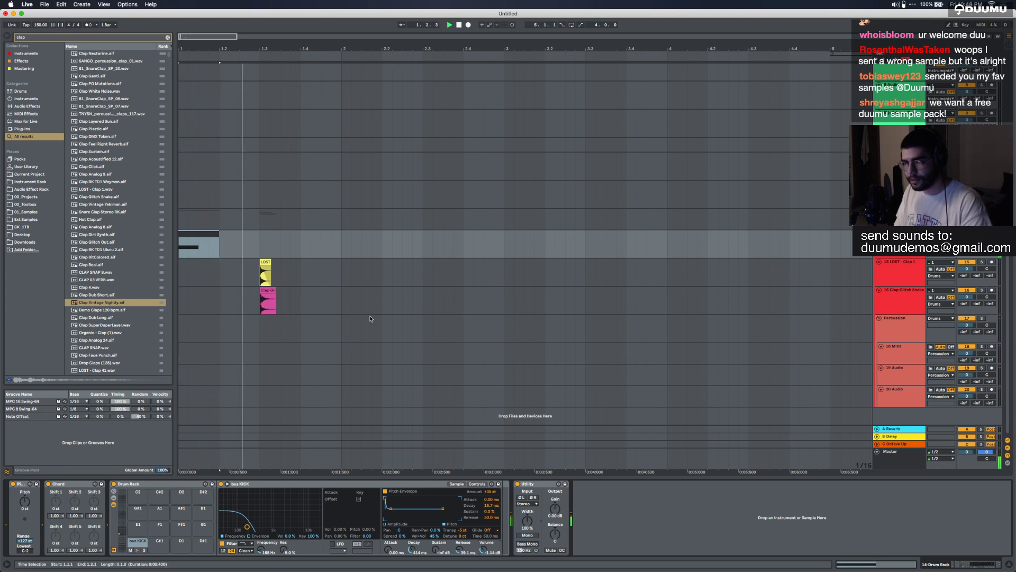
key("space")
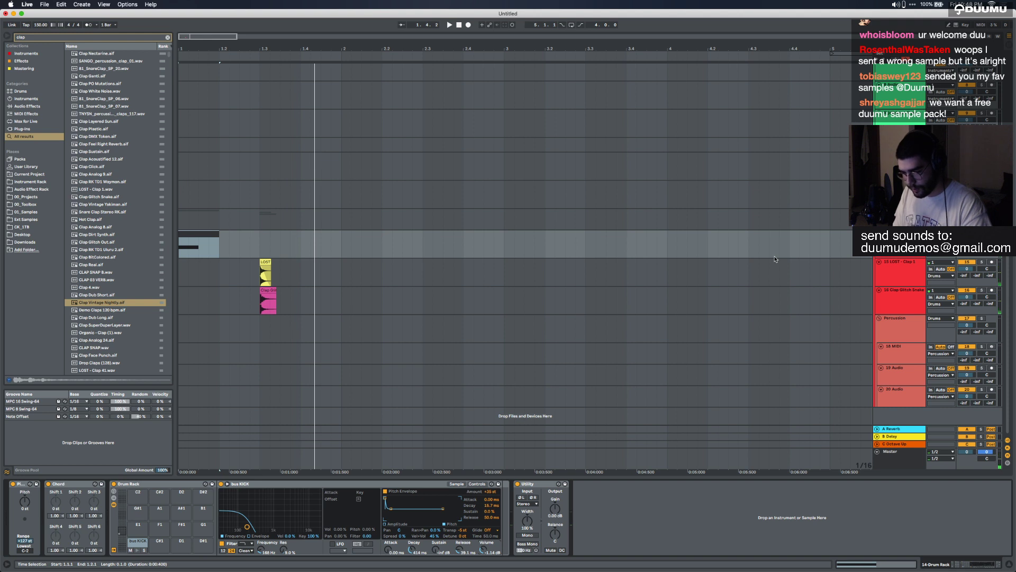
- Lower both clap tracks to -6.7 dB
left_click(926, 279)
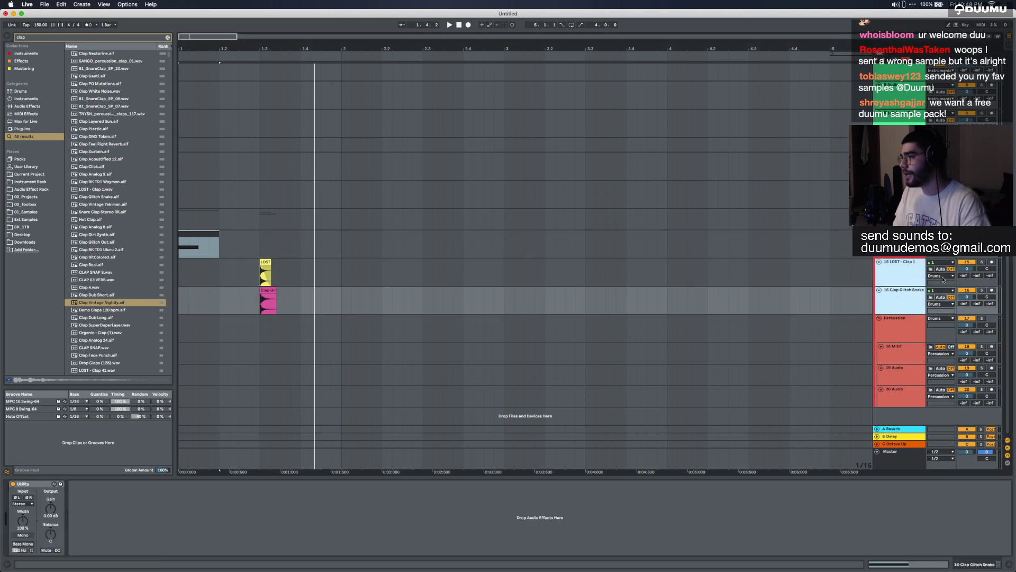
mouse_move(967, 268)
left_mouse_down()
mouse_move(967, 280)
mouse_move(962, 269)
left_mouse_up()
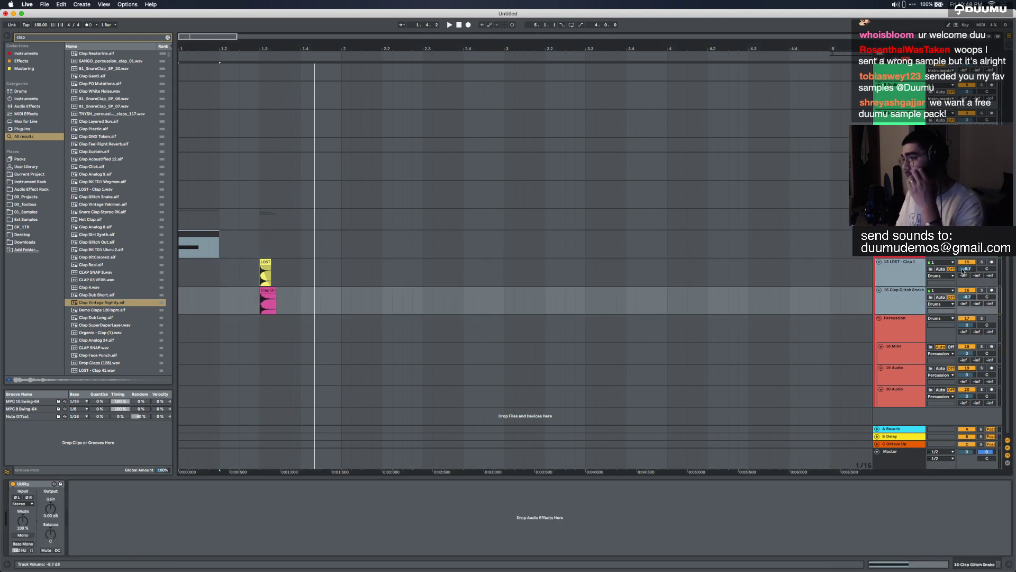
left_click(214, 233)
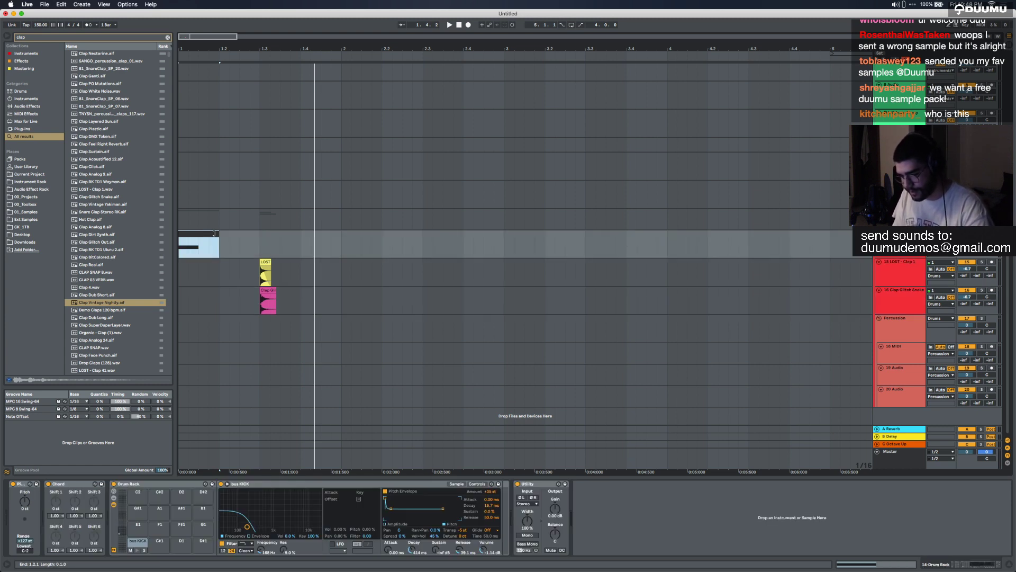
- Switch to Gmail and open the loopsies email
key("super+Tab")
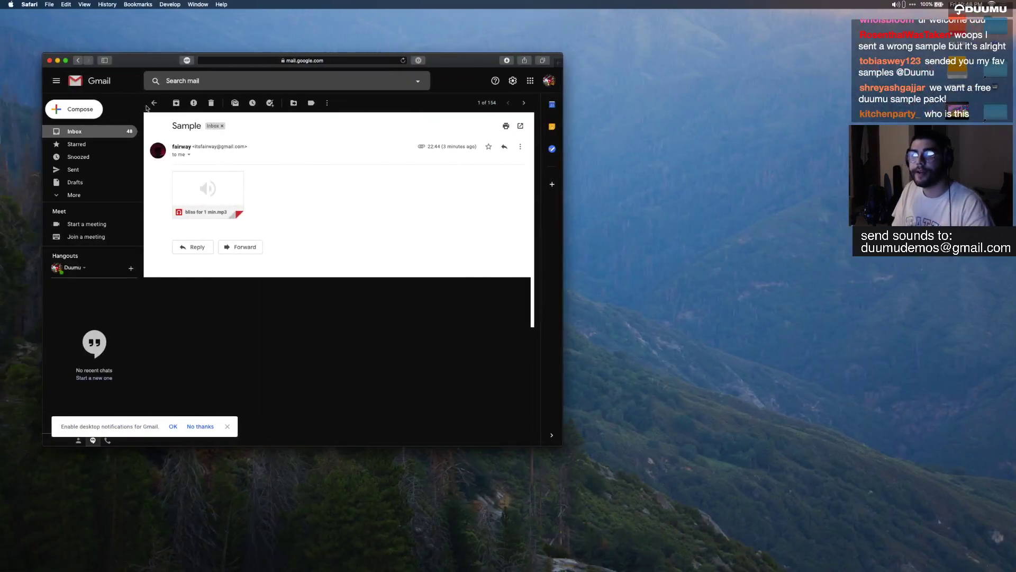
left_click(154, 104)
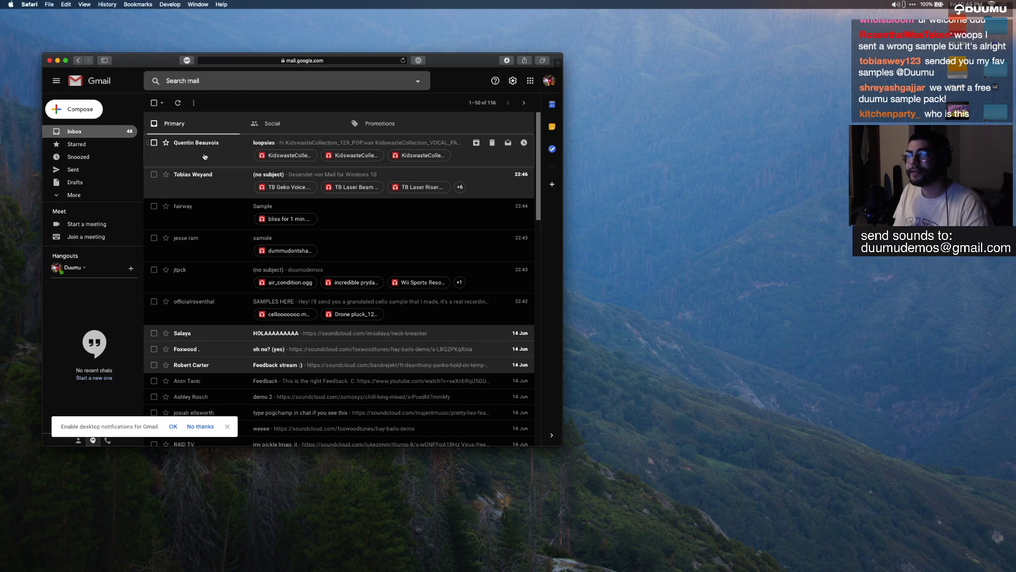
left_click(205, 156)
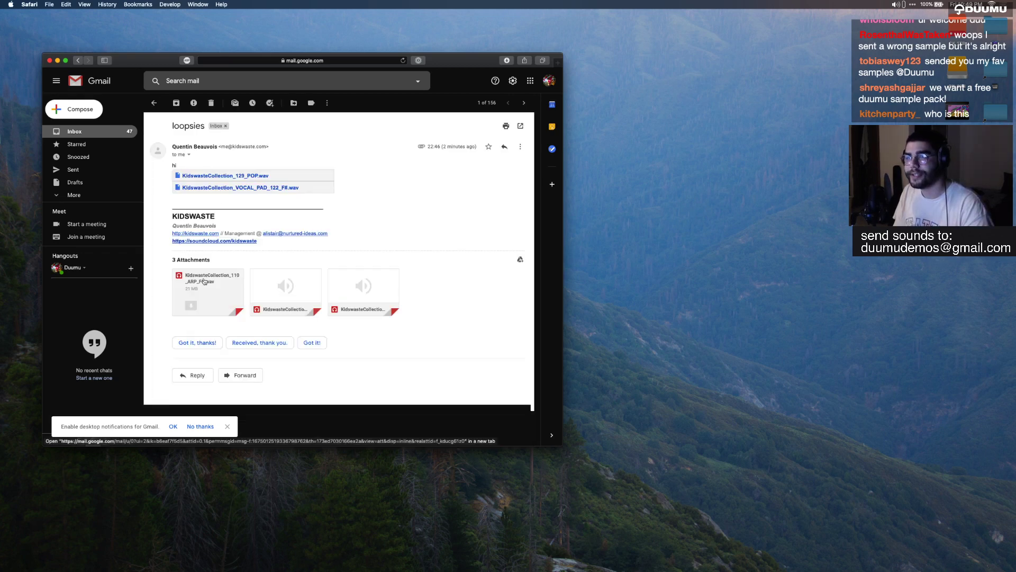
left_click_drag(191, 229, 212, 162)
left_click(294, 255)
- Download the loopsies sample attachments and close the extra blank tabs
mouse_move(241, 309)
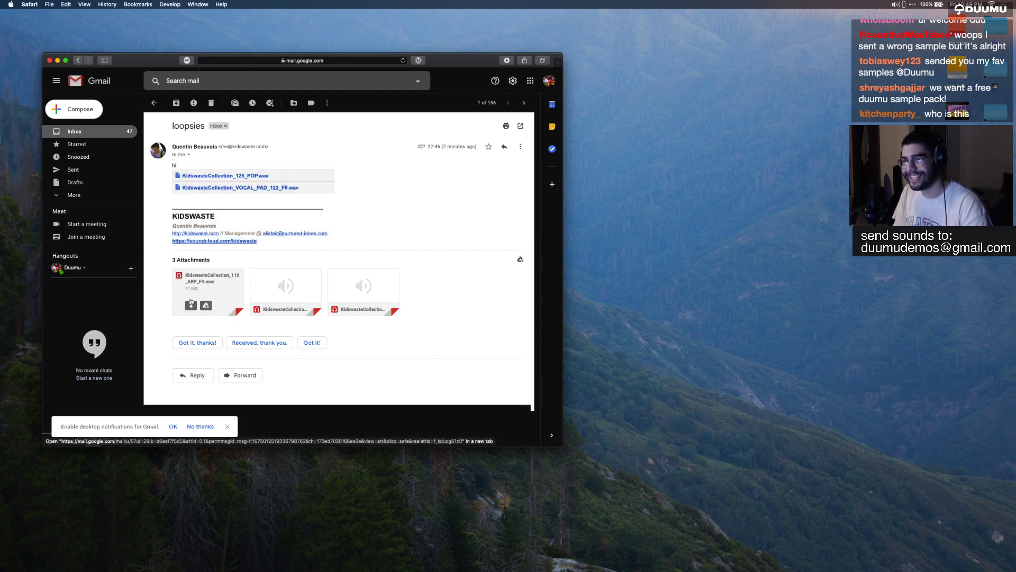
left_click(241, 307)
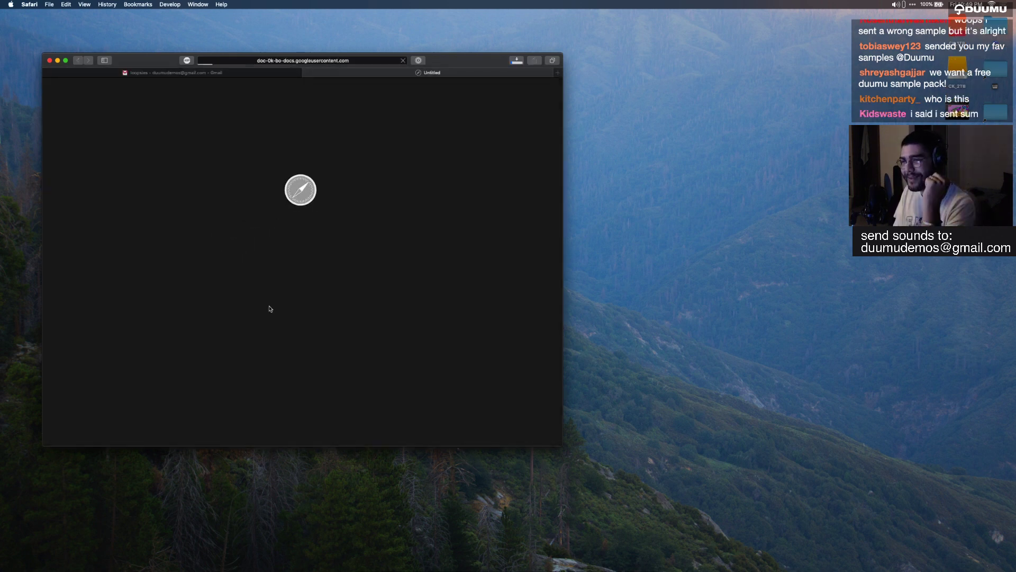
left_click(288, 74)
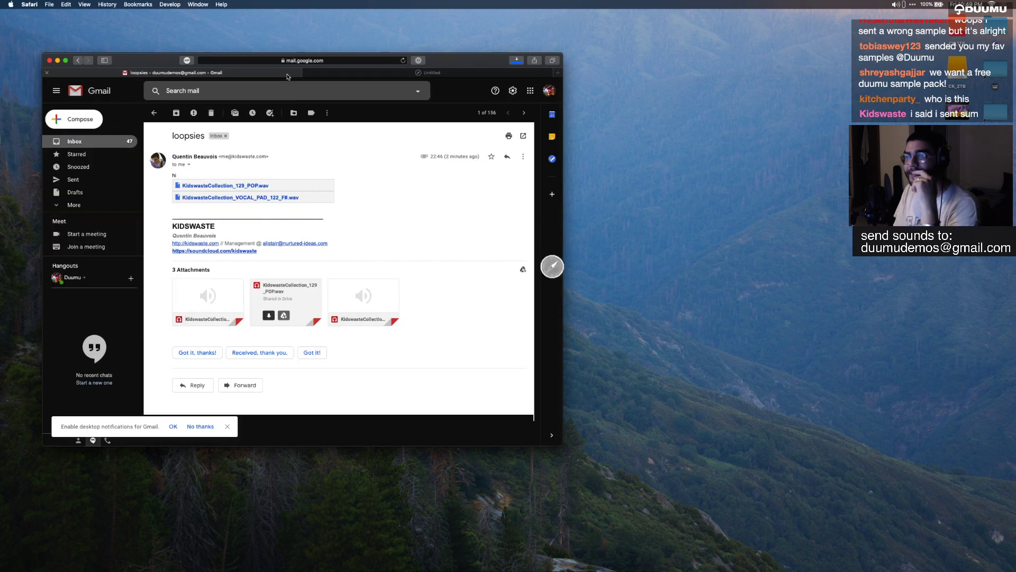
left_click(347, 316)
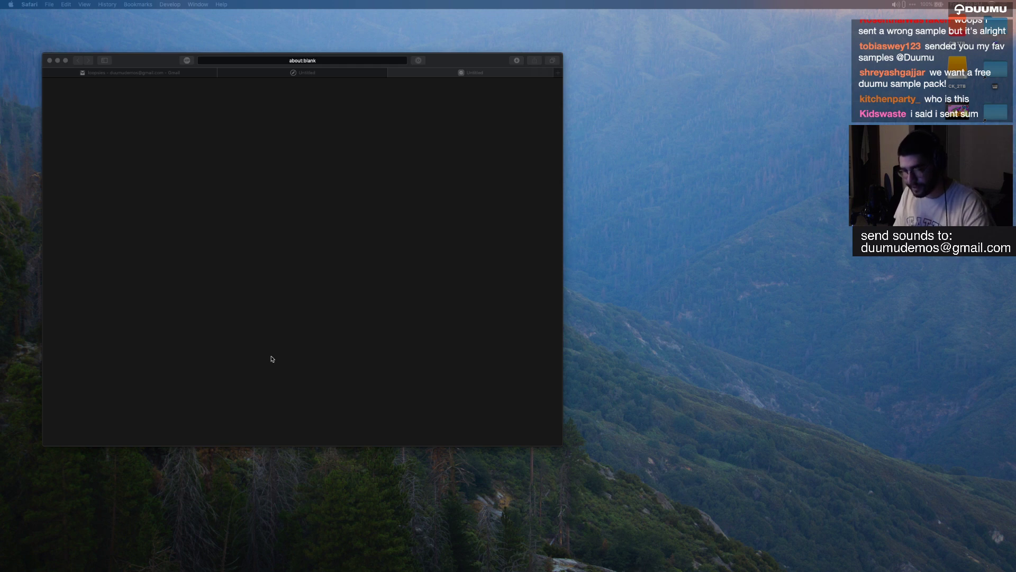
left_click(398, 71)
left_click(393, 73)
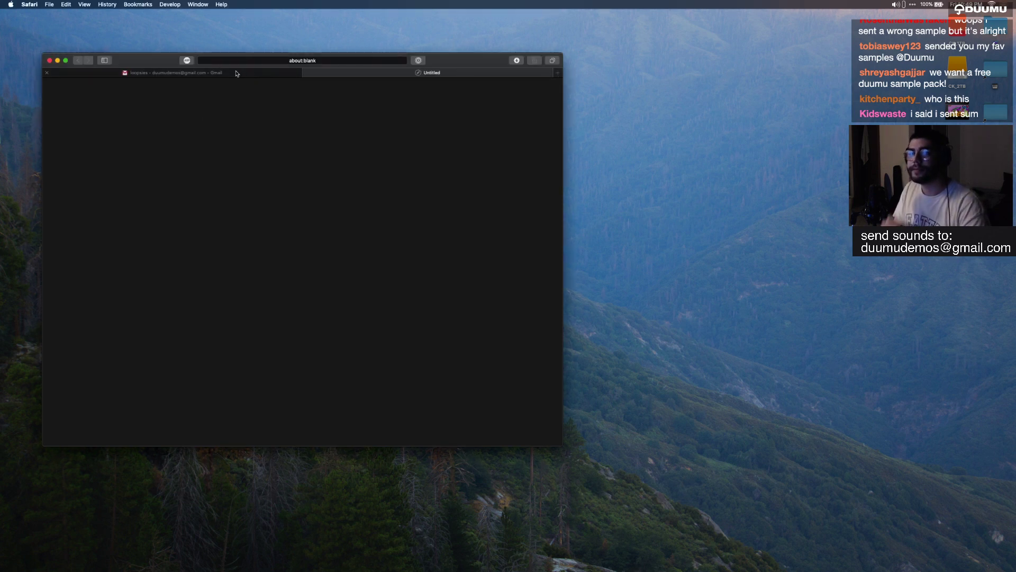
left_click(306, 73)
left_click(153, 104)
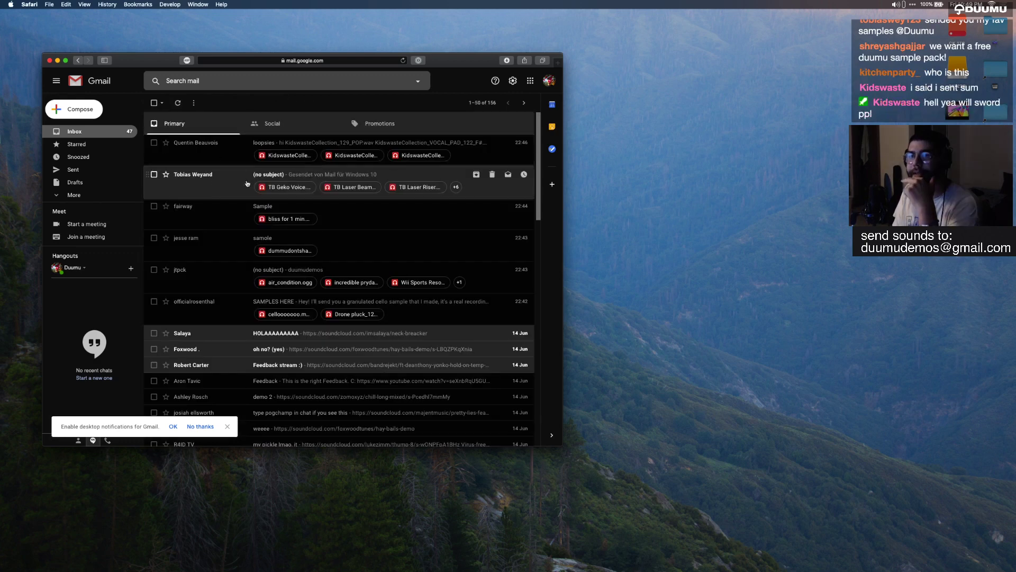
- Download the TB WAV samples, including Whip Wub, Laser Riser, Laser Beam and Geko Voice
left_click(210, 182)
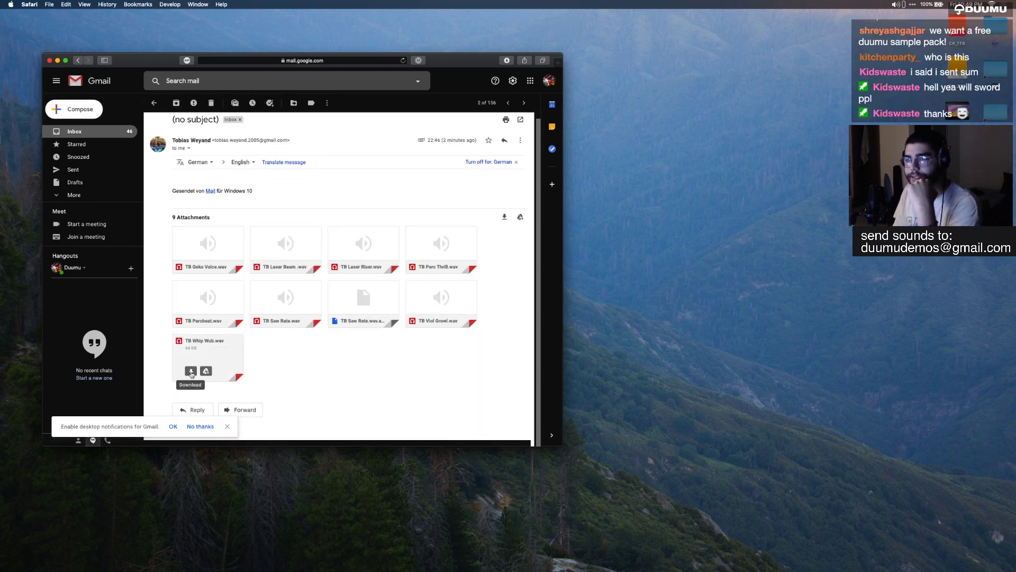
left_click(191, 373)
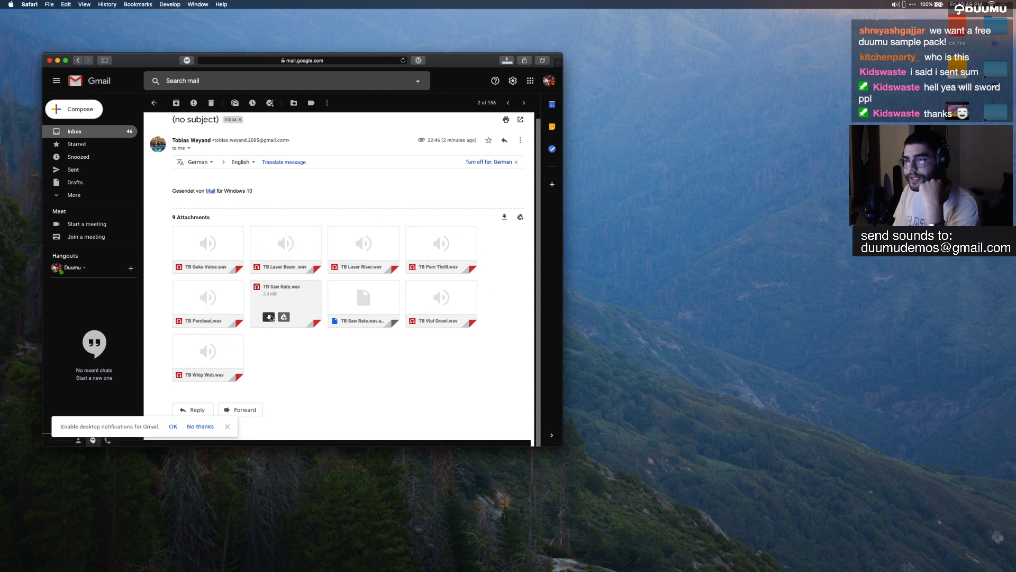
left_click(347, 317)
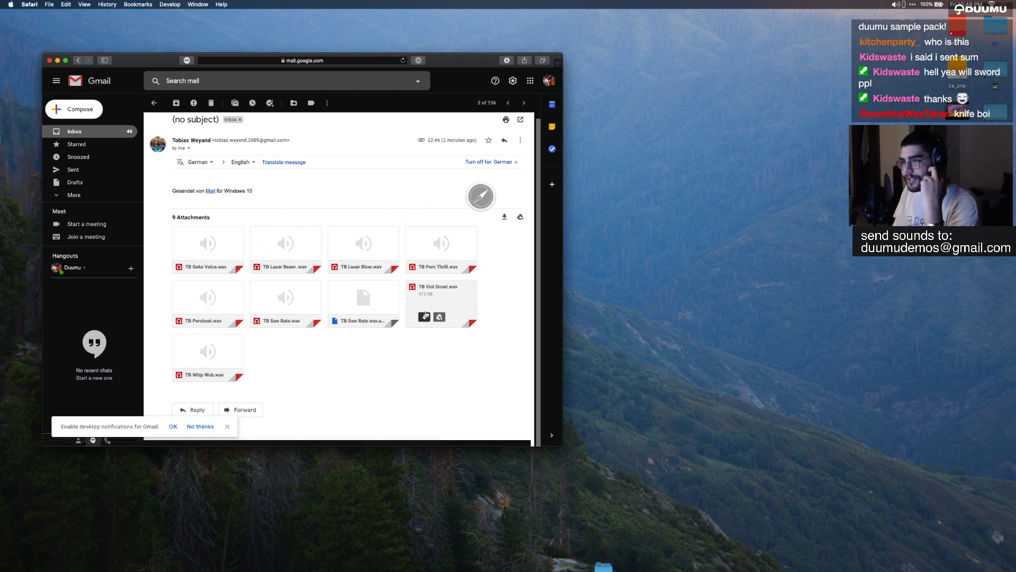
left_click(347, 263)
left_click(266, 264)
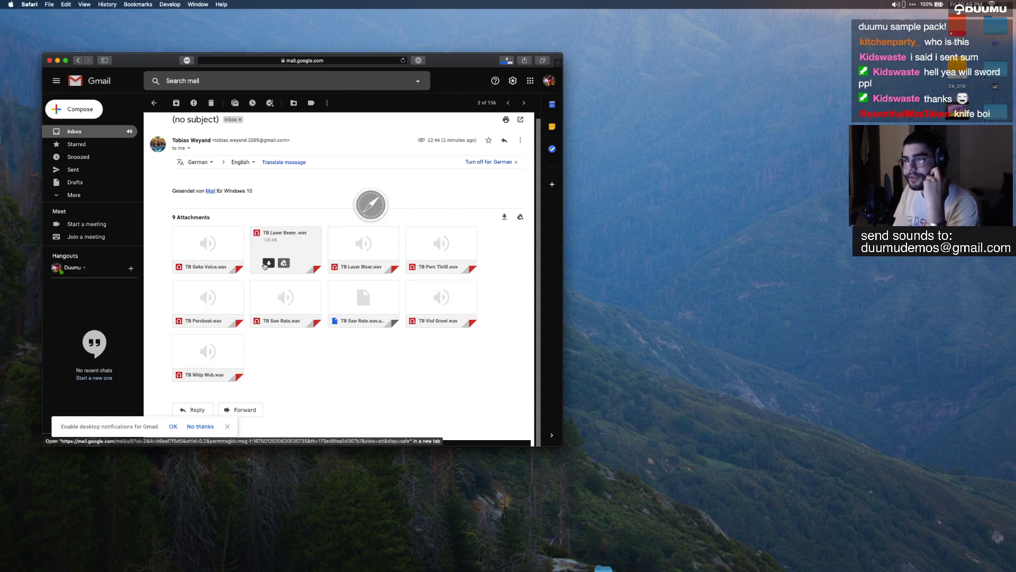
left_click(190, 263)
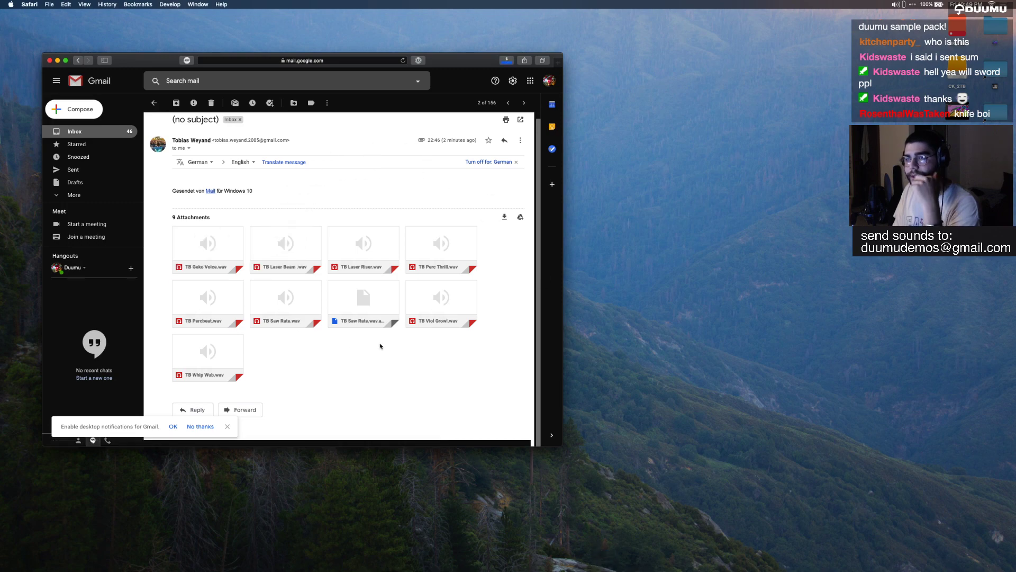
key("ctrl+Right")
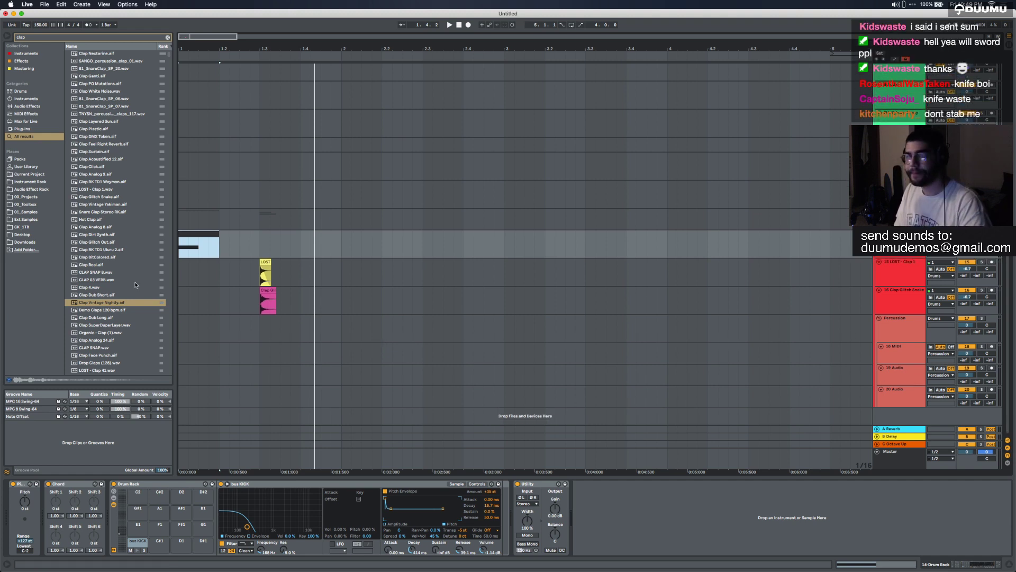
- Clear the clap search and load dummudontsharethisokayok.wav from Downloads onto a new audio track
left_click(28, 197)
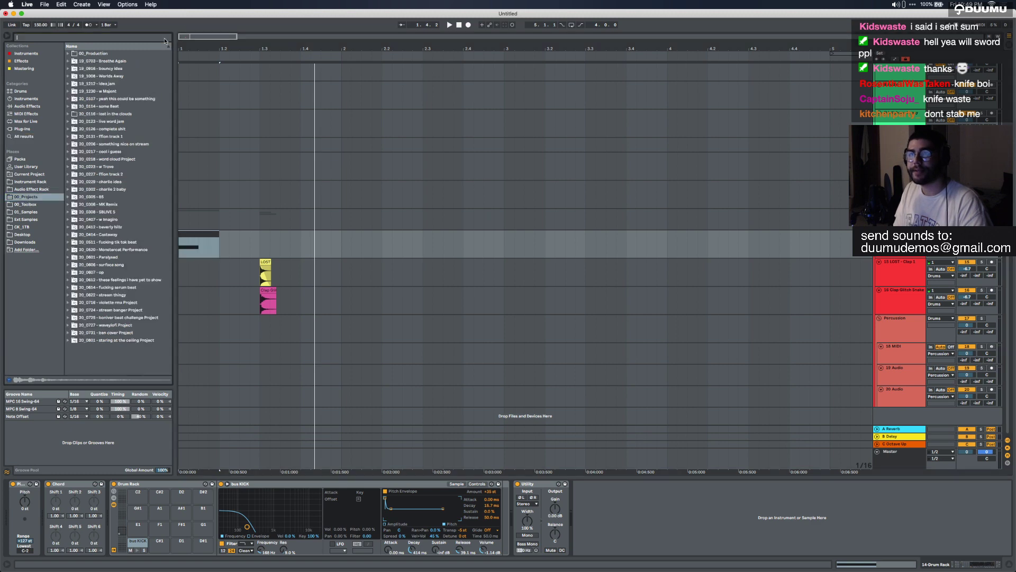
left_click(338, 312, "shift")
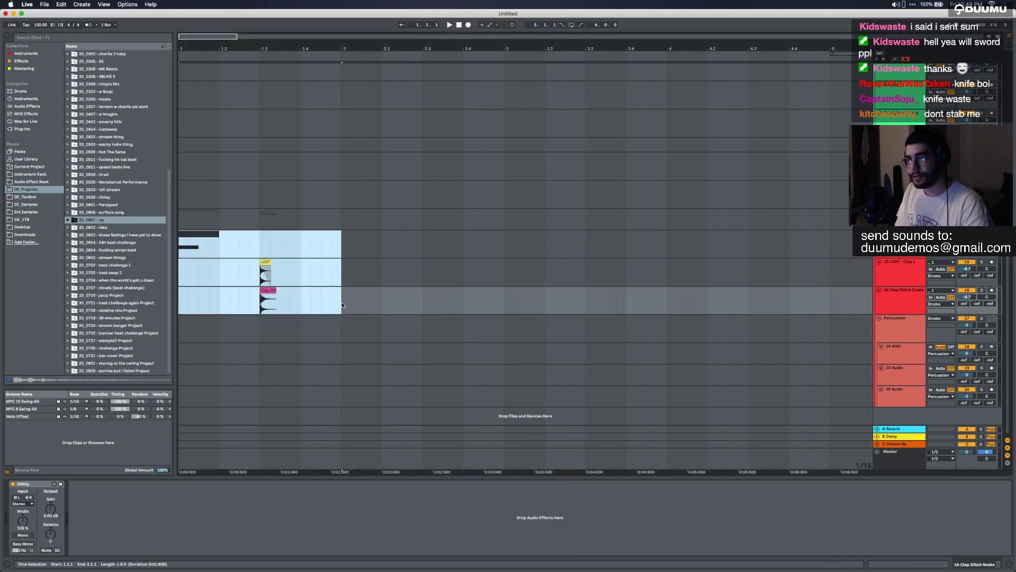
scroll(341, 306, "up", 5)
key("minus")
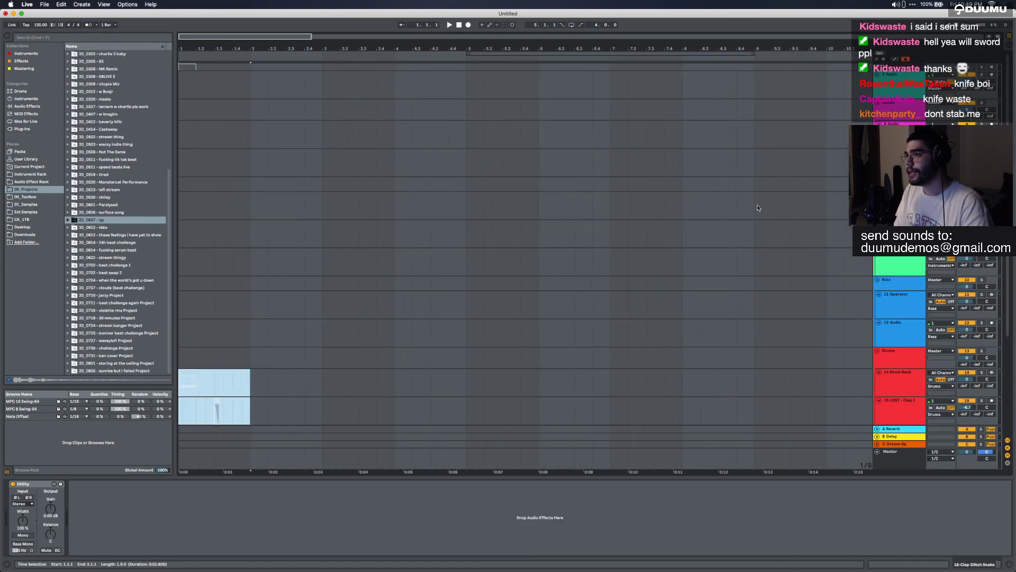
scroll(885, 104, "down", 3)
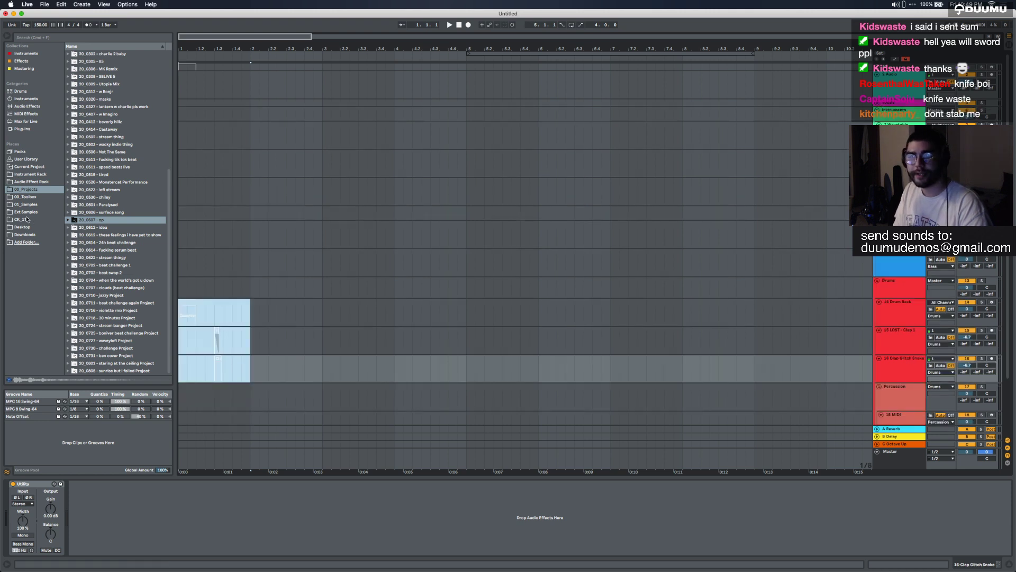
left_click(25, 234)
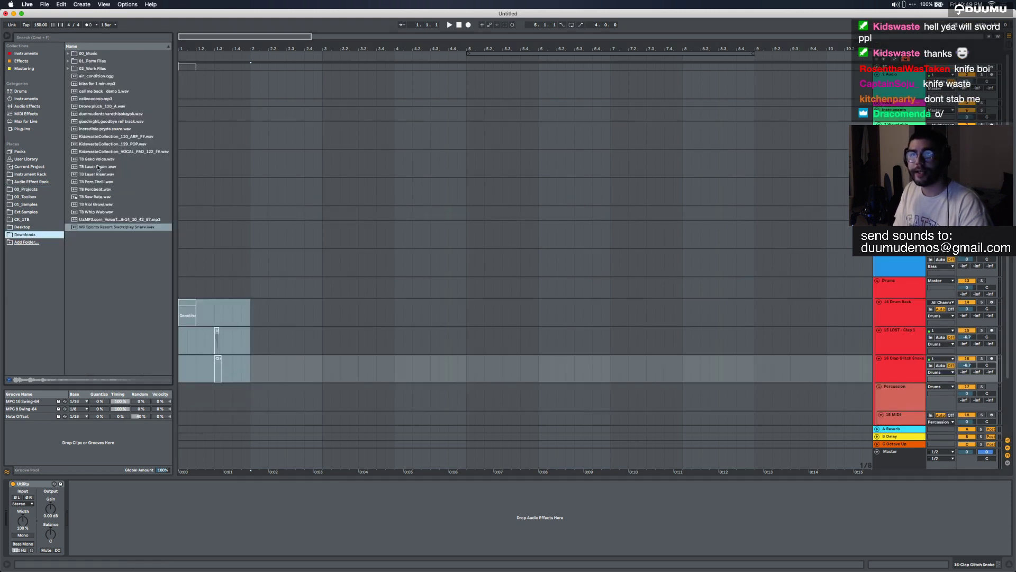
left_click(91, 114)
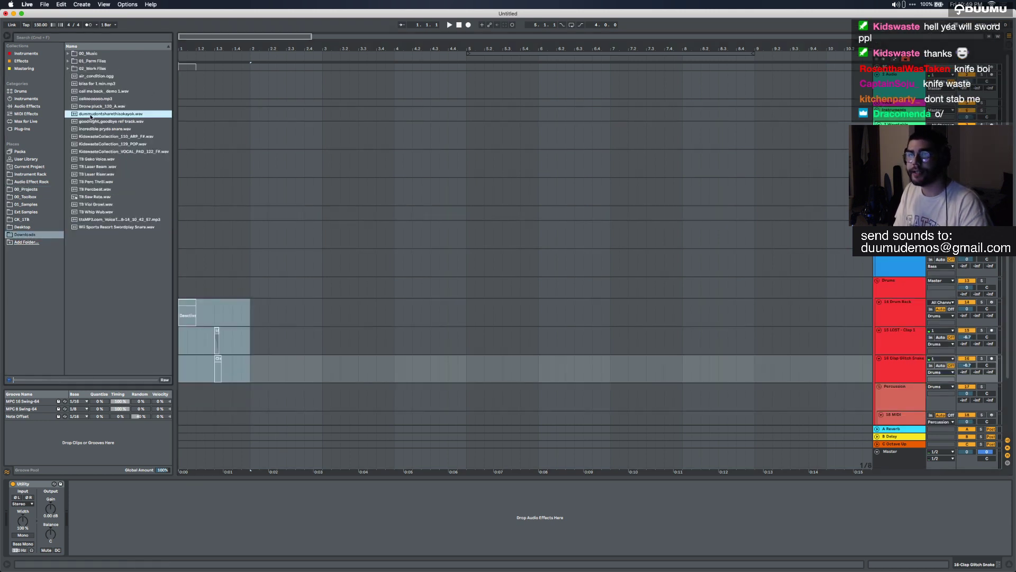
double_click(96, 115)
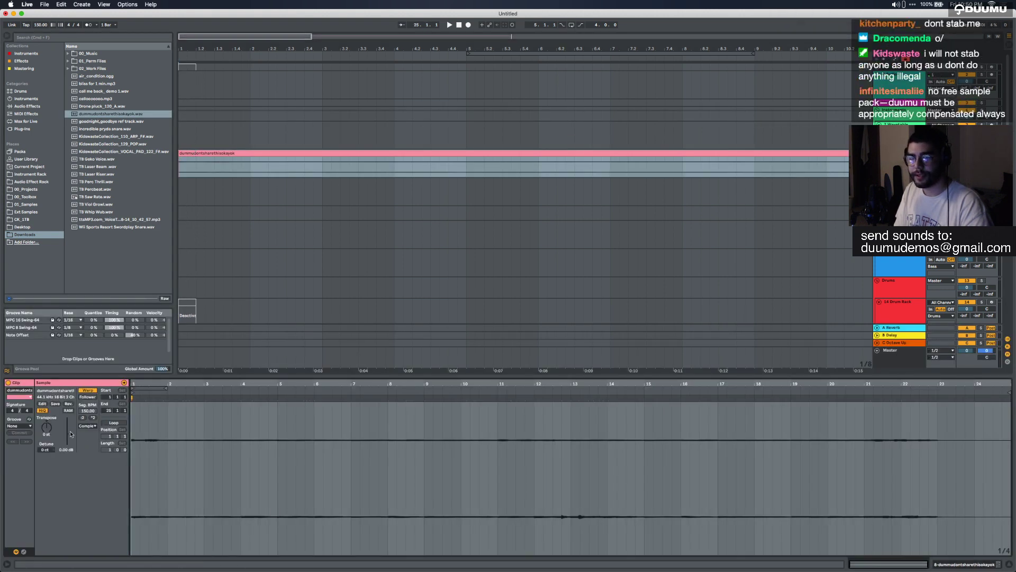
- Raise the clip gain to 7.38 dB and add warp markers to line the beats up with the tempo
left_click_drag(71, 434, 67, 430)
key("space")
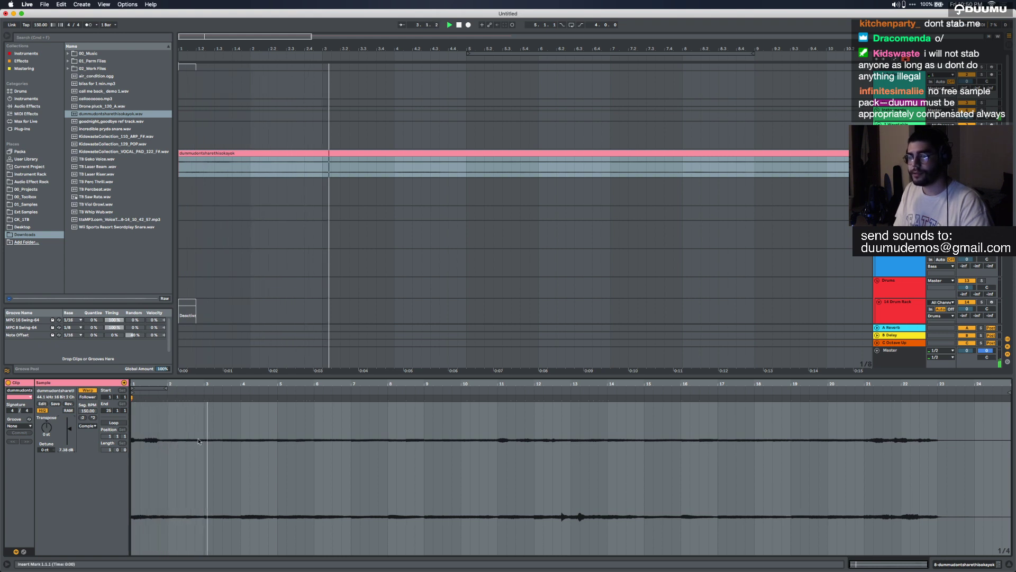
left_click(205, 398)
key("space")
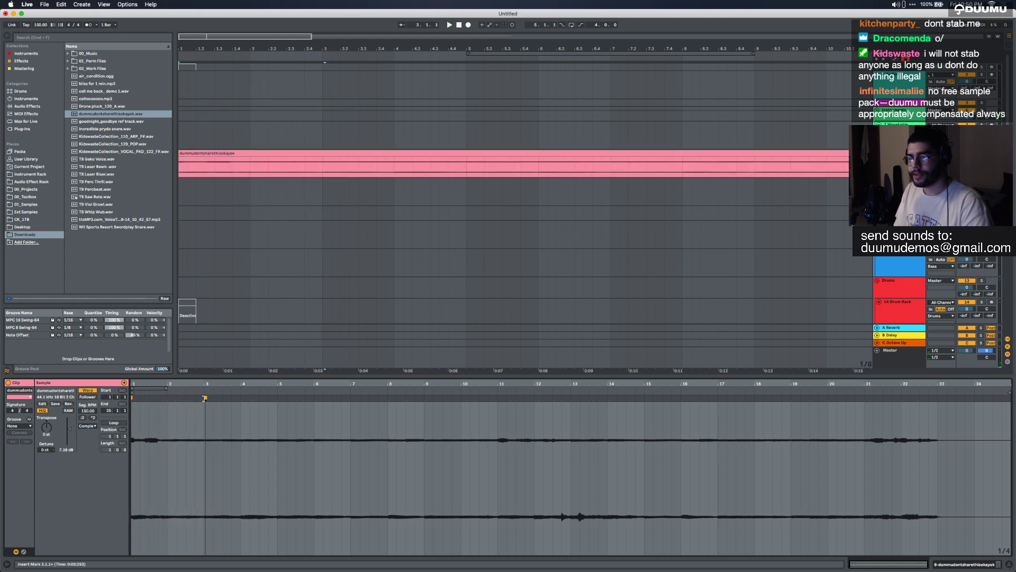
left_click_drag(204, 398, 203, 397)
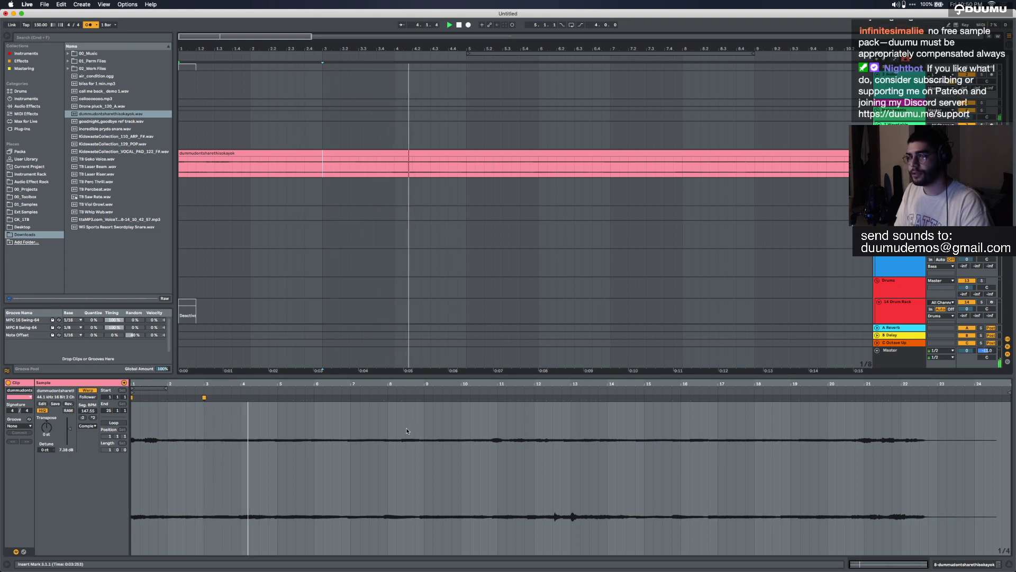
left_click(275, 399)
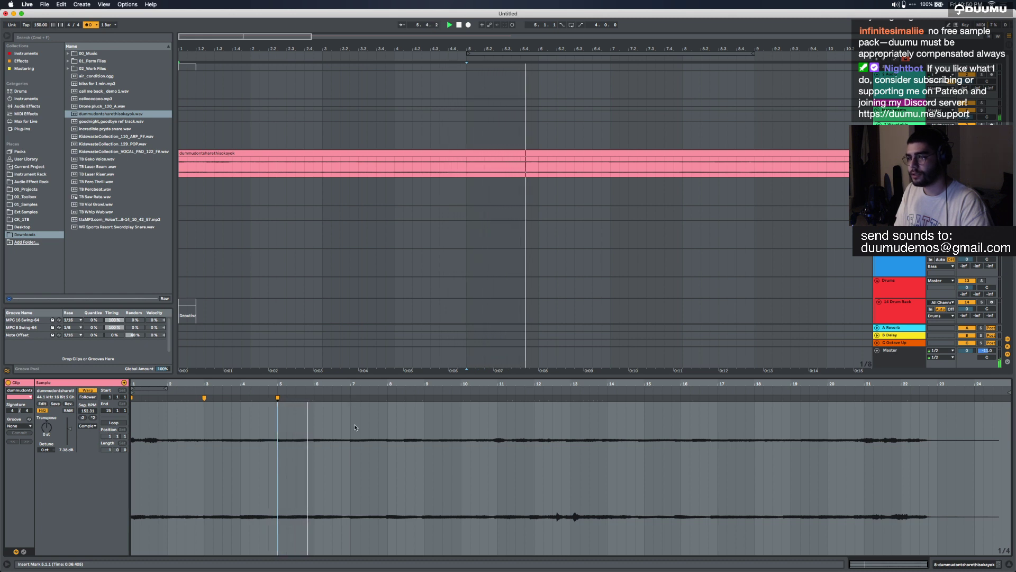
scroll(350, 418, "up", 3)
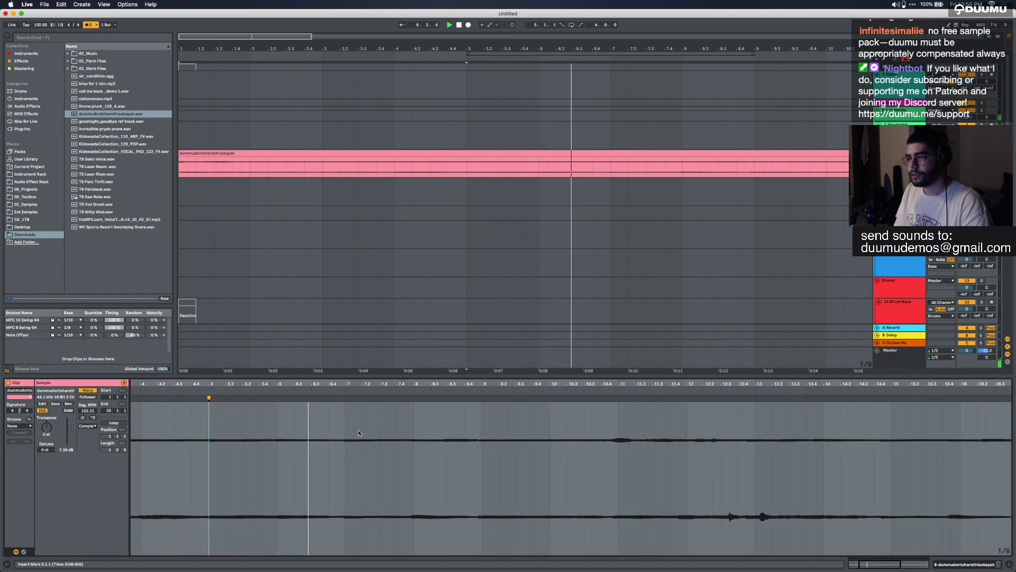
double_click(345, 400)
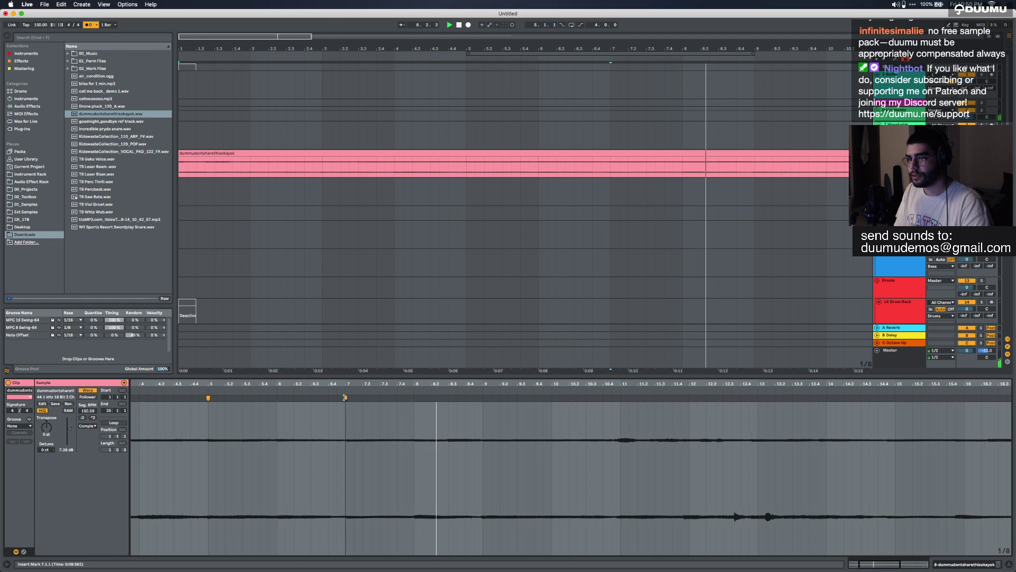
double_click(483, 412)
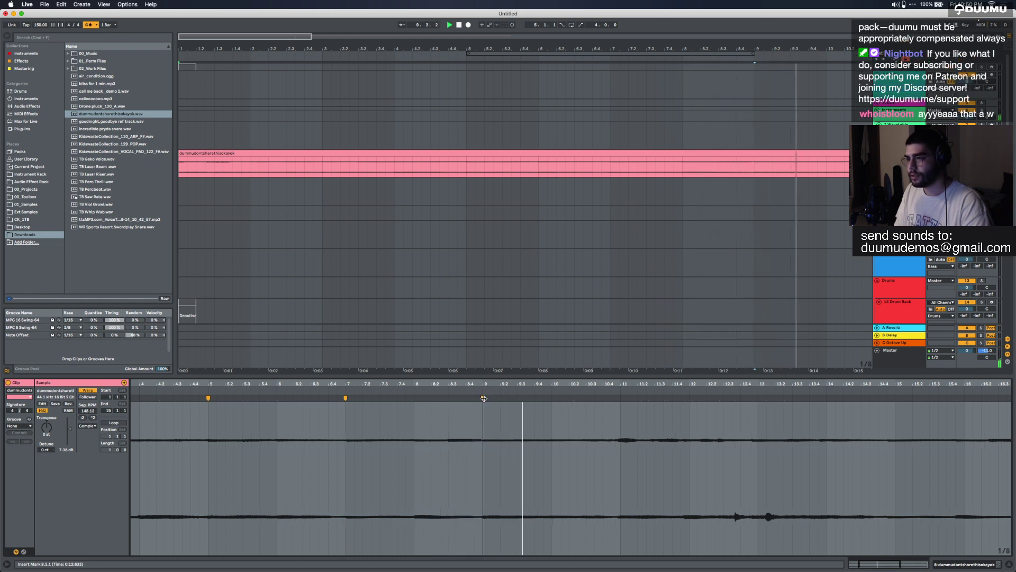
key("minus")
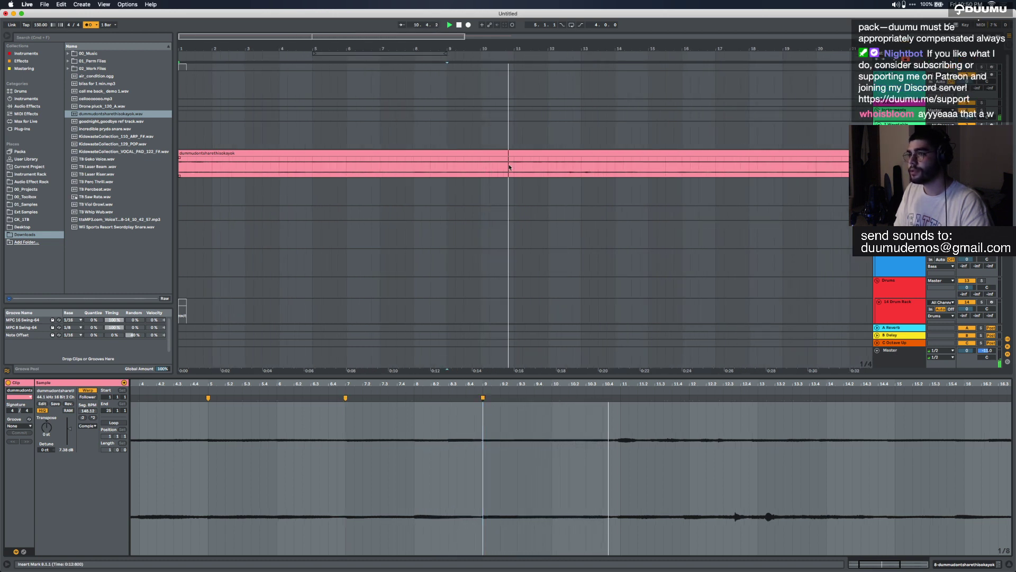
key("minus")
key("space")
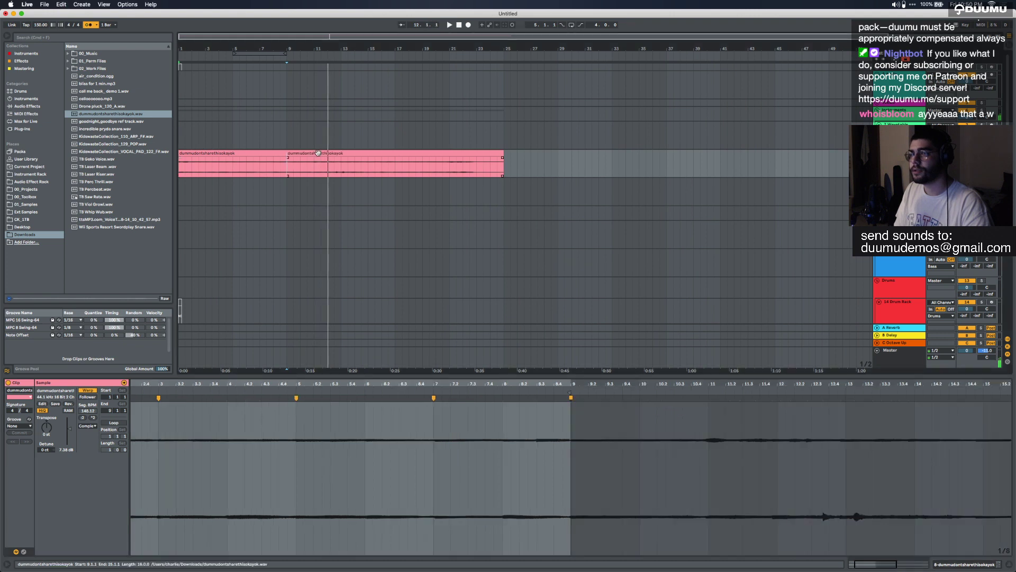
- Cut away bars 9–25 so only bars 1–9 of the sample clip remain
left_click_drag(505, 169, 319, 155)
left_click(233, 165)
key("space")
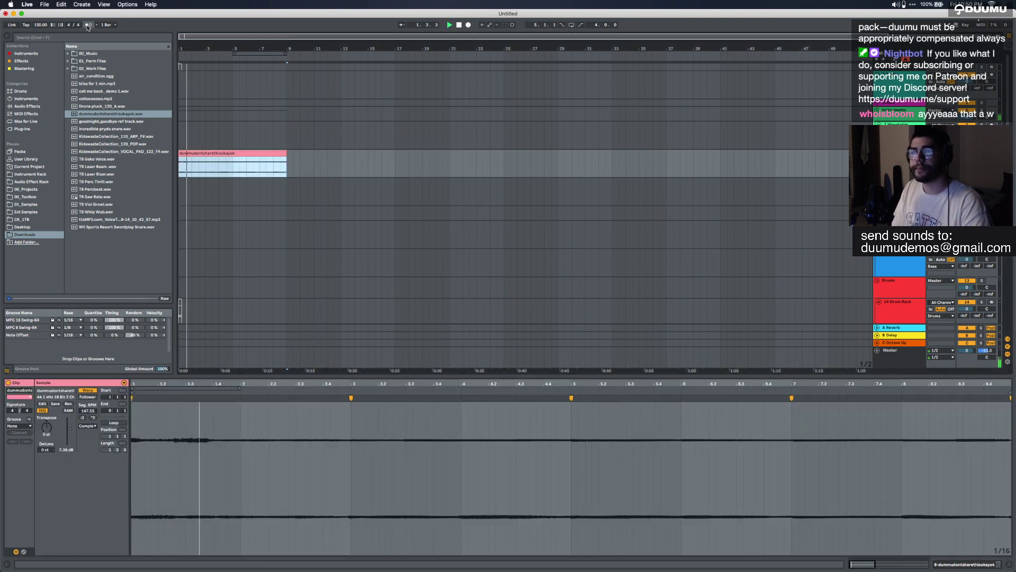
key("space")
key("space")
- Transpose the clip down 3 semitones and loop bars 1–9
mouse_move(47, 427)
left_mouse_down()
mouse_move(47, 437)
mouse_move(63, 423)
left_mouse_up()
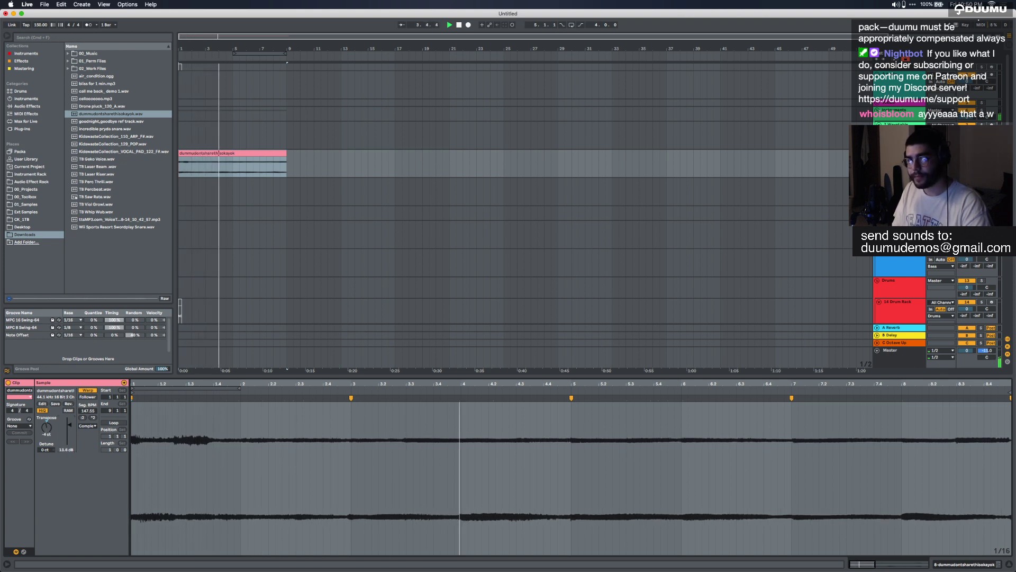
key("super+l")
key("super+f")
- Load the Lowpass filter, switch it to high-pass and sweep the cutoff down to about 175 Hz
type("low")
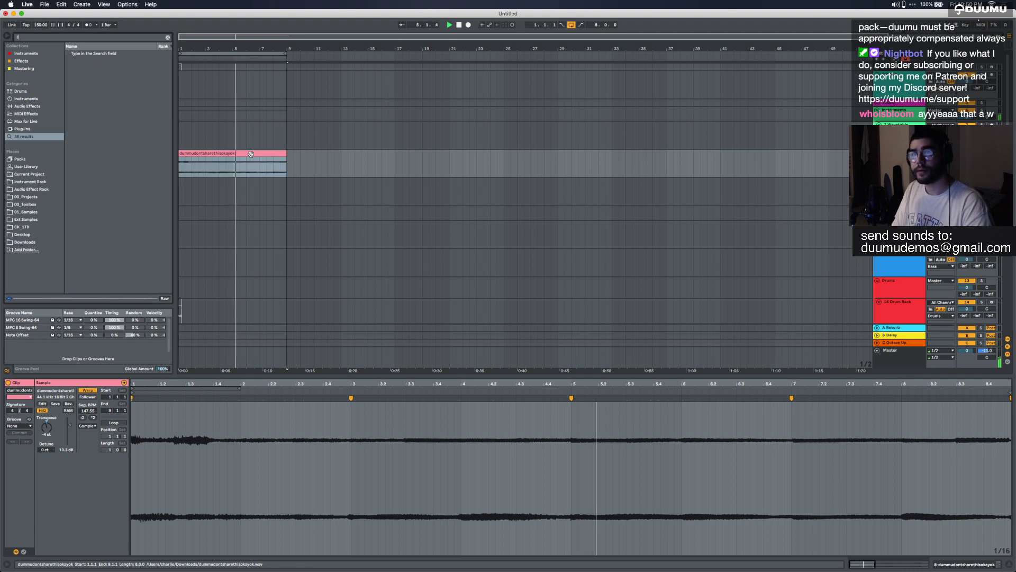
key("Return")
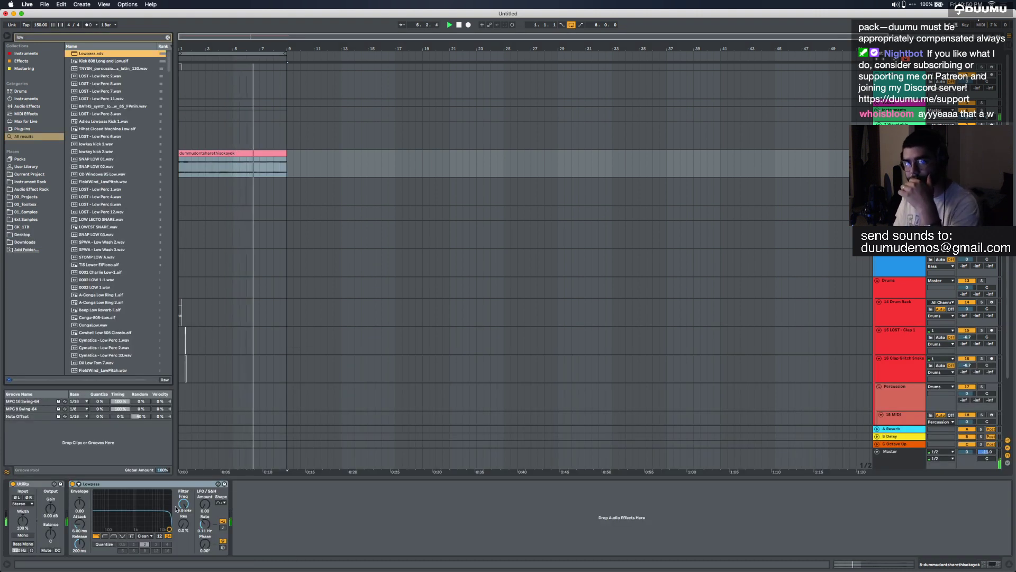
left_click_drag(183, 504, 184, 523)
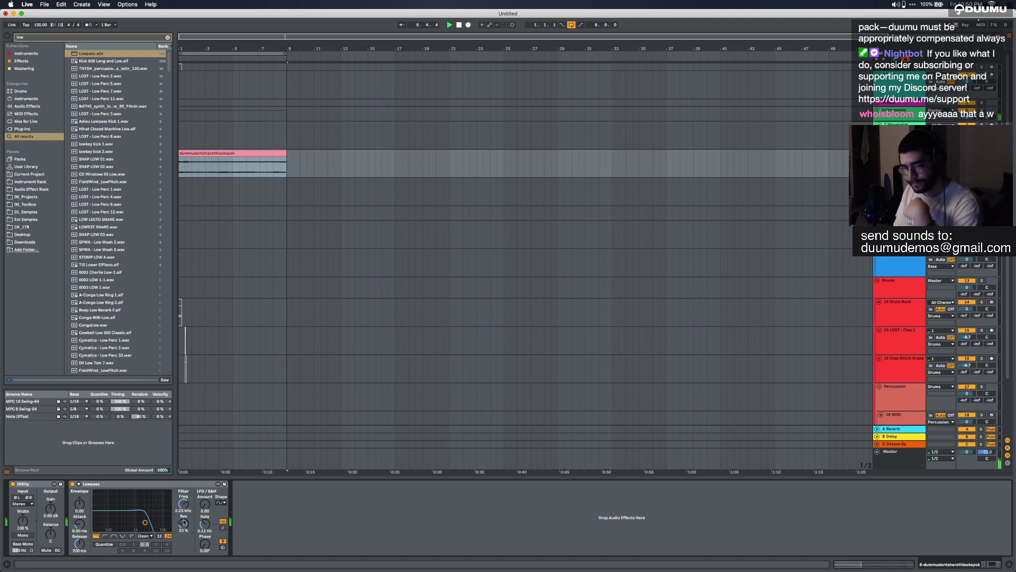
left_click(105, 535)
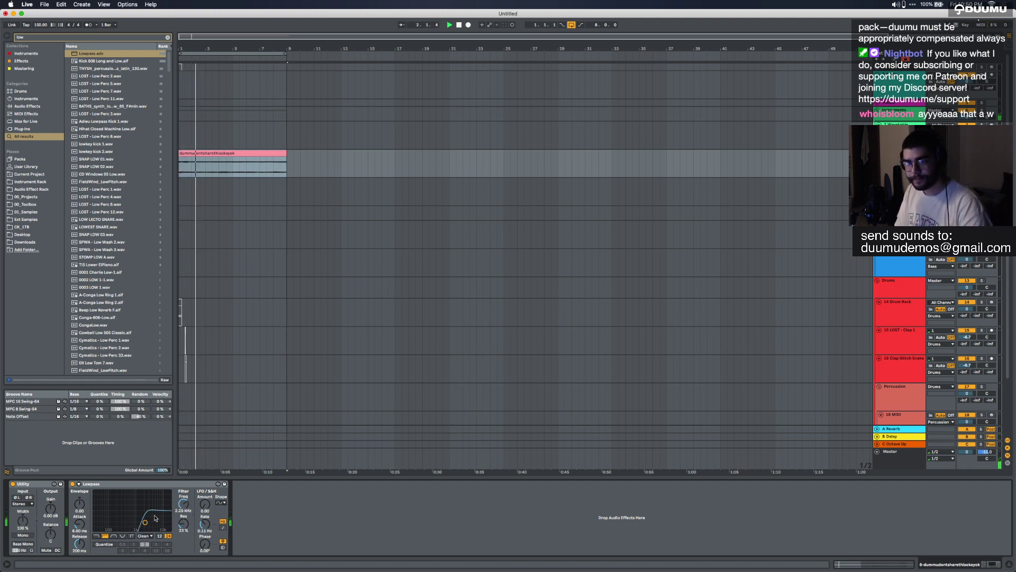
left_click_drag(183, 504, 184, 504)
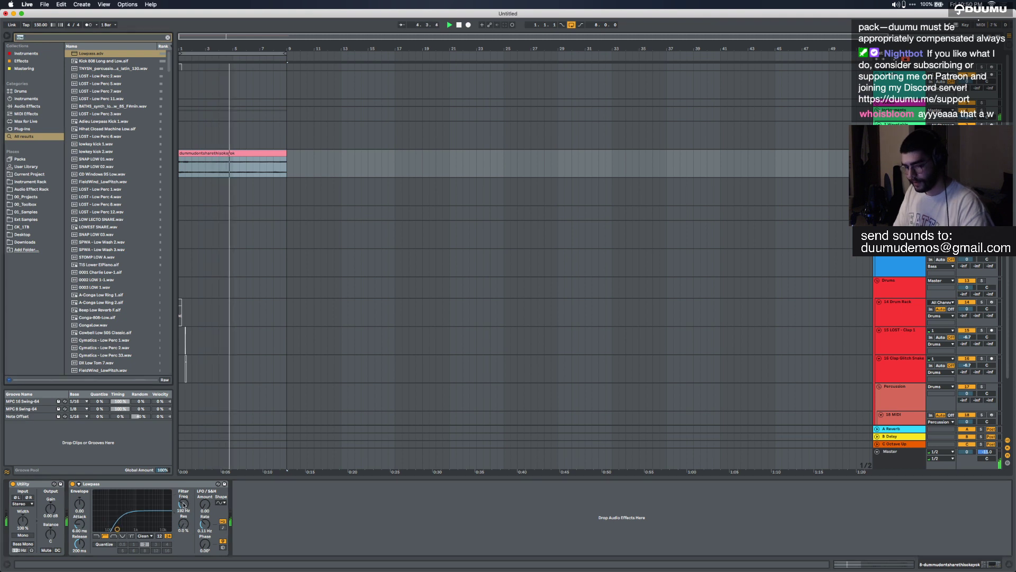
- Load the RC-20 Retro Color plugin onto the percussion track
key("super+f")
type("rc20")
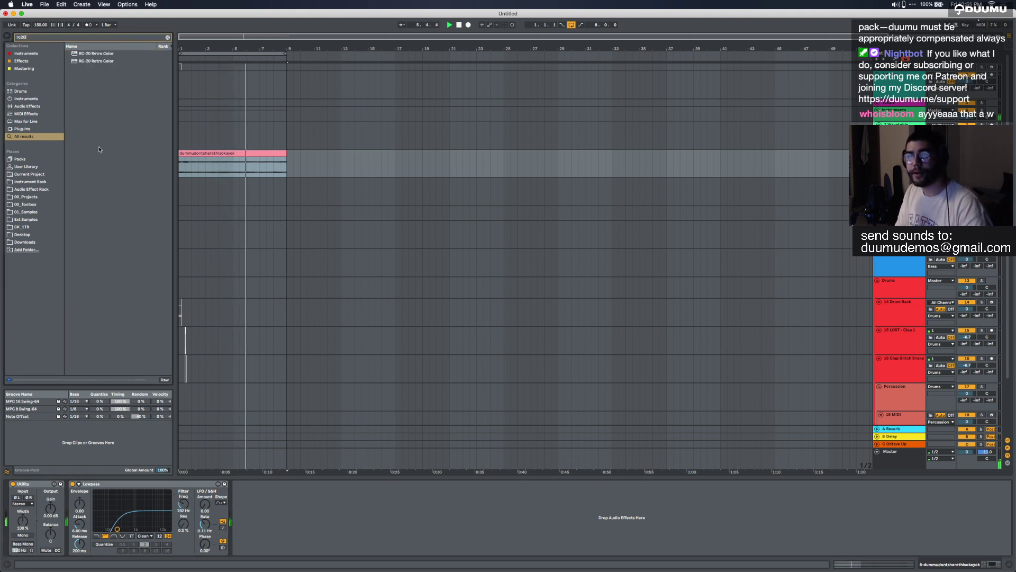
left_click(96, 61)
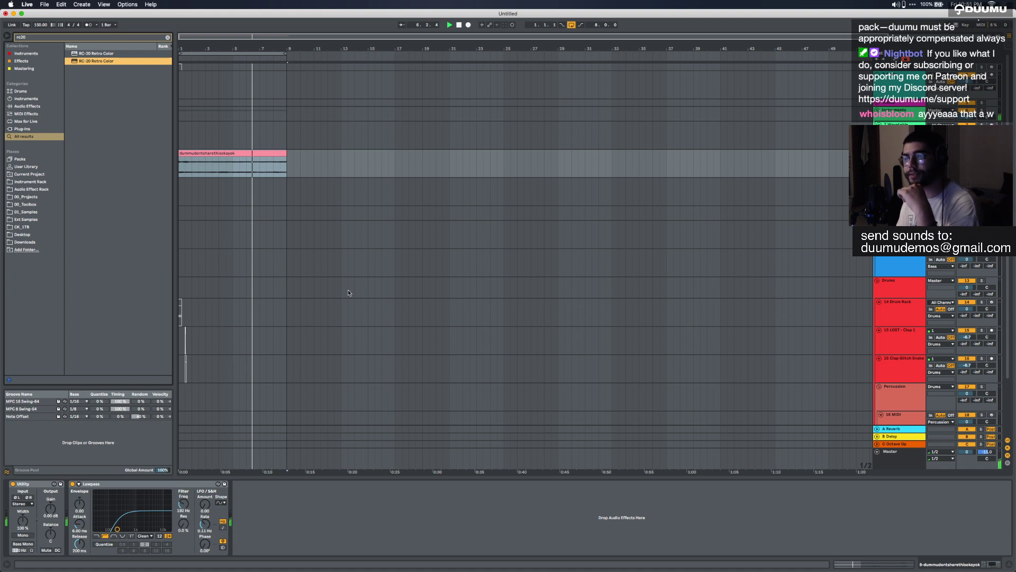
key("Return")
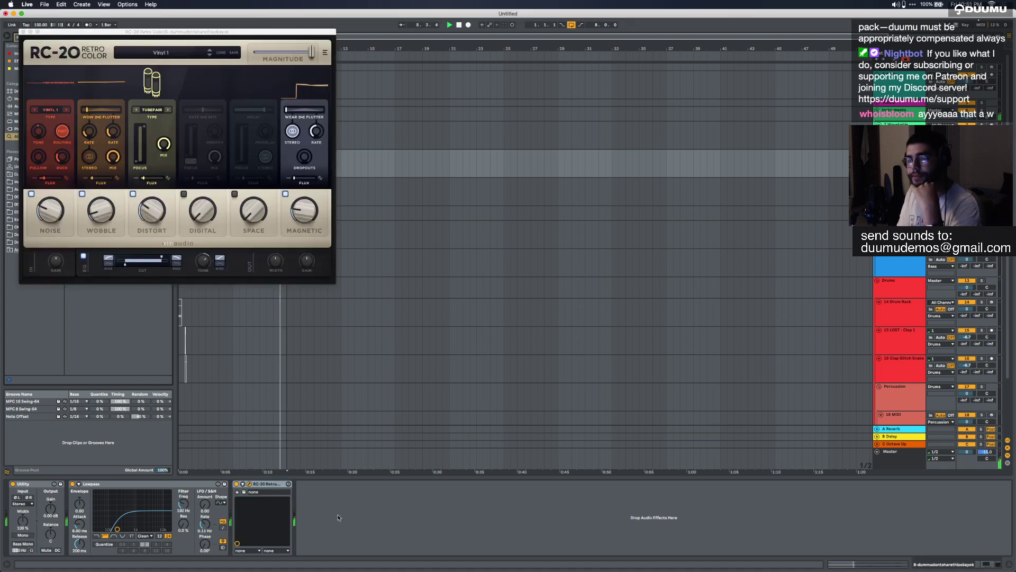
- In RC-20, disable Noise, enable Space at 37%, limit the cut filter to 5401 Hz, and set distortion to 63%
left_click(31, 195)
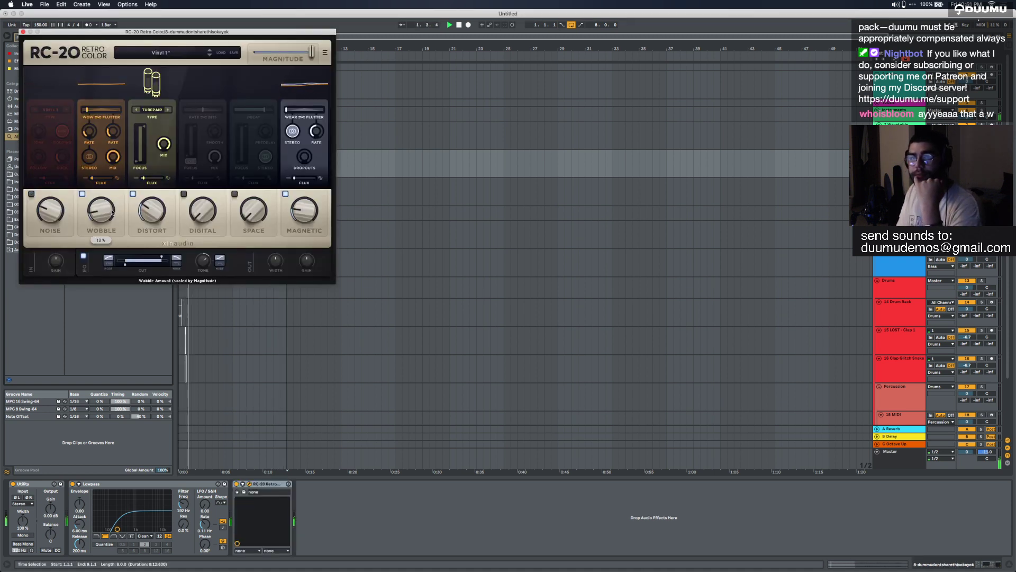
left_click(234, 194)
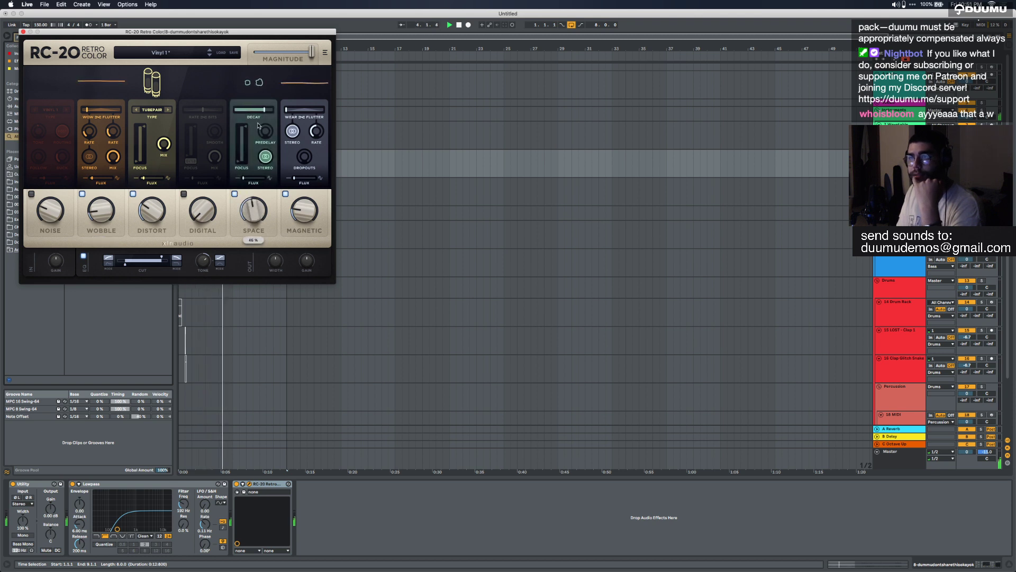
left_click_drag(252, 222, 244, 225)
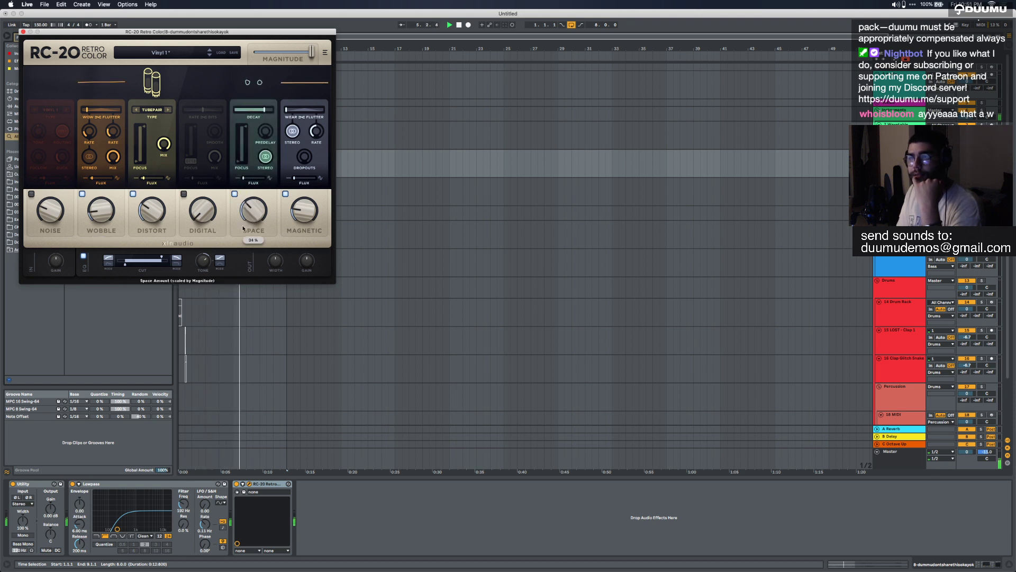
left_click_drag(161, 258, 157, 259)
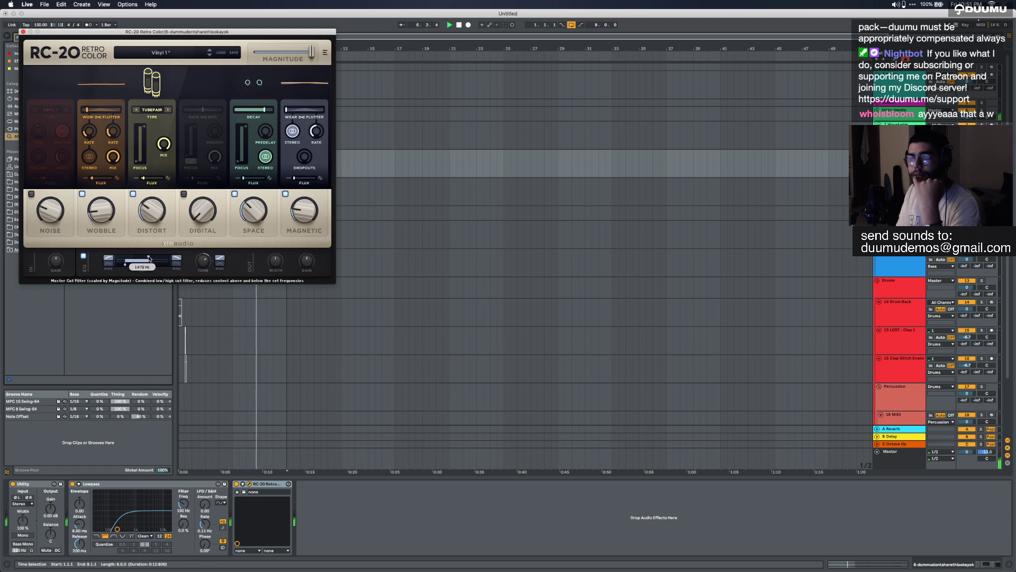
mouse_move(204, 268)
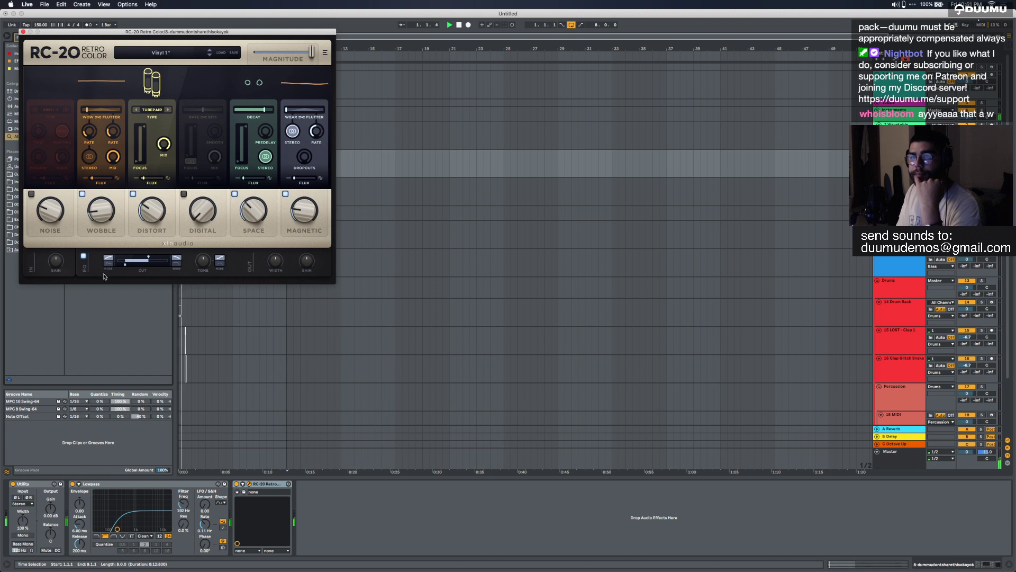
left_click_drag(39, 213, 48, 206)
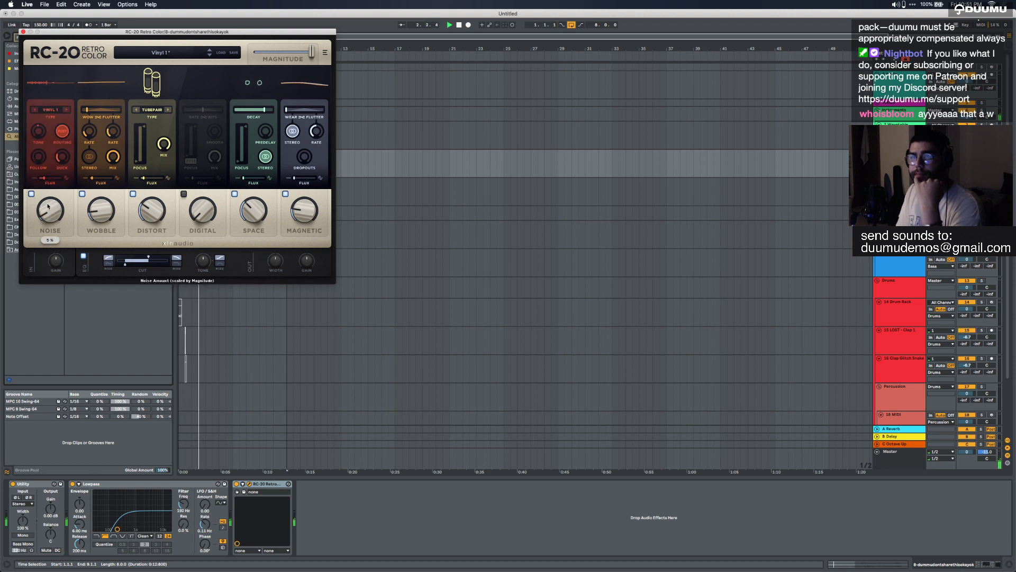
left_click(32, 194)
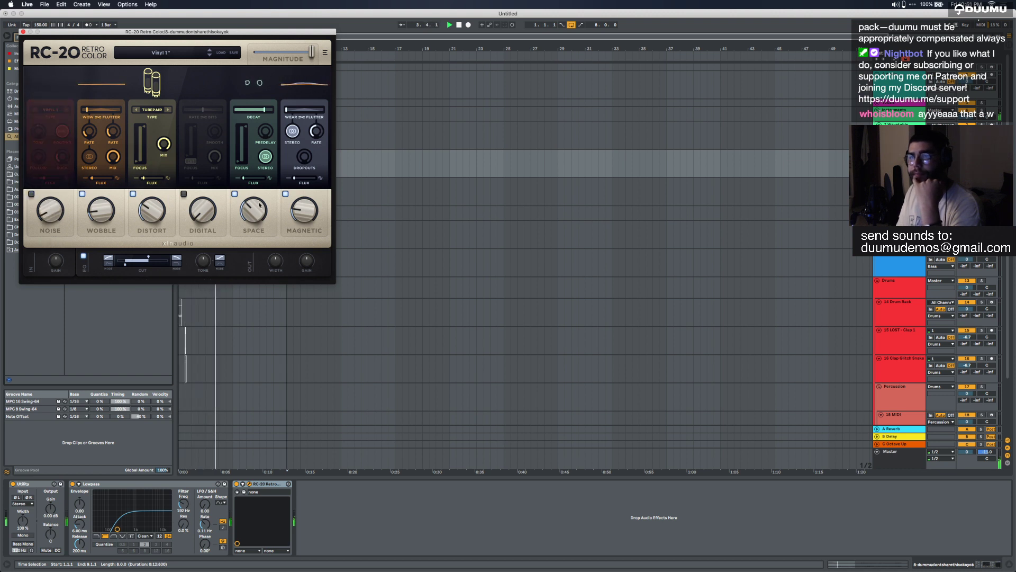
left_click_drag(148, 214, 142, 157)
- Set RC-20's reverb amount to 28% and raise the Lowpass cutoff to 524 Hz
left_click(23, 32)
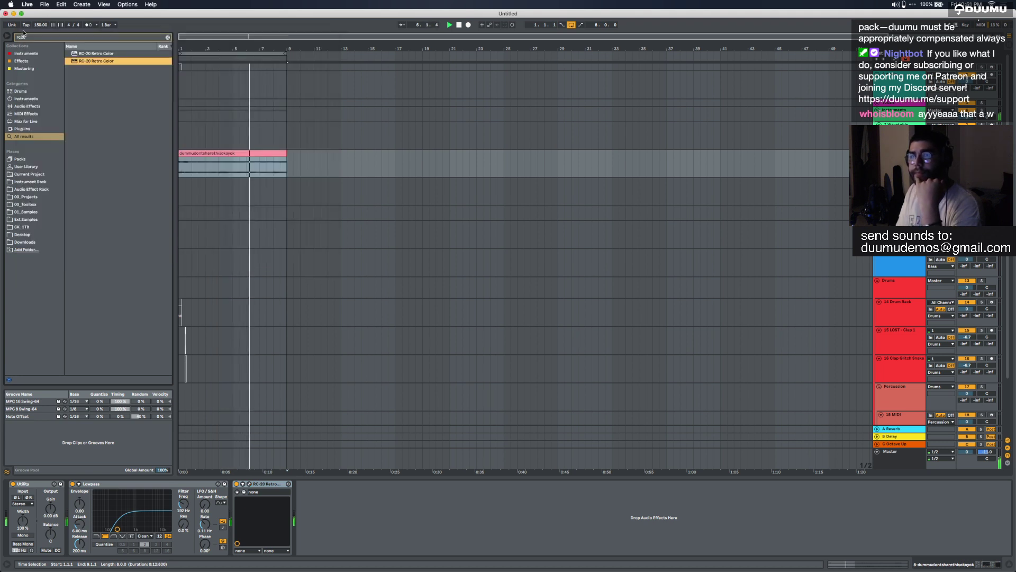
left_click(249, 483)
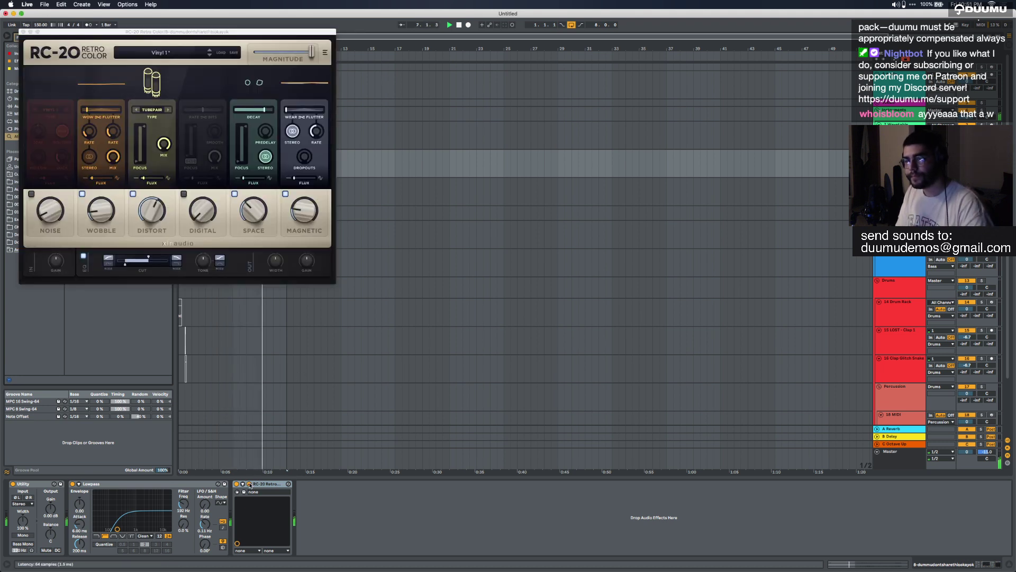
left_click(243, 216)
left_click_drag(243, 200, 243, 196)
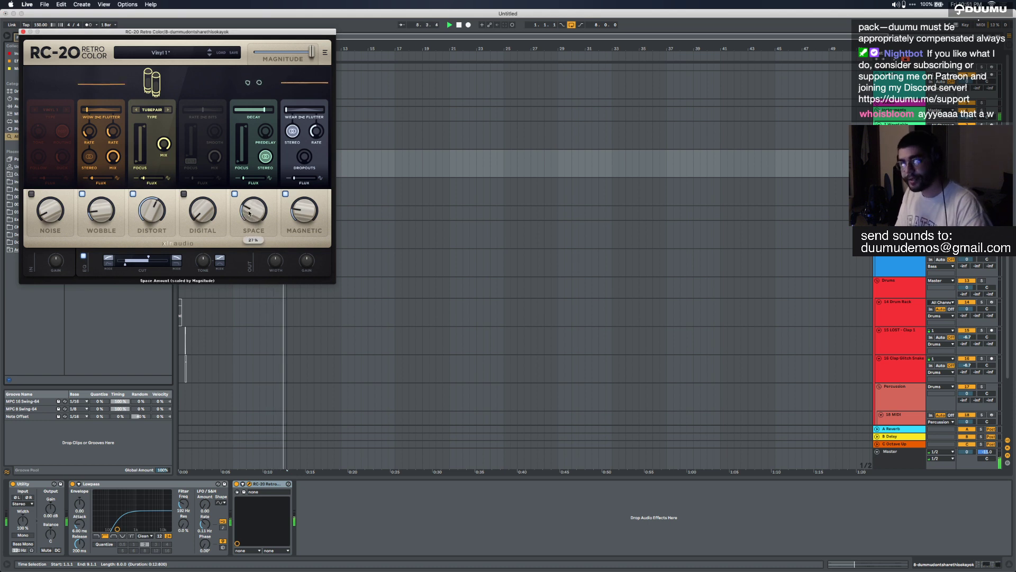
left_click(23, 32)
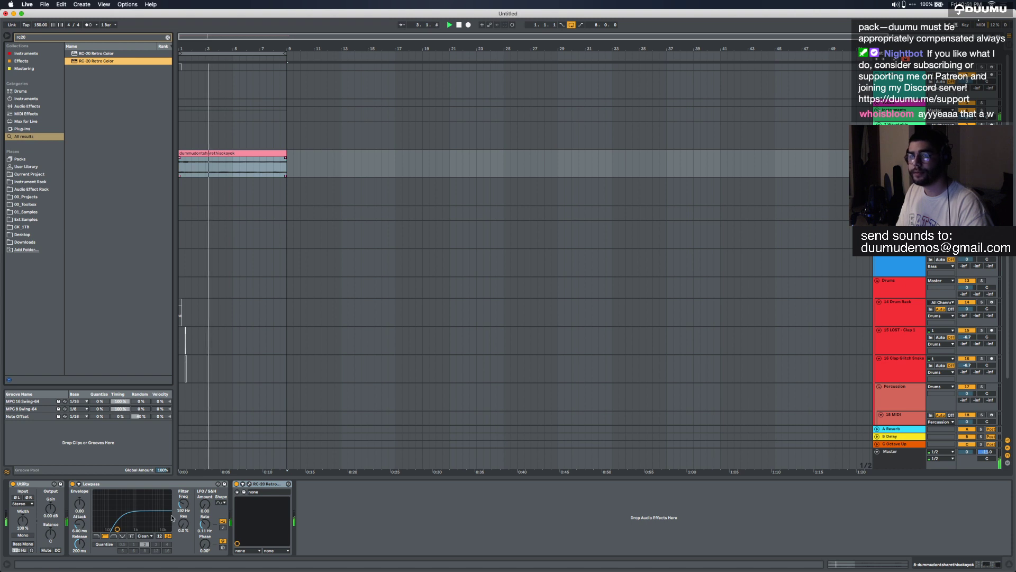
mouse_move(183, 504)
left_mouse_down()
mouse_move(183, 493)
mouse_move(183, 507)
left_mouse_up()
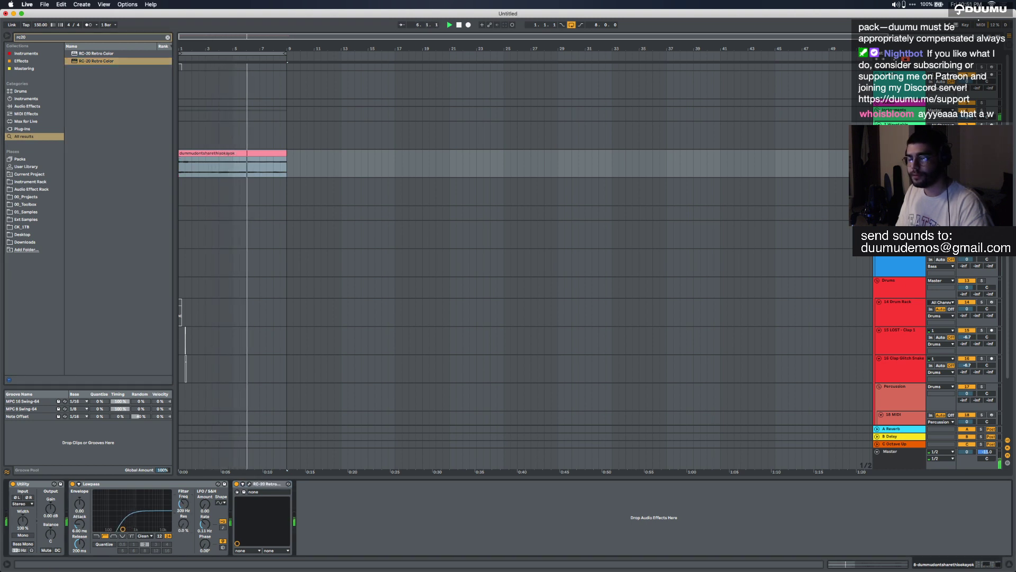
- Turn off the Space reverb module in RC-20 on the dummudontsharethisokayok clip's track
left_click(256, 153)
scroll(255, 153, "down", 1)
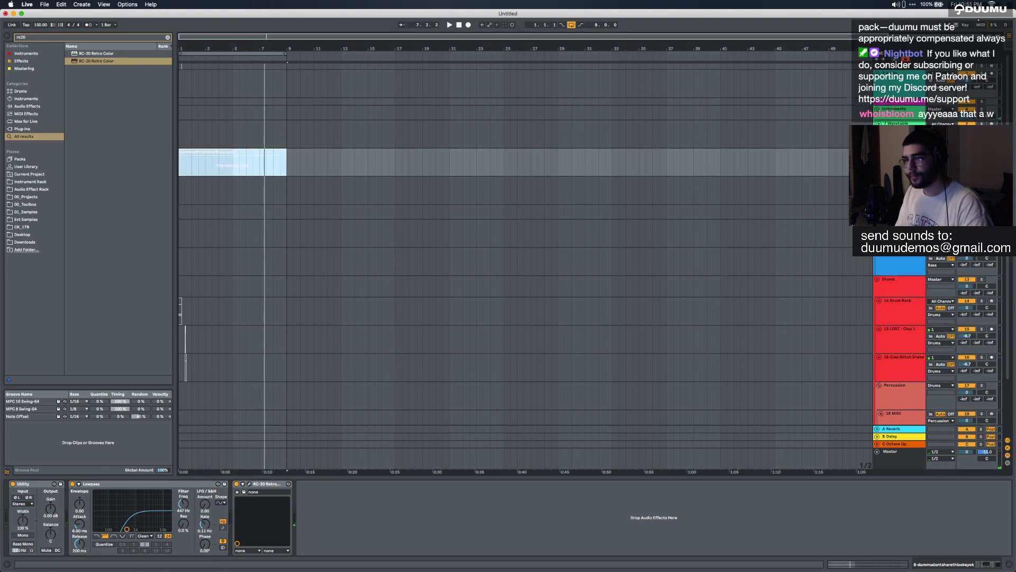
left_click(249, 484)
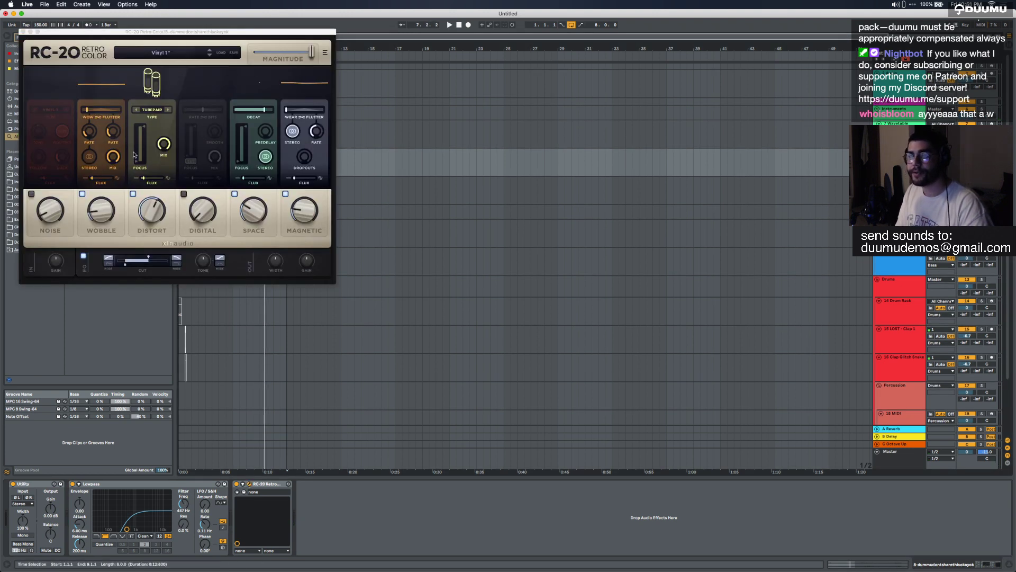
left_click(235, 194)
left_click(23, 30)
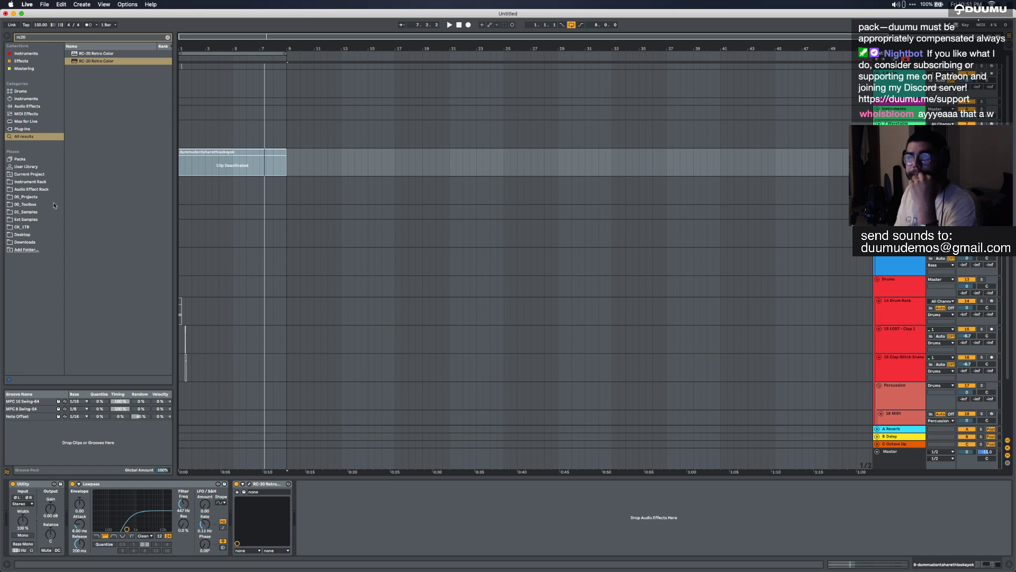
- Move to the 10-Audio track at bar 35 and show the Downloads folder in the browser
left_click(646, 159)
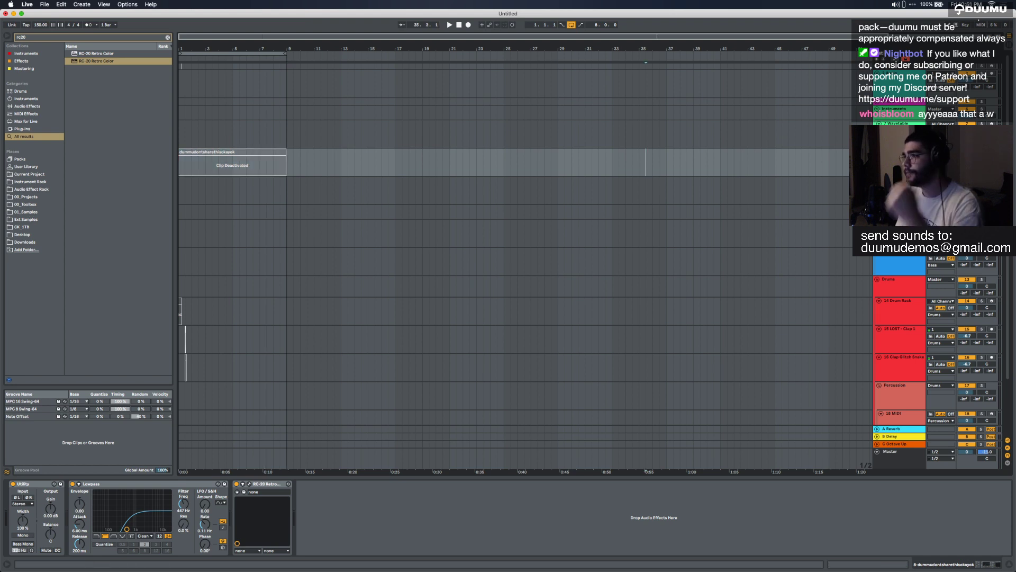
key("Down")
key("Down")
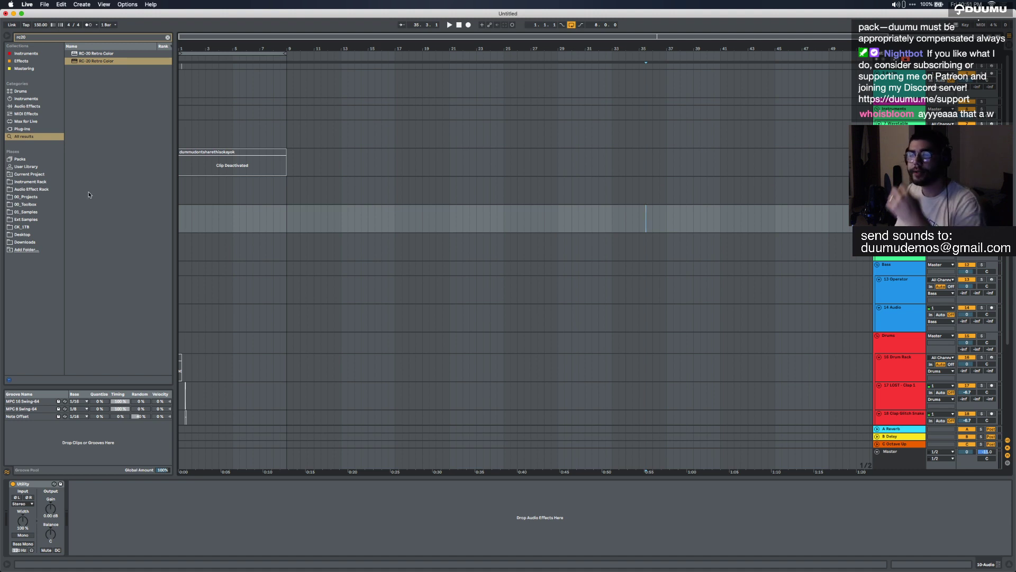
left_click(28, 243)
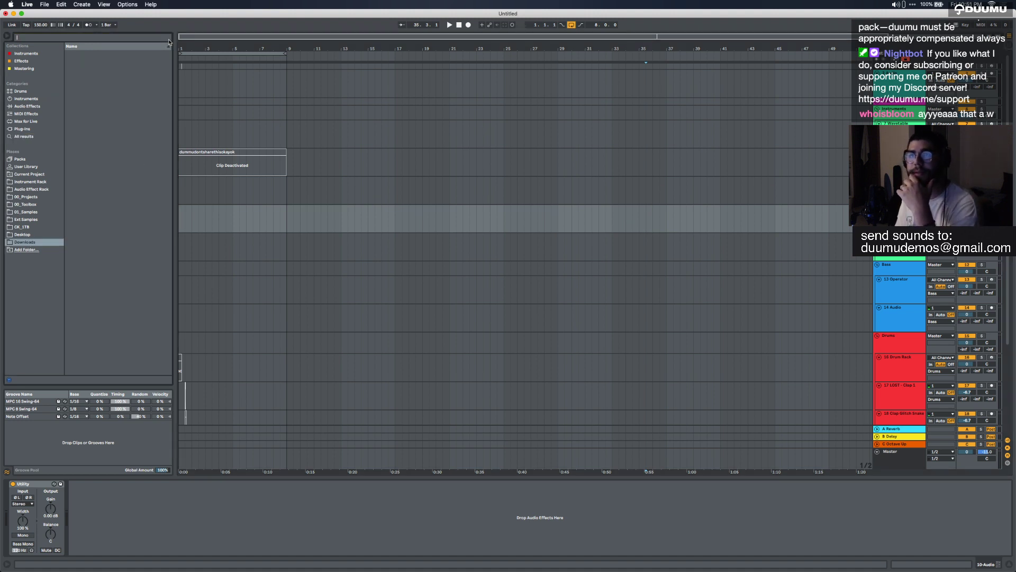
- Audition the TB samples in Downloads, including TB Percbeat, TB Saw Rate and TB Viol Growl
left_click(105, 160)
key("Down")
key("Down")
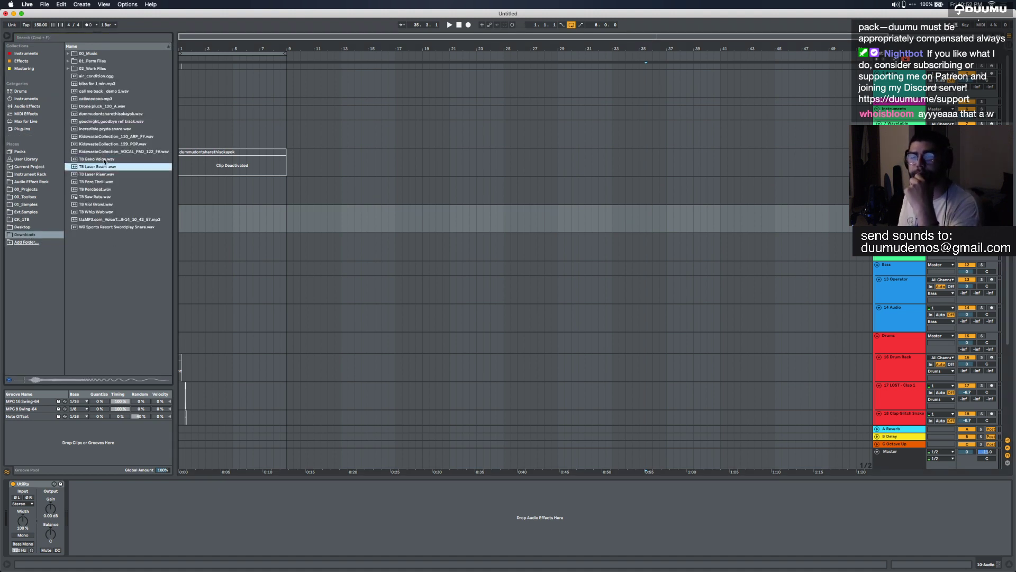
key("Down")
key("Down")
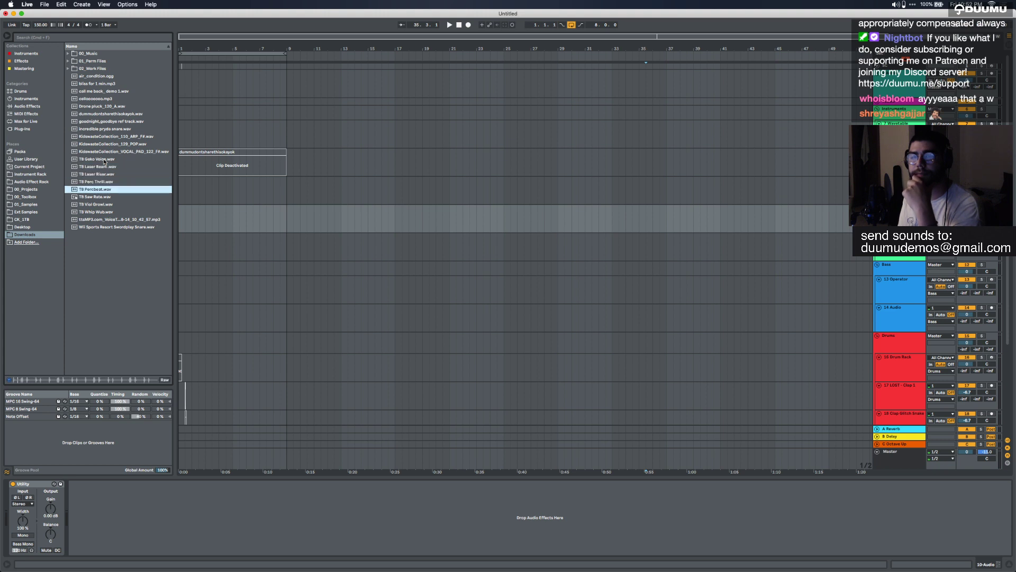
key("Down")
key("Up")
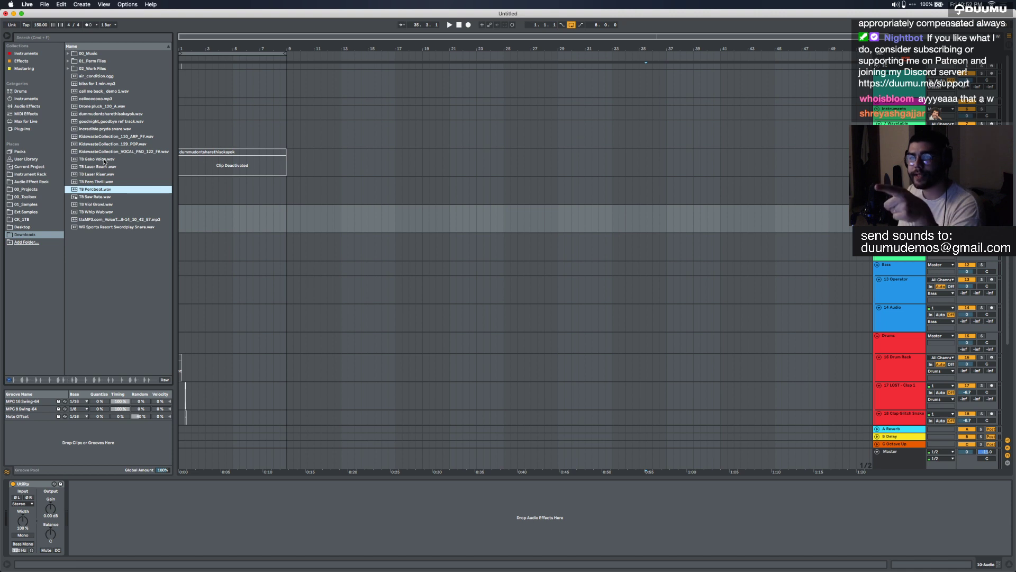
key("Down")
key("Down")
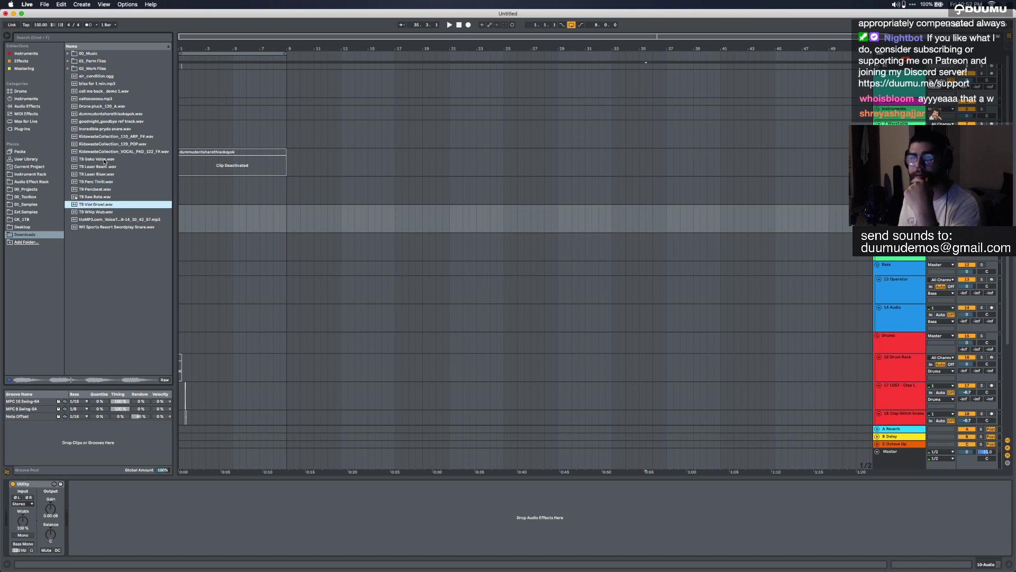
key("Down")
key("Down")
key("Down")
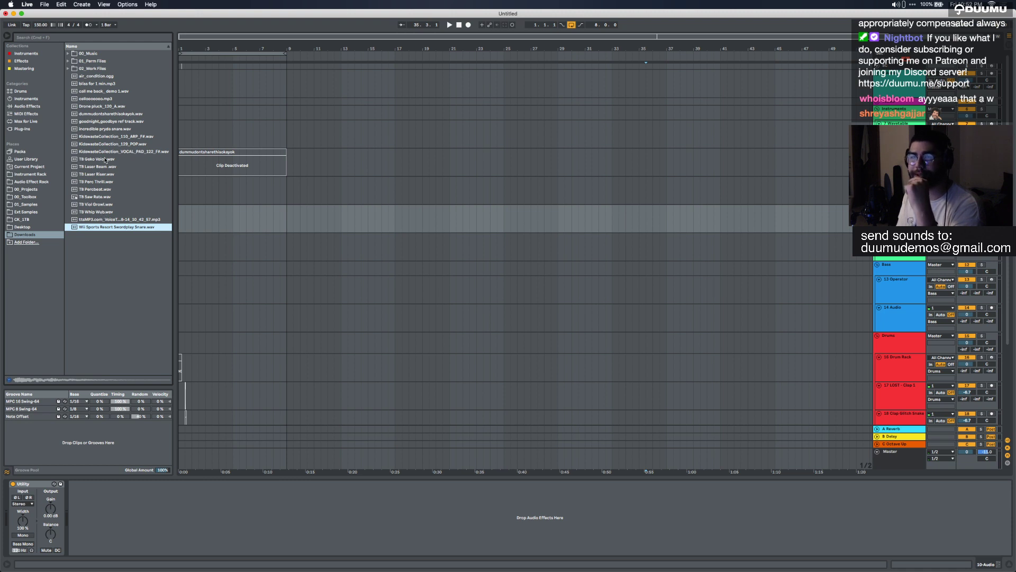
- Preview the KidswasteCollection loops and text-to-speech mp3, then settle on TB Percbeat.wav
left_click(104, 136)
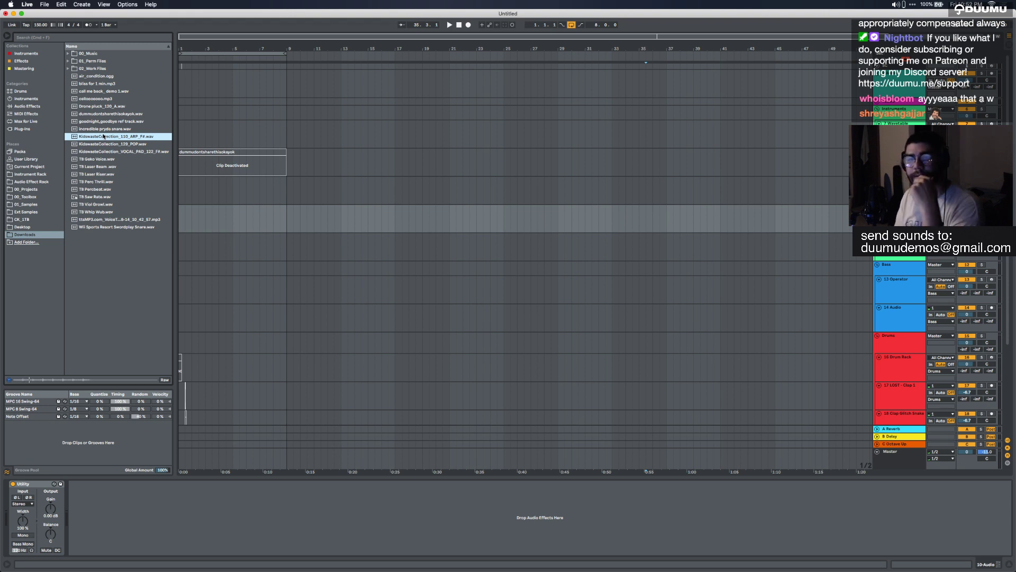
key("Down")
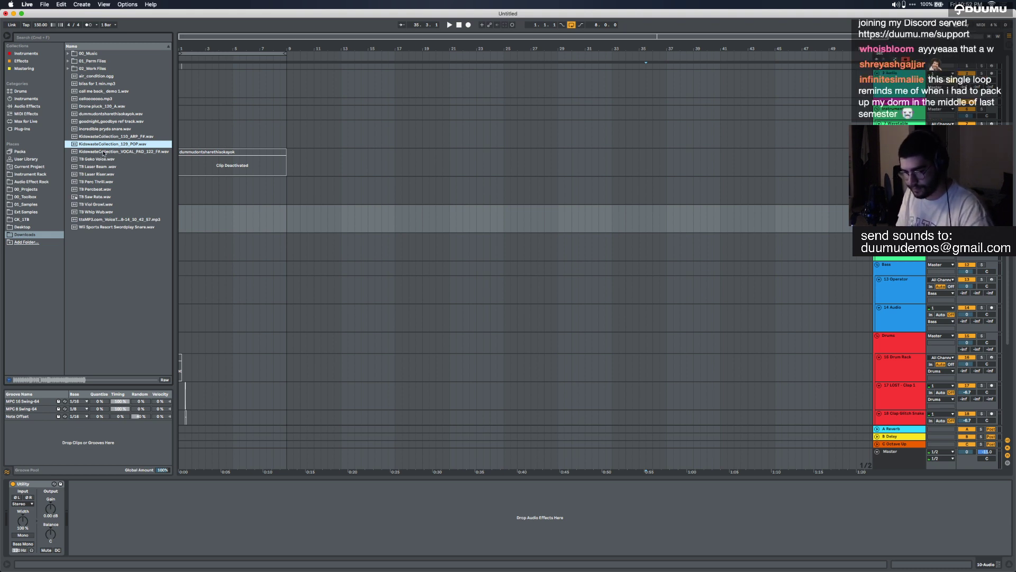
left_click(94, 219)
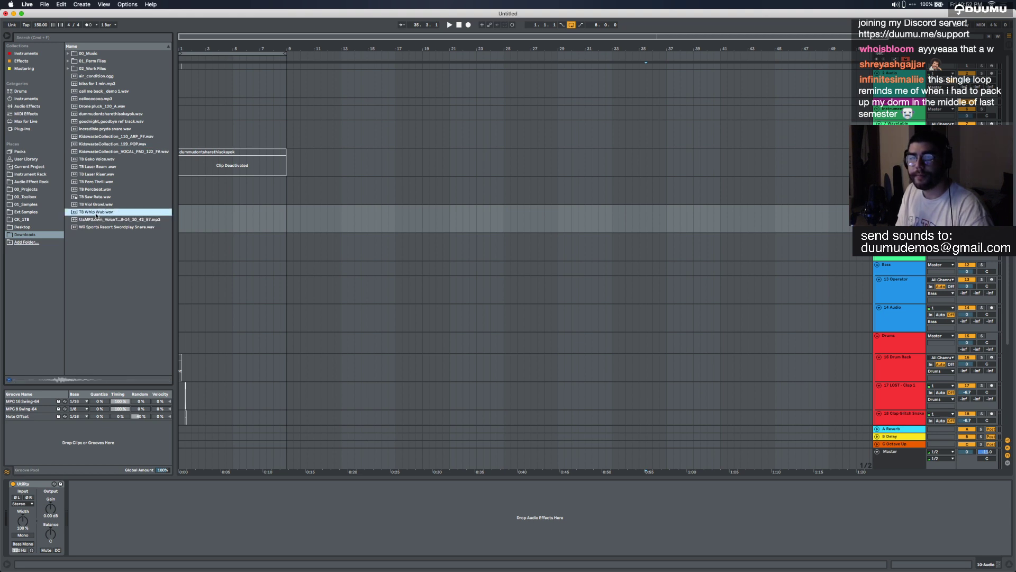
left_click(96, 205)
left_click(95, 189)
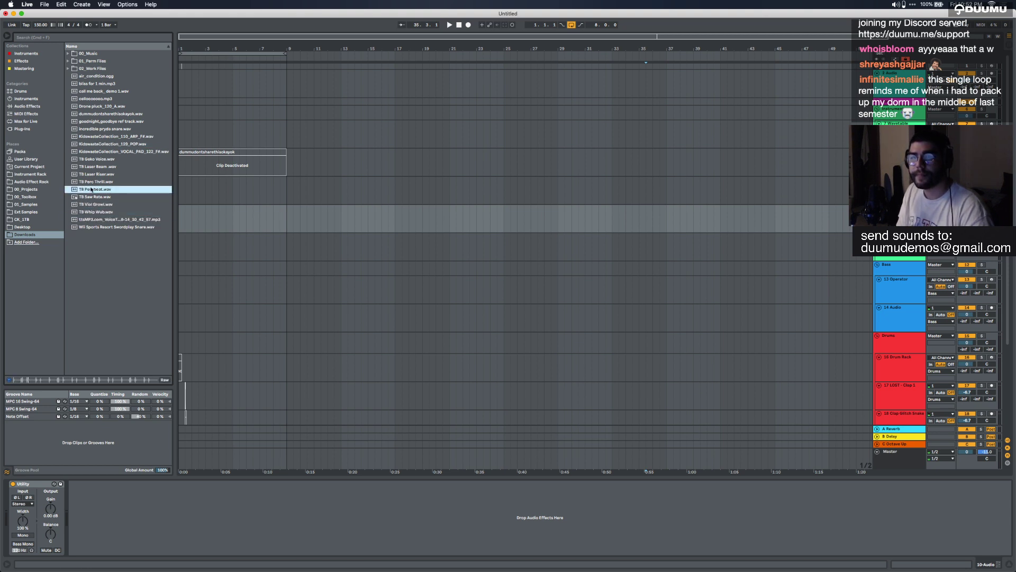
scroll(424, 431, "down", 5)
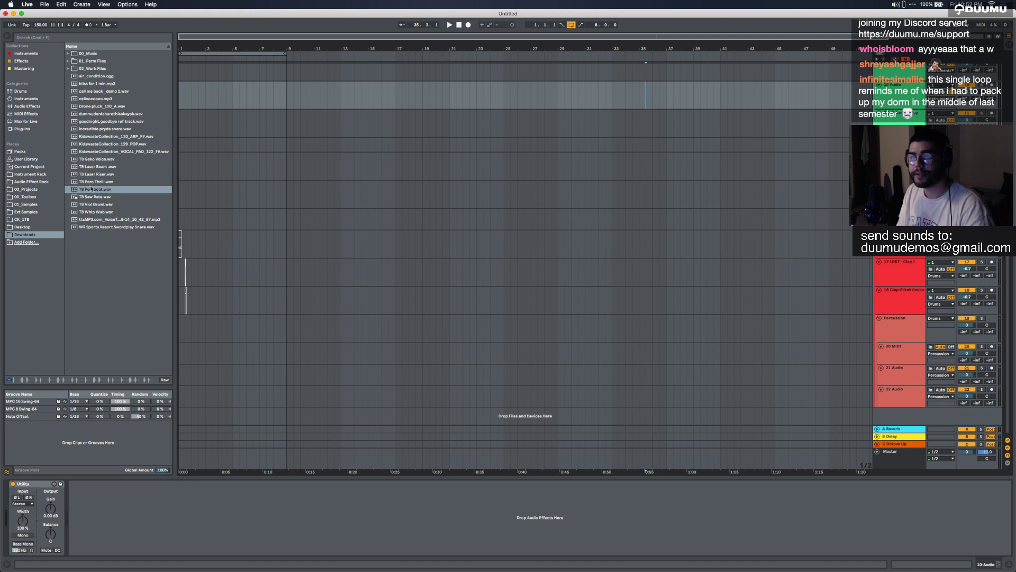
- Place TB Percbeat.wav on a new empty track and open its clip's warp settings
left_click_drag(90, 192, 181, 373)
key("space")
double_click(181, 375)
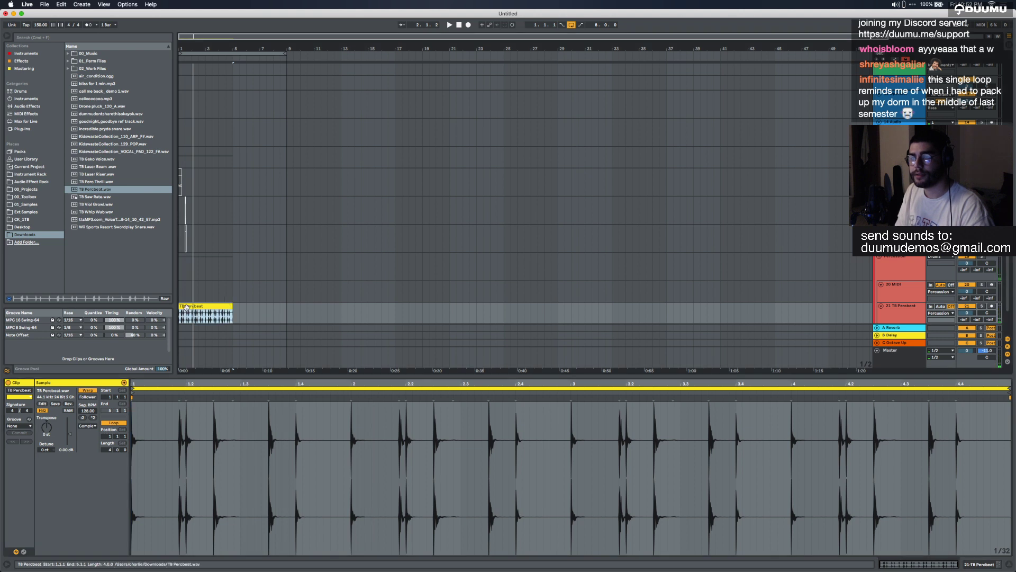
key("z")
left_click(85, 425)
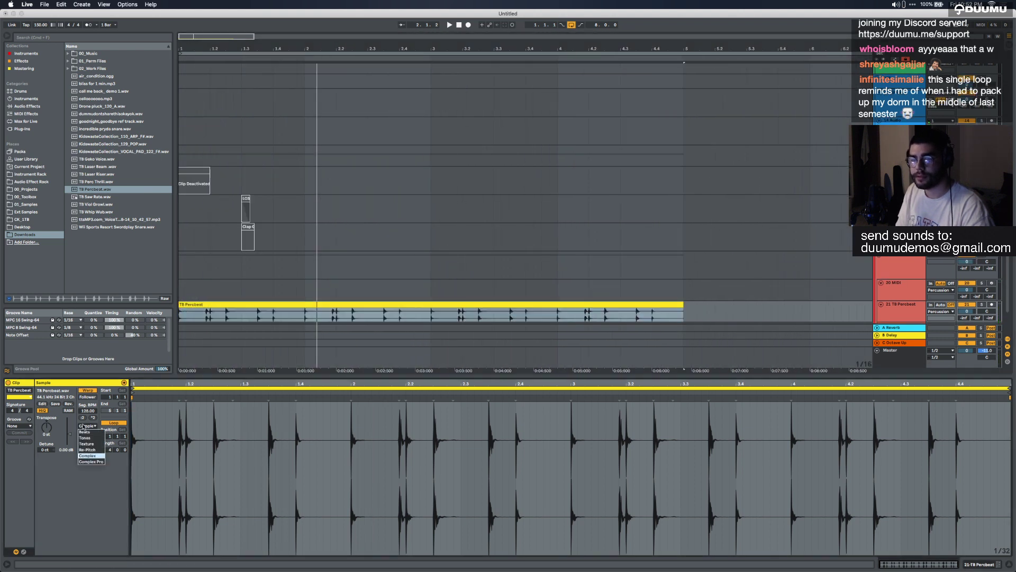
- Retime the TB Percbeat loop with a warp marker to about 109.51 BPM
left_click(176, 417)
key("super+a")
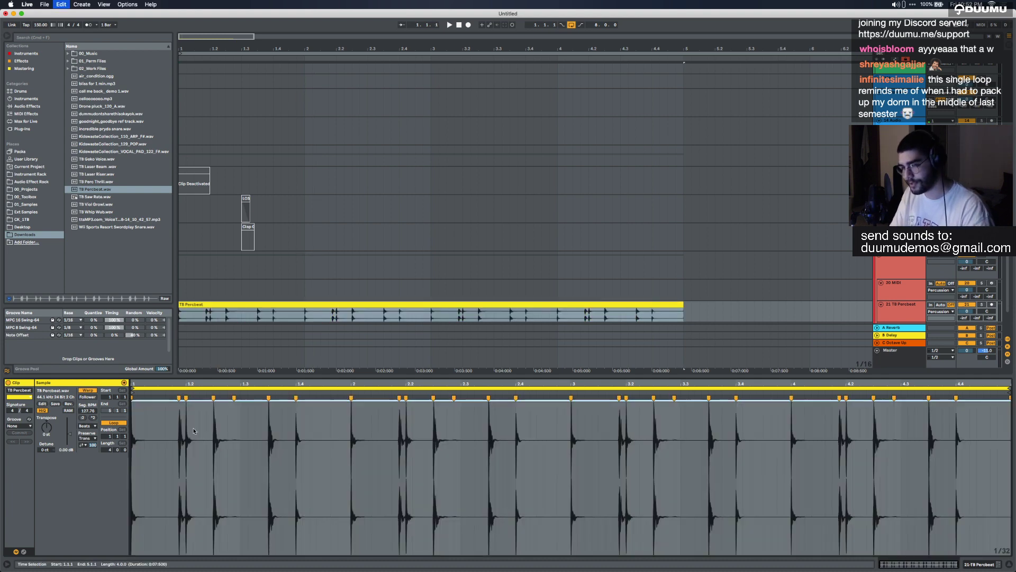
left_click_drag(179, 397, 163, 400)
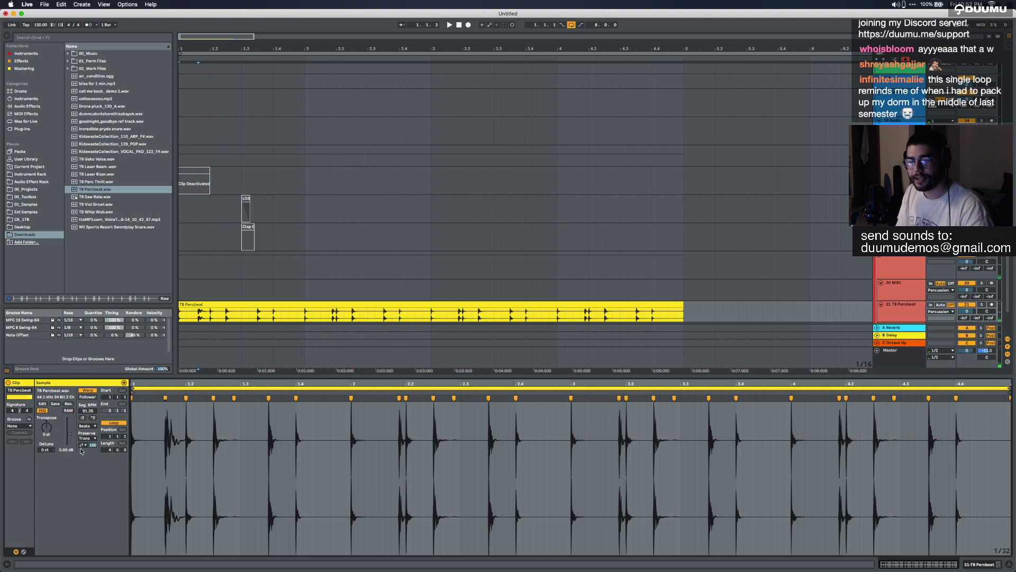
key("space")
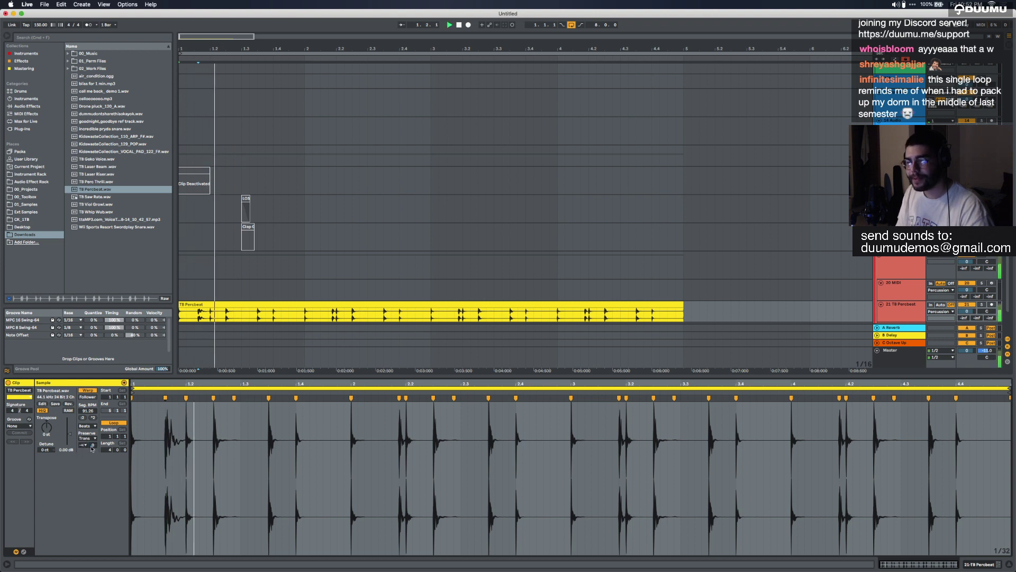
left_click_drag(165, 398, 172, 397)
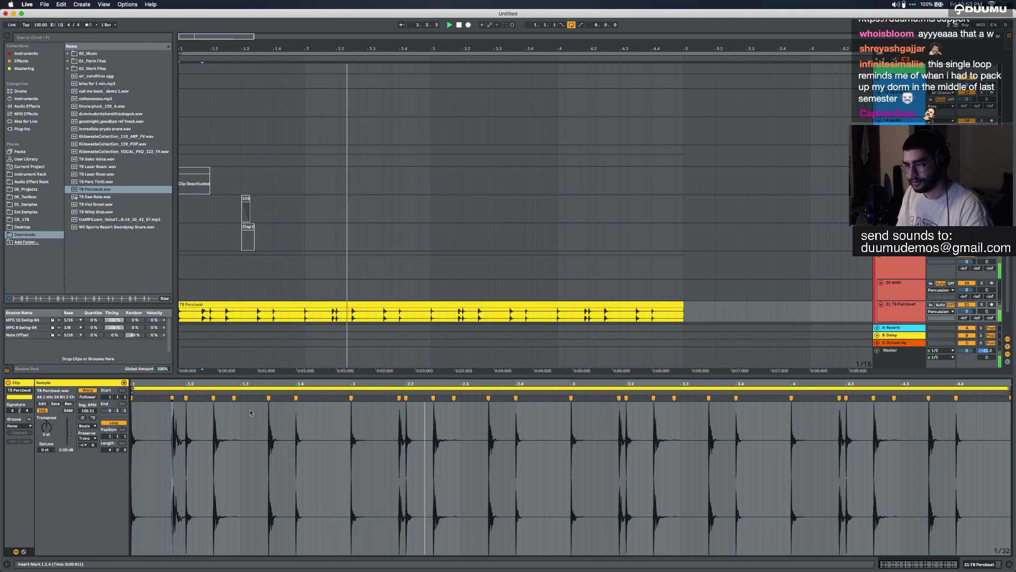
key("space")
key("space")
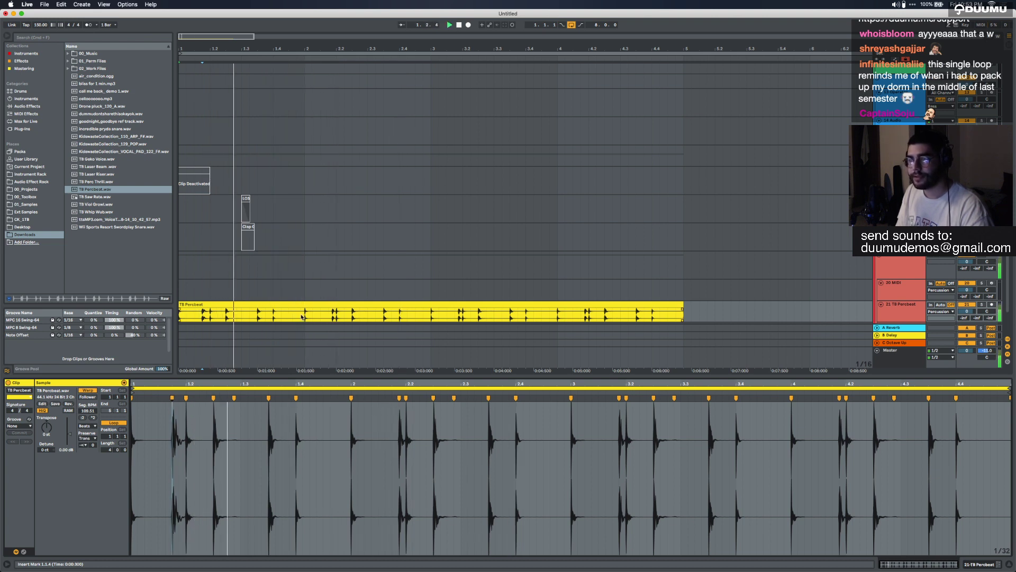
- Repeat the first bar into four one-bar clips and loop those four bars
left_click_drag(180, 317, 304, 317)
key("super+d")
key("super+d")
key("super+d")
key("super+d")
key("super+z")
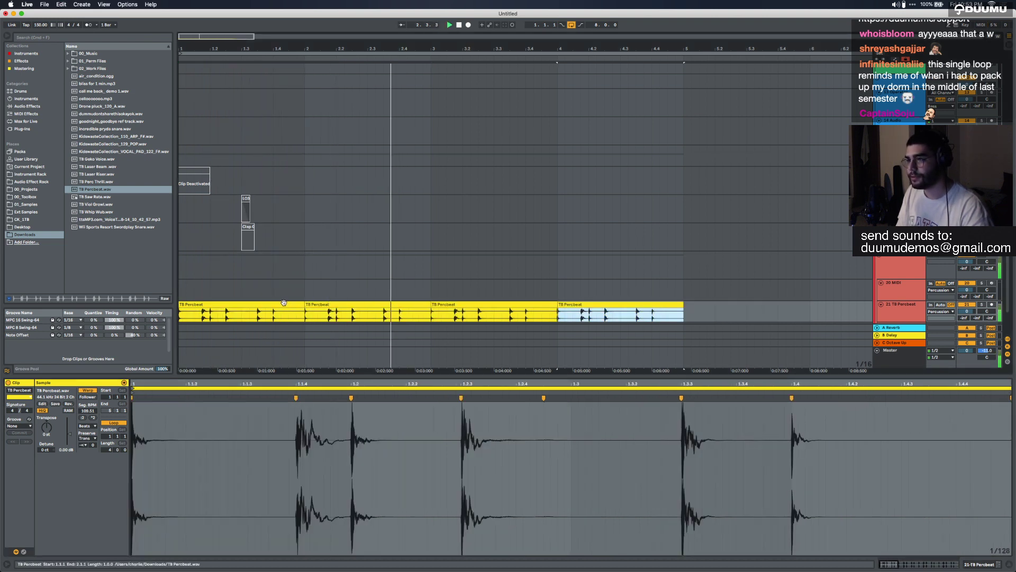
left_click(283, 303, "shift")
key("super+l")
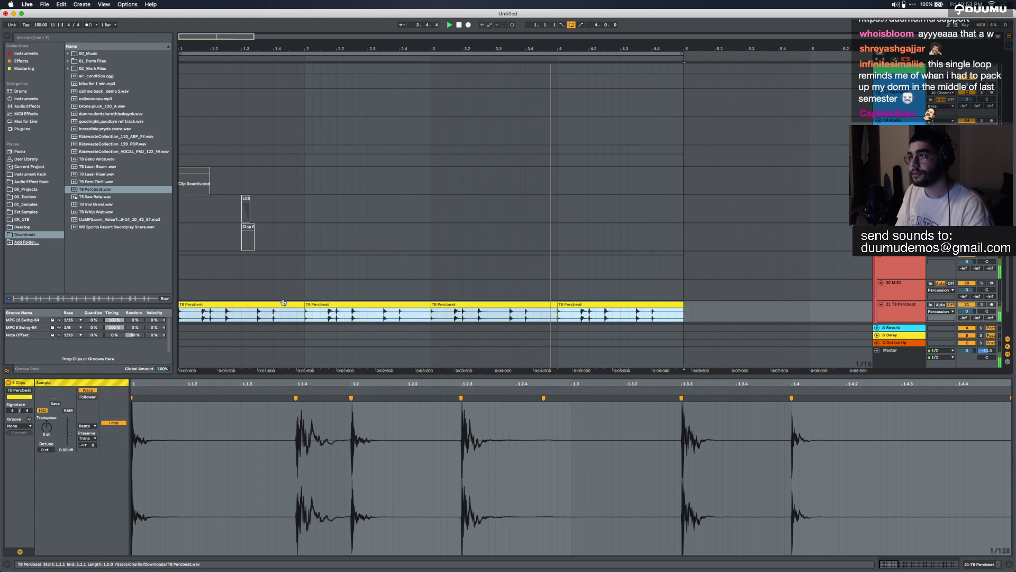
- Load the Lowpass rack onto the loop and raise its transpose to 27 semitones
key("super+f")
type("low")
key("Return")
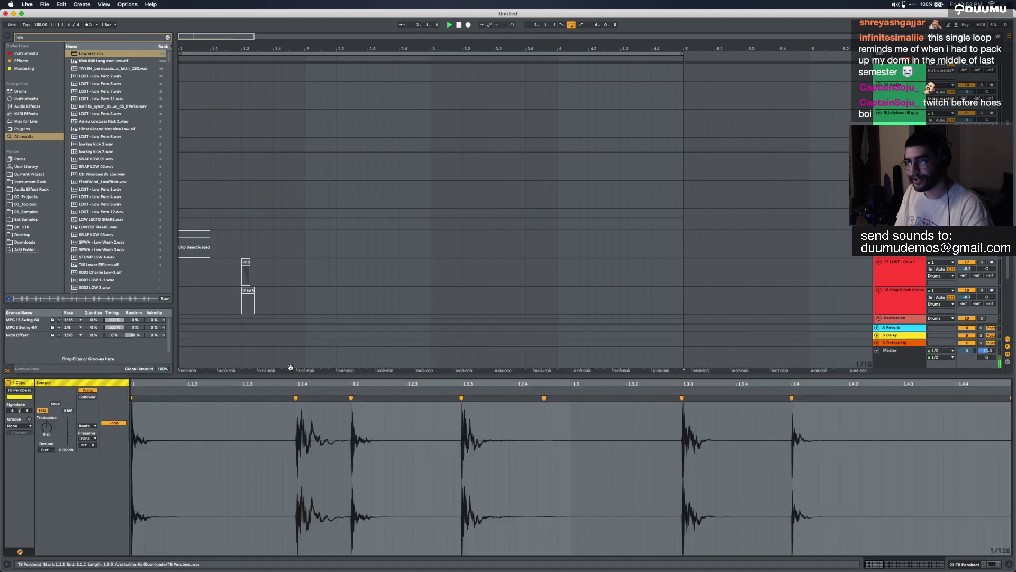
key("shift+Tab")
left_click_drag(46, 433, 47, 424)
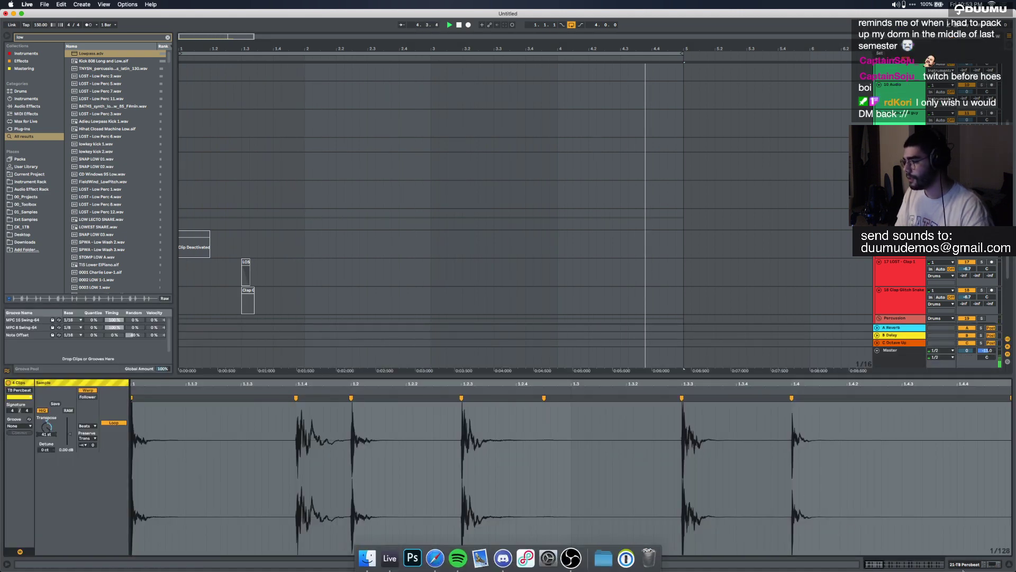
- Switch the filter to band-pass with its cutoff around 6.49 kHz
key("shift+Tab")
left_click_drag(143, 526, 155, 527)
left_click(114, 535)
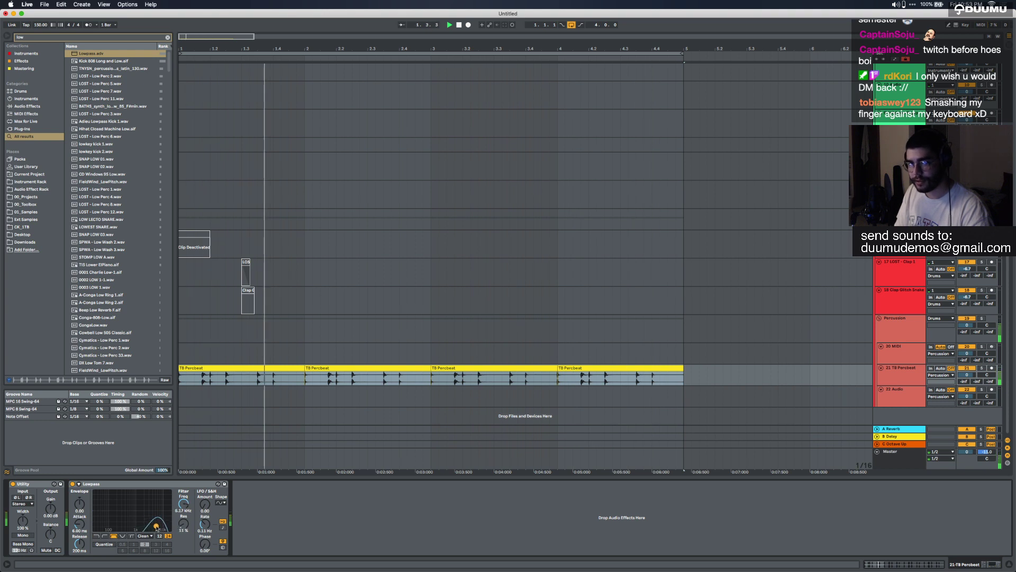
key("shift+Tab")
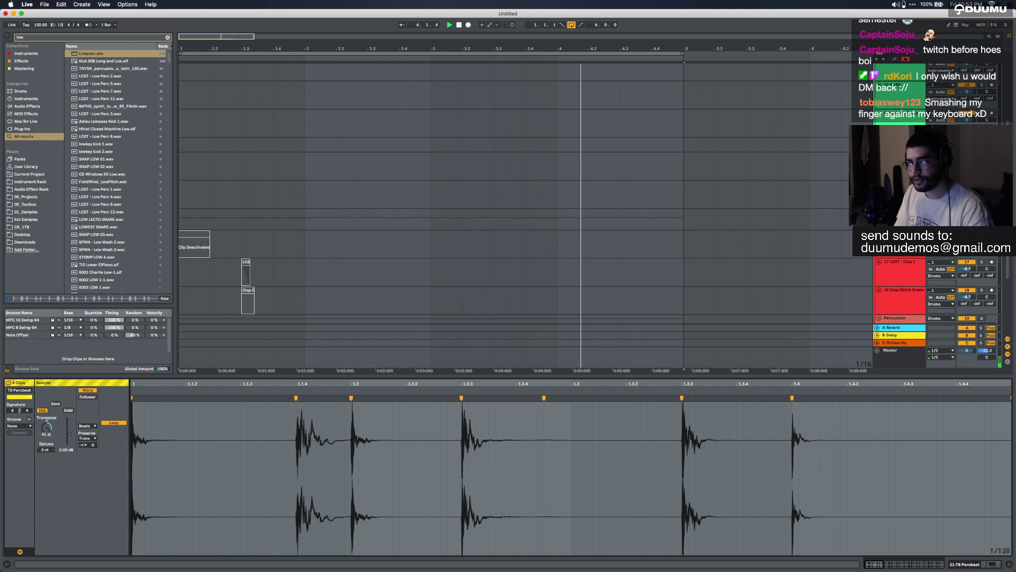
key("shift+Tab")
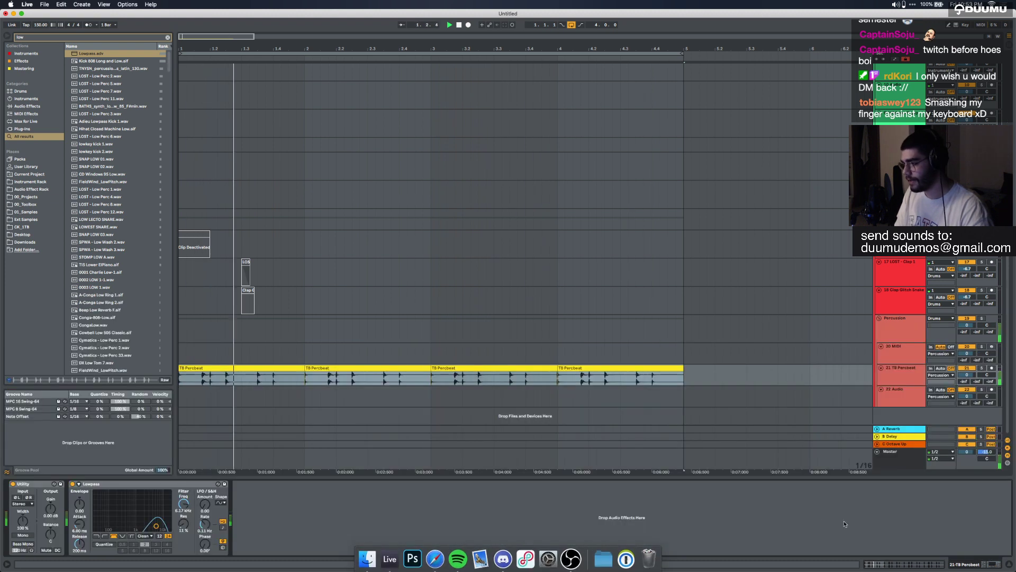
- Load the Vocoder after the filter on the TB Percbeat track
key("super+f")
type("vocoder")
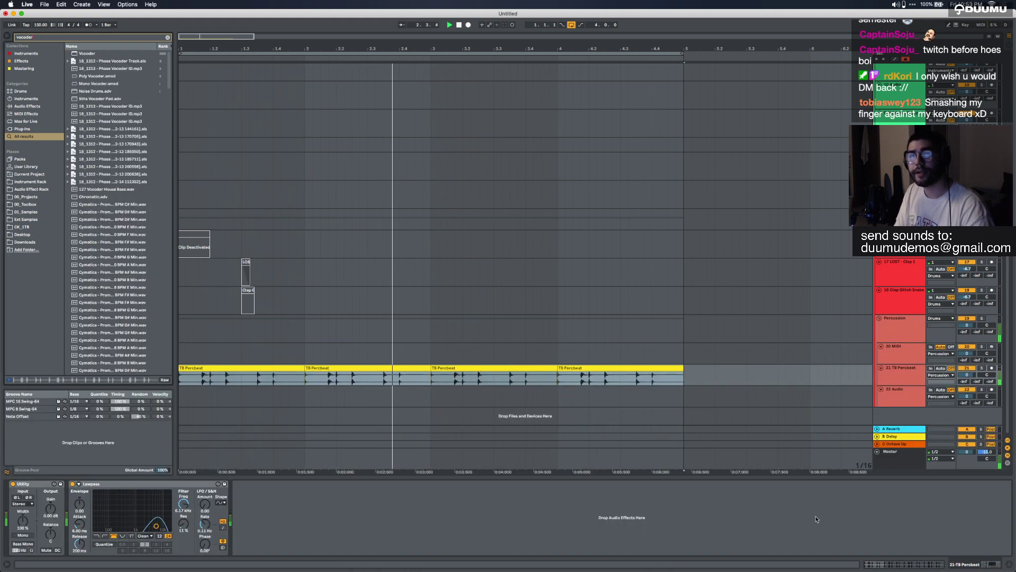
key("Down")
key("Return")
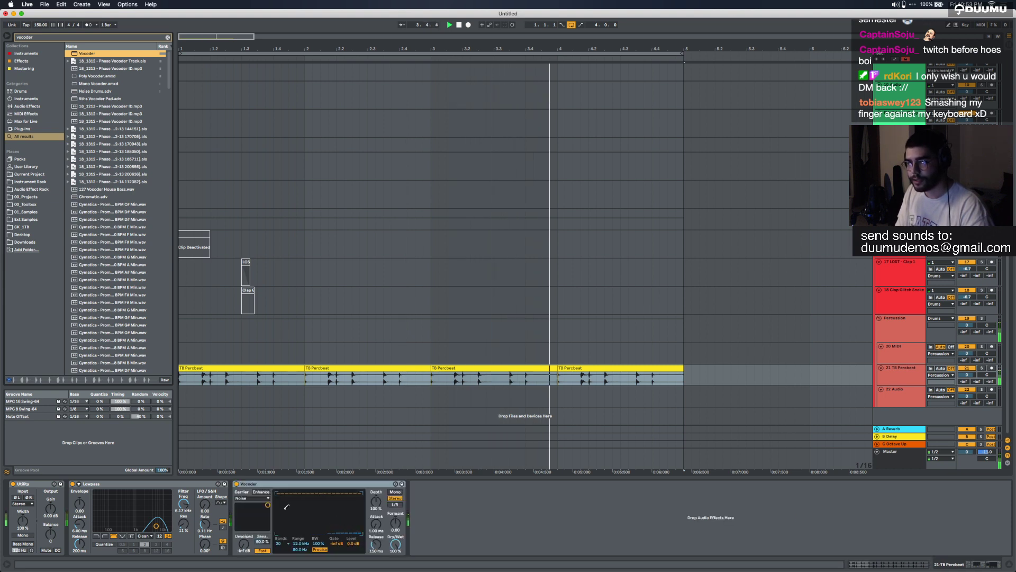
- Set the Vocoder to 4 bands, 48 ms release and 74.5% dry/wet
left_click(279, 544)
left_click(276, 485)
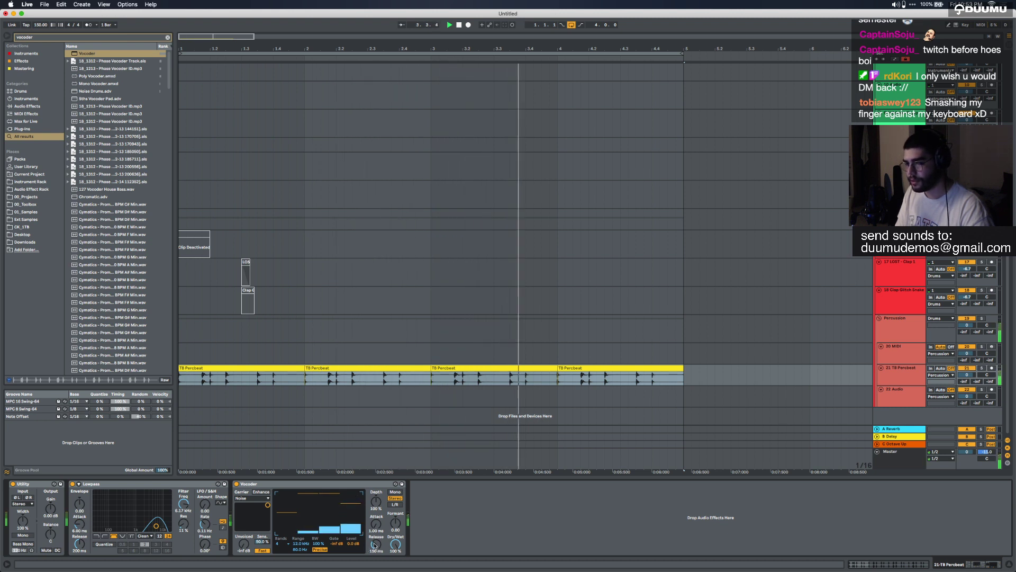
mouse_move(376, 550)
left_mouse_down()
mouse_move(376, 569)
mouse_move(376, 540)
mouse_move(396, 548)
left_mouse_up()
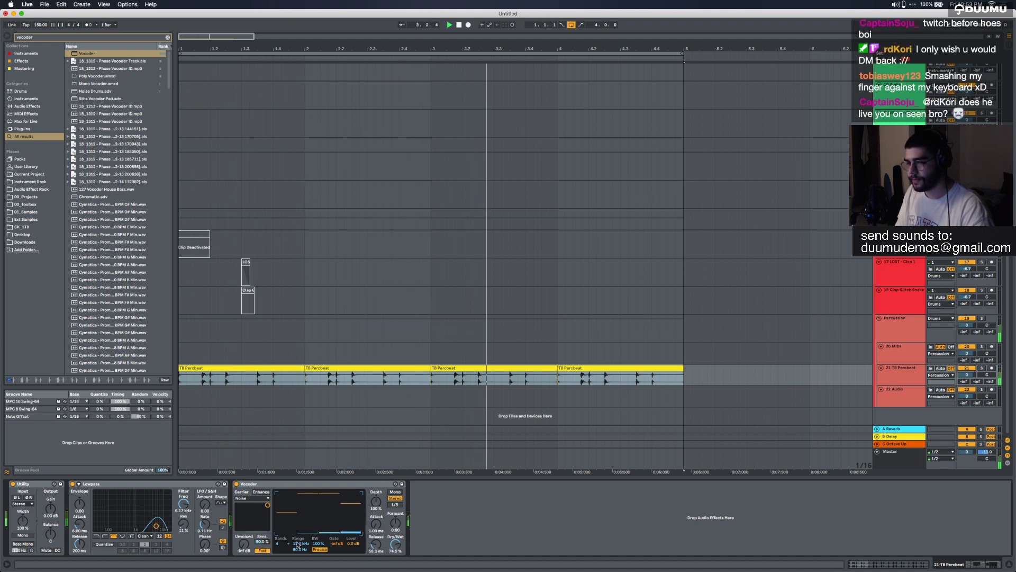
left_click_drag(300, 548, 300, 553)
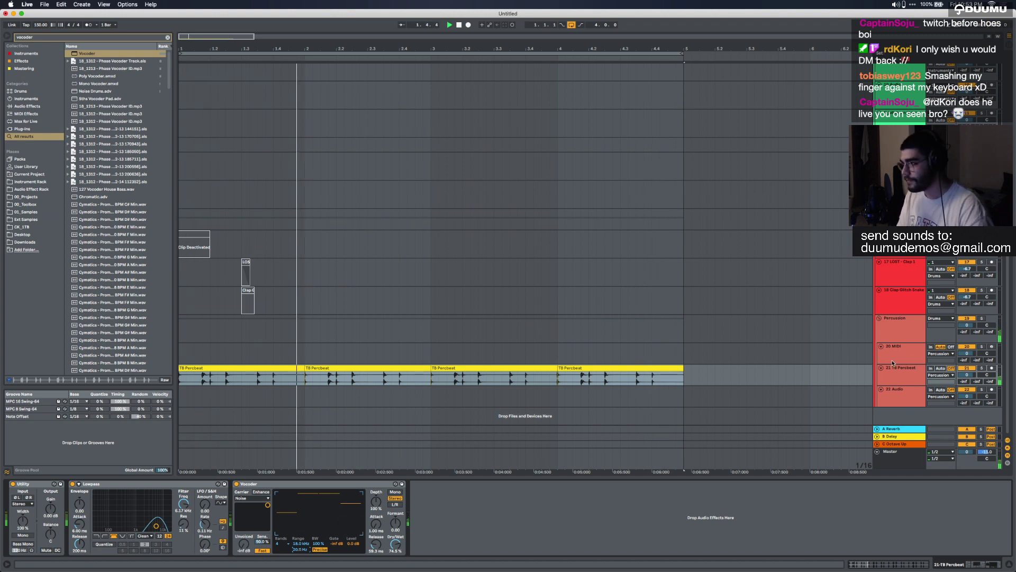
key("space")
left_click_drag(299, 300, 102, 233)
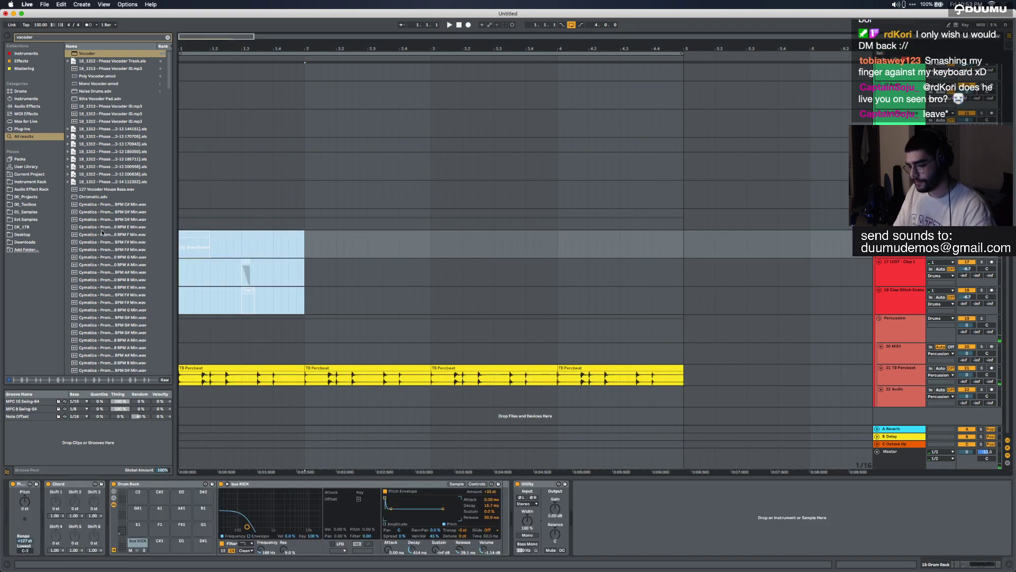
- Duplicate the small kick clip right after itself
key("space")
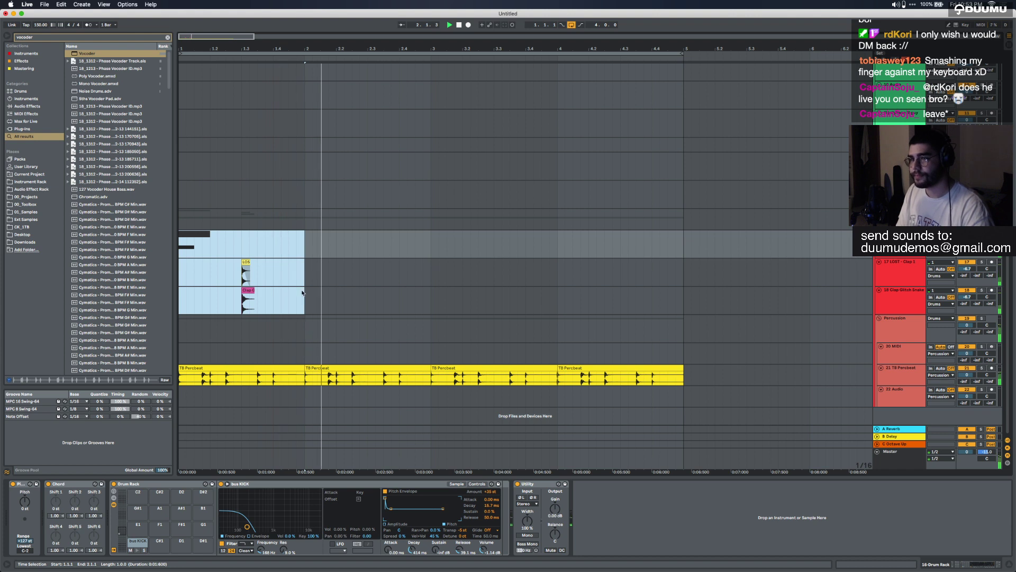
left_click(302, 292)
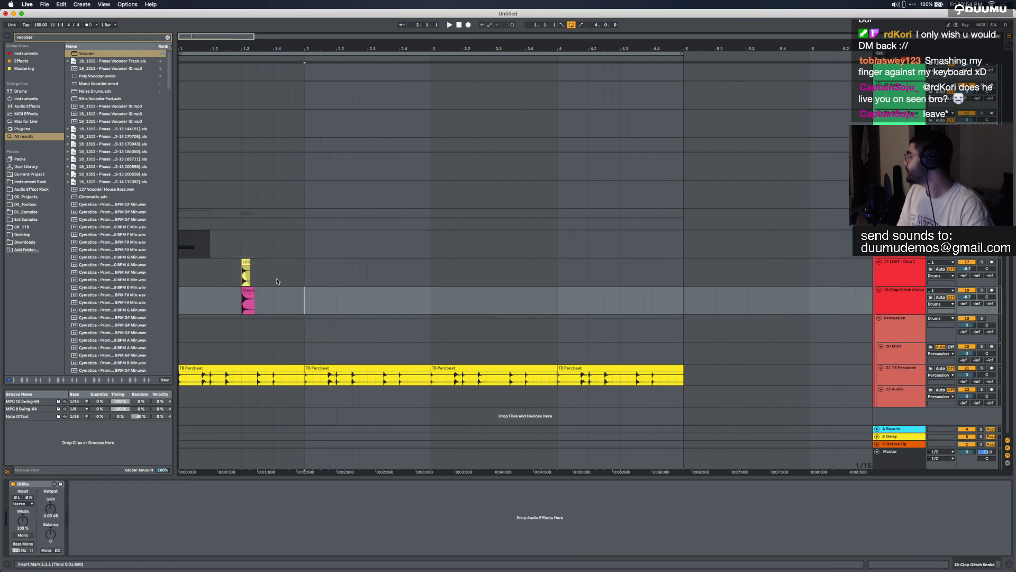
double_click(194, 243)
key("space")
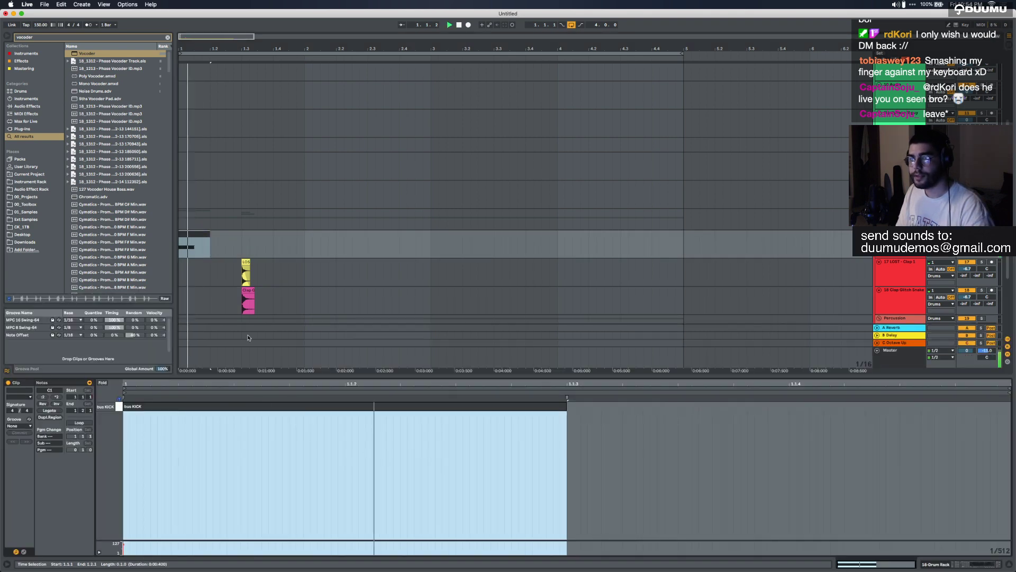
left_click_drag(273, 236, 367, 235)
key("ctrl+v")
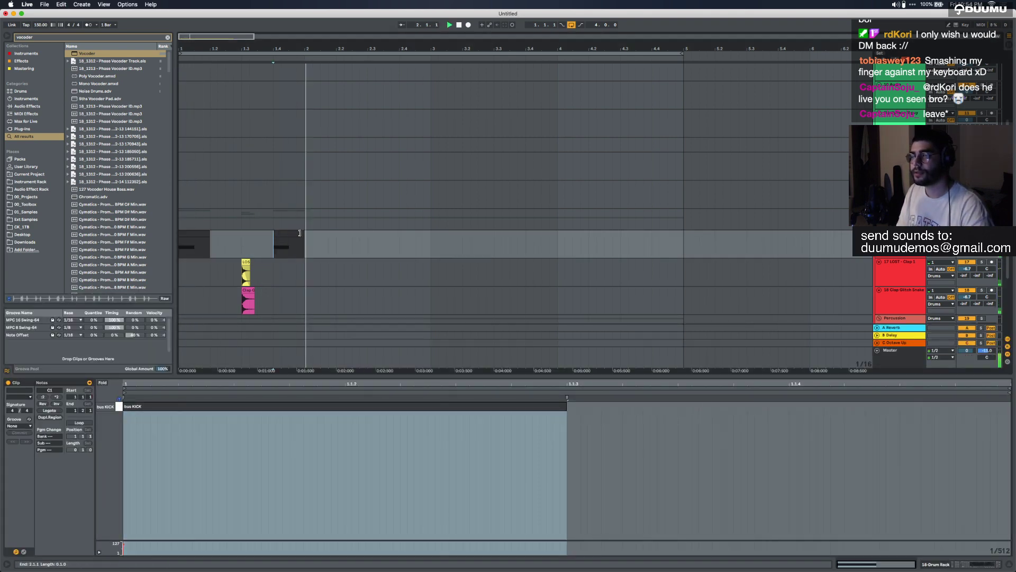
- Duplicate the LOST and Clap drum bar through bar 5 and kick bars 1–2 into bars 3–4
left_click_drag(306, 279, 181, 307)
key("ctrl+d")
key("ctrl+d")
key("ctrl+d")
key("minus")
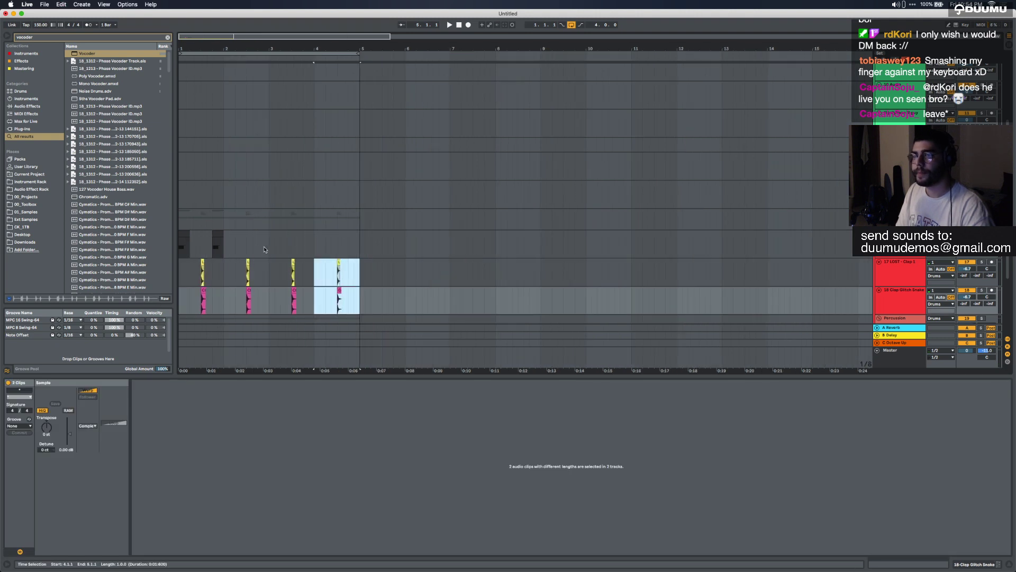
left_click_drag(265, 249, 181, 250)
key("ctrl+d")
left_click(183, 244)
key("space")
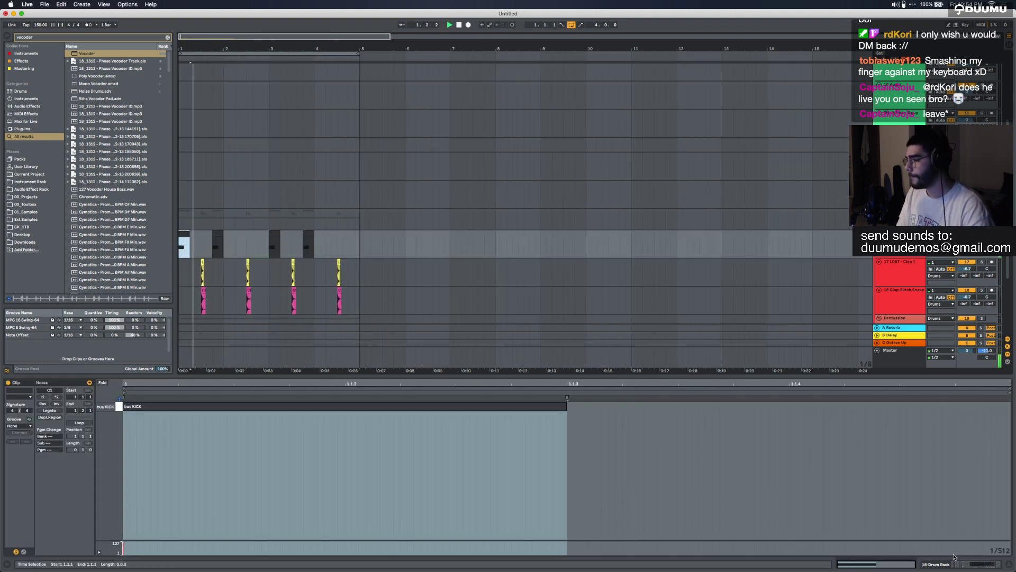
- In the kick's Drum Rack, lengthen decay to about 387 ms and lower filter cutoff and resonance
key("shift+Tab")
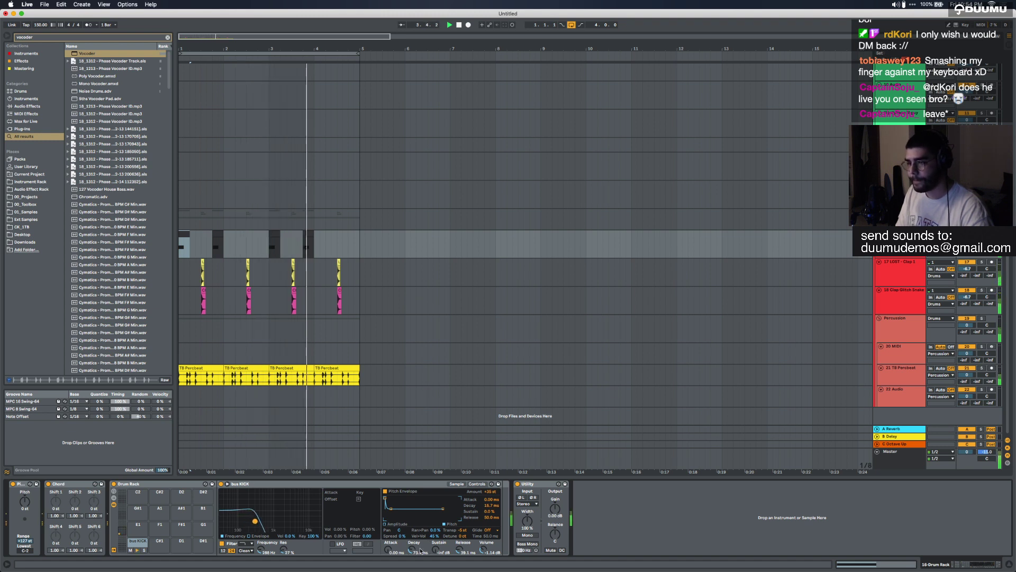
mouse_move(421, 551)
left_mouse_down()
mouse_move(421, 535)
mouse_move(428, 561)
left_mouse_up()
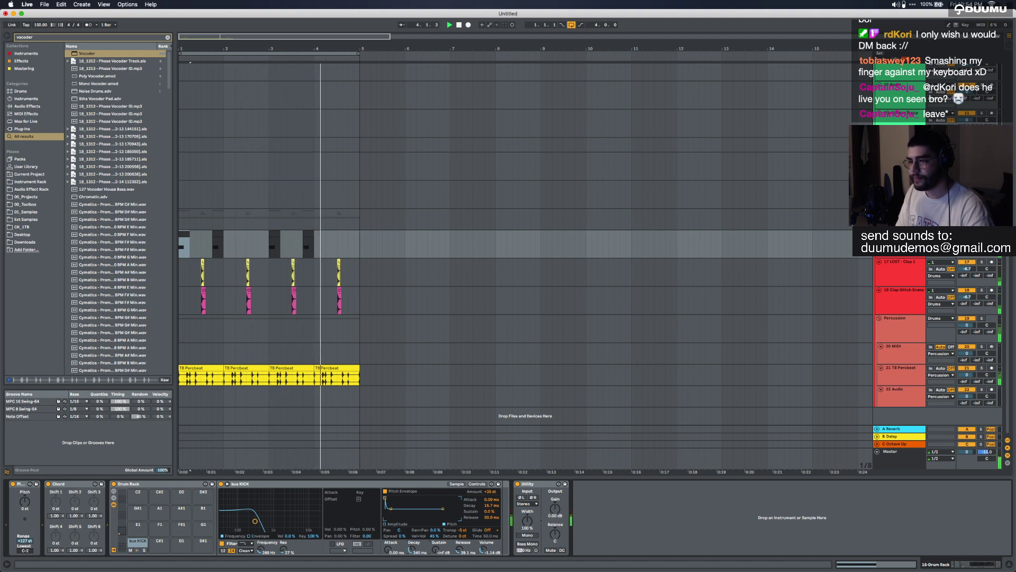
left_click_drag(255, 521, 249, 523)
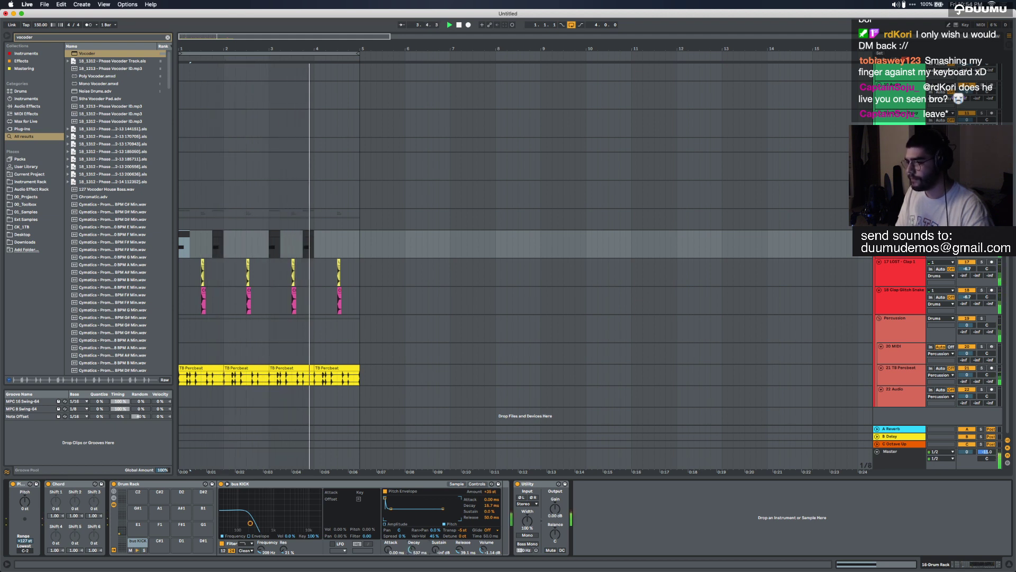
left_click_drag(412, 549, 411, 550)
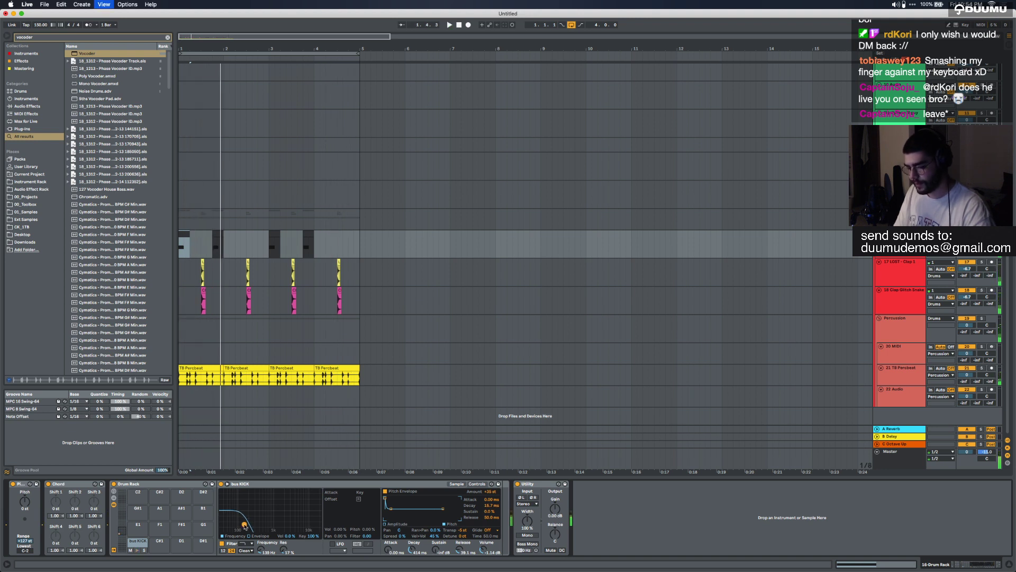
- Search the browser for 'kick' and audition the results, settling on SPPO - Peak Kick 7
type("kick")
key("Down")
key("Down")
key("Down")
key("Down")
key("Down")
key("Down")
key("Down")
key("Down")
key("Down")
key("Down")
key("Down")
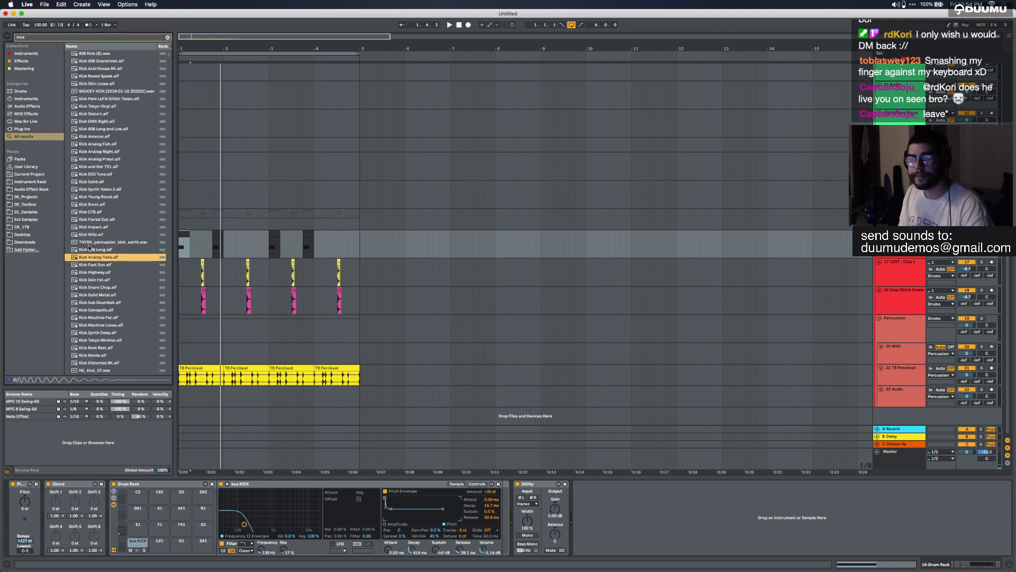
key("Down")
key("Down")
key("Down")
key("Down")
key("Down")
key("Down")
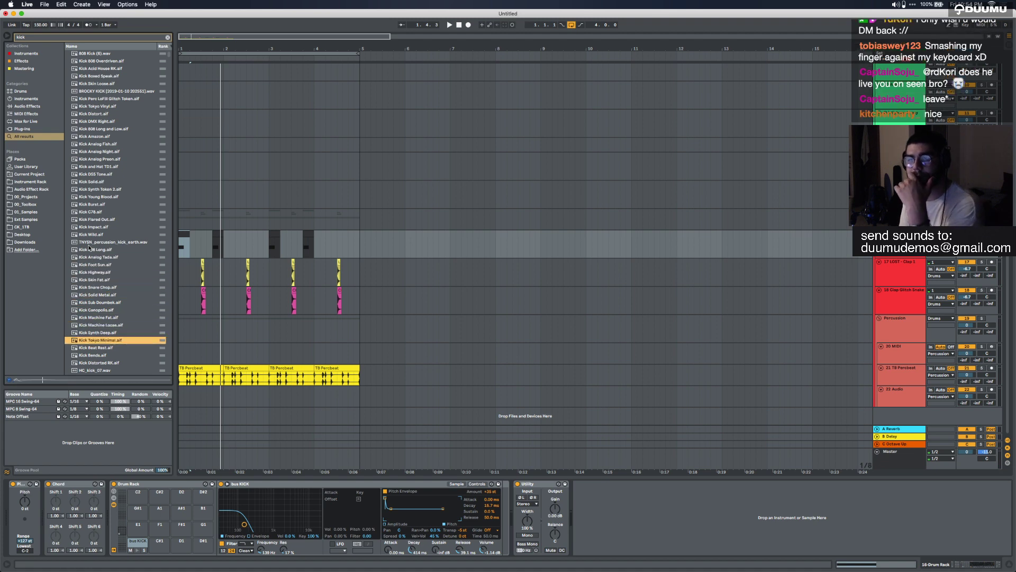
key("Down")
key("Down")
key("Down")
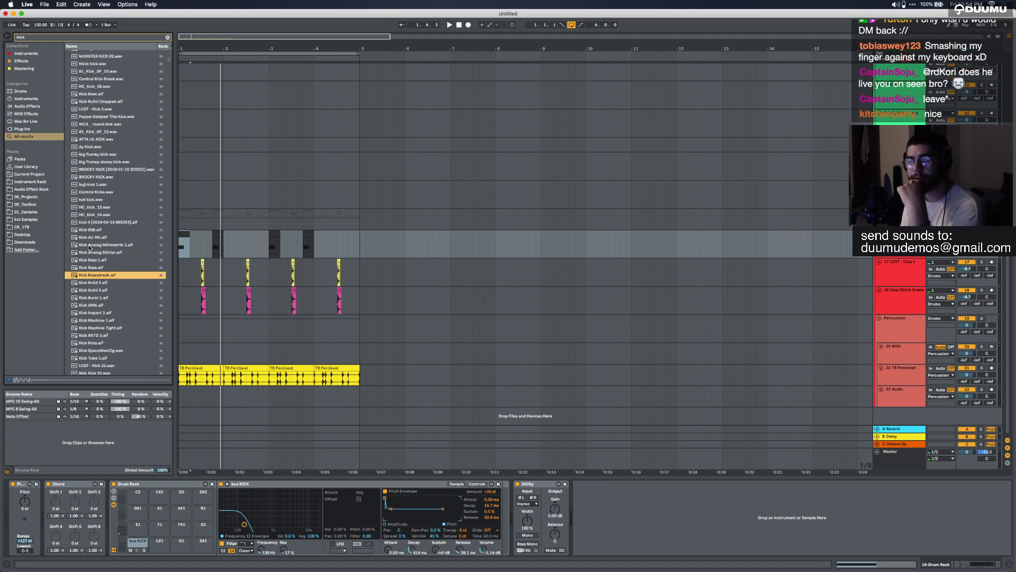
key("Down")
key("Down")
key("Down")
key("Down")
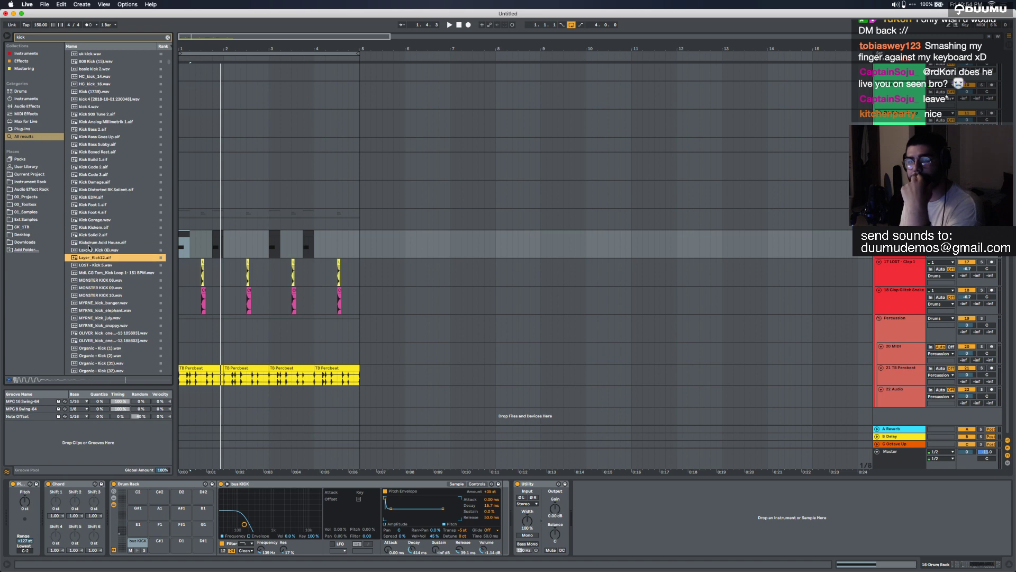
key("Down")
key("Down")
key("Down")
key("Down")
key("Down")
key("Down")
key("Down")
key("Down")
key("Down")
key("Down")
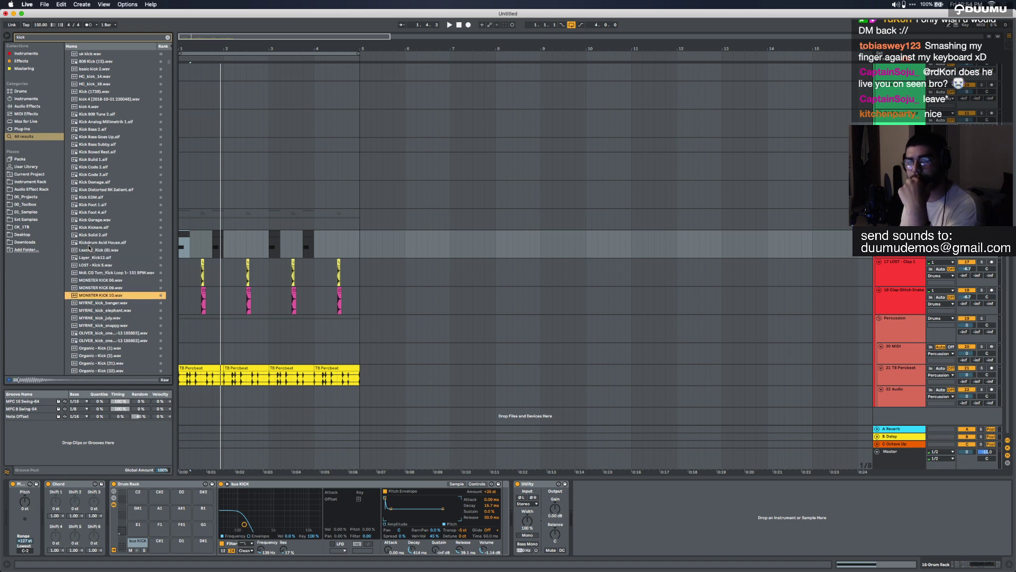
key("Down")
key("Down")
key("Down")
key("Down")
key("Down")
key("Down")
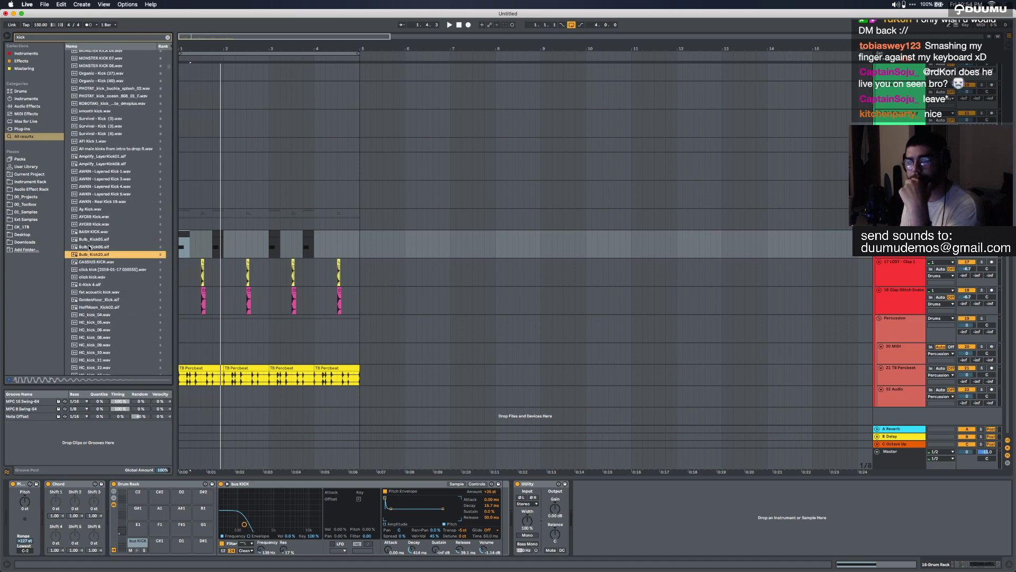
key("Down")
key("Down")
key("Down")
key("Down")
key("Down")
key("Down")
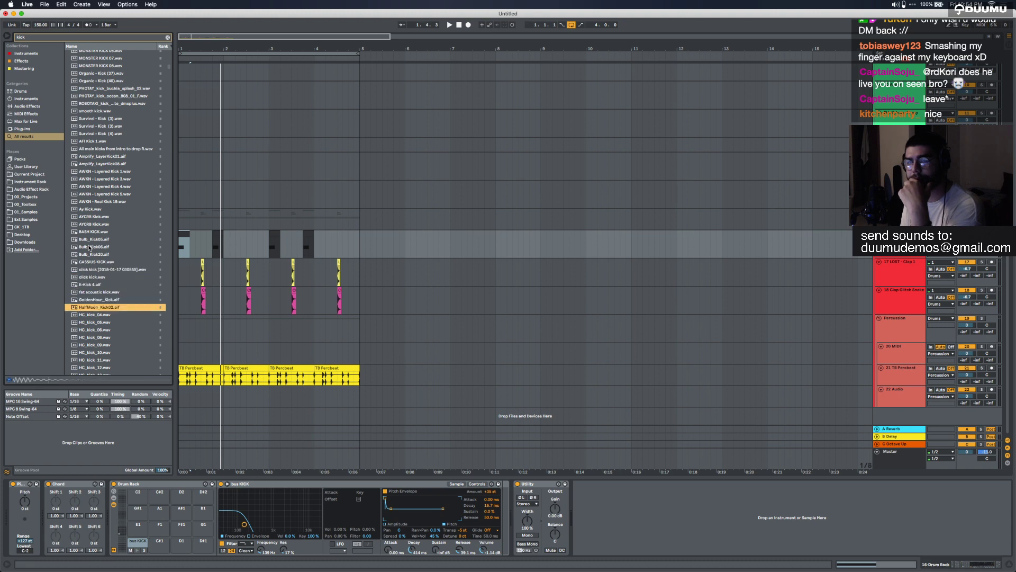
key("Down")
key("Down")
key("Down")
key("Down")
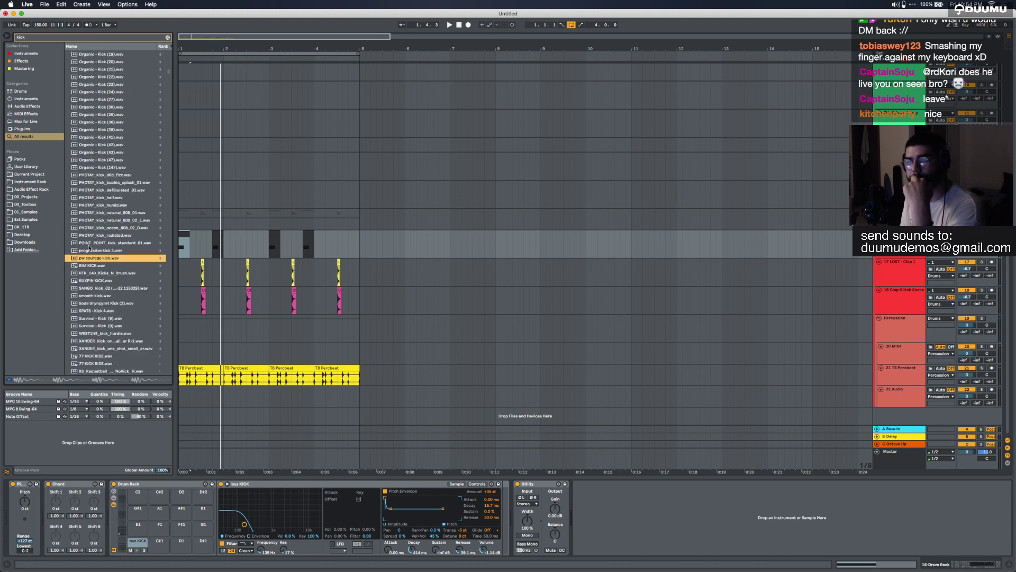
key("Down")
key("Down")
key("Down")
key("Down")
key("Down")
key("Down")
key("Down")
key("Down")
key("Down")
key("Down")
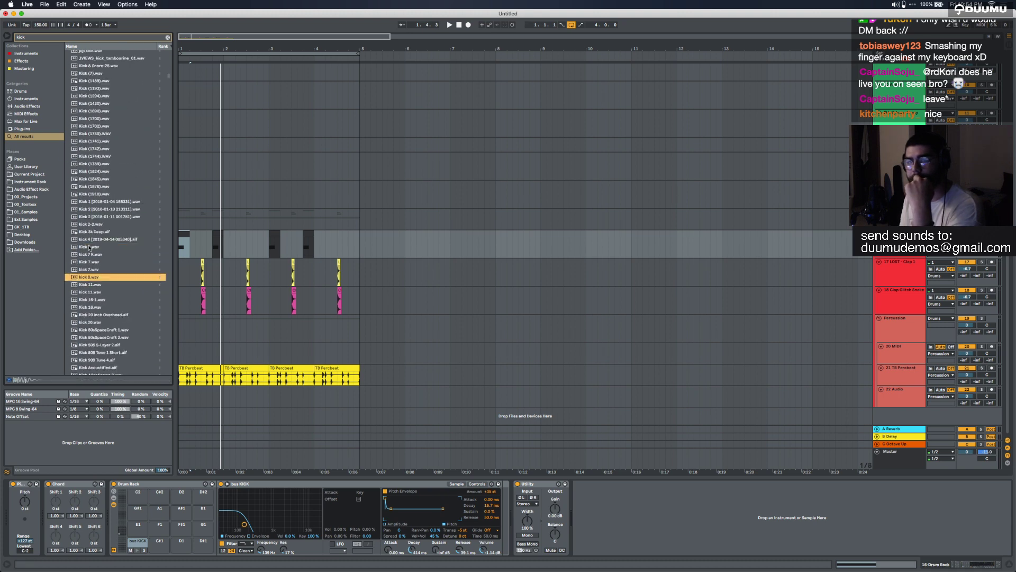
key("Down")
key("Down")
key("Down")
key("Down")
key("Down")
key("Down")
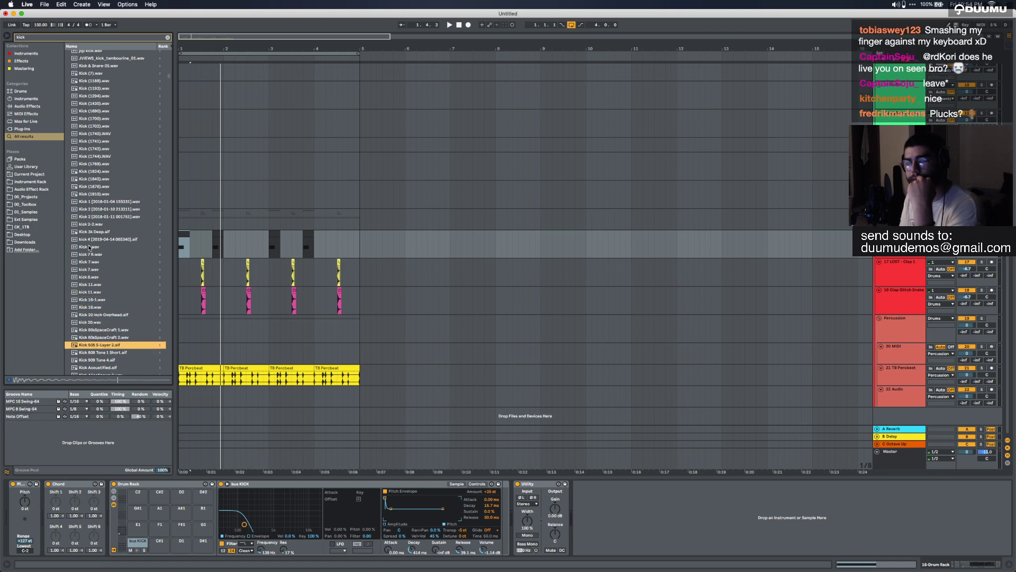
key("Down")
key("Down")
key("Down")
key("Down")
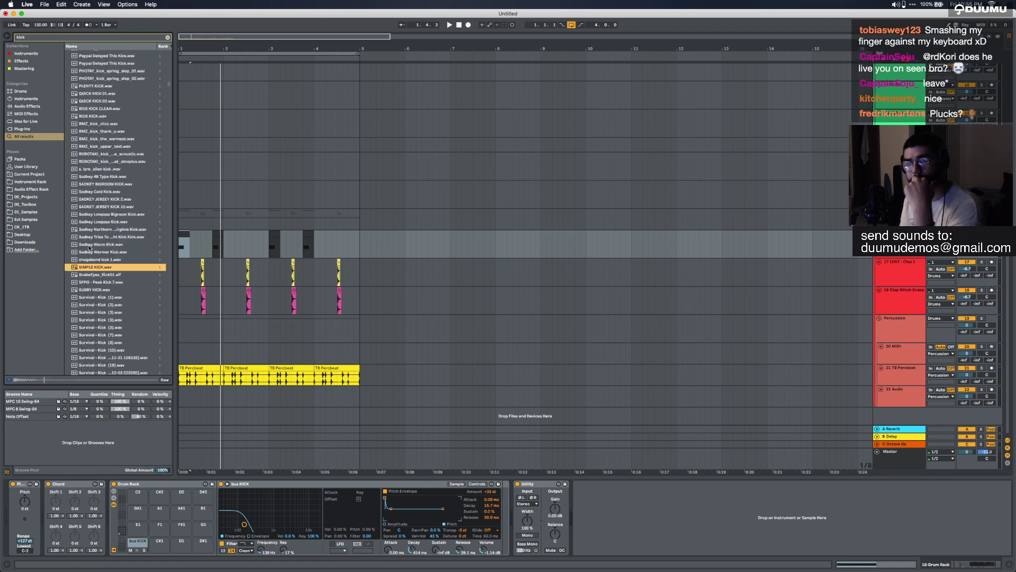
key("Up")
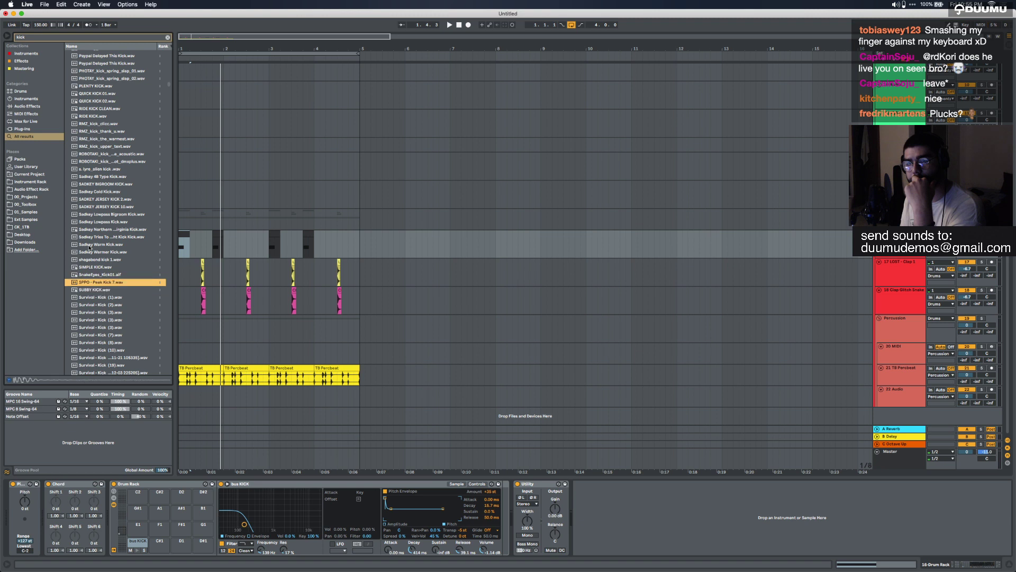
- Load SPPO - Peak Kick 7 onto pad C1 in Classic mode with volume raised to -7.43 dB
left_click_drag(102, 284, 136, 545)
key("space")
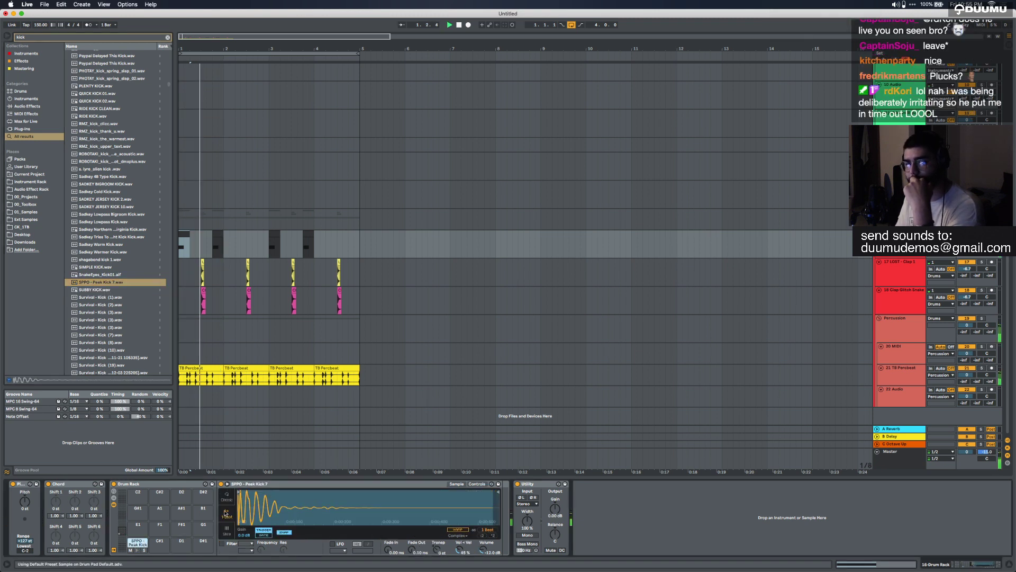
left_click(227, 496)
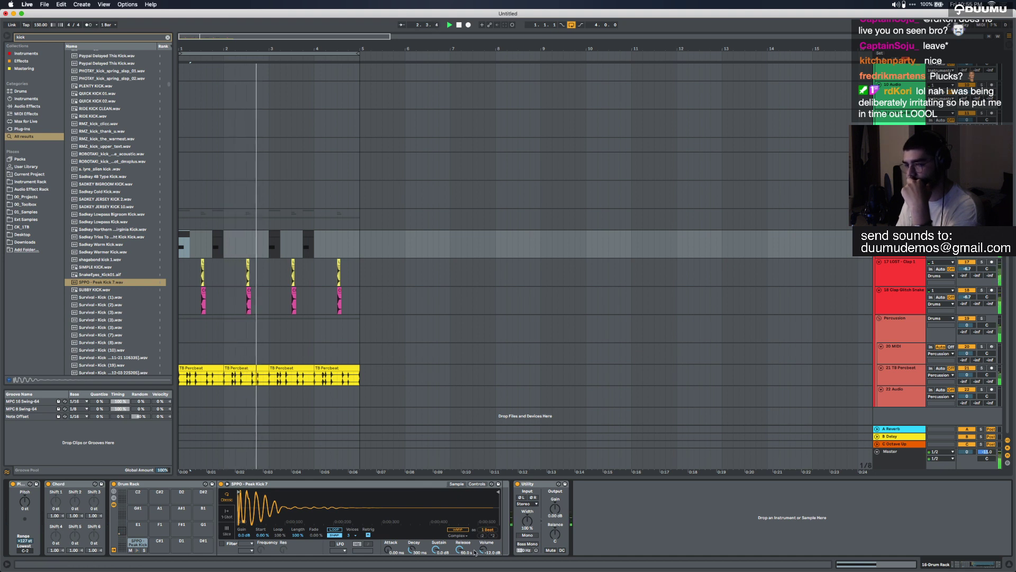
left_click_drag(482, 552, 482, 549)
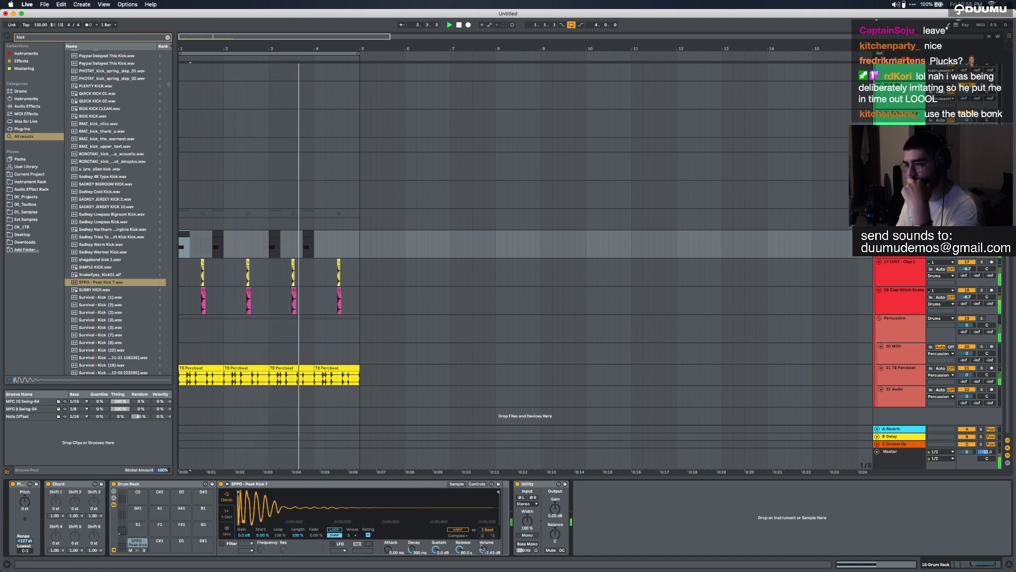
left_click(477, 483)
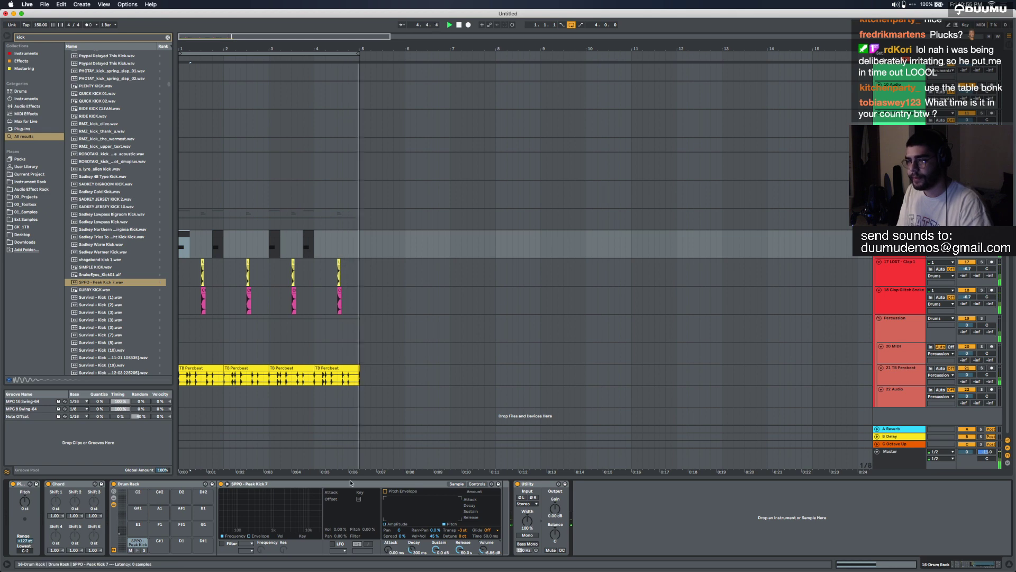
- Hide the device area, play the arrangement, and select 1.3.1 to 1.3.3 in the TB Percbeat clip
key("super+alt+l")
left_click(202, 464)
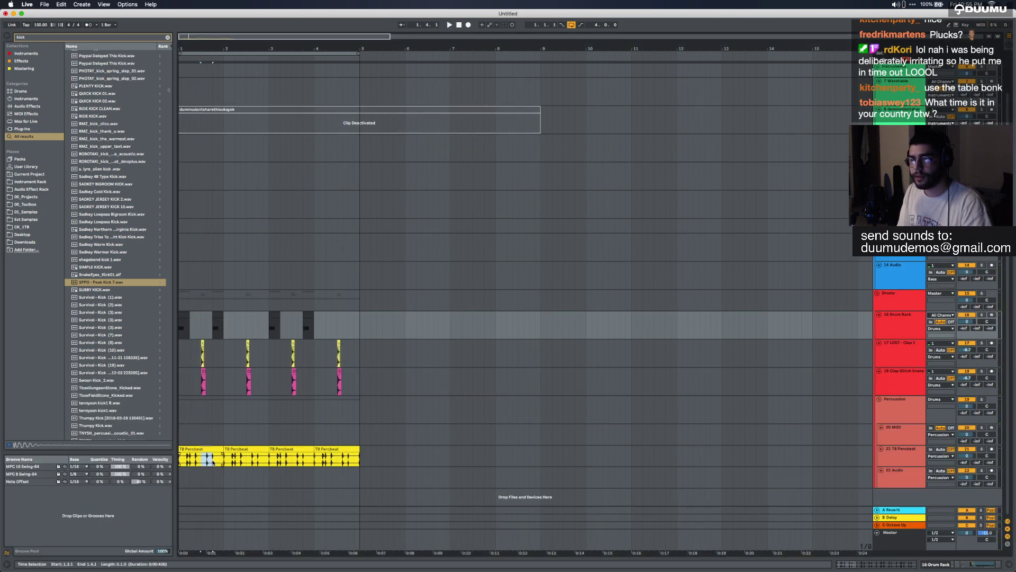
left_click(212, 462)
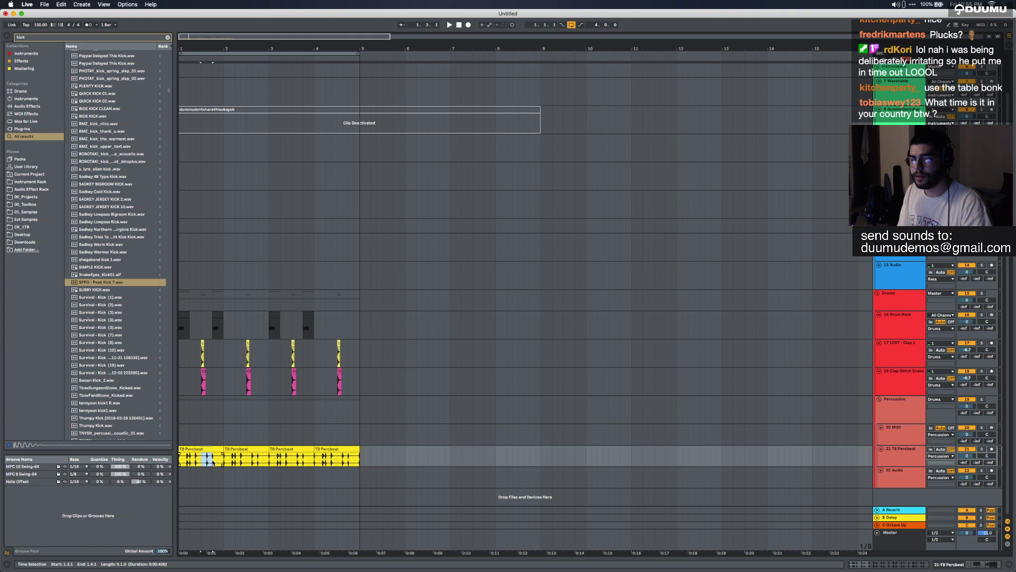
left_click(217, 313)
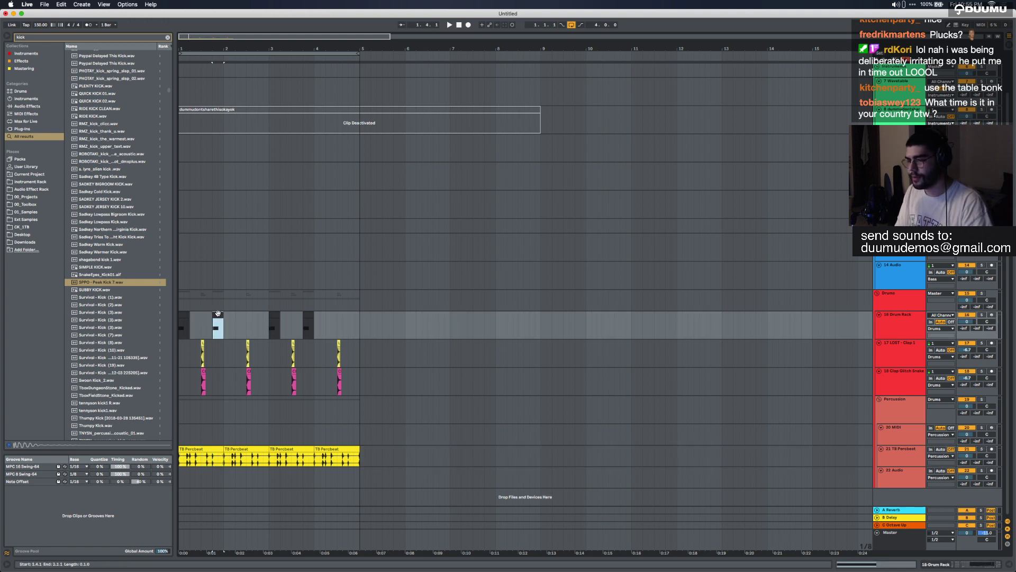
key("space")
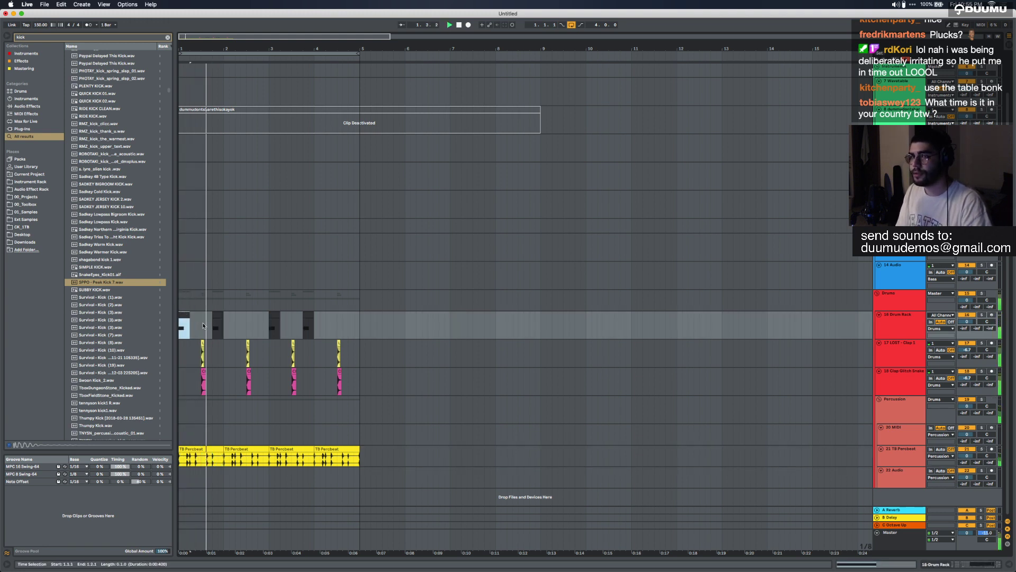
key("space")
left_click_drag(203, 461, 207, 461)
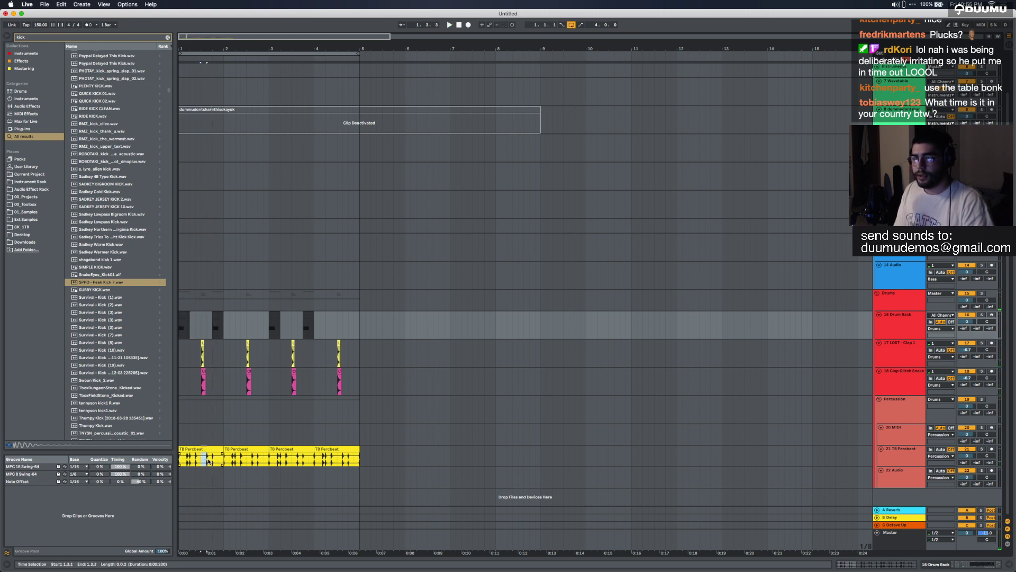
left_click(210, 460)
scroll(206, 461, "up", 5)
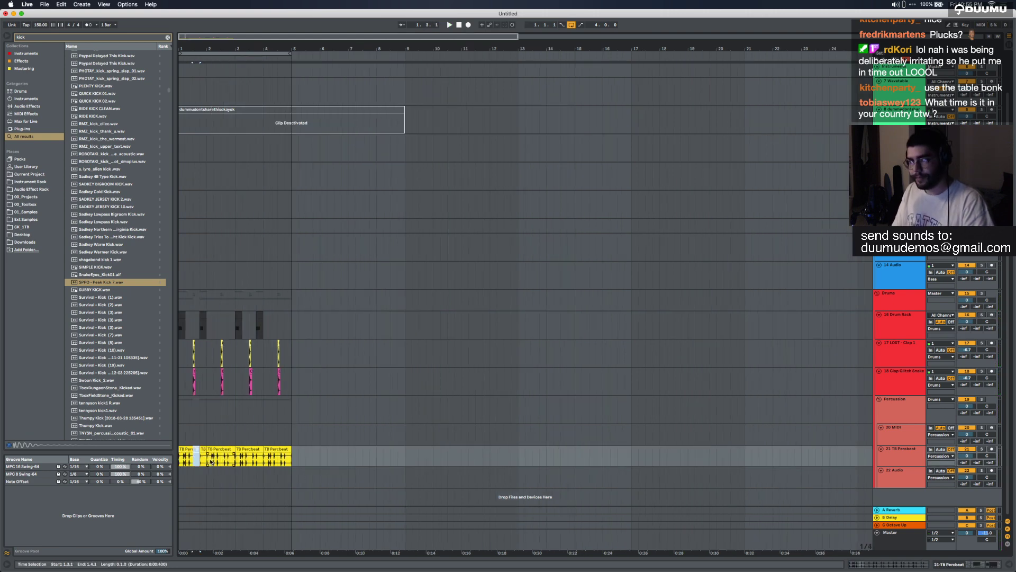
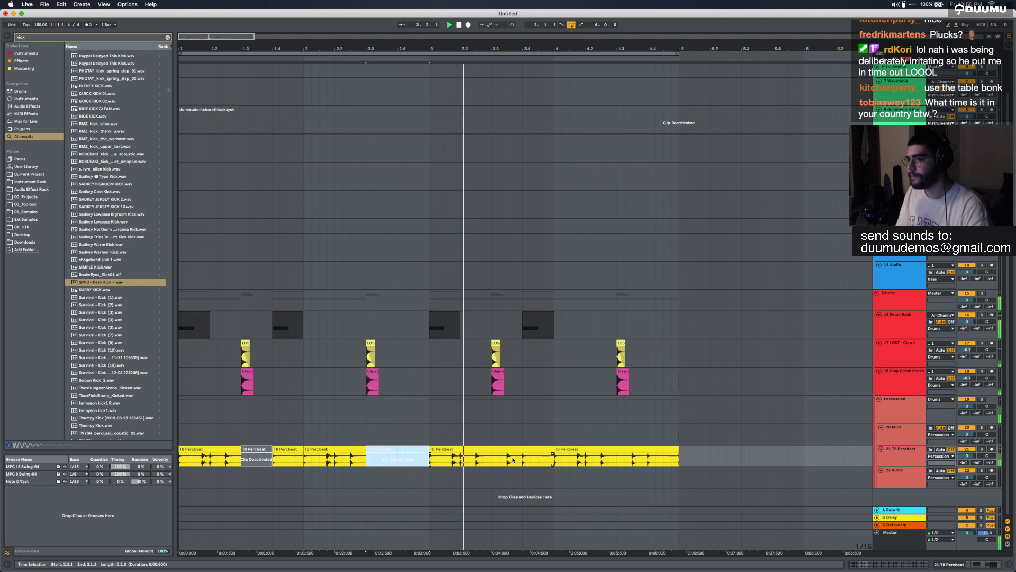
- Play back the drum clips from bar 1, then zoom the arrangement out
key("space")
left_click(496, 464)
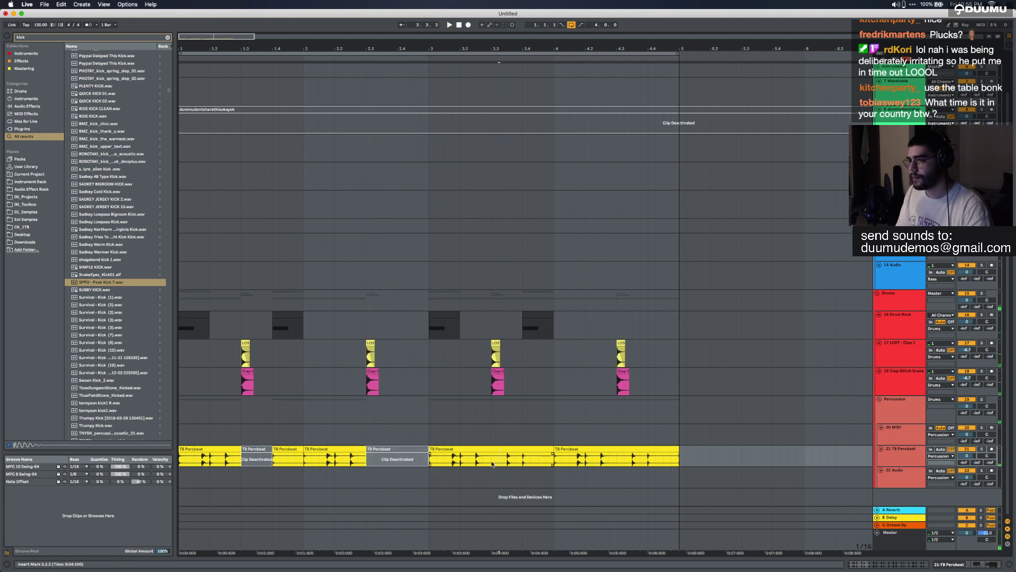
left_click(198, 318)
key("space")
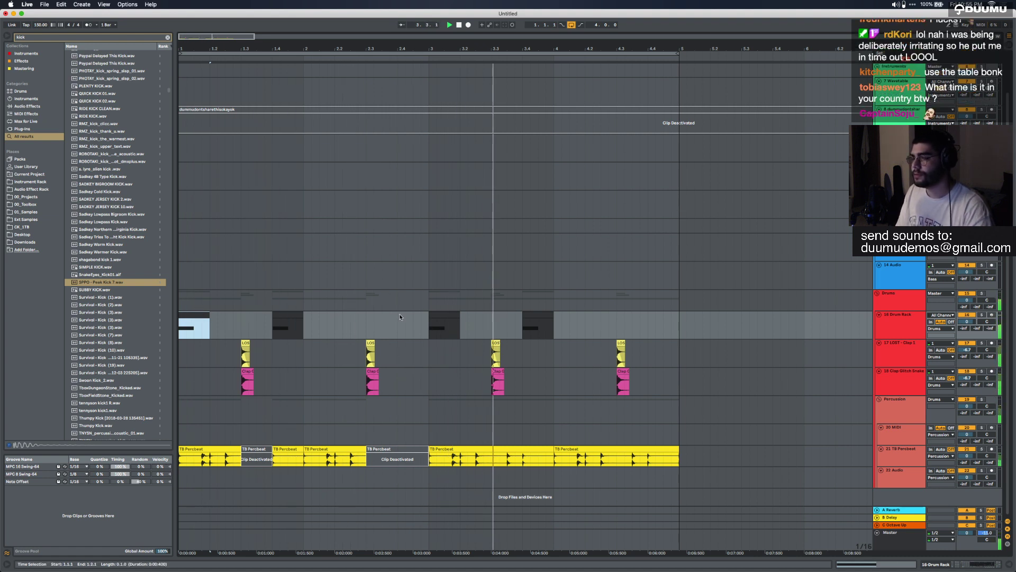
key("space")
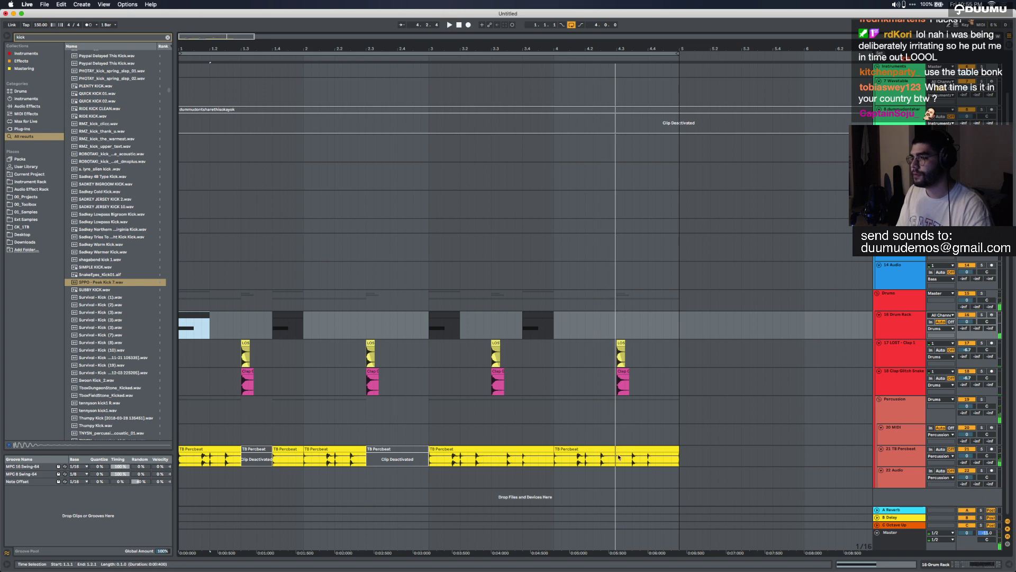
left_click_drag(616, 456, 679, 456)
key("minus")
key("minus")
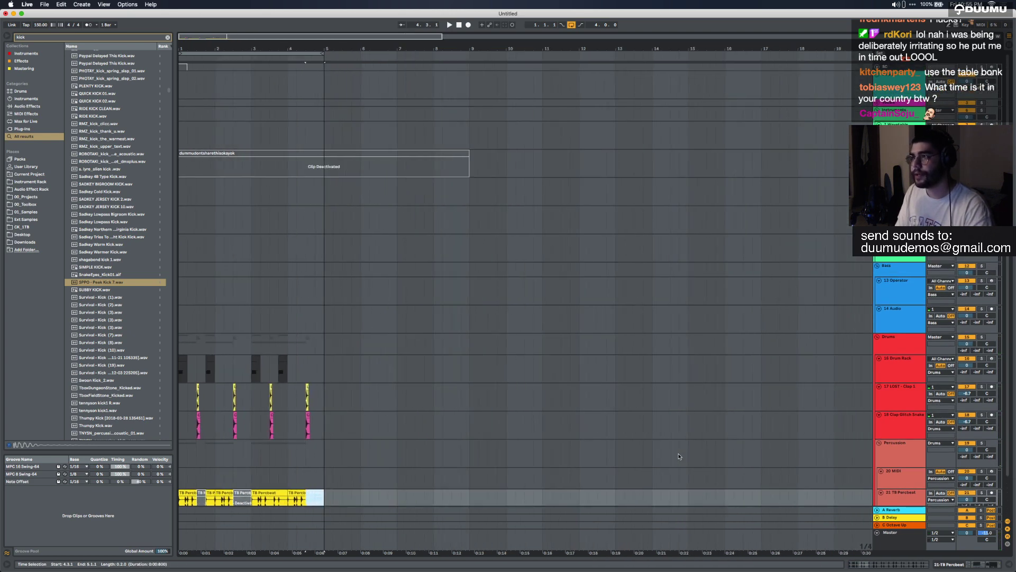
- Preview the Downloads samples and drop KidswasteCollection_110_ARP_F#.wav onto a new arrangement track
left_click(17, 241)
left_click(167, 37)
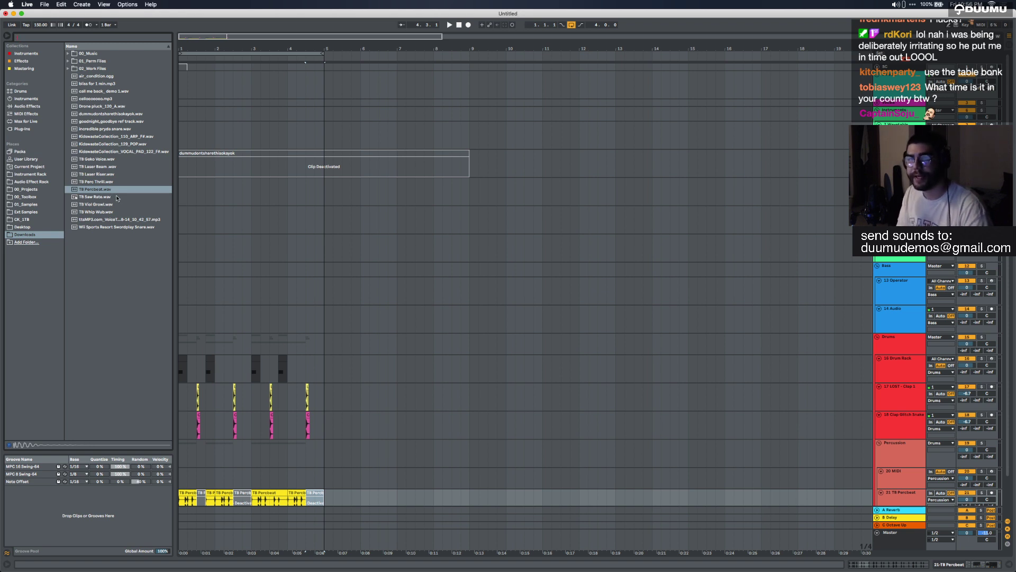
left_click(99, 144)
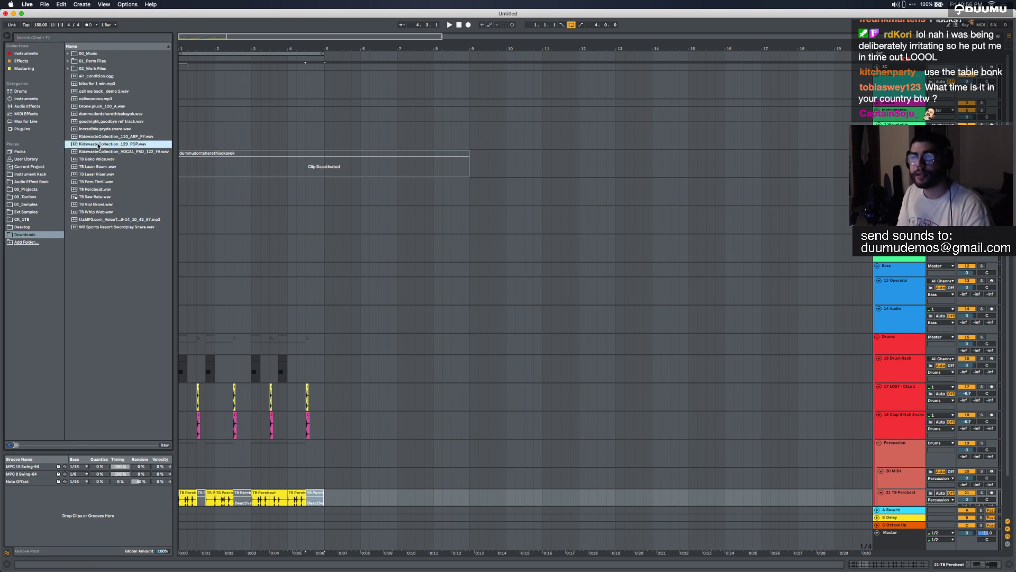
left_click(99, 137)
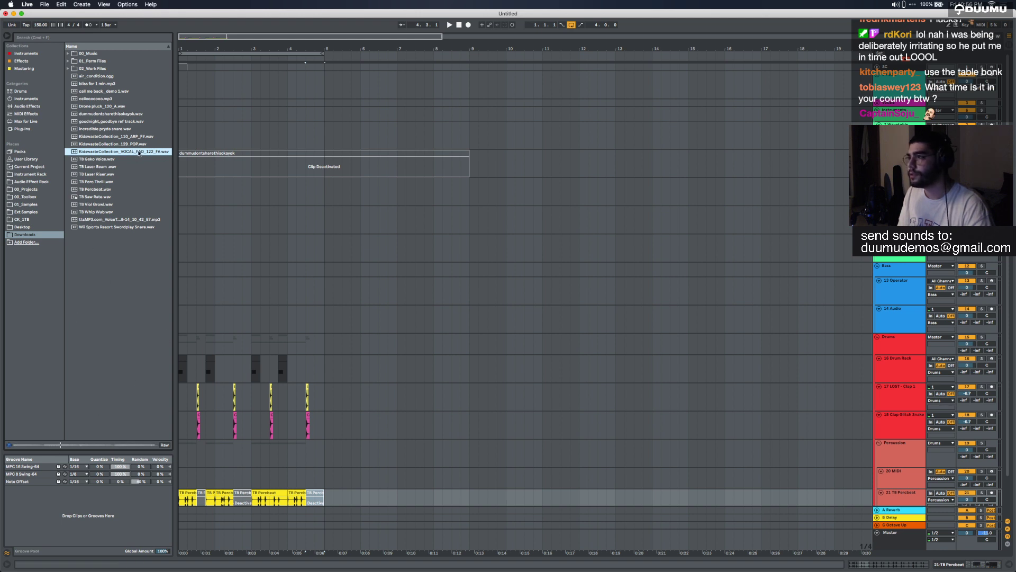
left_click_drag(126, 139, 182, 194)
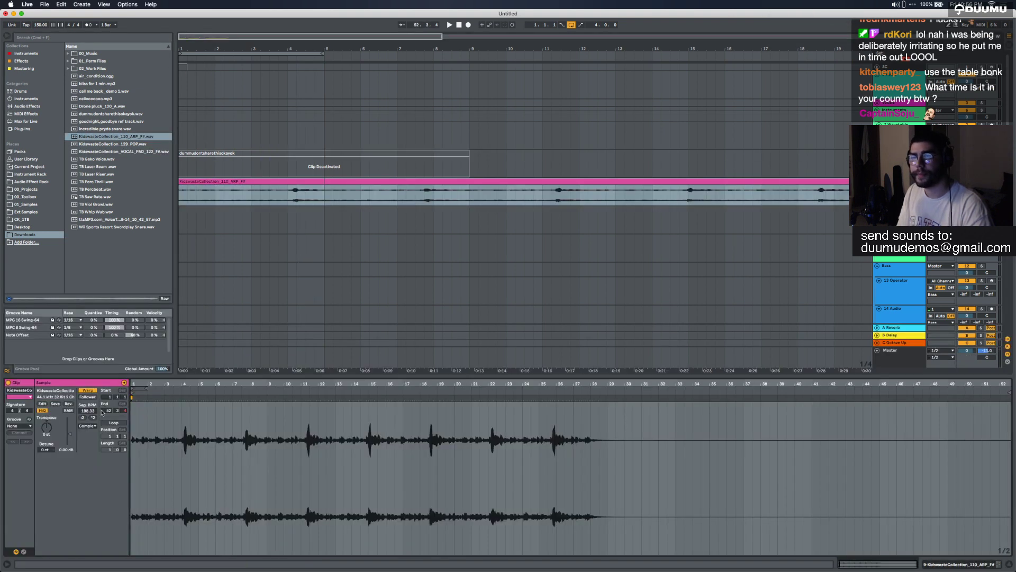
- Unwarp the ARP clip, split it at bar 3 and delete the right part
left_click(84, 390)
key("space")
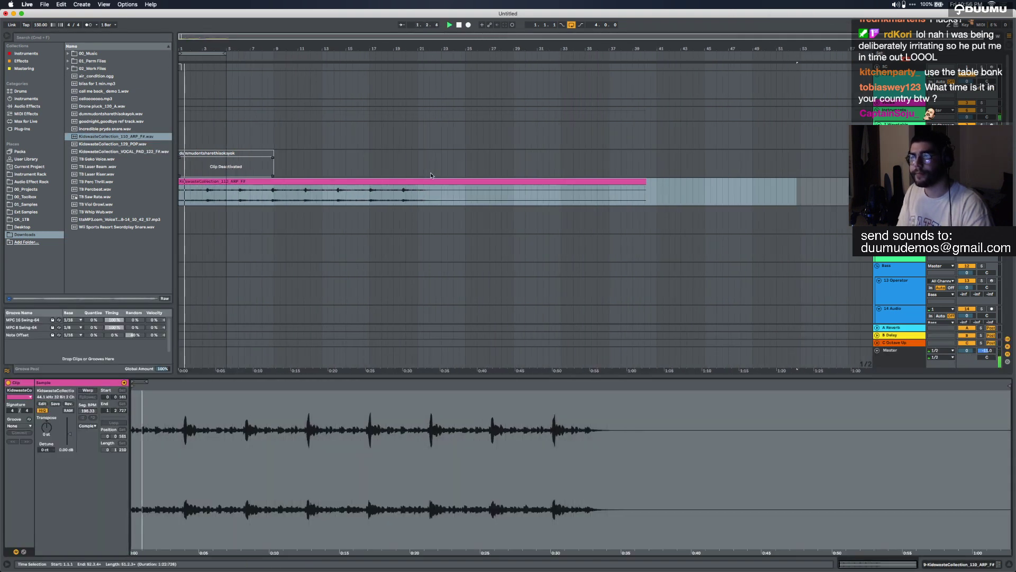
left_click(219, 189)
left_click(158, 466)
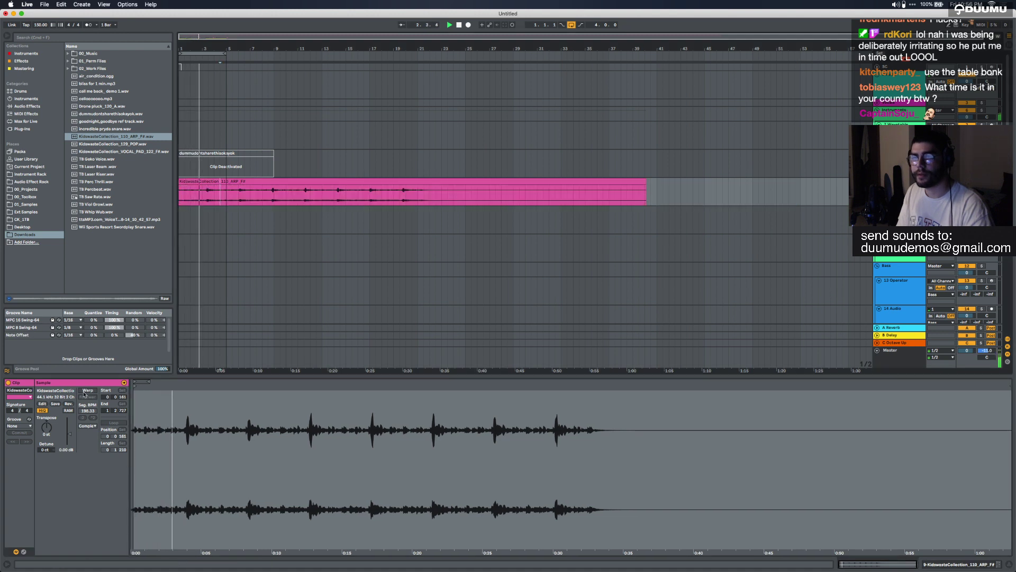
left_click(215, 189)
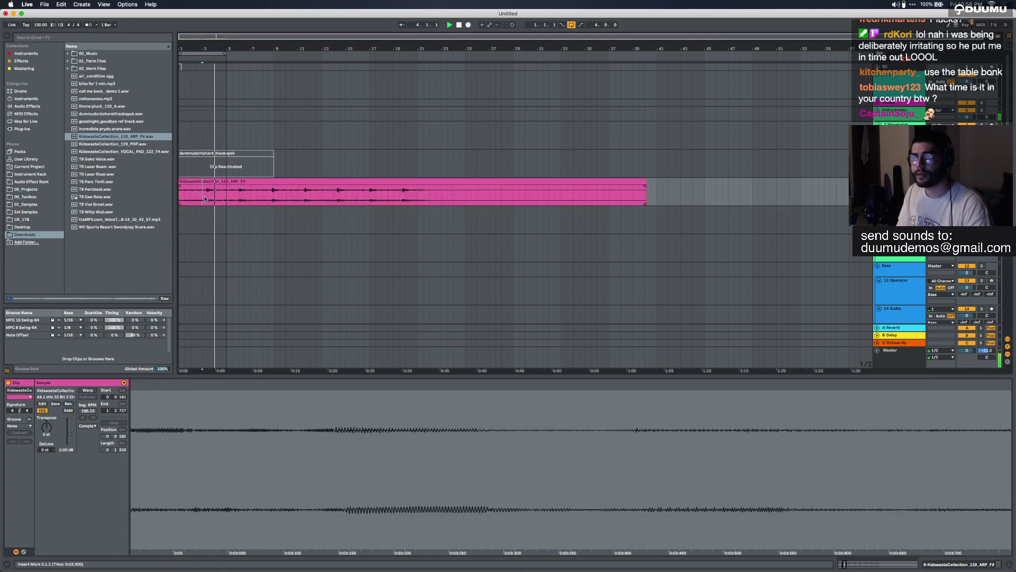
key("cmd+e")
left_click(215, 189)
key("Delete")
- Re-warp the short ARP clip in Beats mode and stretch it to eight bars
left_click(188, 183)
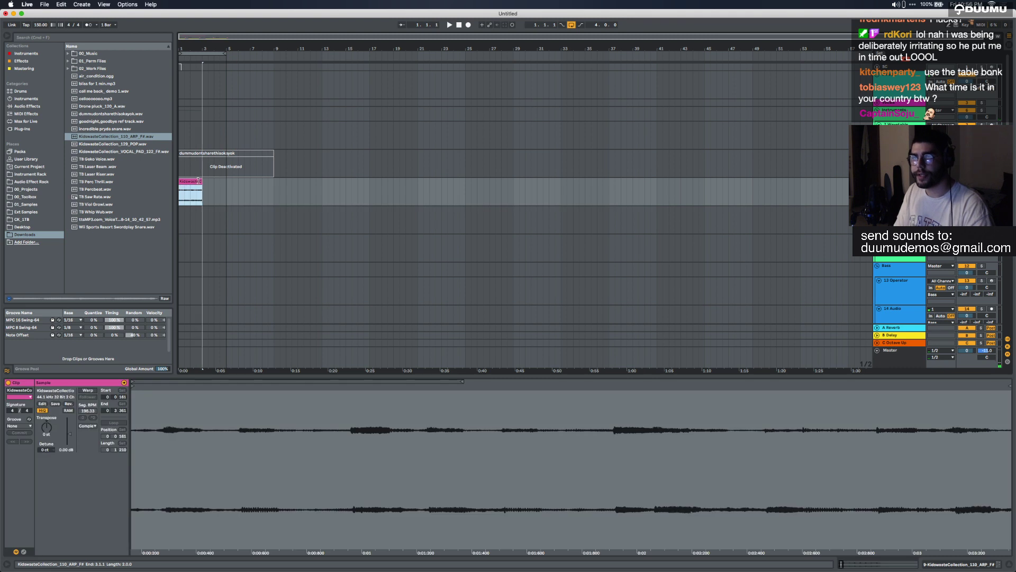
left_click(87, 391)
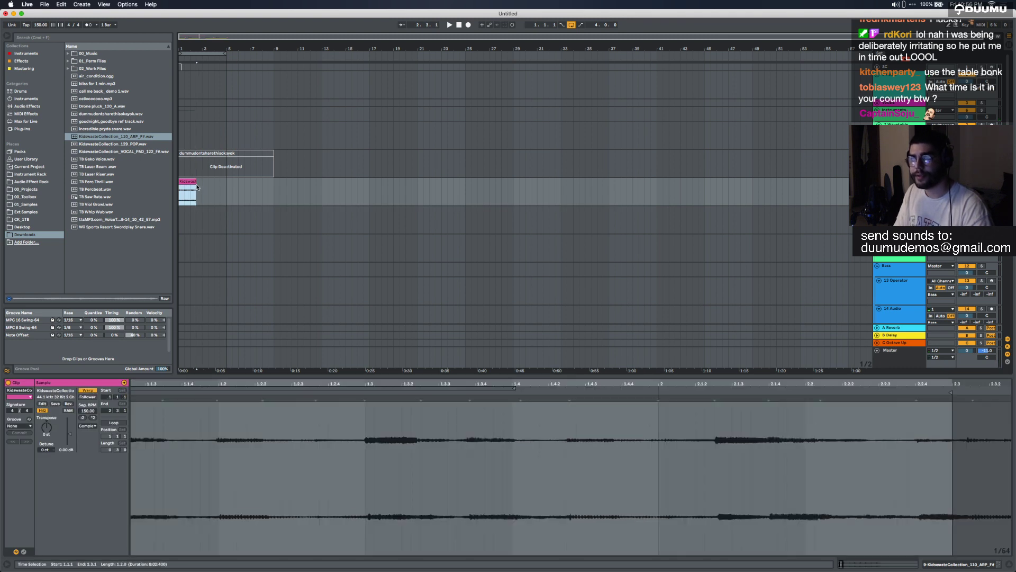
left_click_drag(207, 181, 270, 182)
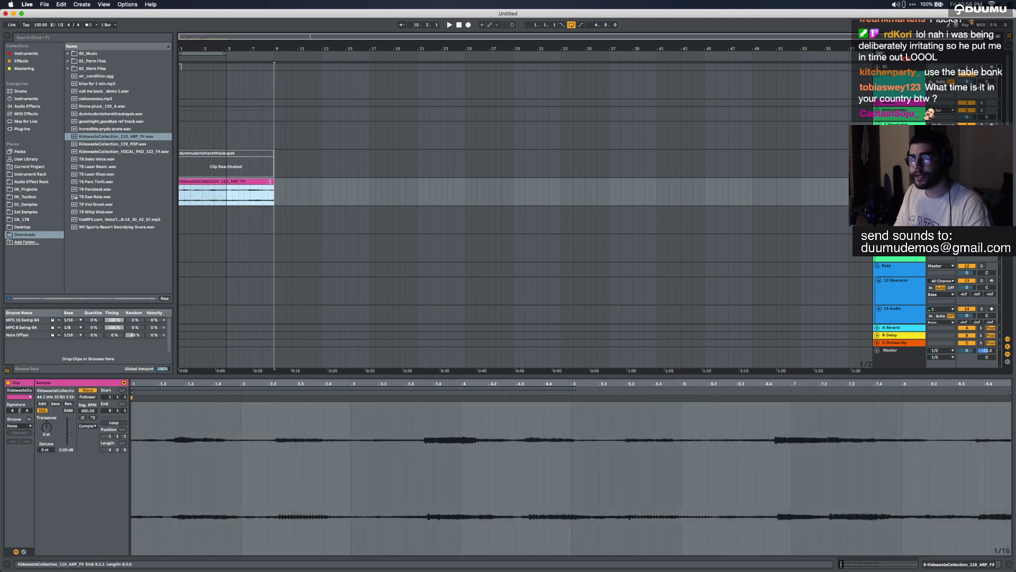
left_click(87, 426)
left_click(86, 427)
key("space")
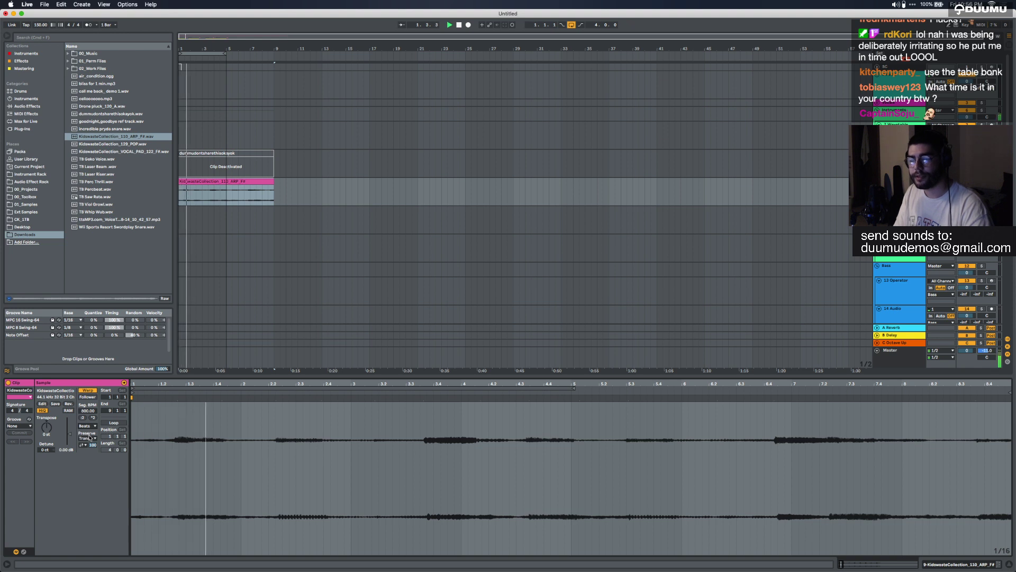
left_click(223, 199)
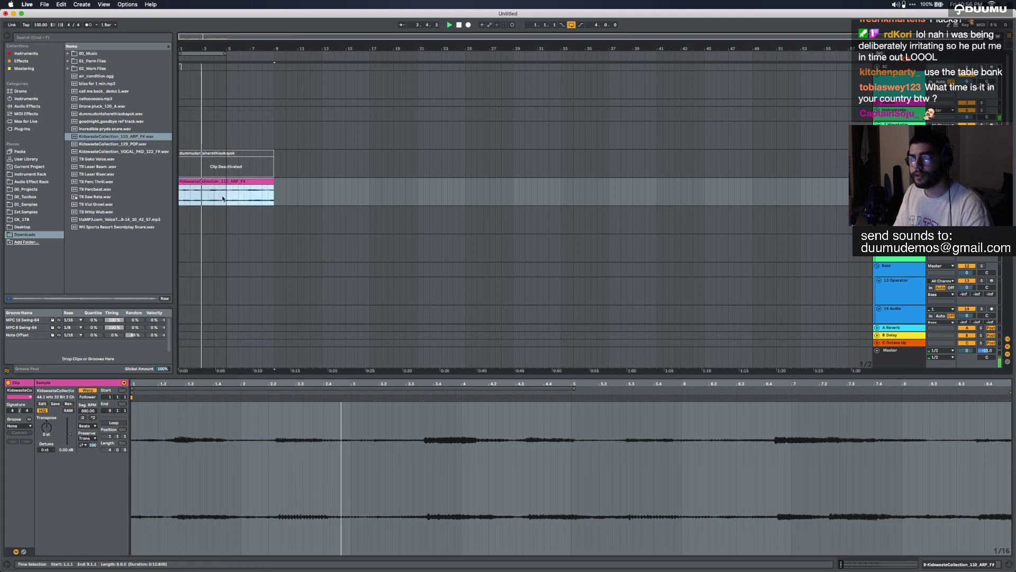
scroll(223, 199, "up", 3)
scroll(225, 199, "down", 5)
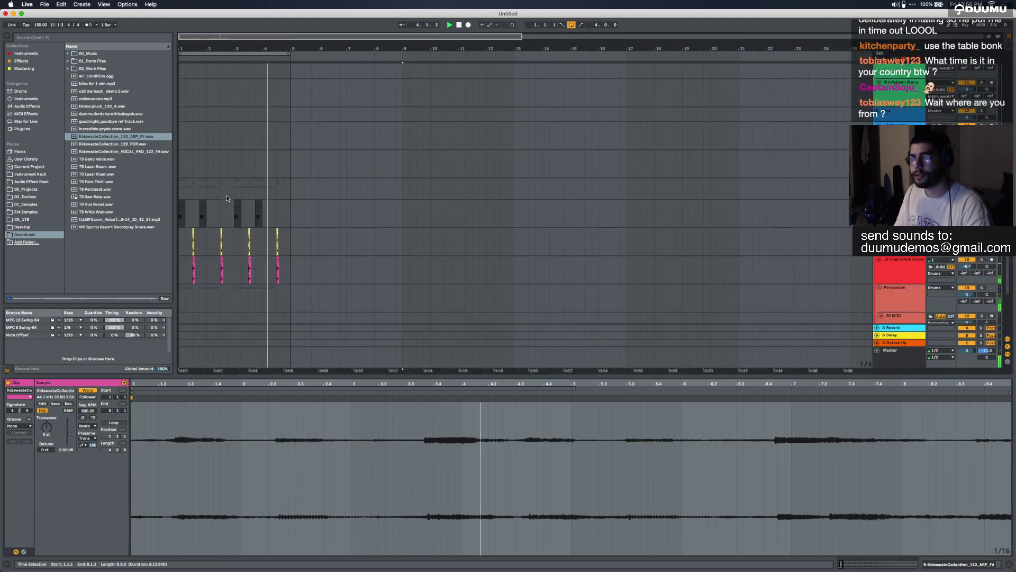
- Duplicate the bars 1–5 drum clips into bars 5–9
key("super+a")
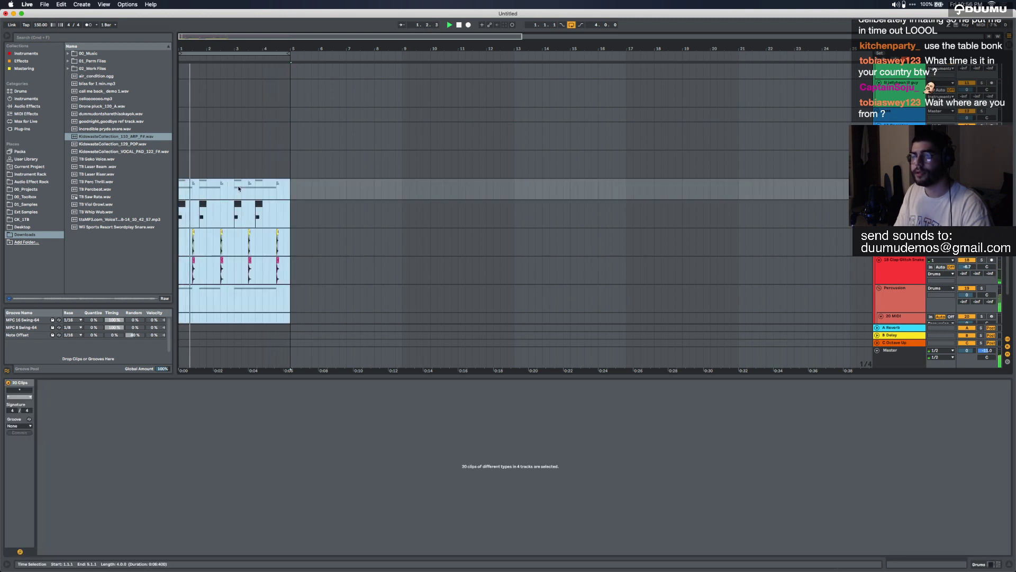
key("super+d")
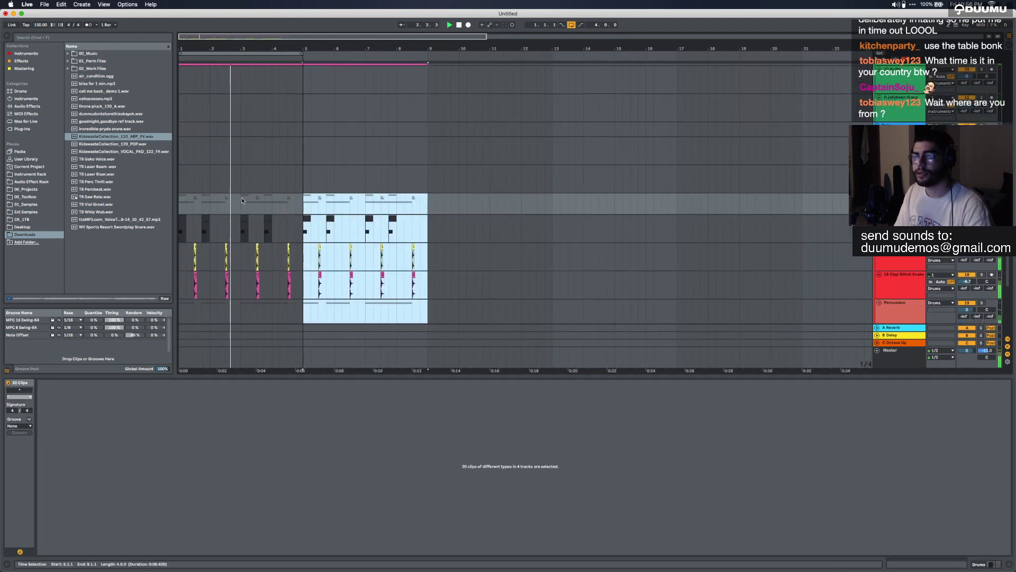
key("super+a")
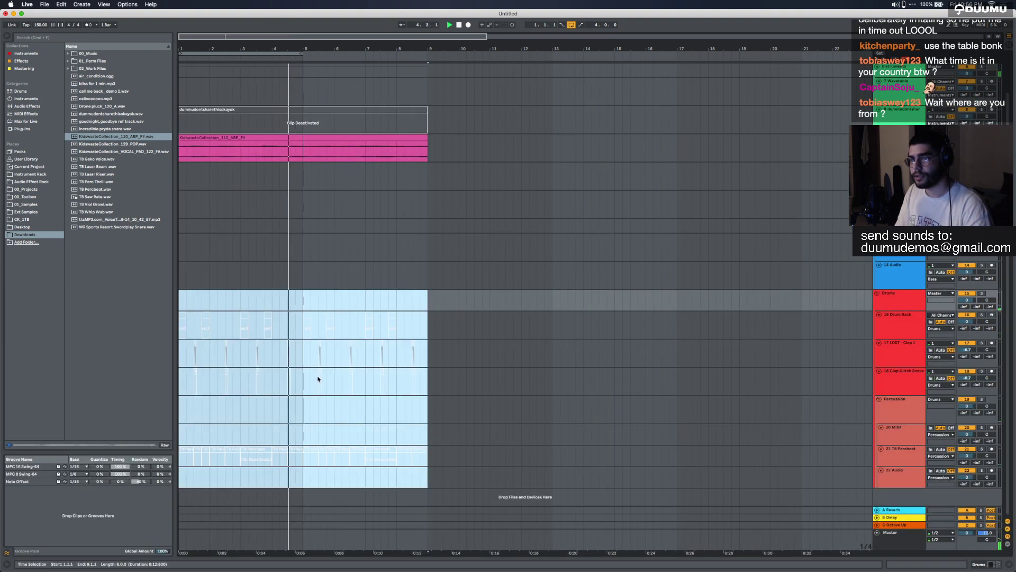
- Drop KidswasteCollection_VOCAL_PAD_122_F#.wav as a new clip at bar 1 and view its details
double_click(317, 375)
scroll(318, 379, "up", 2)
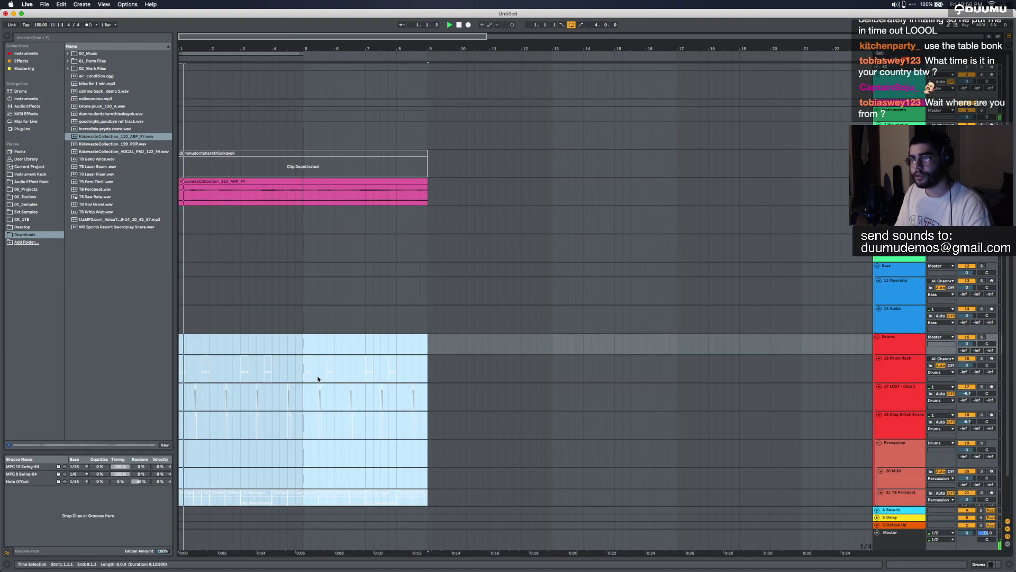
left_click(334, 183)
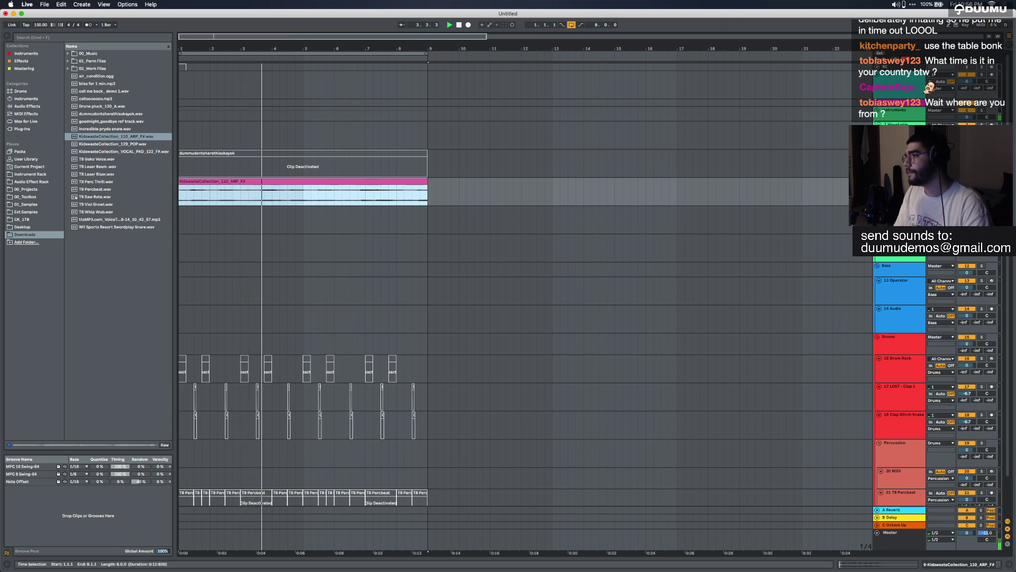
left_click_drag(121, 152, 185, 226)
double_click(185, 226)
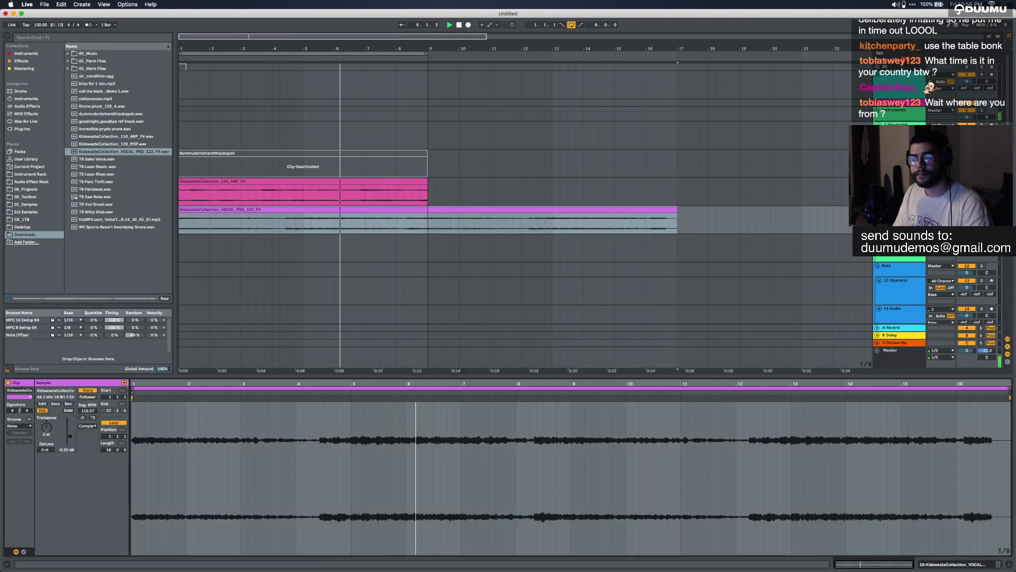
- Raise the vocal pad clip's gain to -11.1 dB
left_click_drag(68, 438, 83, 437)
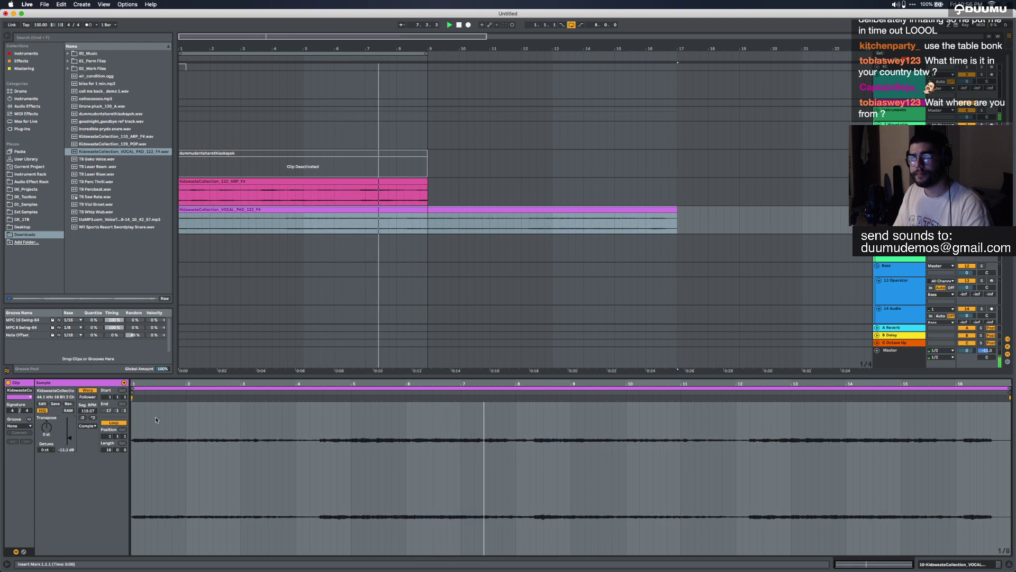
left_click(398, 222)
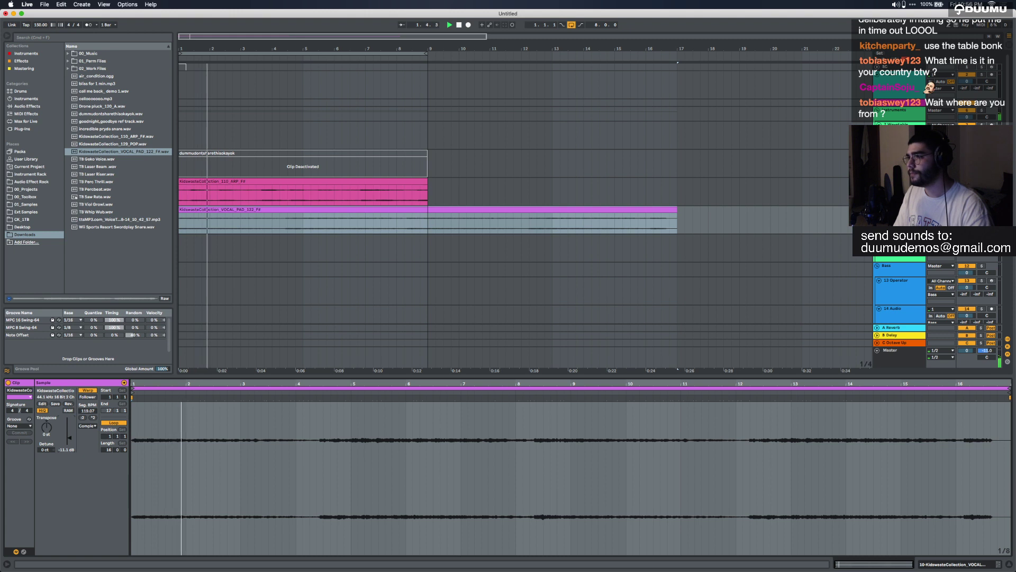
key("Up")
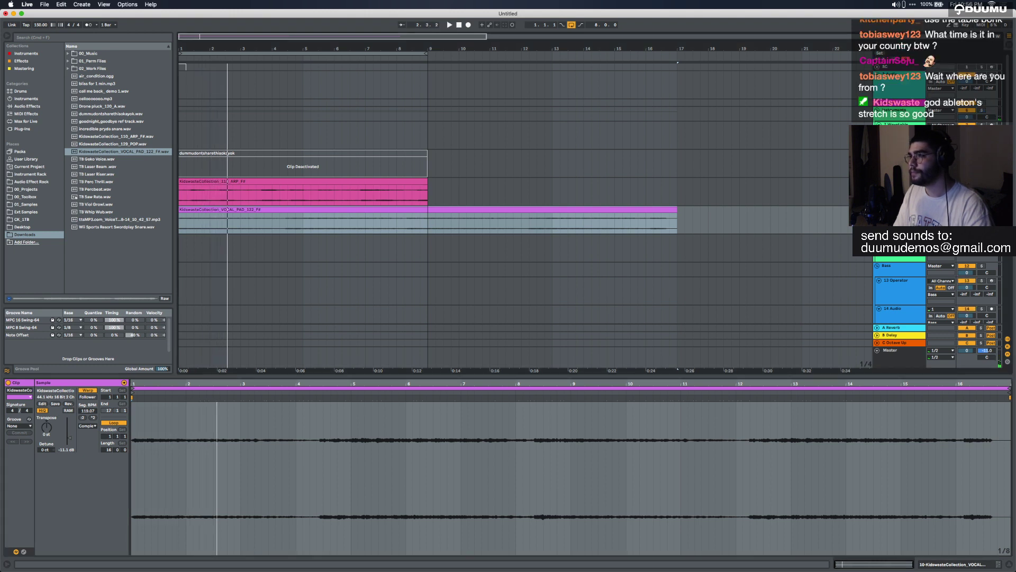
key("Up")
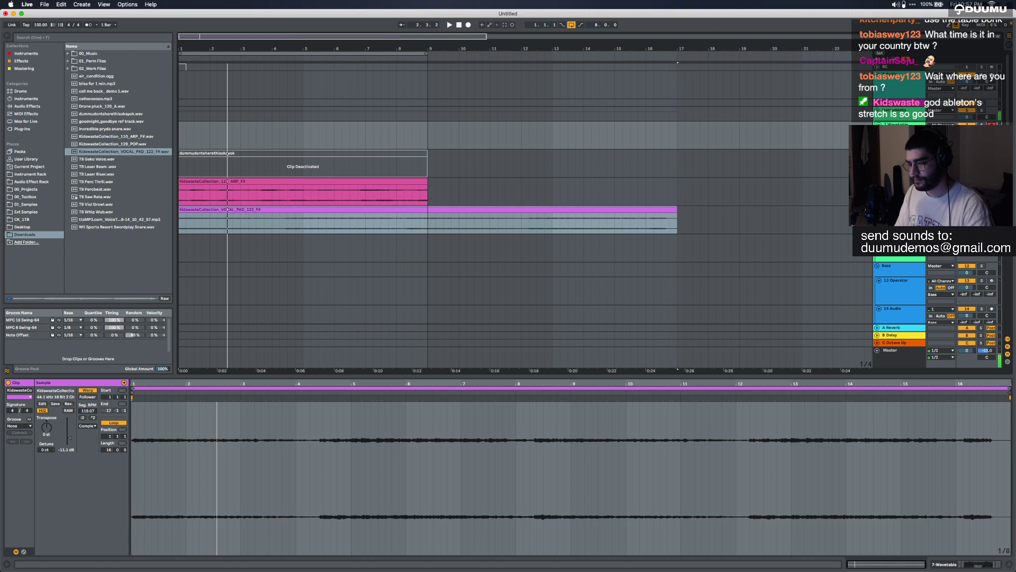
left_click(243, 208)
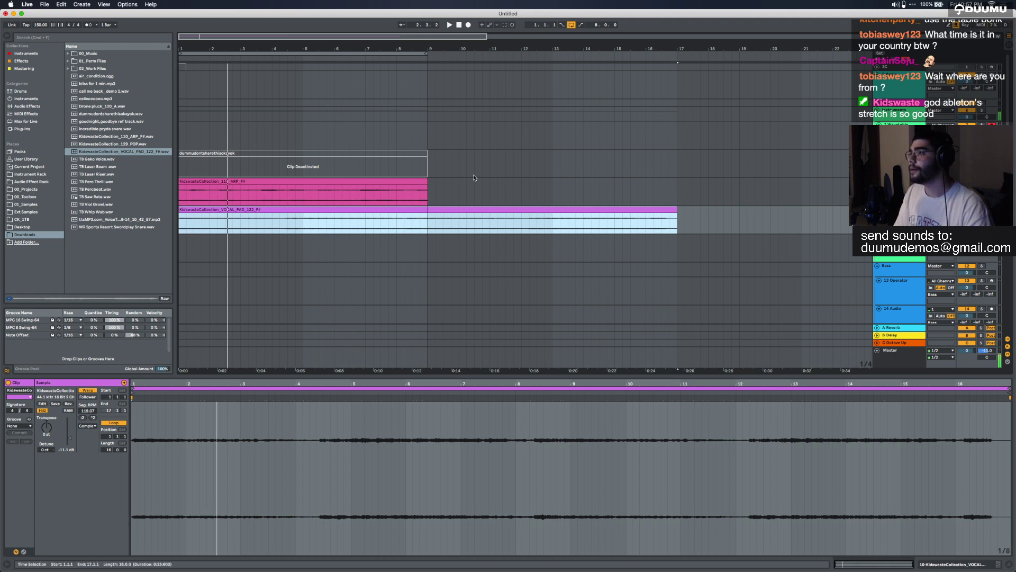
- Create an empty MIDI clip over bars 5–6.75 on 7-Wavetable and audition notes up to F#3
left_click_drag(358, 132, 304, 134)
key("super+shift+m")
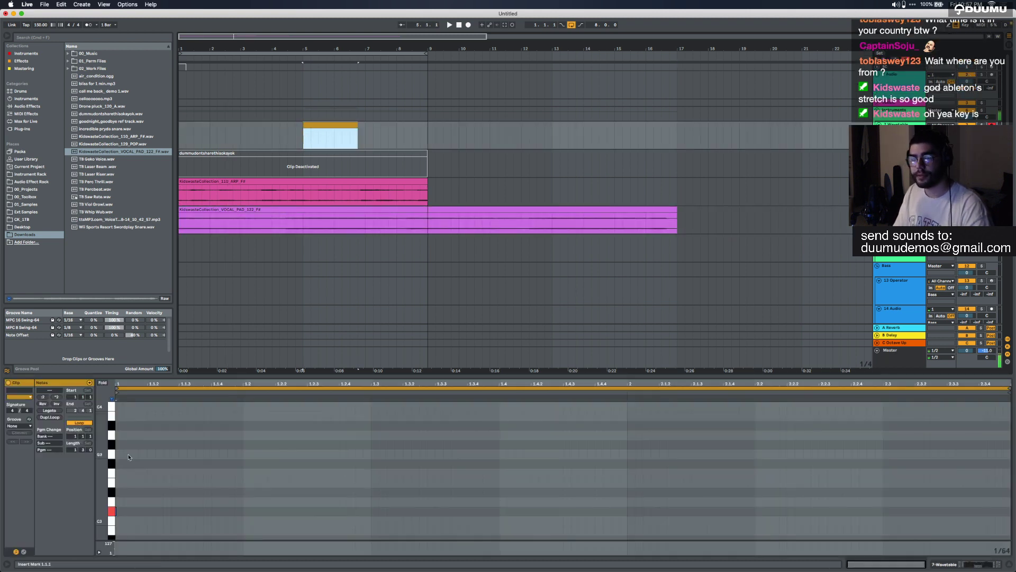
left_click(113, 499)
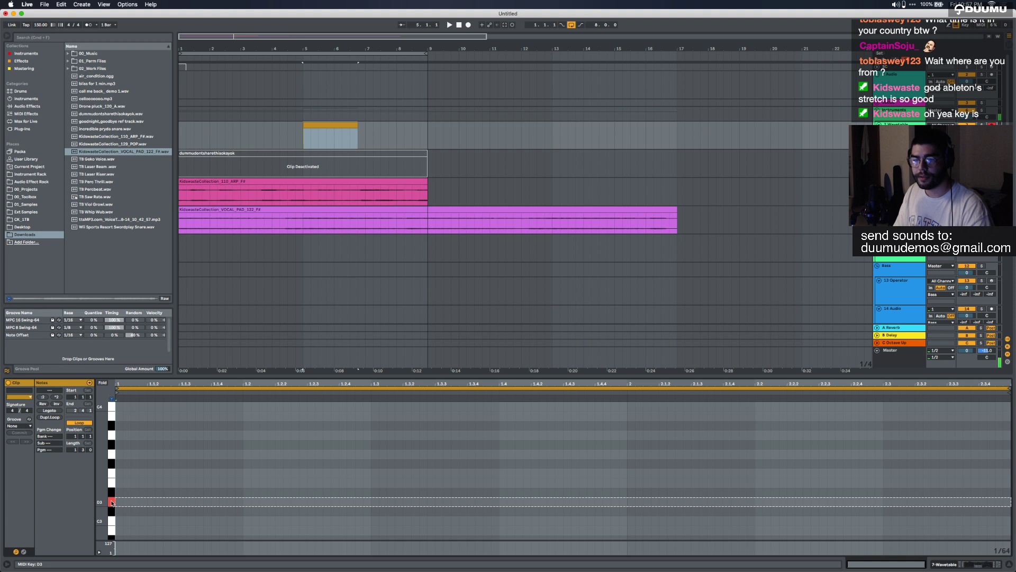
left_click(112, 475)
left_click(111, 464)
left_click(246, 231)
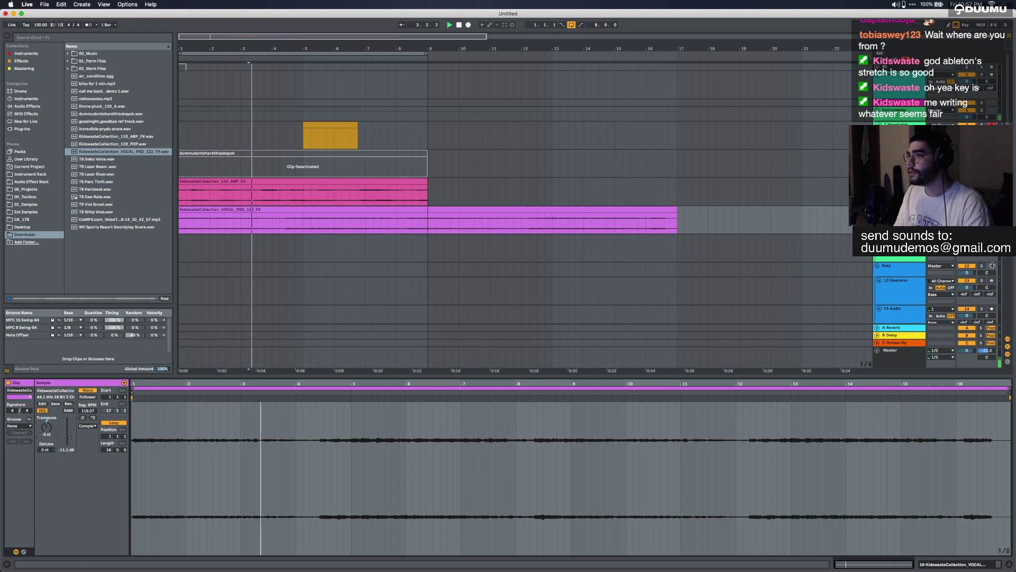
- Boost the vocal pad's gain, stretch the clip longer and switch it to Texture warp mode
left_click_drag(67, 437, 68, 436)
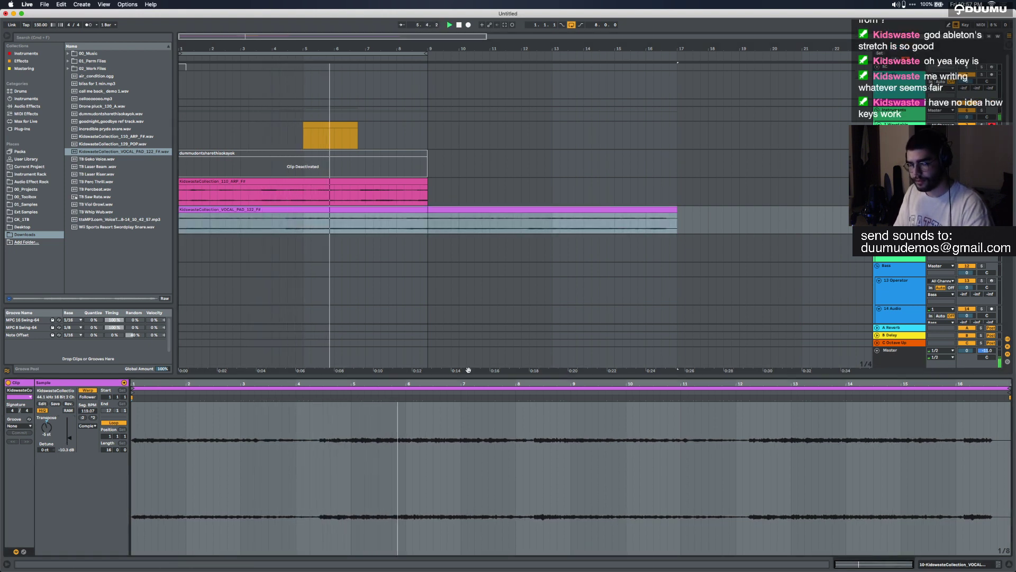
left_click(240, 210)
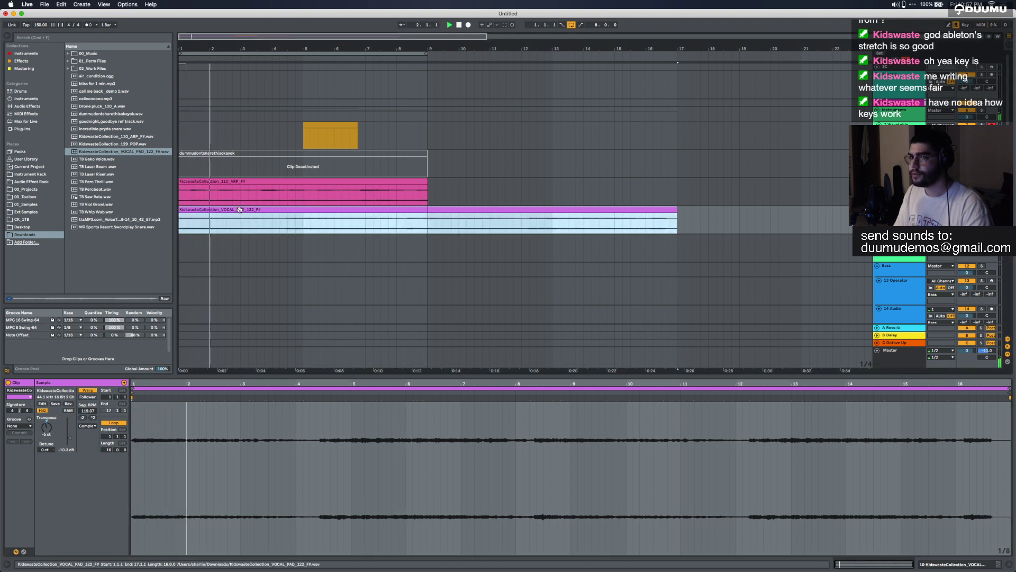
left_click(47, 430)
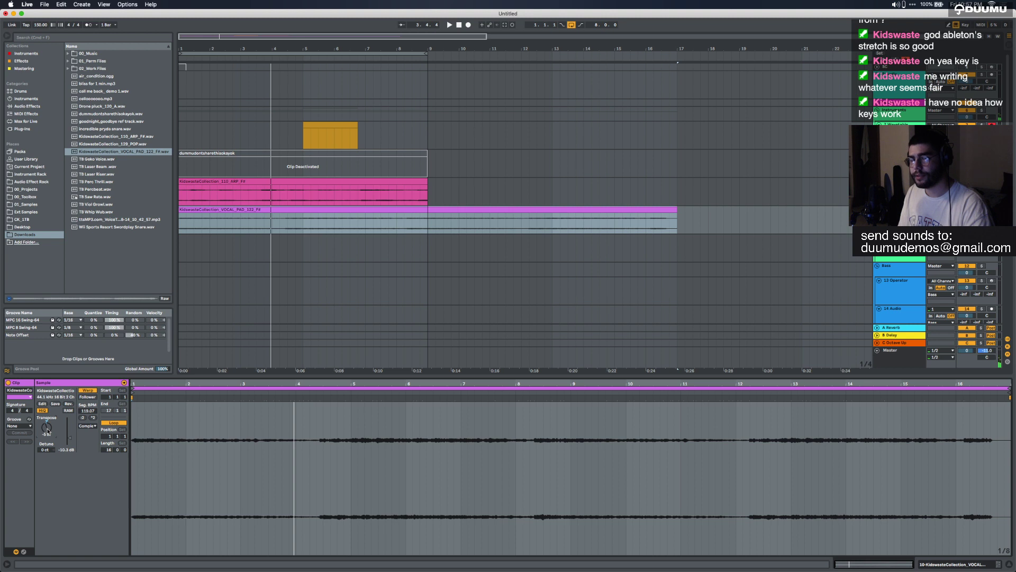
left_click(464, 229)
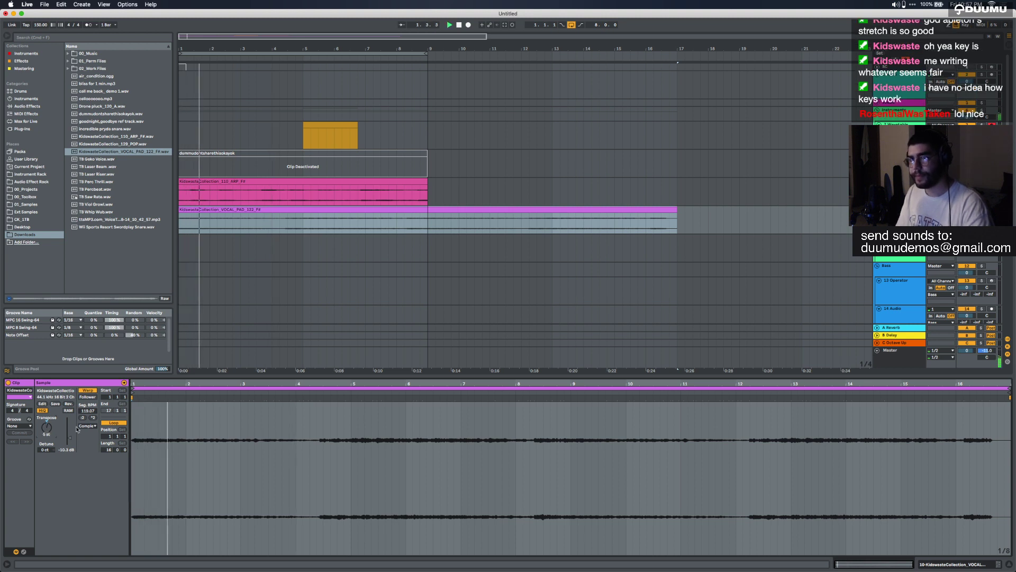
key("minus")
left_click(364, 209)
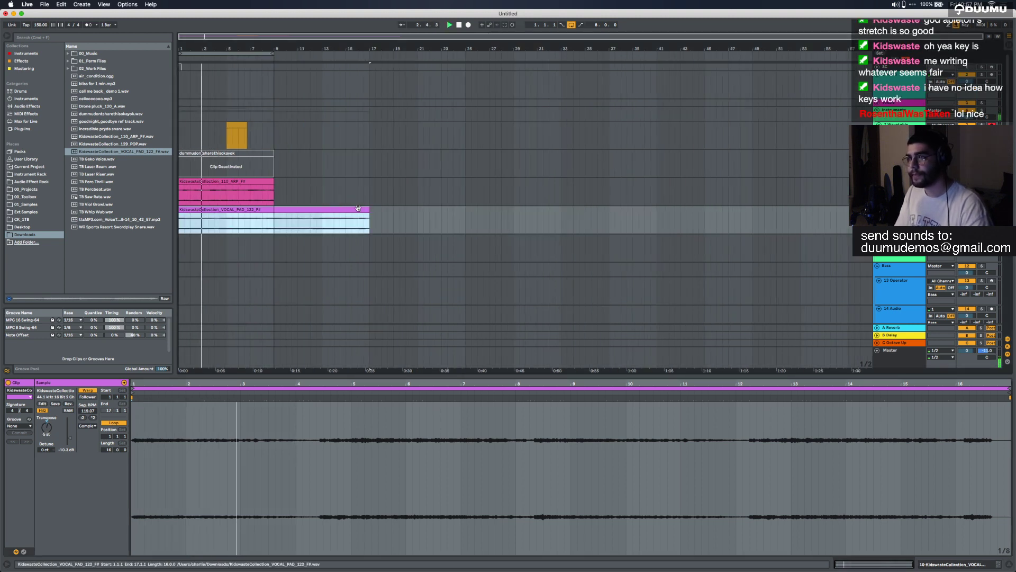
left_click_drag(363, 210, 720, 200)
left_click(88, 426)
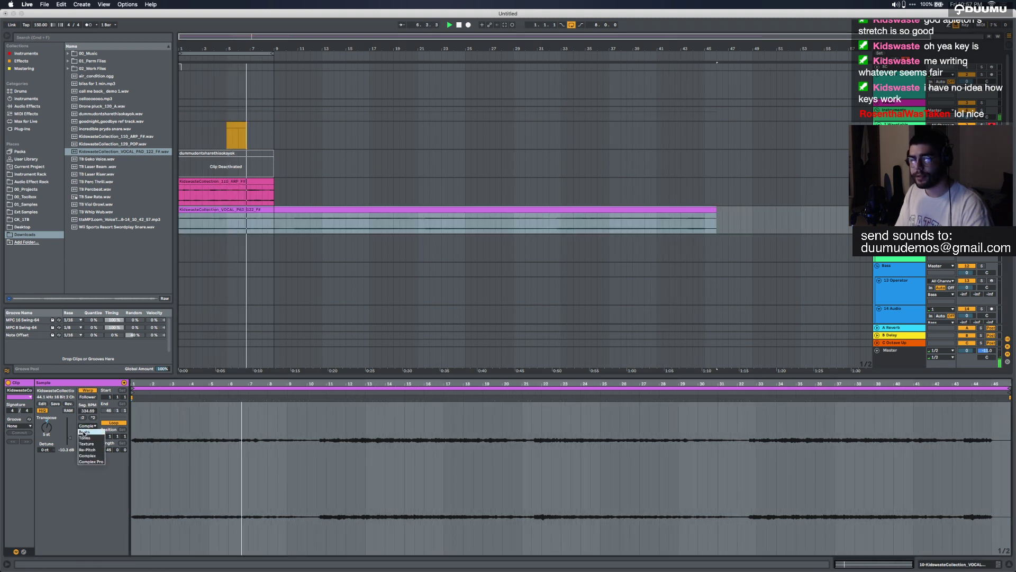
left_click(86, 443)
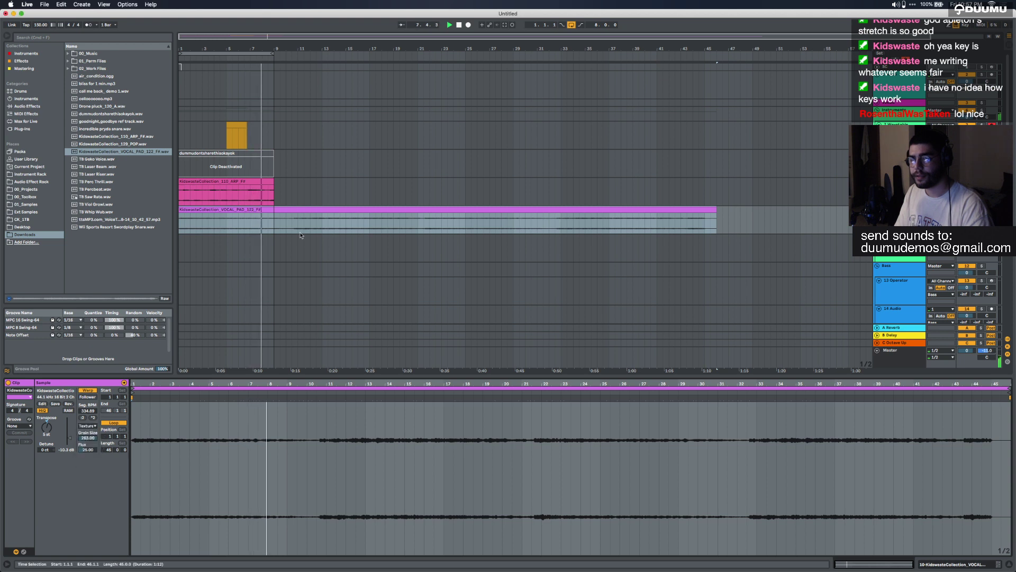
left_click(270, 211)
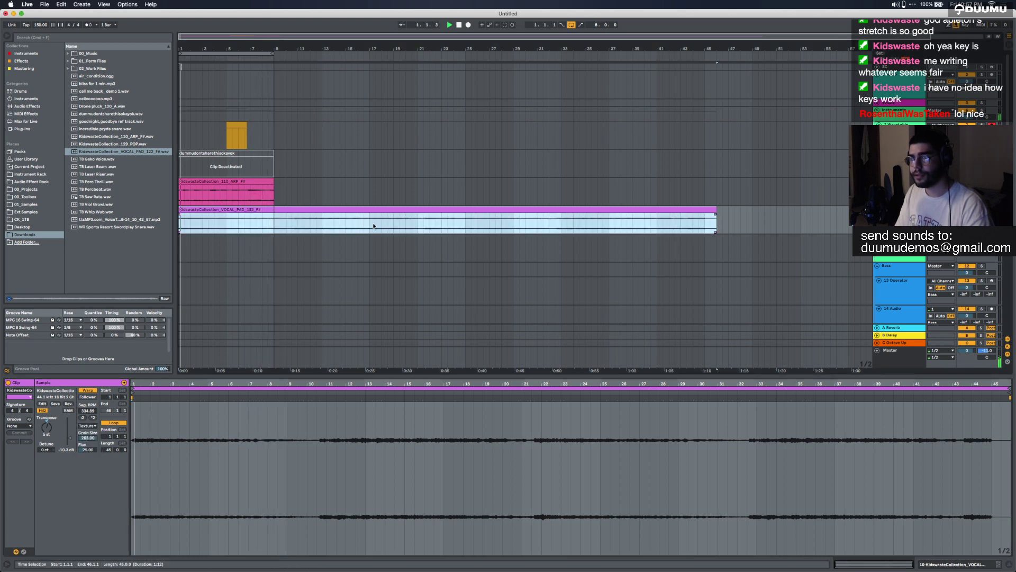
- Lengthen and duplicate the arp clip, and cut the vocal pad past bar 17
left_click_drag(373, 225, 182, 191)
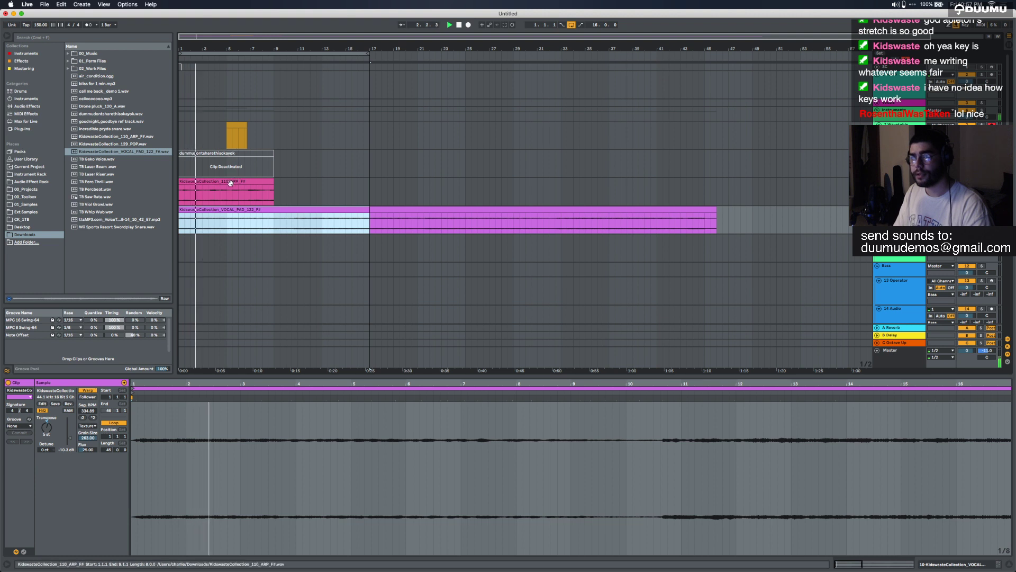
left_click_drag(272, 183, 513, 199)
key("super+d")
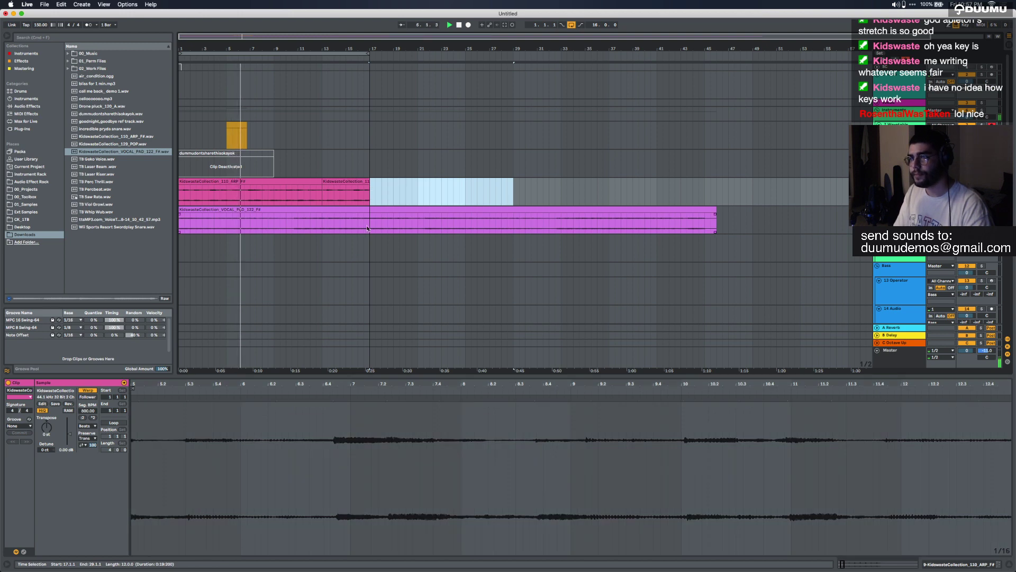
left_click_drag(368, 228, 729, 227)
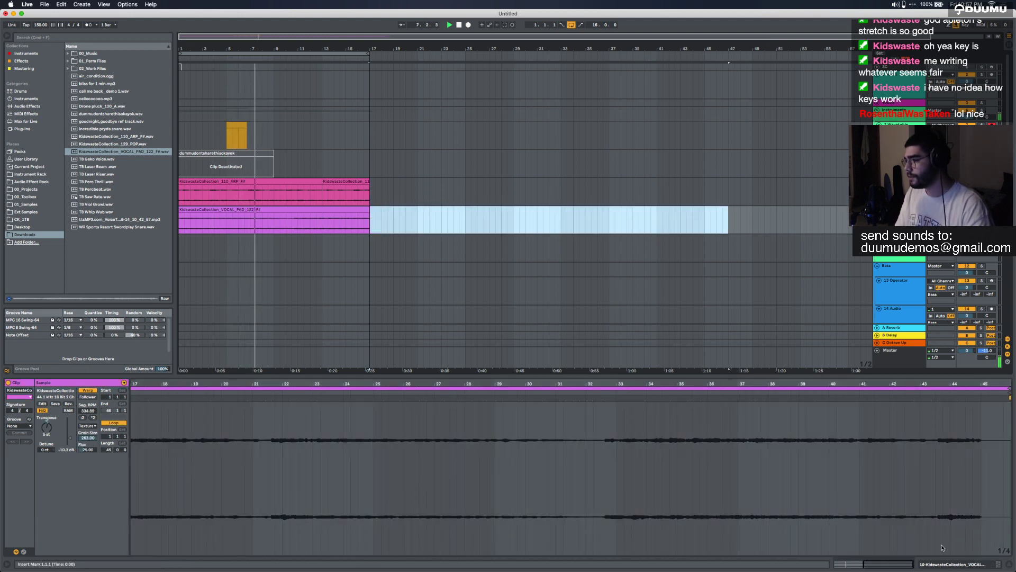
key("shift+Tab")
- Stop playback and select bars 1–9 on the vocal pad, drums and empty MIDI track
scroll(266, 253, "up", 2)
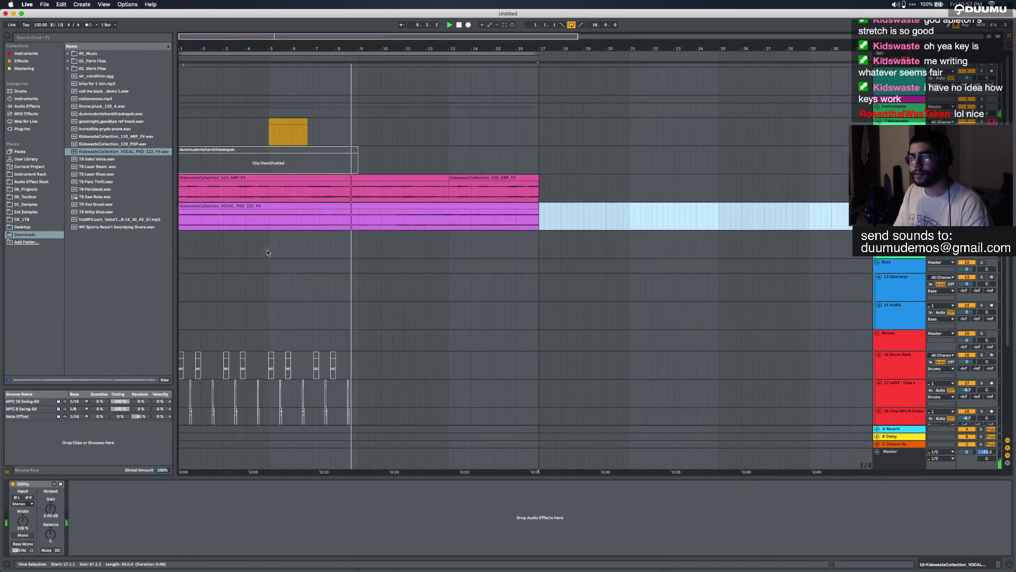
left_click_drag(359, 219, 2, 220)
key("space")
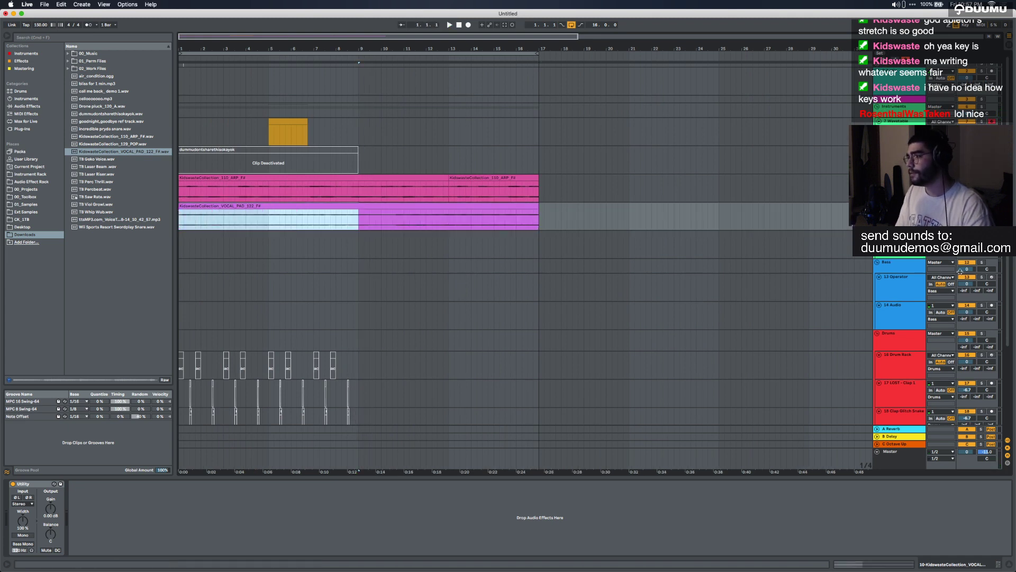
scroll(324, 340, "down", 3)
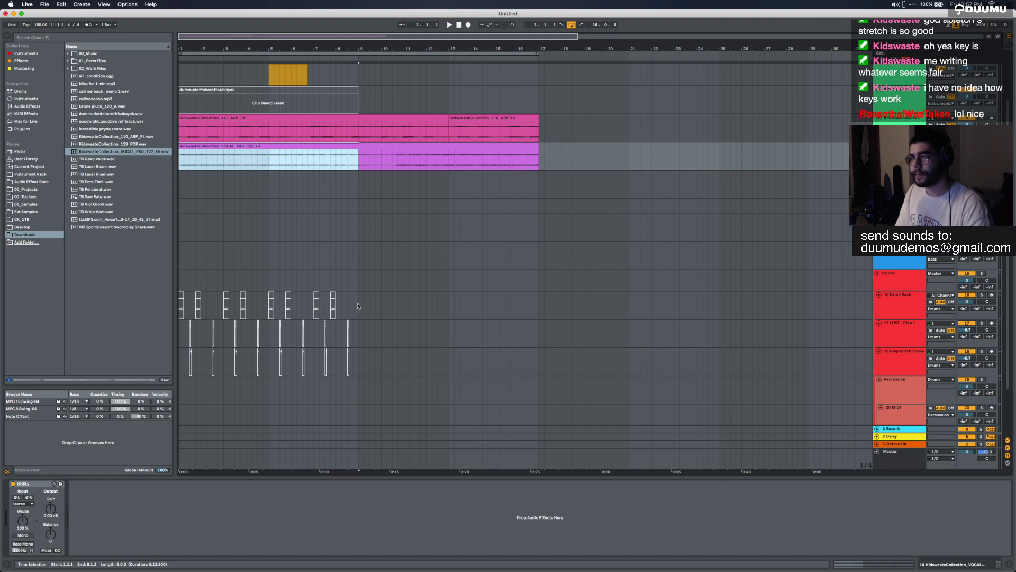
left_click_drag(358, 306, 179, 363)
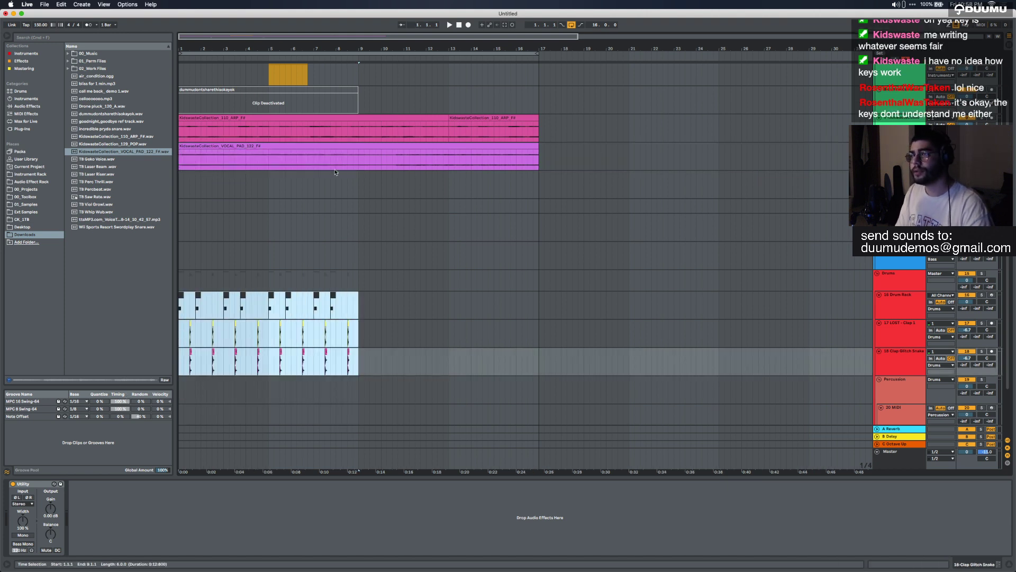
left_click_drag(358, 167, 572, 118)
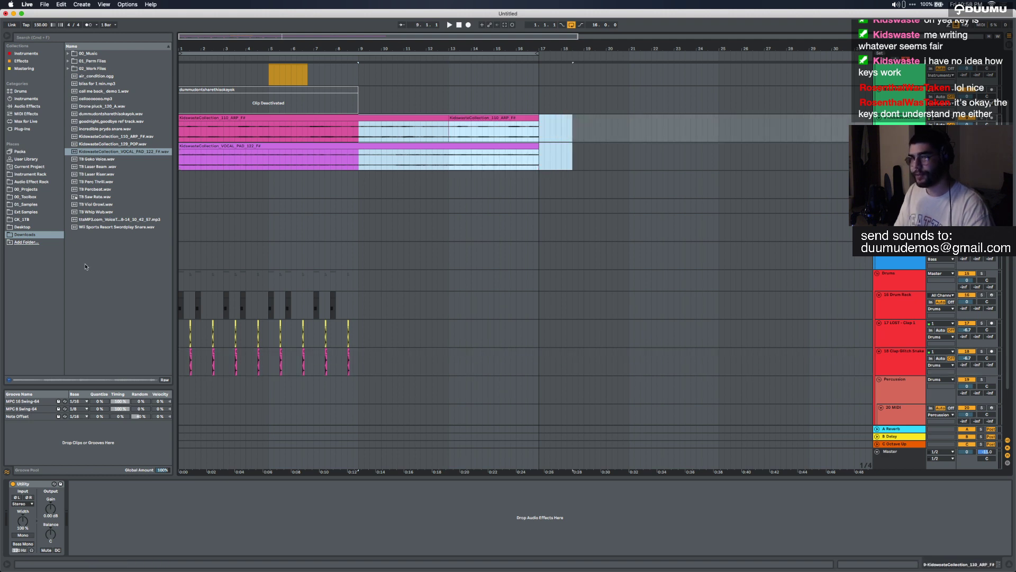
left_click_drag(359, 227, 179, 228)
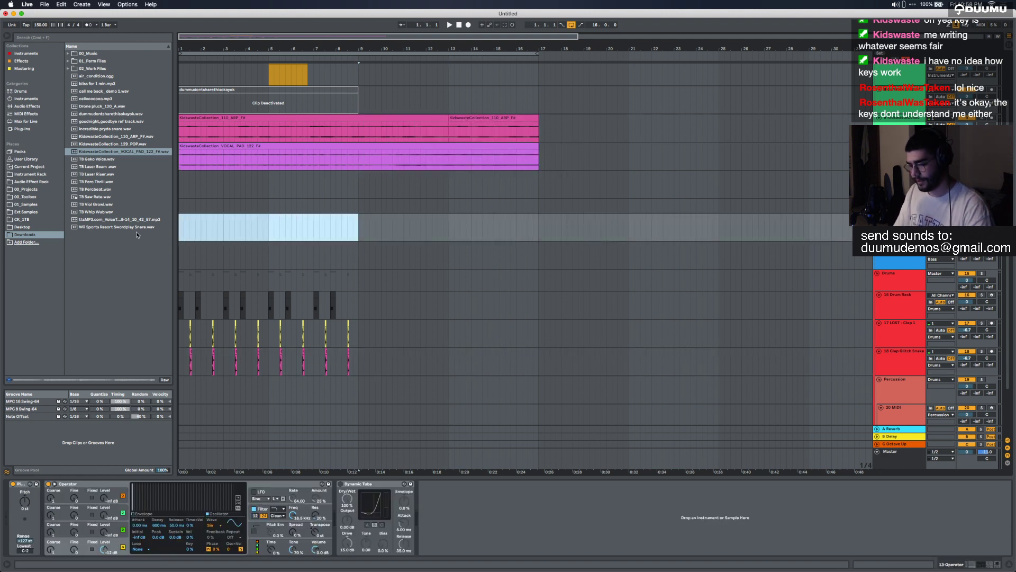
- Search the browser for 808, load 808 - C onto the MIDI track, and insert a bars 1–9 MIDI clip
key("super+f")
type("9")
type("08")
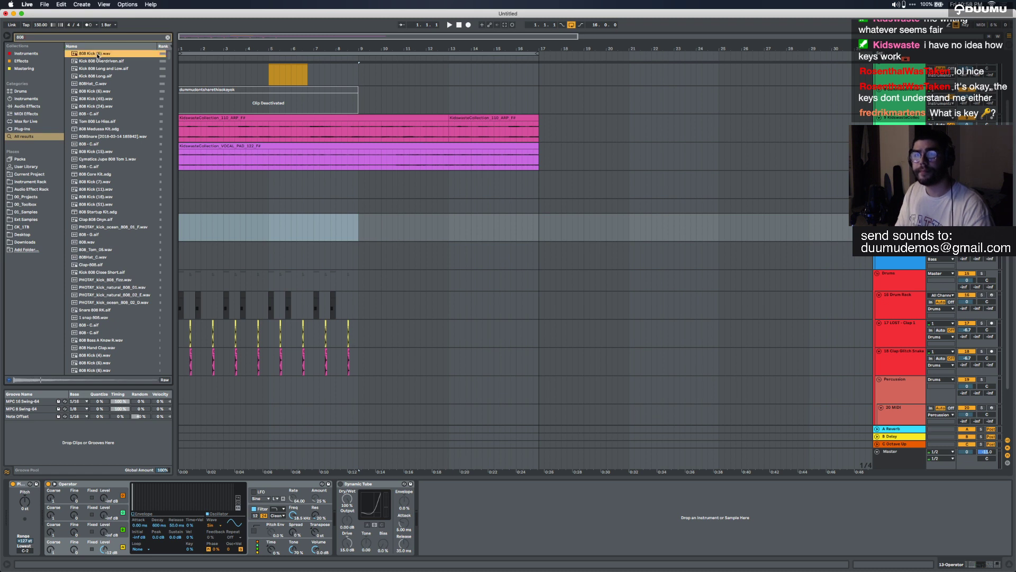
left_click(95, 115)
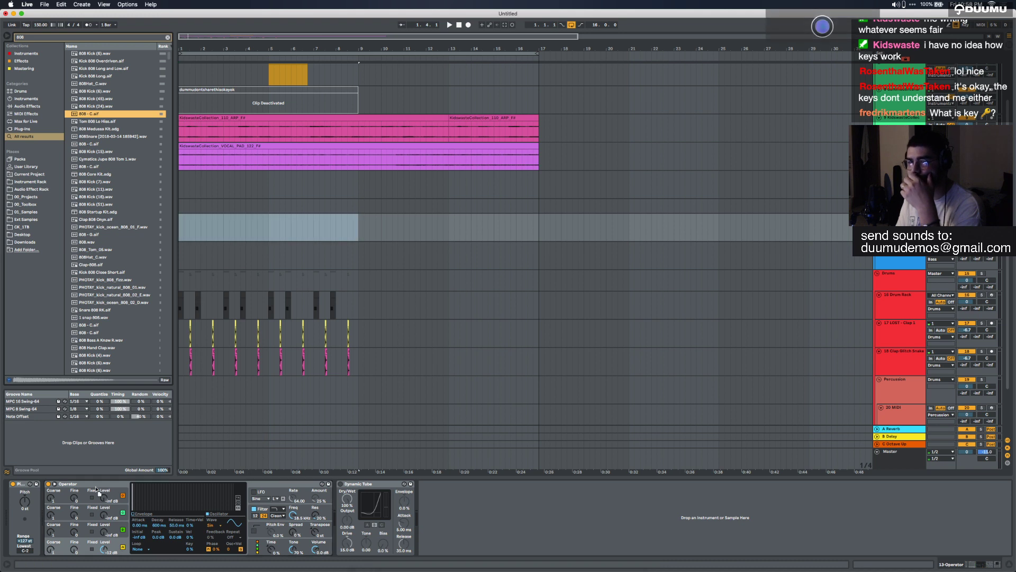
left_click_drag(94, 486, 94, 486)
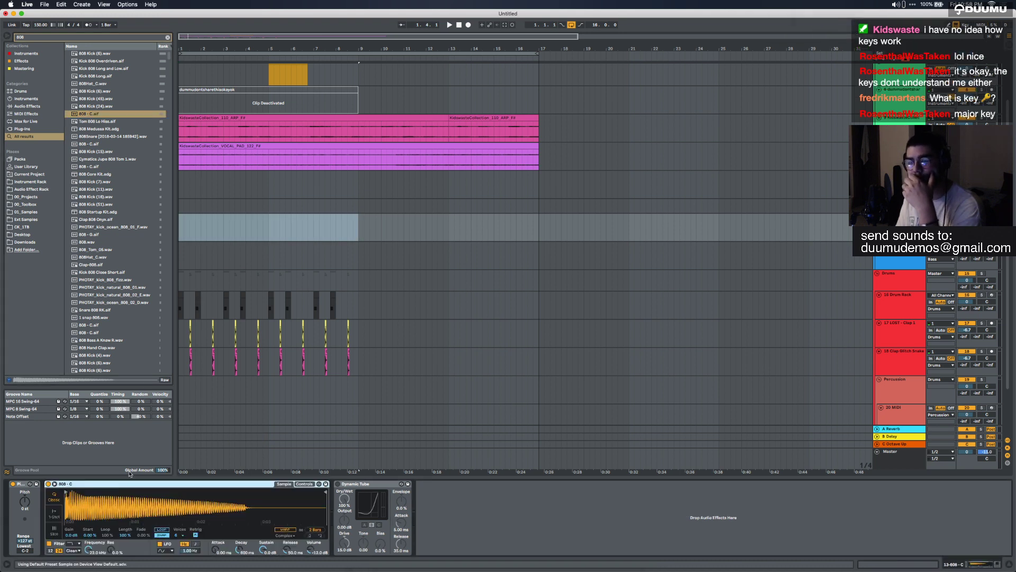
left_click(359, 219)
key("super+shift+m")
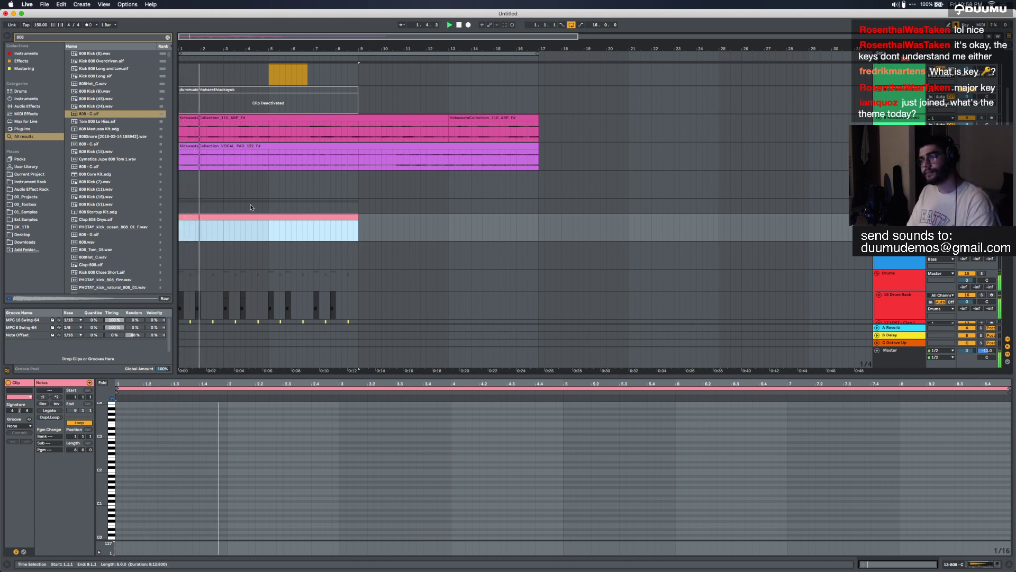
scroll(294, 256, "down", 3)
left_click_drag(37, 26, 37, 32)
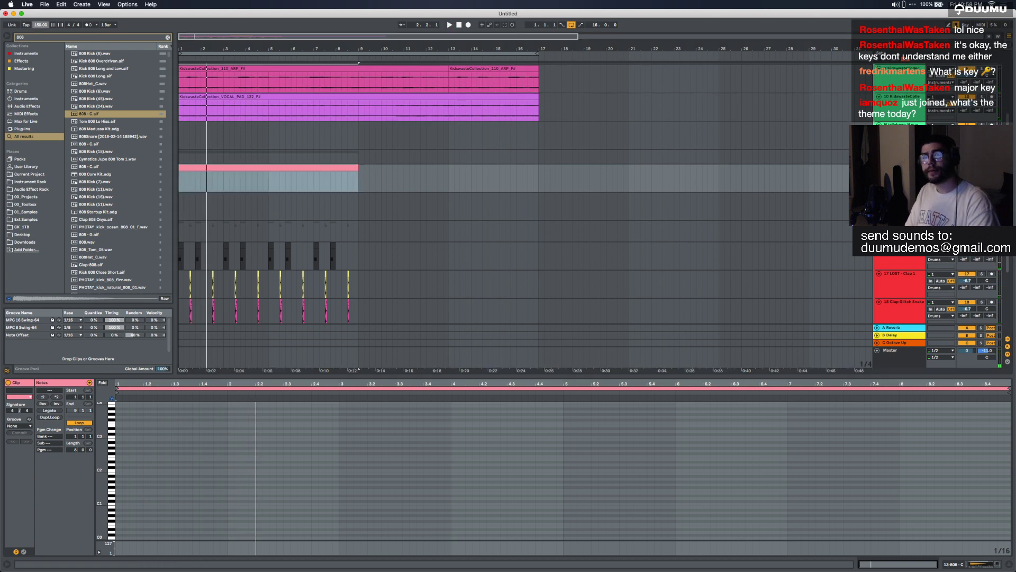
left_click_drag(180, 229, 359, 231)
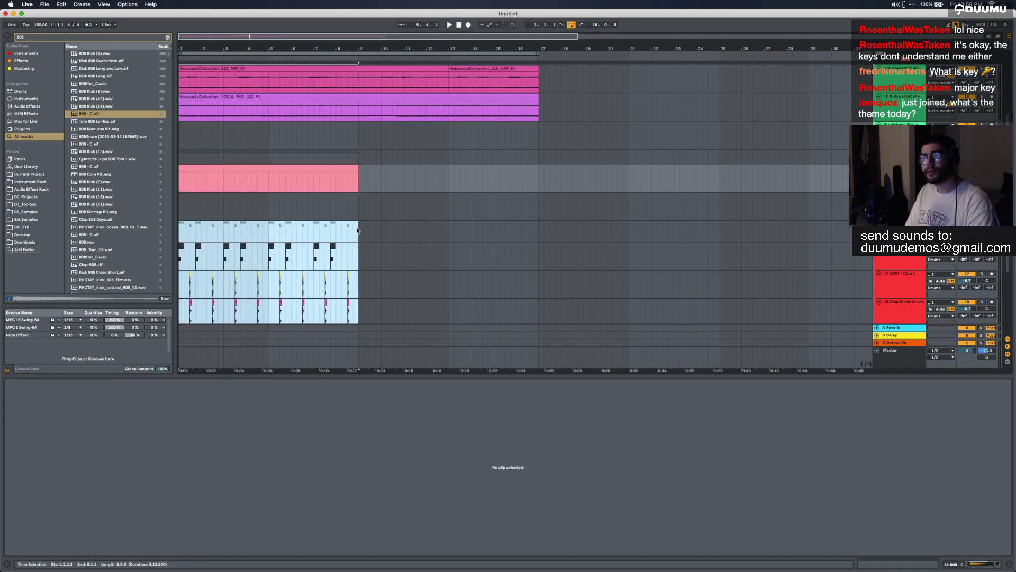
key("space")
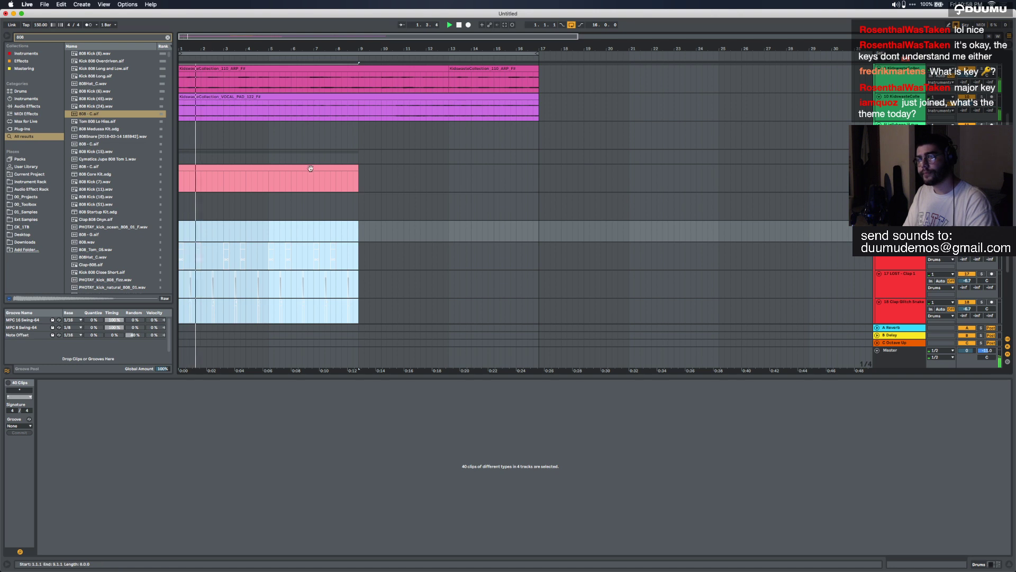
left_click(311, 168)
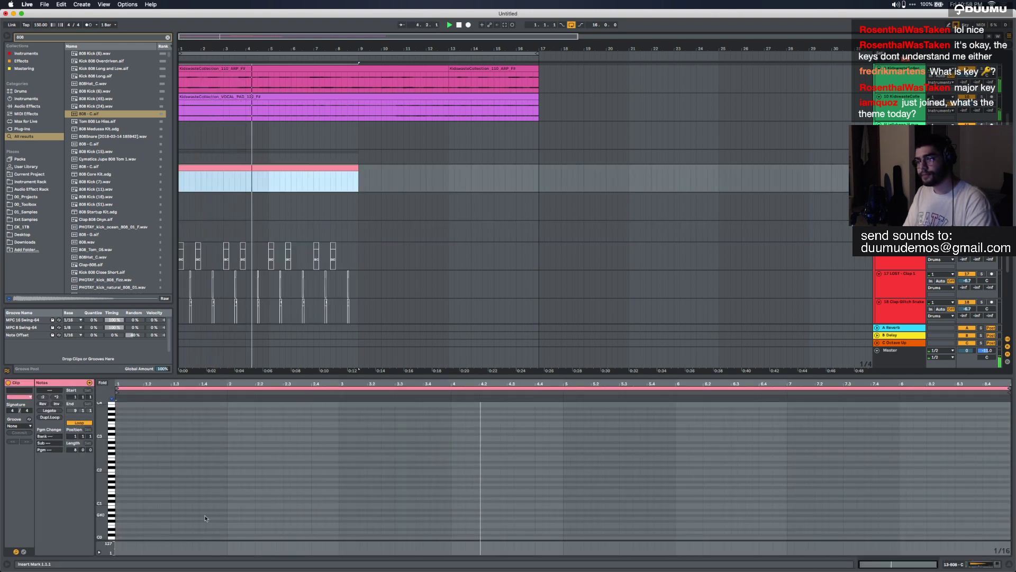
left_click(113, 490)
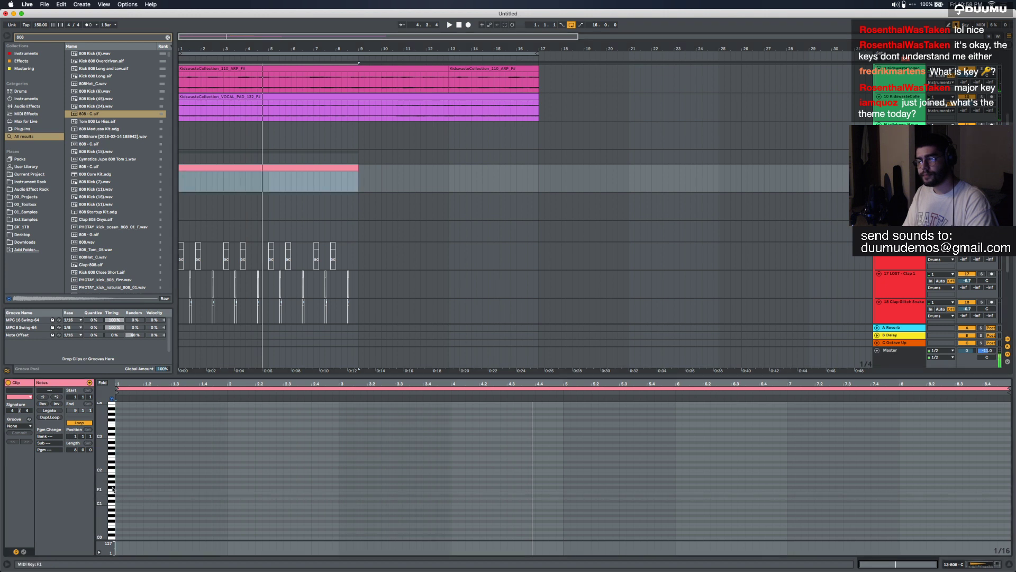
left_click(112, 442)
left_click(113, 424)
left_click(113, 420)
left_click(113, 420)
double_click(118, 421)
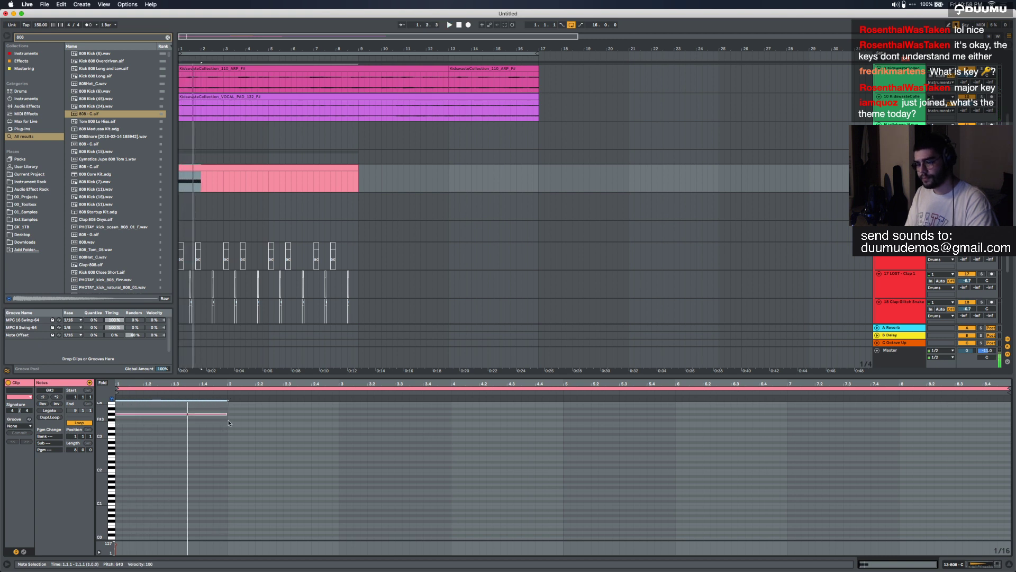
key("Up")
key("Up")
key("Up")
key("Down")
key("Down")
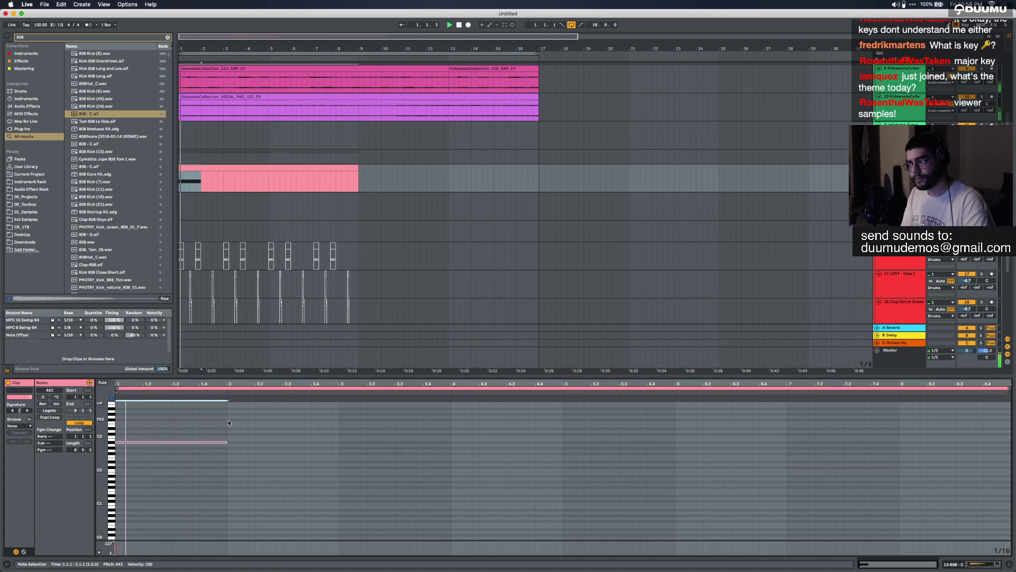
key("shift+Up")
key("shift+Up")
key("shift+Up")
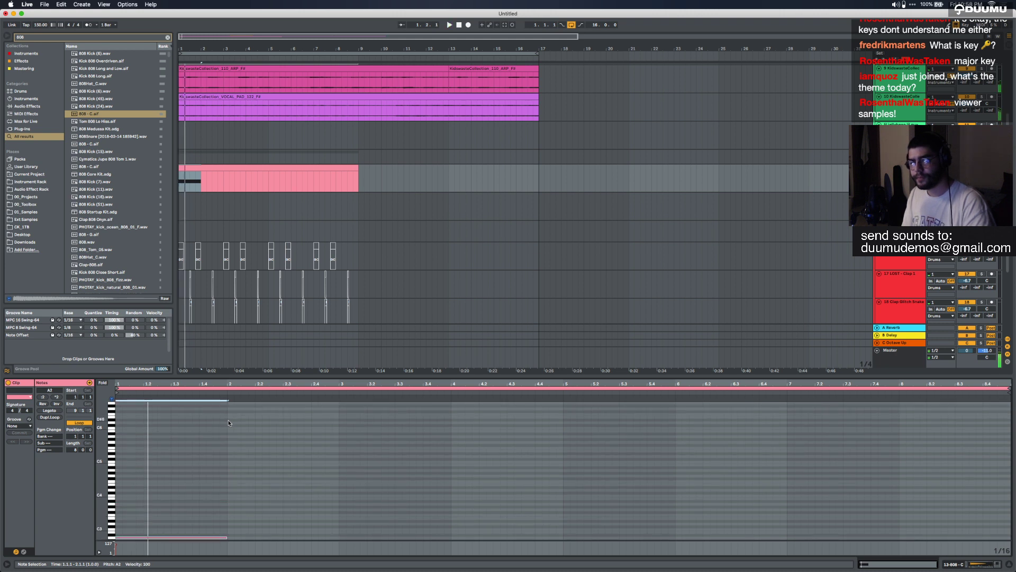
key("Delete")
key("space")
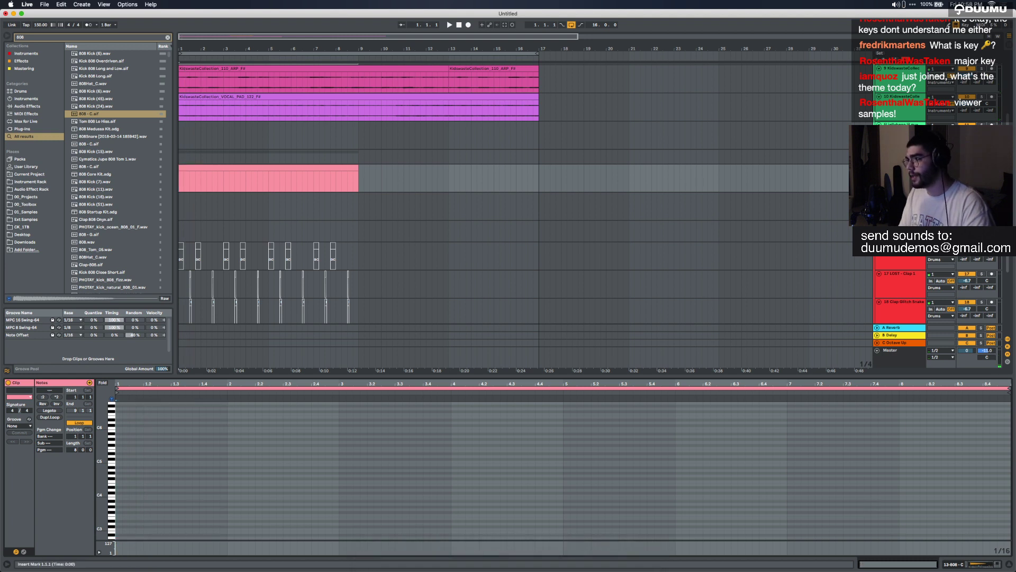
key("super+f")
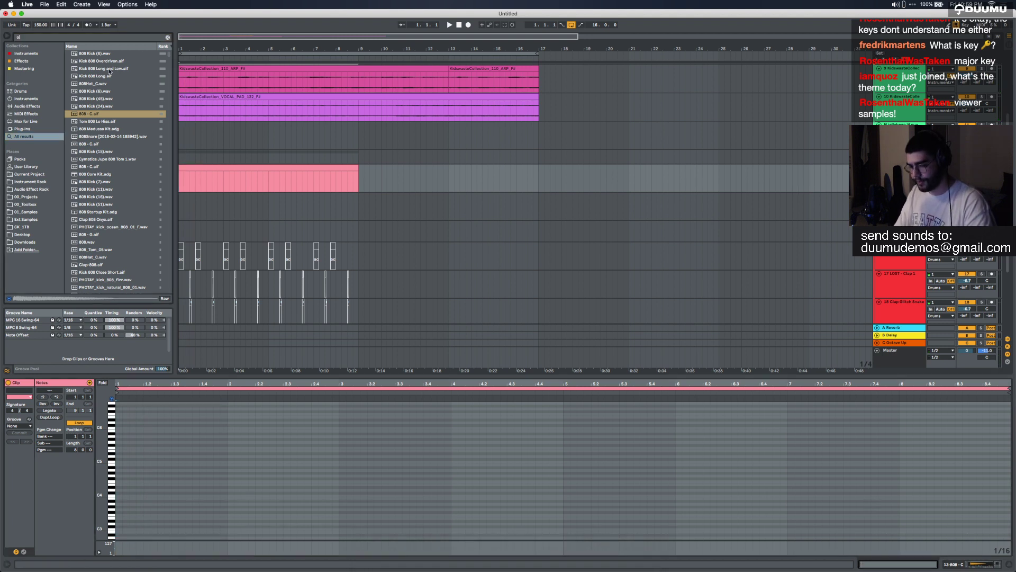
- Search for 'oper' and load Operator onto the track
type("oper")
key("Down")
key("Return")
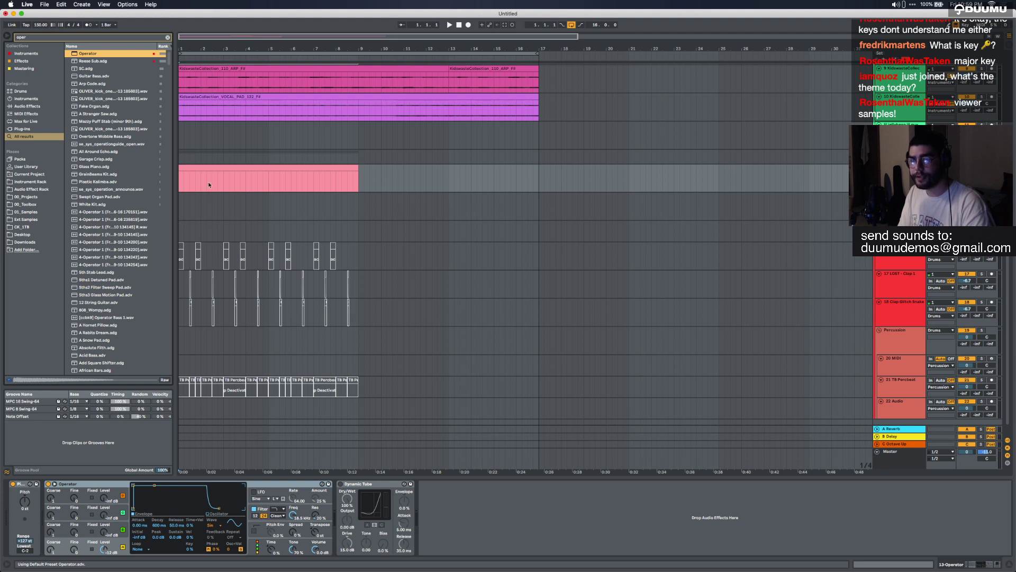
- In the pink clip, draw a short A#2 note at bar 1 and a B2 note lasting to bar 3
double_click(199, 167)
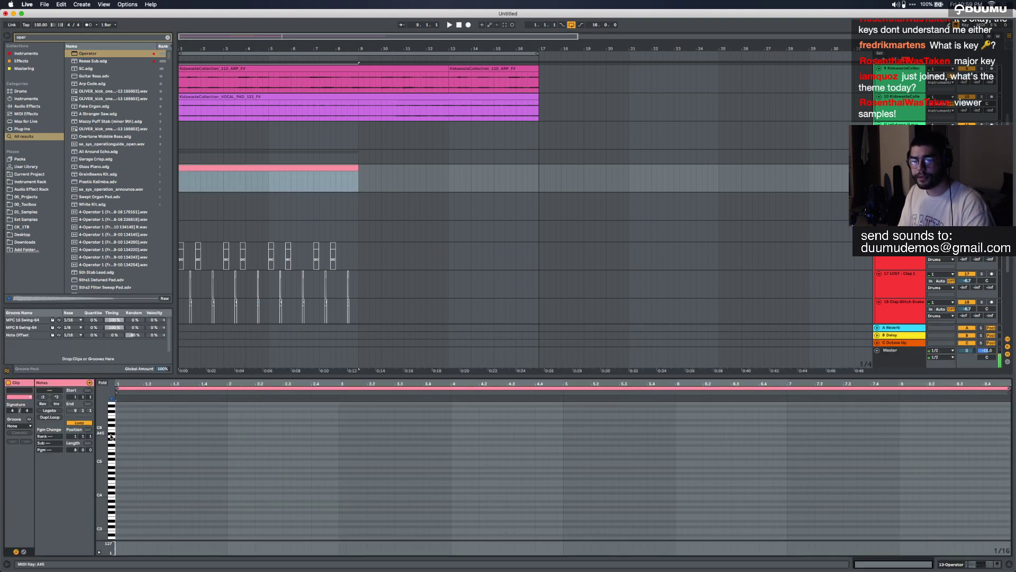
scroll(116, 530, "down", 5)
scroll(116, 529, "down", 2)
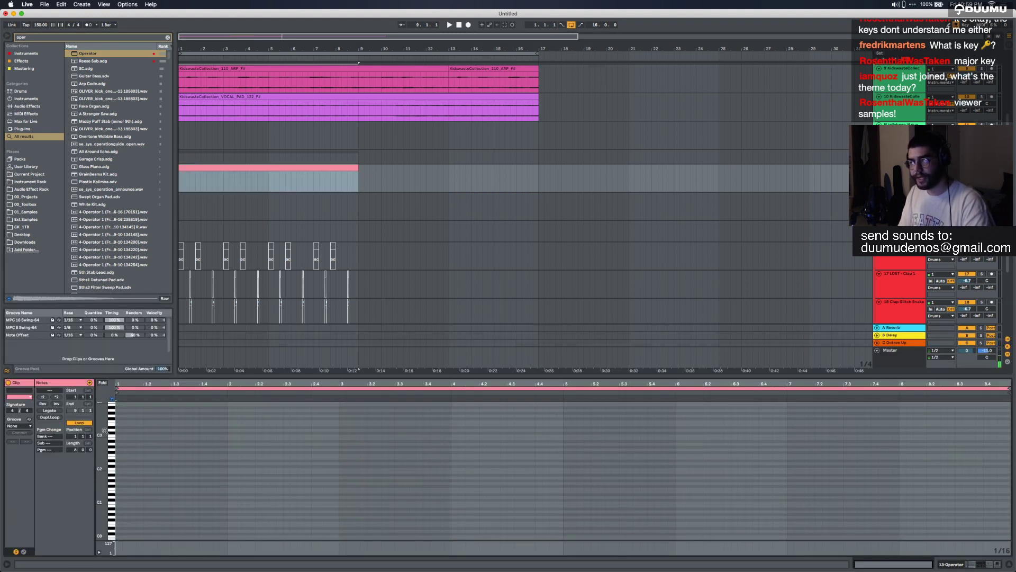
double_click(121, 442)
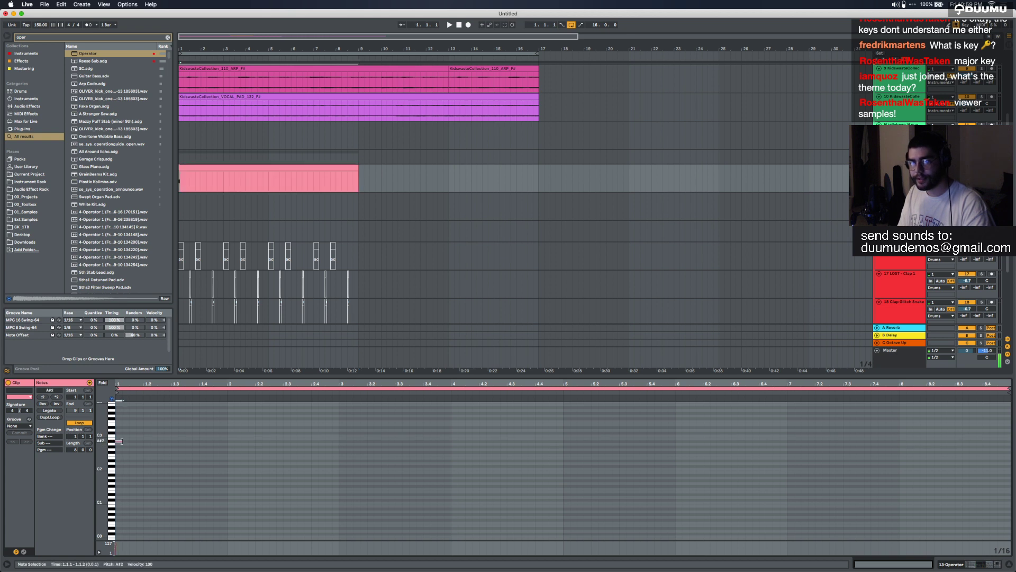
mouse_move(173, 442)
left_mouse_down()
mouse_move(135, 442)
mouse_move(156, 441)
left_mouse_up()
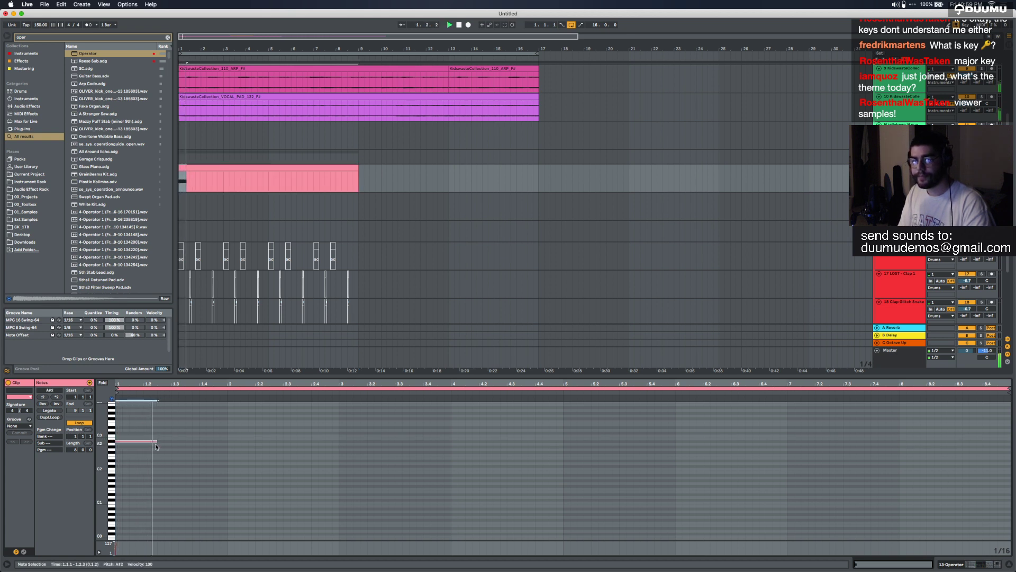
key("super+d")
key("Up")
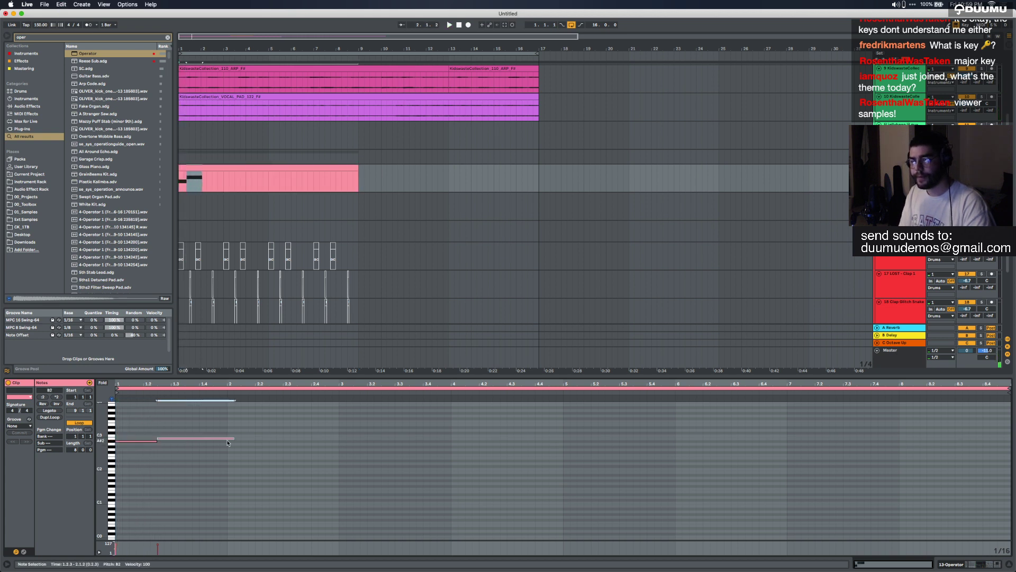
left_click_drag(234, 438, 335, 434)
- Transpose both notes down two octaves to A#0–B0 and search the library for 808
key("super+a")
key("shift+Down")
key("shift+Down")
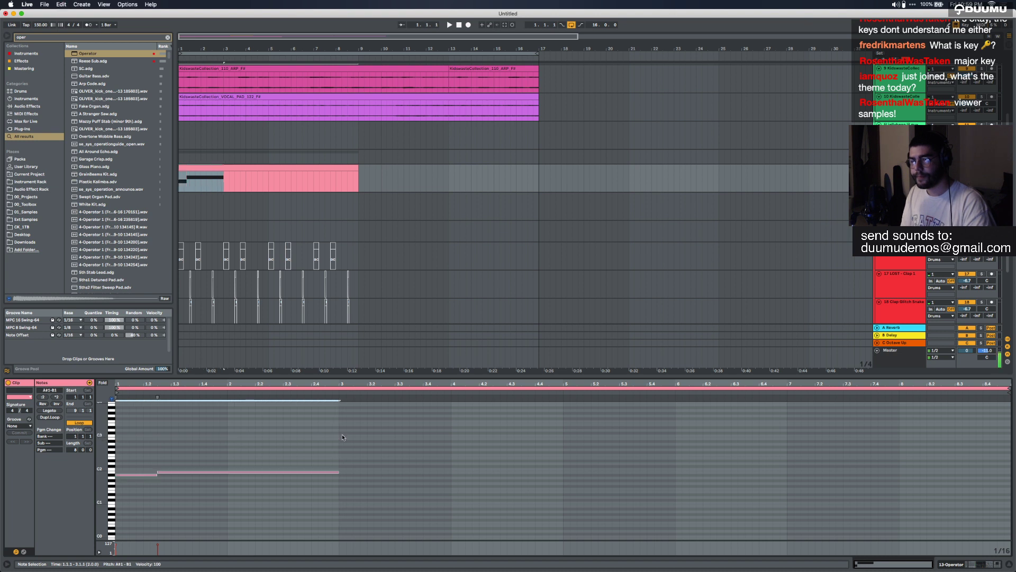
key("space")
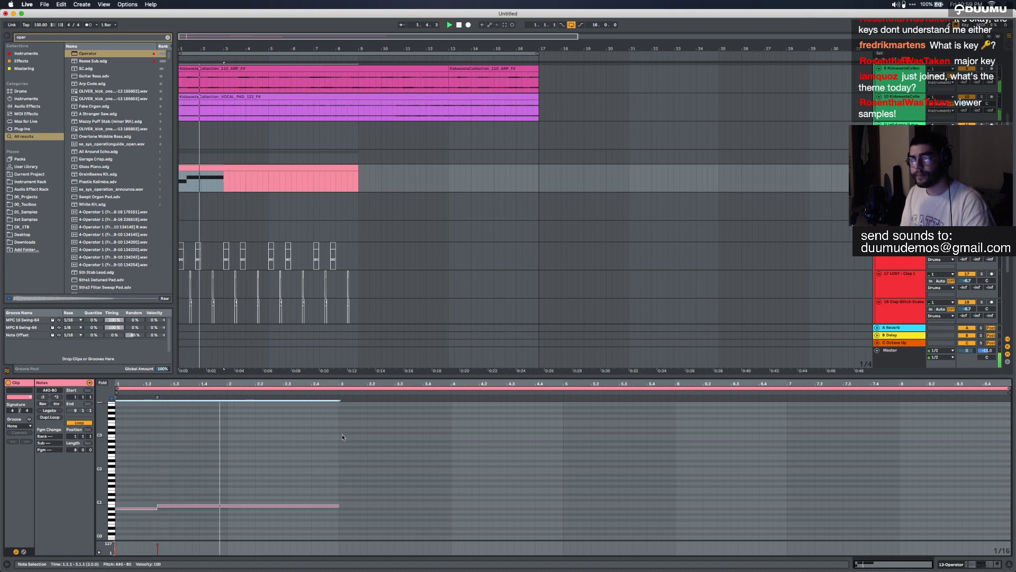
left_click(333, 483)
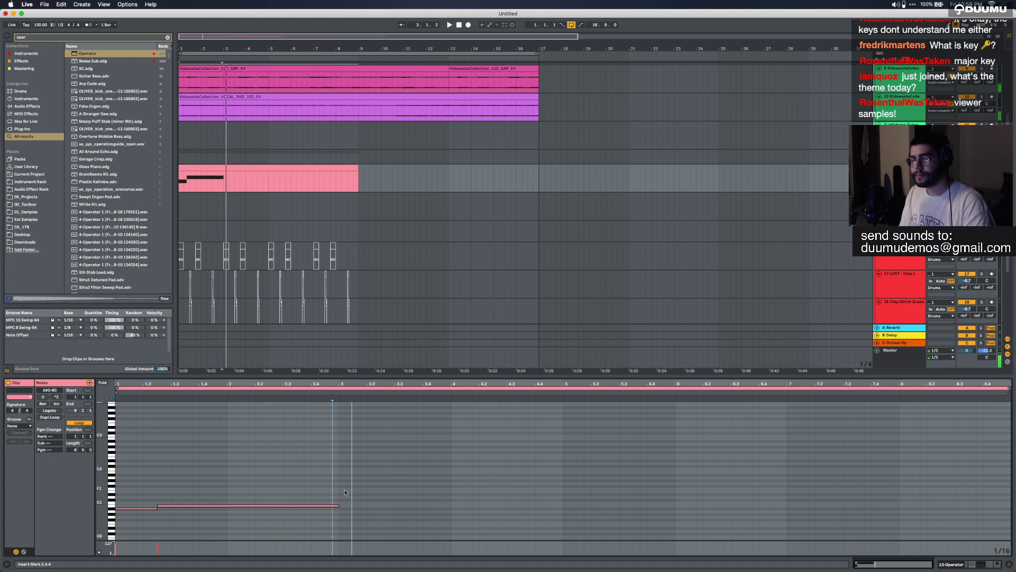
key("super+f")
type("8")
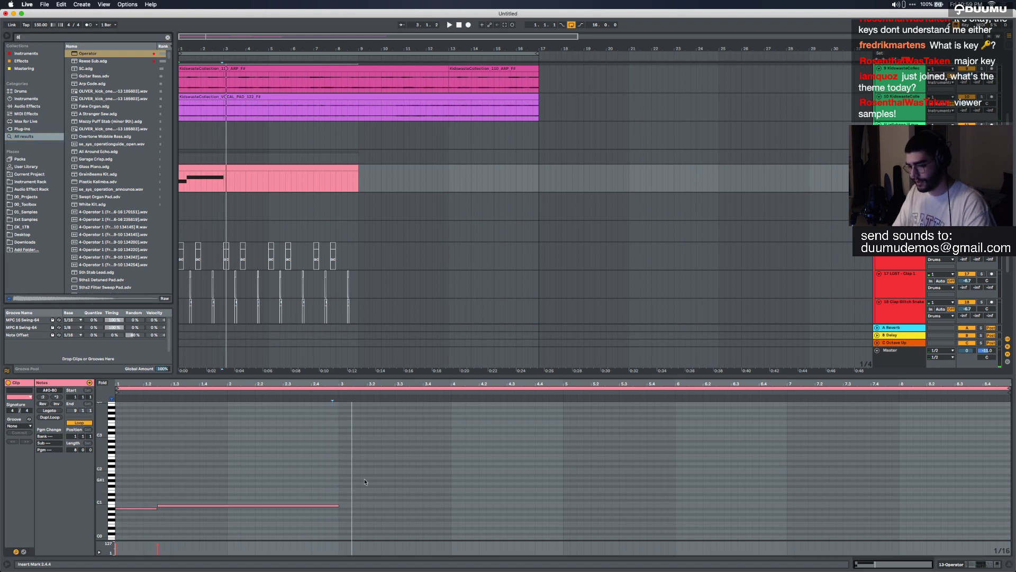
type("08")
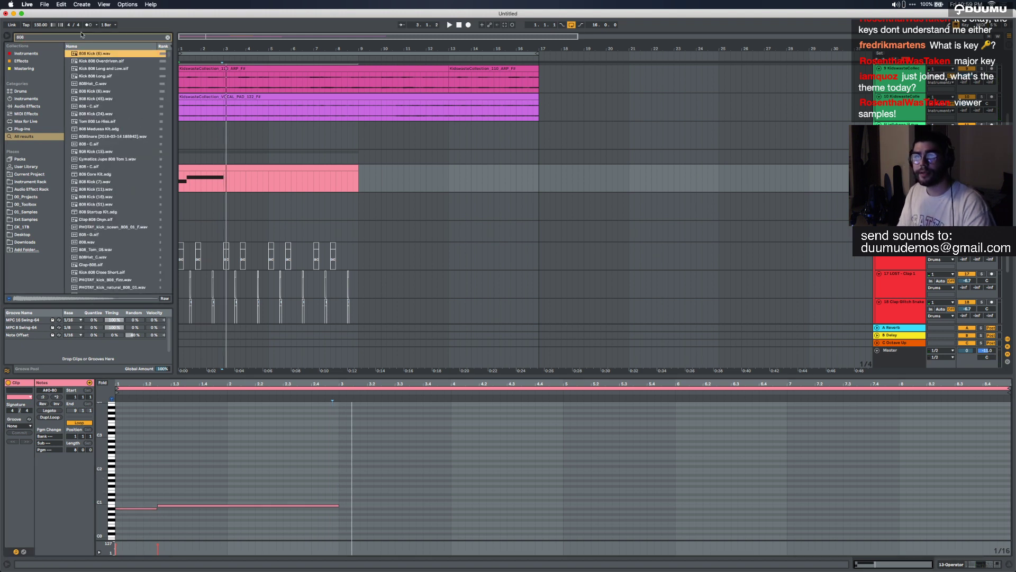
- Load 808 - C into Simpler and pitch it up +24 st
double_click(90, 107)
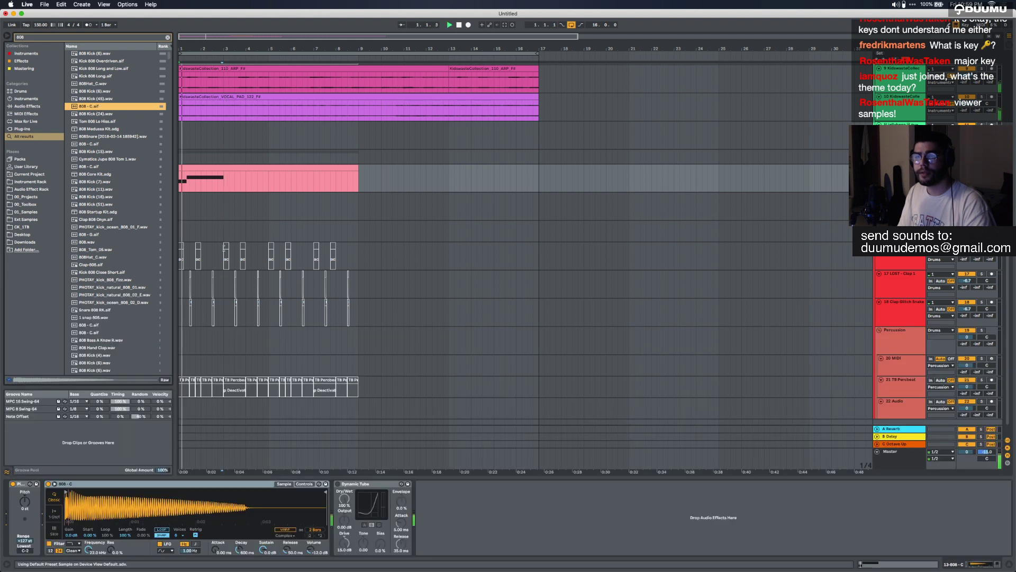
left_click(86, 499)
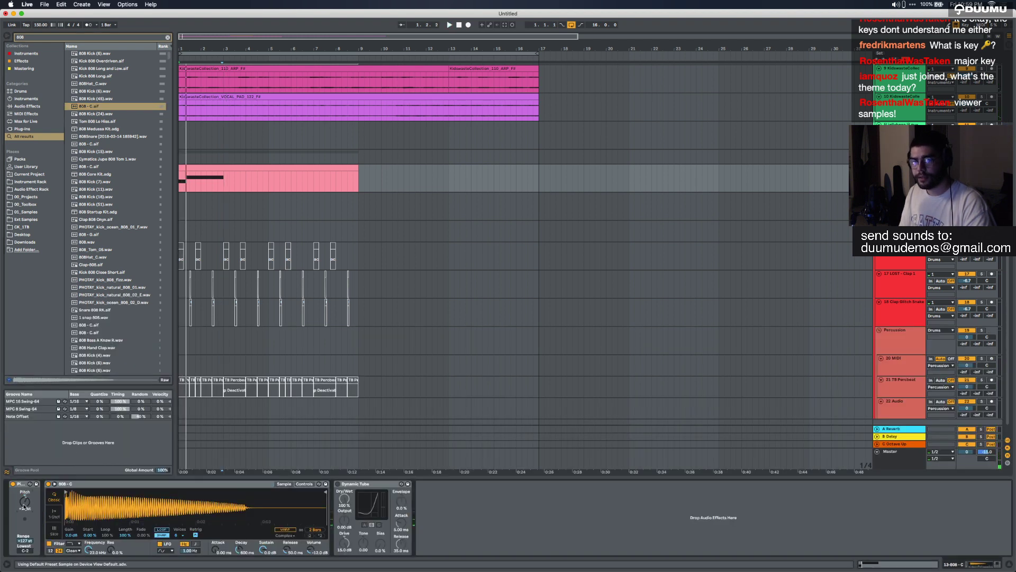
key("space")
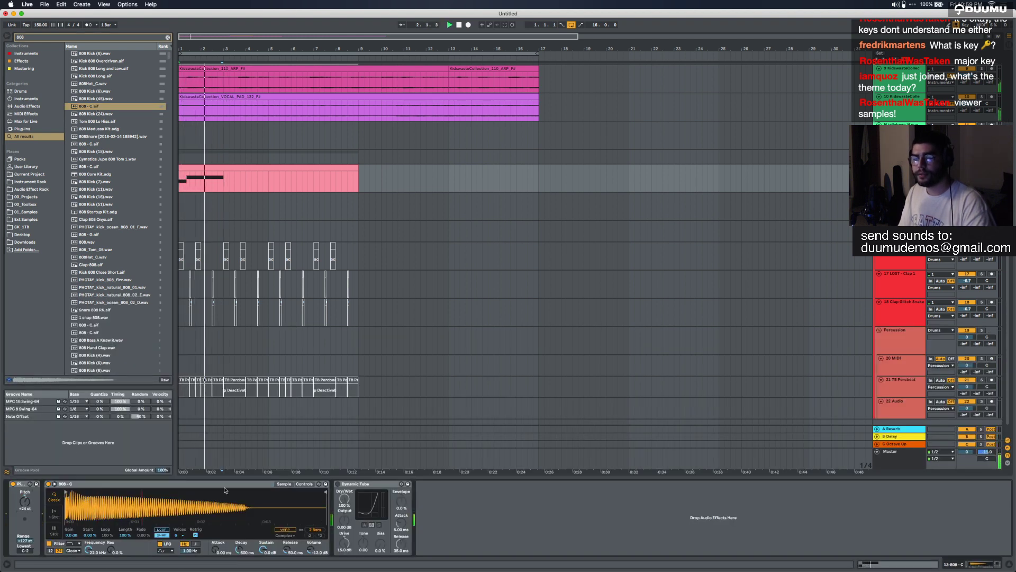
- Transpose the 808 clip's notes up an octave to A#1 and B1
left_click(265, 167)
left_click_drag(289, 478, 290, 376)
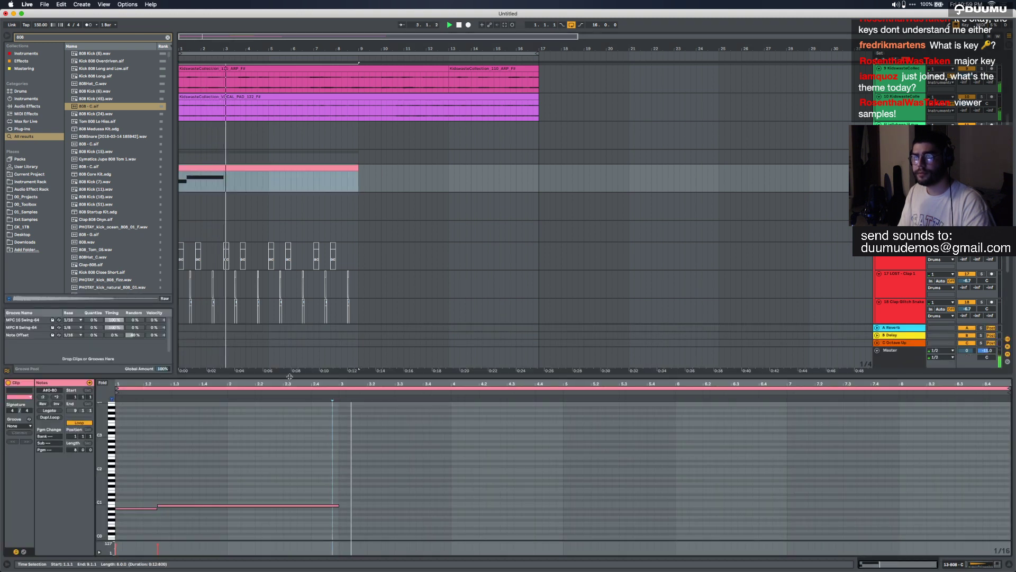
left_click(346, 488)
key("ctrl+a")
key("shift+Up")
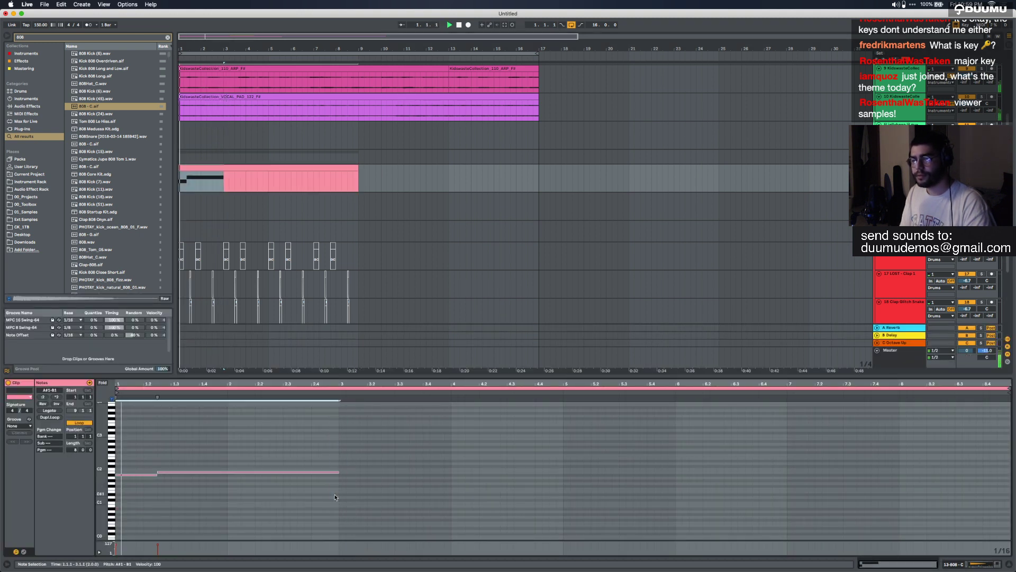
left_click(335, 497)
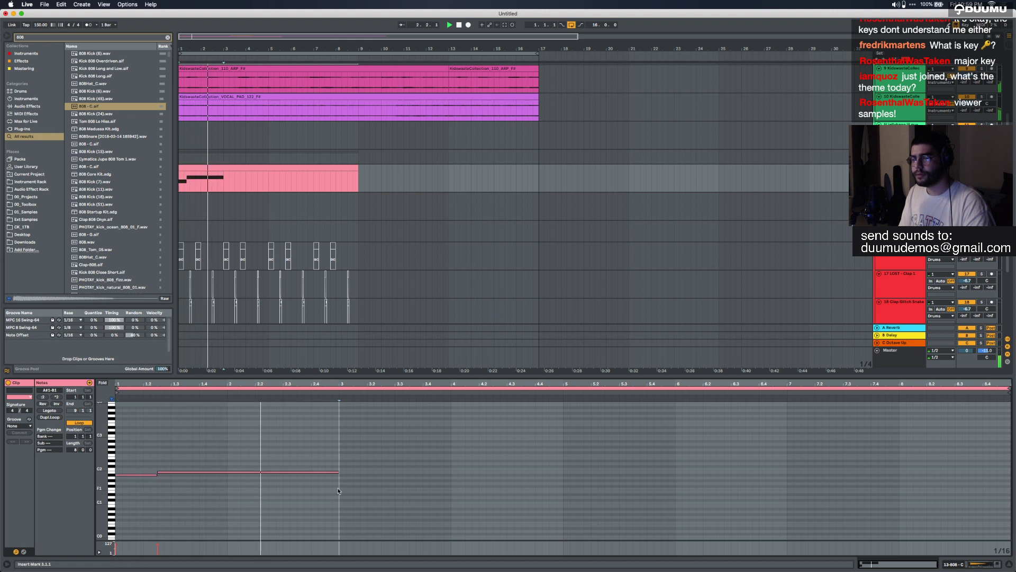
- Enable Simpler looping, move the loop start to about 0:02.3, and audition the 808
left_click(953, 564)
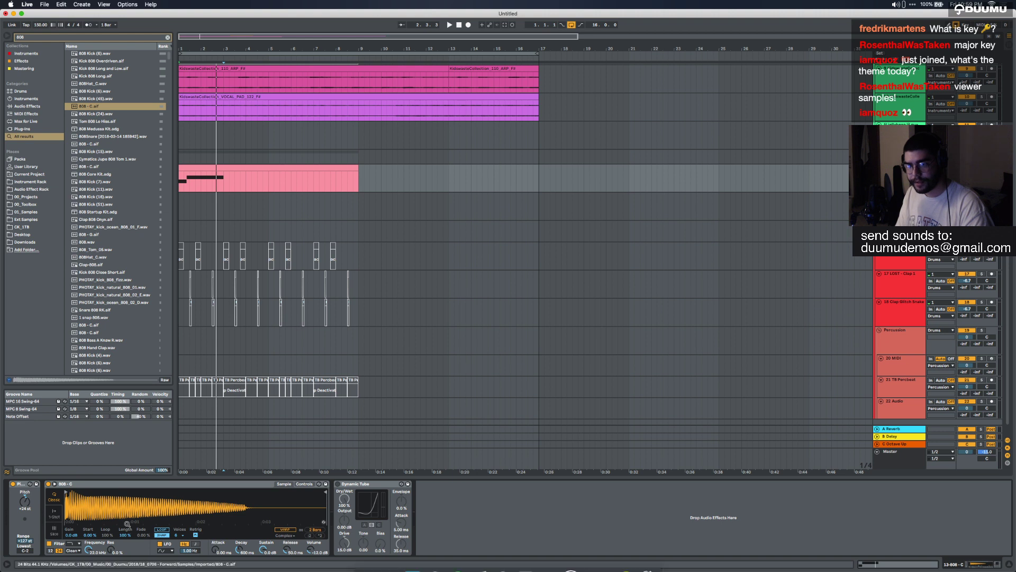
left_click(161, 529)
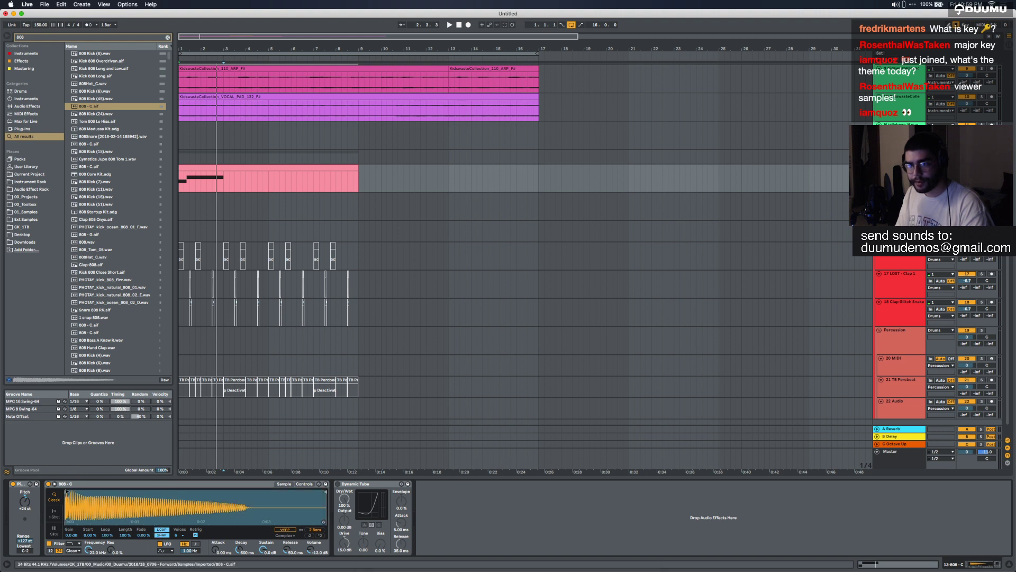
mouse_move(65, 492)
left_mouse_down()
mouse_move(204, 492)
mouse_move(65, 492)
left_mouse_up()
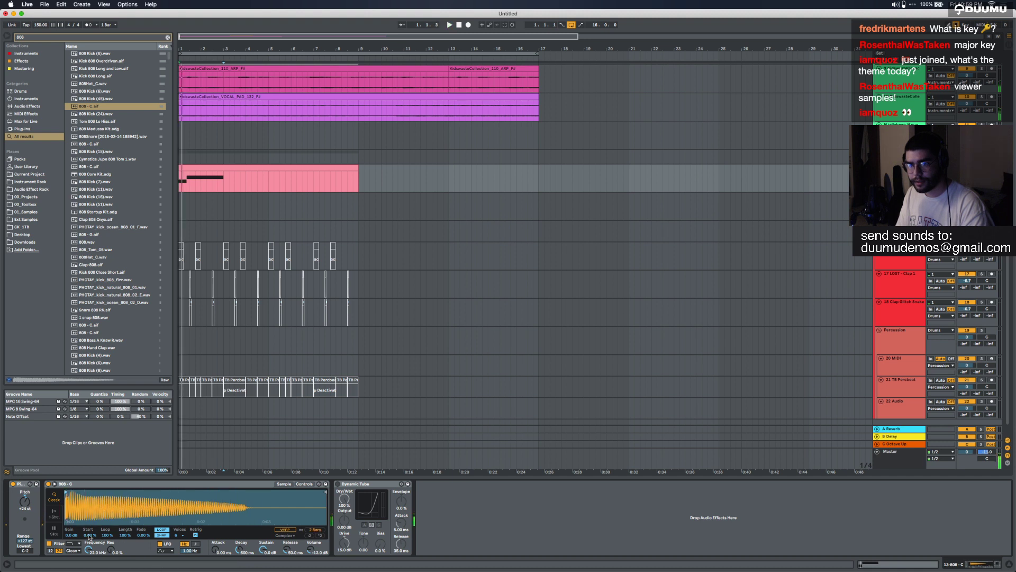
left_click_drag(89, 536, 126, 539)
key("space")
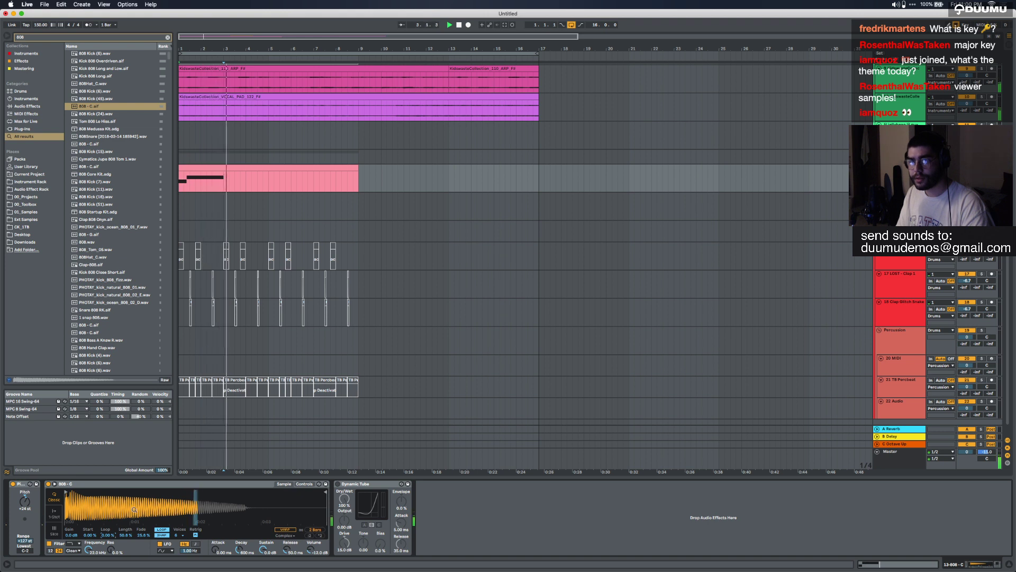
key("space")
double_click(215, 170)
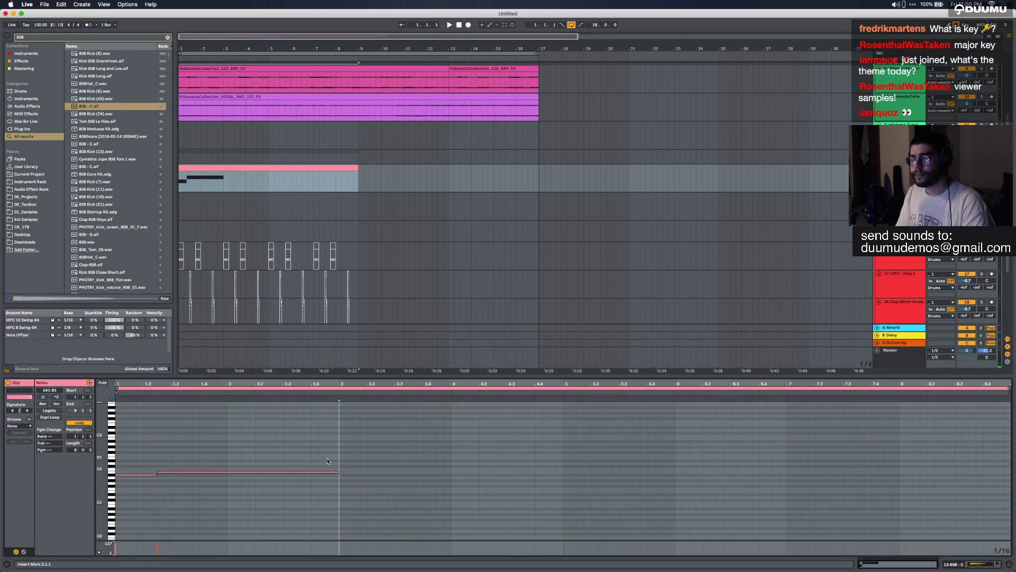
- Turn on the metronome and play the 808 clip from bar 1
left_click(337, 472)
key("space")
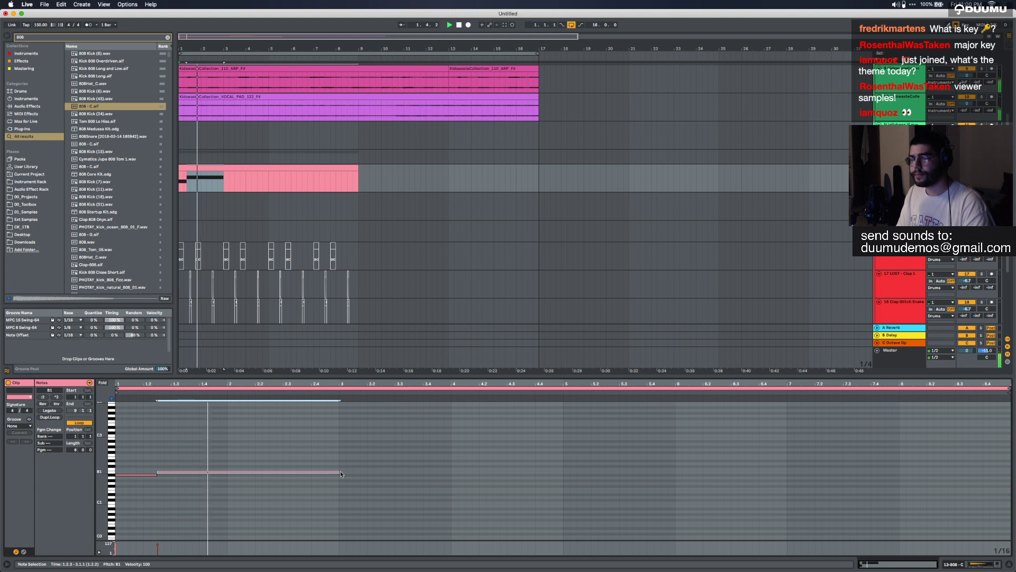
left_click(88, 24)
key("space")
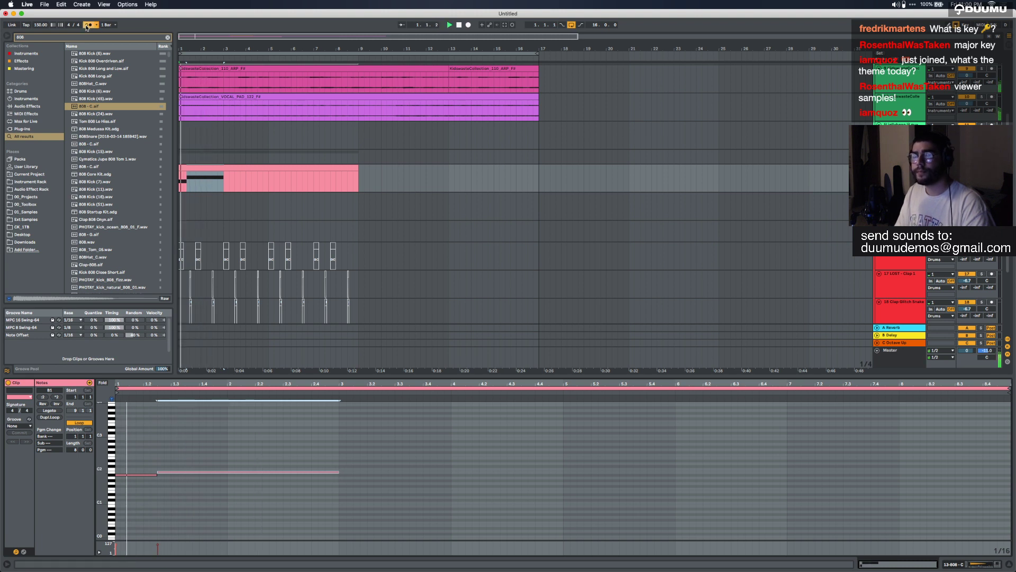
key("space")
- Add C#2, a lengthened D#2 and a shorter D#1 note in bars 3–4, then play the bassline
double_click(341, 466)
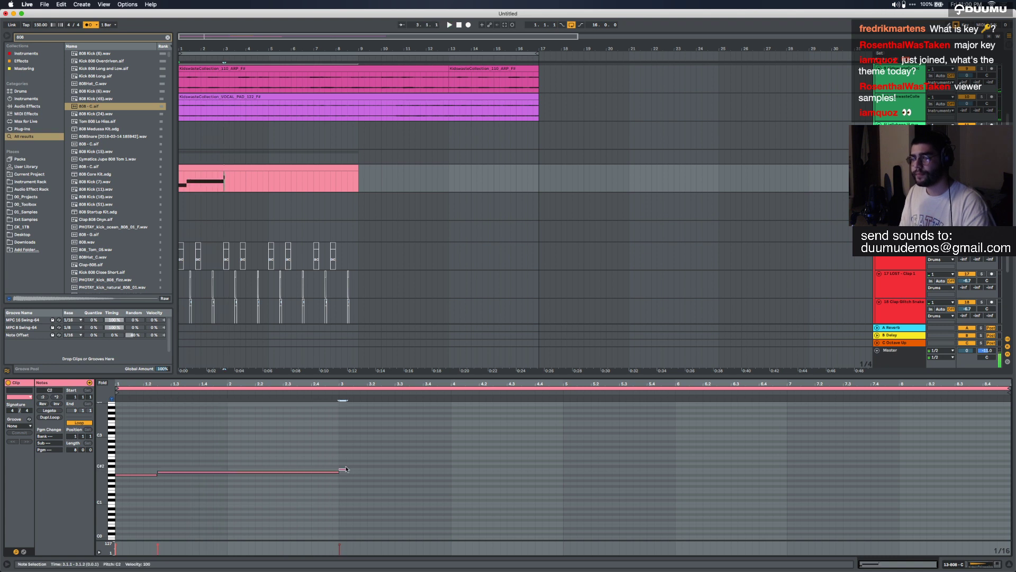
key("shift+Up")
key("shift+Up")
key("super+z")
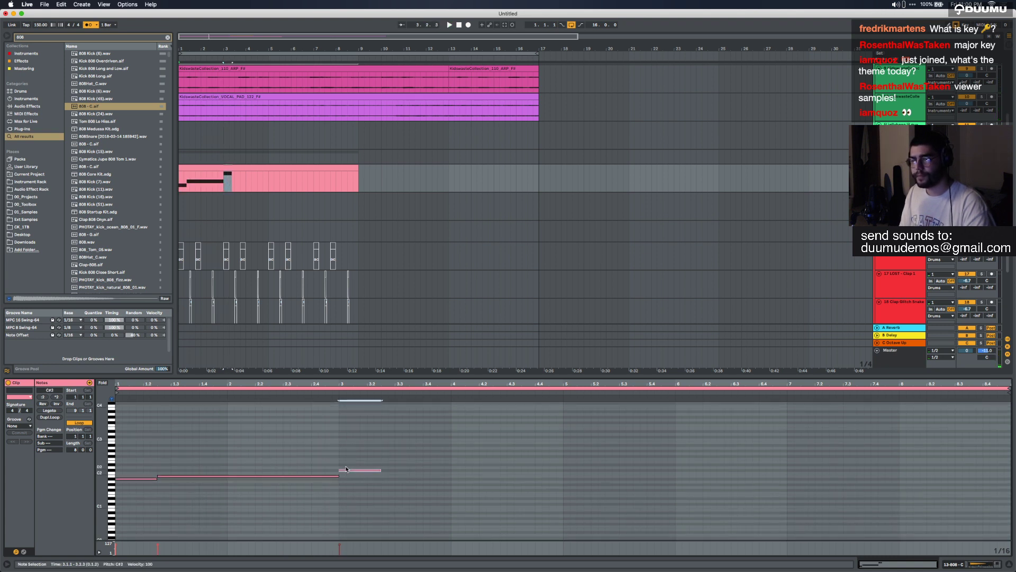
key("Right")
key("Right")
key("Right")
key("Right")
key("Right")
key("Right")
key("Right")
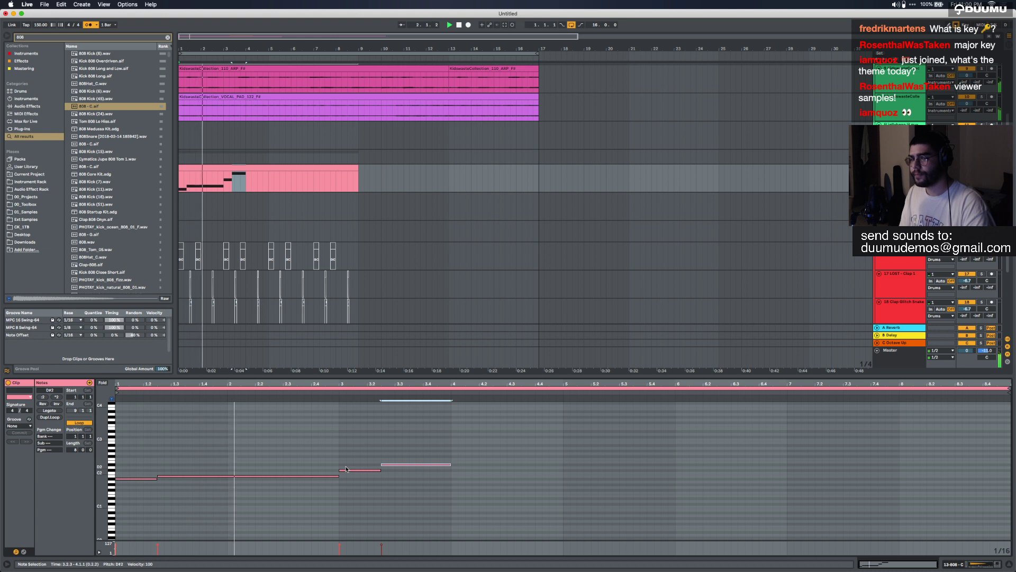
key("shift+Right")
key("shift+Right")
key("shift+Right")
key("shift+Right")
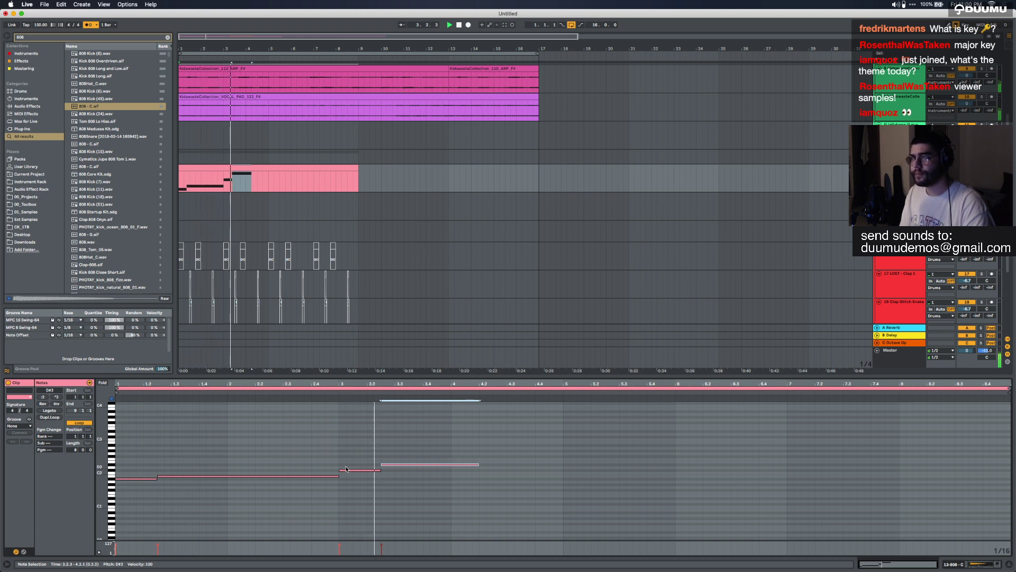
key("super+d")
key("shift+Down")
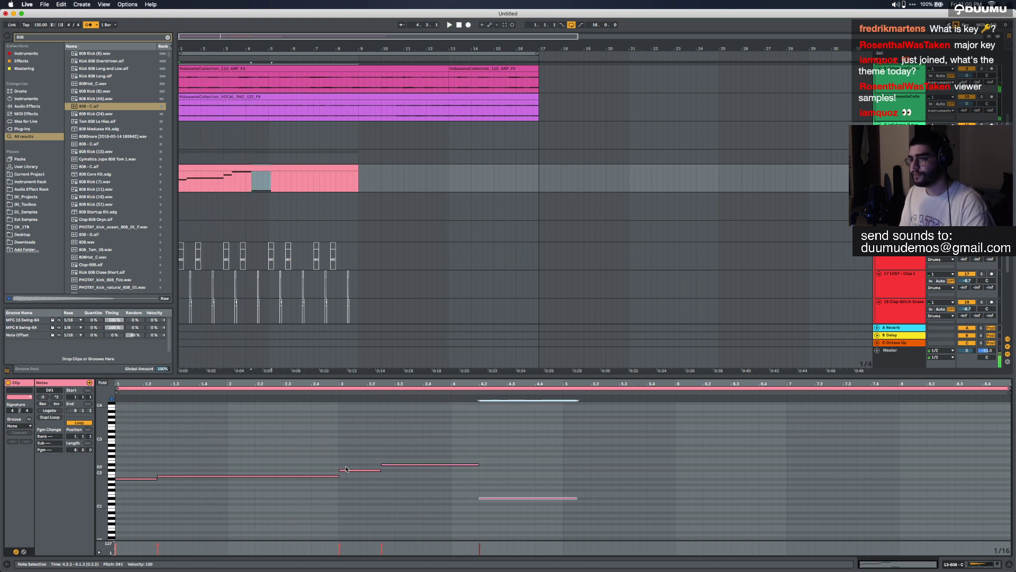
key("shift+Left")
key("shift+Left")
key("shift+Left")
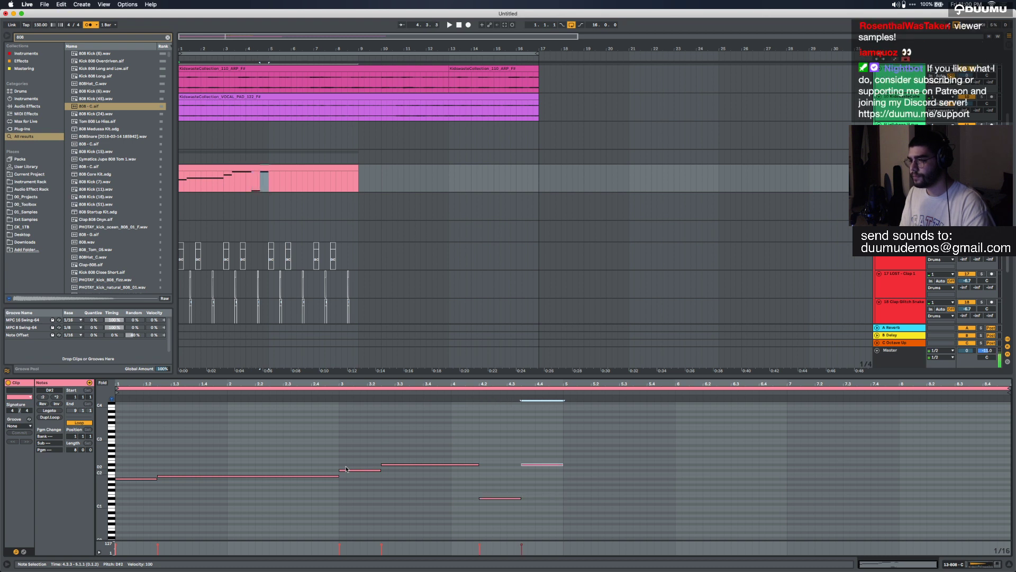
key("space")
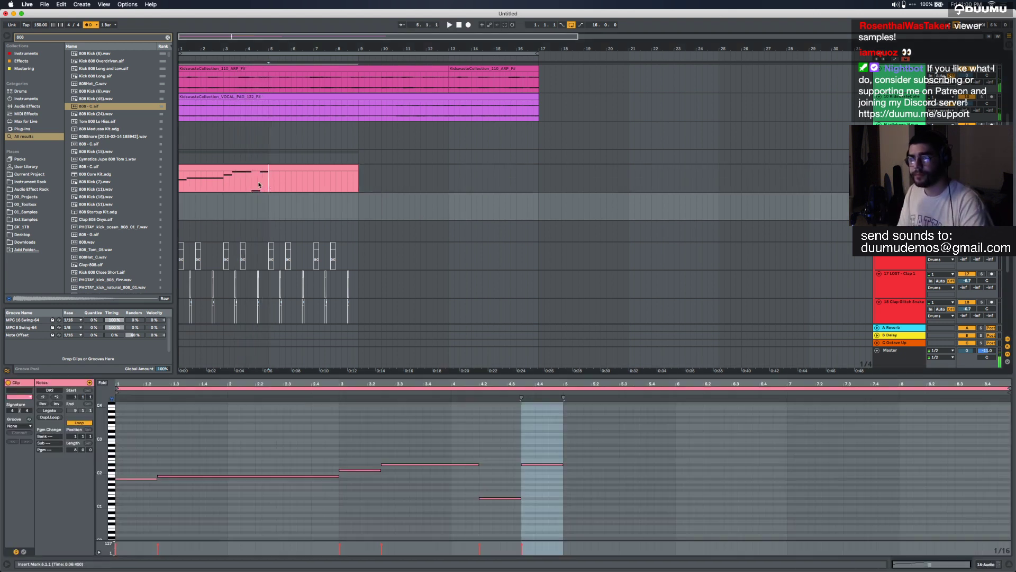
- Duplicate the first four bars of the 808 clip into bars 5–9 and loop bars 1–9
left_click_drag(269, 180, 179, 179)
key("super+d")
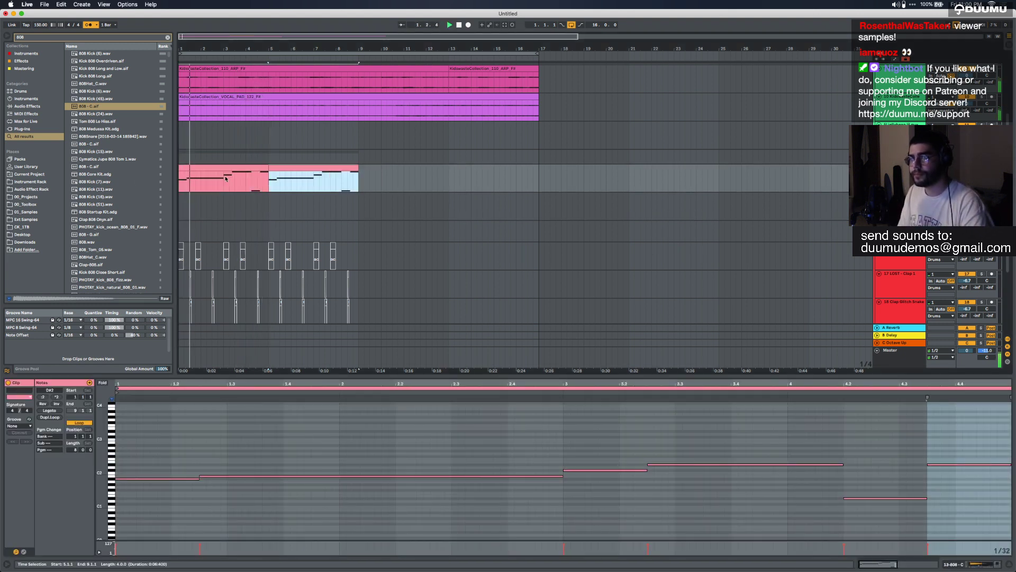
left_click(226, 179, "shift")
key("super+l")
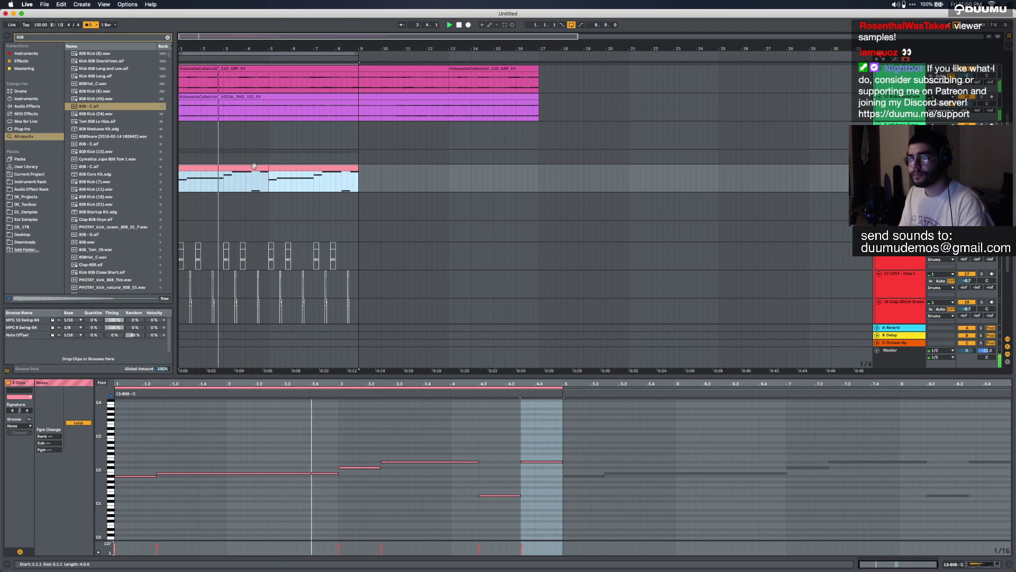
left_click(254, 166)
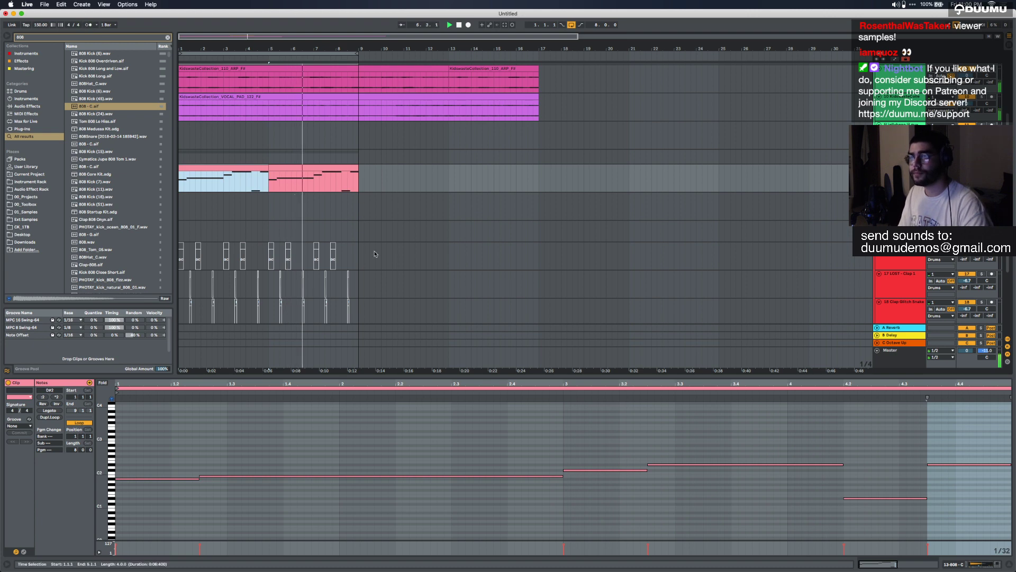
- Shift a kick hit earlier in the bar on the Drum Rack track
left_click(180, 231)
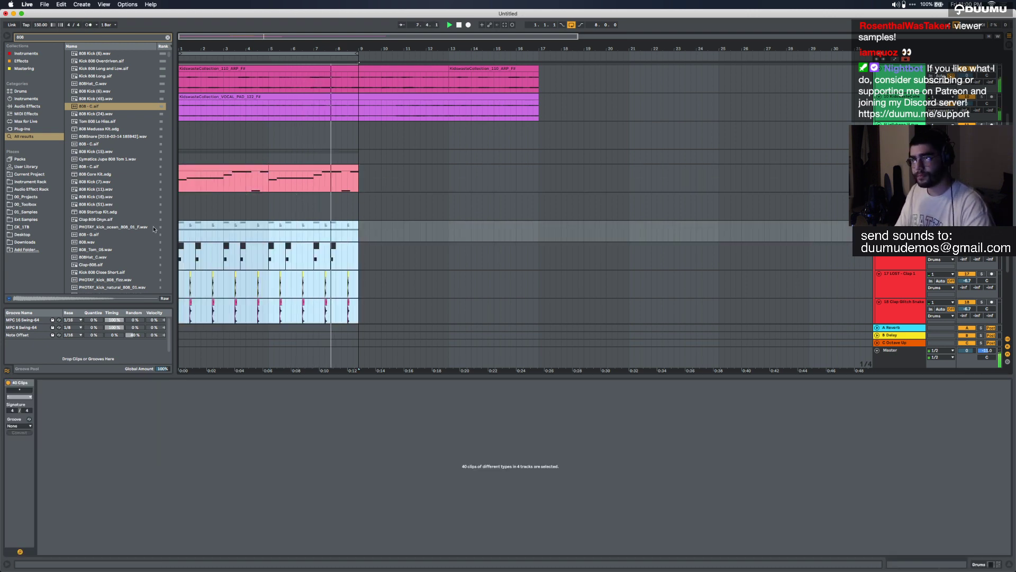
scroll(192, 242, "up", 3)
scroll(192, 242, "down", 3)
left_click(192, 242)
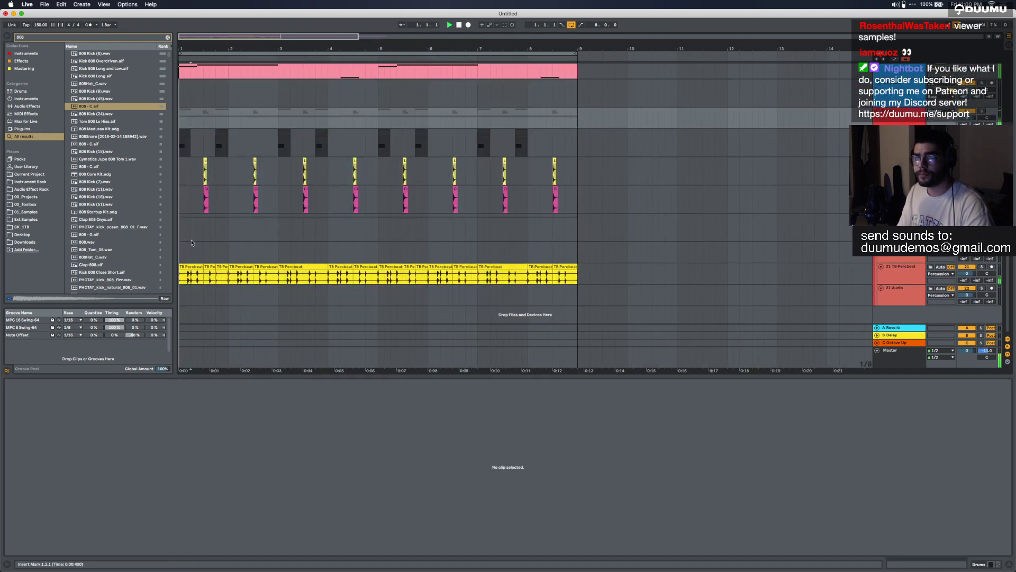
scroll(192, 242, "up", 3)
scroll(243, 217, "up", 5)
scroll(297, 194, "down", 1)
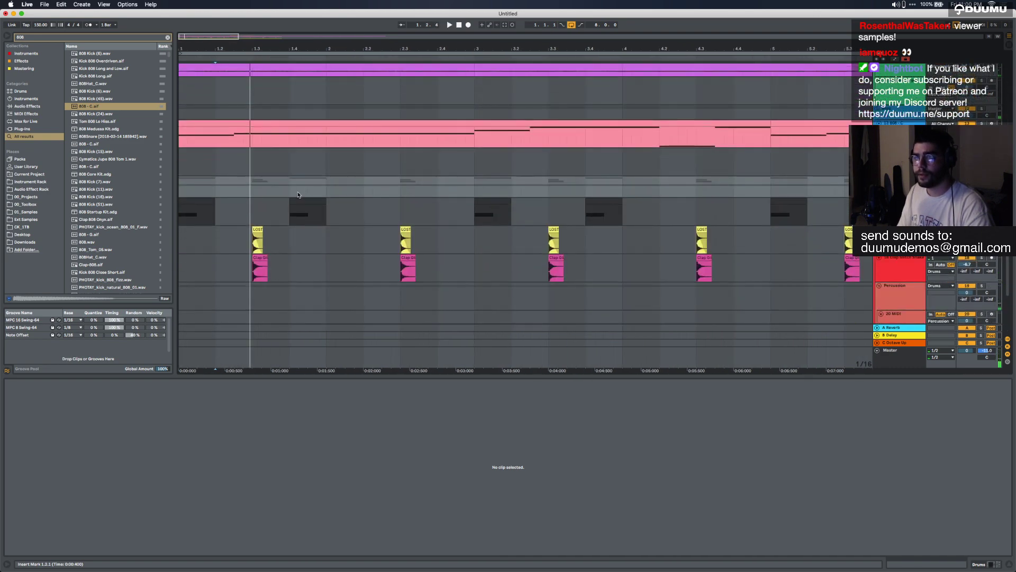
left_click_drag(297, 195, 241, 197)
- Move another kick clip further right, zooming out to see more bars
left_click(200, 201)
key("space")
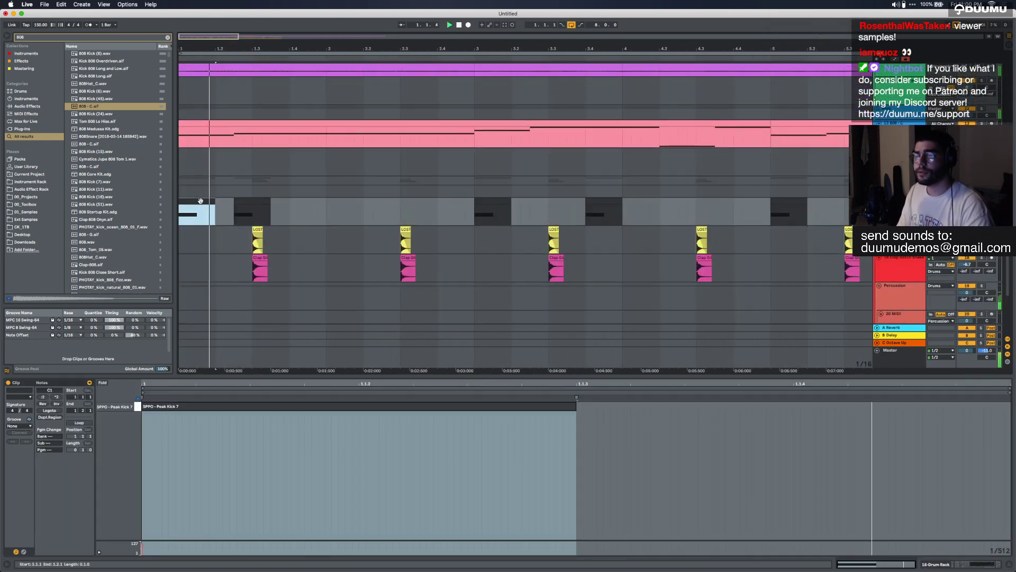
left_click(251, 212)
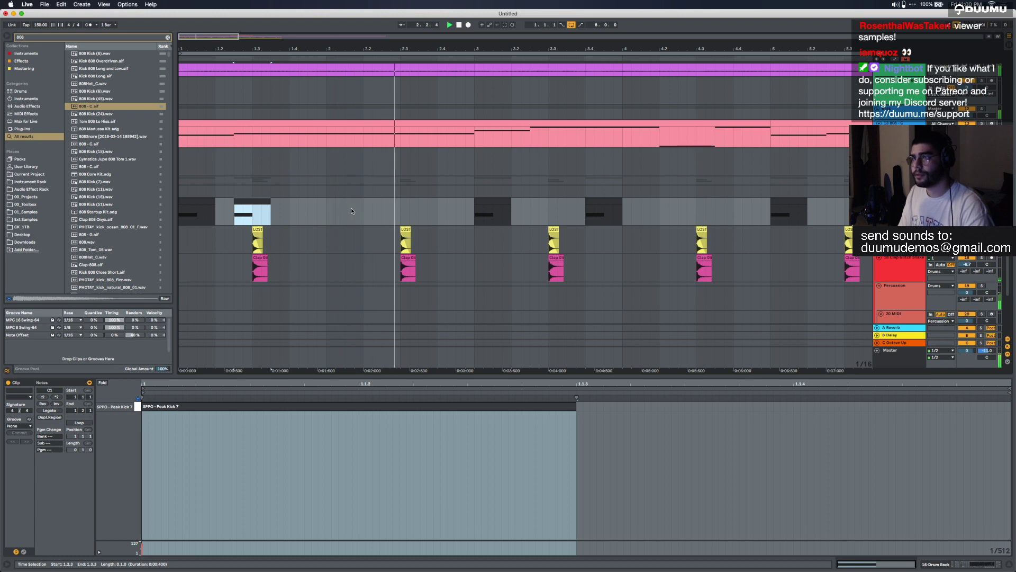
left_click_drag(245, 201, 487, 200)
key("minus")
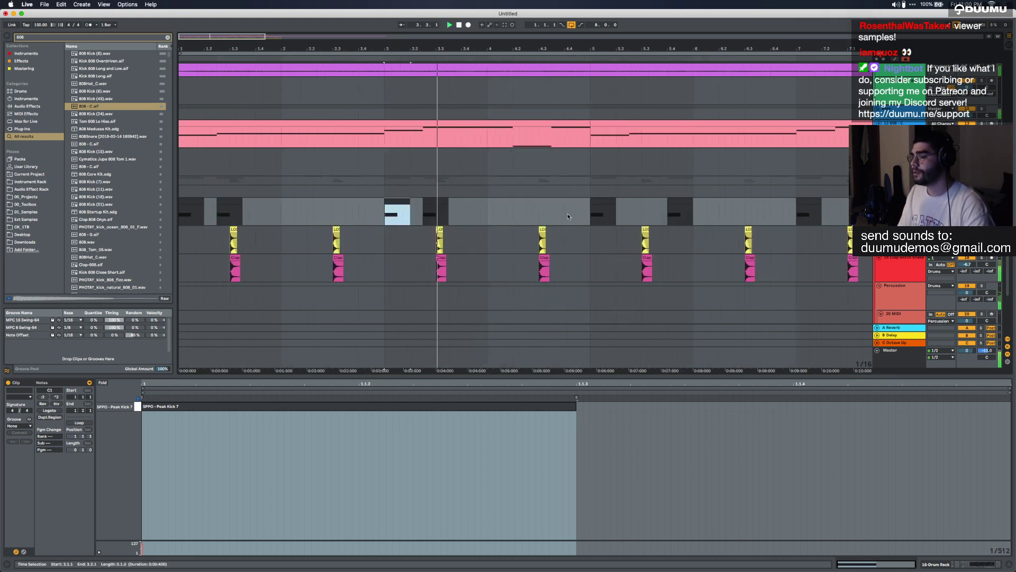
key("minus")
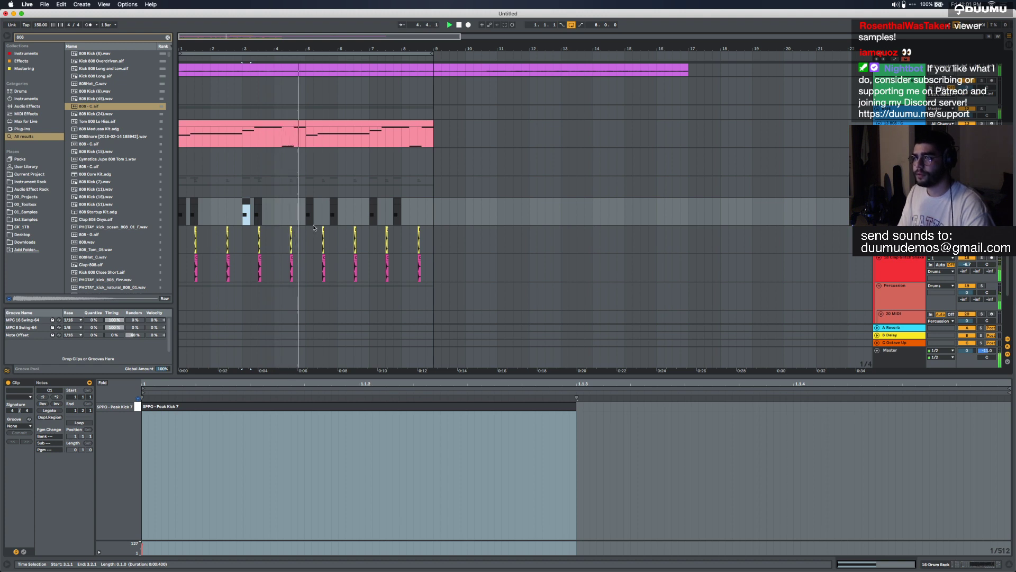
key("space")
- Repeat the kick pattern through bar 9, loop bars 1–9 and play from bar 1
left_click_drag(306, 216, 481, 214)
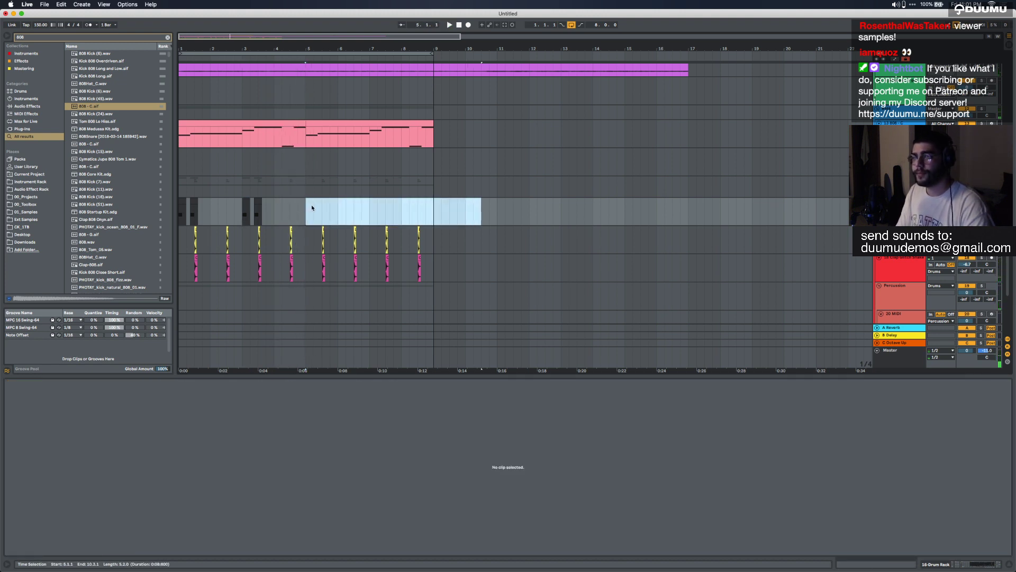
left_click_drag(312, 207, 198, 209)
key("ctrl+d")
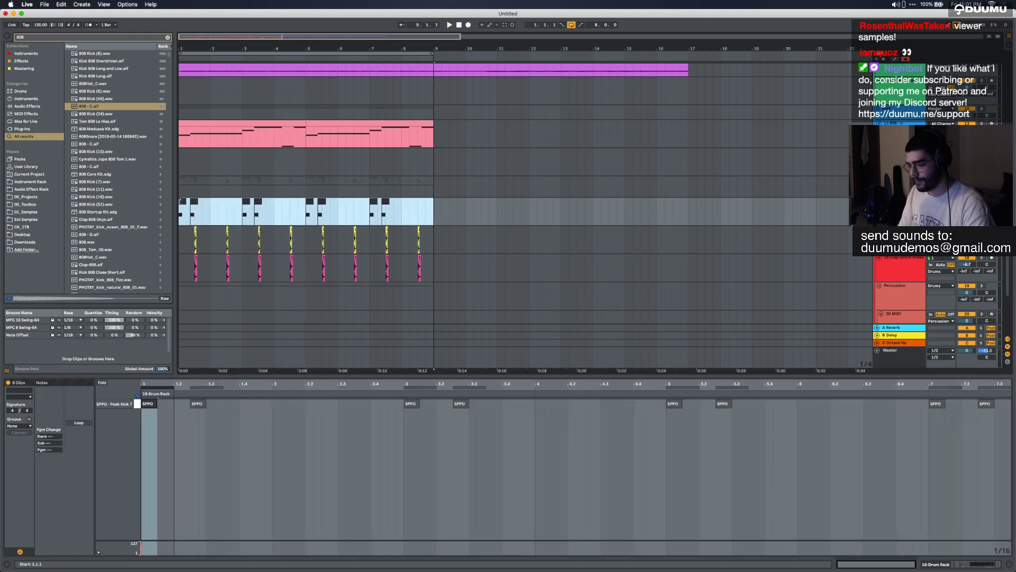
key("ctrl+l")
key("space")
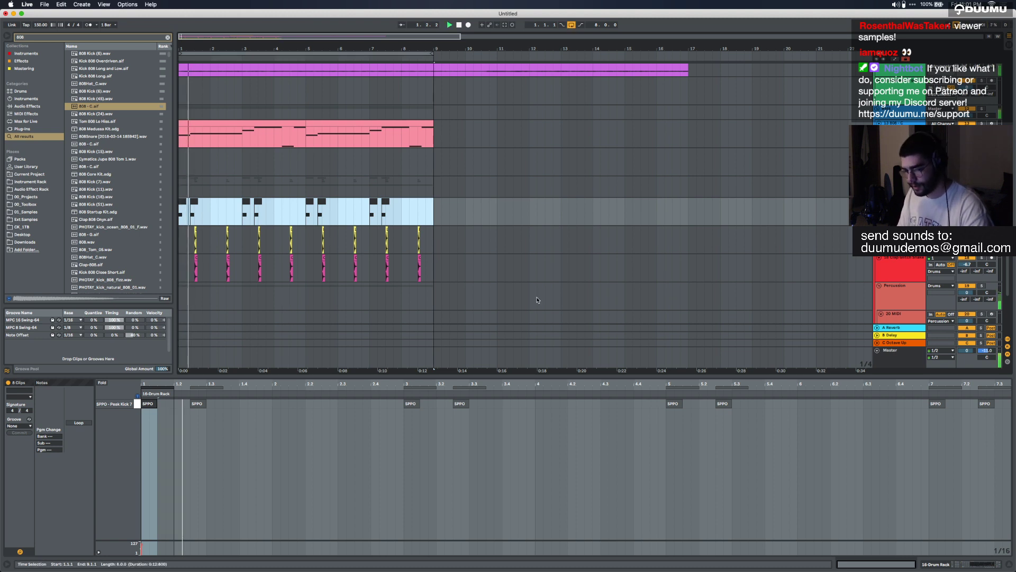
left_click_drag(421, 375, 421, 553)
scroll(250, 278, "up", 5)
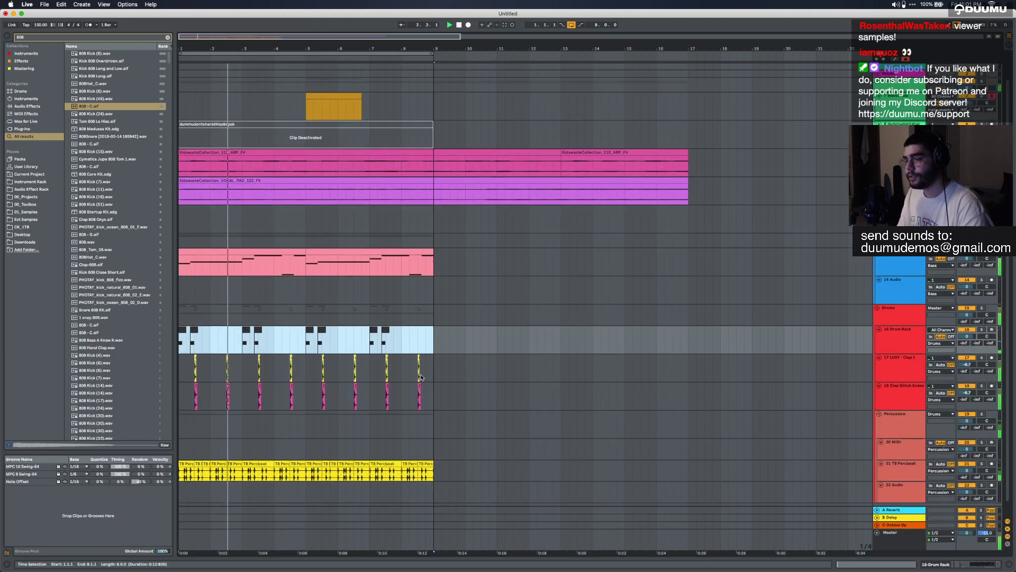
- Load Ozone Imager on the 808 track, enable Stereoize and settle the width at 45.3
left_click(250, 278)
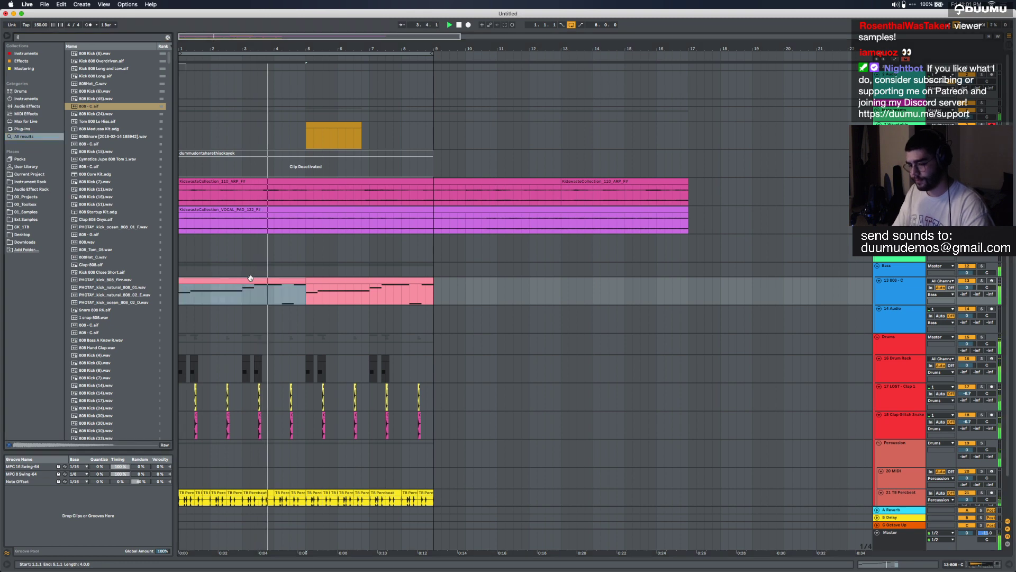
key("ctrl+f")
type("imager")
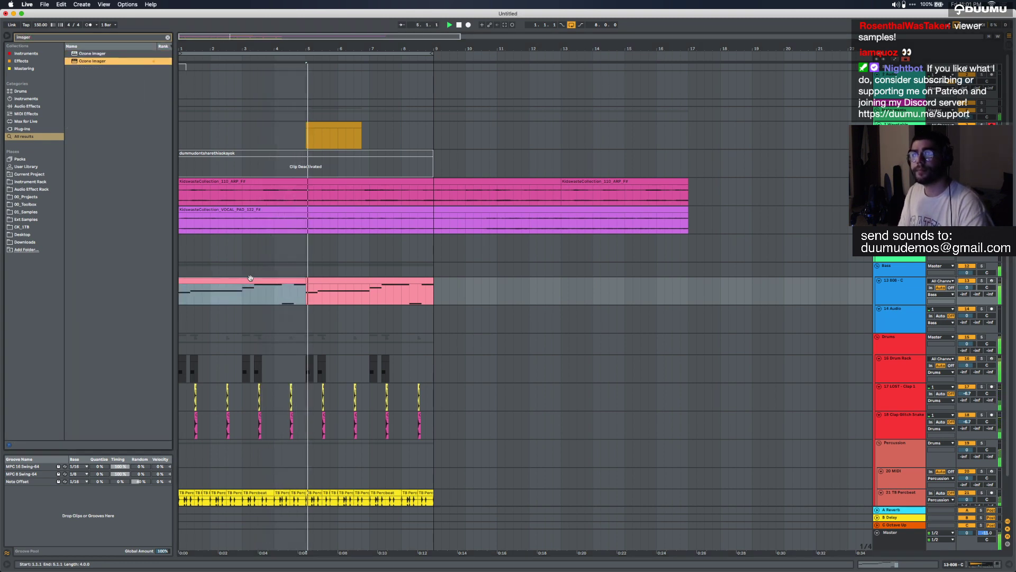
key("Return")
left_click_drag(59, 108, 59, 73)
left_click(68, 67)
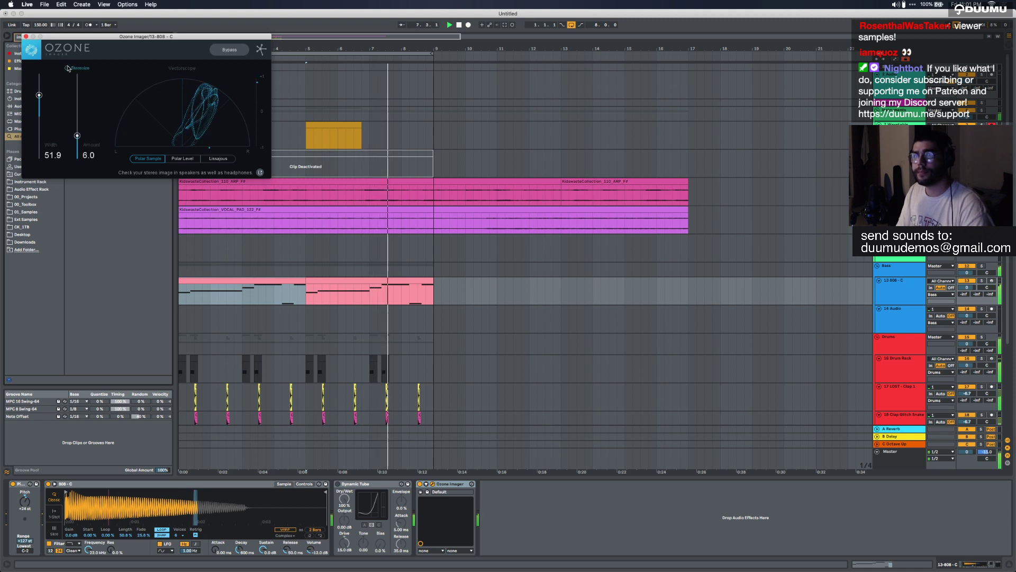
left_click_drag(76, 136, 77, 132)
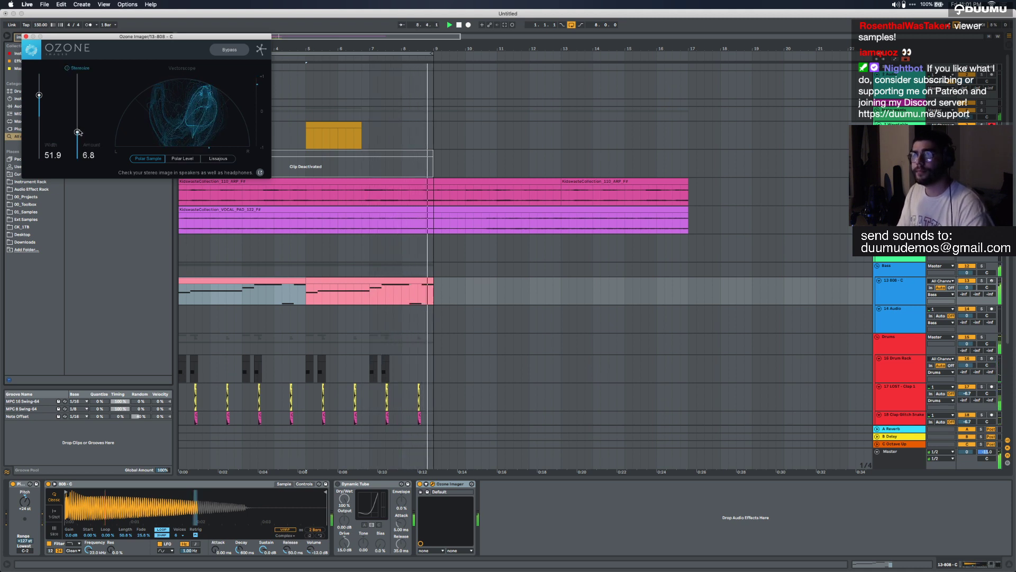
left_click_drag(39, 95, 38, 99)
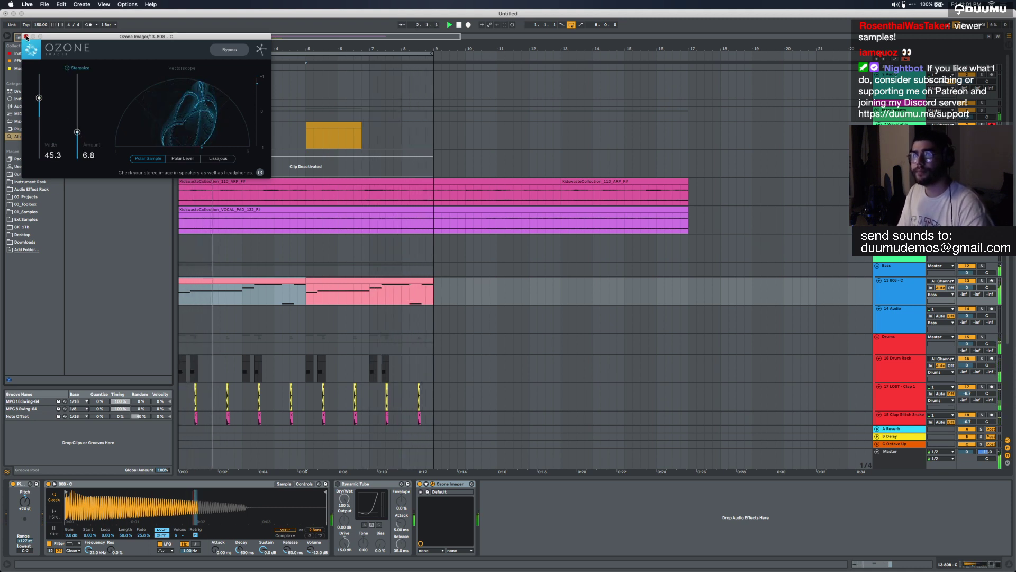
left_click(26, 37)
- Cut the 808 Simpler sustain to -inf dB
left_click(237, 226)
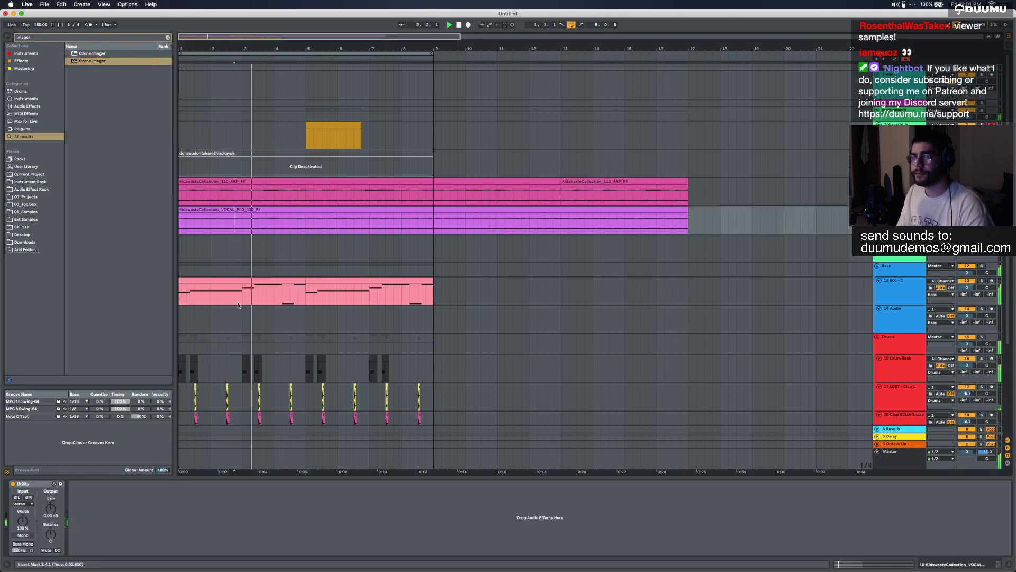
left_click(238, 304)
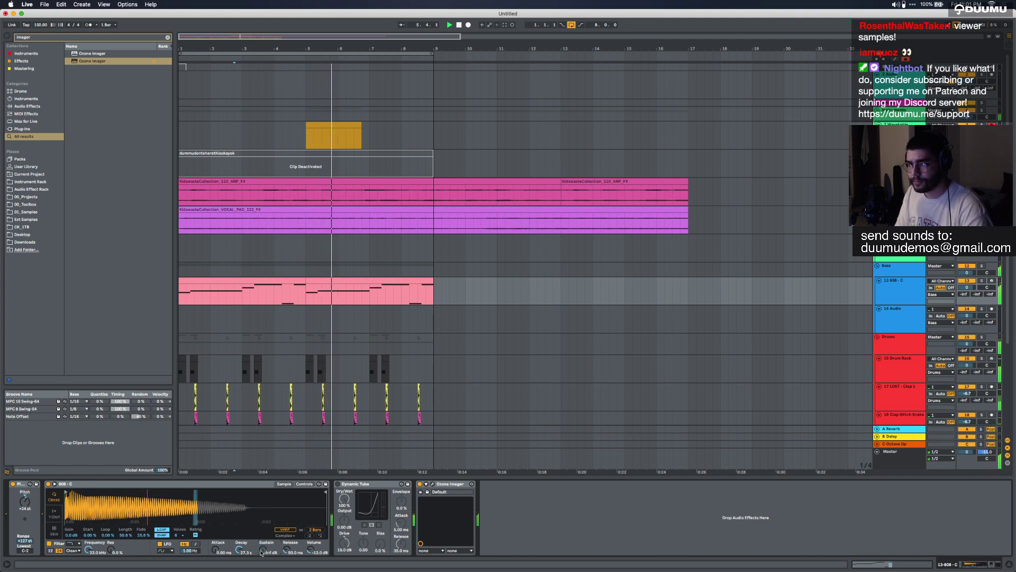
left_click_drag(255, 552, 244, 552)
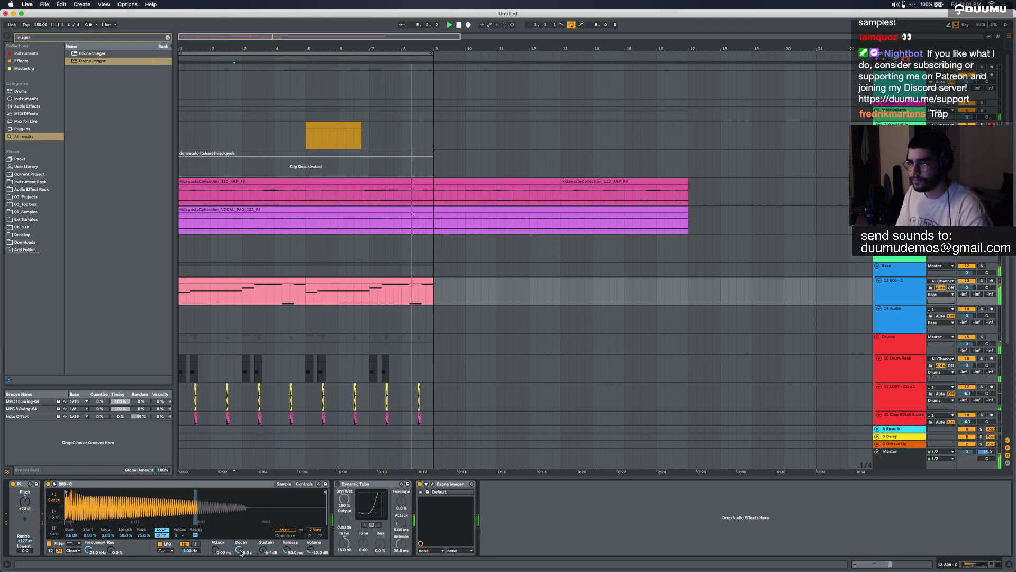
- Transpose the first 808 clip's notes down three semitones
double_click(265, 291)
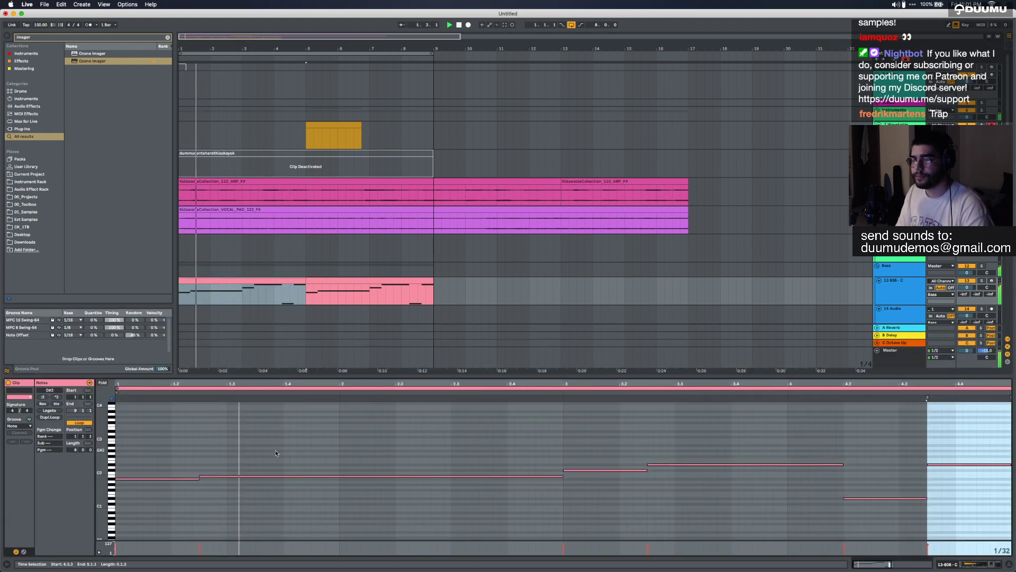
key("Down")
key("Down")
key("Down")
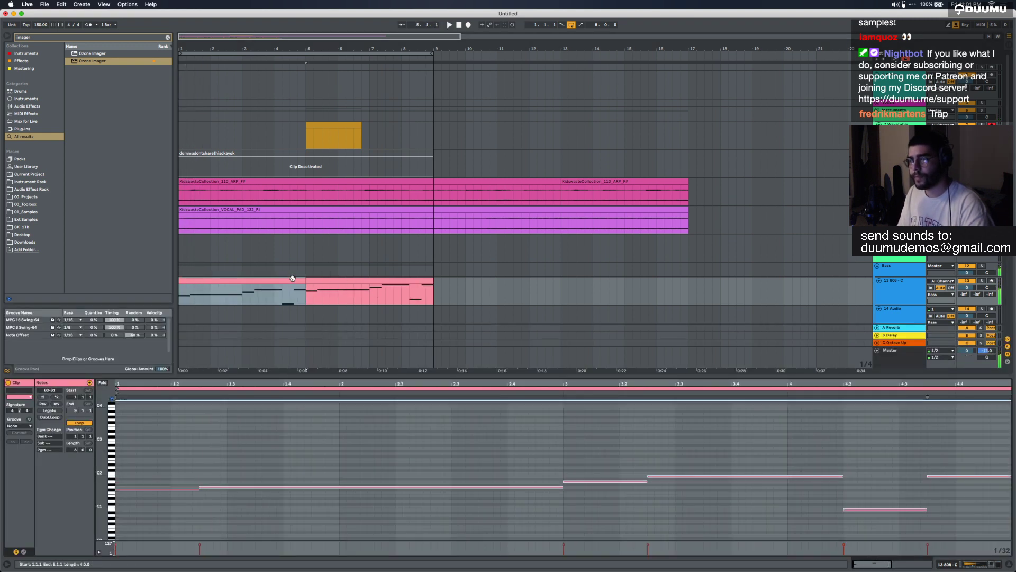
left_click(309, 280)
left_click(288, 211)
key("shift+Up")
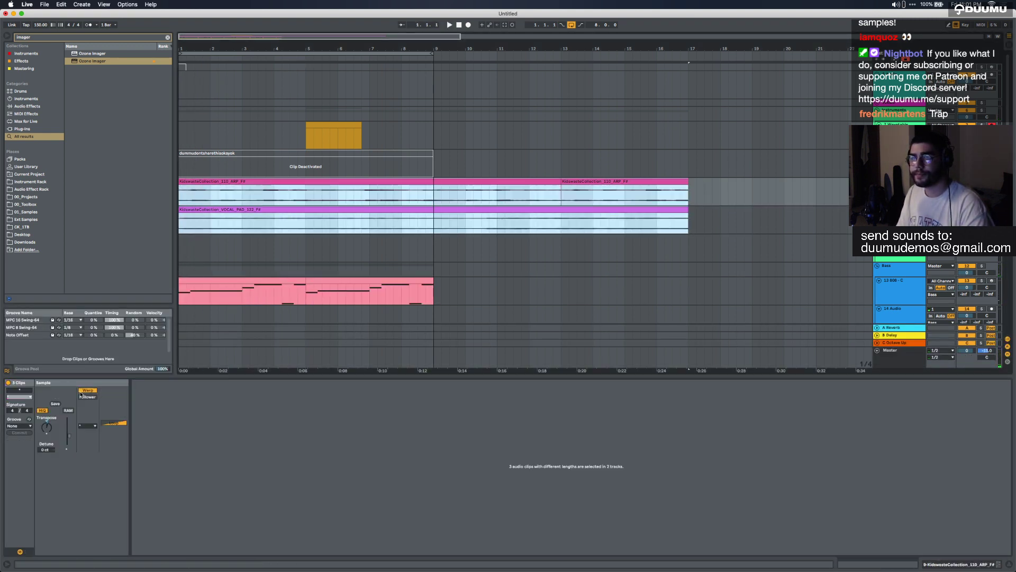
- Cut the Drum Rack kick sample's sustain to -inf dB
left_click(48, 433)
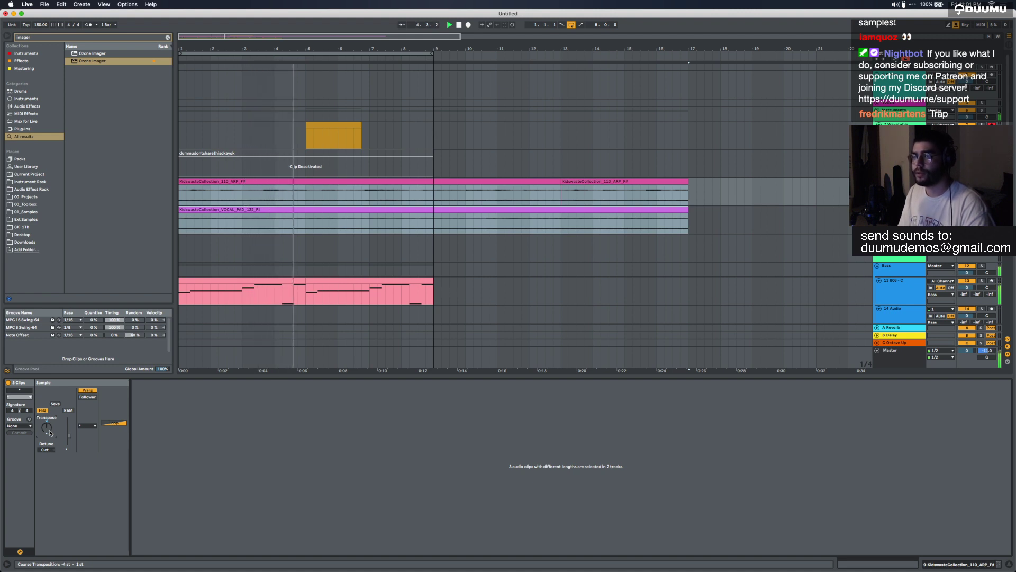
left_click(305, 299)
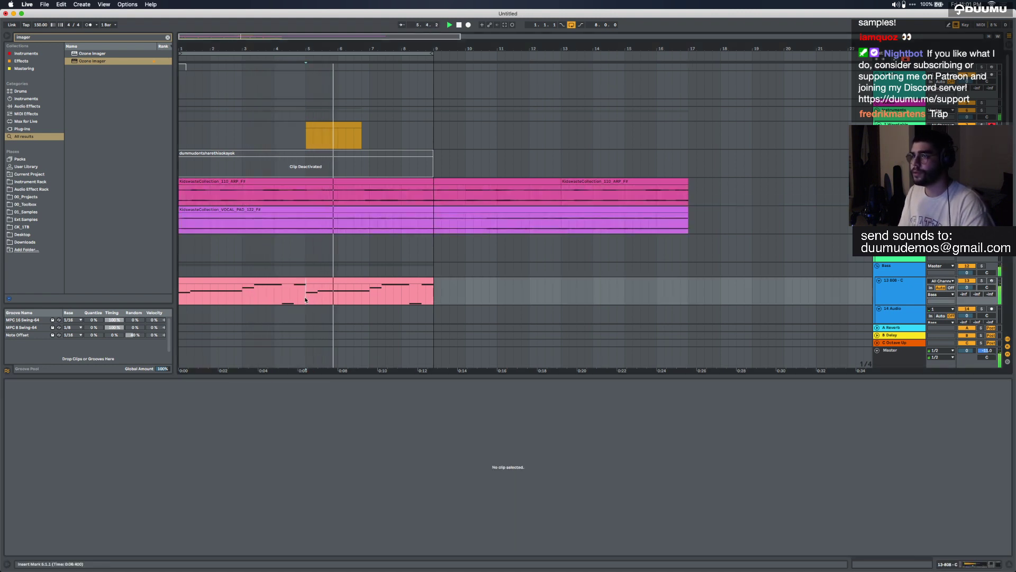
left_click_drag(436, 377, 436, 556)
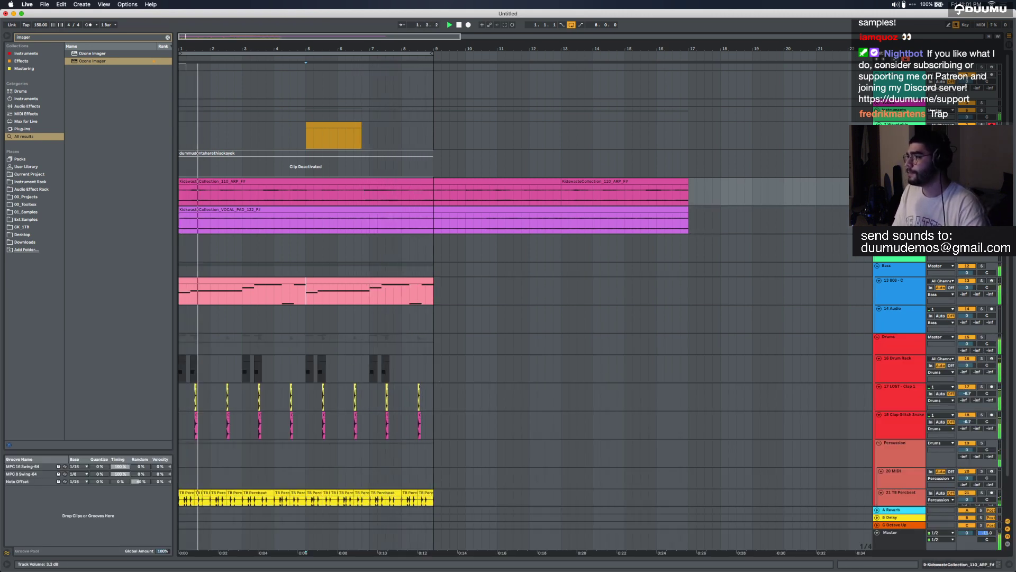
left_click(900, 286)
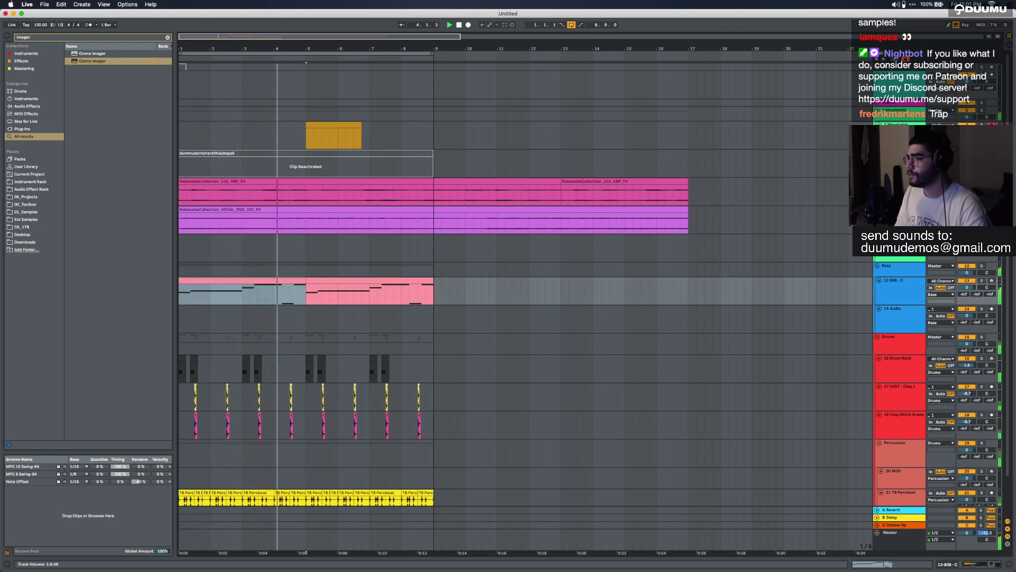
left_click(900, 365)
left_click(971, 565)
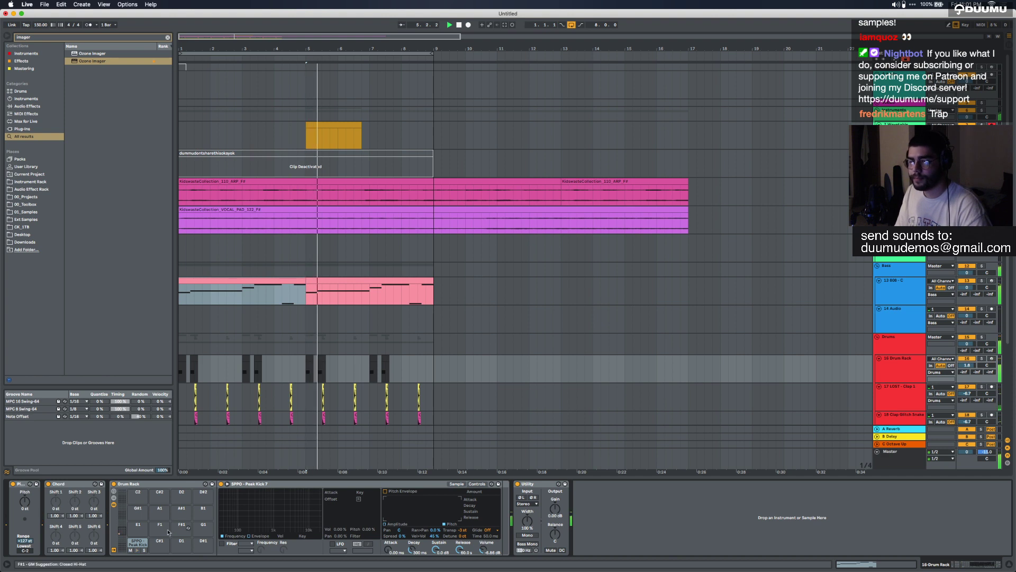
left_click_drag(435, 550, 436, 552)
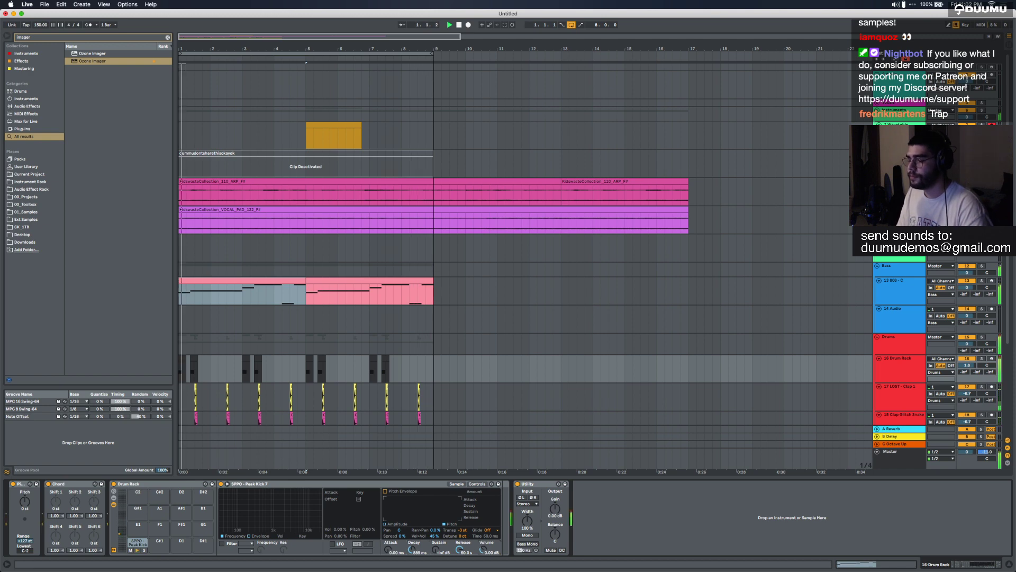
- Raise 17 LOST - Clap 1 to -3.5 dB and Clap Glitch Snake to 0.3 dB
scroll(530, 264, "down", 5)
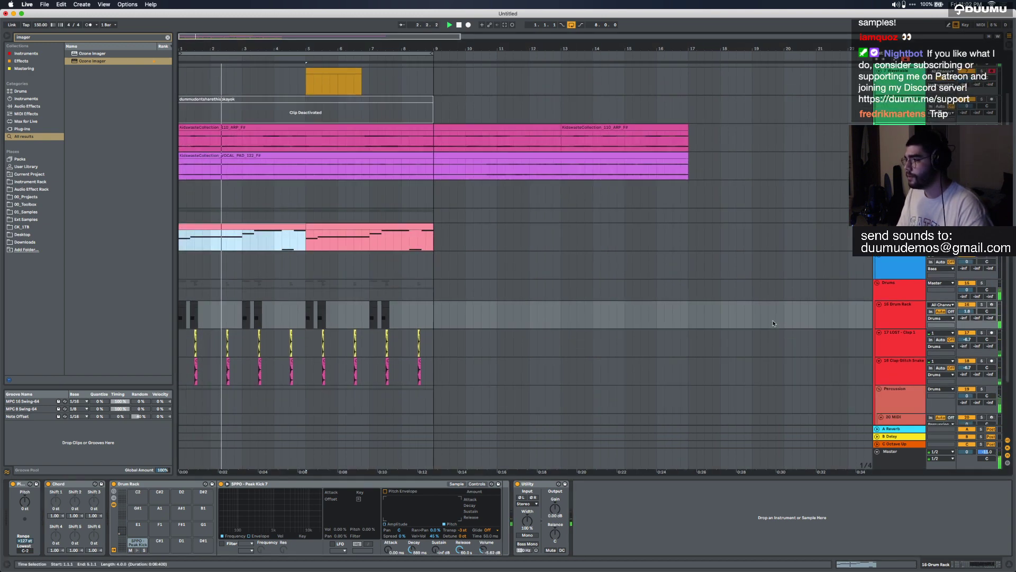
left_click(900, 352)
left_click(900, 323)
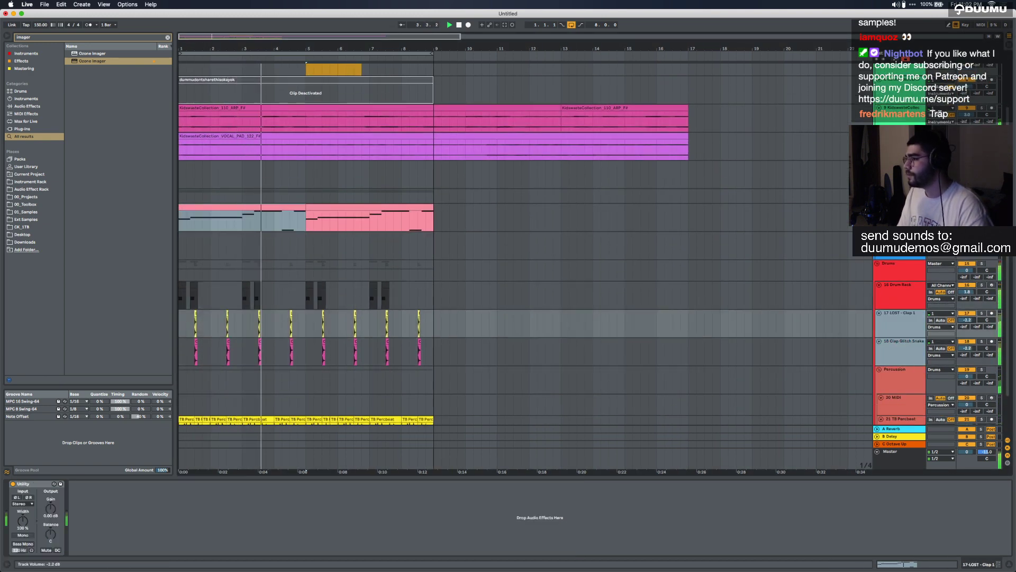
left_click_drag(967, 319, 967, 314)
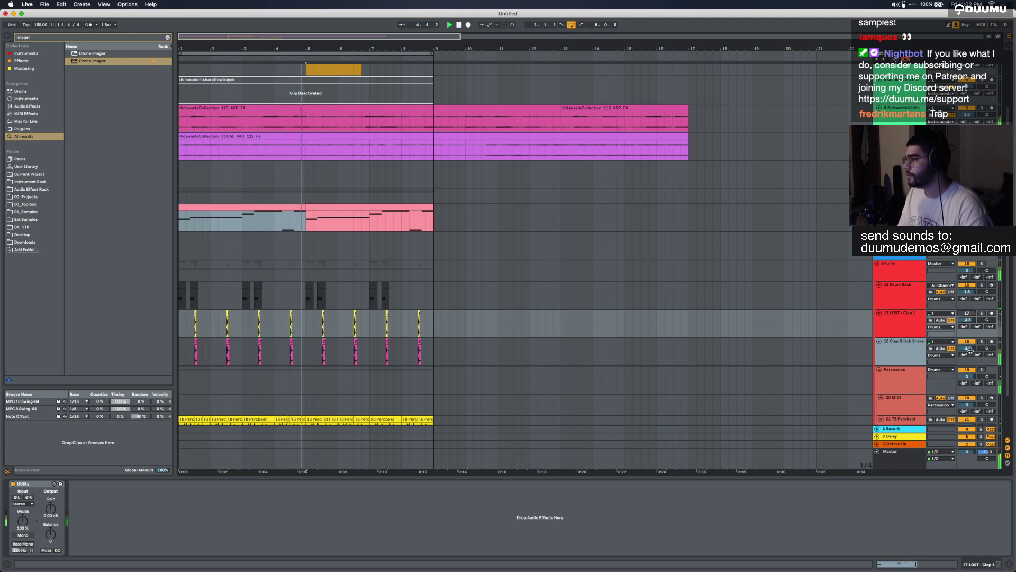
left_click_drag(967, 348, 967, 316)
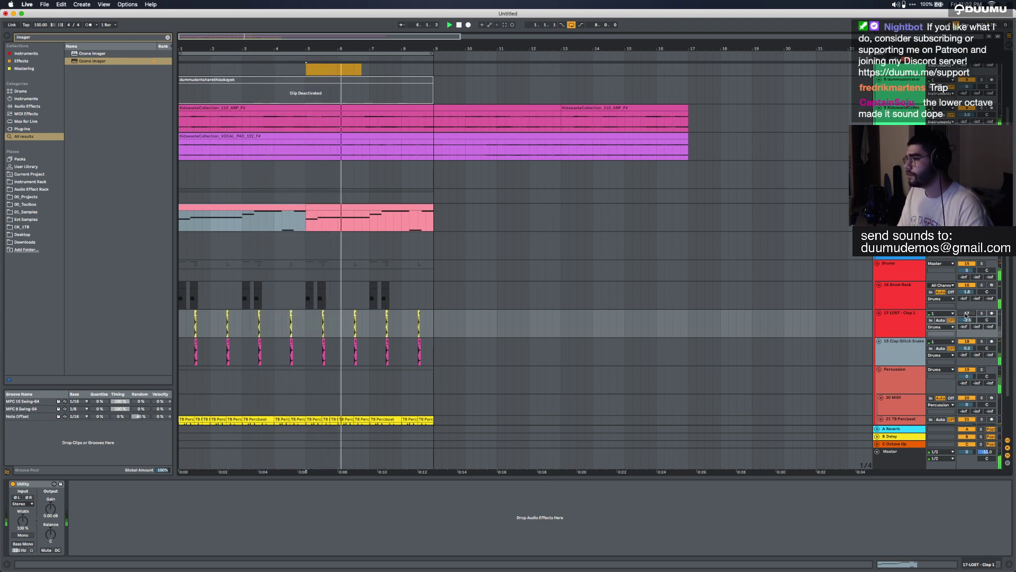
- Delete the Clap Glitch Snake track, stop playback, and select the deactivated dummudontsharethisokayok clip
left_click(900, 352)
key("Delete")
left_click(900, 325)
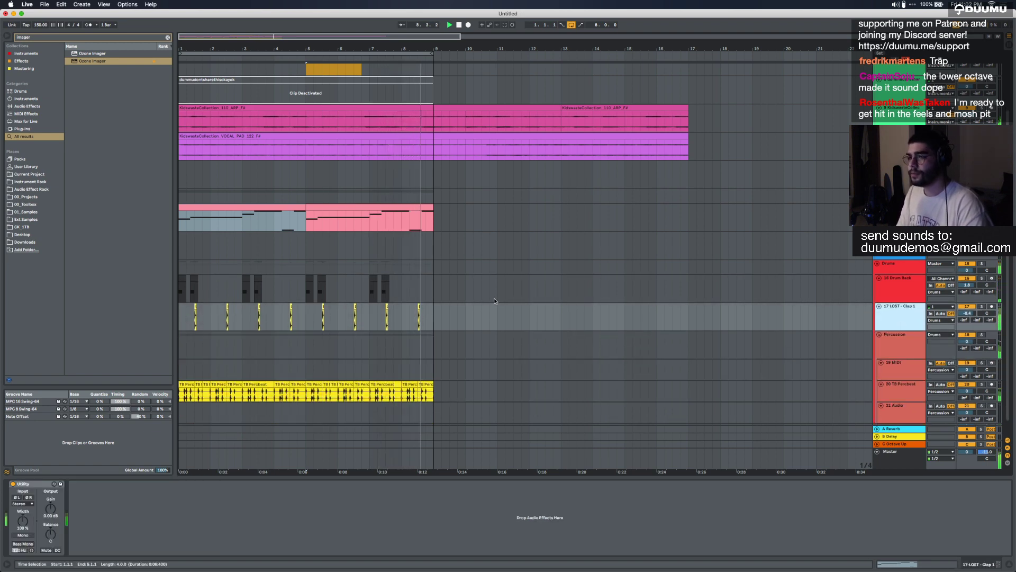
scroll(389, 318, "up", 3)
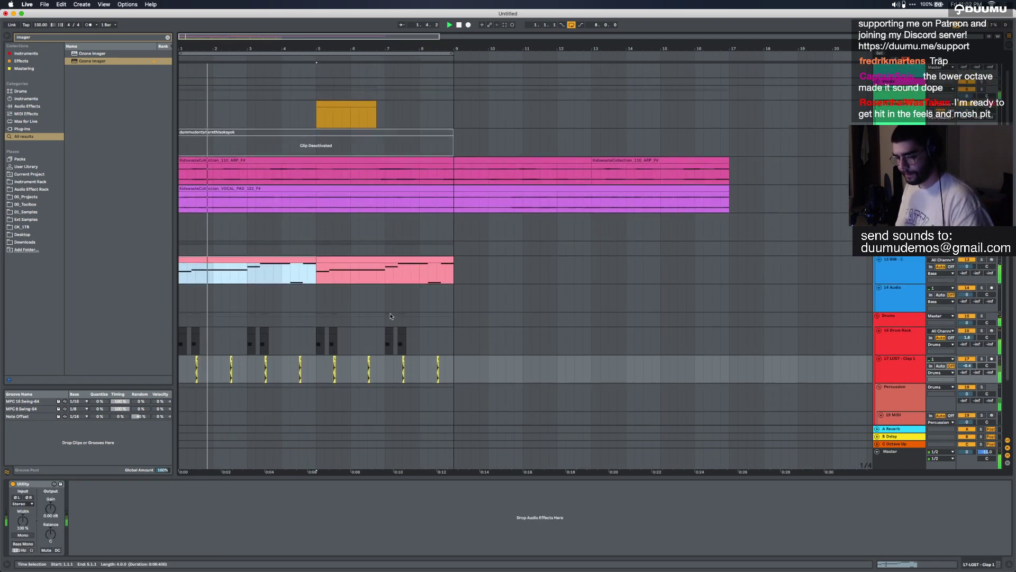
scroll(390, 316, "up", 1)
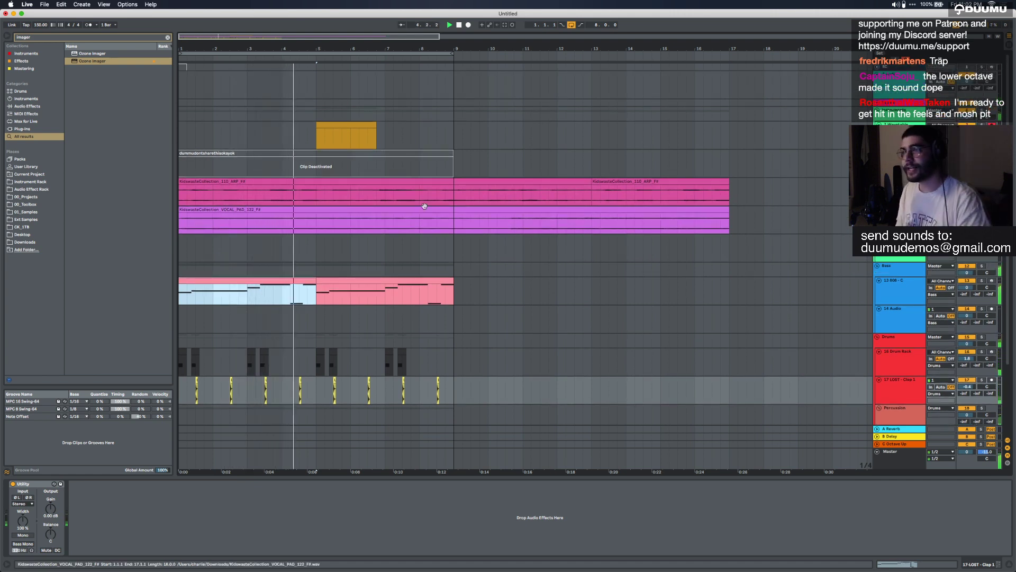
key("space")
left_click(356, 153)
- Reactivate the dummudontsharethisokayok clip and transpose it up
key("0")
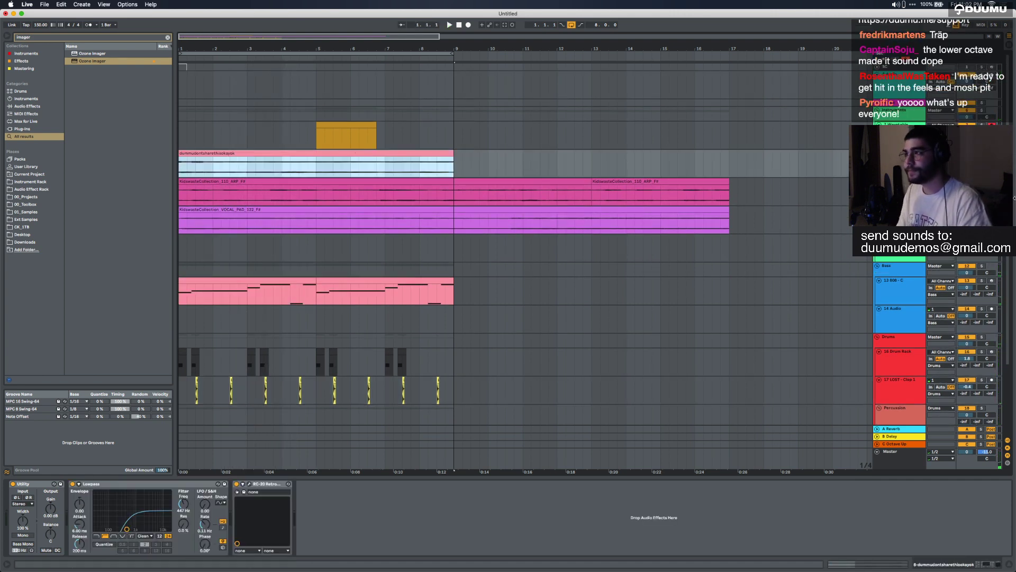
left_click(899, 135)
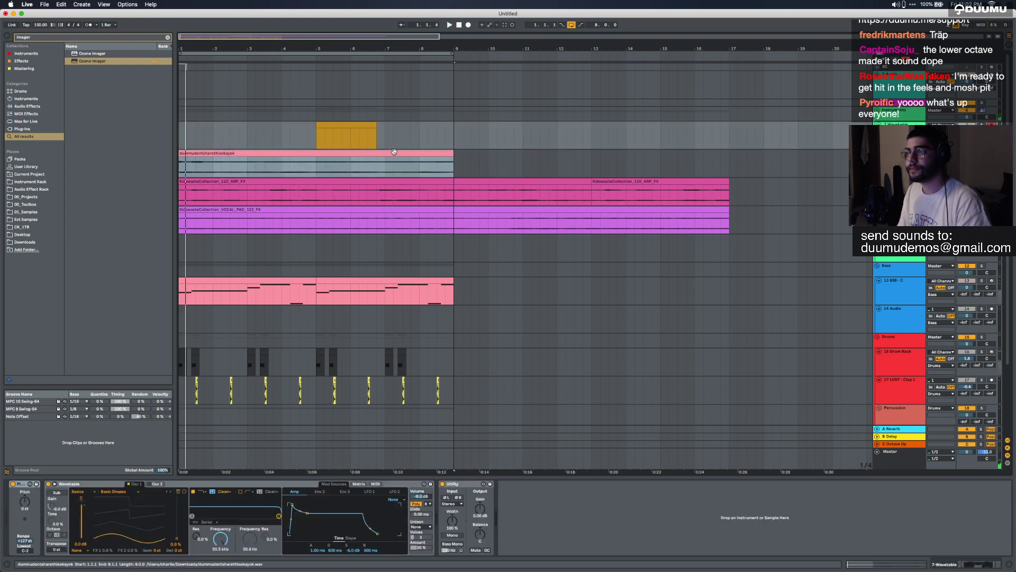
double_click(394, 152)
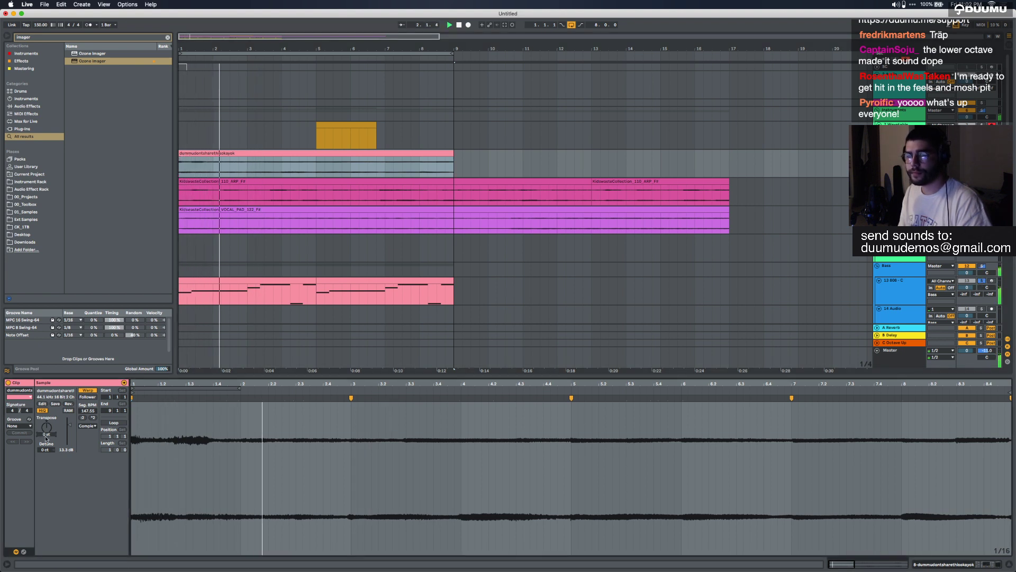
left_click_drag(46, 441, 46, 439)
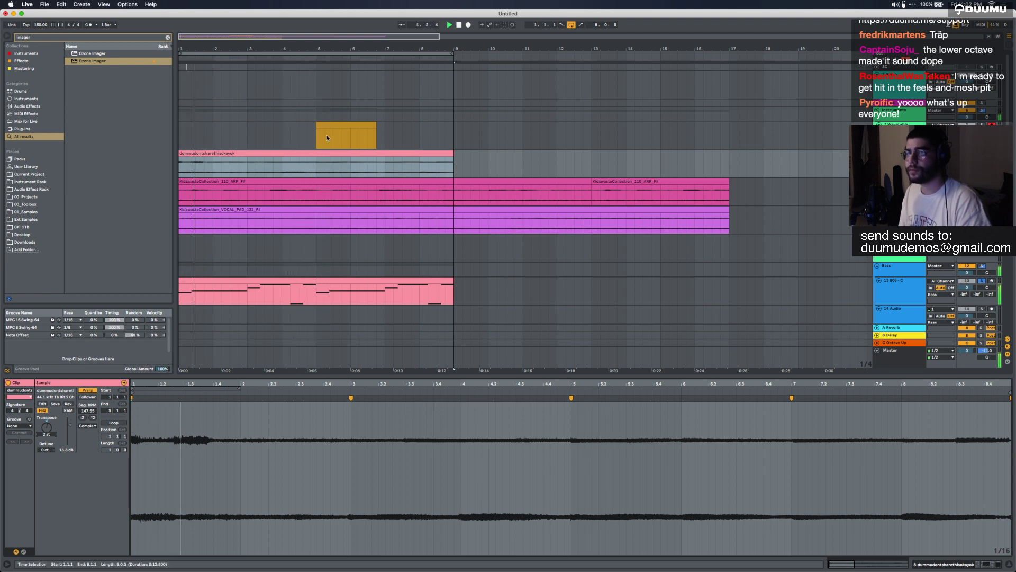
- Split the vocal clip at bar 5 and delete the piece after it
left_click(316, 171)
mouse_move(316, 170)
left_mouse_down()
mouse_move(279, 169)
mouse_move(314, 168)
left_mouse_up()
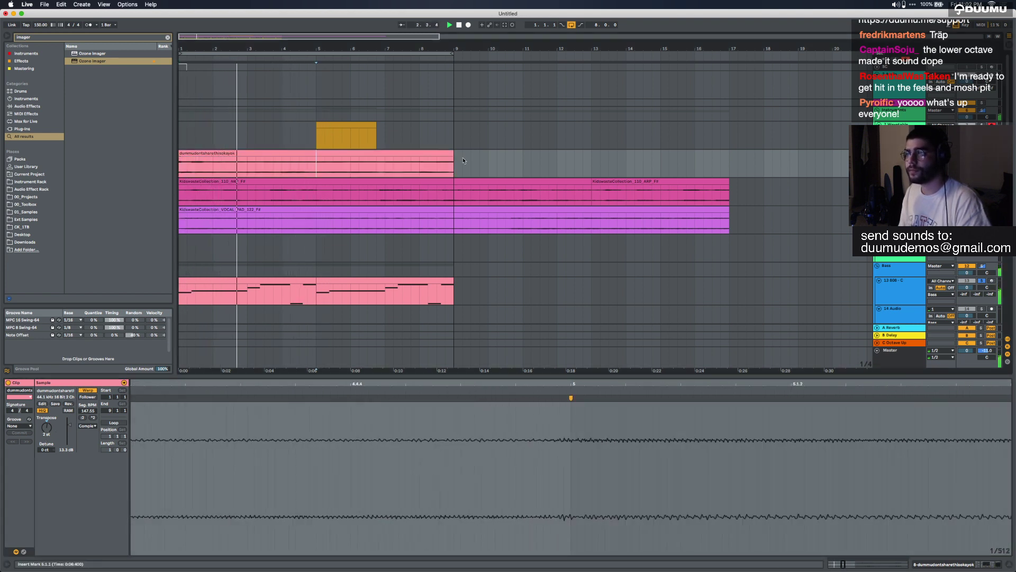
left_click_drag(455, 156, 582, 155)
left_click(350, 154)
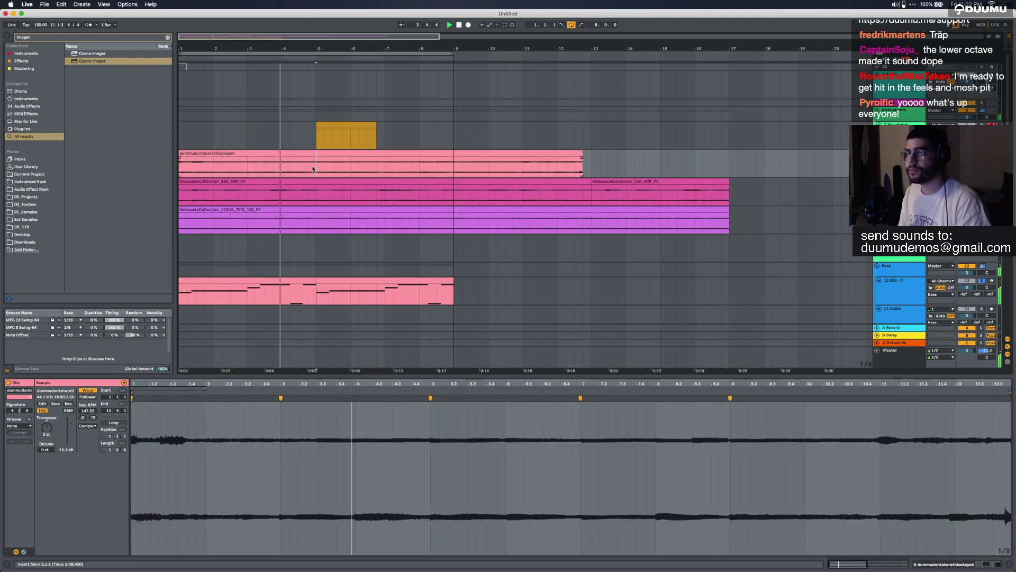
key("BackSpace")
left_click(182, 155)
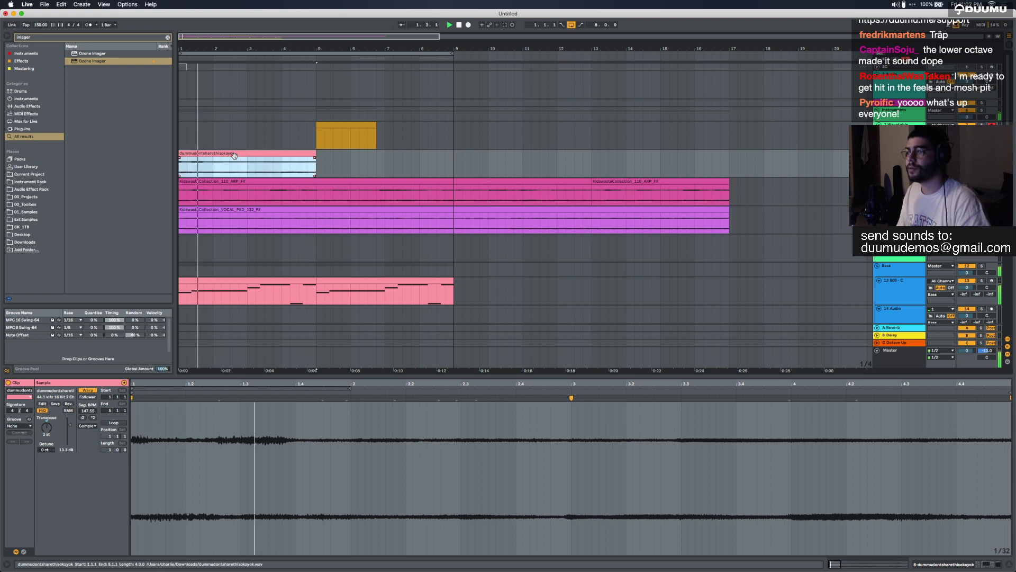
left_click(293, 163)
- Split a short slice near bar 3, repeat it, then duplicate the chopped pattern into bars 5–9
scroll(235, 158, "down", 2)
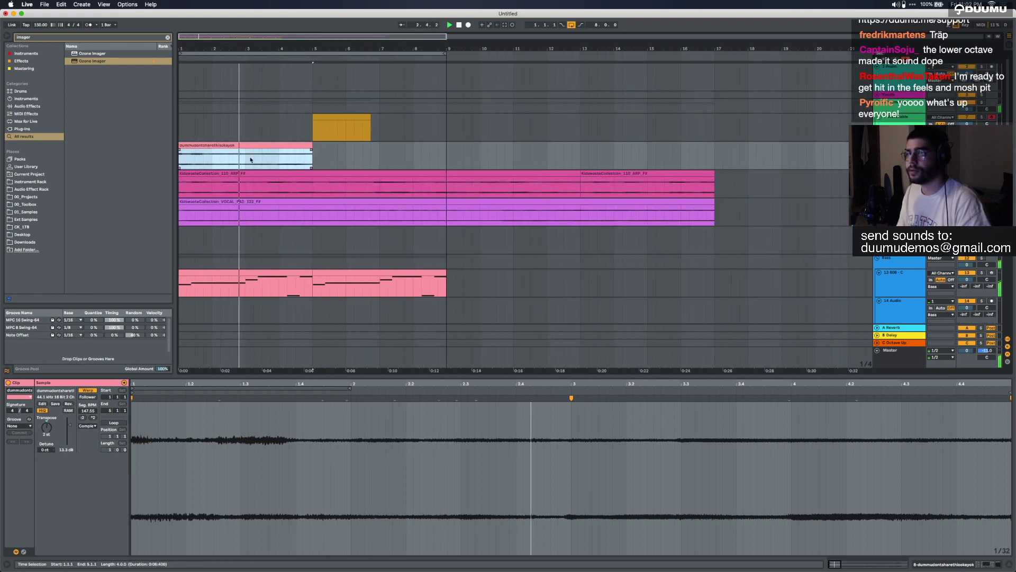
left_click(242, 159)
key("super+e")
key("super+d")
key("super+d")
key("super+d")
key("super+d")
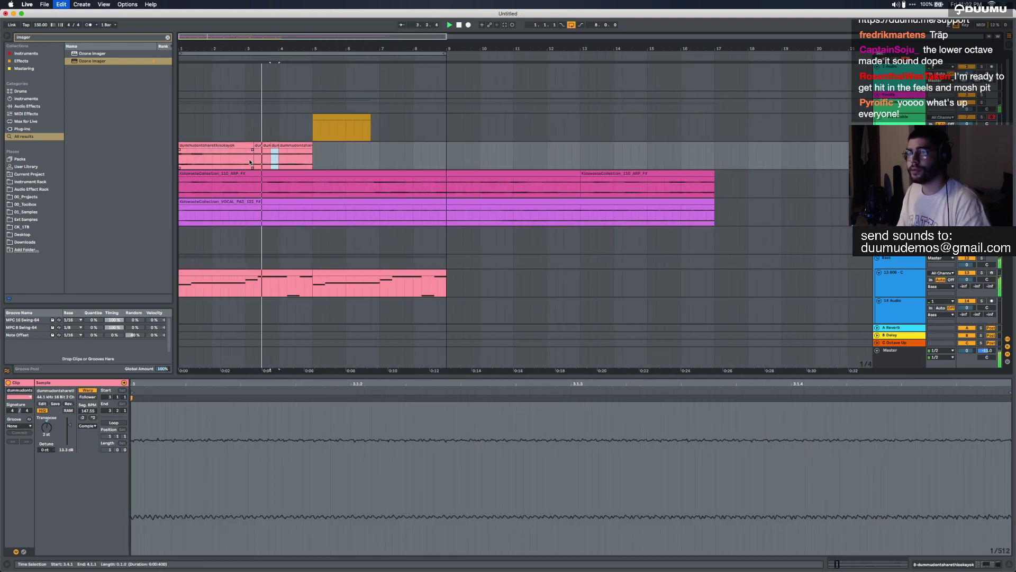
left_click(236, 145, "shift")
key("super+d")
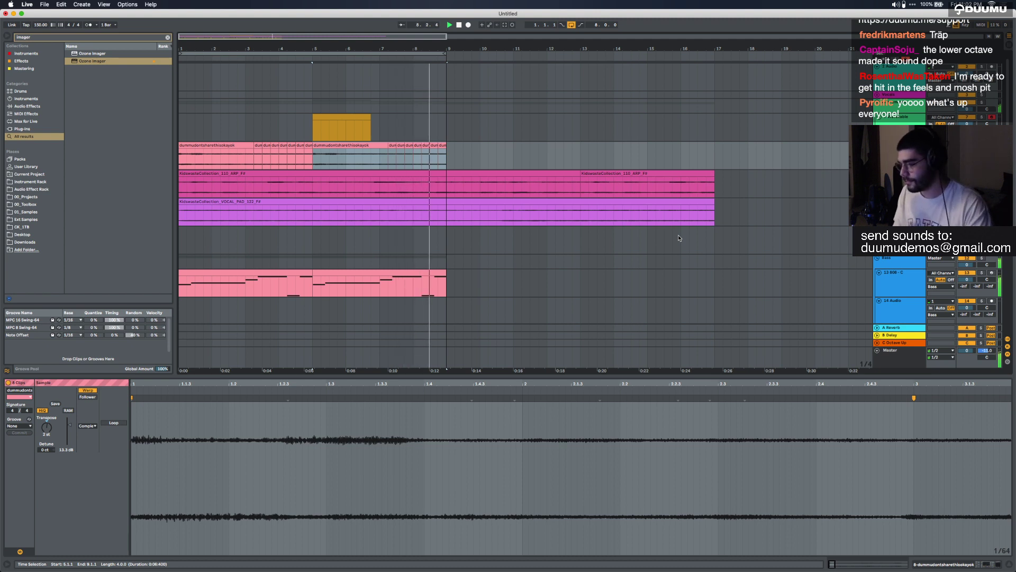
left_click(870, 297)
left_click(947, 564)
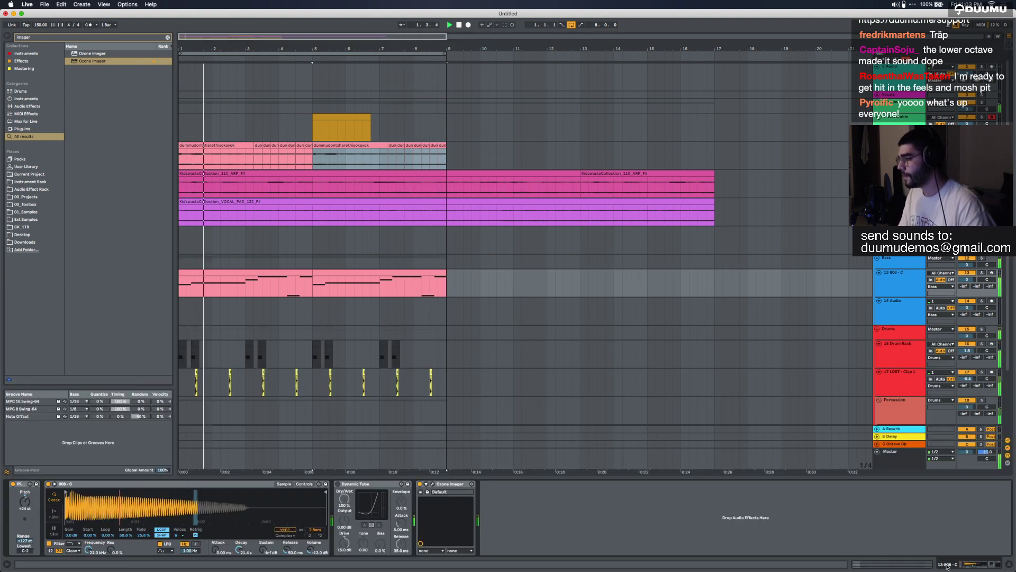
- Shorten the 808 Simpler pitch envelope decay to 18.8 ms
left_click(305, 484)
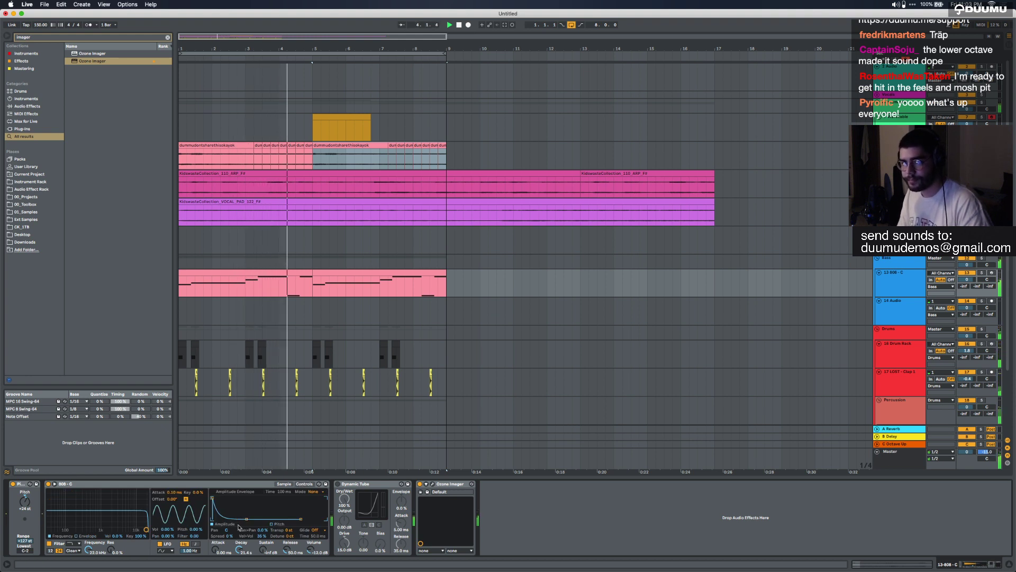
left_click(272, 524)
left_click_drag(316, 504, 316, 530)
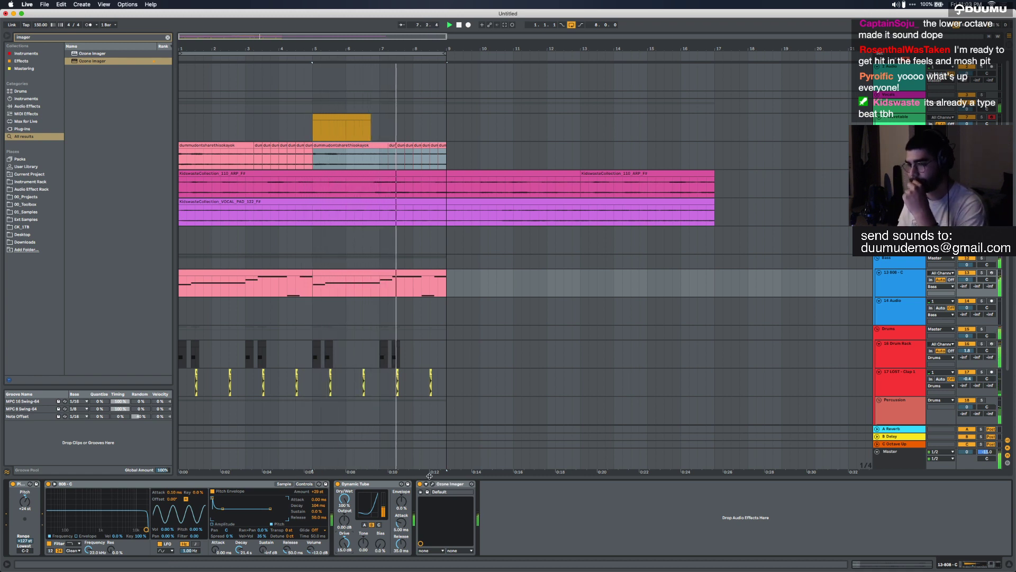
- Raise the 808 pitch envelope amount to +40 st and hide the device details
key("super+alt+l")
scroll(412, 303, "up", 1)
left_click_drag(450, 218, 747, 189)
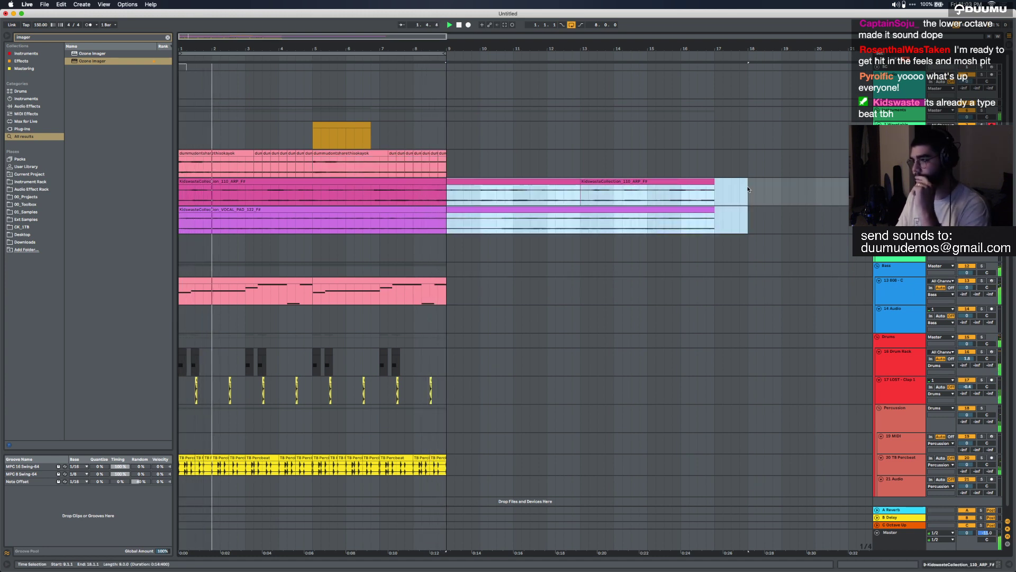
left_click(963, 337)
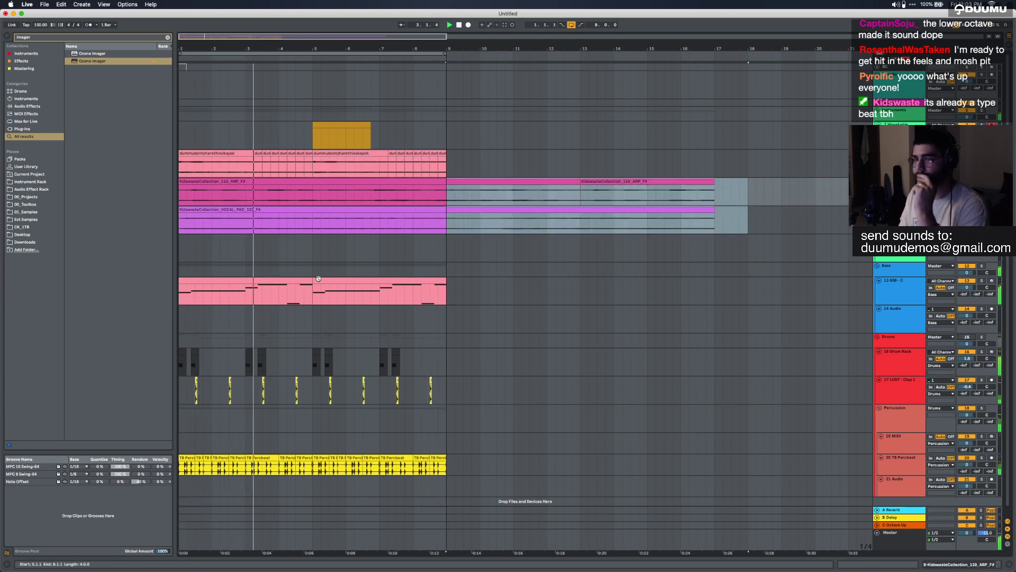
left_click(271, 283)
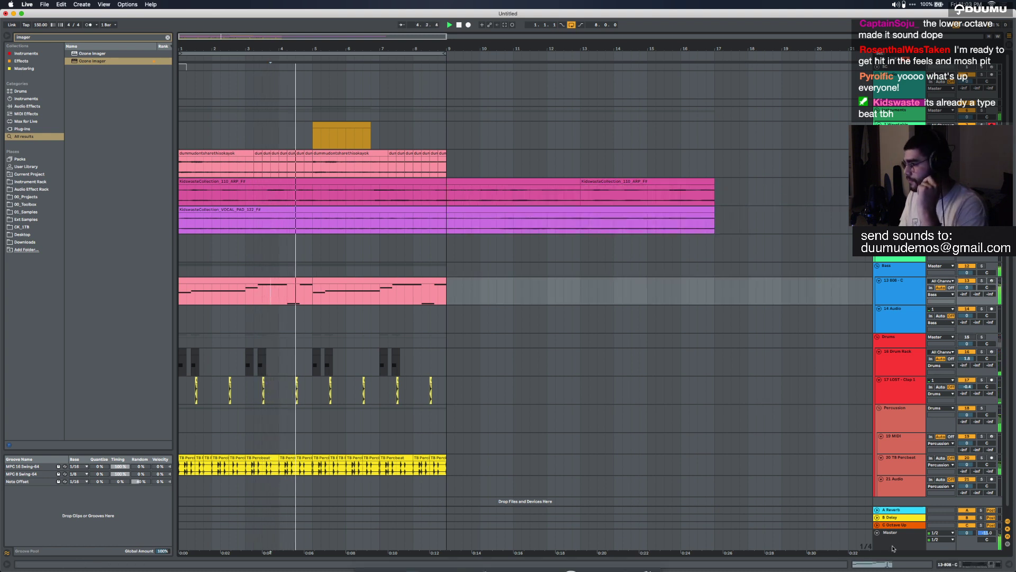
double_click(891, 291)
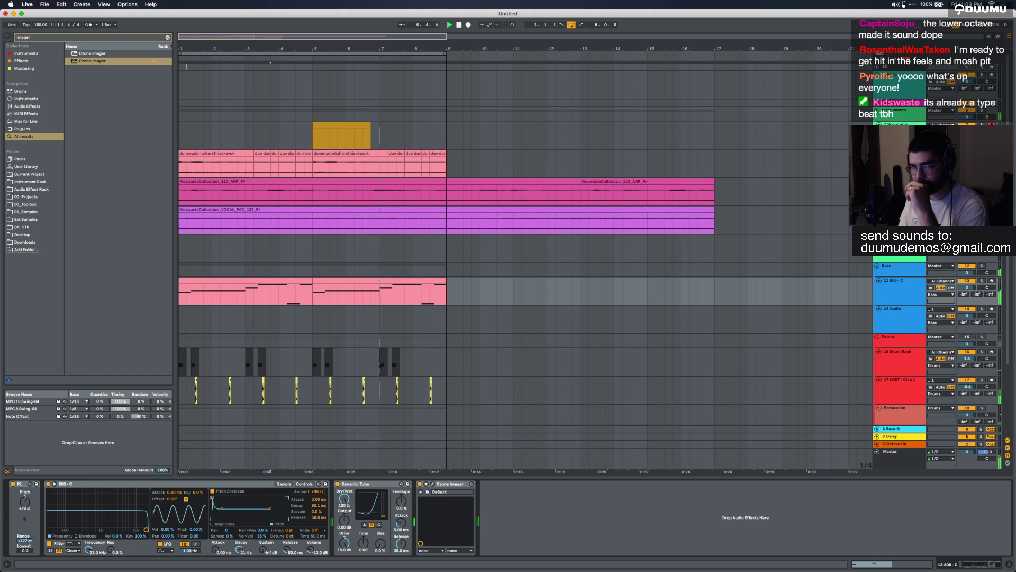
left_click_drag(318, 499, 318, 482)
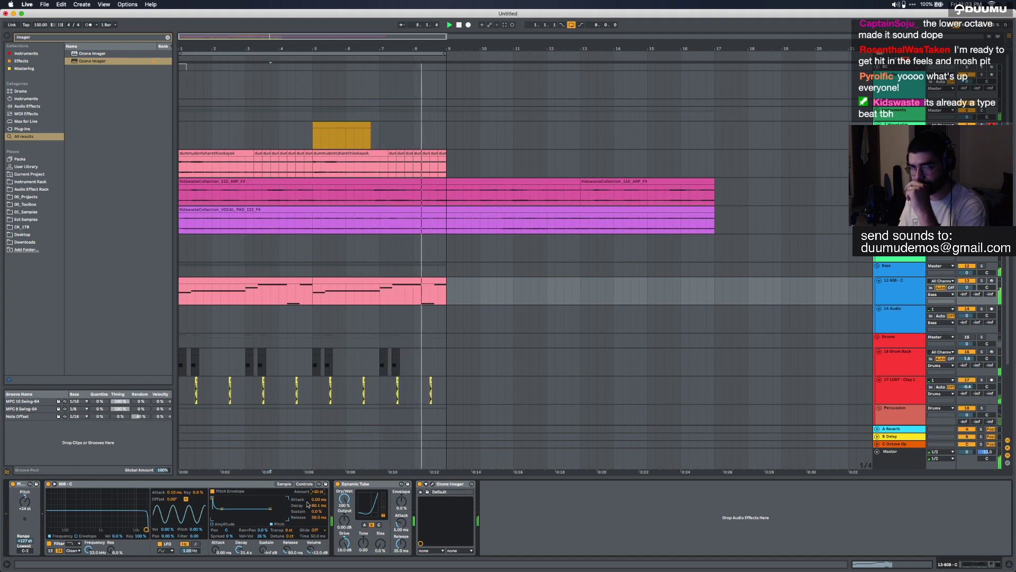
left_click(215, 524)
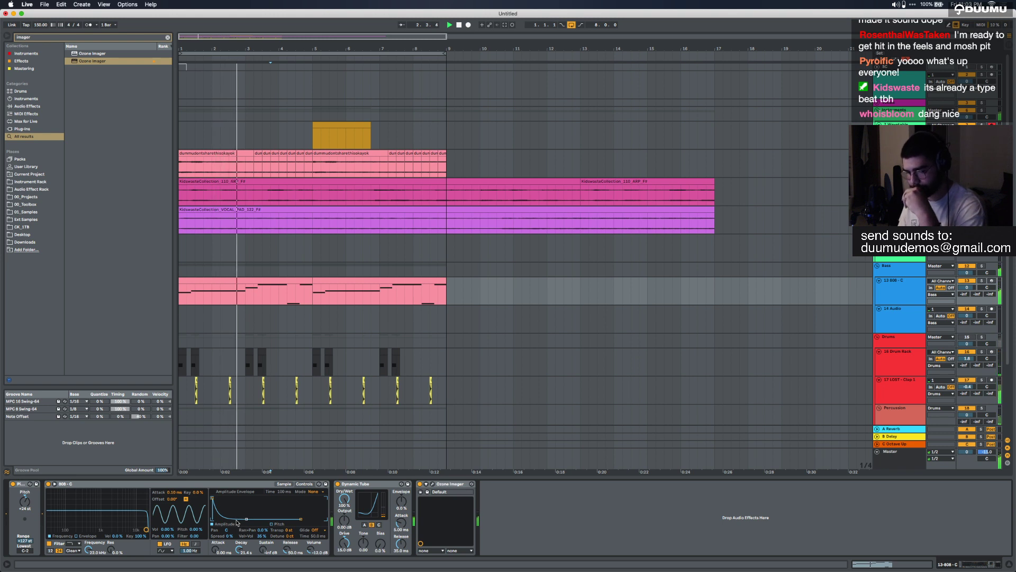
key("super+alt+l")
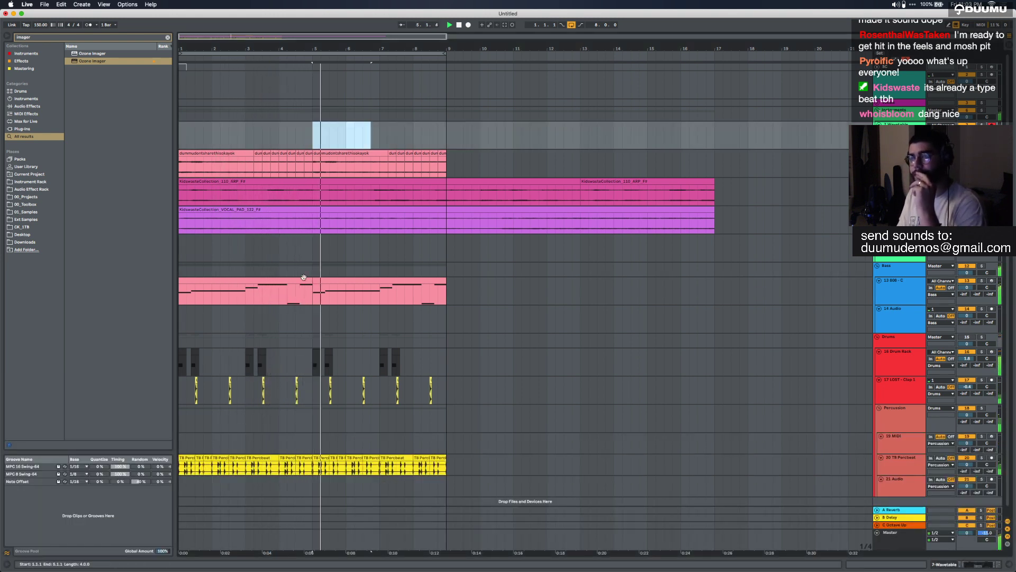
- List the Downloads folder files and lower the TB Percbeat track volume slightly
left_click(307, 258)
left_click(312, 268)
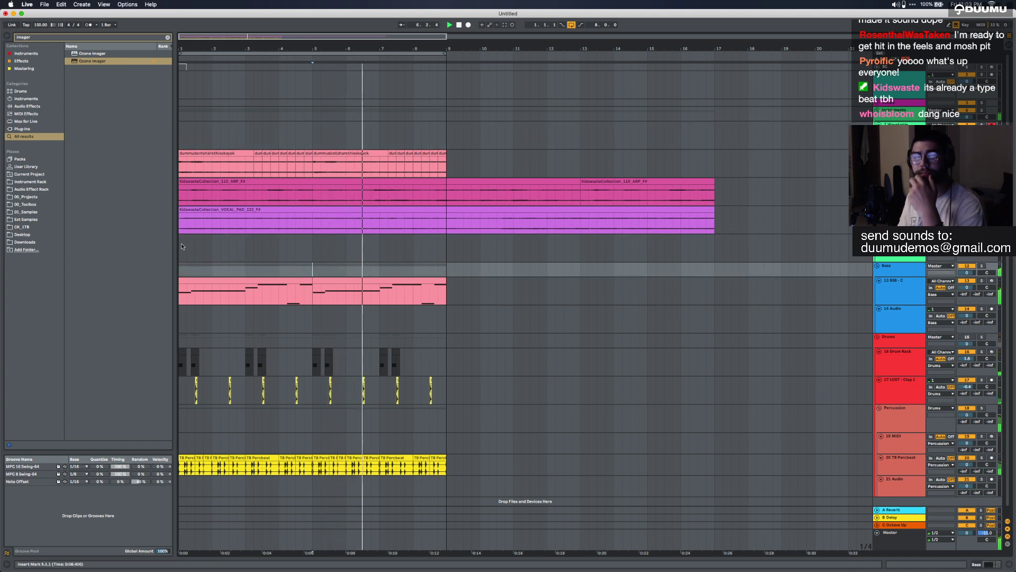
left_click(24, 242)
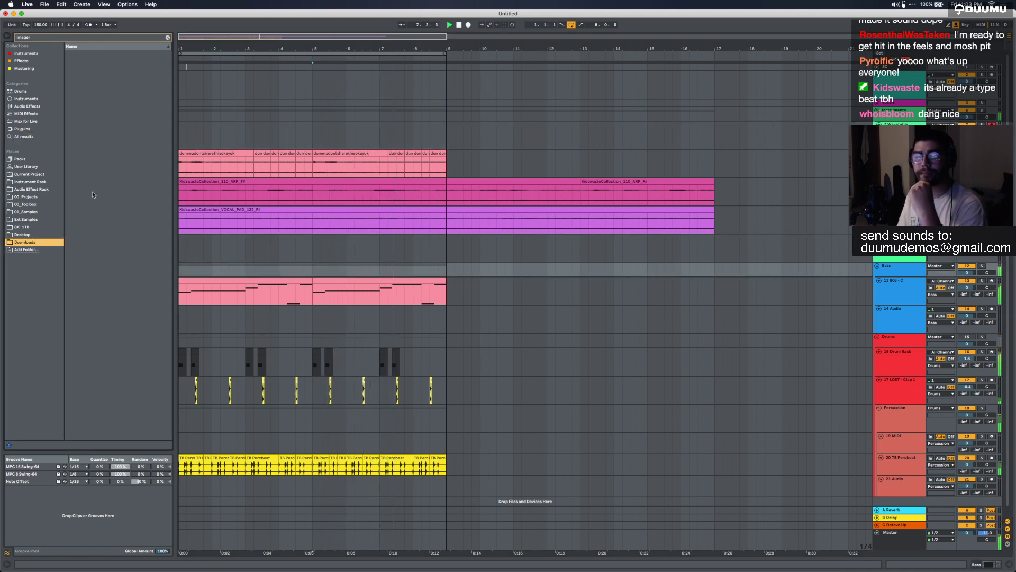
left_click(168, 37)
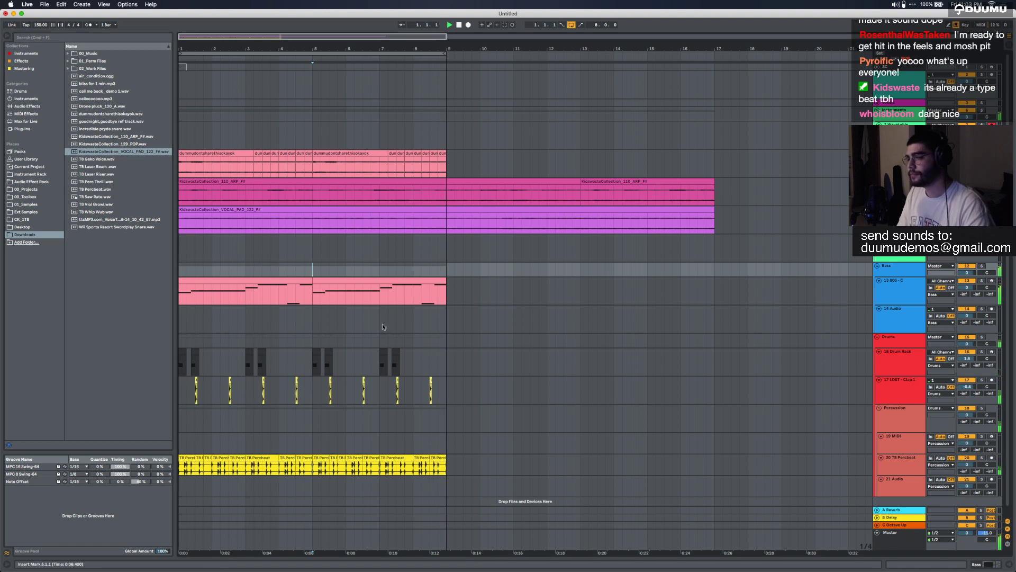
scroll(381, 322, "up", 3)
scroll(380, 323, "down", 3)
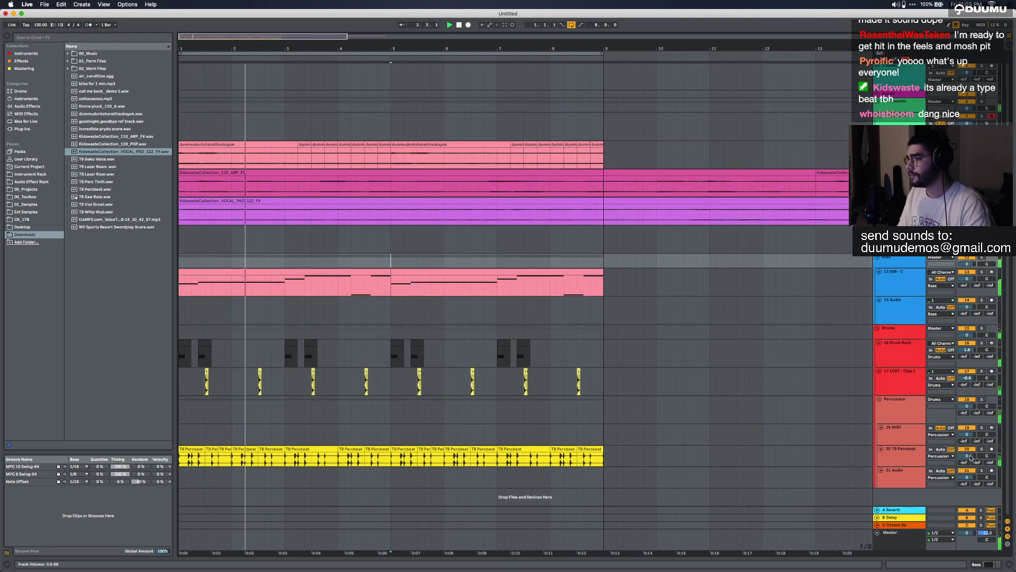
left_click_drag(967, 454, 967, 457)
- Insert two empty audio tracks below the clap track with Cmd+T
left_click(888, 387)
key("super+t")
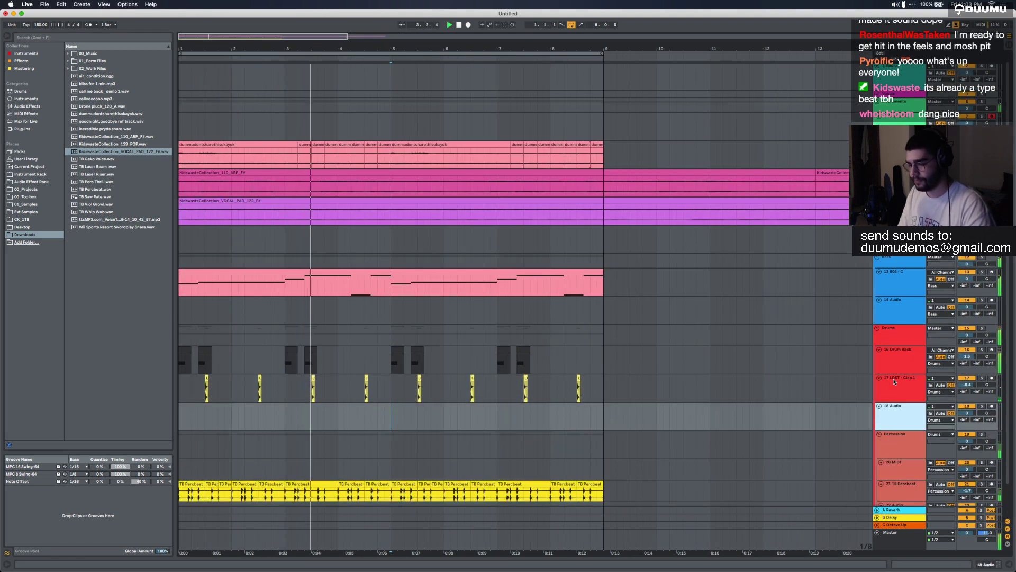
key("super+t")
- Preview TB Saw Rate, TB Percbeat and the next downloaded samples, then switch to Safari
left_click(98, 196)
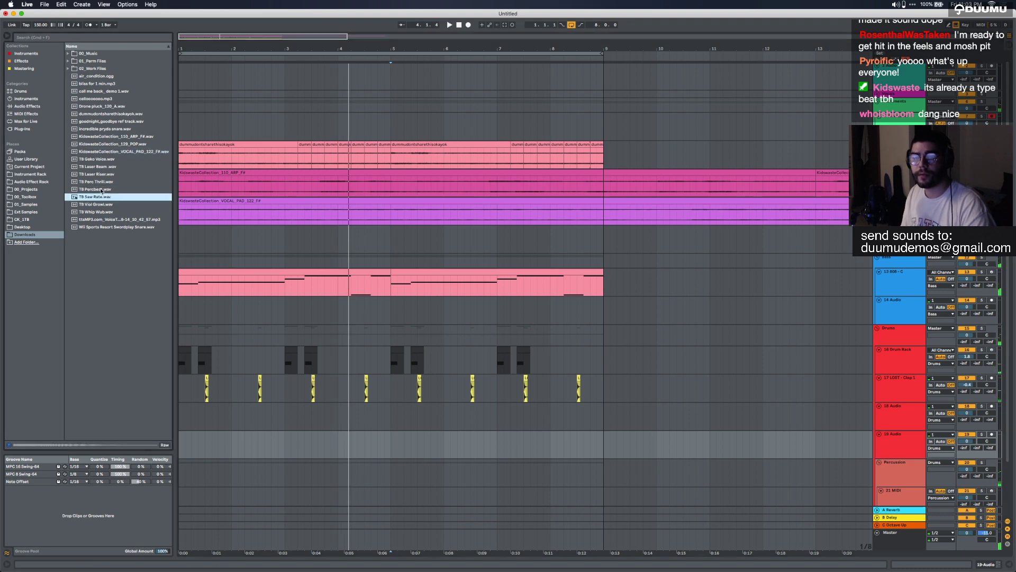
left_click(102, 191)
key("Down")
key("Down")
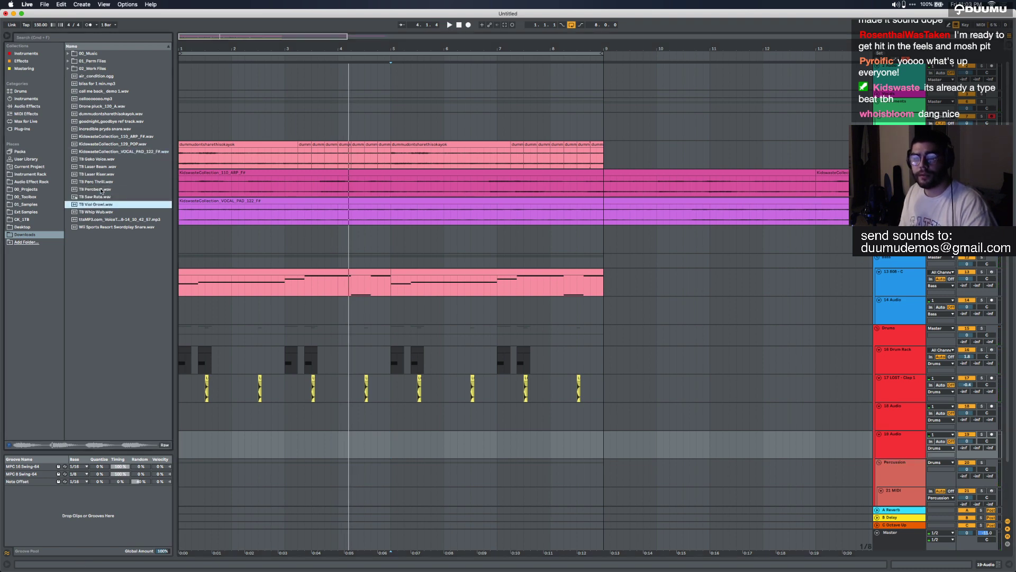
key("Down")
key("Down")
key("super+Tab")
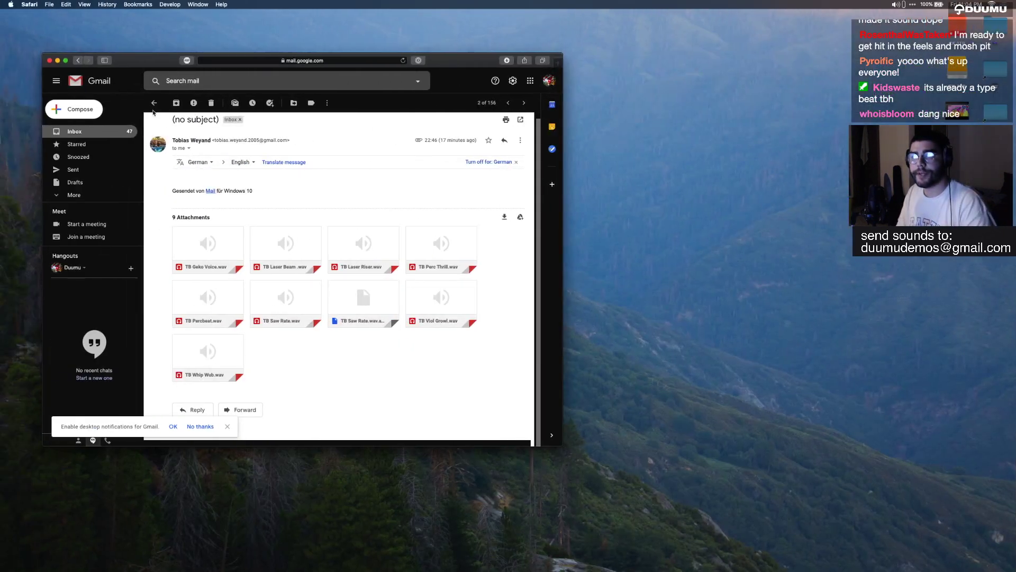
- Download nokia.mp3 from the '2025 pad H (exclusive)' email and return to Ableton Live
left_click(154, 103)
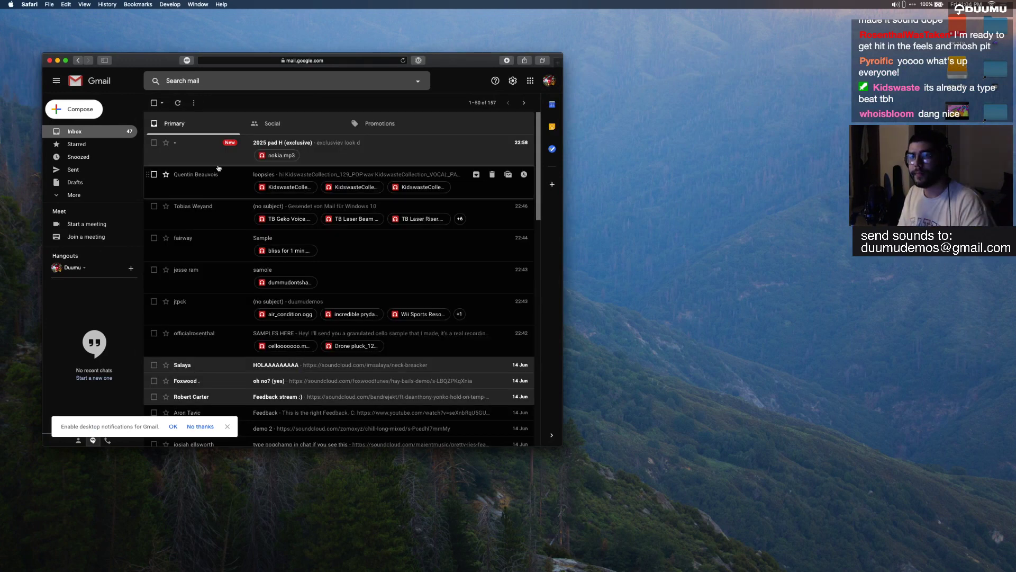
left_click(207, 148)
left_click(203, 225)
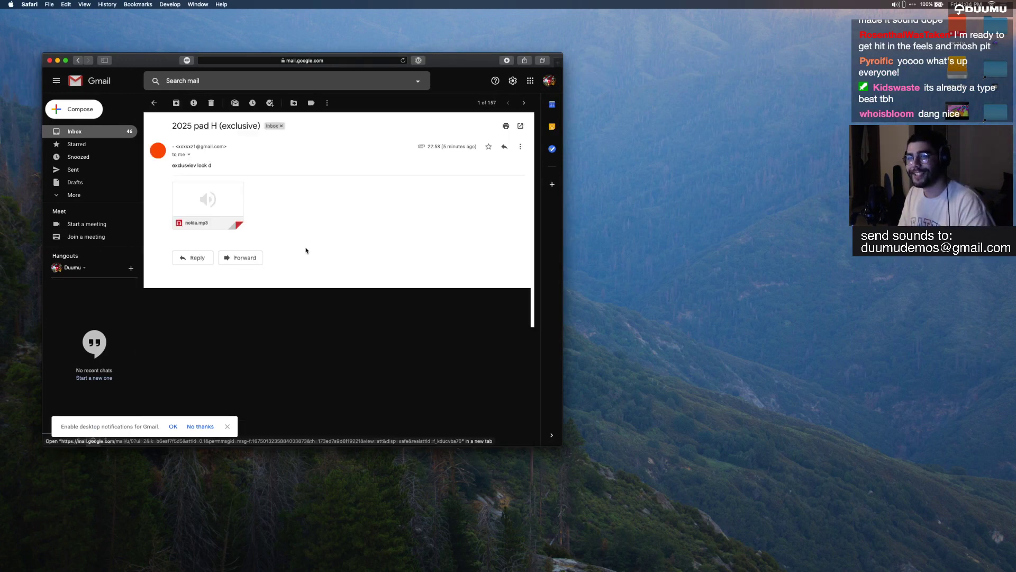
key("super+Tab")
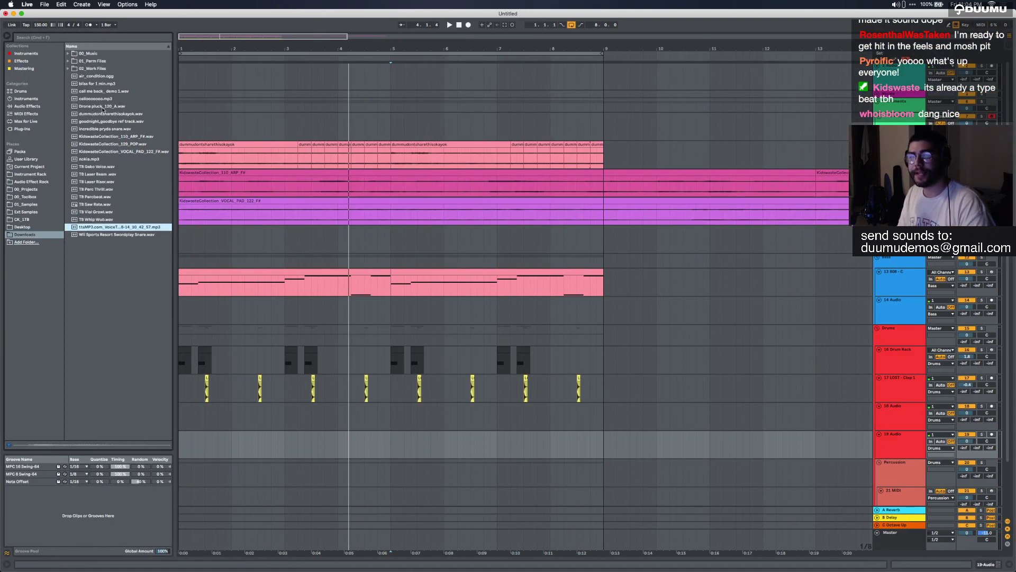
- Insert a new audio track and delete ARP and vocal pad content from bar 9 to 21
left_click(111, 108)
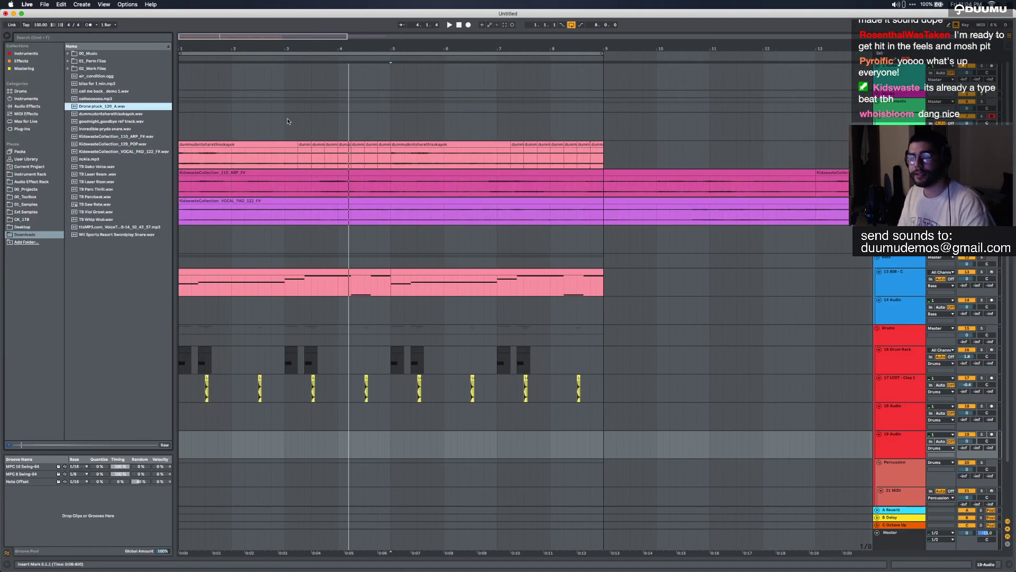
key("super+t")
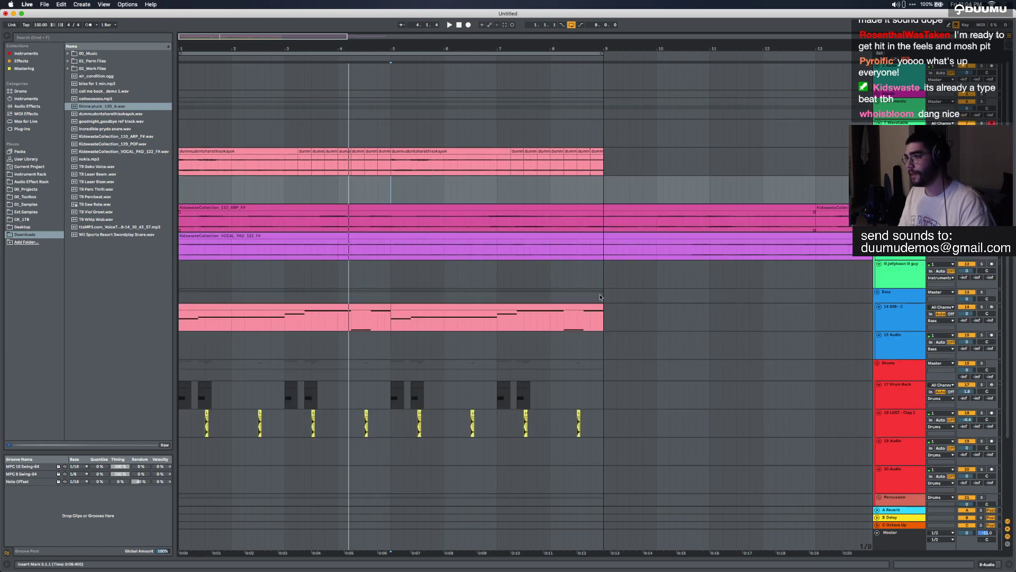
key("minus")
left_click_drag(316, 254, 530, 211)
key("Delete")
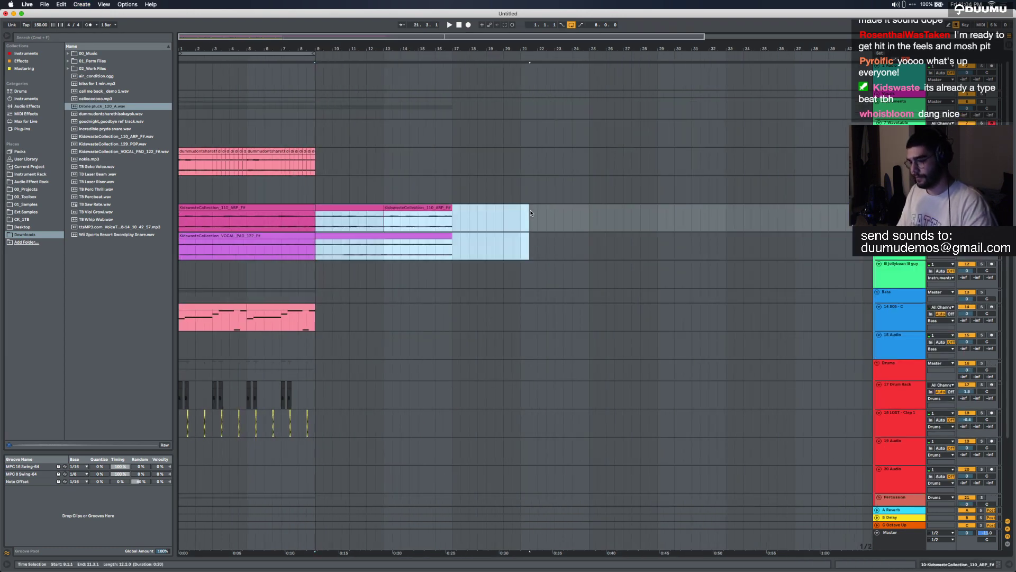
key("plus")
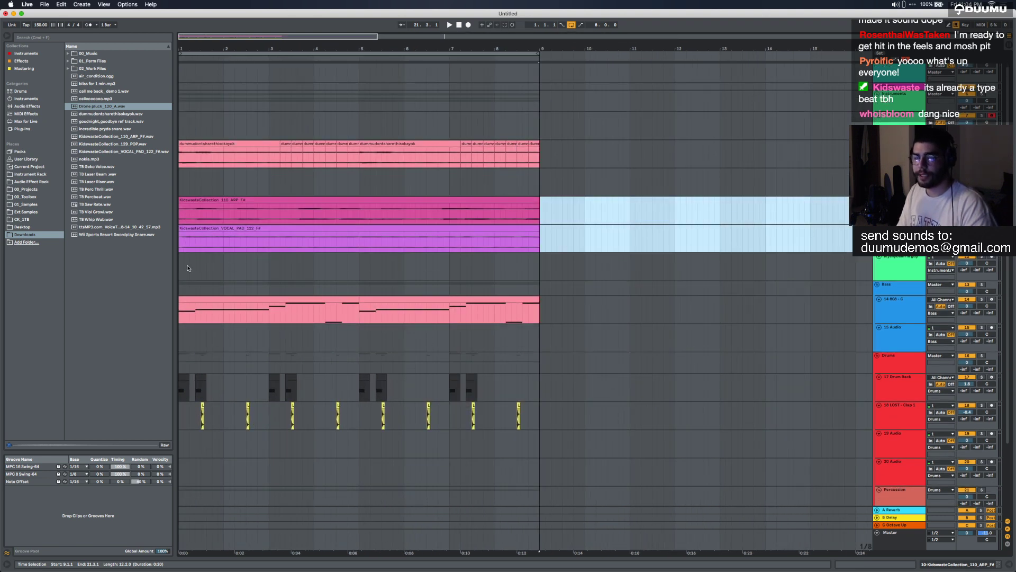
scroll(190, 267, "down", 1)
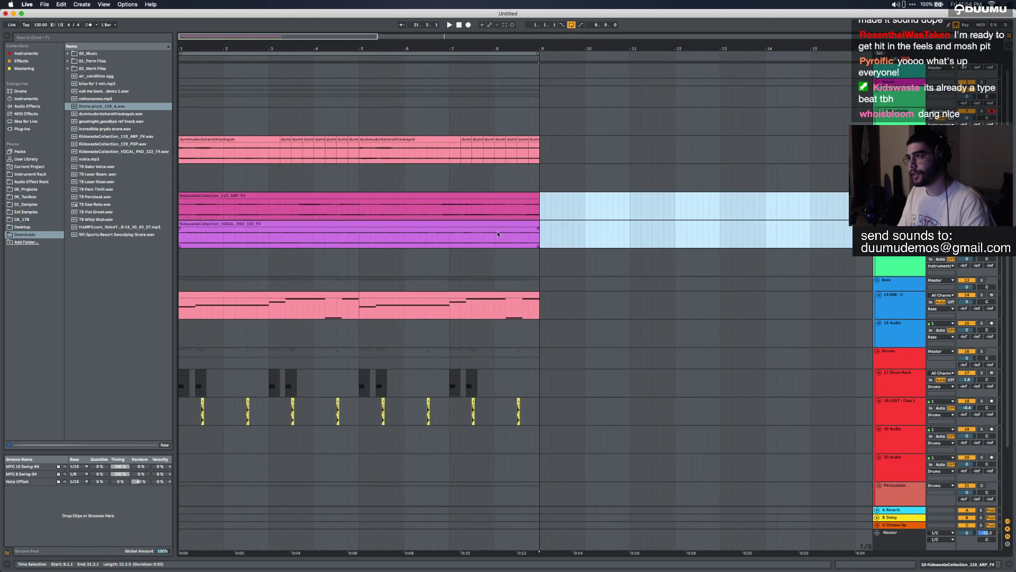
- Place Drone pluck_120_A.wav across bars 1–9 on the new audio track and play it
left_click(180, 184)
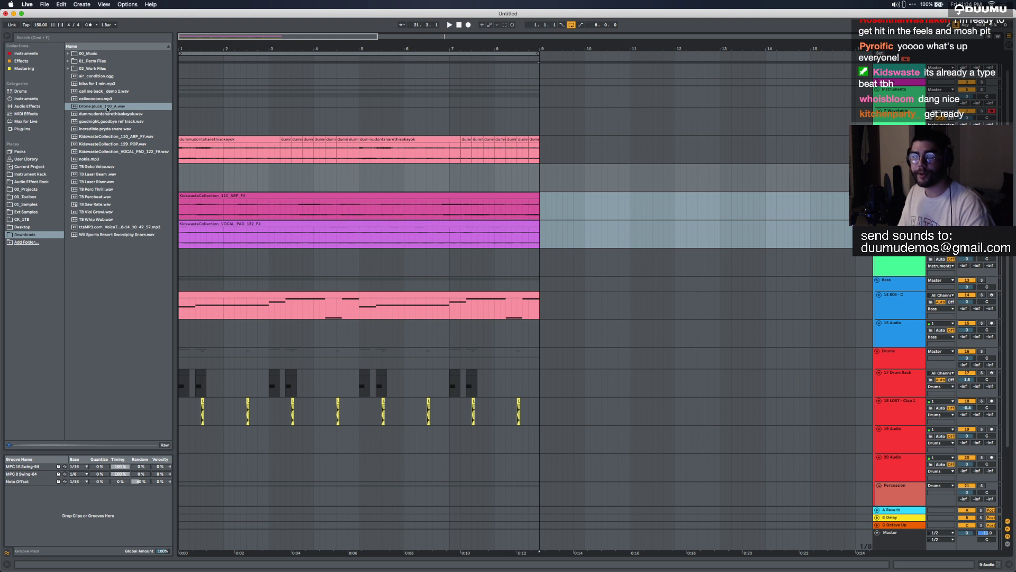
left_click_drag(107, 107, 183, 175)
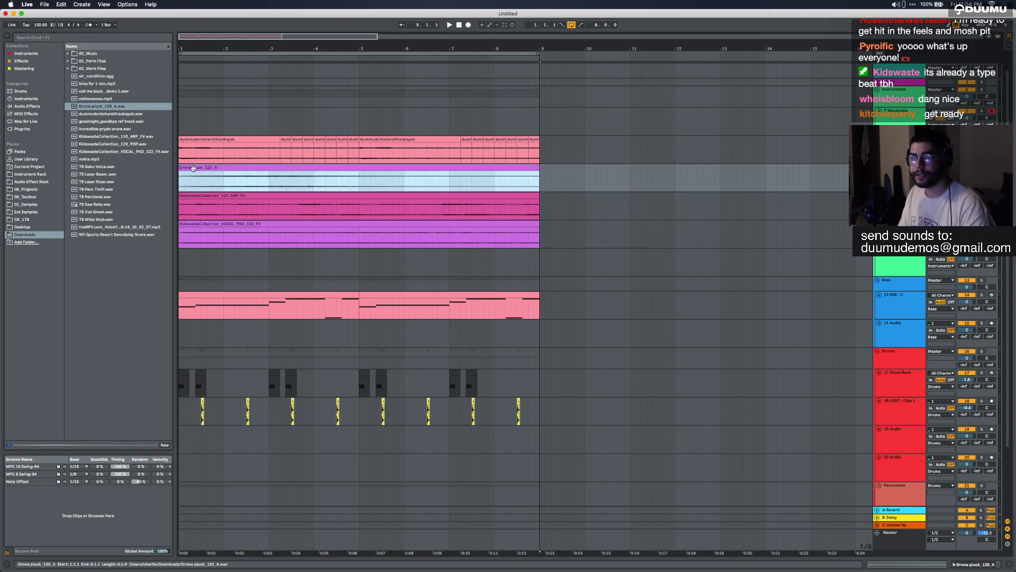
double_click(193, 169)
key("space")
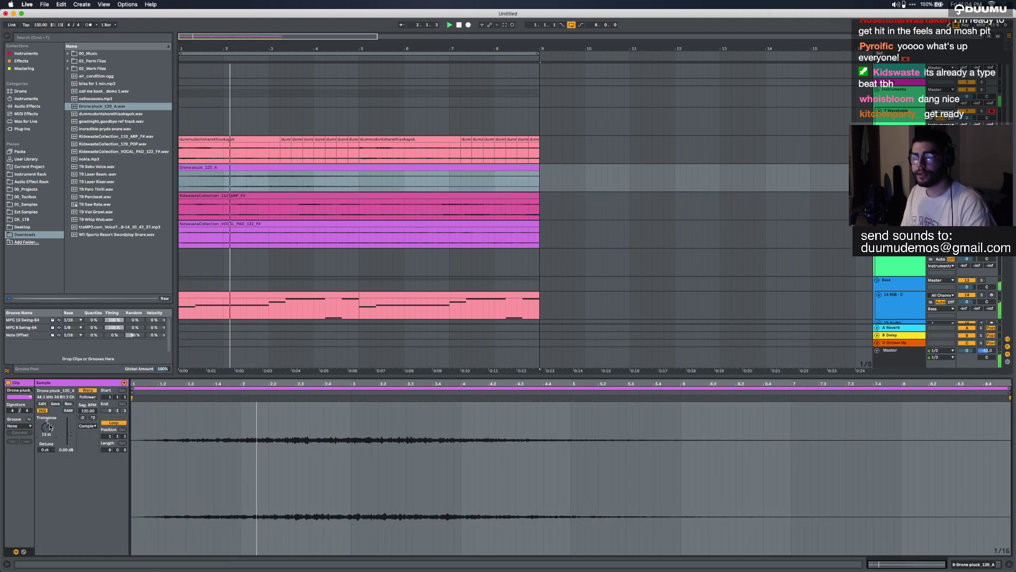
- Try Beats warping, then set the drone to Texture warping with Grain 263 and Flux 100
left_click(87, 425)
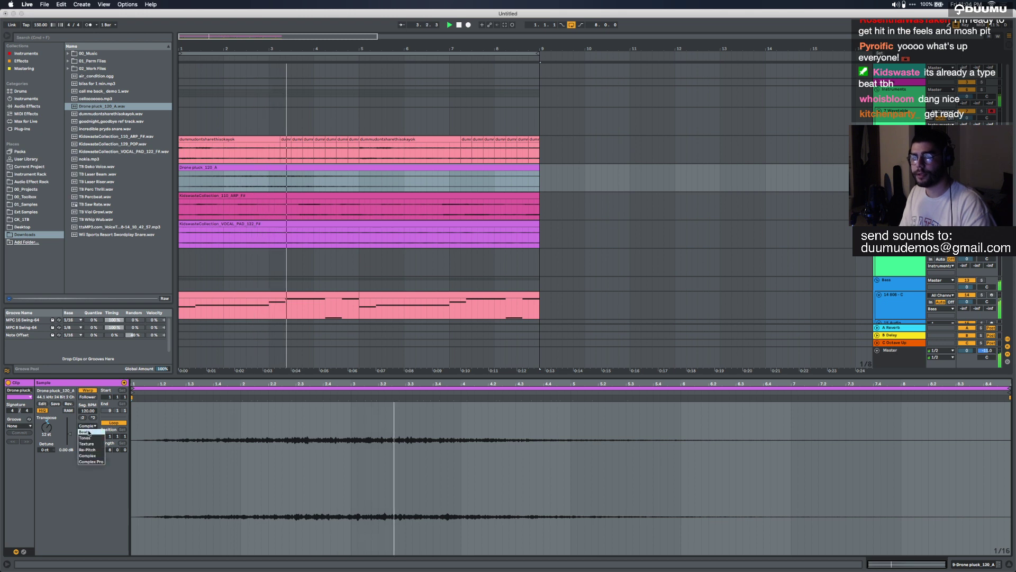
left_click(85, 427)
left_click(83, 444)
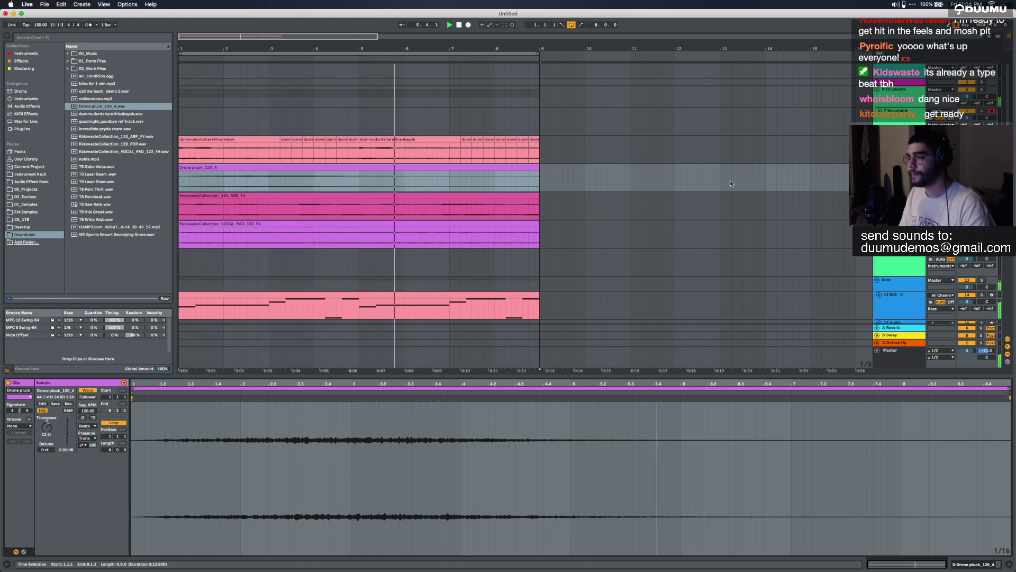
key("super+a")
key("space")
key("space")
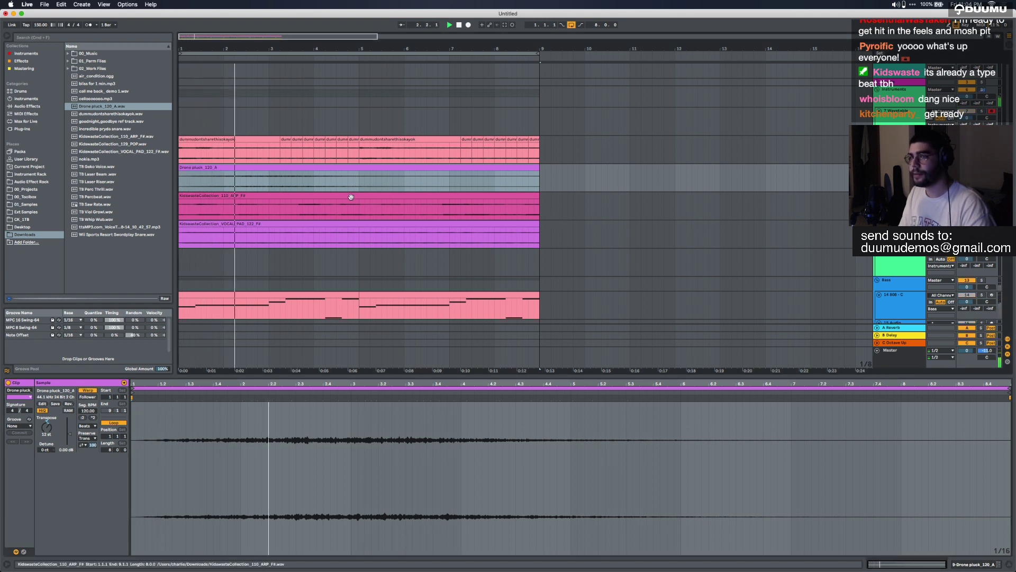
left_click(87, 426)
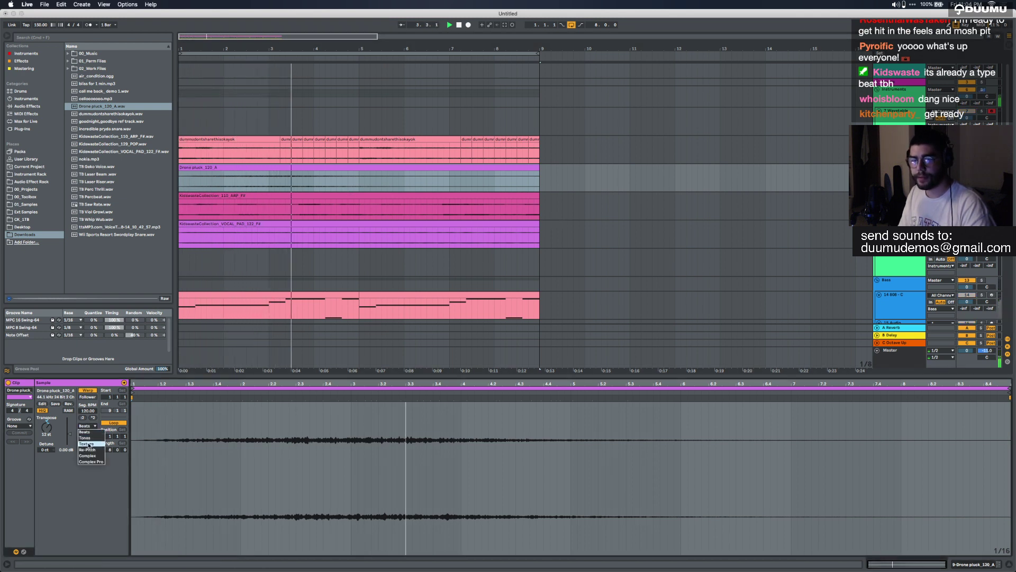
left_click(88, 439)
mouse_move(88, 438)
left_mouse_down()
mouse_move(88, 413)
mouse_move(87, 423)
left_mouse_up()
key("space")
key("space")
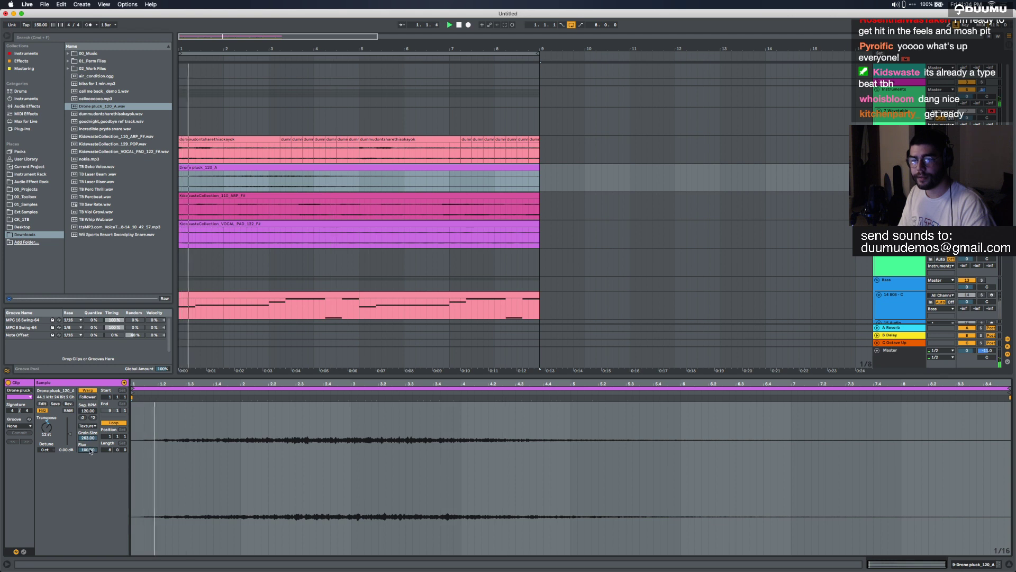
- Trim the drone's start and duplicate its first four bars into bars 5–9
left_click(211, 178)
mouse_move(180, 177)
left_mouse_down()
mouse_move(235, 178)
mouse_move(195, 165)
left_mouse_up()
left_click(195, 175)
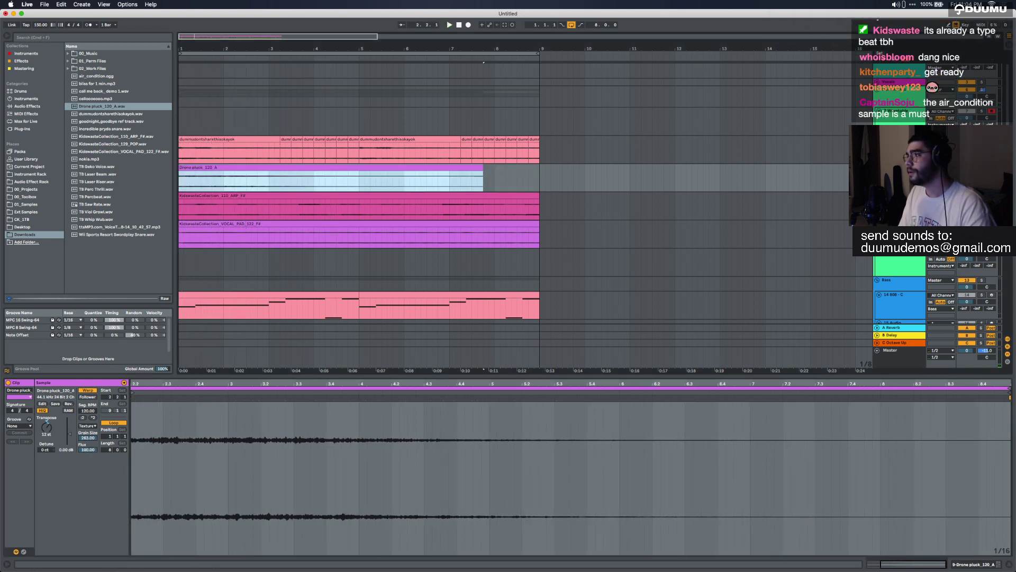
key("space")
left_click(321, 179)
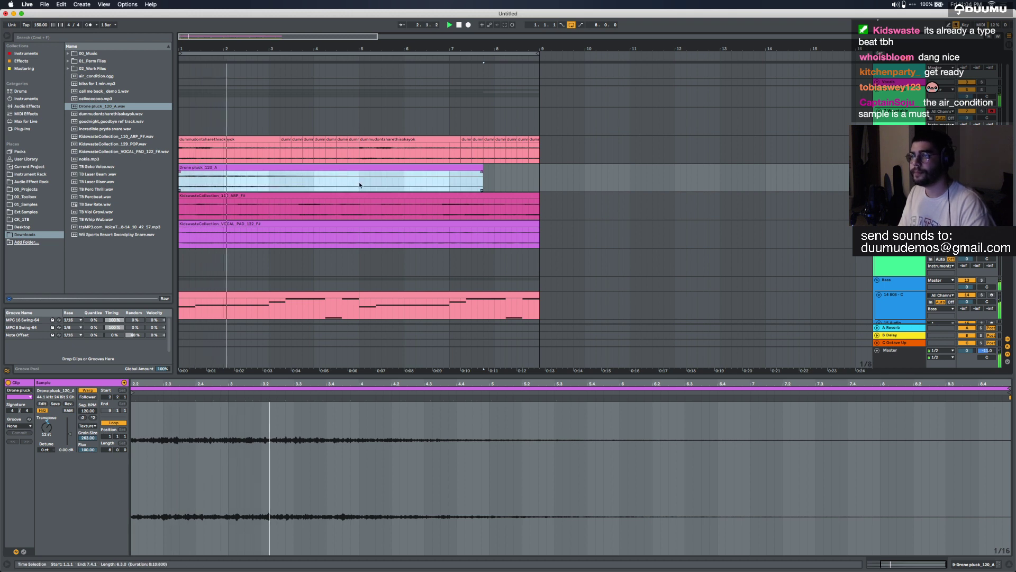
left_click_drag(359, 185, 180, 185)
key("ctrl+d")
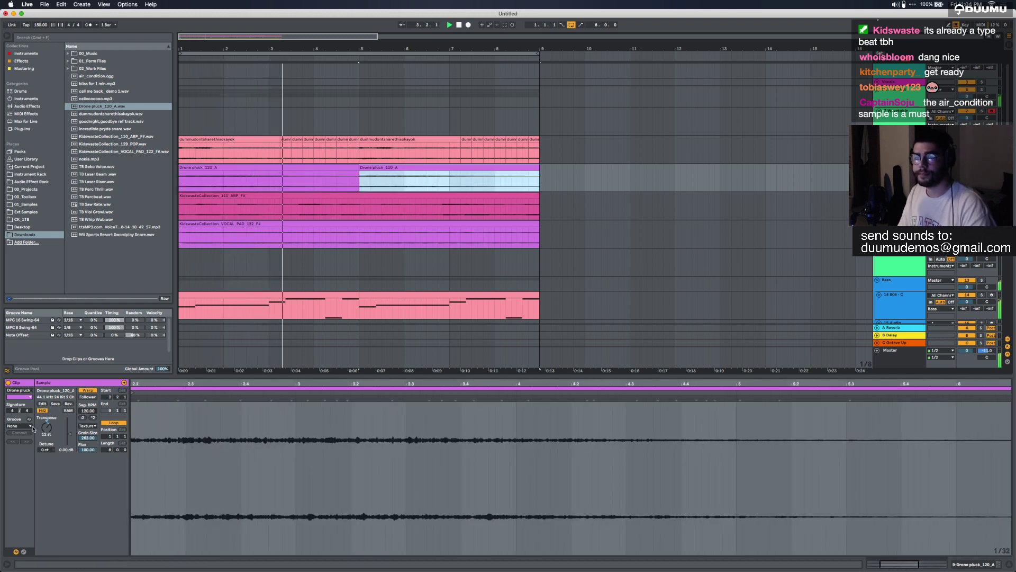
- Split the second drone clip at bar 7 and raise the last piece's gain to 5.81 dB
left_click(42, 428)
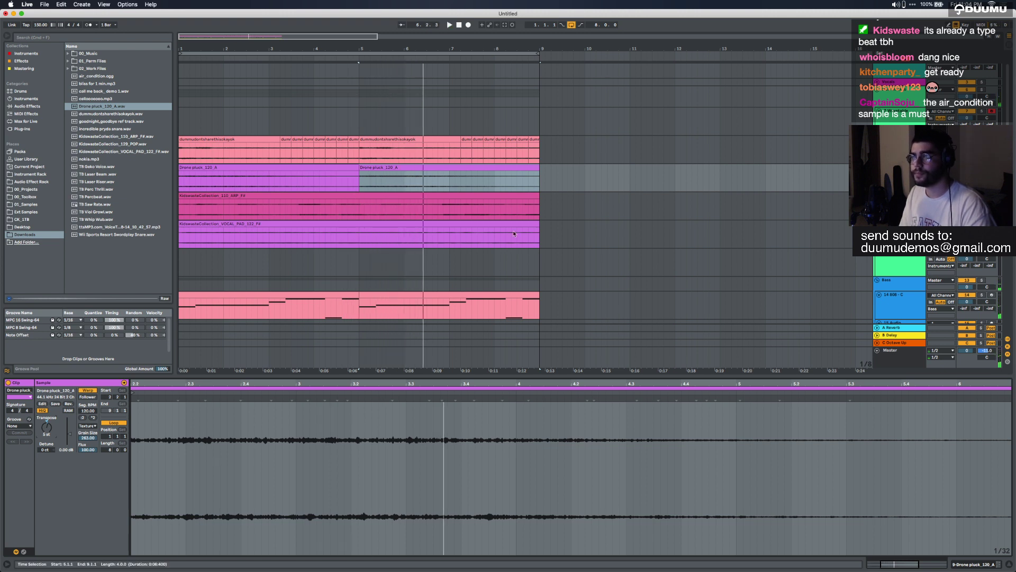
left_click(398, 168)
left_click(448, 186)
key("super+e")
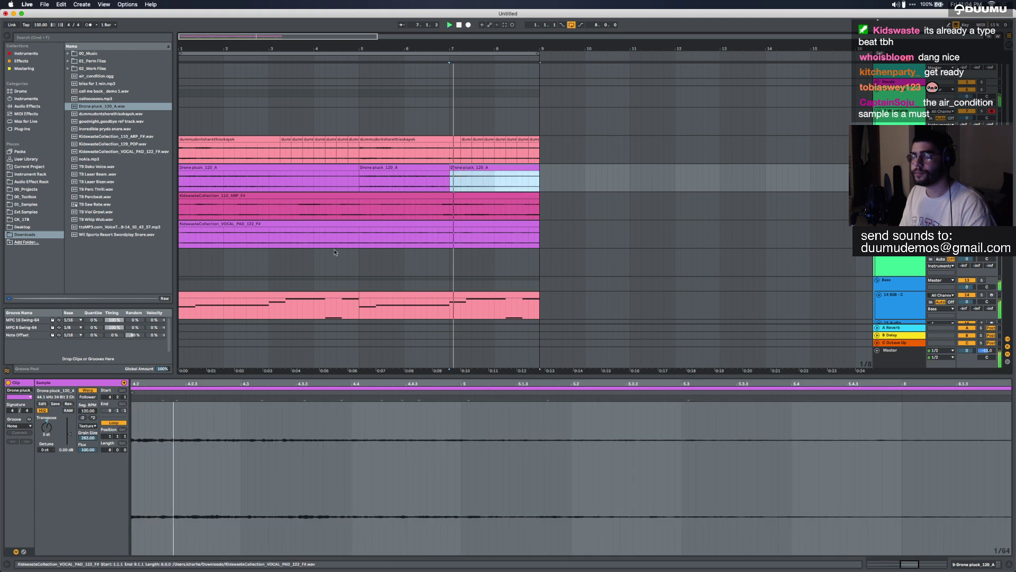
left_click(44, 433)
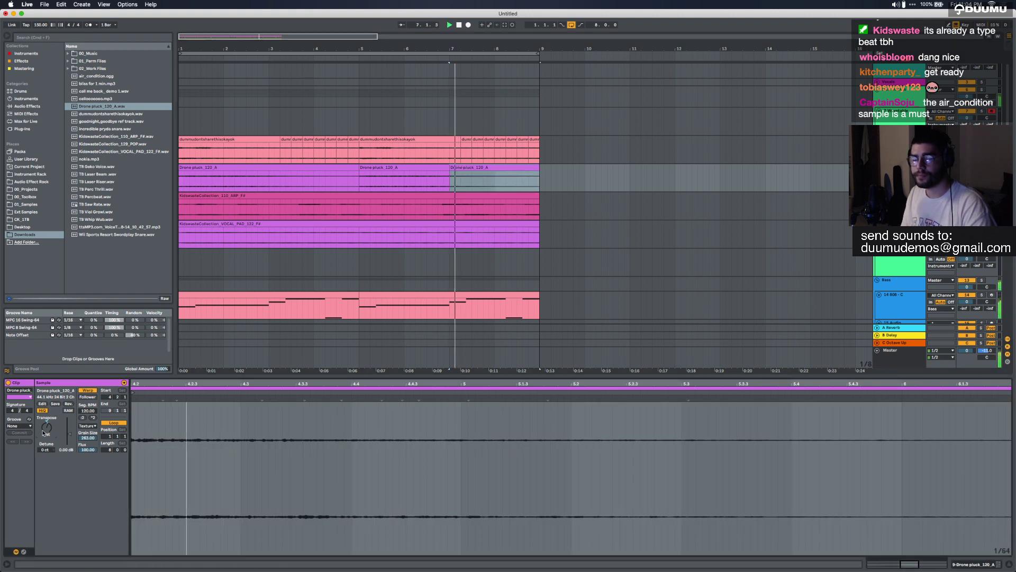
left_click_drag(66, 443, 67, 436)
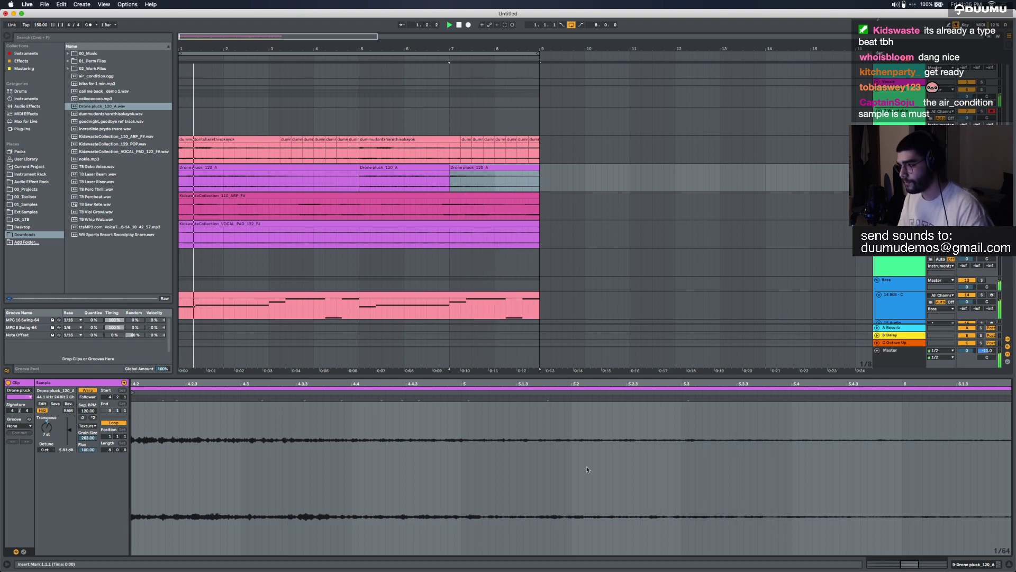
left_click(907, 360)
- Raise master compressor makeup to about 5.7 dB and 808 volume to 1.2 dB, then add an audio track
left_click(976, 564)
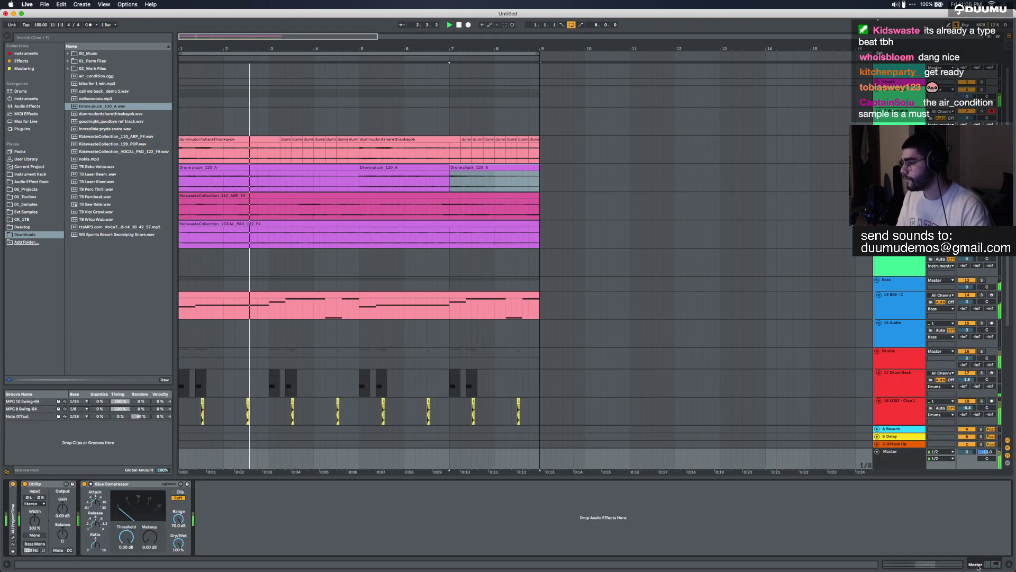
left_click_drag(149, 537, 150, 524)
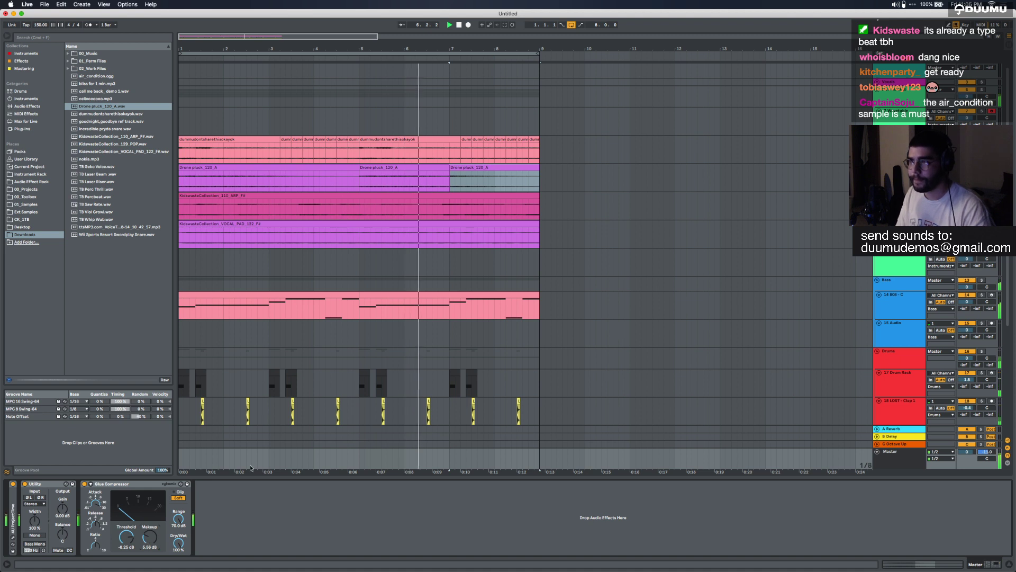
left_click(493, 164)
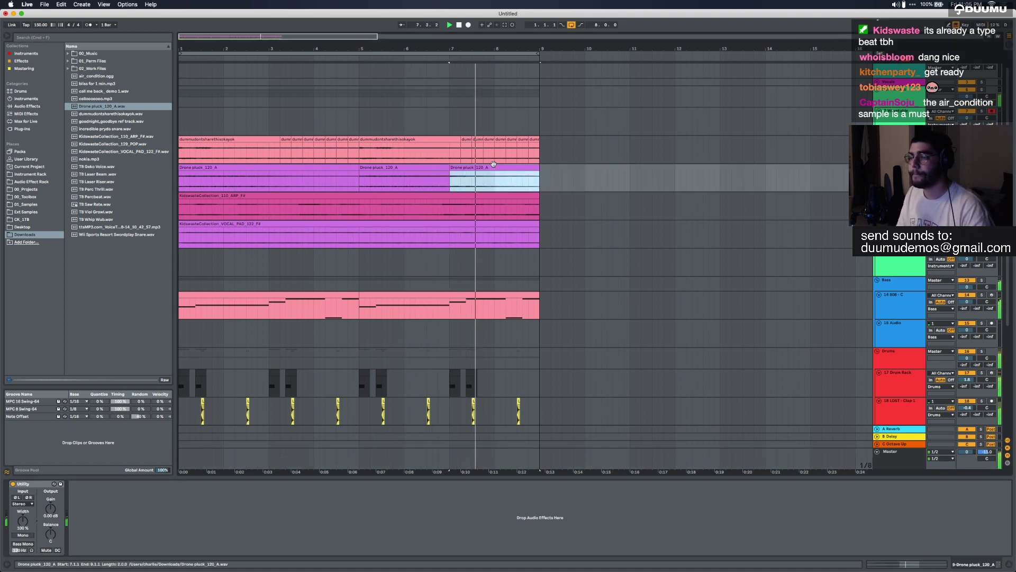
left_click_drag(967, 302, 967, 298)
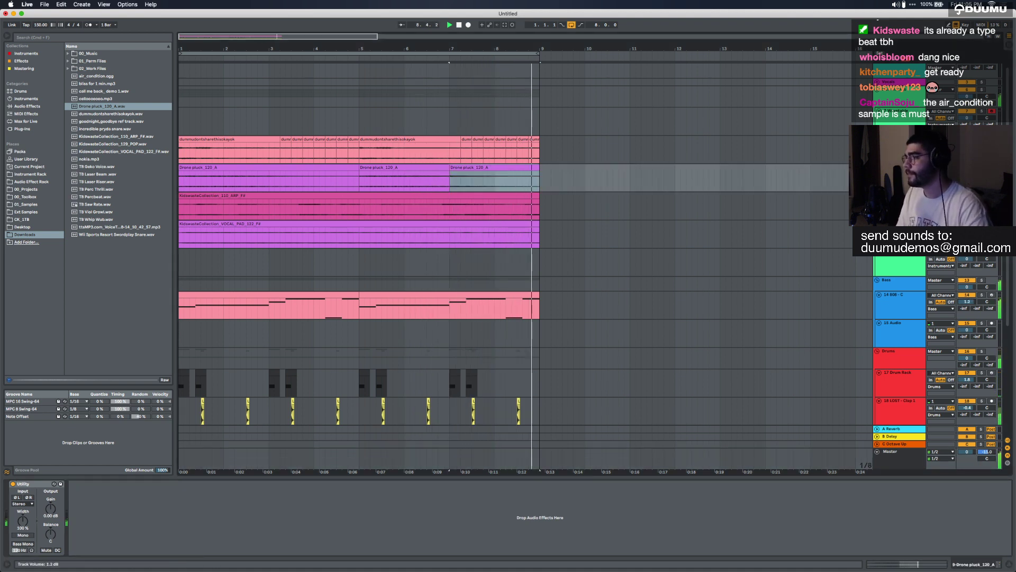
key("super+t")
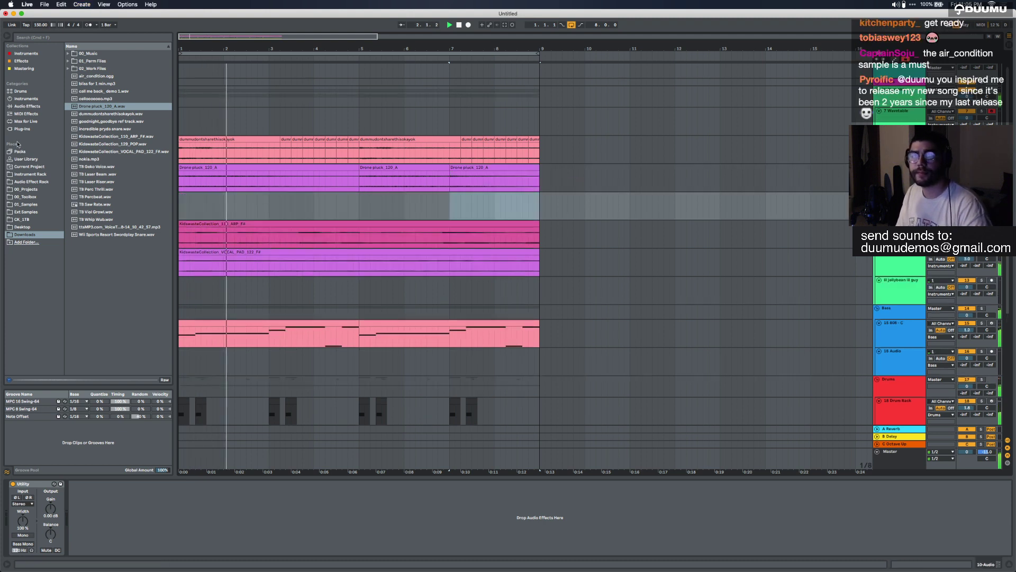
- Select bliss for 1 min.mp3 in downloads and create an empty MIDI clip at bars 5–6 on Wavetable
left_click(214, 200)
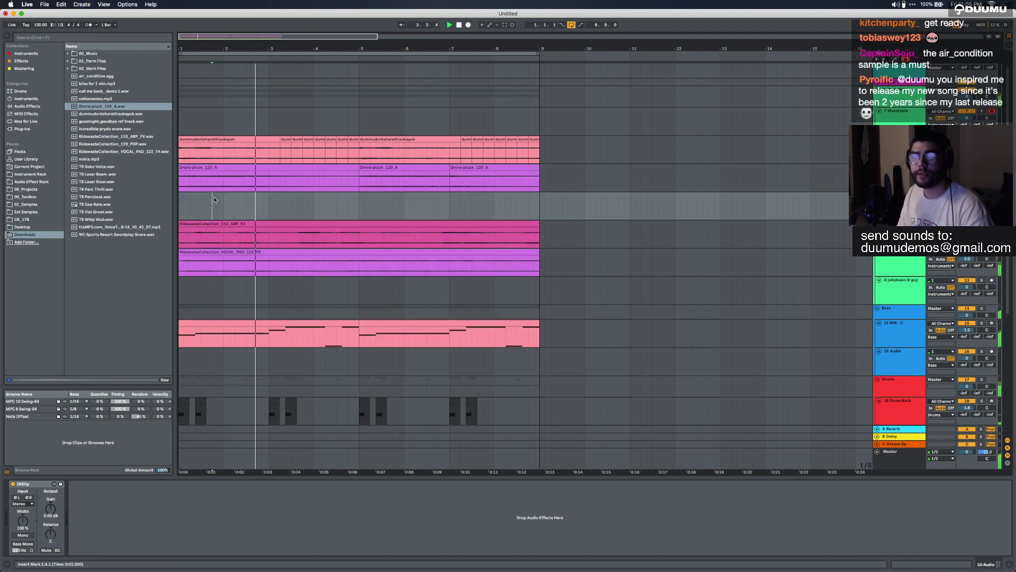
left_click(106, 99)
left_click(88, 84)
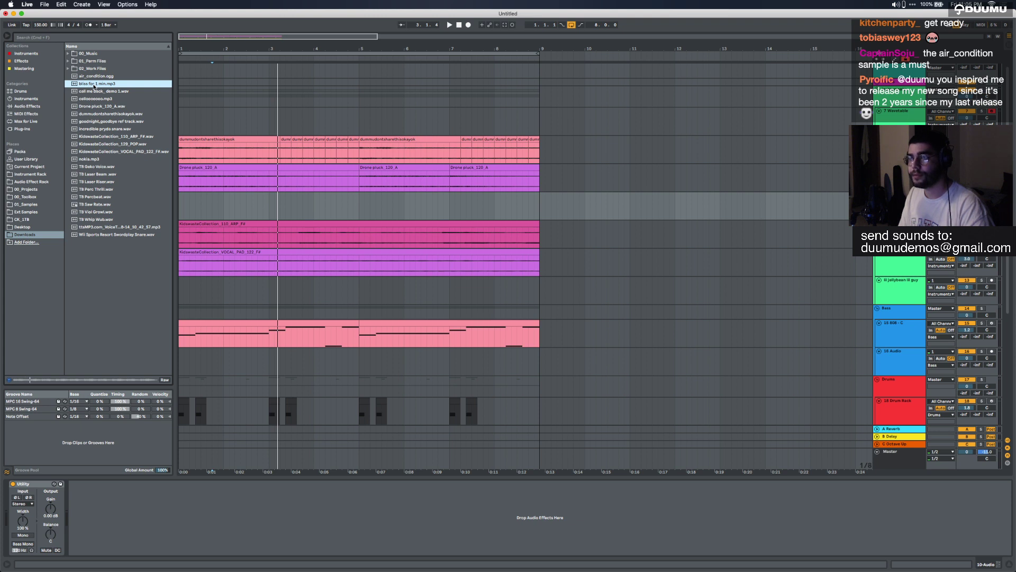
left_click_drag(309, 122, 438, 122)
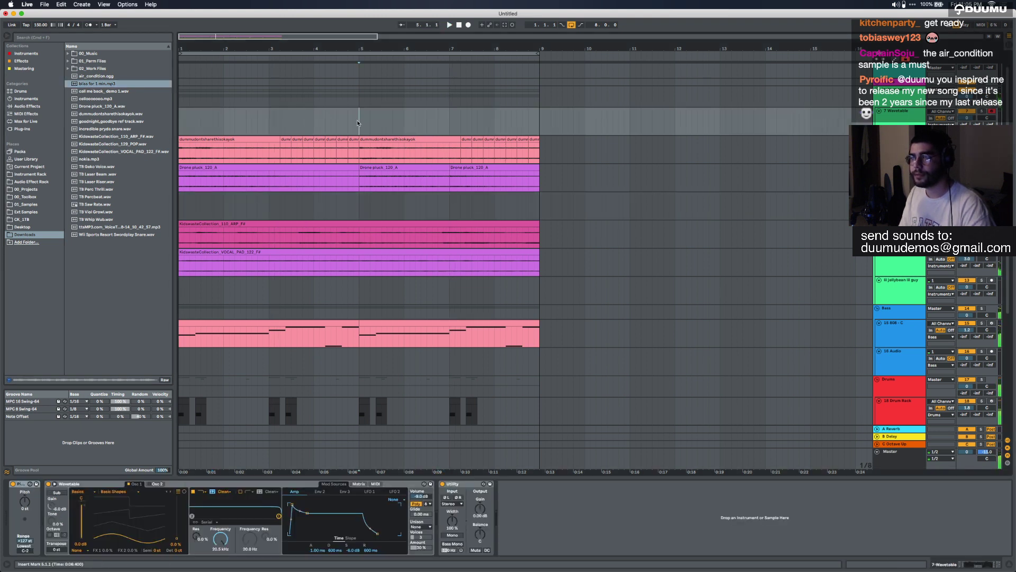
left_click_drag(359, 122, 409, 124)
key("super+shift+m")
- Preview Wavetable notes G#3 down to F3, then drop the bliss sample at bar 9 of the audio track
left_click(113, 466)
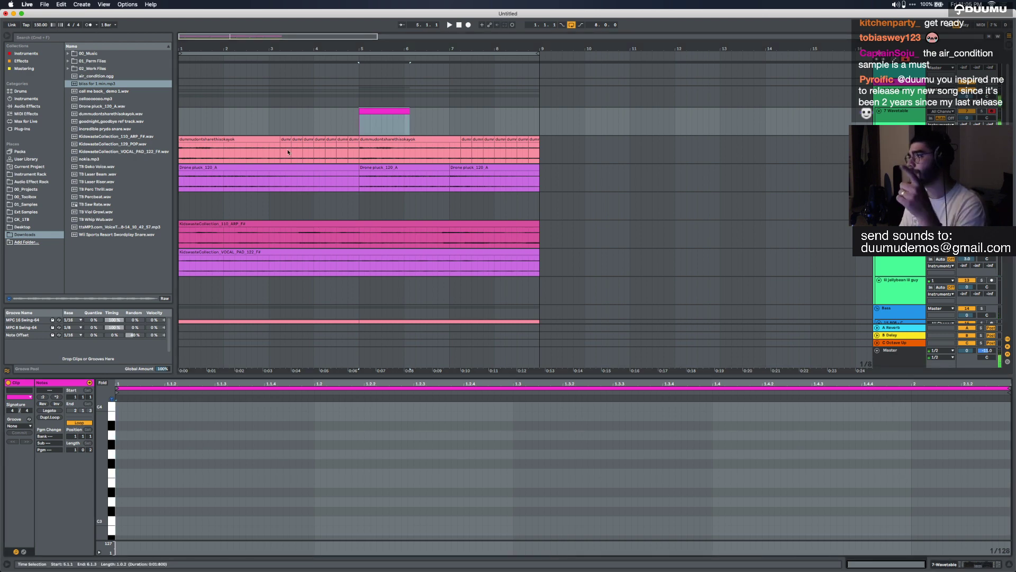
left_click(217, 140)
key("space")
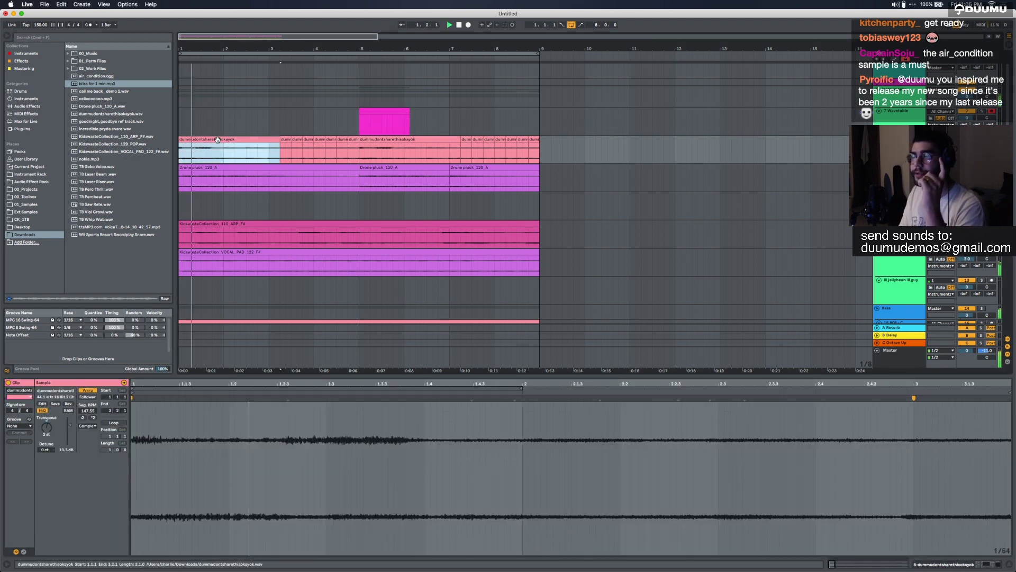
scroll(217, 139, "down", 3)
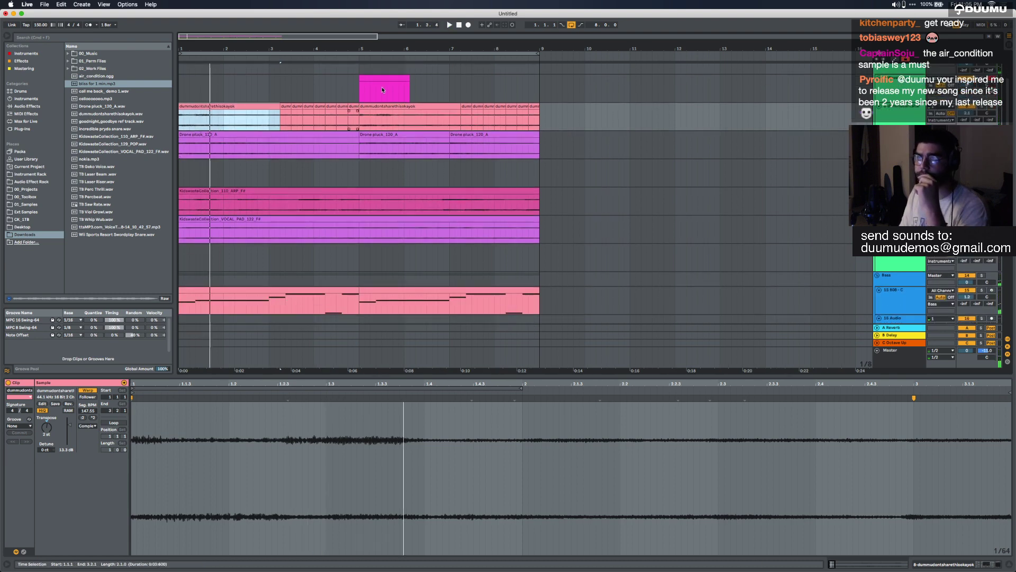
left_click(383, 90)
left_click(111, 508)
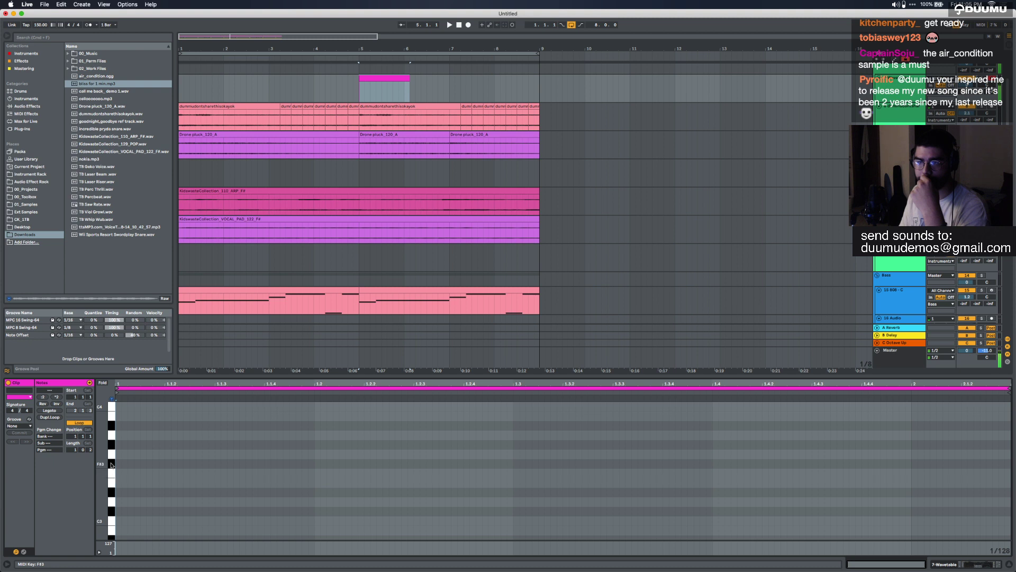
left_click_drag(111, 450, 112, 496)
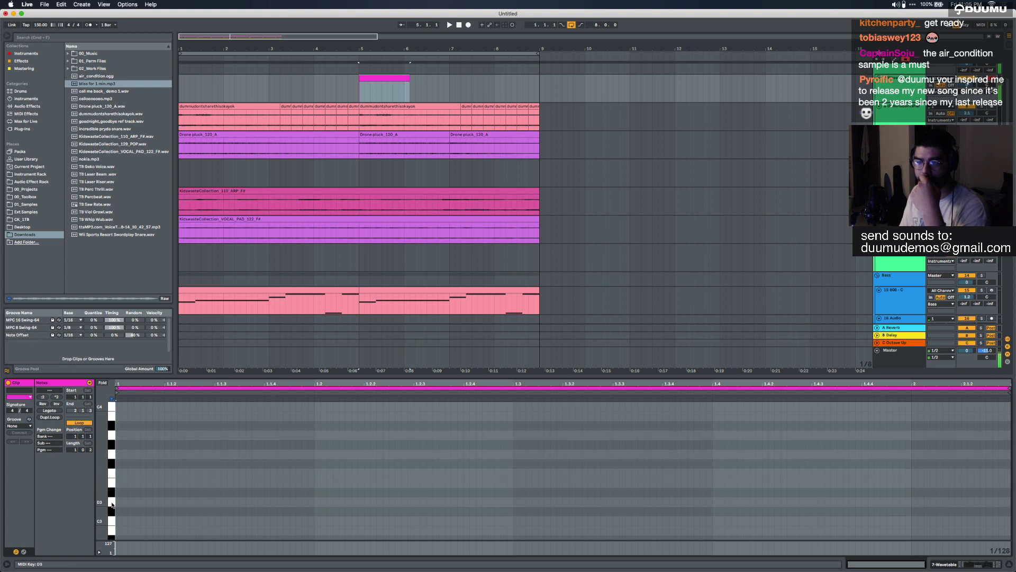
mouse_move(97, 86)
left_mouse_down()
mouse_move(583, 147)
mouse_move(554, 163)
left_mouse_up()
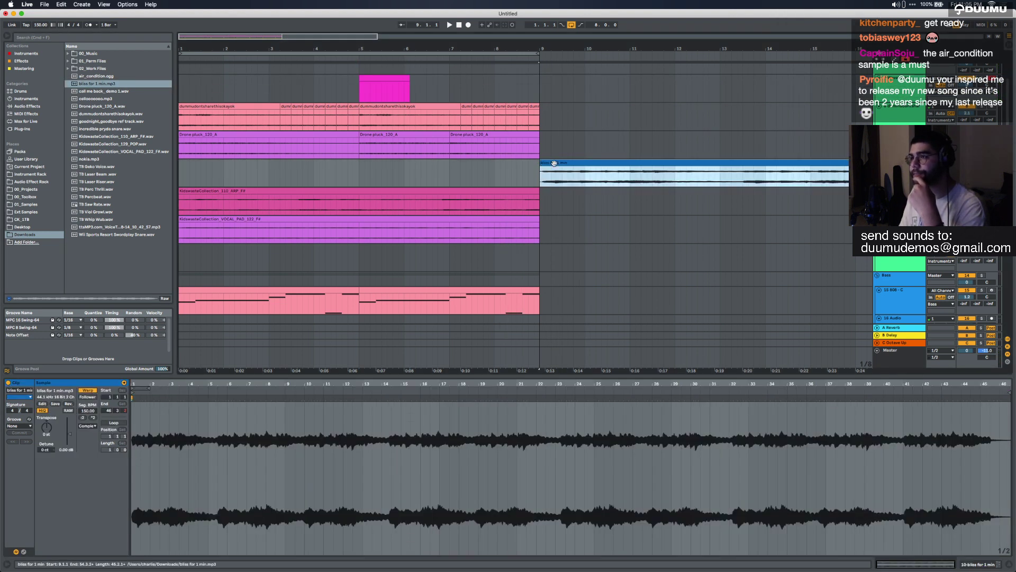
- Split the bliss clip near bar 13 and stretch the first piece out to about bar 49
left_click(46, 430)
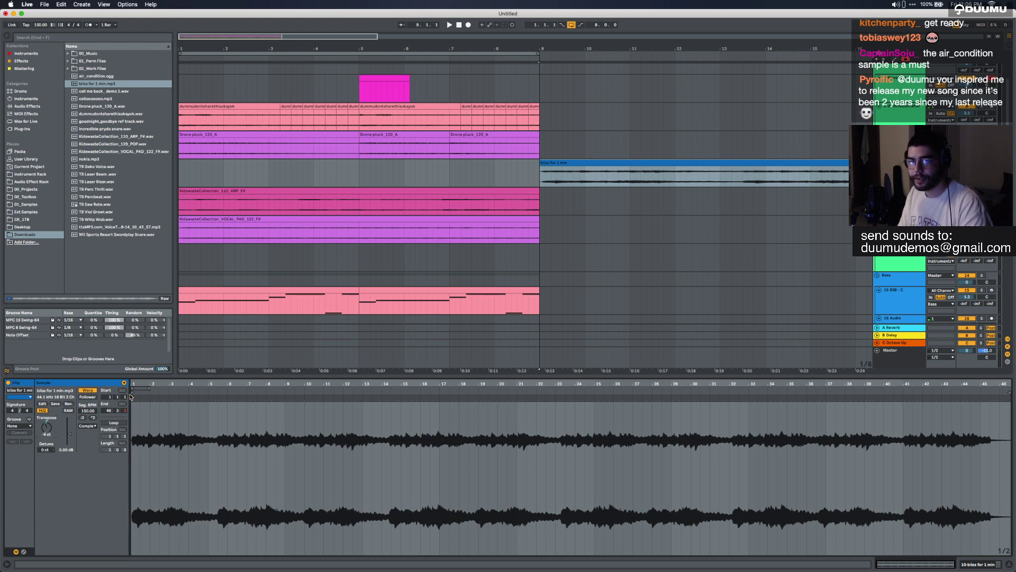
mouse_move(132, 388)
left_mouse_down()
mouse_move(135, 424)
mouse_move(368, 392)
left_mouse_up()
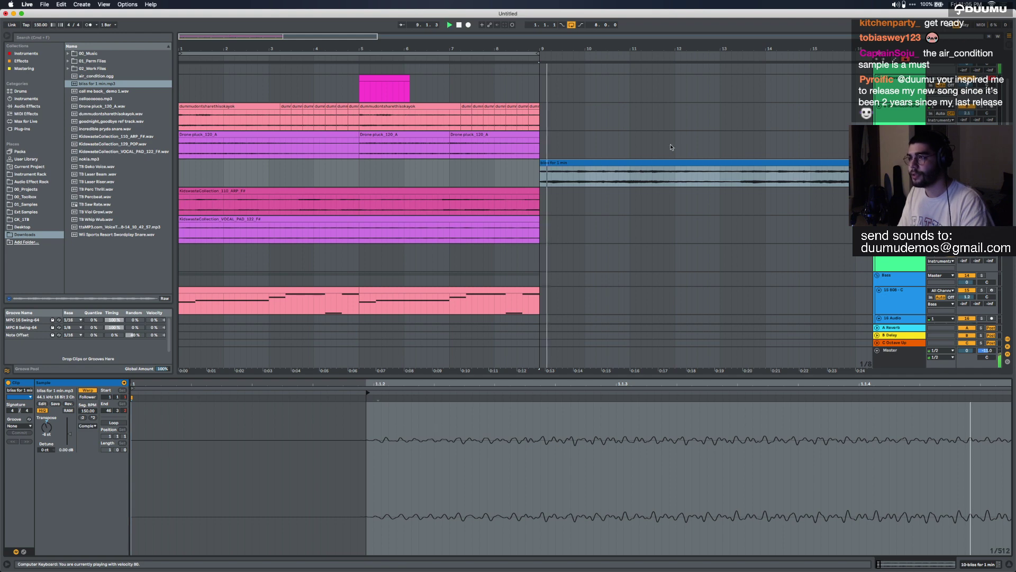
left_click(609, 174)
key("z")
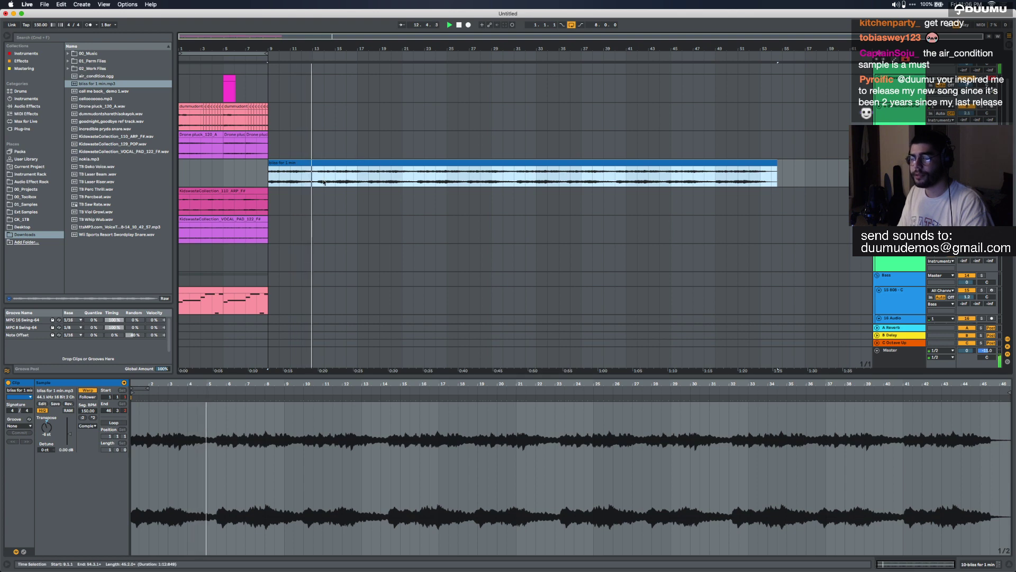
key("plus")
key("plus")
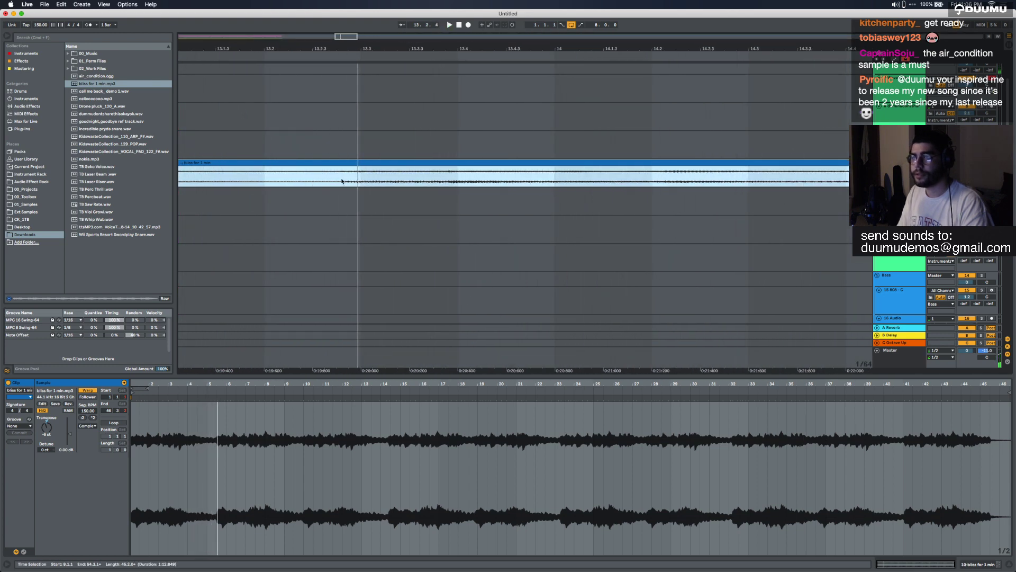
left_click(342, 181)
left_click(331, 163)
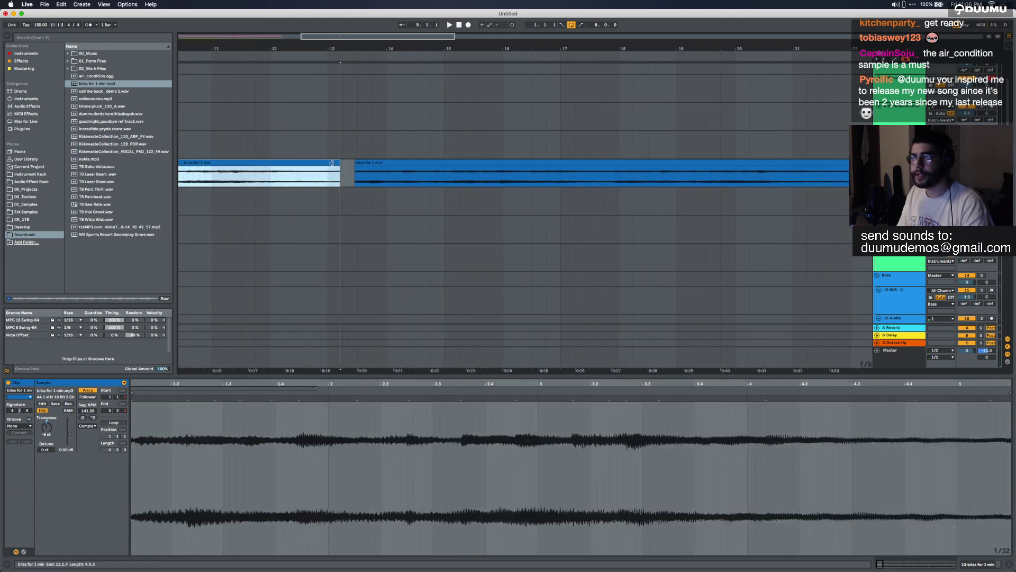
left_click_drag(331, 163, 726, 163)
key("space")
key("minus")
key("minus")
key("minus")
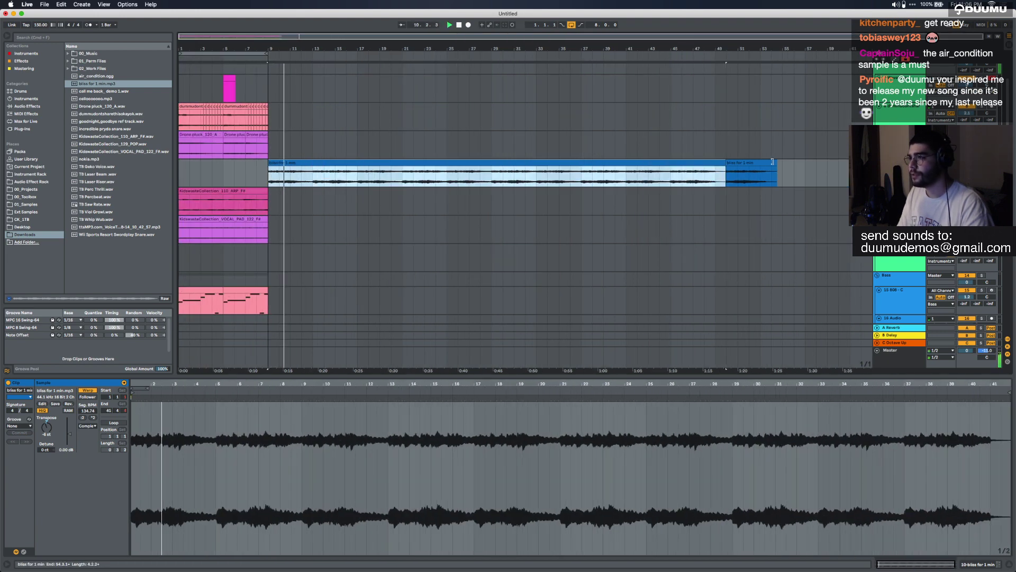
left_click_drag(794, 172, 710, 170)
- Audition the bliss clip from several play points, including bars 15 and 31
left_click(686, 162)
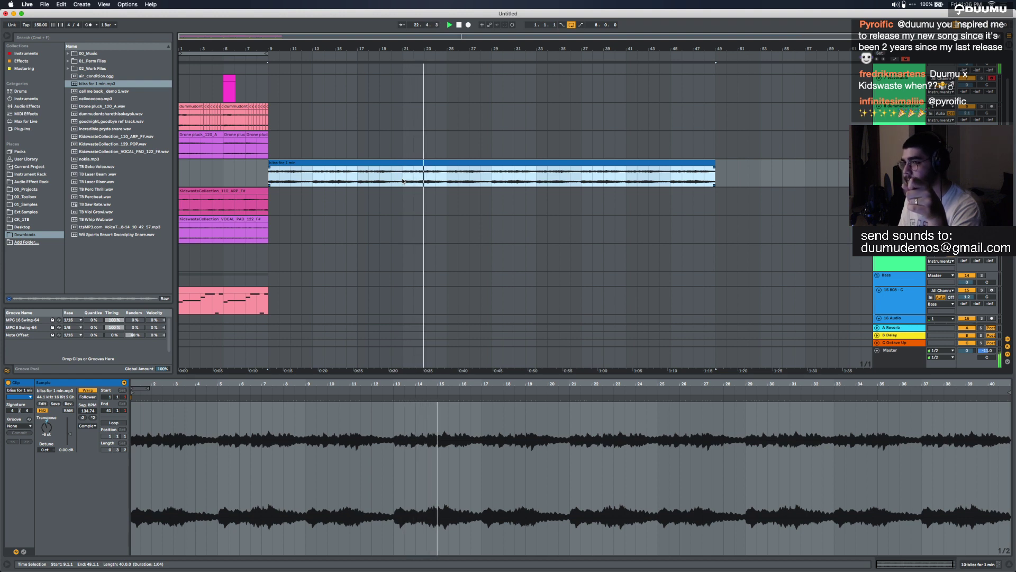
left_click(335, 175)
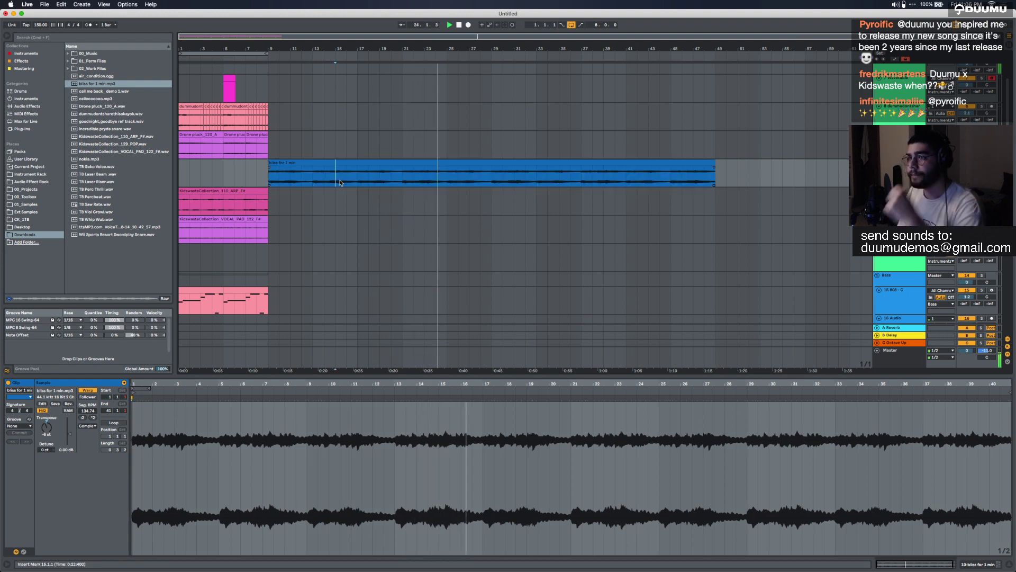
left_click(535, 178)
left_click(569, 178)
left_click(509, 177)
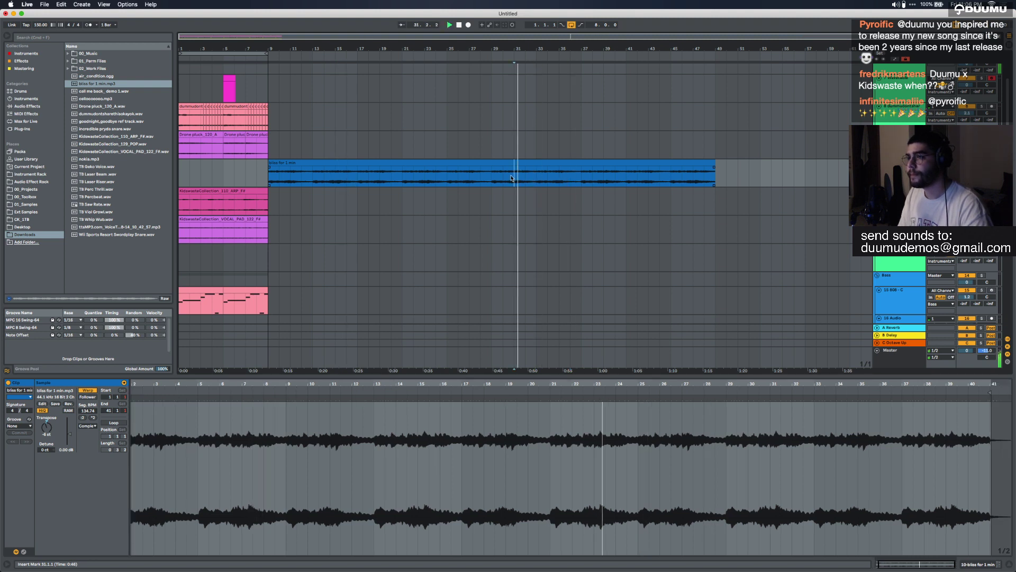
- Crop the bliss clip to bars 9–17, reverse it, and play it from bar 9
left_click_drag(356, 170, 783, 172)
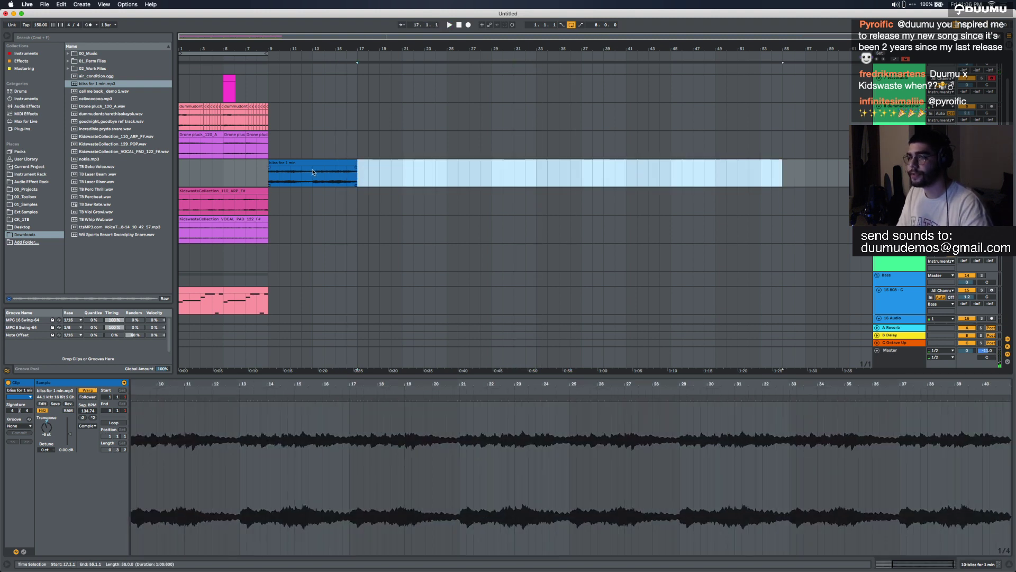
key("Delete")
left_click(303, 164)
key("r")
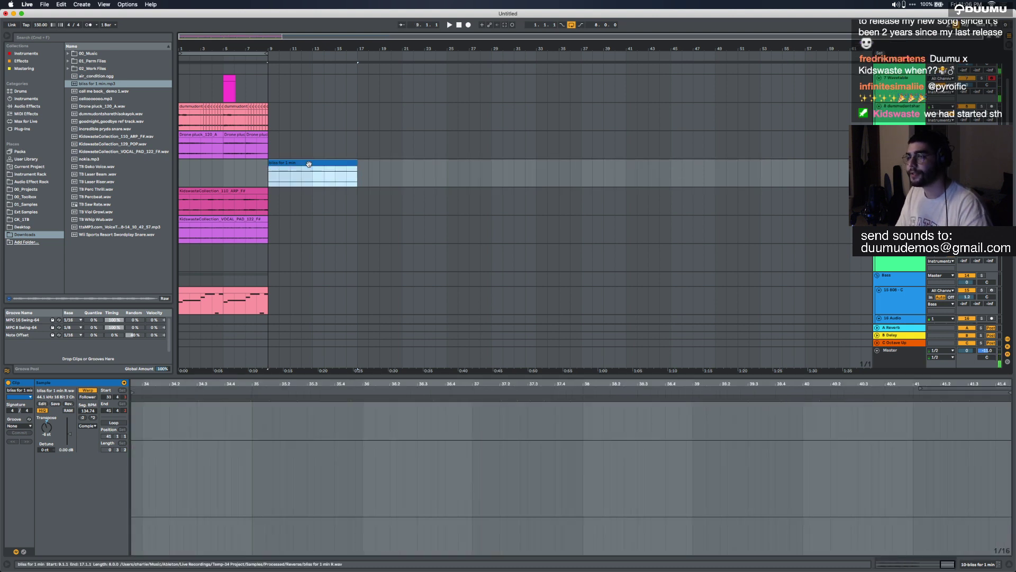
key("space")
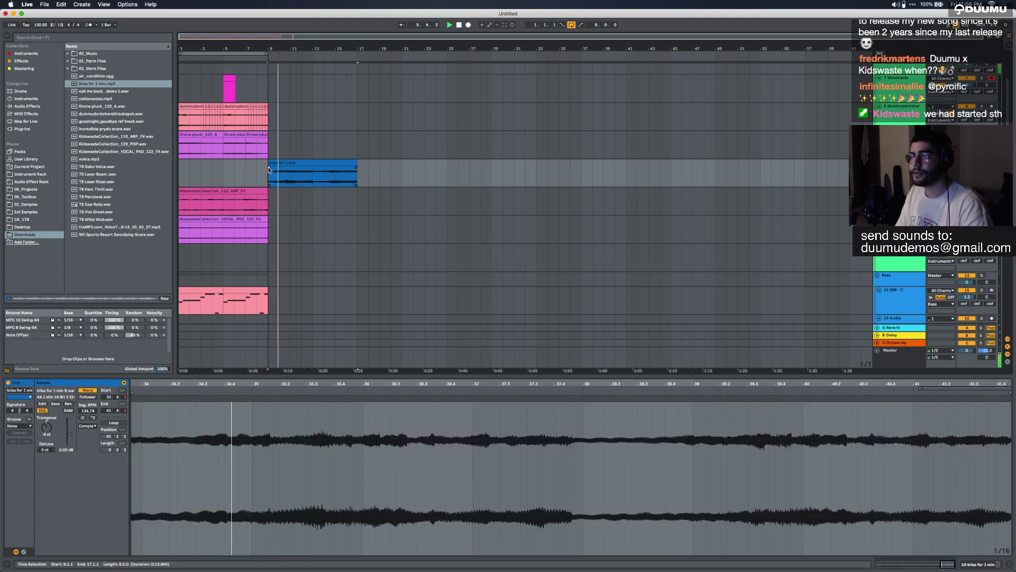
scroll(269, 170, "up", 5)
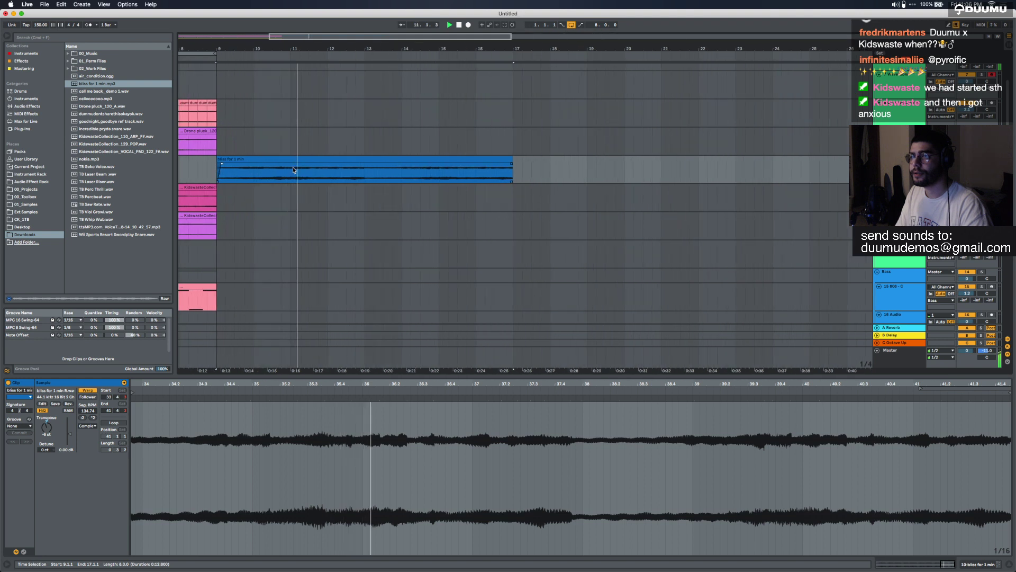
left_click(294, 169)
scroll(293, 175, "down", 4)
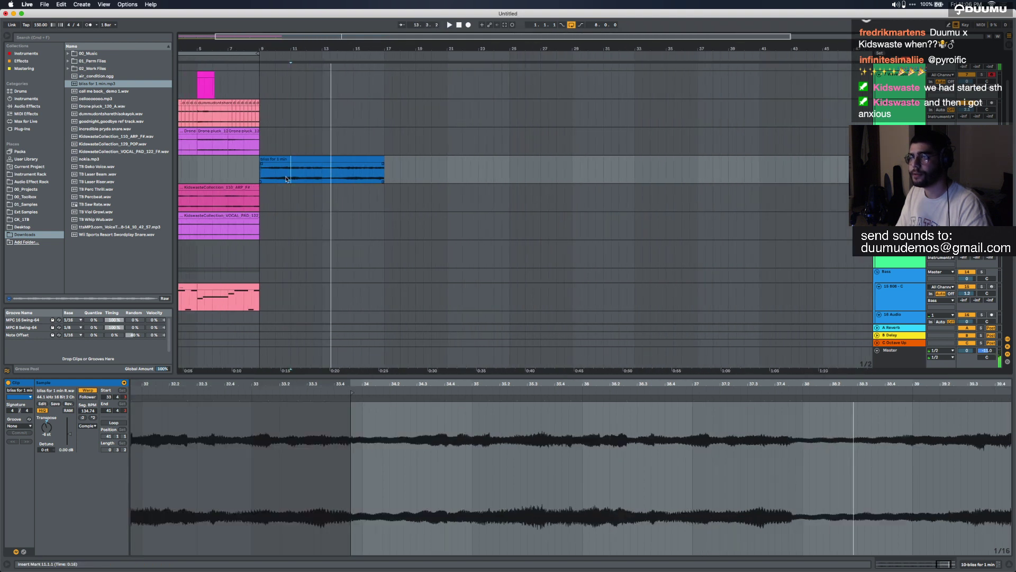
- Split the reversed clip at bar 13 and delete the part after it
left_click(286, 179)
left_click(322, 178)
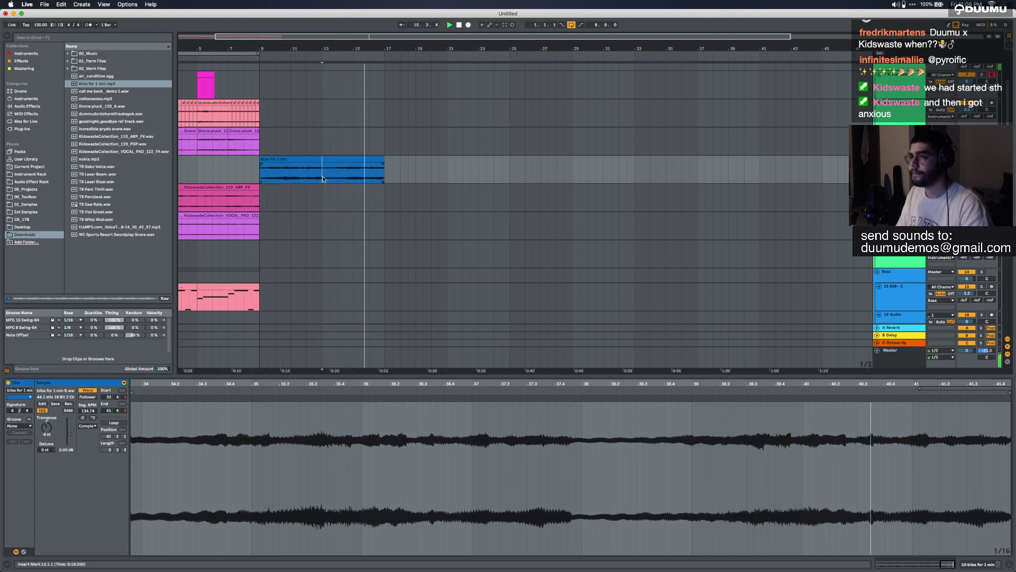
key("super+e")
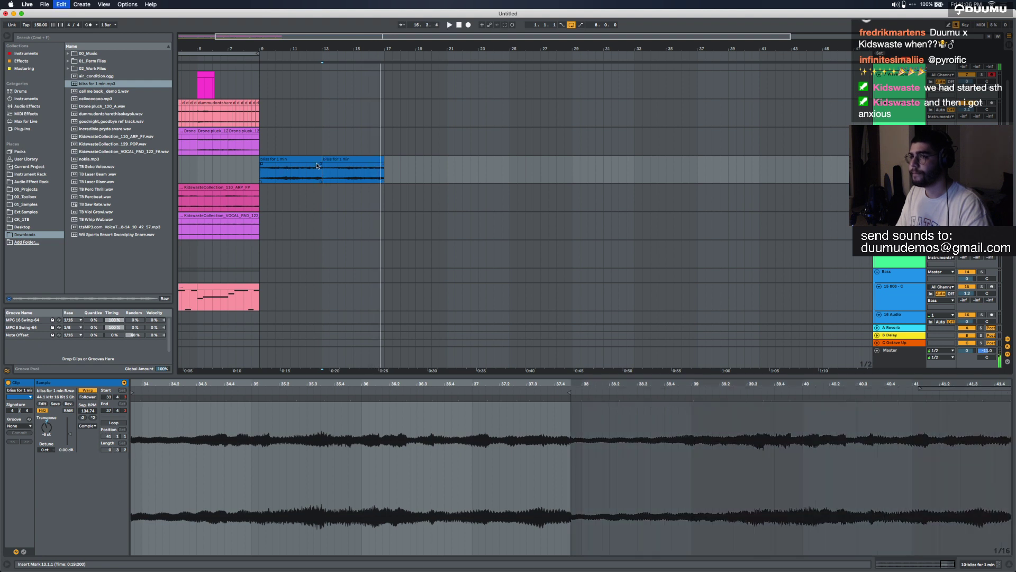
left_click(333, 164)
key("Delete")
scroll(306, 161, "up", 3)
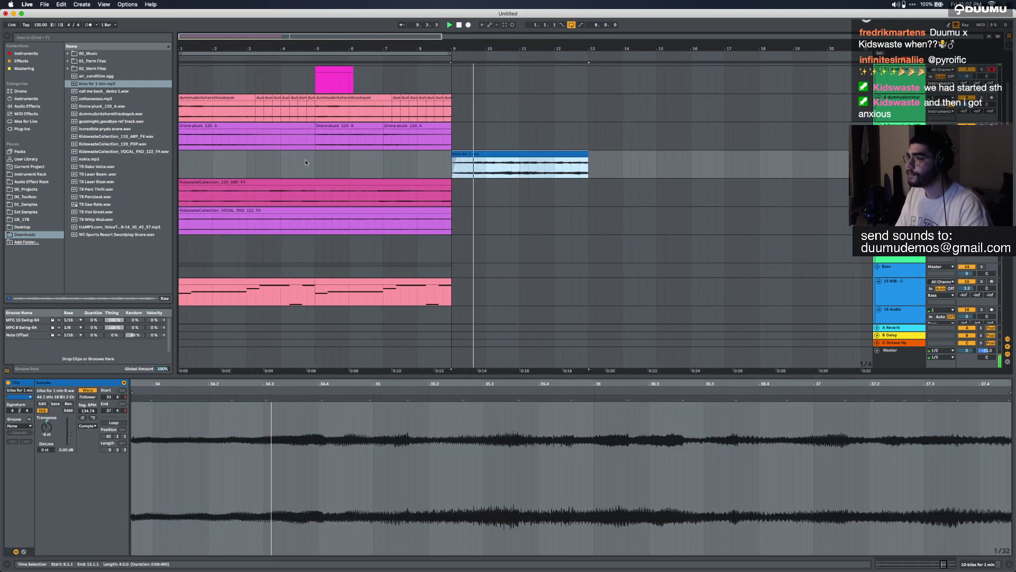
scroll(519, 178, "up", 2)
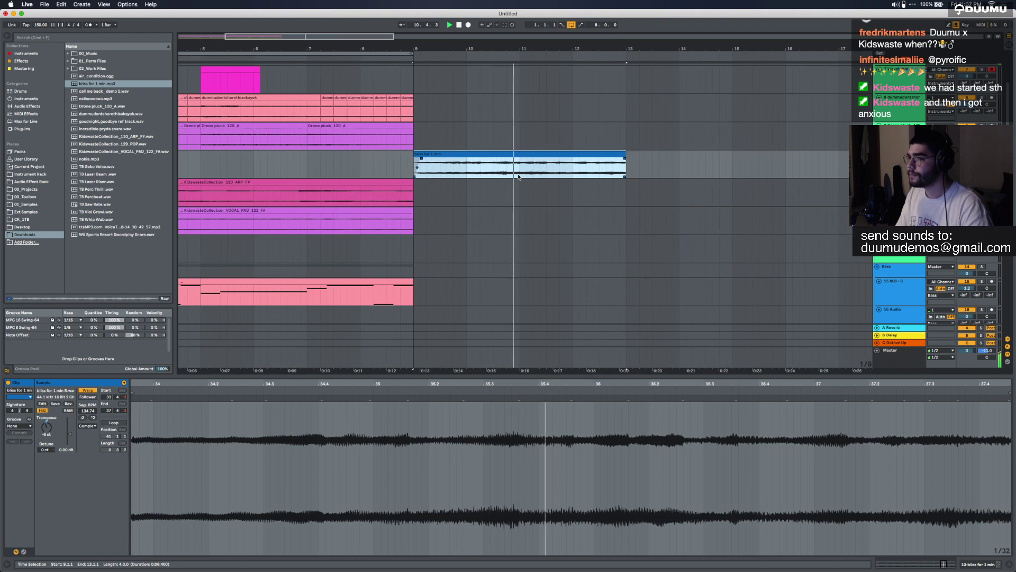
key("space")
- Split the clip at bar 11, extend its end to bar 17 and split again at bar 15
left_click(520, 175)
key("super+e")
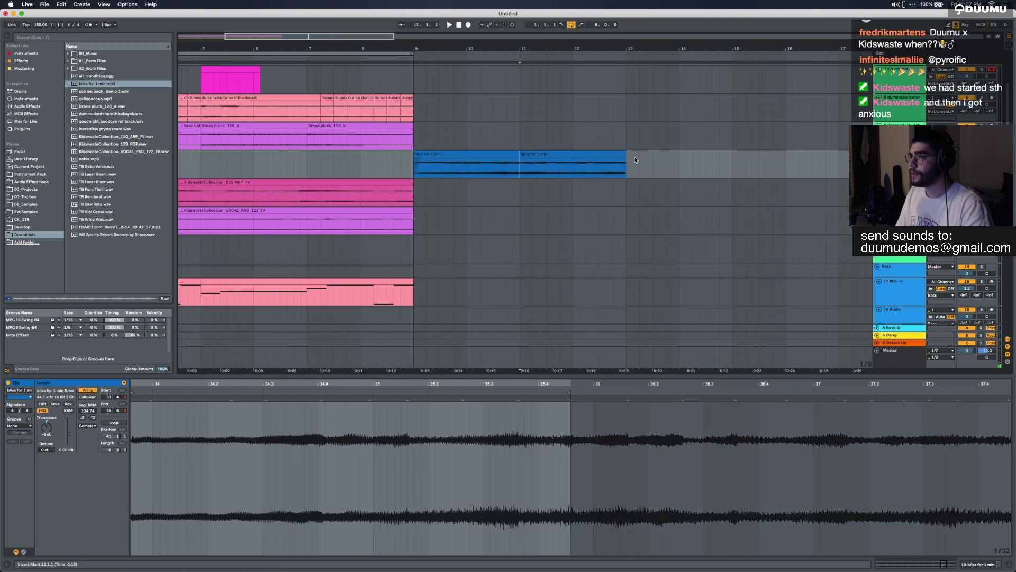
left_click_drag(627, 157, 842, 157)
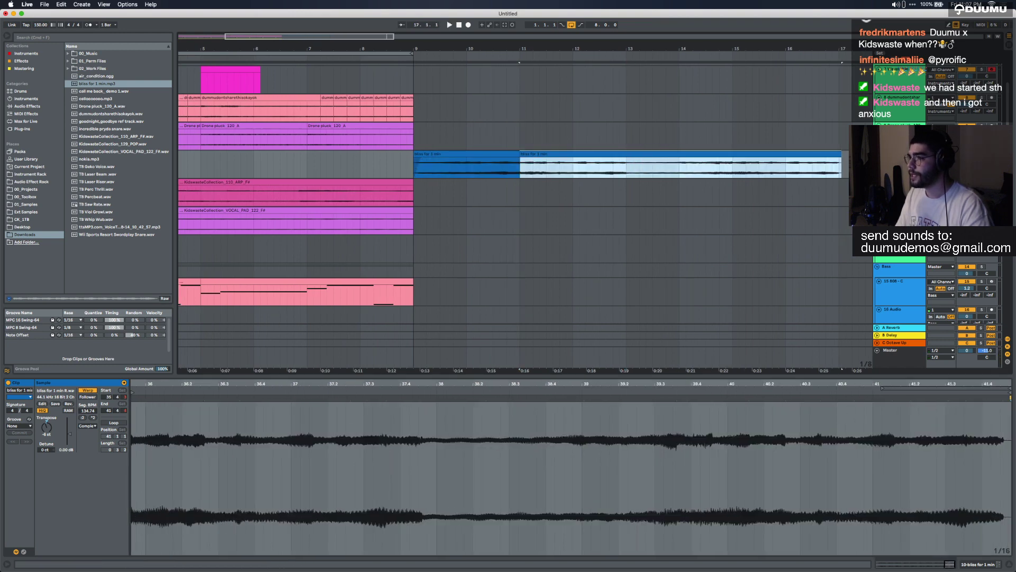
left_click(733, 169)
key("super+e")
left_click(575, 165)
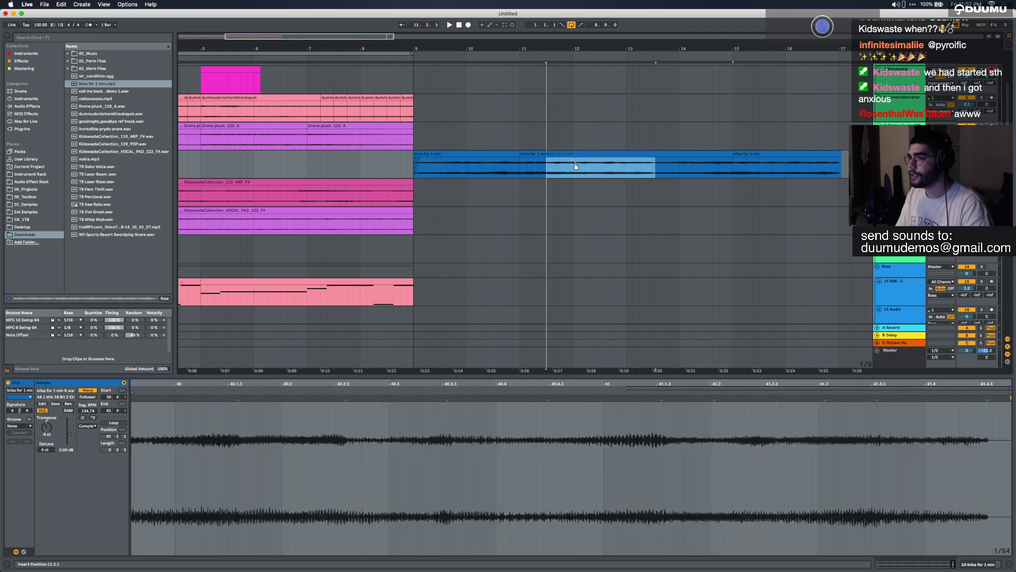
key("super+z")
key("super+z")
key("space")
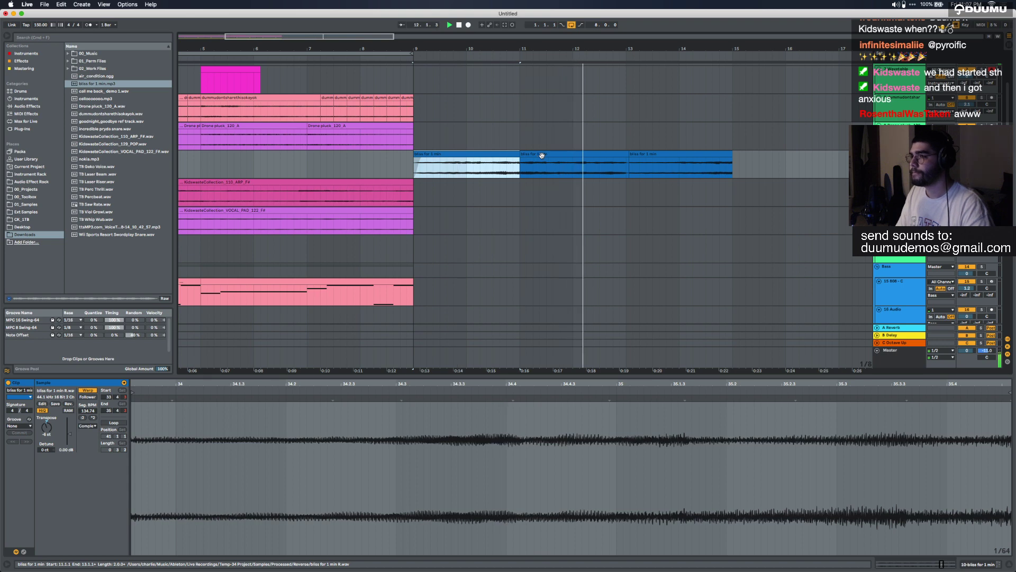
- Reposition the middle slice at bar 11 and stretch the last slice to span bars 12–16
left_click_drag(522, 154, 572, 155)
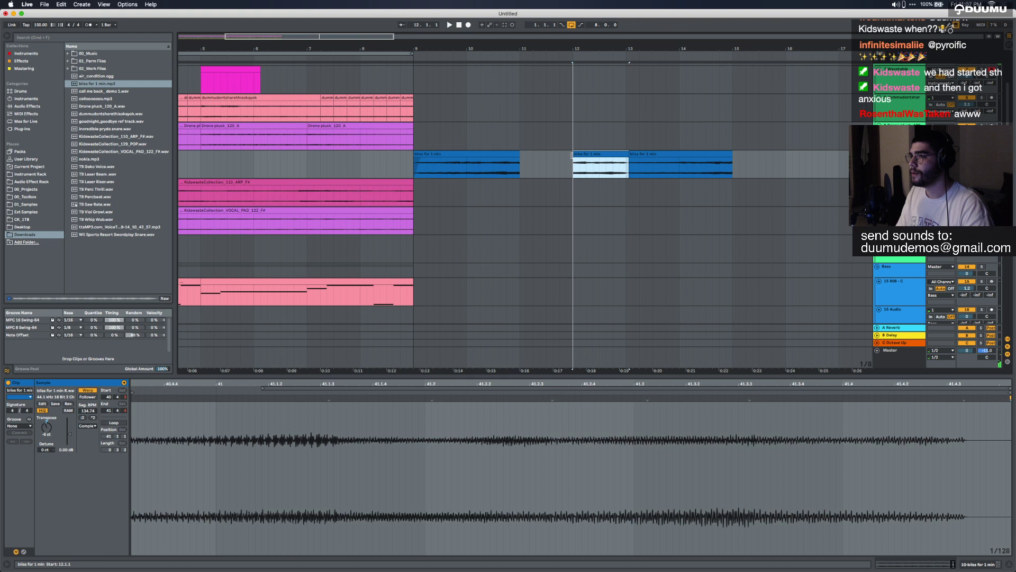
left_click_drag(572, 155, 519, 156)
left_click(498, 158)
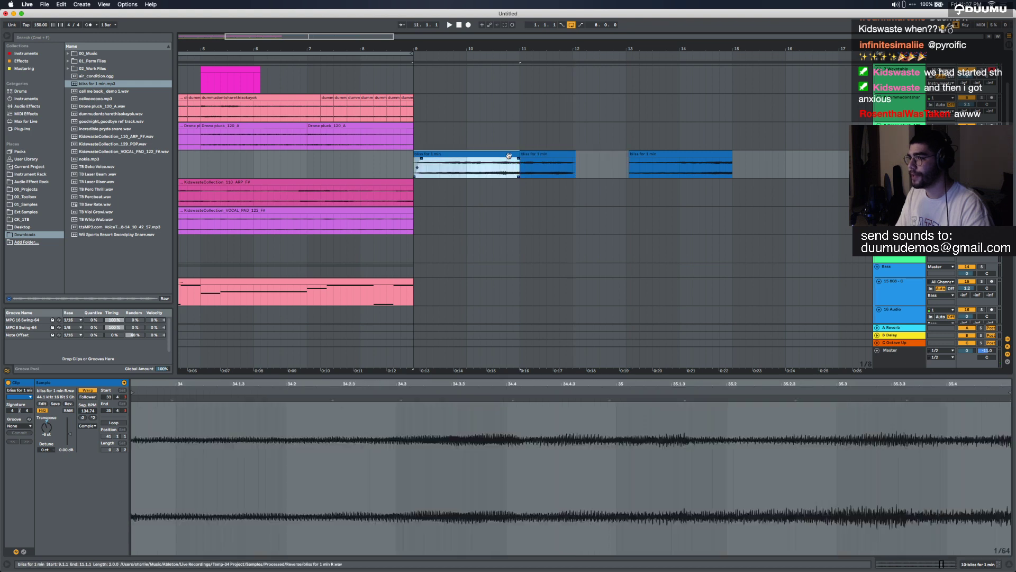
key("space")
left_click_drag(651, 154, 589, 155)
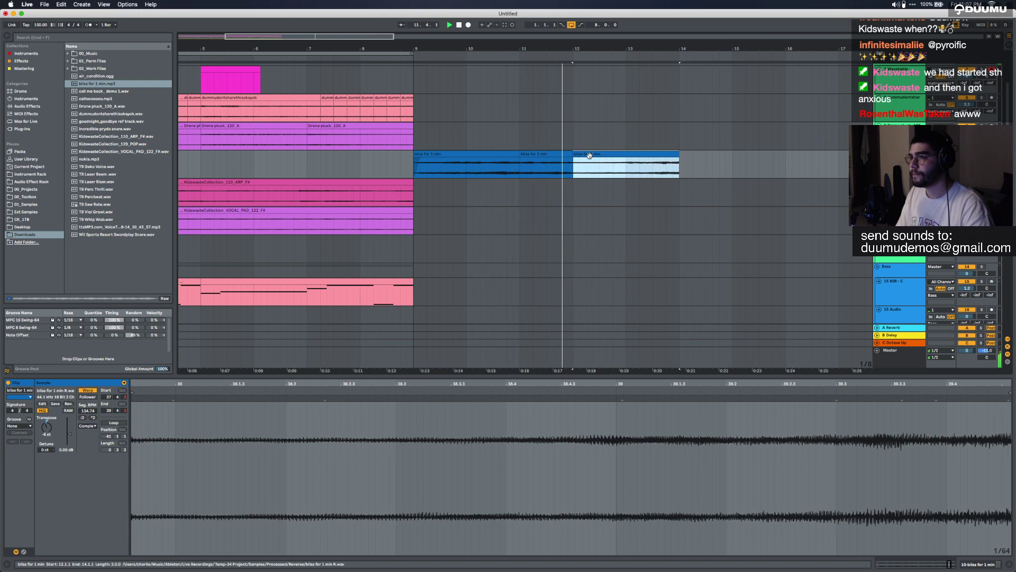
left_click(627, 172)
left_click_drag(679, 164, 787, 164)
left_click(697, 170)
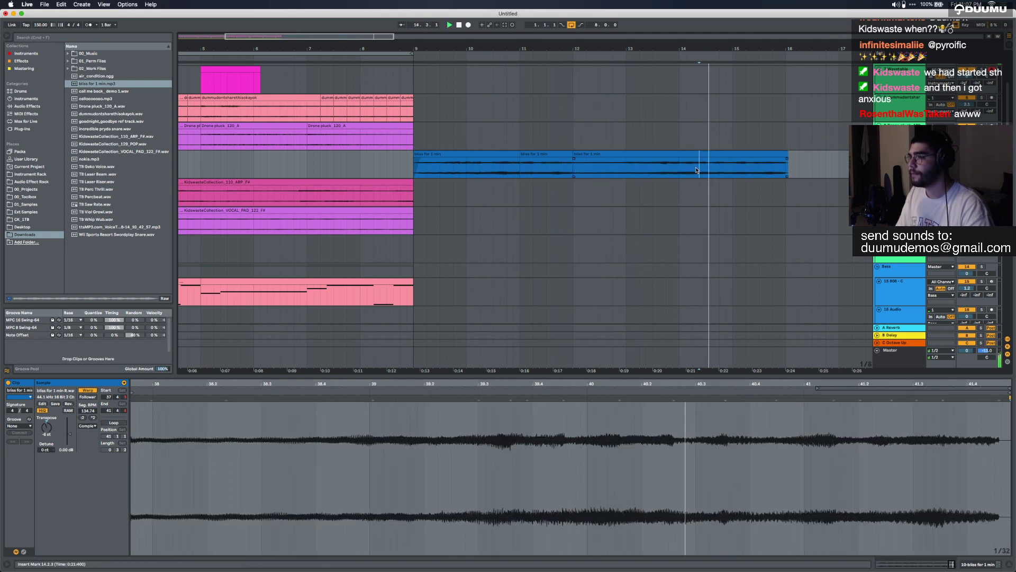
- Delete the bars 12–16 slice and duplicate the bars 11–12 slice into bars 12–13
key("space")
left_click(698, 154)
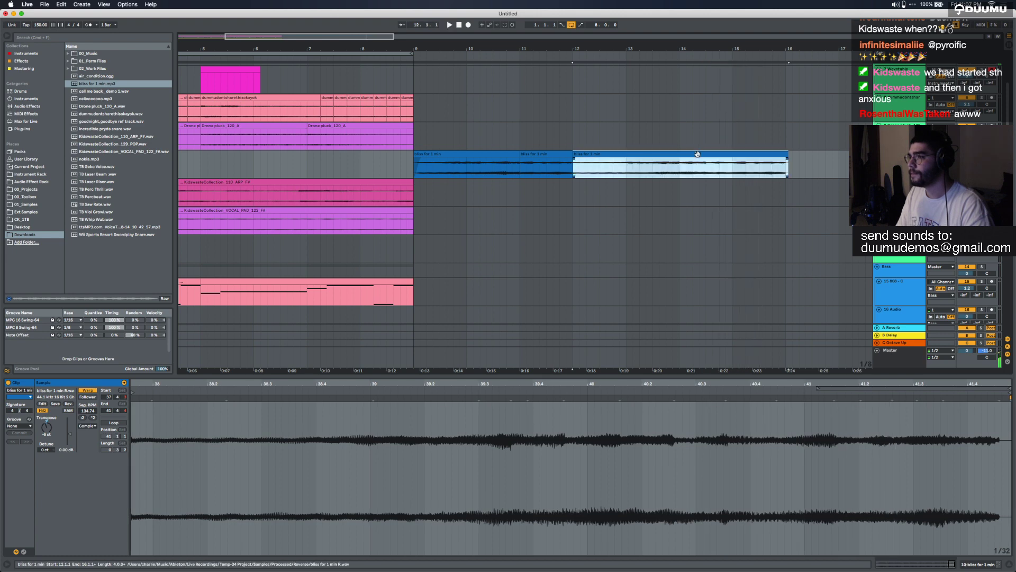
key("Delete")
left_click(493, 154)
key("space")
key("Right")
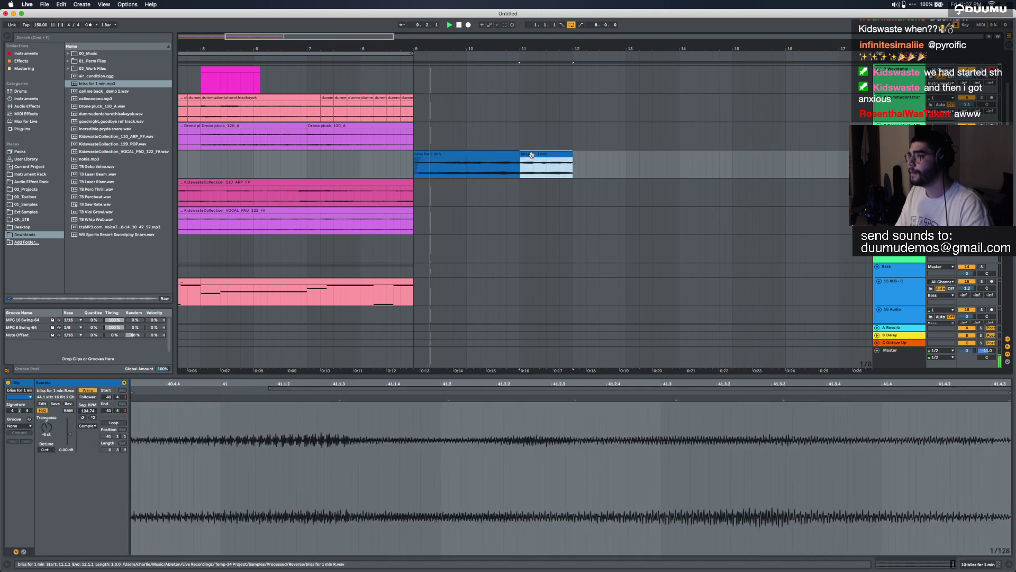
key("super+d")
left_click(493, 153, "shift")
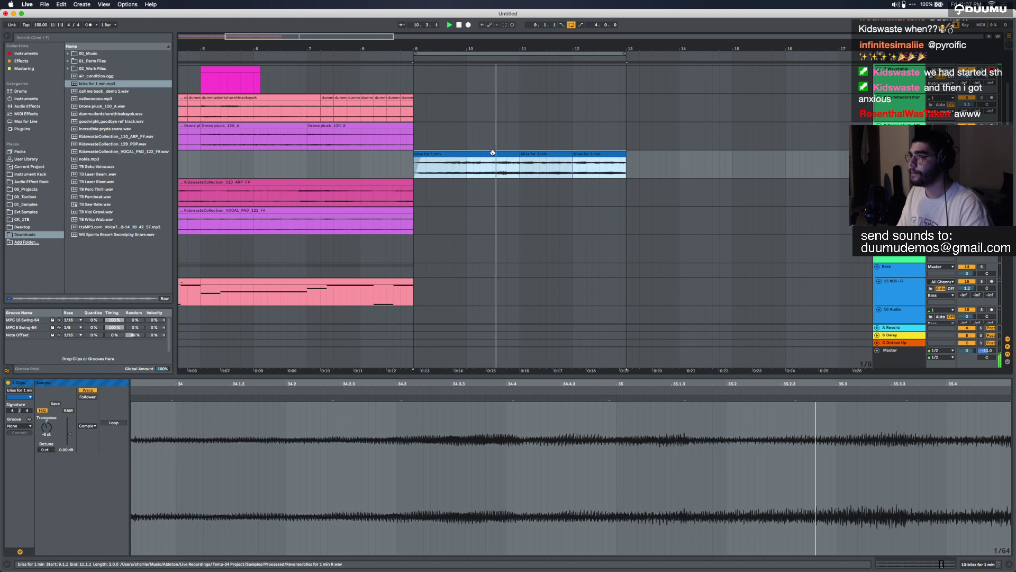
left_click(566, 161)
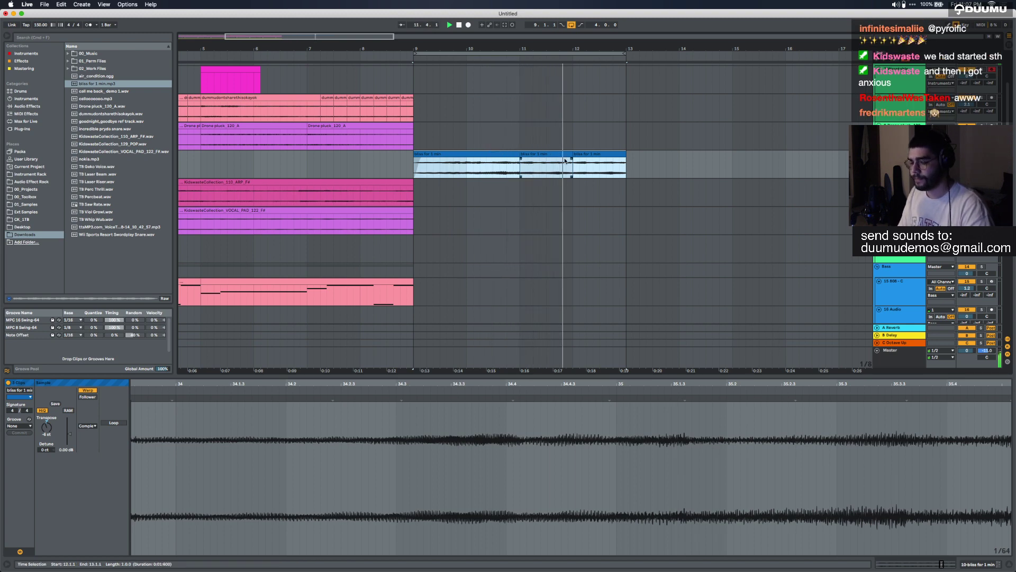
left_click(536, 162)
key("plus")
key("plus")
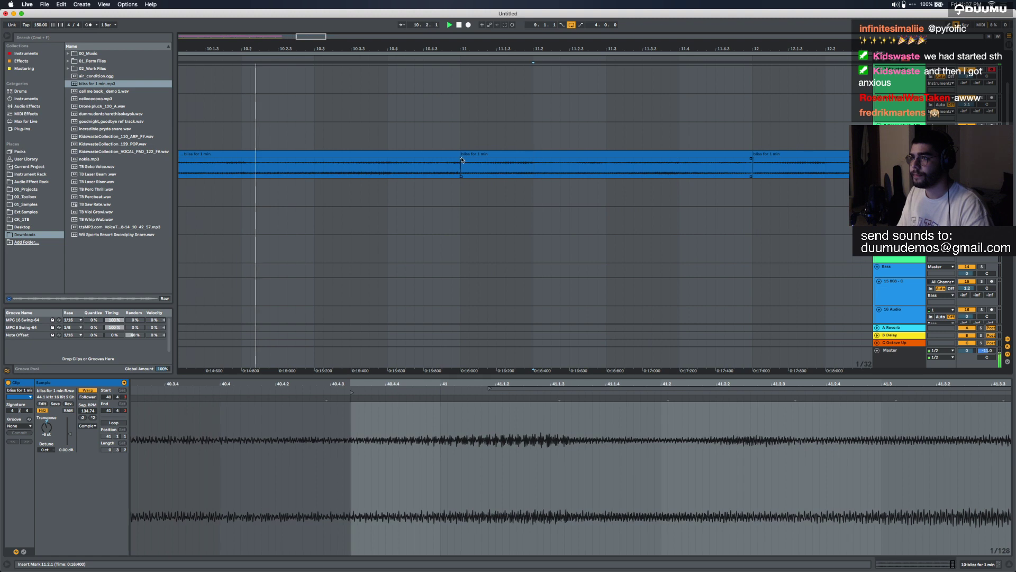
- Scroll back over the full arrangement, view the magenta MIDI clip's notes and set the start to bar 1
left_click(476, 154)
scroll(477, 155, "down", 3)
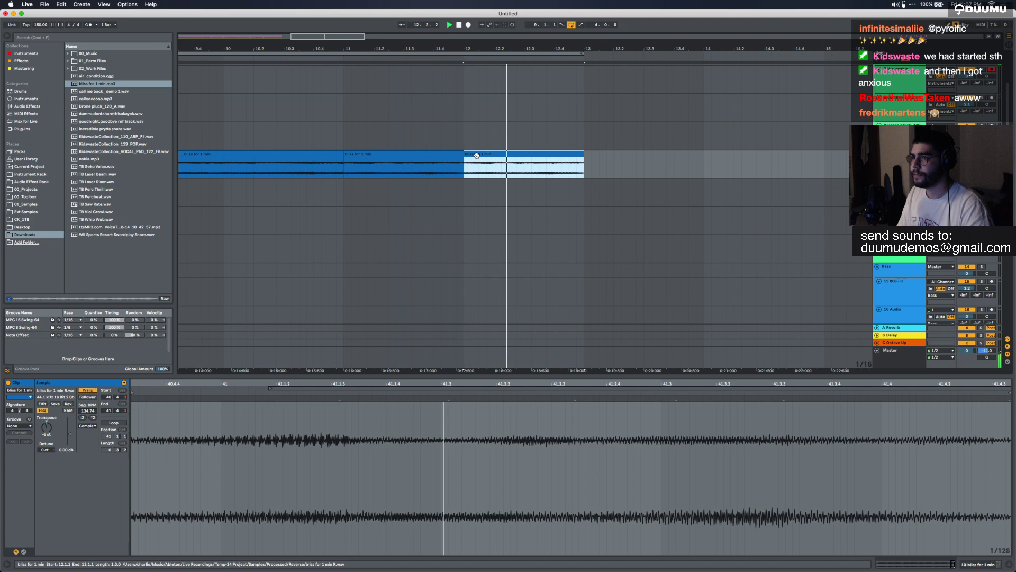
scroll(477, 155, "down", 3)
left_click(460, 159)
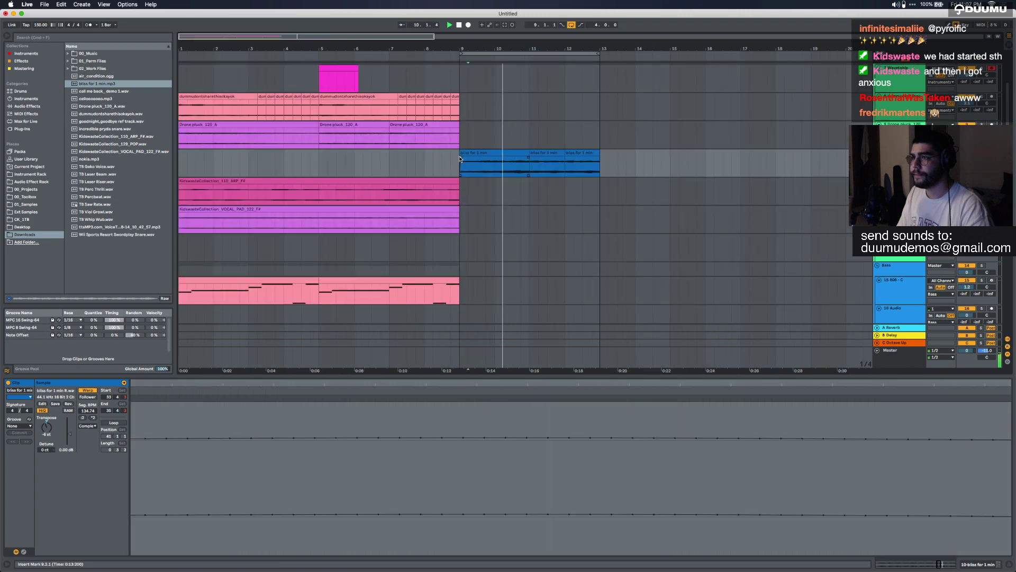
scroll(460, 159, "down", 4)
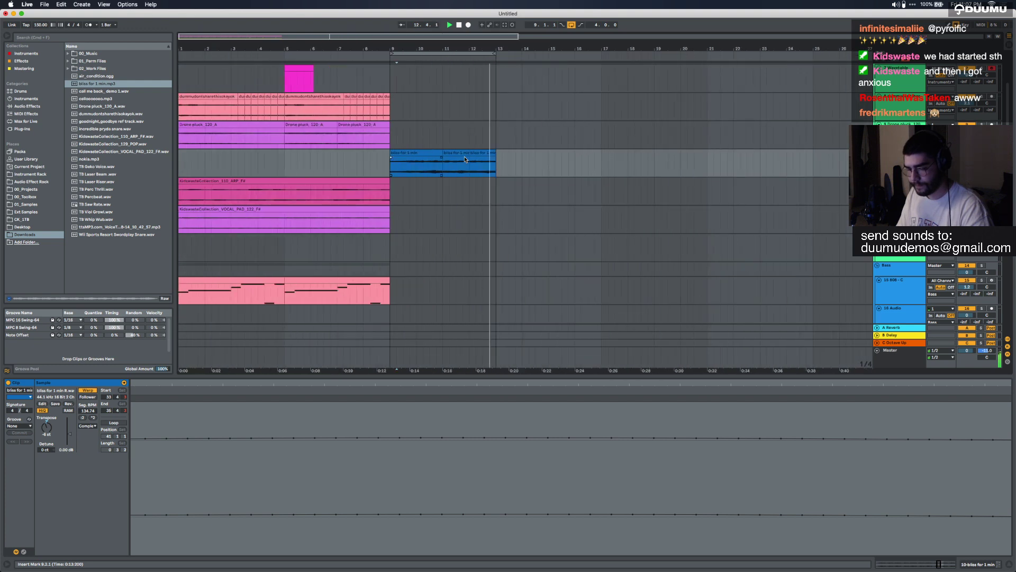
scroll(843, 165, "down", 1)
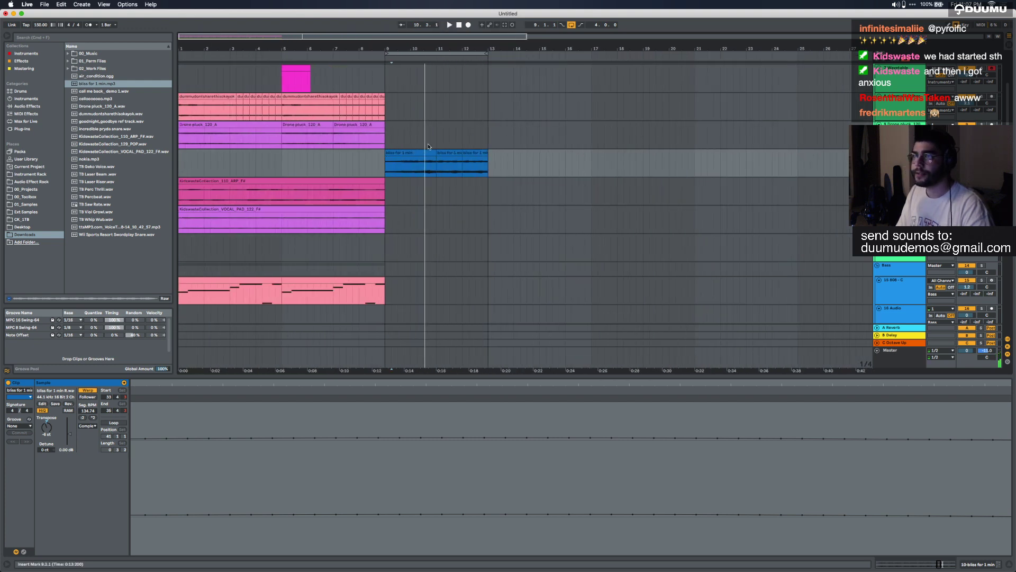
scroll(429, 147, "up", 3)
left_click(291, 138)
left_click(119, 492)
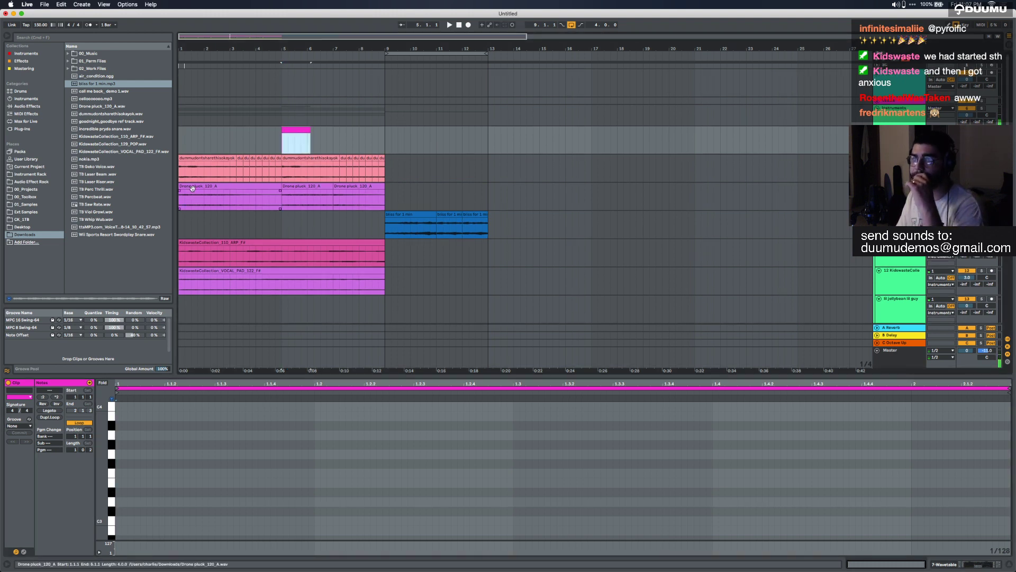
- Hide the clip detail view and pick nokia.mp3 from the downloads list
left_click(193, 187)
key("space")
left_click(289, 378)
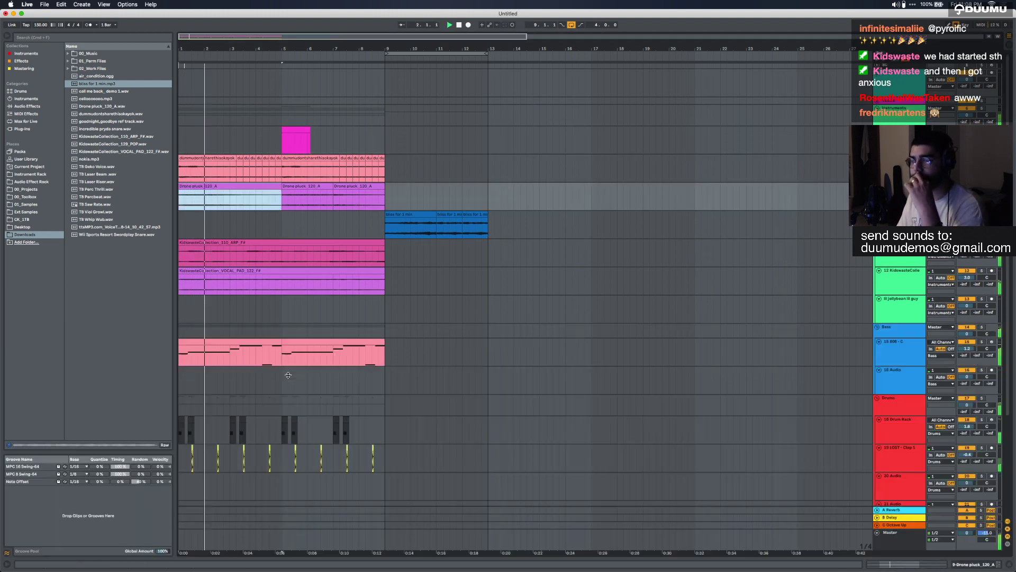
left_click_drag(386, 227, 507, 228)
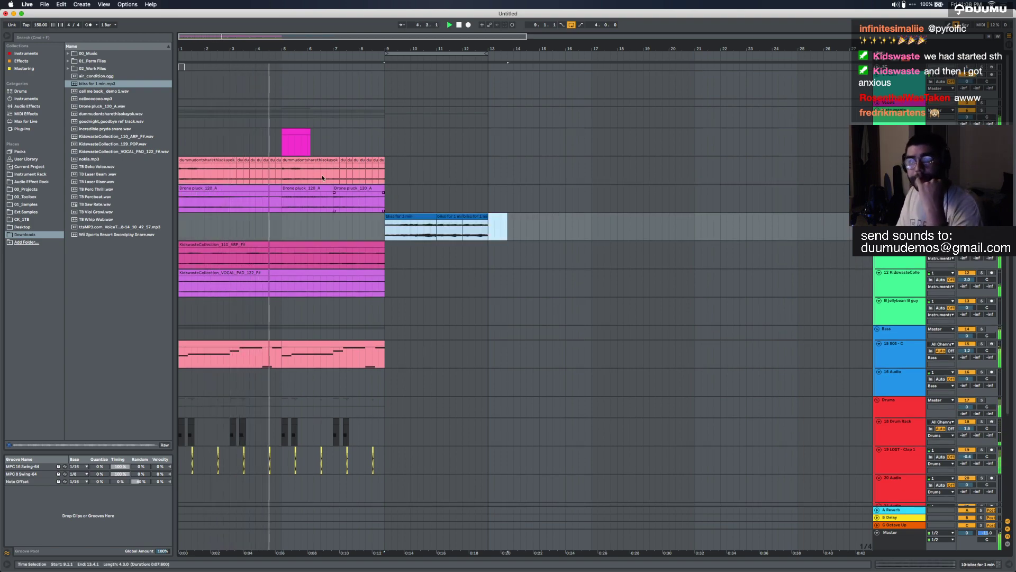
key("super+Tab")
key("super+Tab")
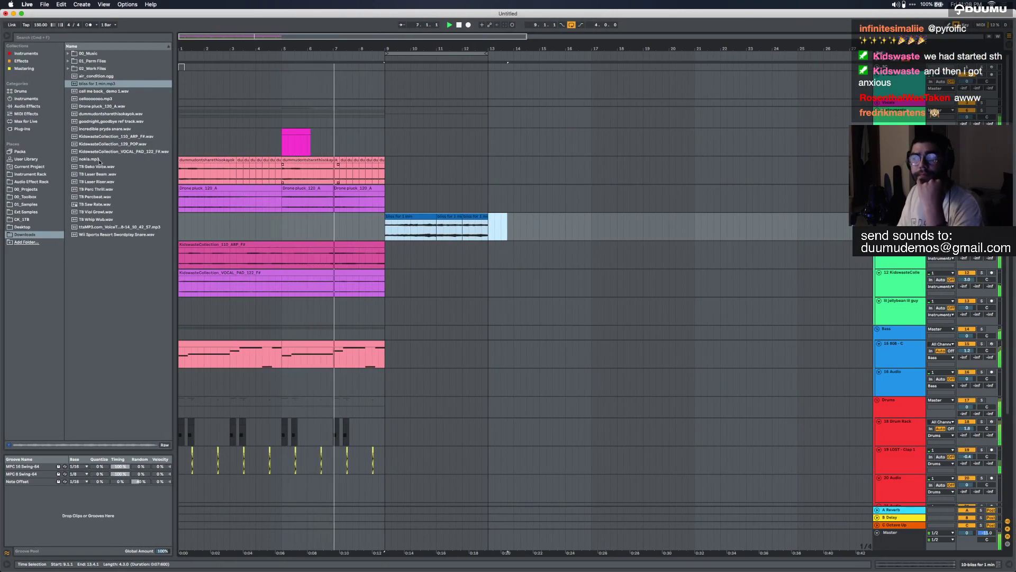
key("super+Tab")
key("super+Tab")
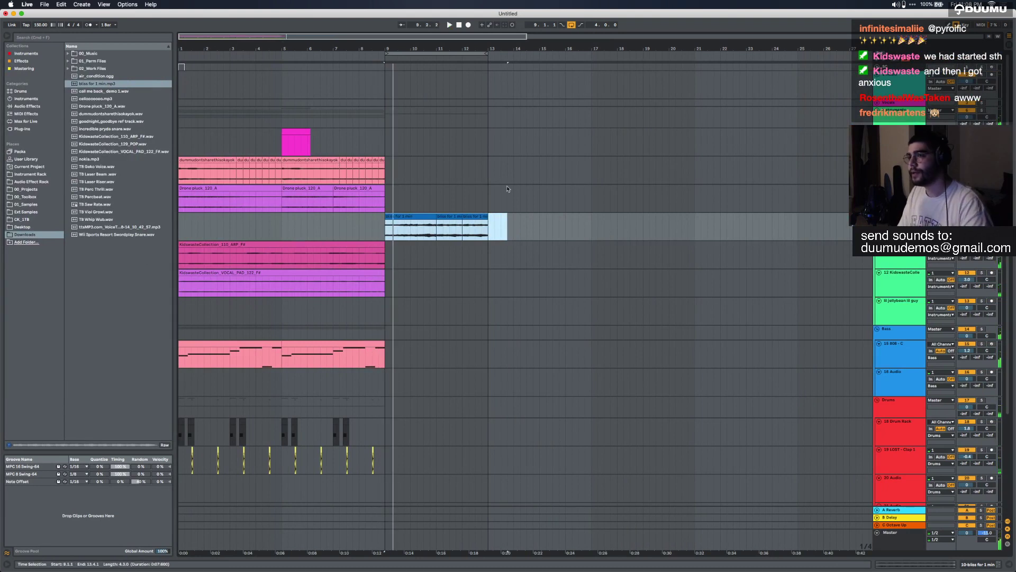
left_click(89, 158)
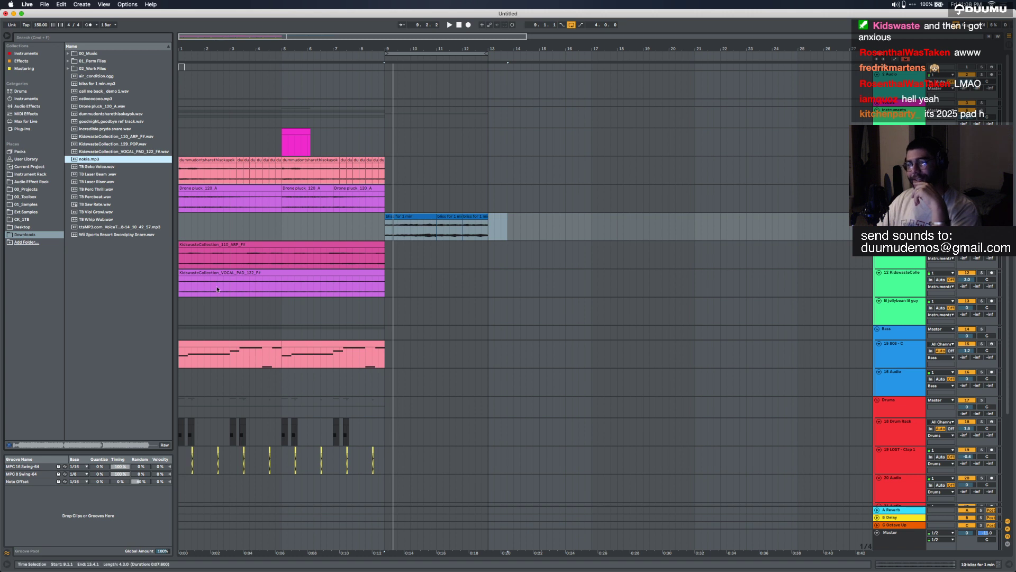
left_click(279, 239)
- Loop bars 1–9 over the Drone pluck clips and play the loop
left_click(219, 188)
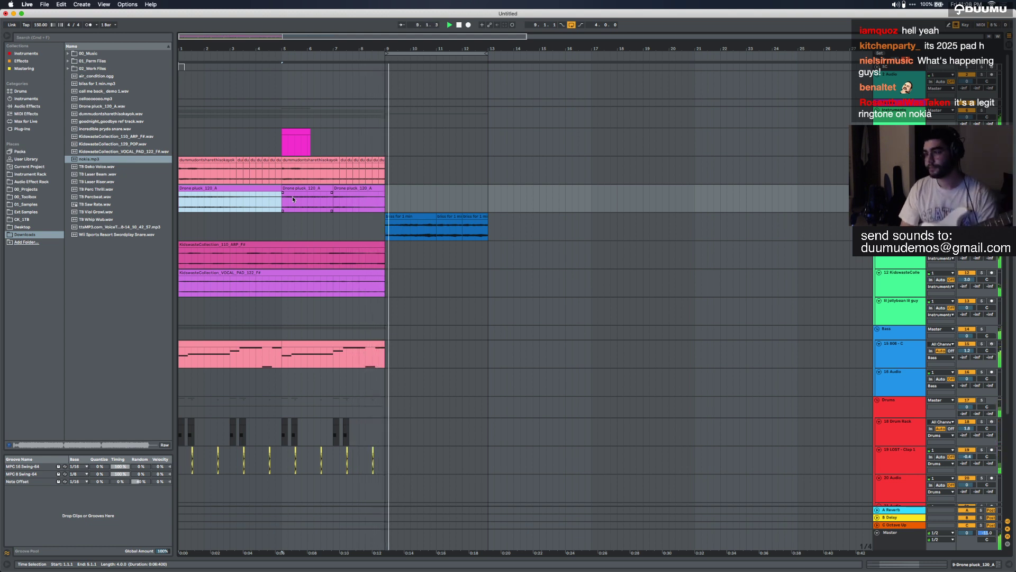
left_click(359, 188)
key("super+a")
key("super+l")
key("space")
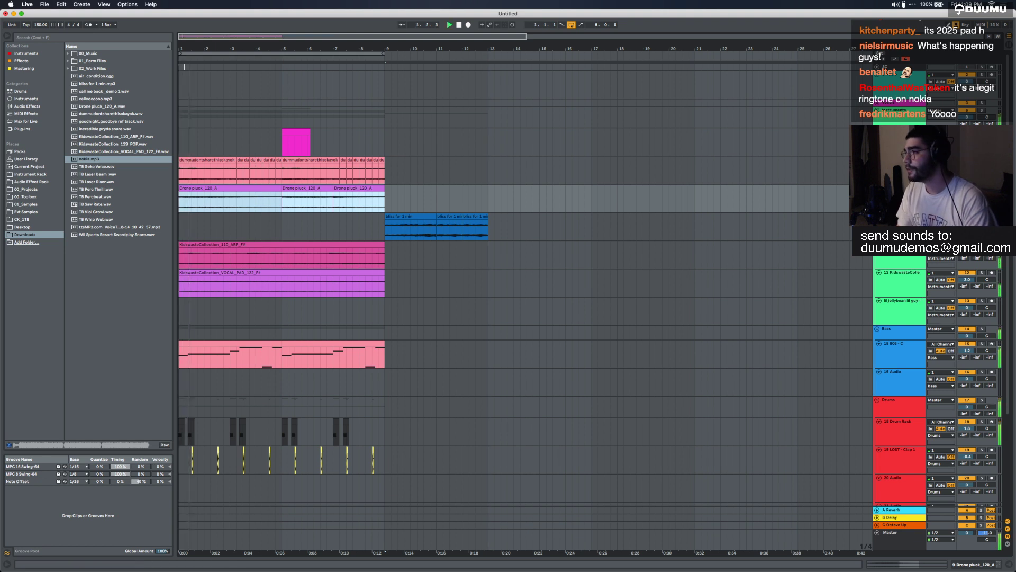
- Insert a new audio track below the vocal pad track and open Preferences
left_click(969, 339)
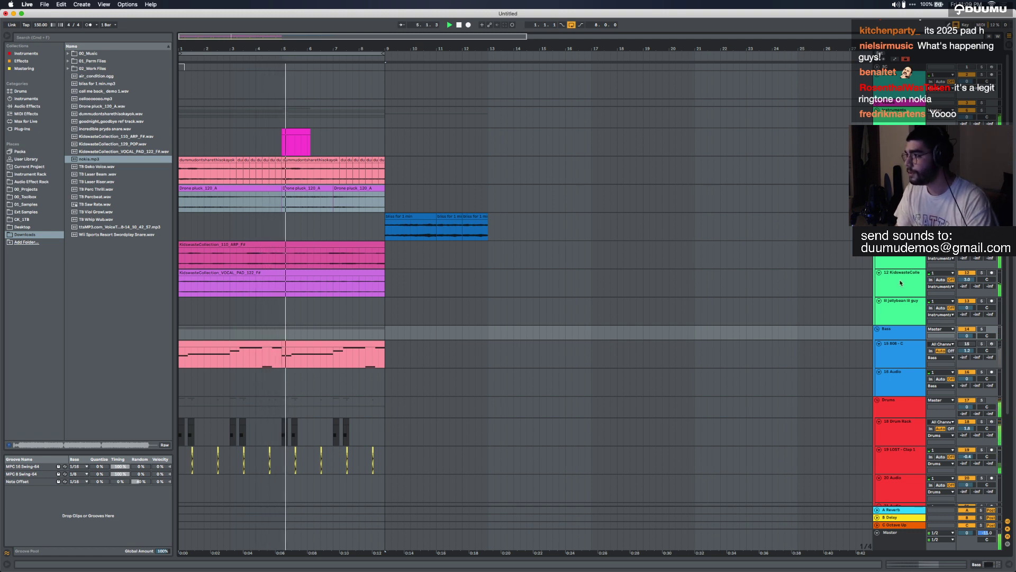
left_click(897, 317)
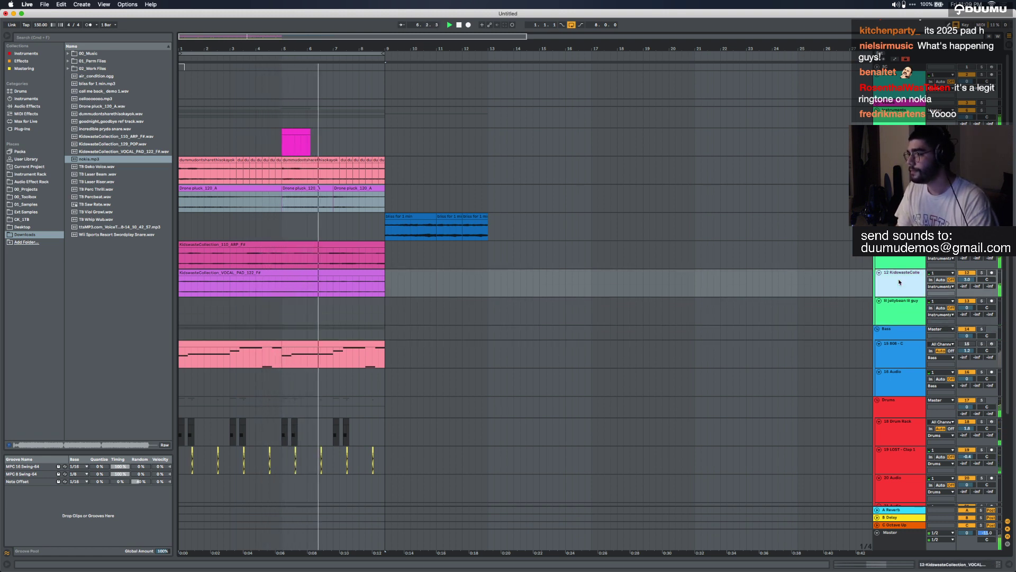
key("Up")
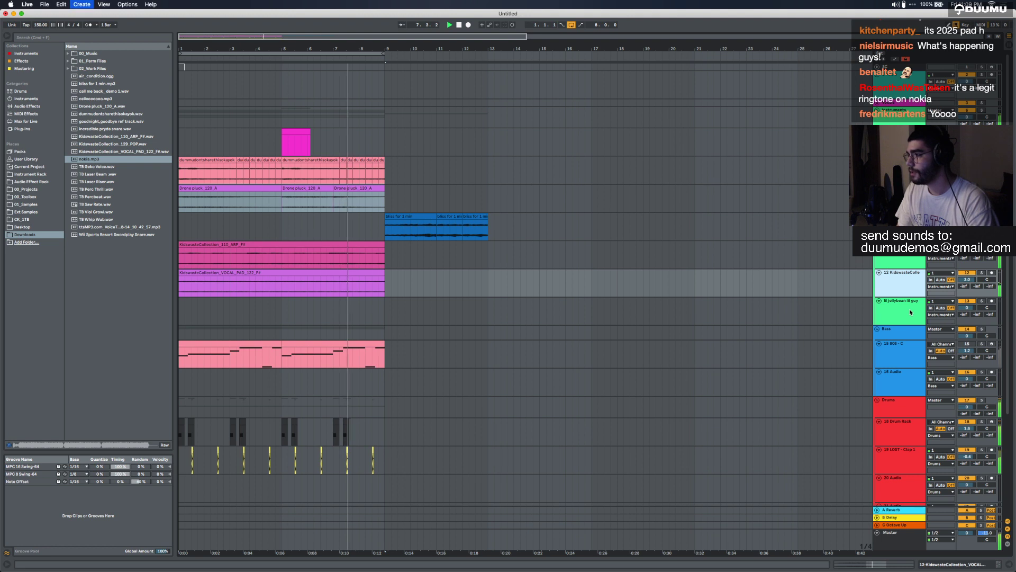
key("super+t")
key("super+comma")
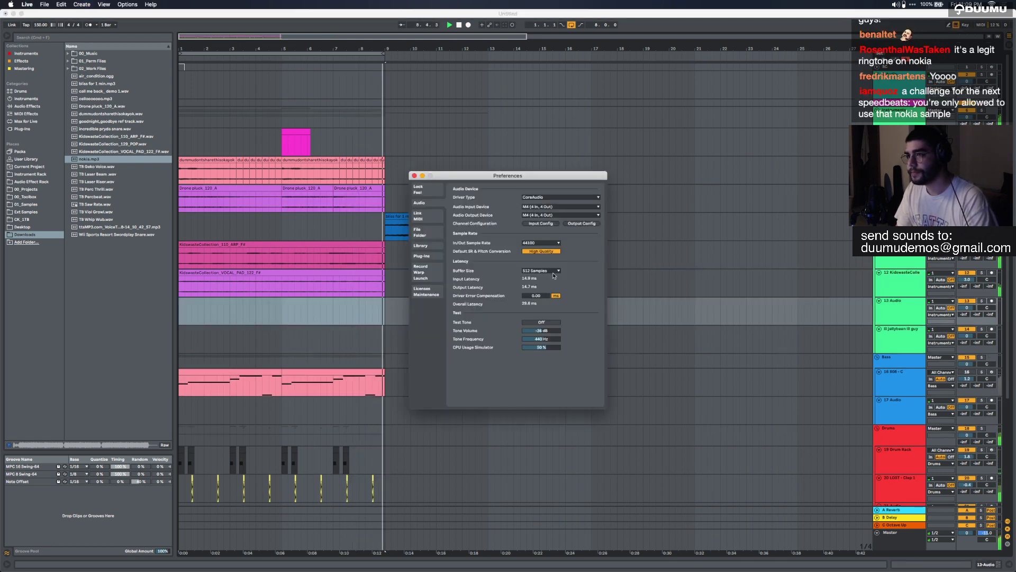
- Set the audio buffer size to 64 samples and close Preferences
left_click(540, 271)
left_click(533, 280)
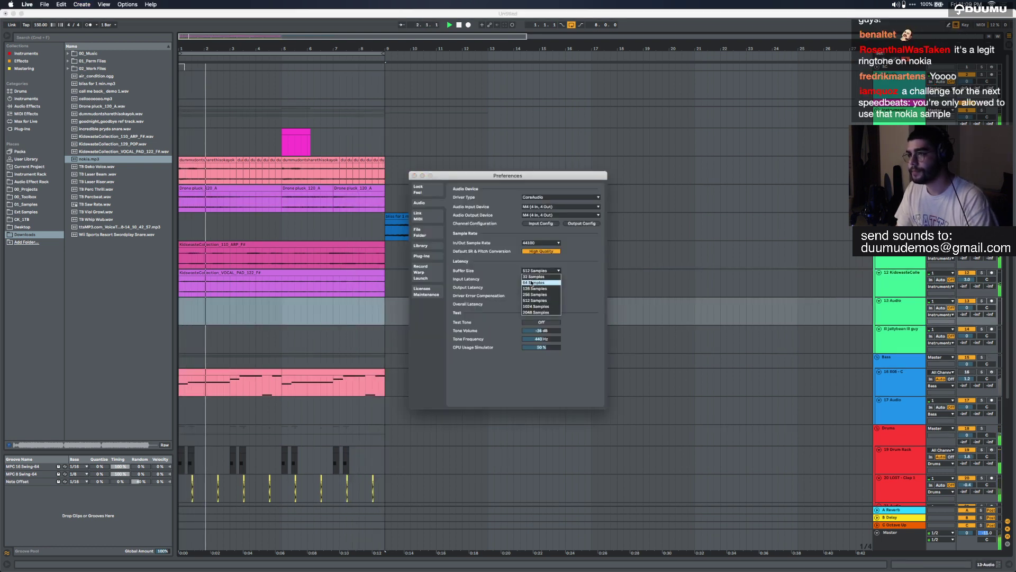
key("super+comma")
- Set track 13 Audio to input 2 with monitoring turned on
left_click(941, 300)
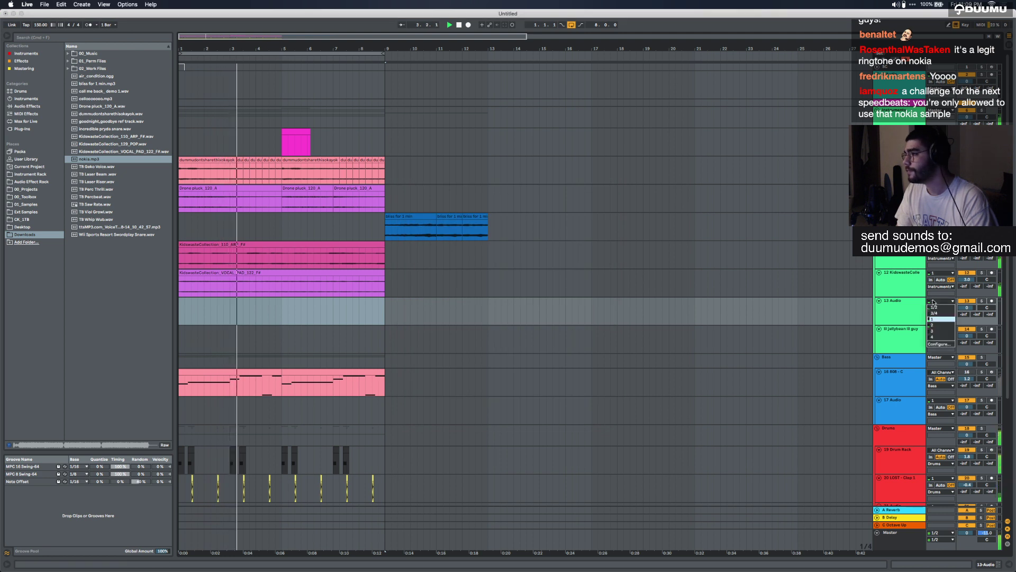
left_click(933, 325)
left_click(930, 308)
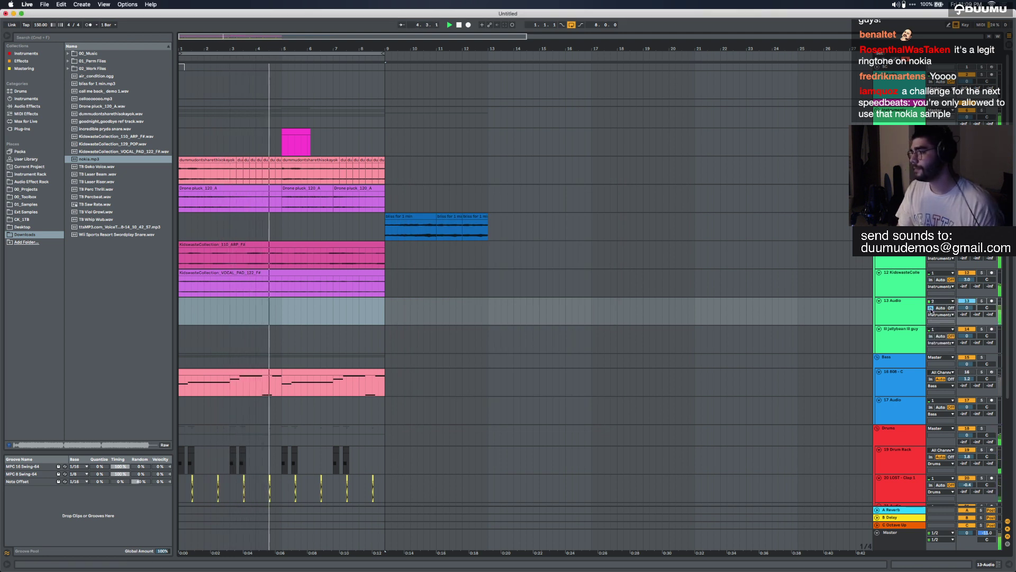
left_click(912, 308)
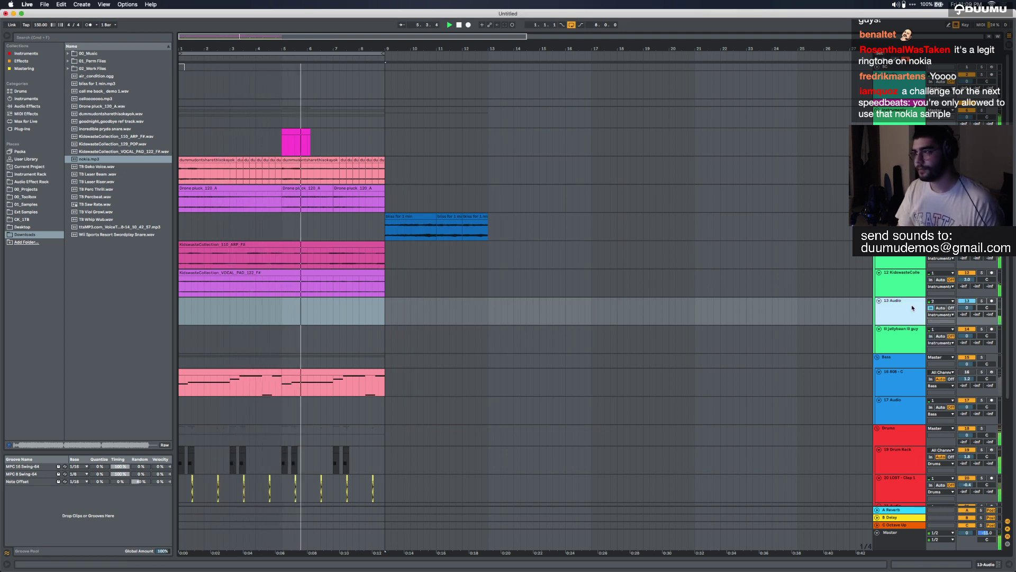
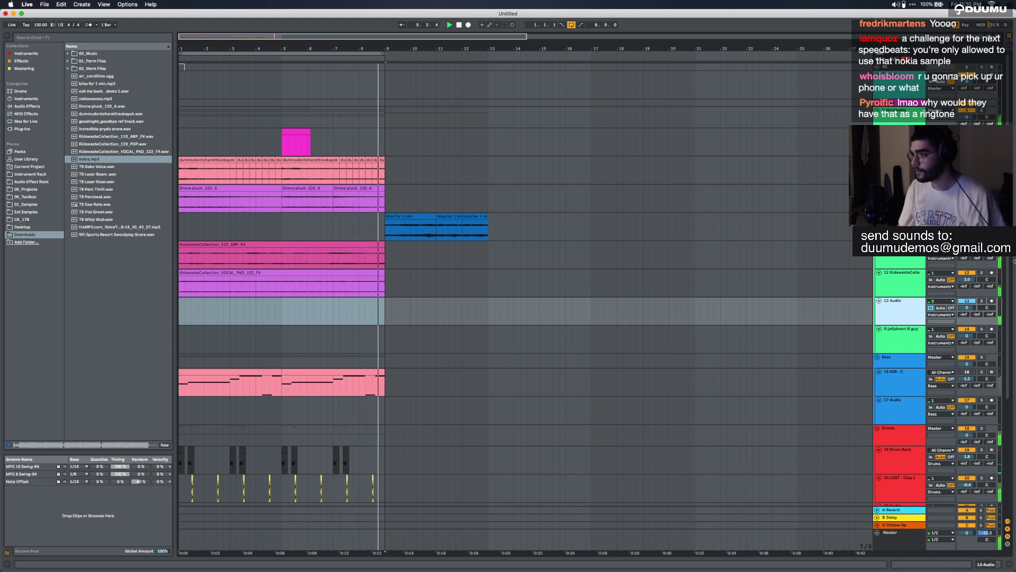
- Search 'glue', load Glue Compressor onto 13 Audio, and set its threshold to -19 dB
key("super+f")
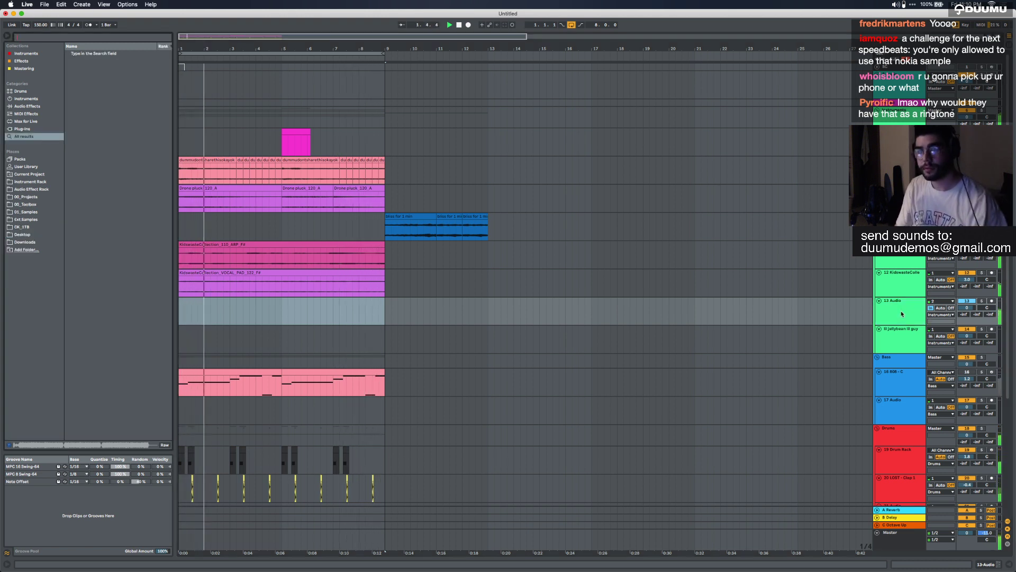
type("glue")
key("Return")
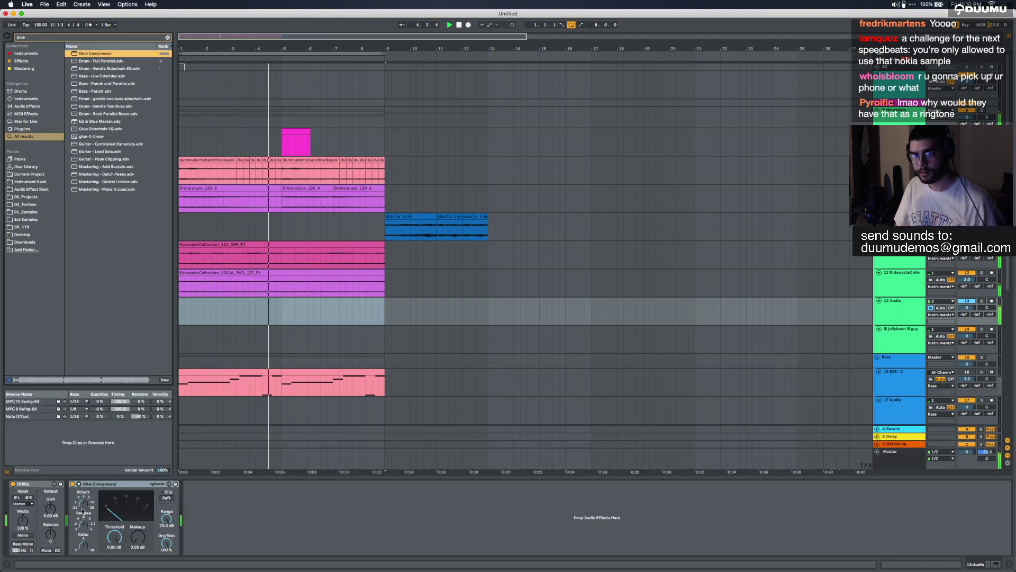
left_click_drag(117, 545, 114, 542)
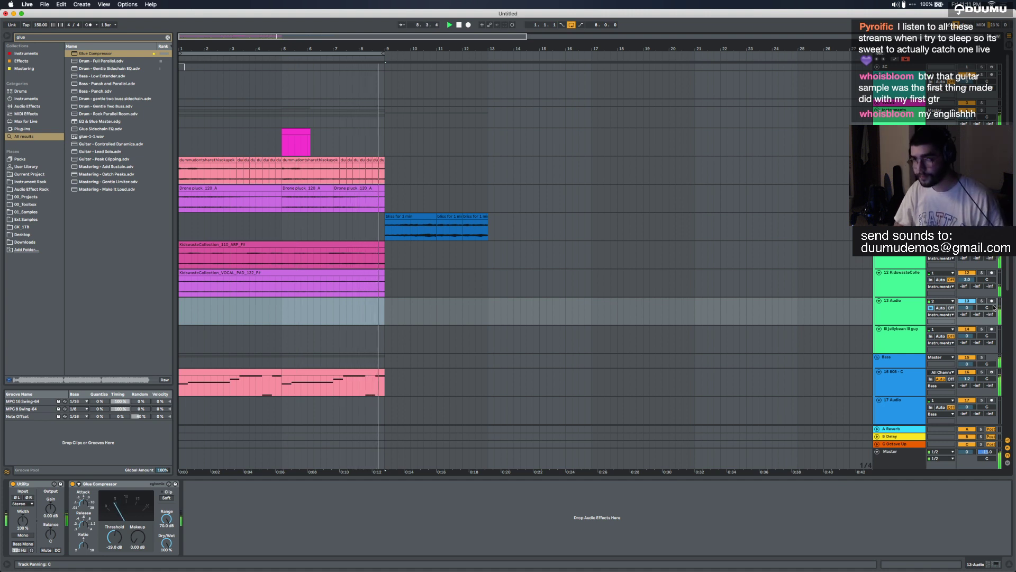
- Arm track 13 and record an audio take over the first eight bars
left_click(992, 301)
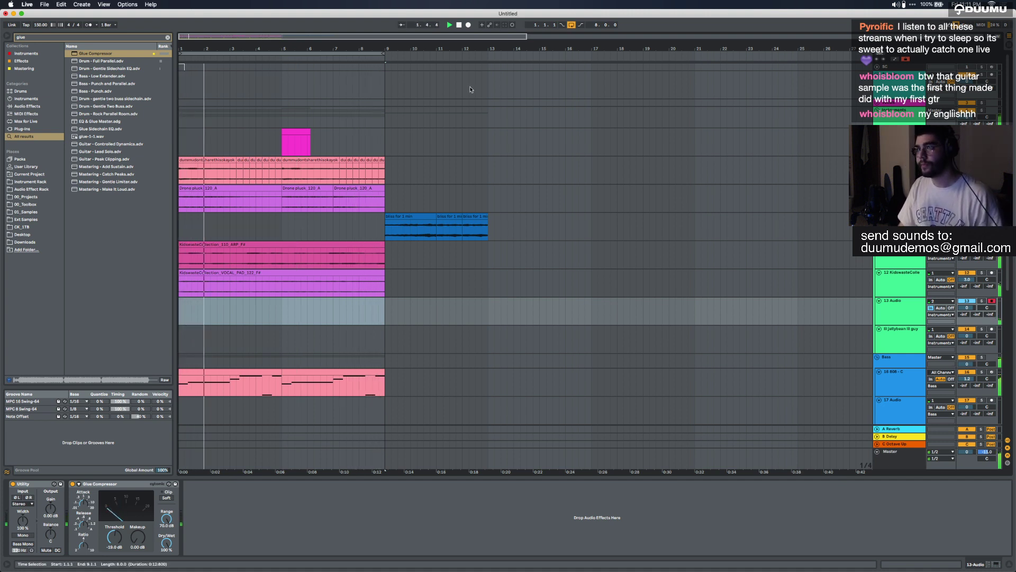
left_click(468, 25)
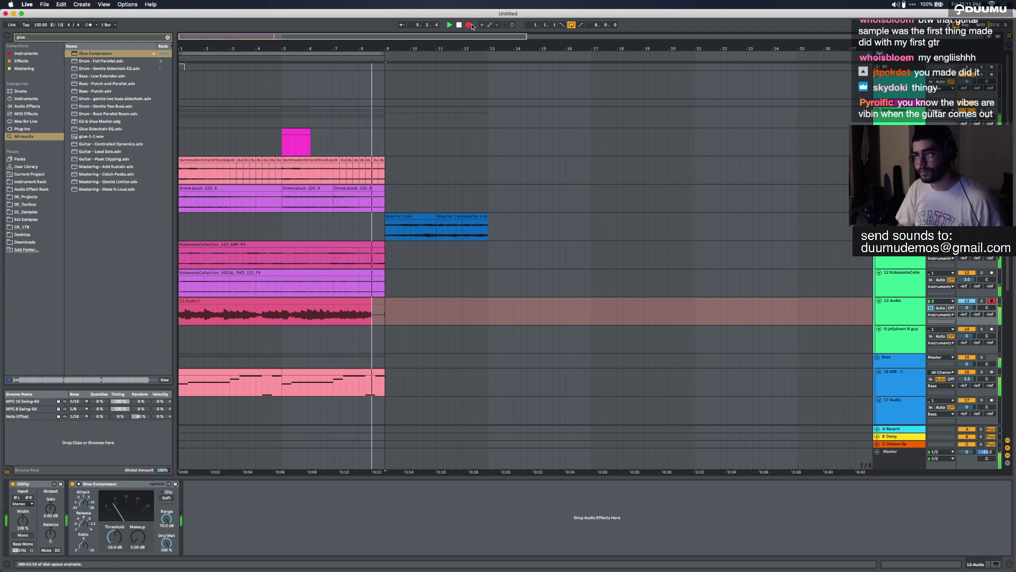
left_click(472, 26)
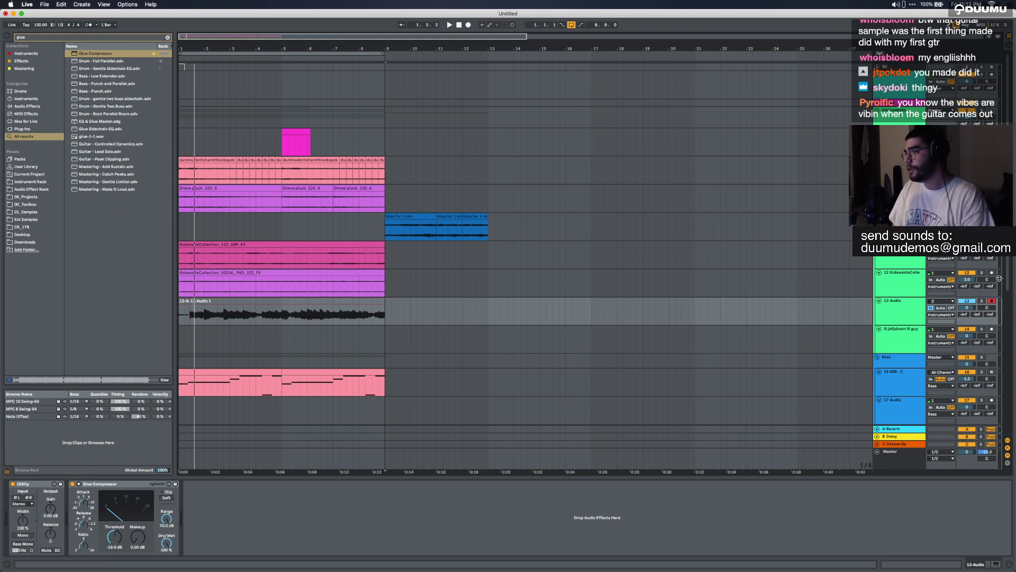
- Turn off input monitoring on track 13 and insert a new empty audio track
left_click(951, 308)
left_click(889, 317)
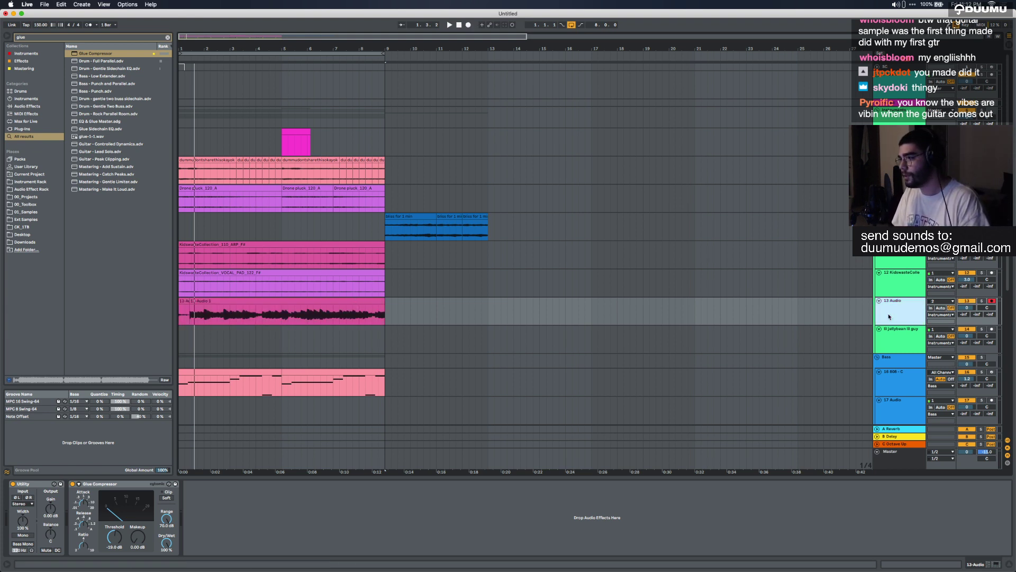
key("super+t")
- Copy the recorded take onto track 14 at bar 1 and deactivate track 14
left_click(190, 301)
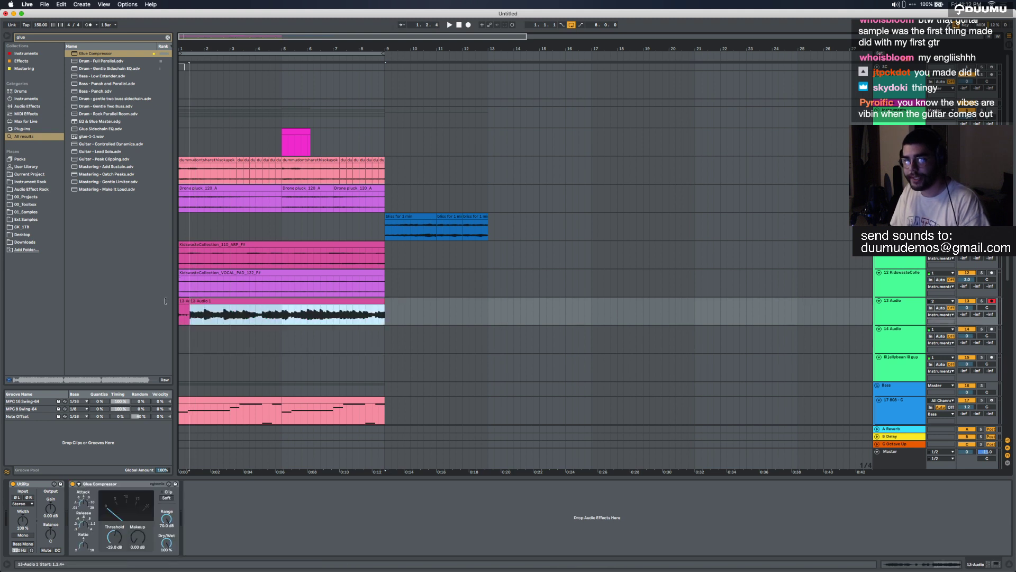
left_click_drag(191, 301, 108, 274)
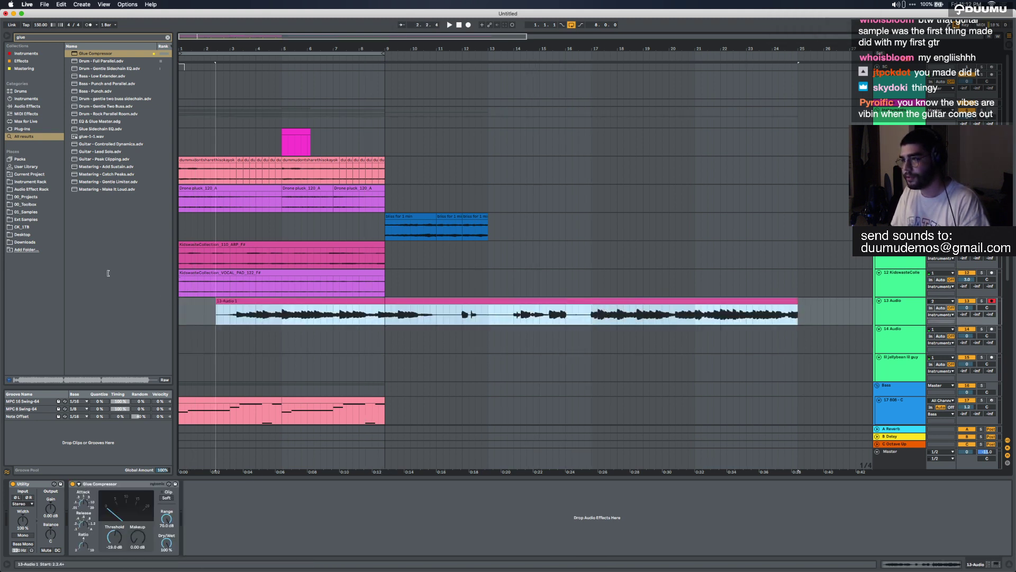
left_click(231, 320)
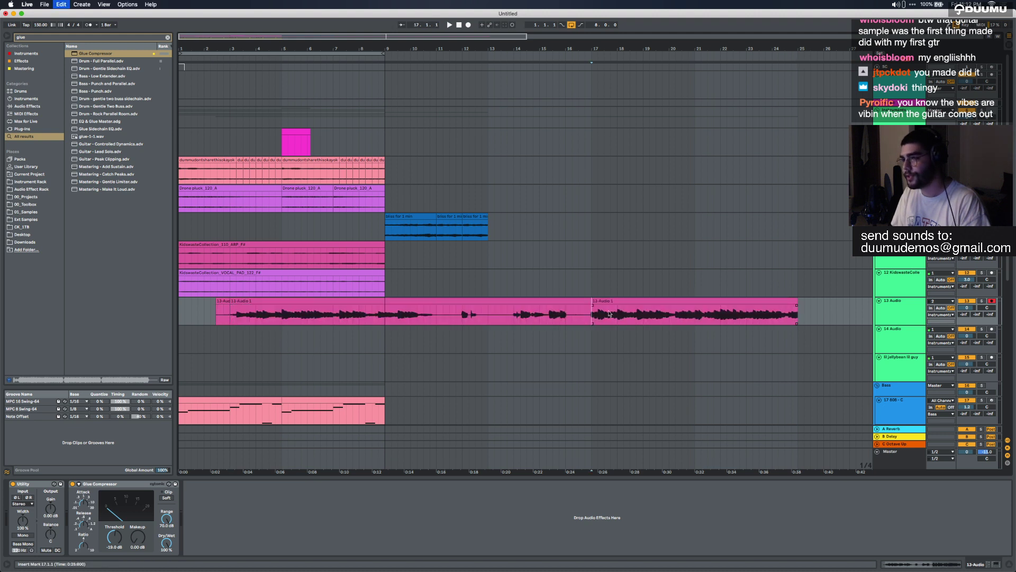
left_click_drag(636, 301, 224, 331)
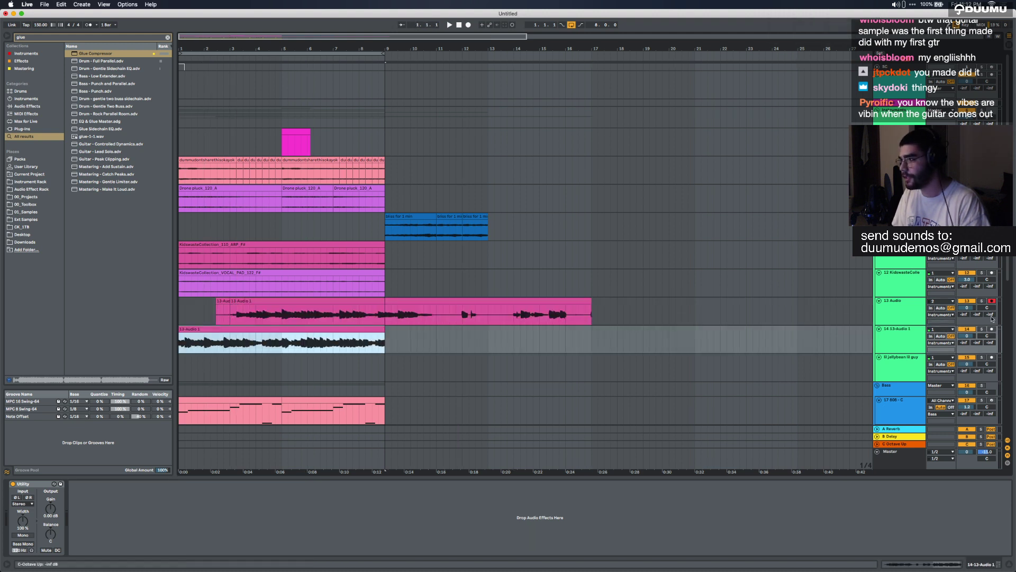
left_click(968, 329)
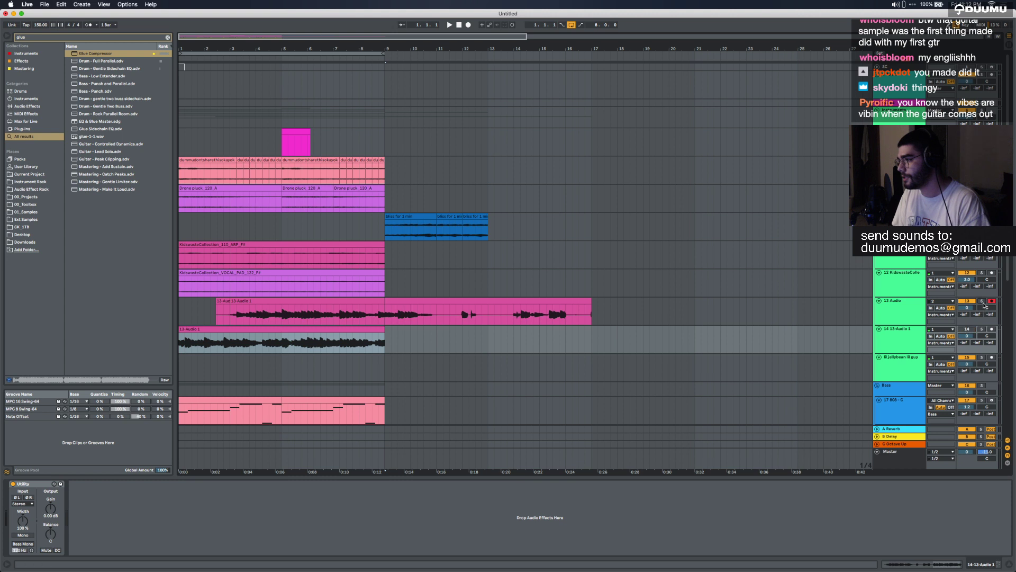
- Move track 13's take back to start at bar 1 and play it back
left_click(232, 318)
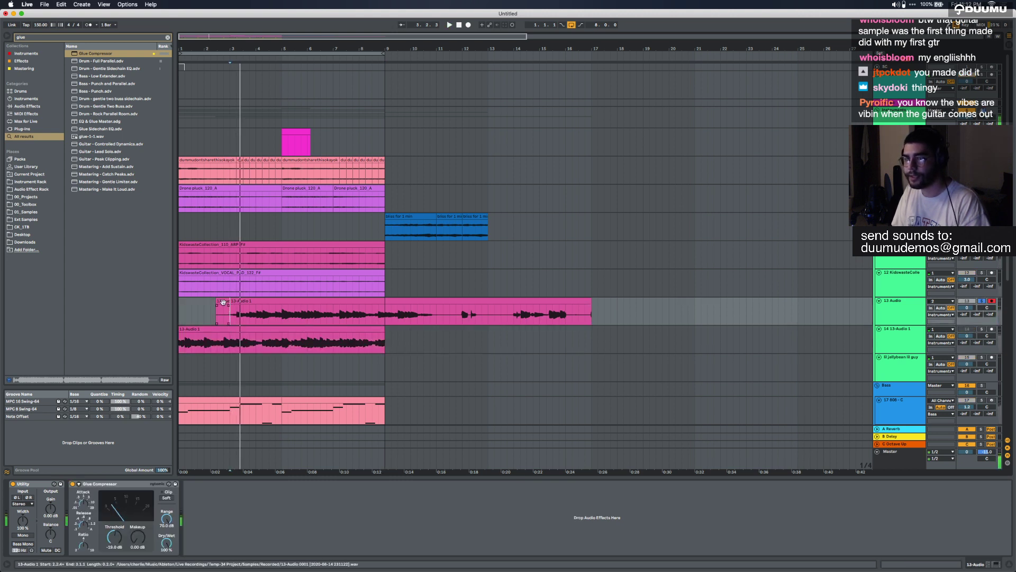
left_click(223, 304)
left_click_drag(259, 307, 208, 309)
key("space")
scroll(203, 318, "up", 5)
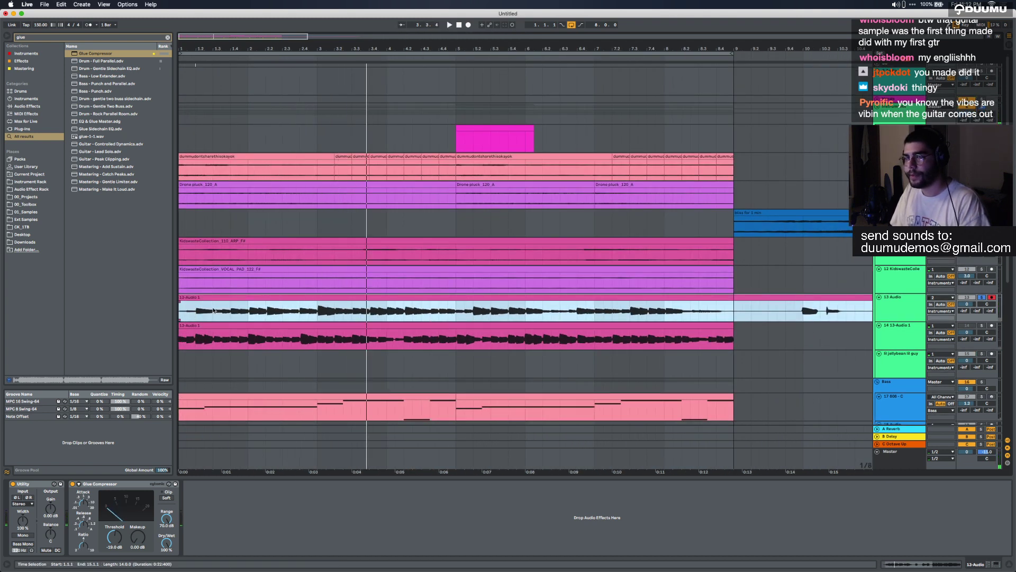
- Set the take's 1.1.1 marker and nudge the warped clip to begin at bar 1
double_click(231, 295)
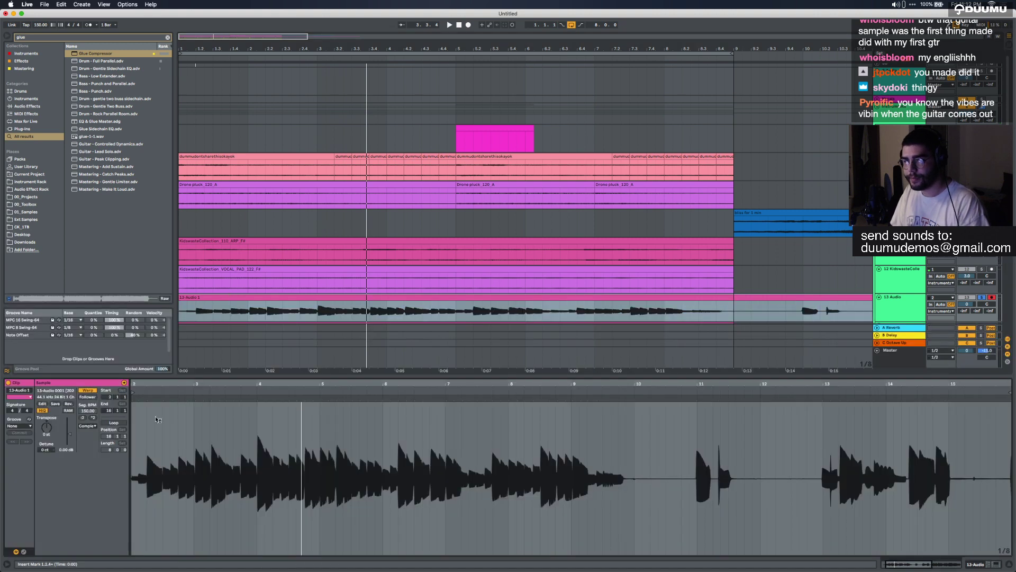
right_click(132, 397)
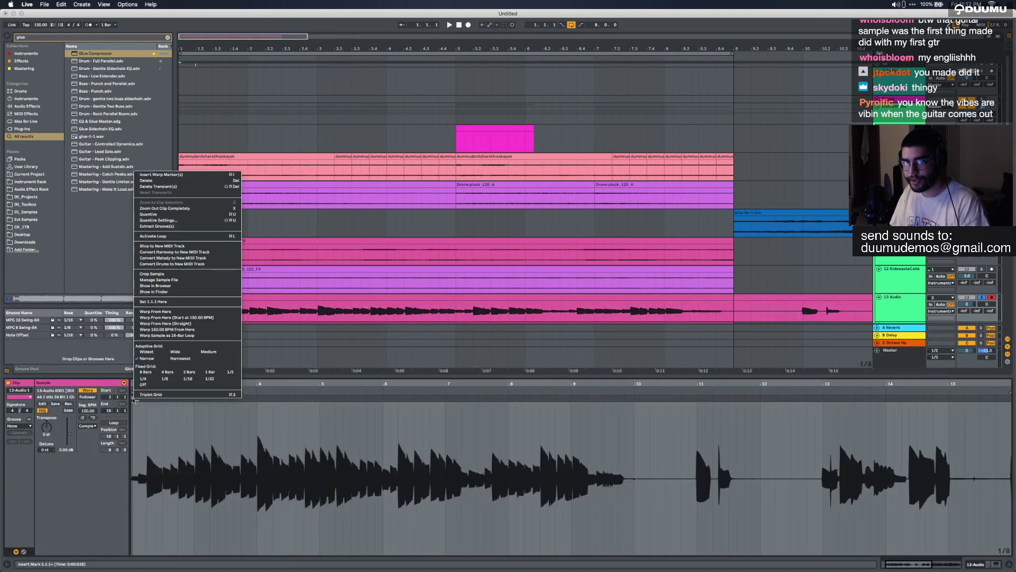
left_click(163, 303)
key("ctrl+a")
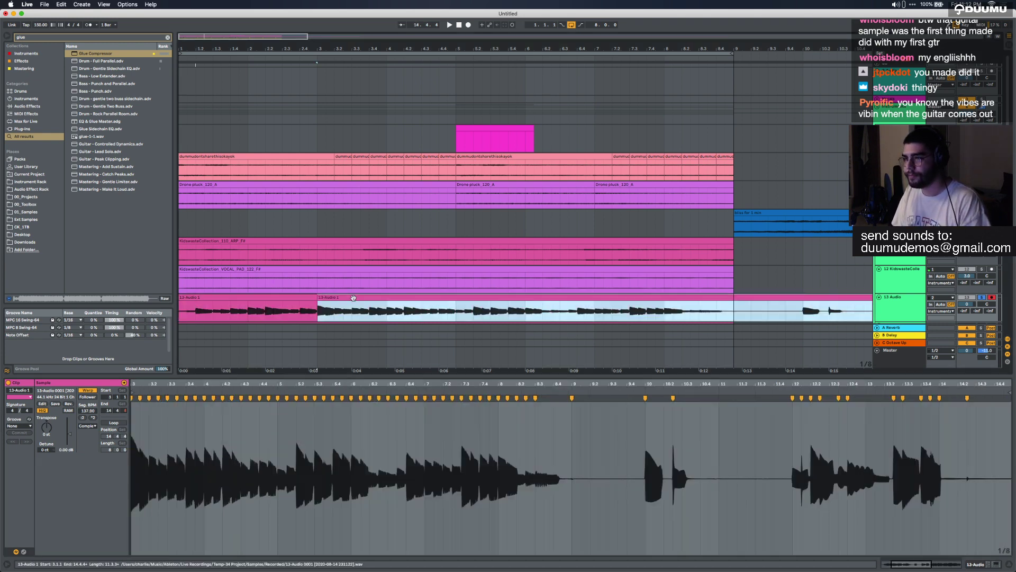
mouse_move(214, 298)
left_mouse_down()
mouse_move(331, 300)
mouse_move(233, 300)
left_mouse_up()
key("Left")
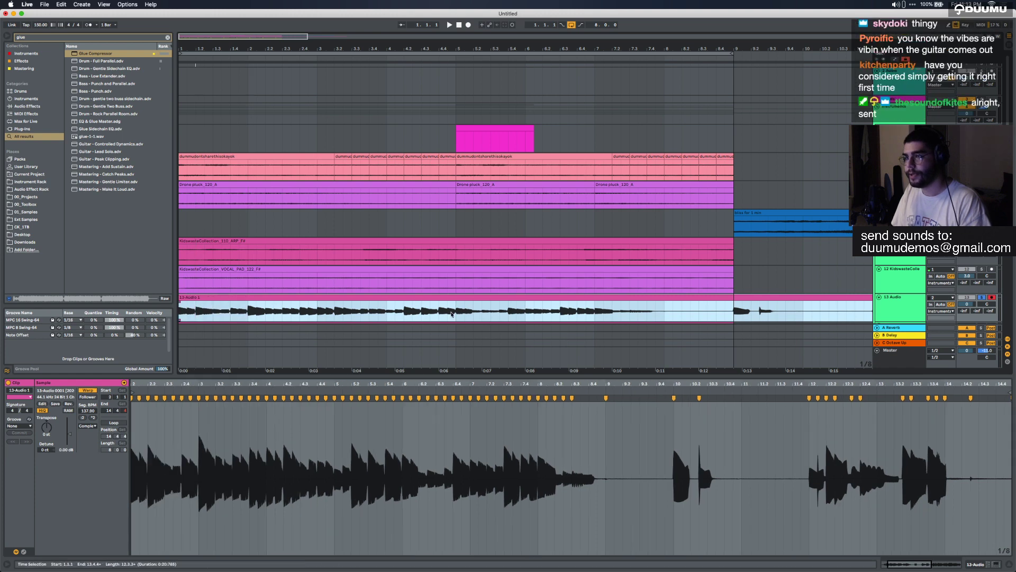
- Duplicate bars 1–5 to fill bars 5–9 and delete the audio after bar 9
left_click_drag(452, 314, 181, 313)
key("super+d")
scroll(664, 263, "down", 3)
key("minus")
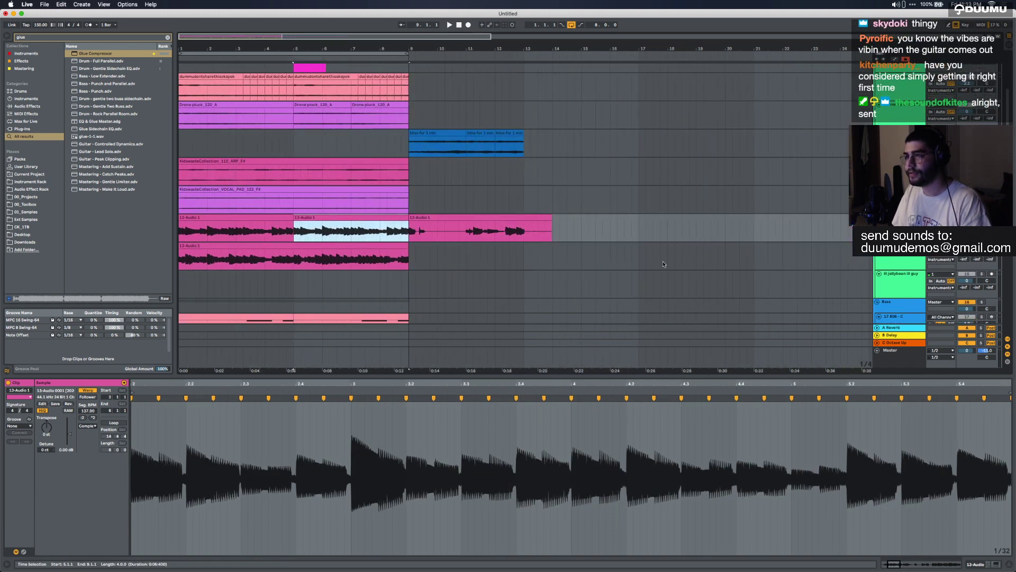
left_click_drag(423, 238, 609, 251)
key("Delete")
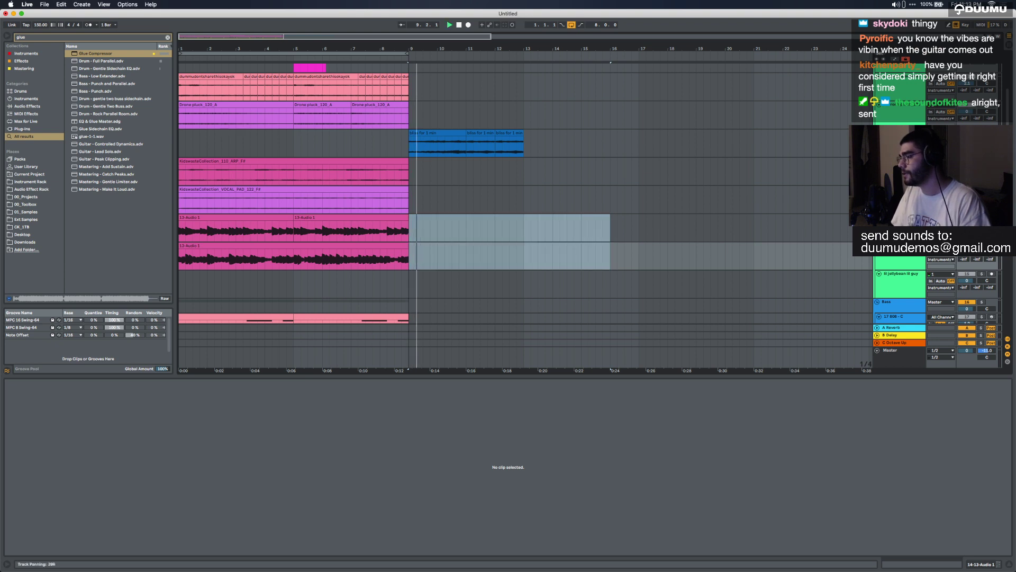
- Group both 13-Audio tracks into 13-Group and load Glue Compressor onto the group
left_click(402, 259)
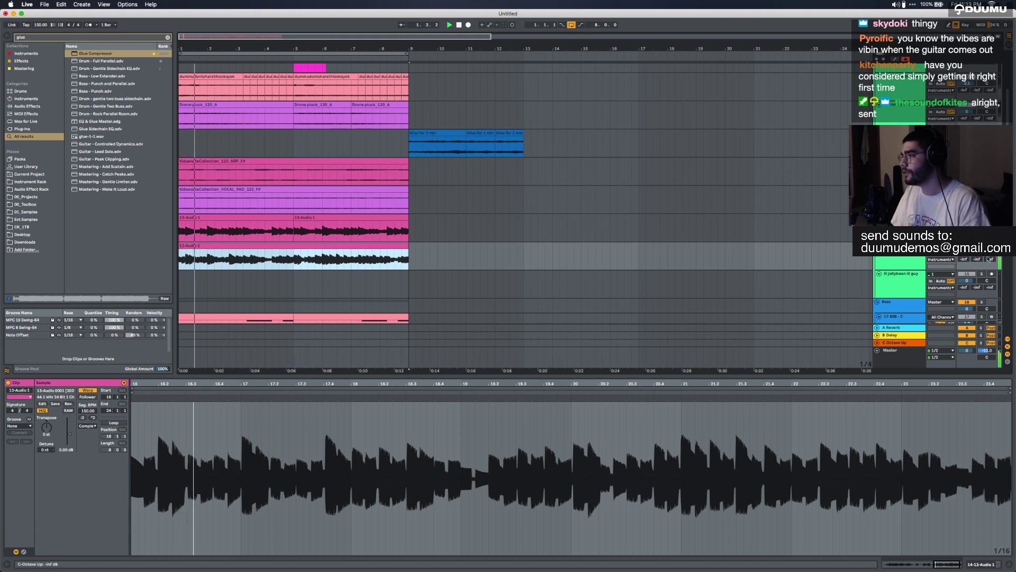
left_click(899, 228)
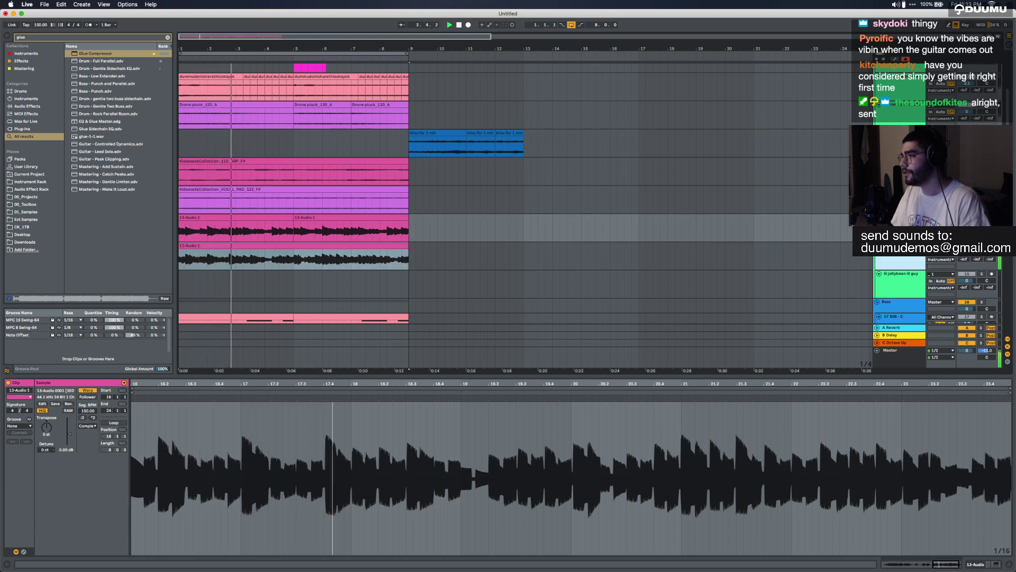
key("ctrl+g")
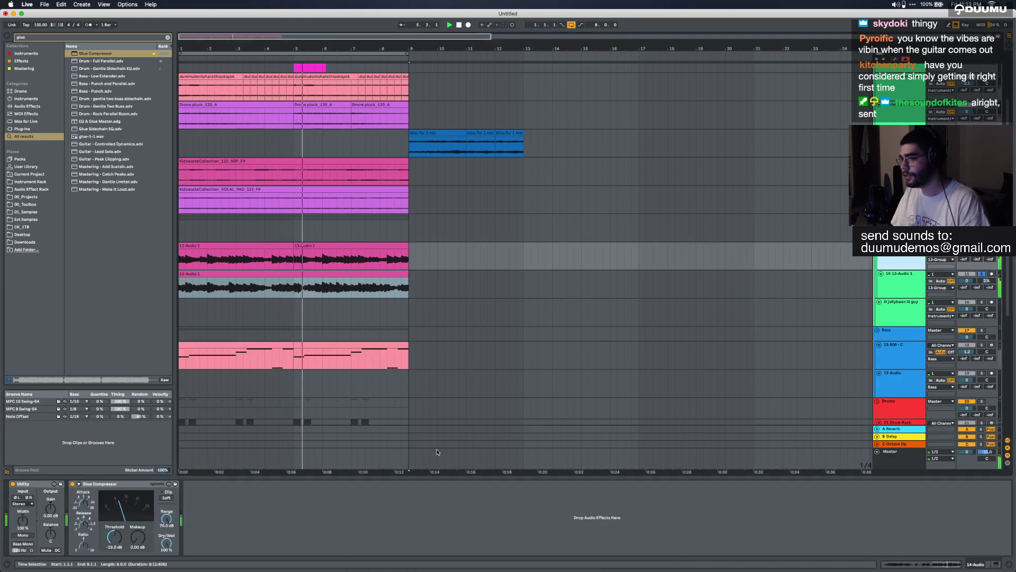
key("Up")
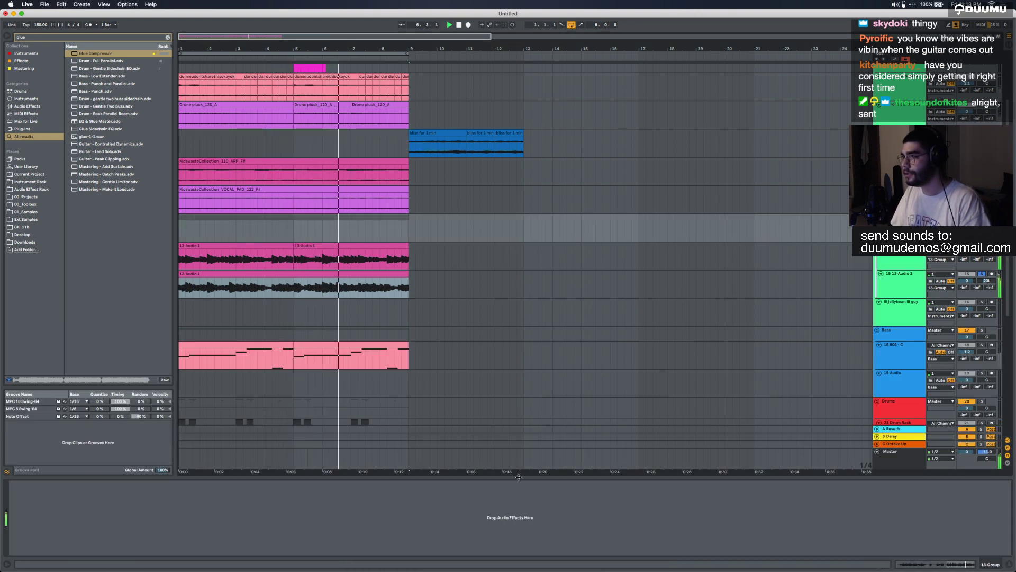
key("Return")
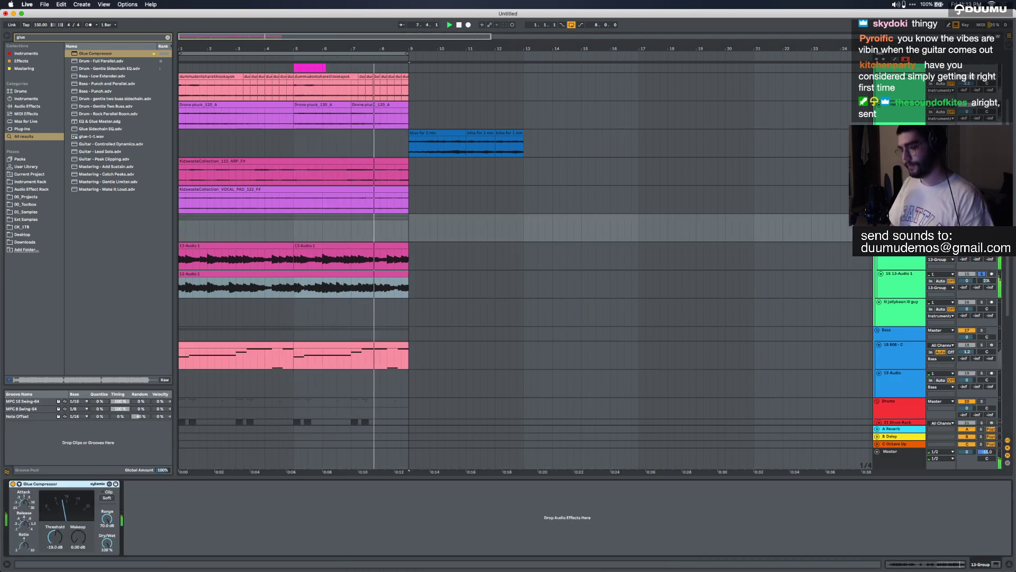
key("super+f")
- Add EQ Eight after the Glue Compressor with a 40 Hz low cut
type("eq")
key("Return")
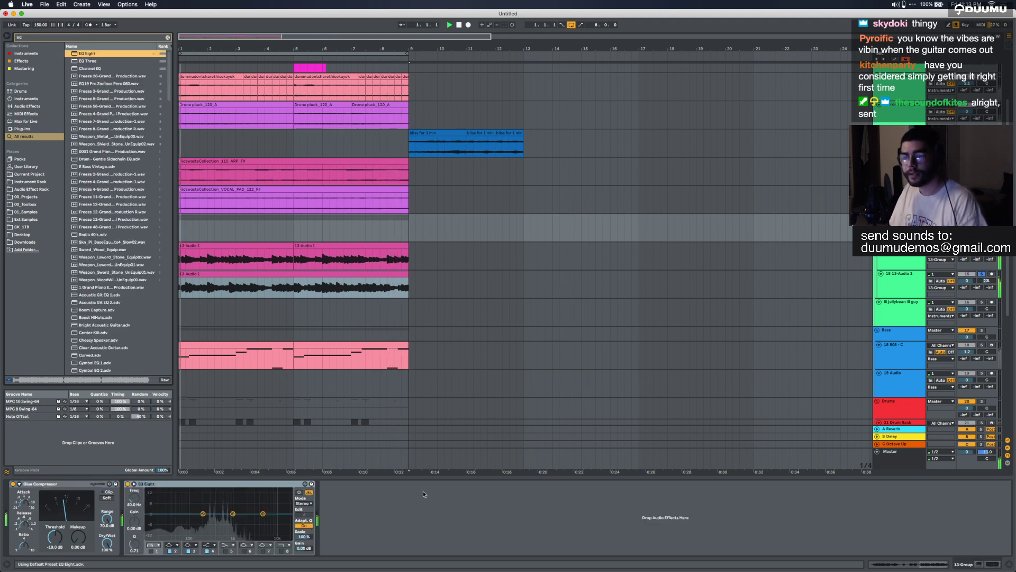
mouse_move(233, 514)
left_mouse_down()
mouse_move(246, 499)
mouse_move(226, 514)
left_mouse_up()
left_click_drag(146, 516, 200, 519)
- Load Overdrive, narrow its filter band, and cut the EQ Eight mids around 758 Hz
key("super+f")
type("over")
key("Down")
key("Return")
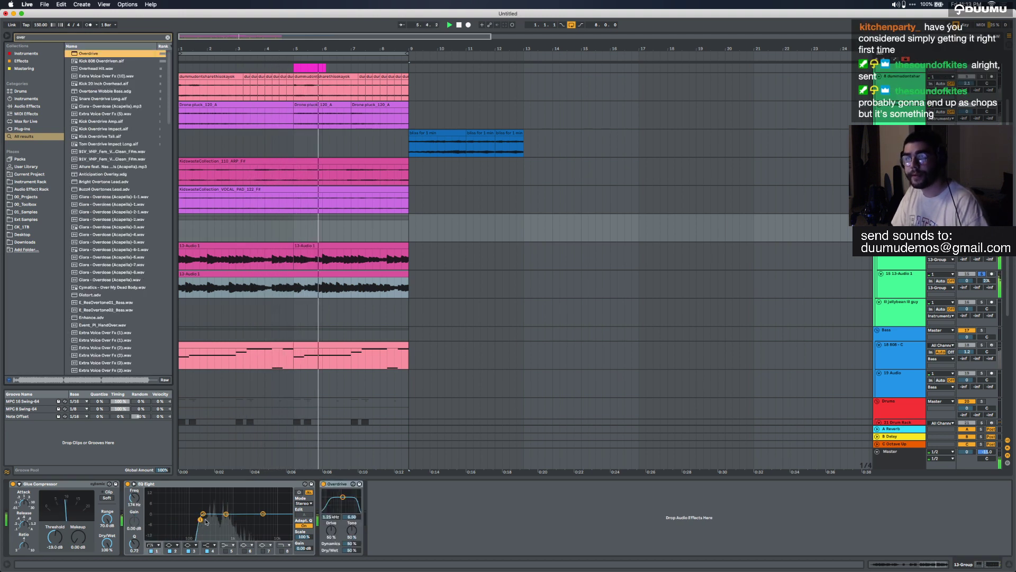
mouse_move(342, 497)
left_mouse_down()
mouse_move(348, 561)
mouse_move(331, 534)
mouse_move(344, 503)
left_mouse_up()
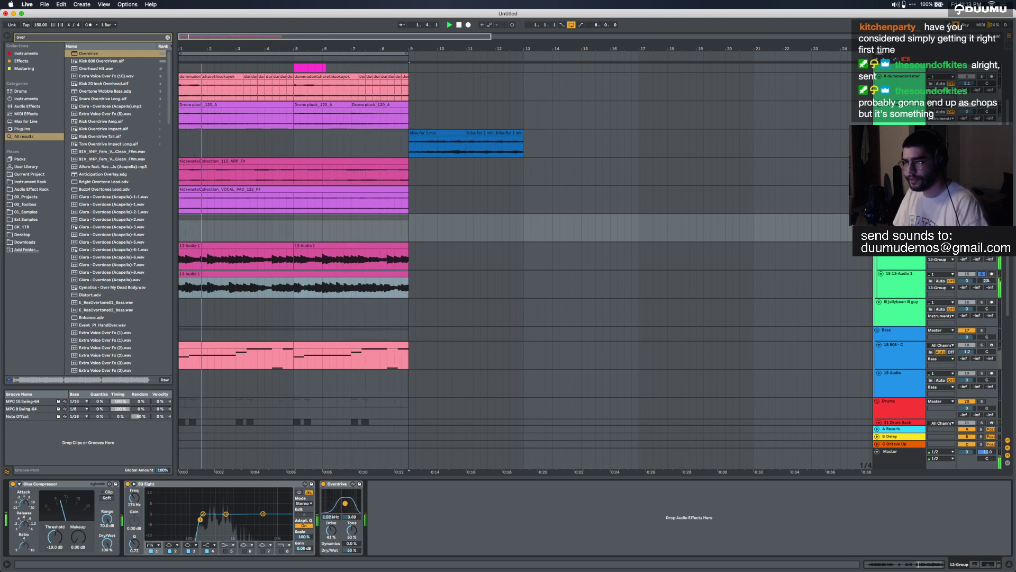
left_click_drag(226, 513, 227, 526)
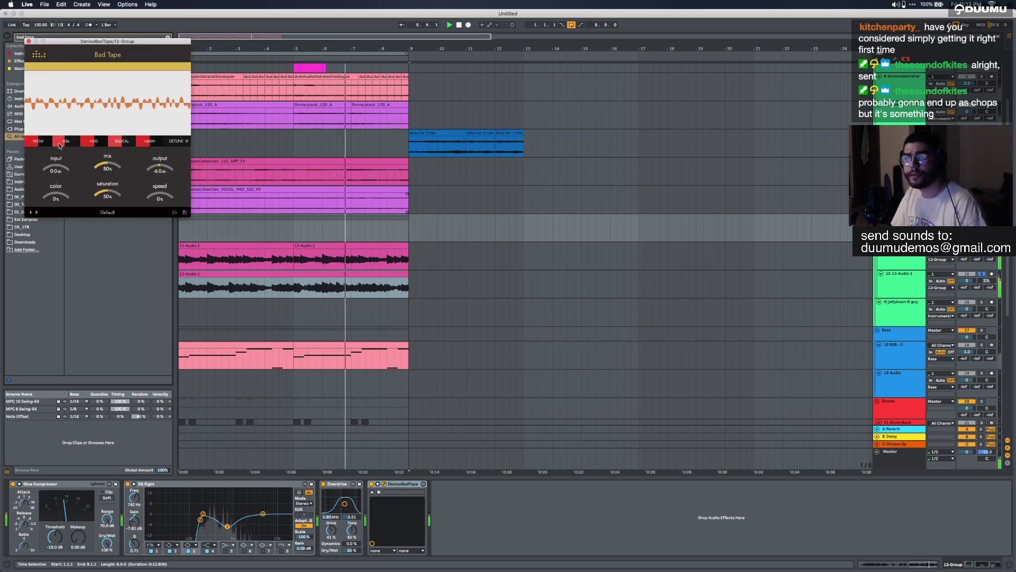
- Set Bad Tape to 27% wow, 58% harmonics, 47% hiss, 19% shake and 72% saturation
left_click_drag(59, 145, 80, 146)
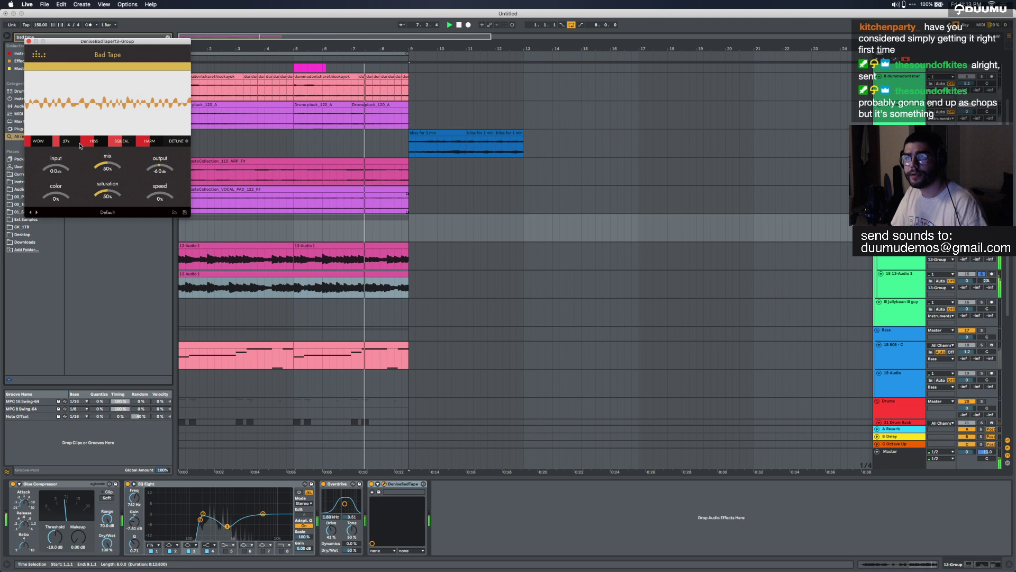
left_click(152, 148)
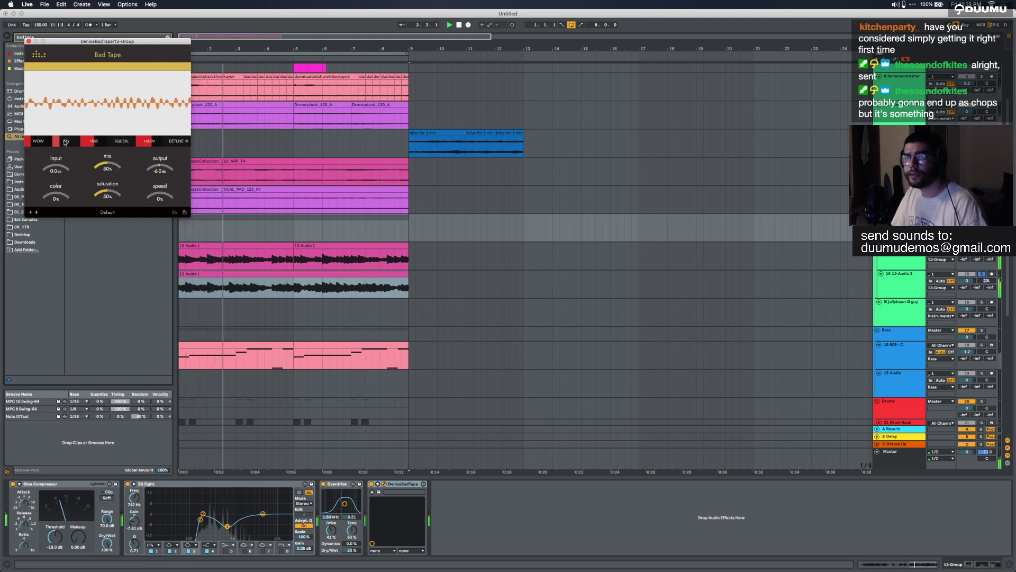
left_click(90, 144)
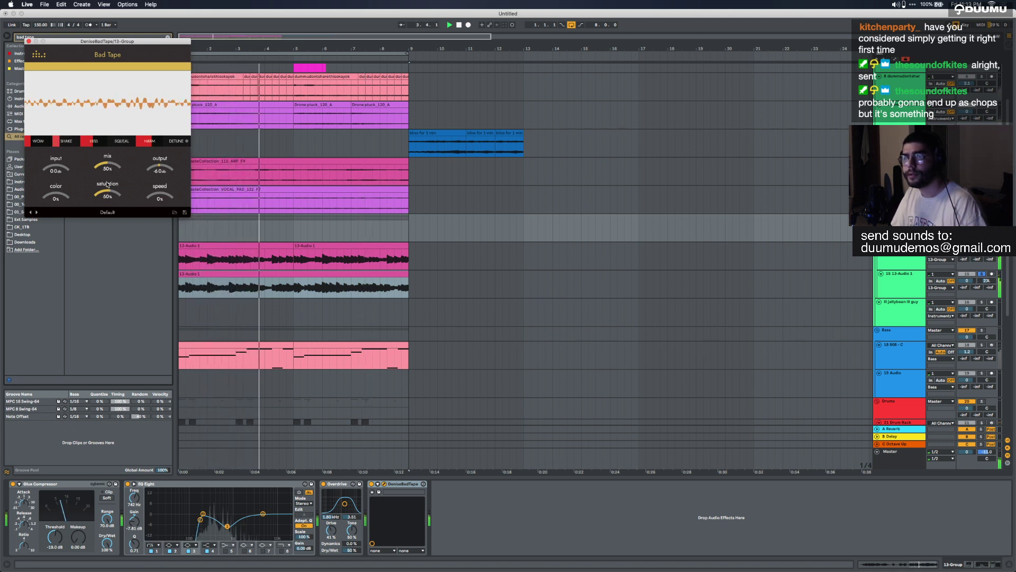
left_click_drag(108, 195, 107, 166)
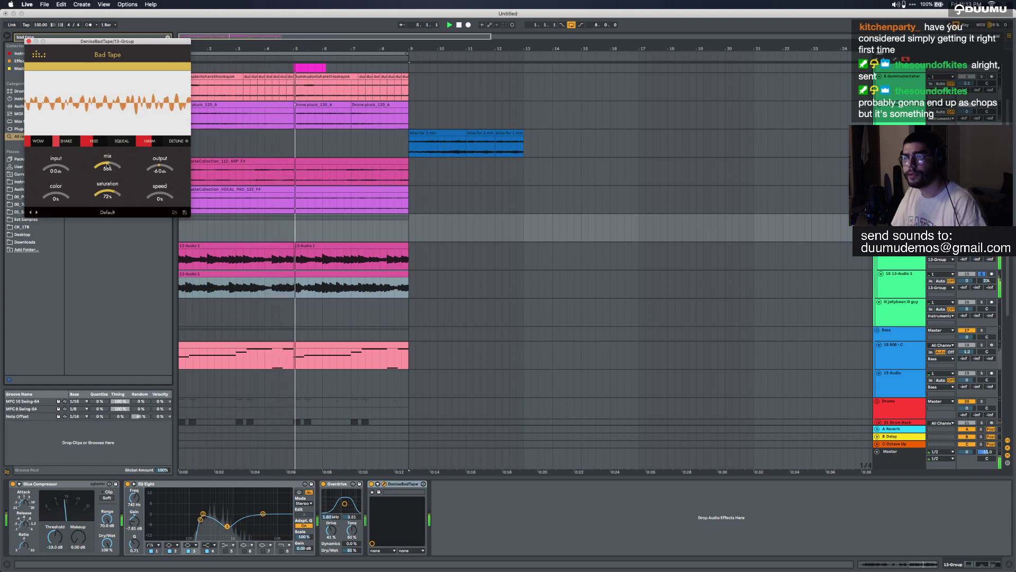
left_click(54, 143)
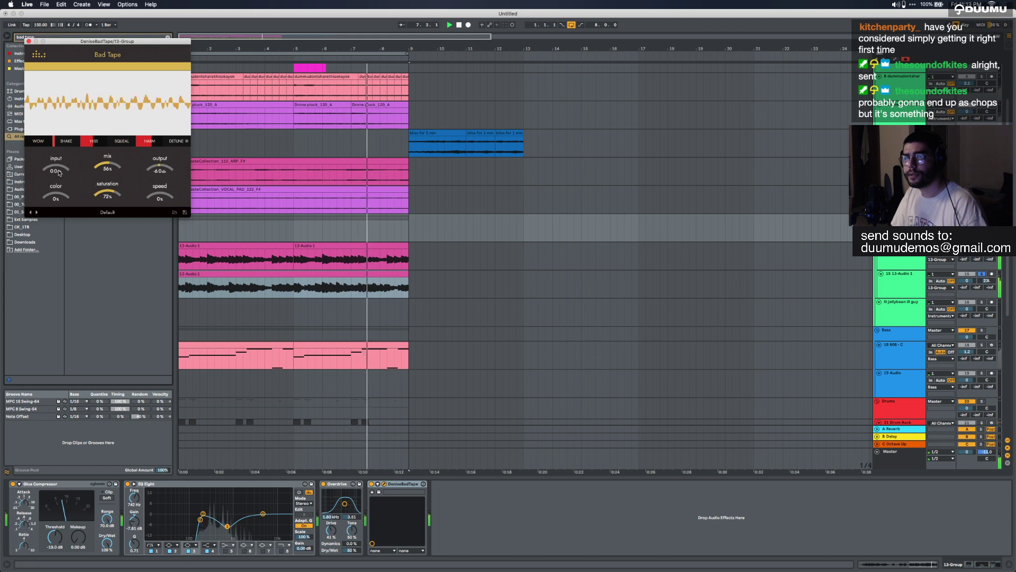
- Set tape input -4.1 dB, output -23.7 dB, saturation 84%, then close Bad Tape
left_click_drag(57, 169, 56, 173)
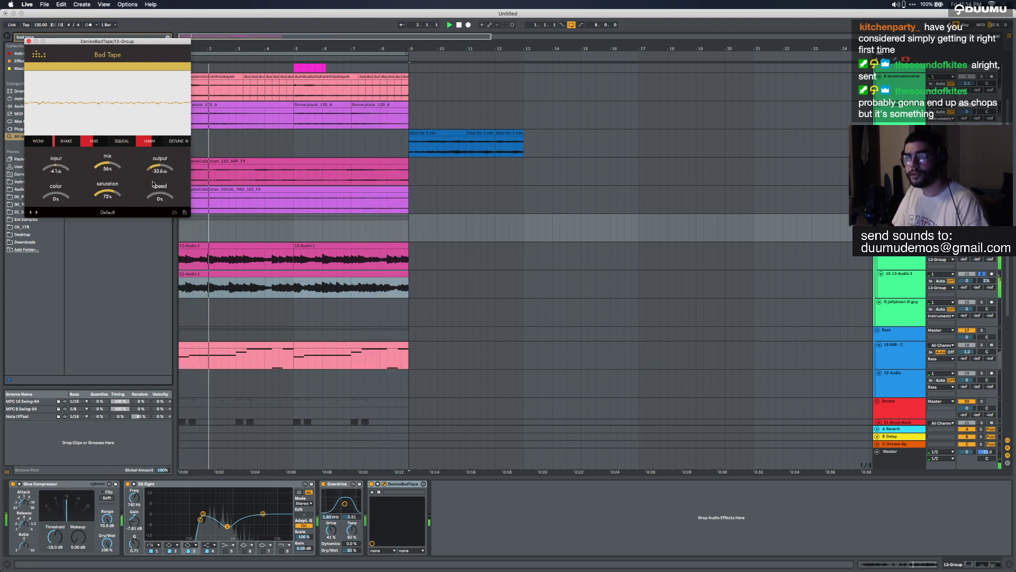
left_click_drag(153, 184, 105, 211)
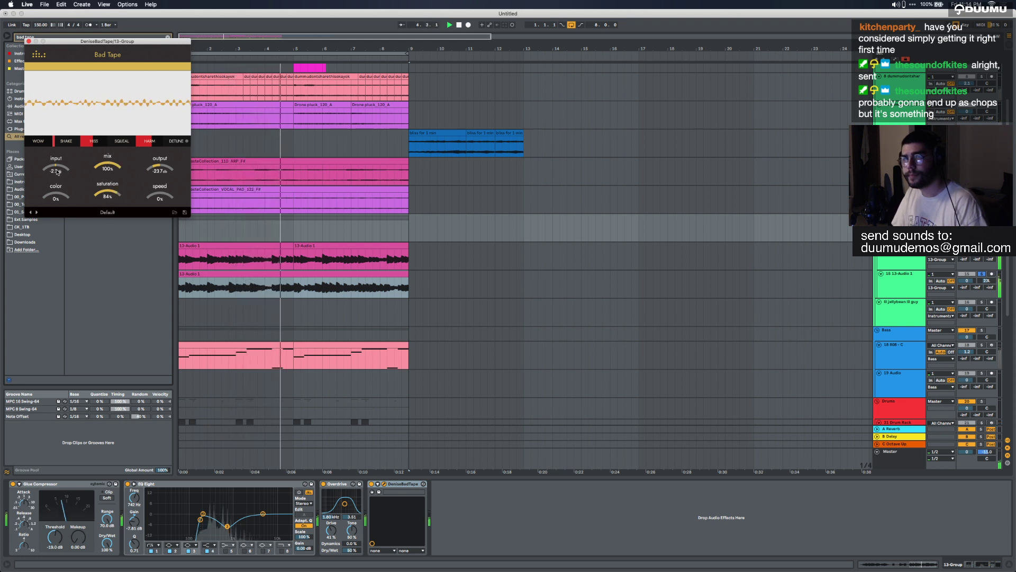
left_click_drag(105, 211, 54, 225)
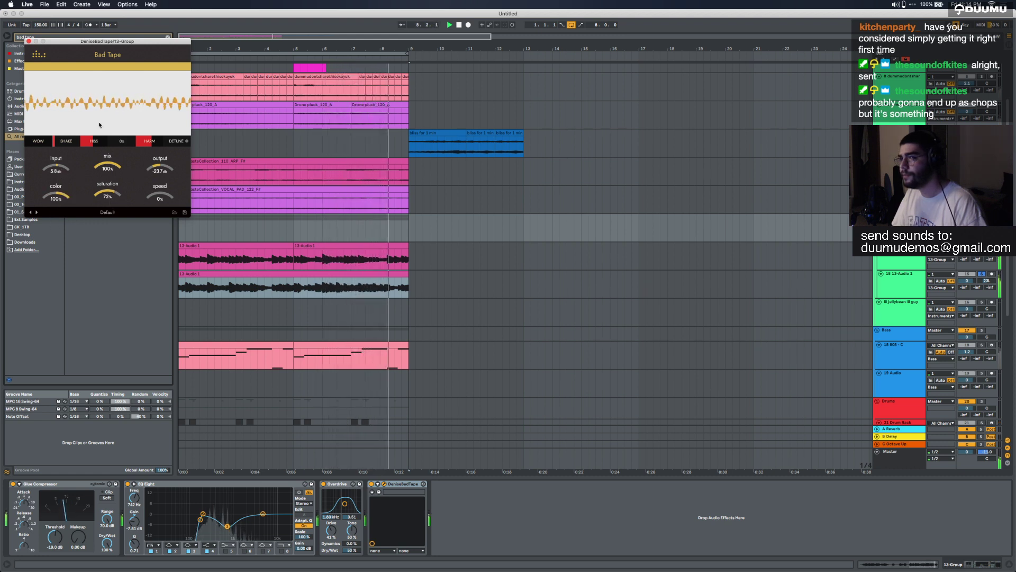
left_click(29, 41)
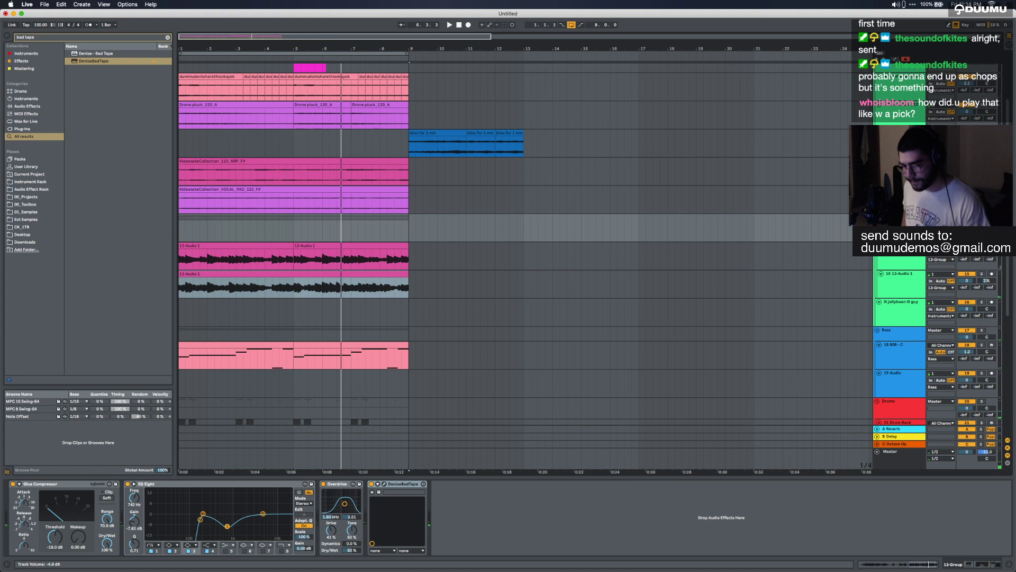
- Play the beat from the start, select the 13-Audio clips, and mark 4.3.1
key("space")
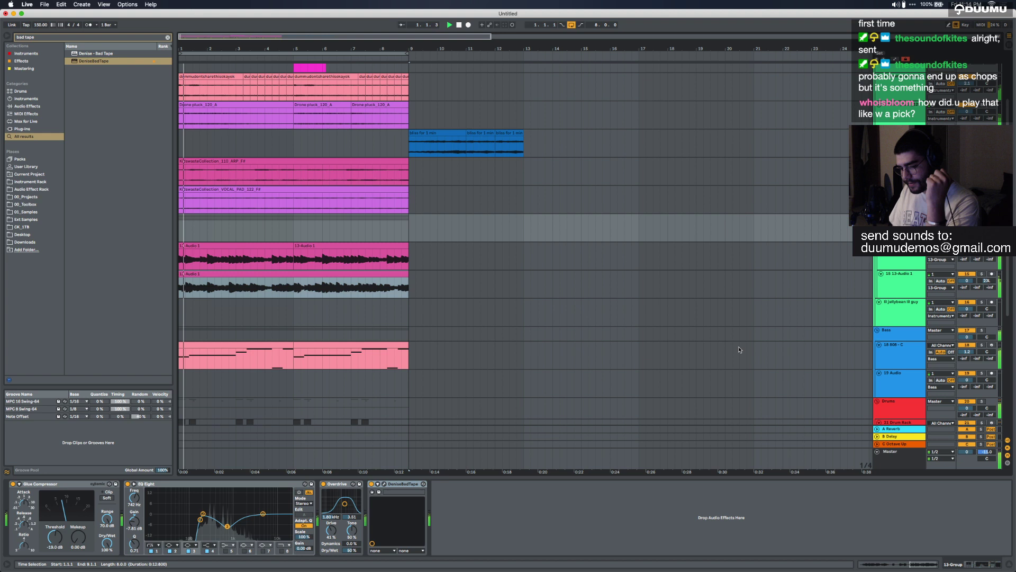
left_click(344, 288)
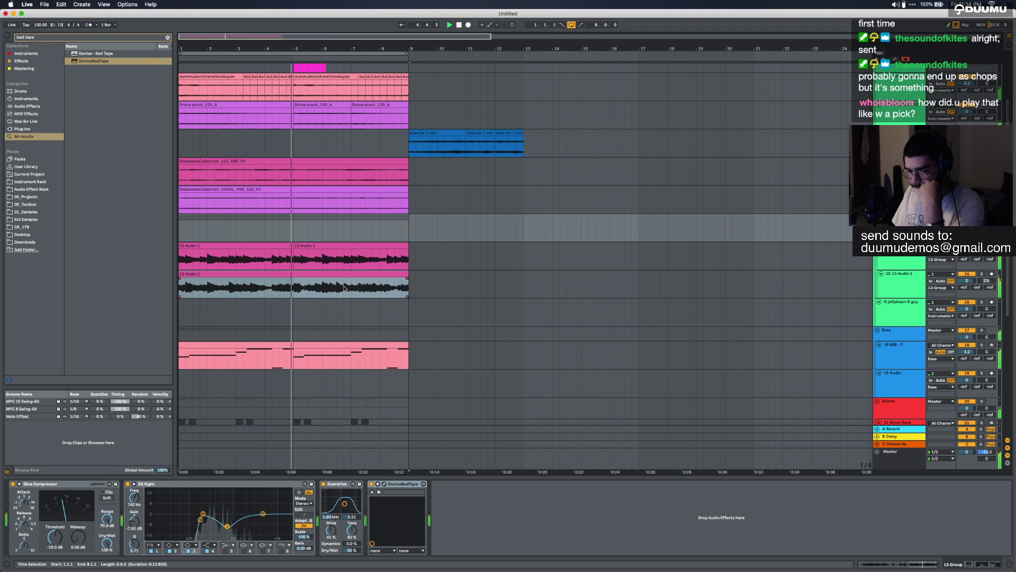
left_click(298, 272)
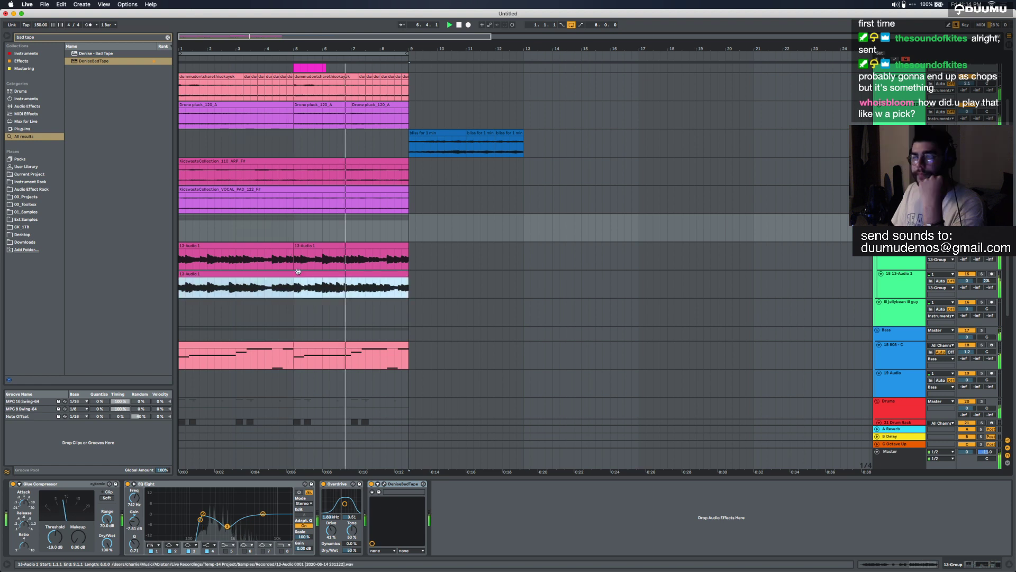
scroll(298, 272, "down", 6)
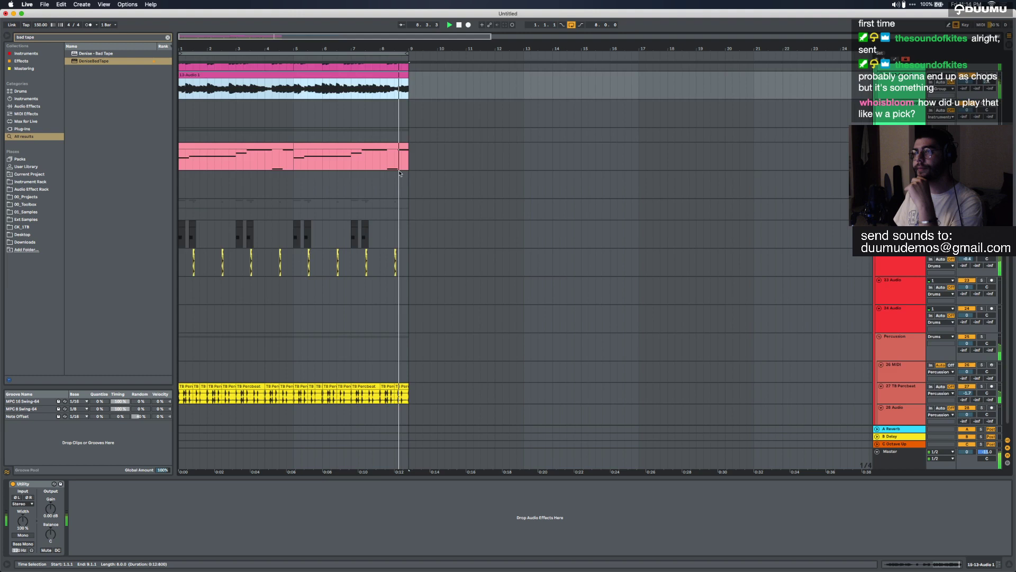
scroll(401, 173, "up", 6)
left_click(309, 142)
left_click(33, 219)
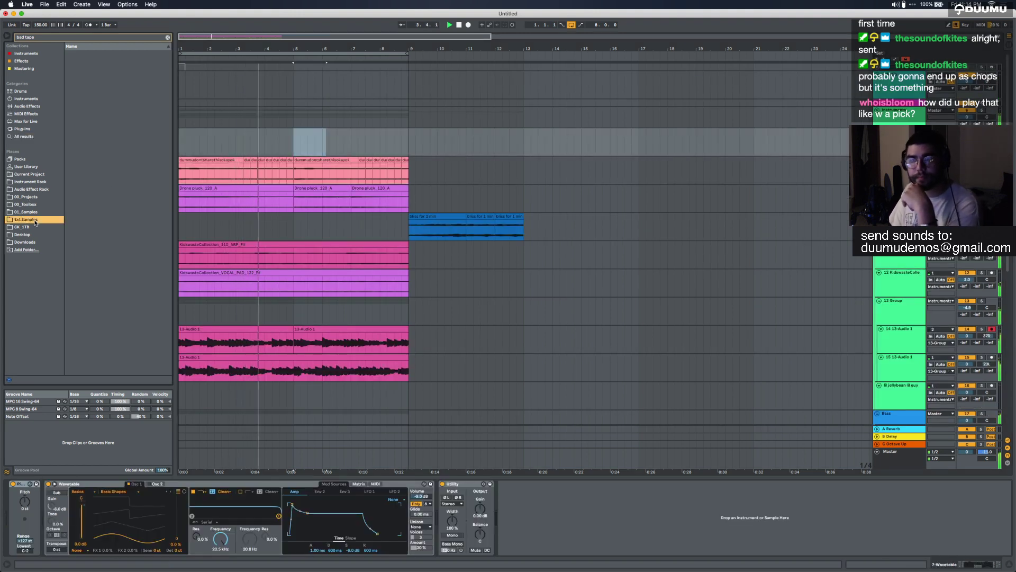
left_click(290, 136)
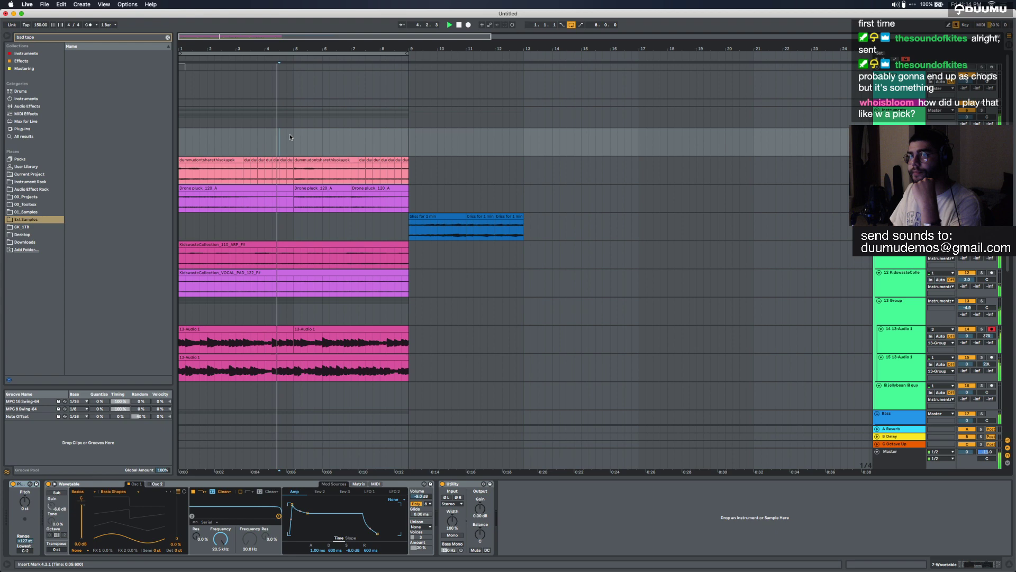
- Read the 'bad vocals fast' e-mail in Gmail, then return to Live
key("super+Tab")
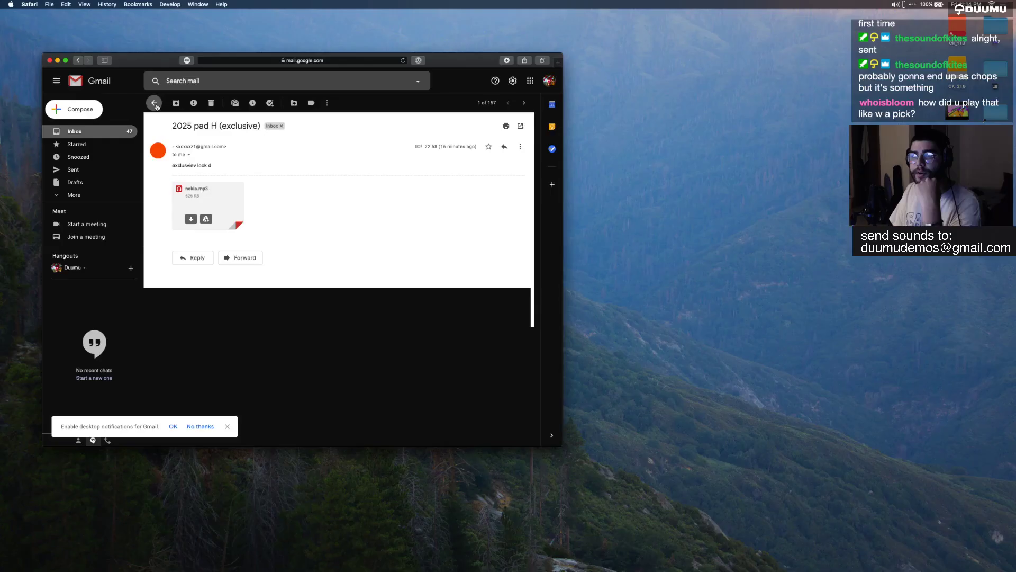
left_click(154, 103)
left_click(264, 120)
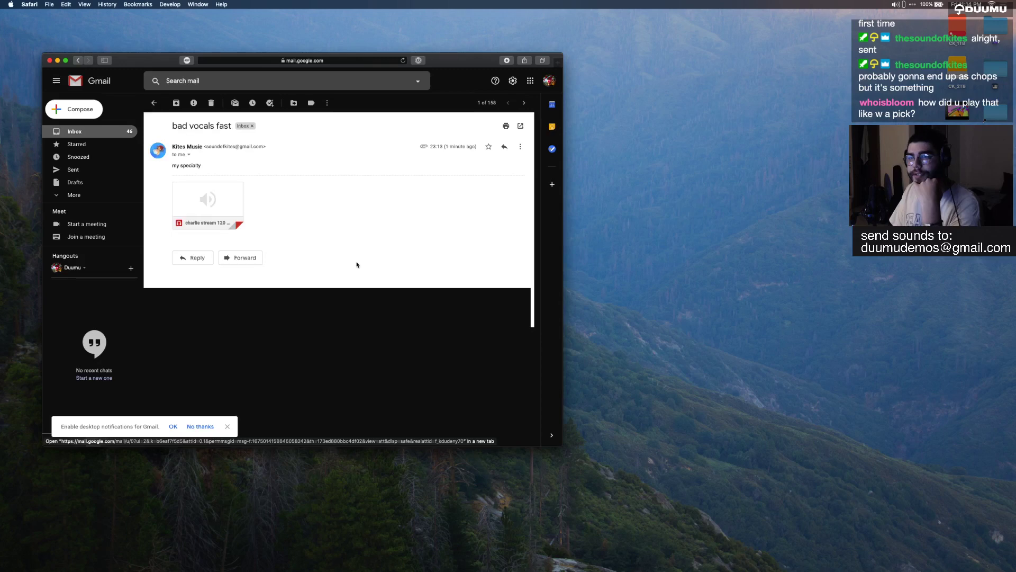
key("super+Tab")
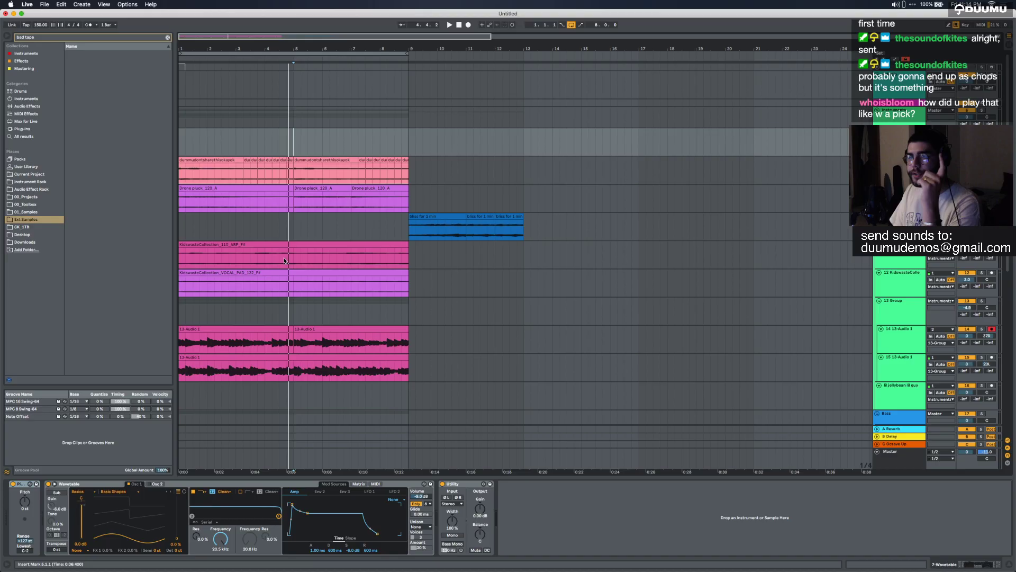
- Undo the last two changes and look inside the Downloads stack in the Dock
key("super+z")
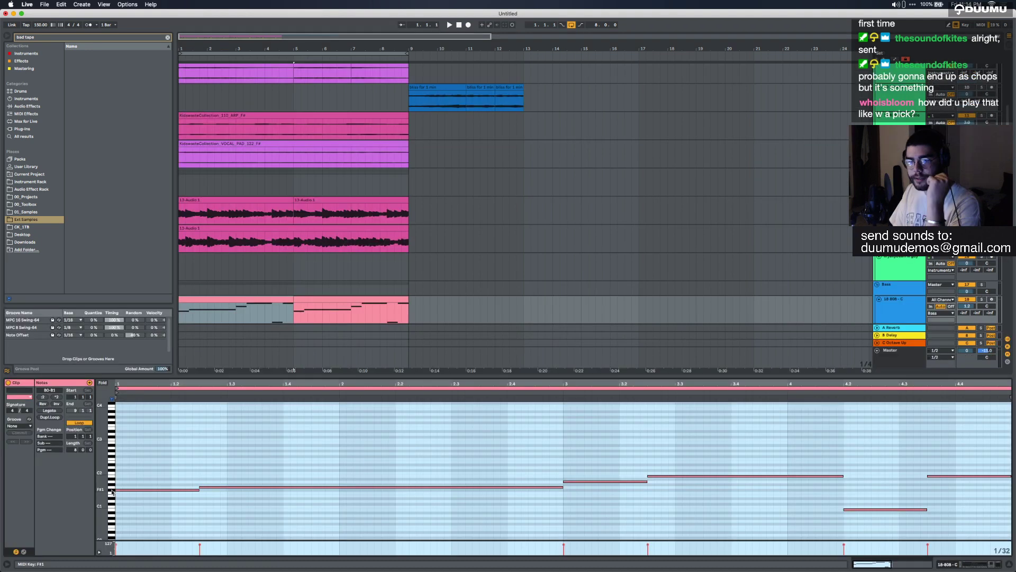
key("super+z")
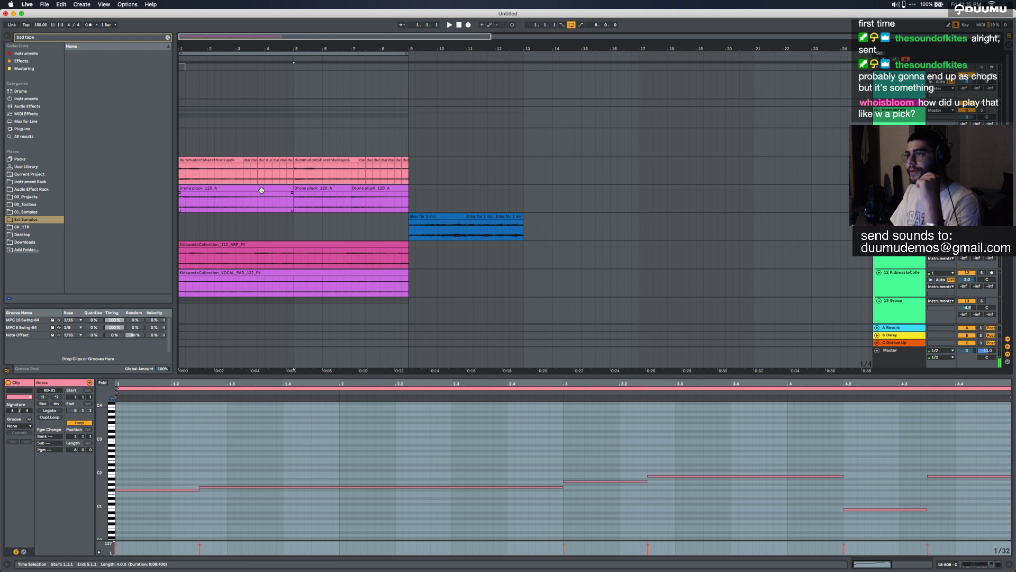
scroll(262, 190, "up", 3)
left_click(603, 557)
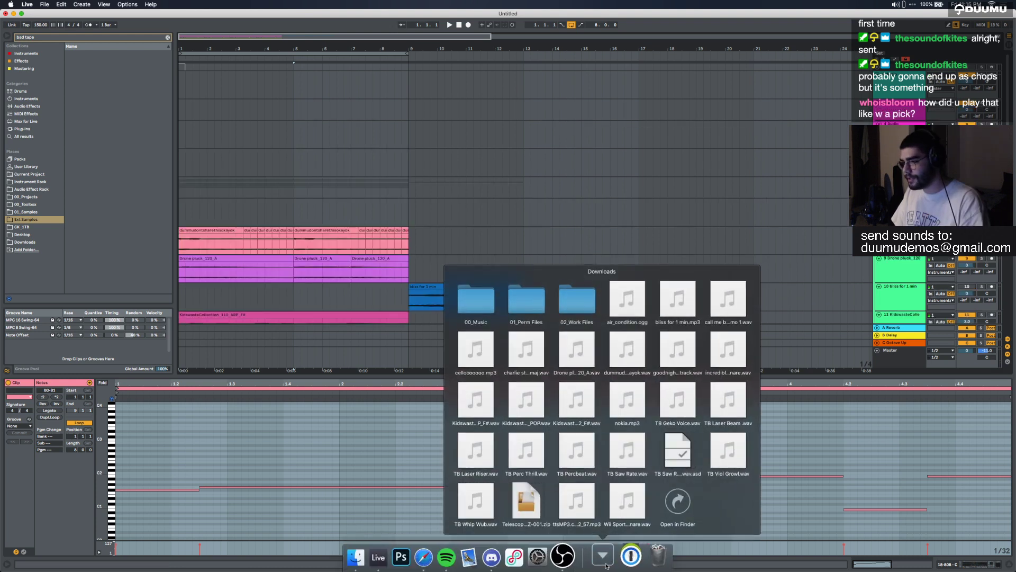
key("Escape")
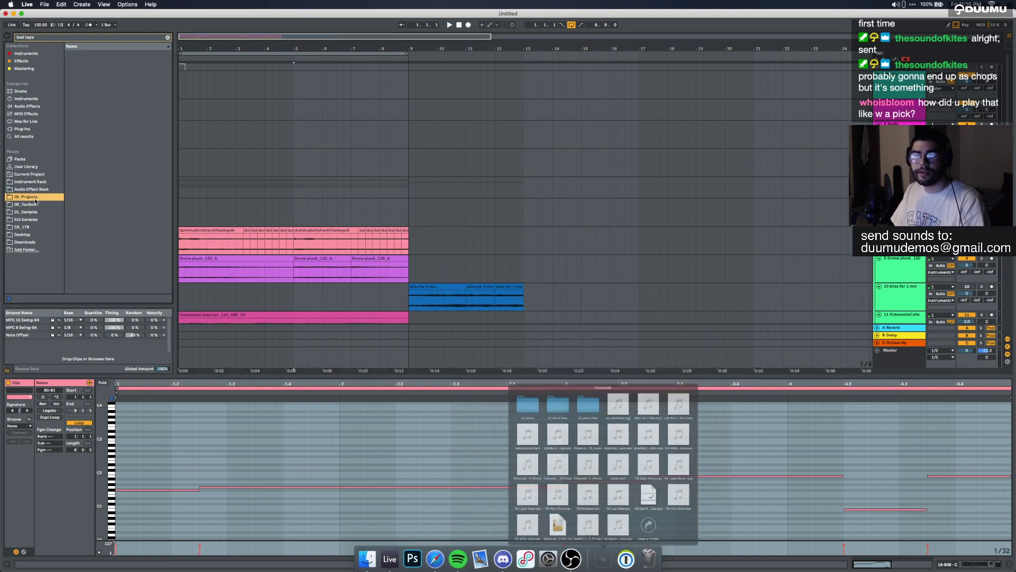
- List the Downloads folder in Live's browser with the 'bad tape' search cleared
left_click(25, 242)
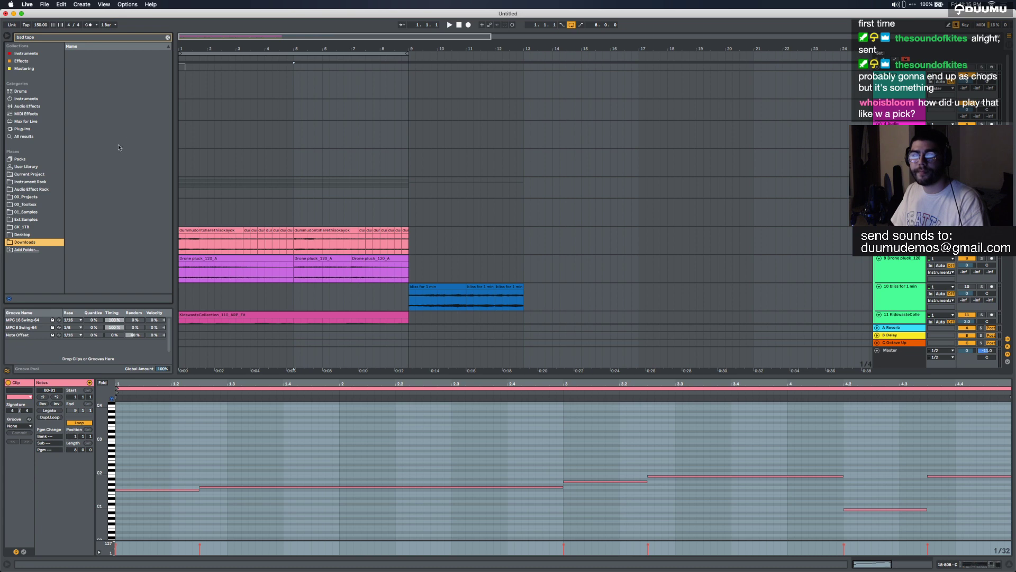
left_click(167, 37)
key("ctrl+Left")
key("ctrl+Right")
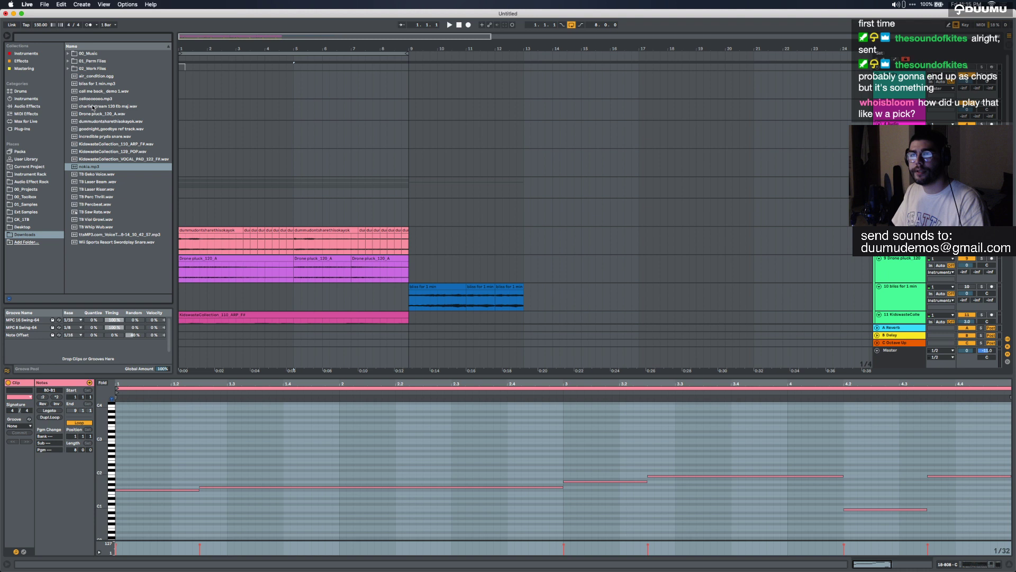
- Put charlie stream 120 Eb maj.wav on an empty track with Seg. BPM 120
left_click_drag(93, 107, 199, 125)
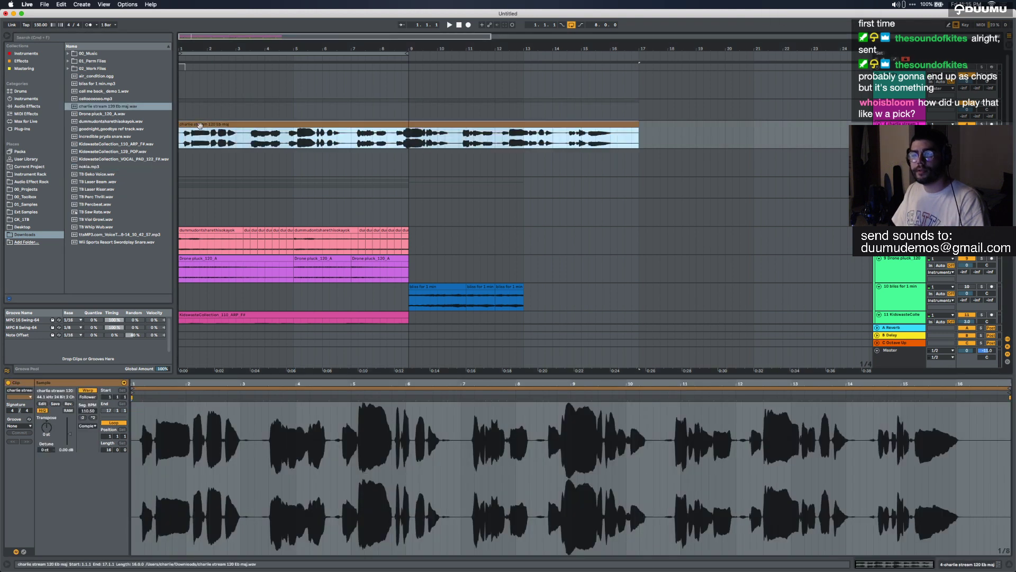
left_click(84, 412)
type("120")
key("Return")
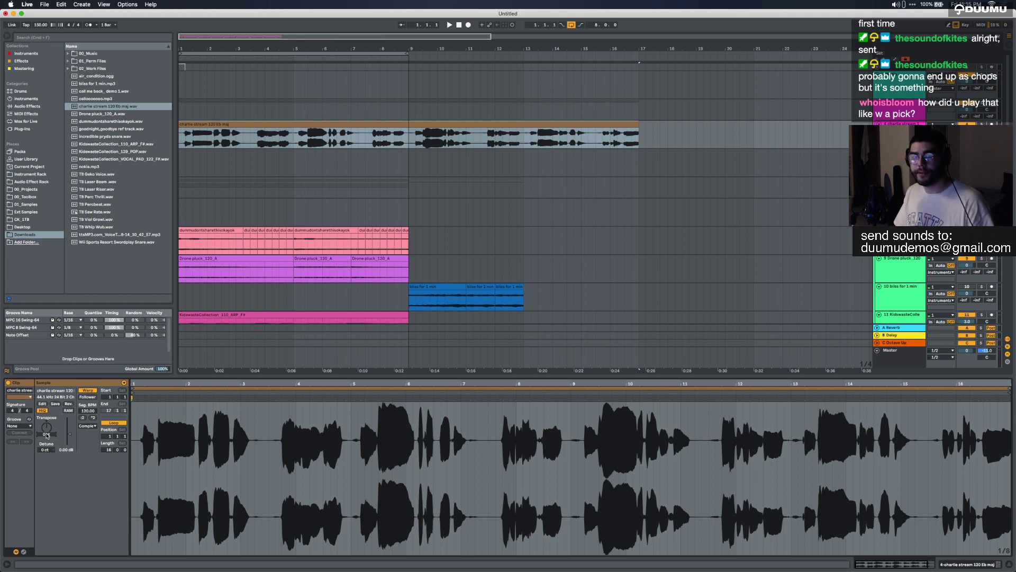
- Transpose the vocal clip down one semitone to -1 st and play it back
left_click_drag(46, 435, 46, 439)
left_click(623, 122)
key("space")
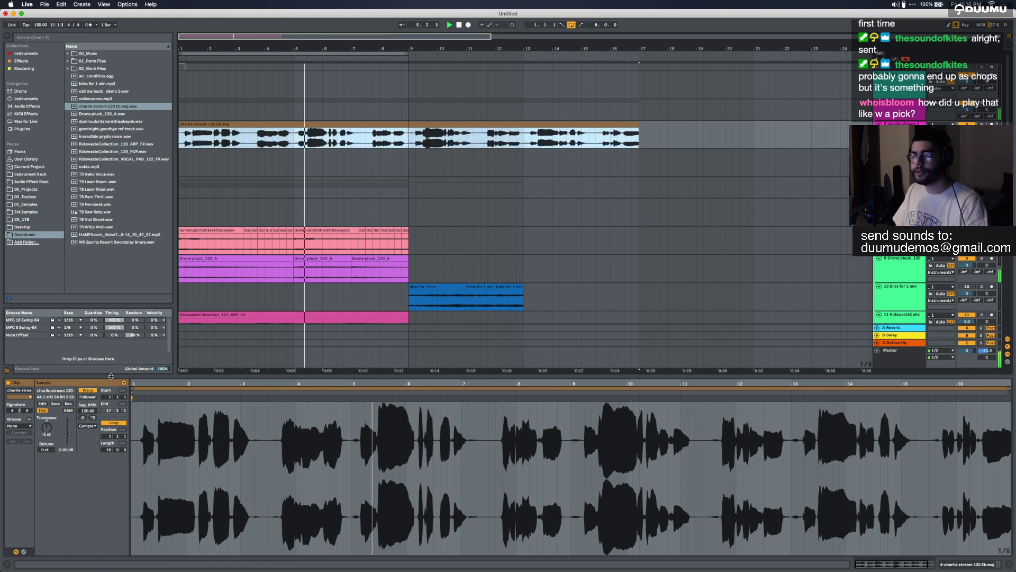
left_click_drag(111, 376, 111, 332)
key("super+f")
type("basic")
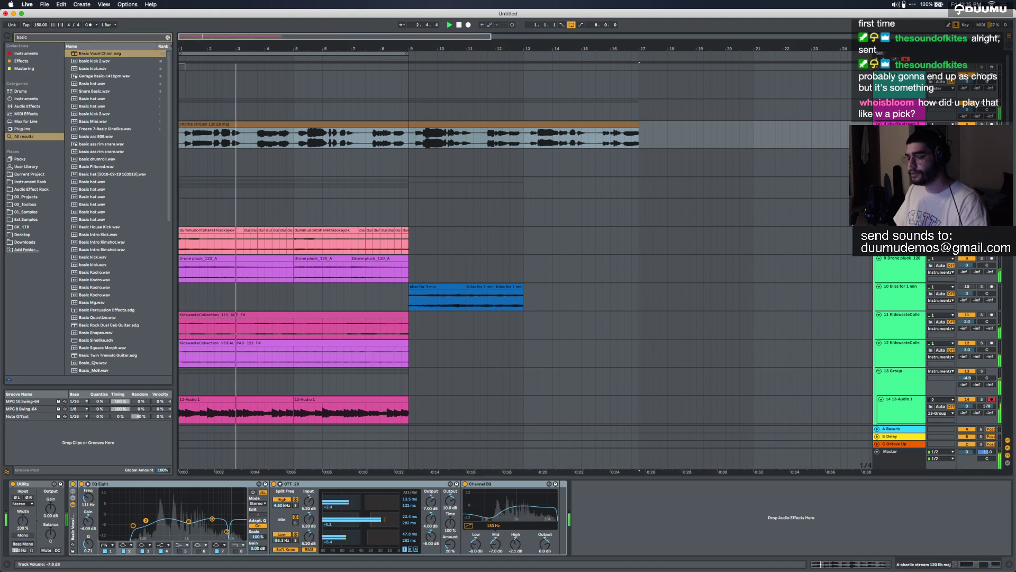
- Duplicate the bliss for 1 min clips to bars 13–17 and loop bars 9–17
key("super+alt+l")
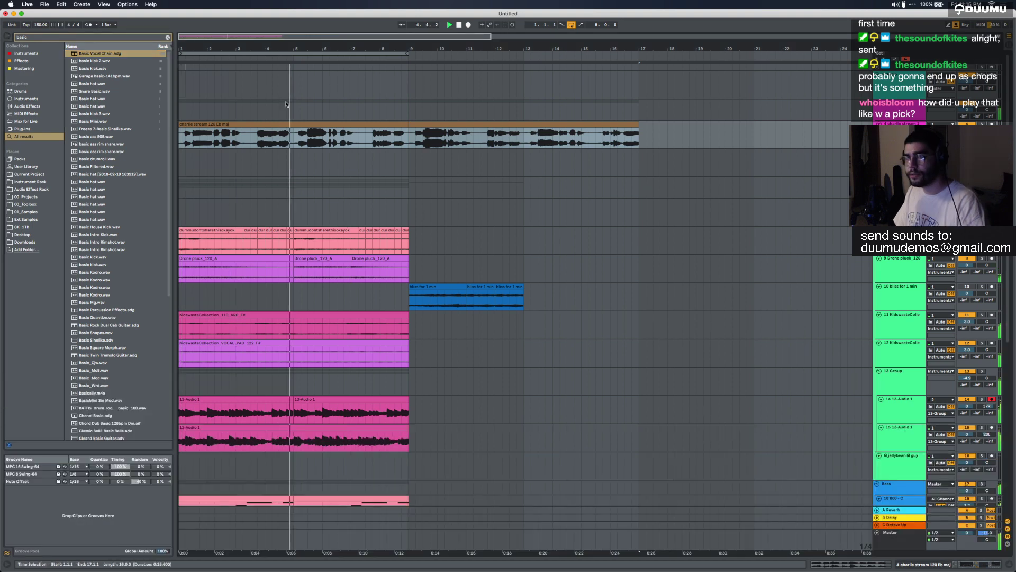
left_click(294, 135)
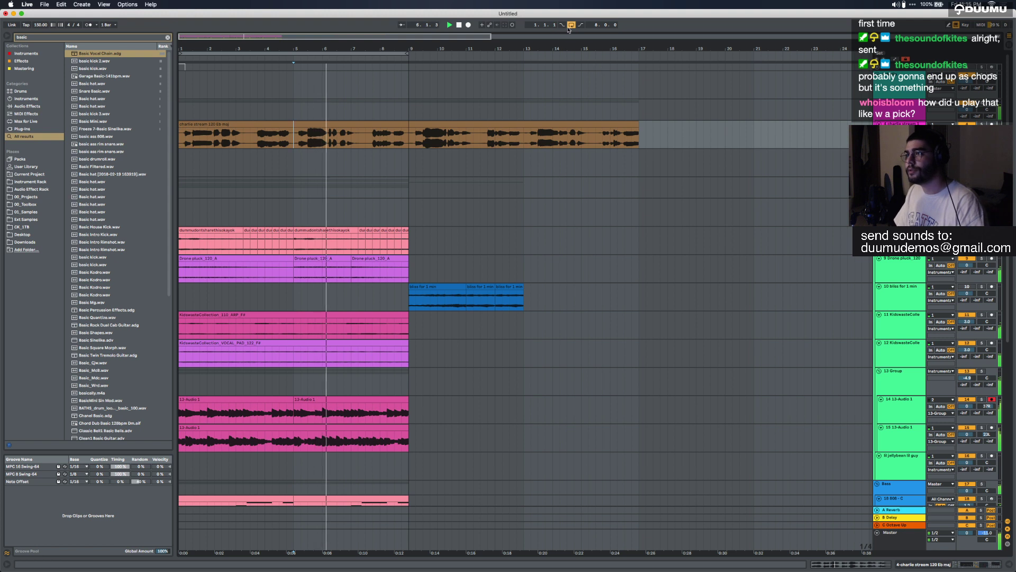
key("super+l")
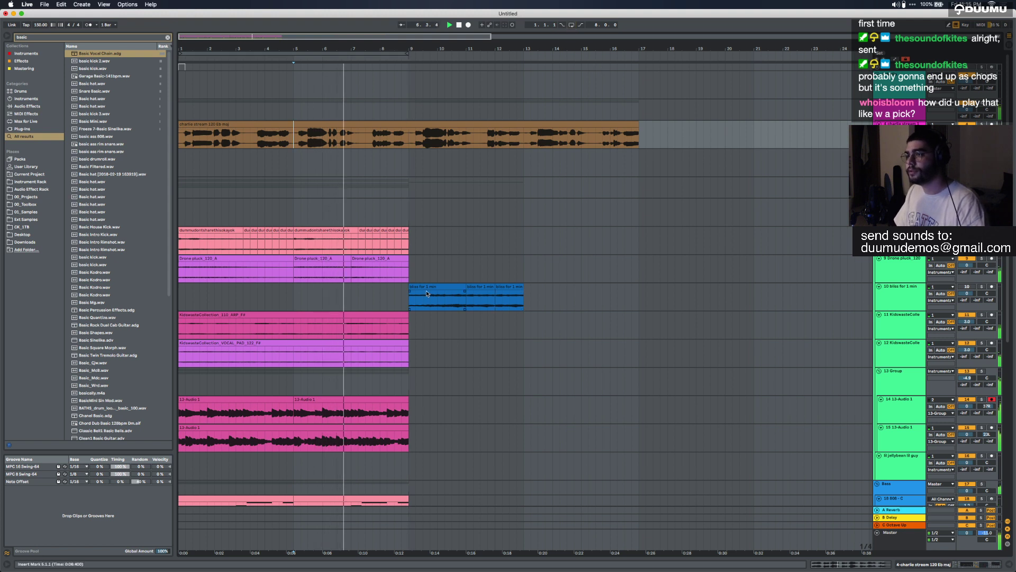
left_click(428, 293)
key("super+d")
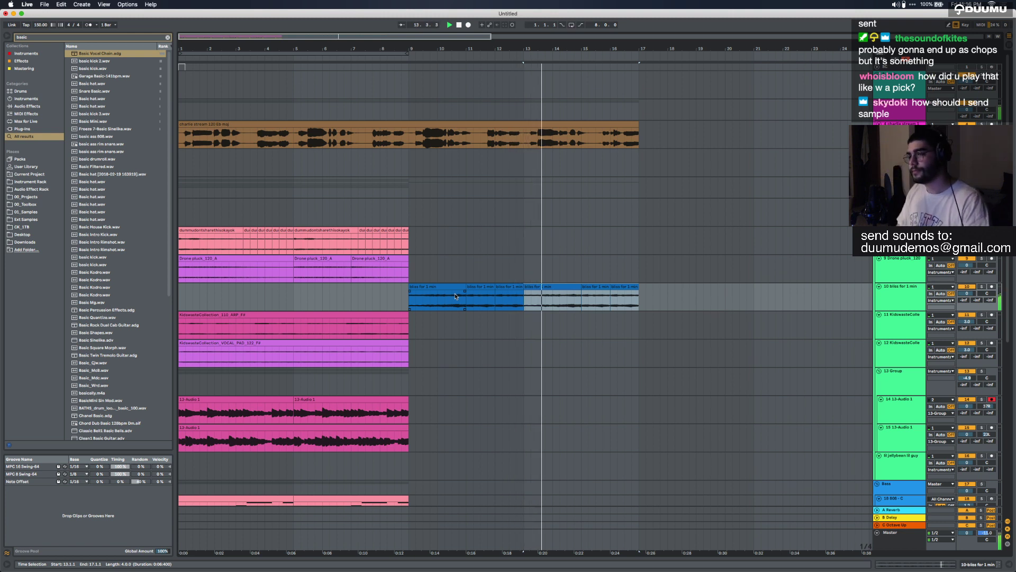
left_click(455, 296)
key("super+l")
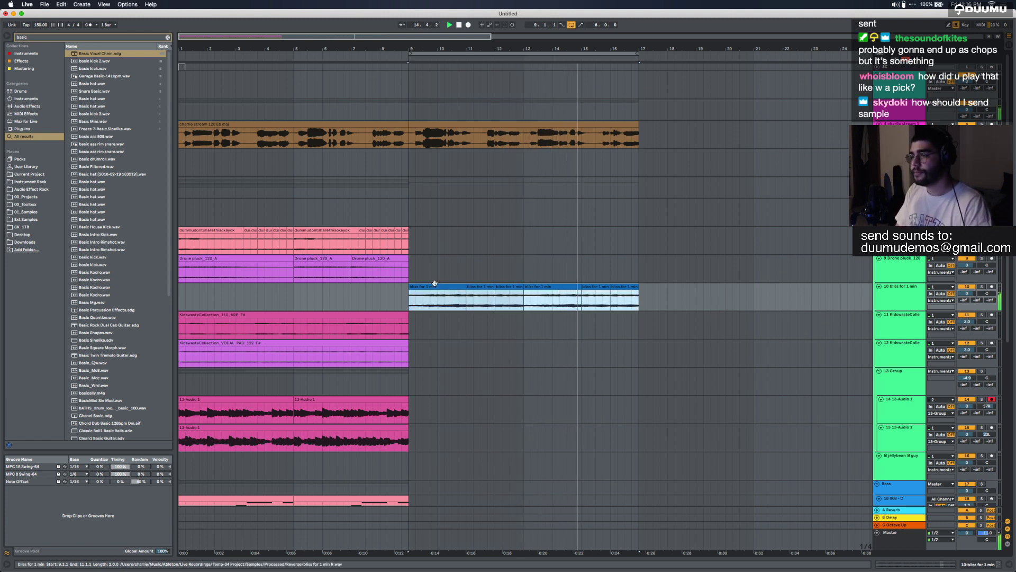
- Delete the charlie stream vocal clip from the arrangement
left_click(401, 125)
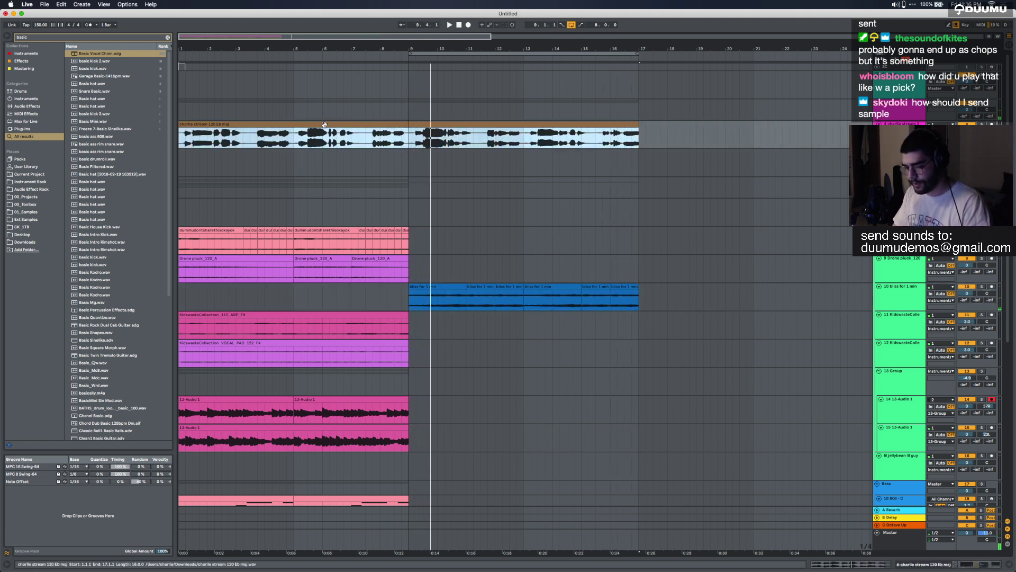
key("Delete")
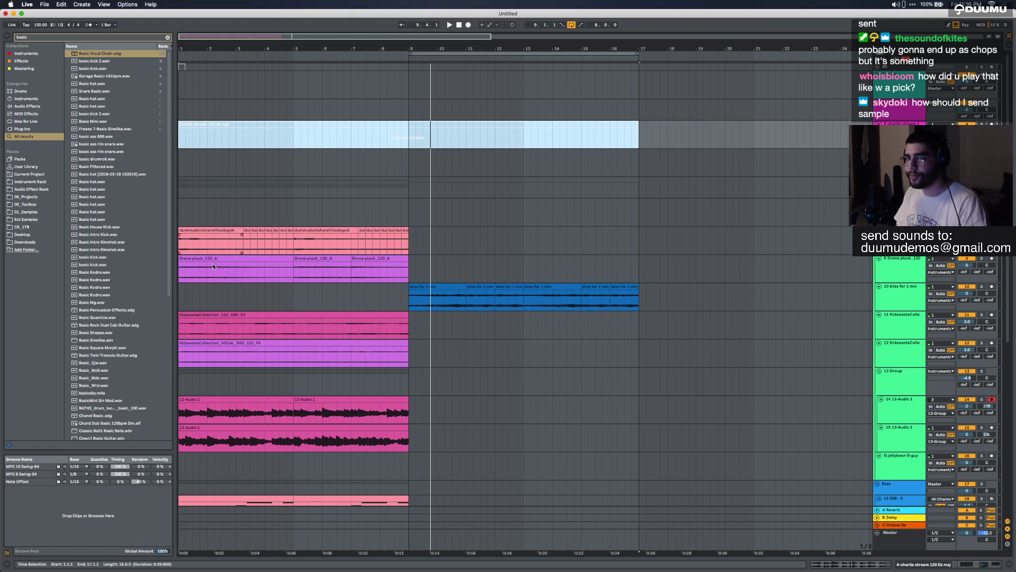
scroll(213, 266, "down", 3)
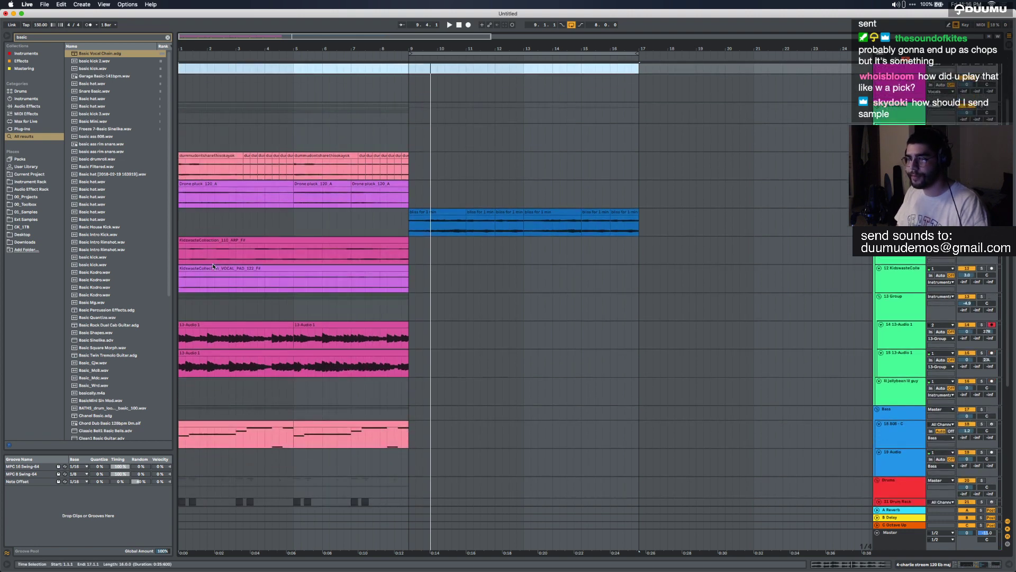
- Show the 00_Projects folders with the browser search cleared, and play back the arrangement
left_click(31, 197)
left_click(168, 37)
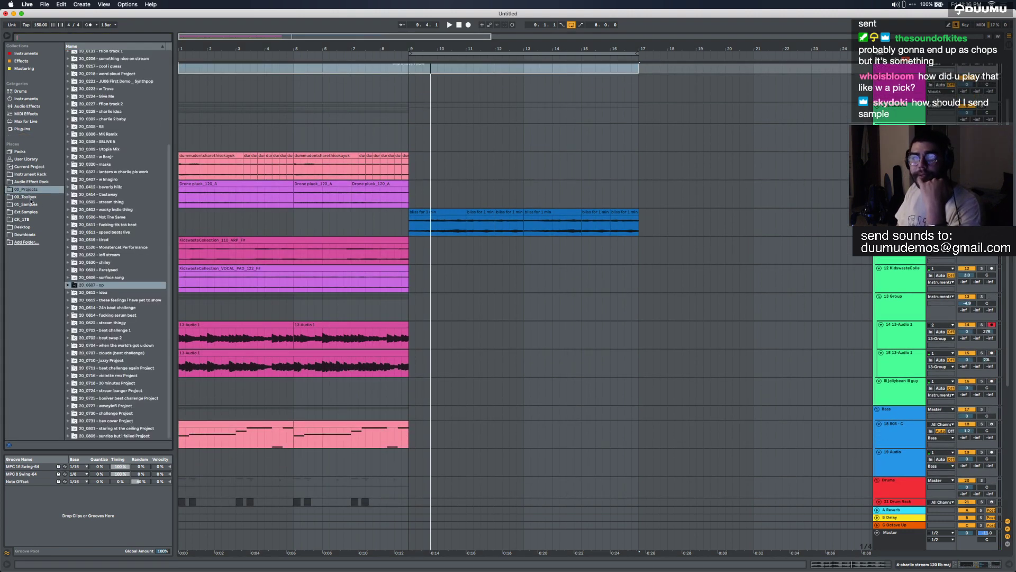
left_click(237, 188)
key("space")
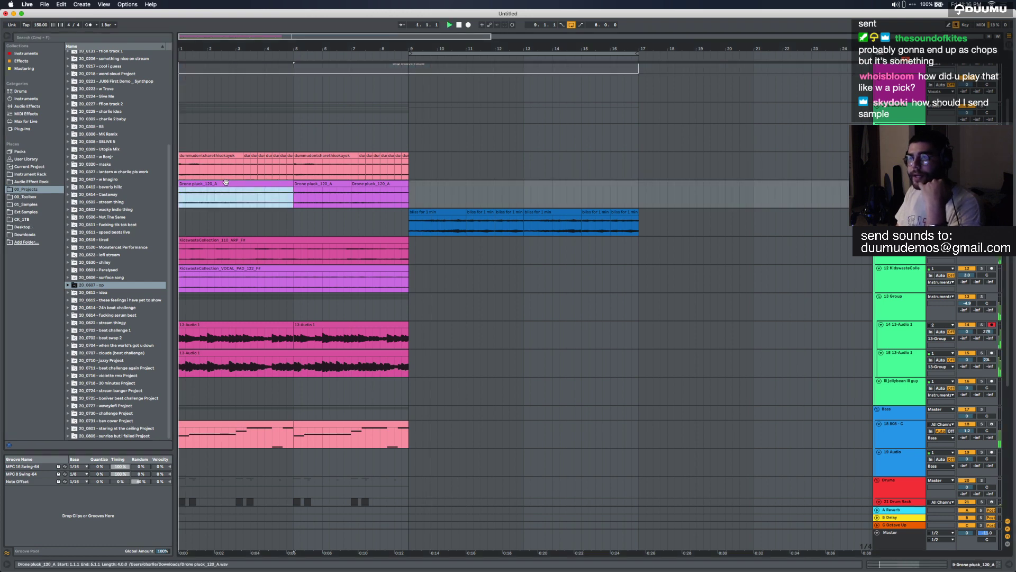
scroll(346, 303, "down", 5)
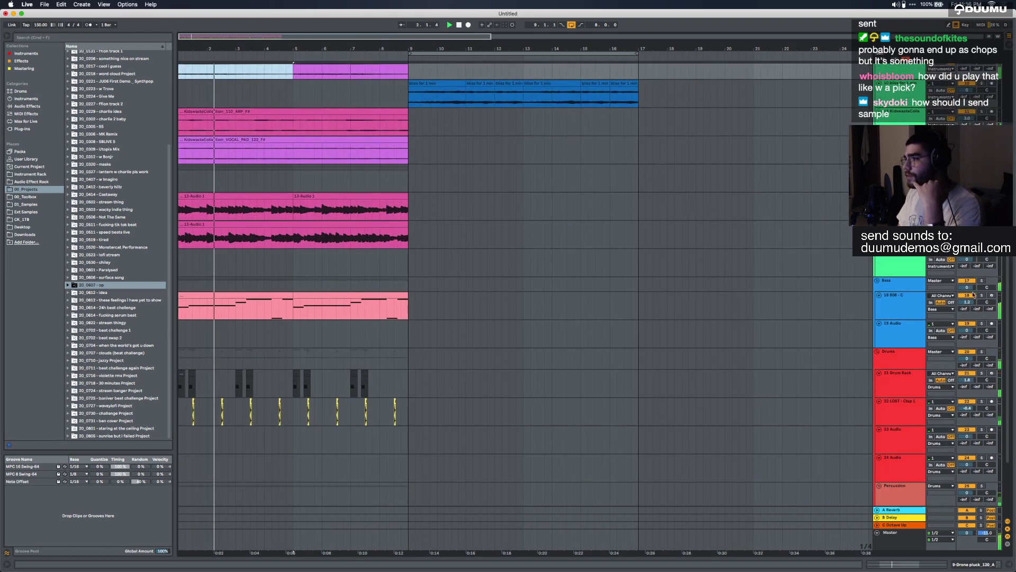
left_click(900, 284)
left_click(889, 360)
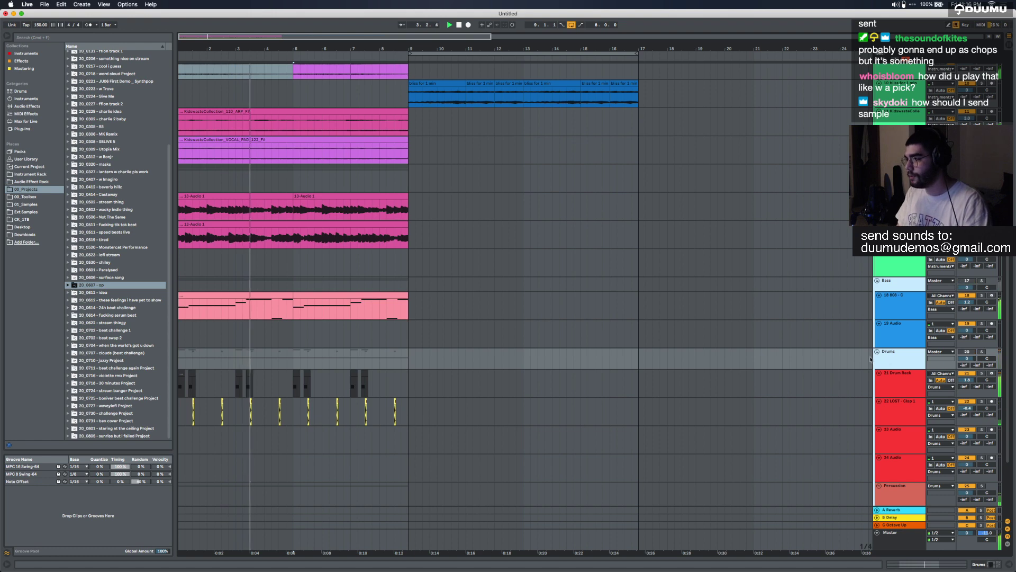
scroll(326, 202, "up", 4)
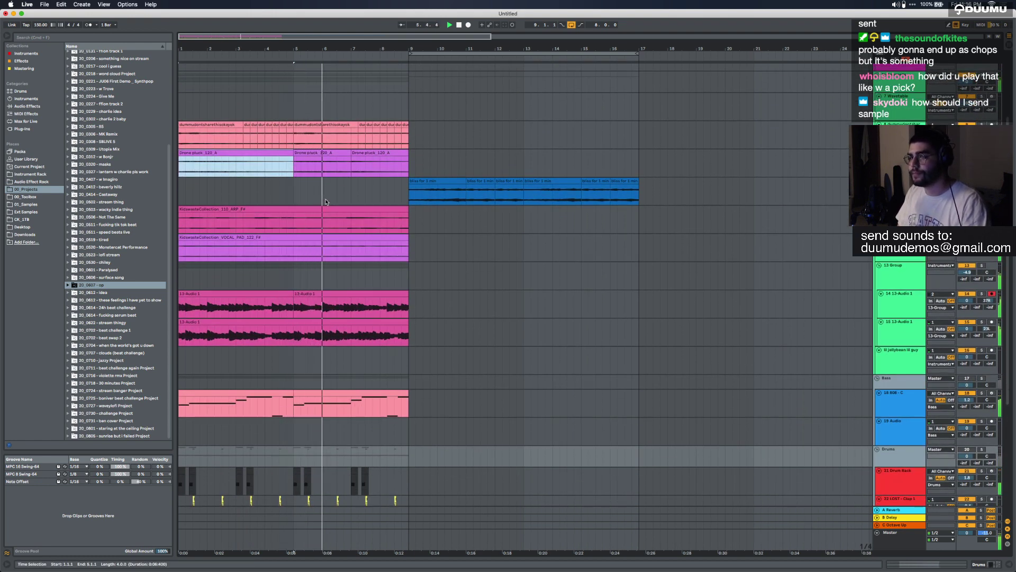
- Bring the project tempo down from 150 toward 130 BPM
left_click(40, 28)
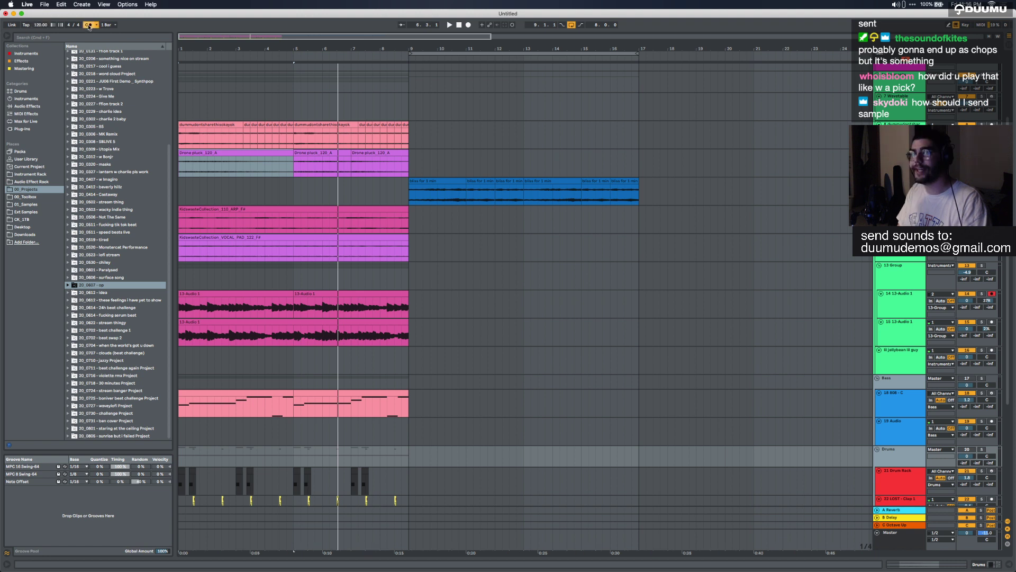
left_click(270, 333)
key("space")
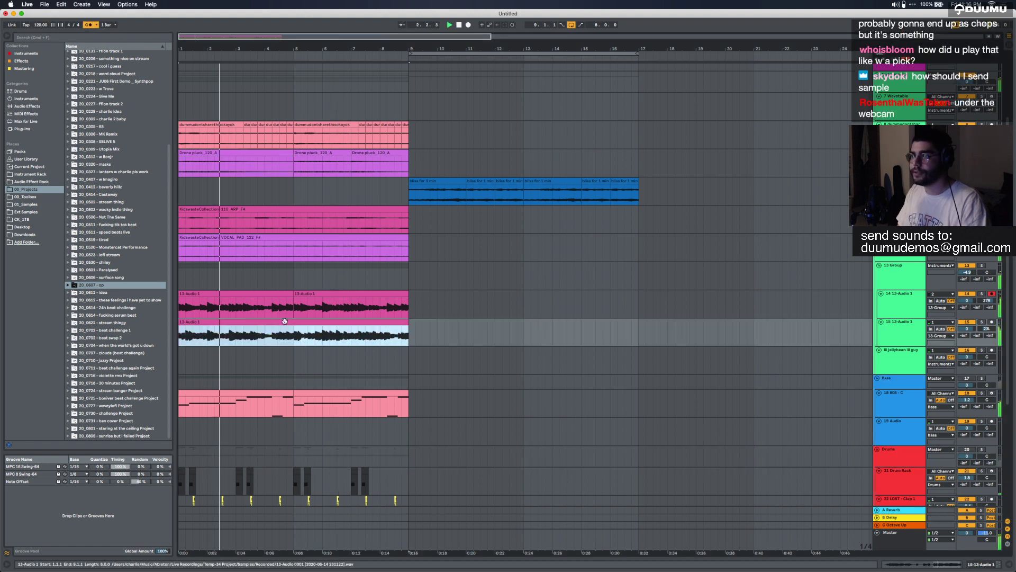
scroll(271, 379, "down", 1)
scroll(273, 384, "down", 6)
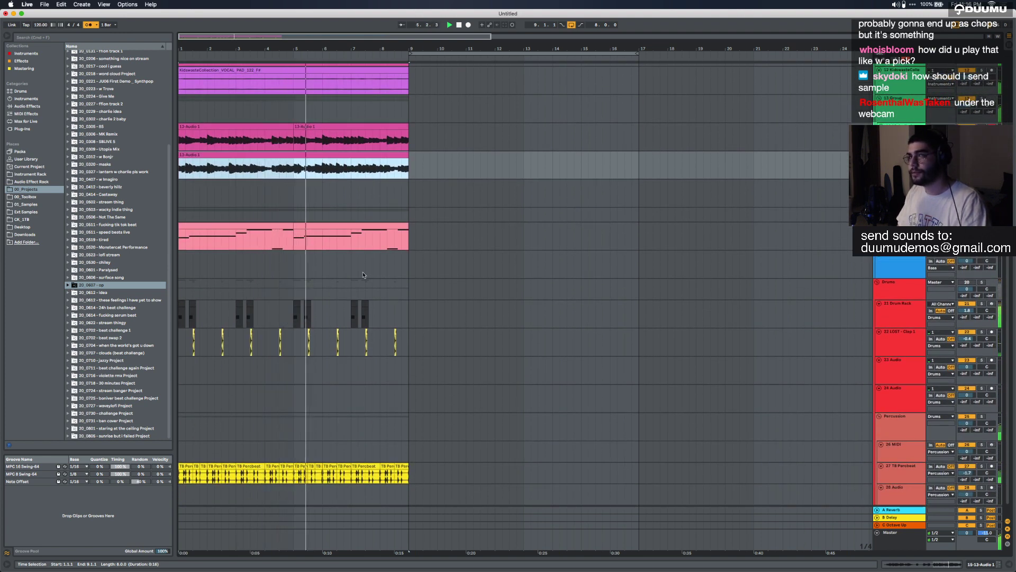
left_click(81, 37)
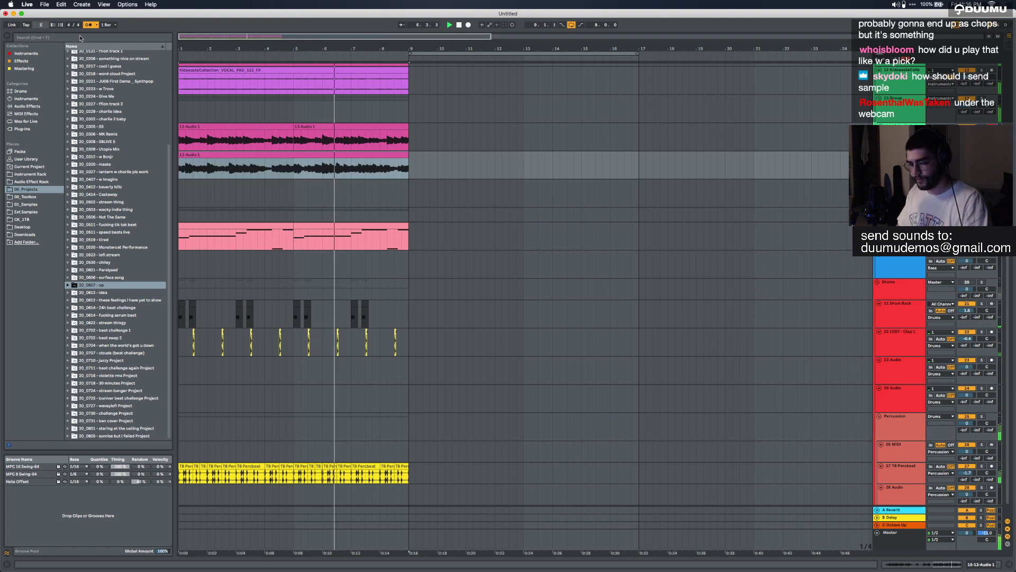
left_click_drag(34, 25, 34, 6)
- Finish the 130 BPM tempo entry, replay the song, and delete the LOST - Clap 1 track
type("130.00")
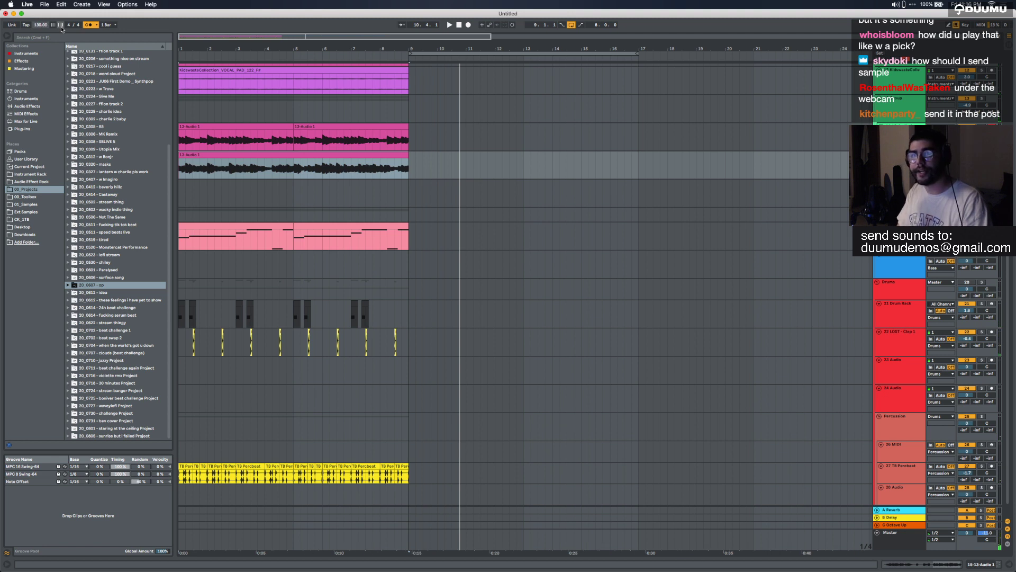
key("space")
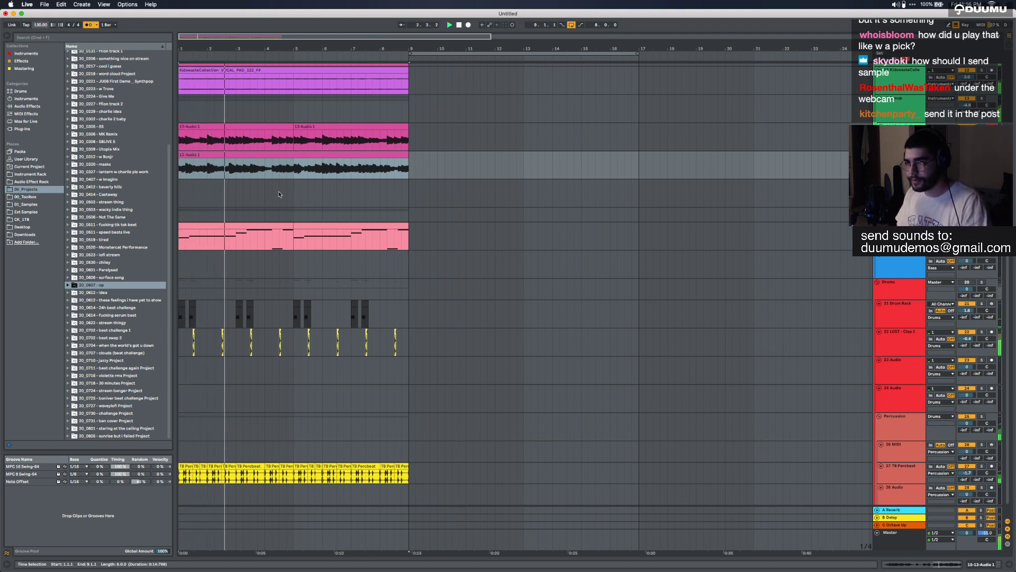
scroll(286, 170, "up", 1)
left_click_drag(409, 188, 262, 153)
key("shift+Tab")
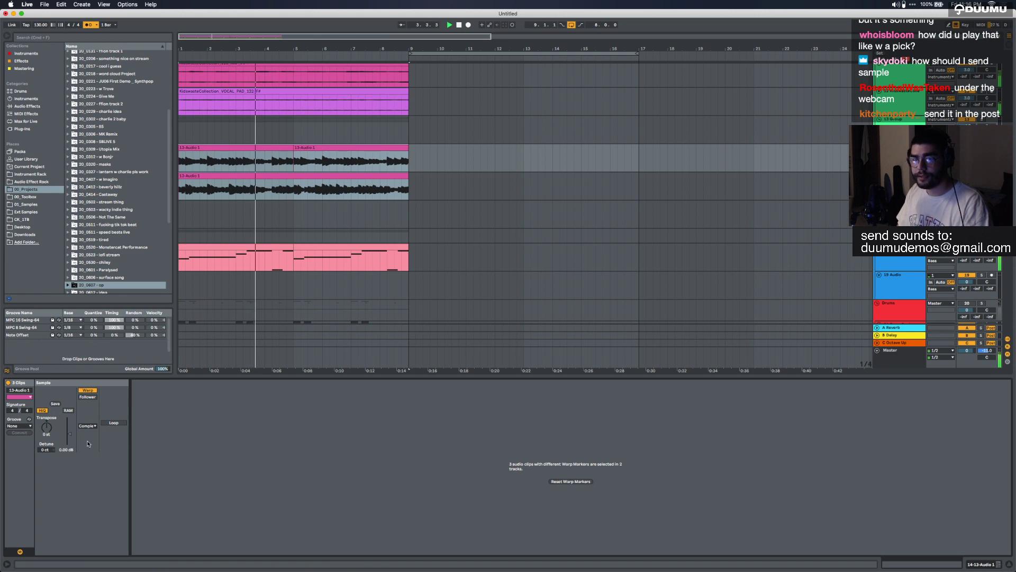
key("super+alt+l")
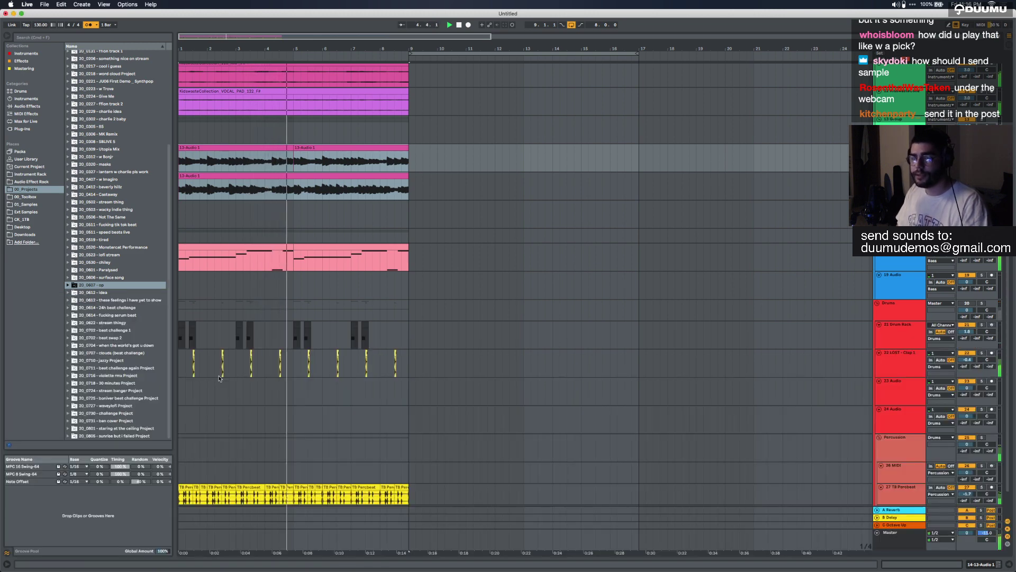
scroll(529, 265, "up", 2)
scroll(909, 471, "down", 3)
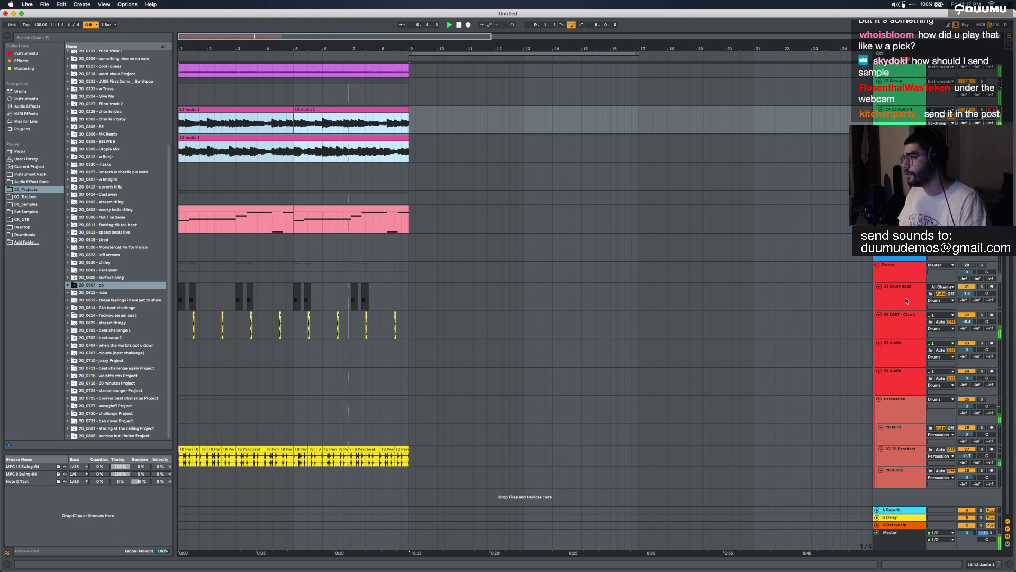
left_click(893, 324)
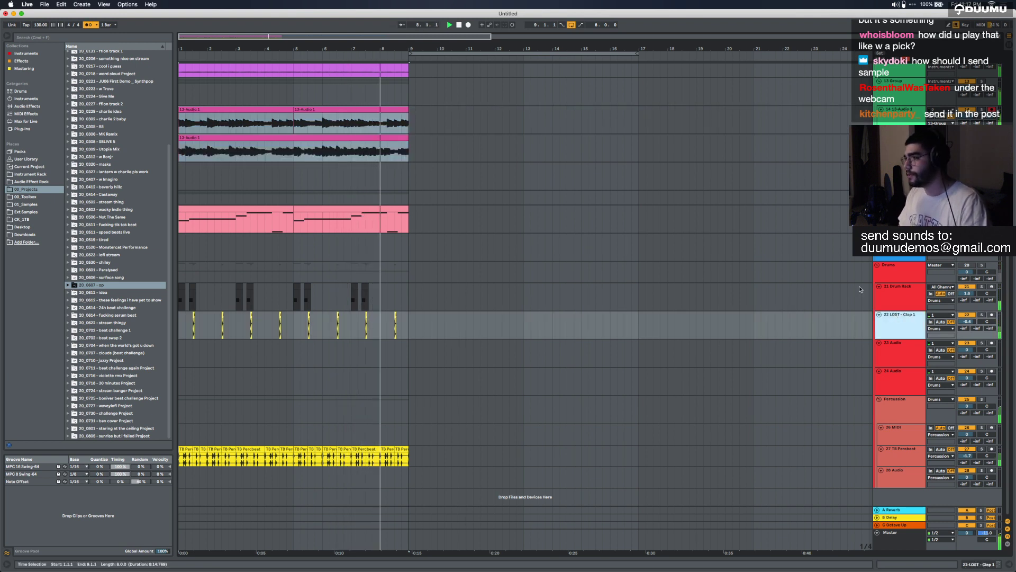
key("Delete")
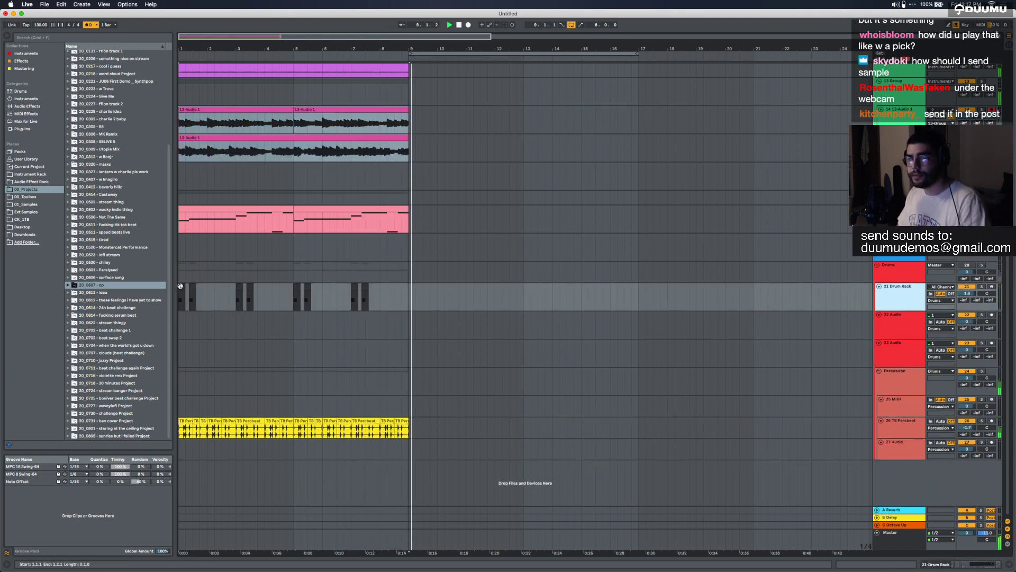
- Delete both 808 bass clips from bars 1–9
left_click_drag(182, 296, 406, 299)
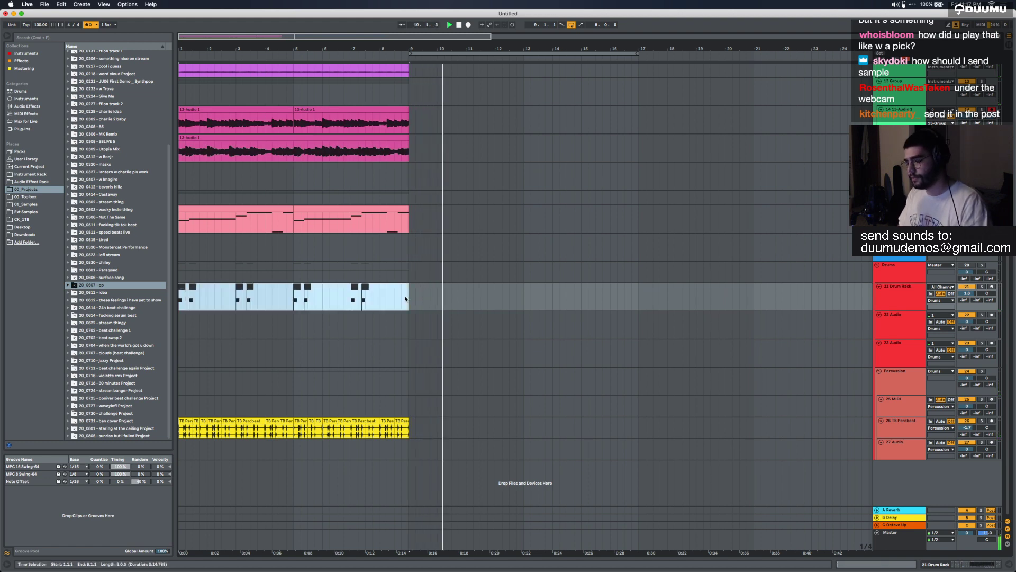
scroll(418, 243, "up", 2)
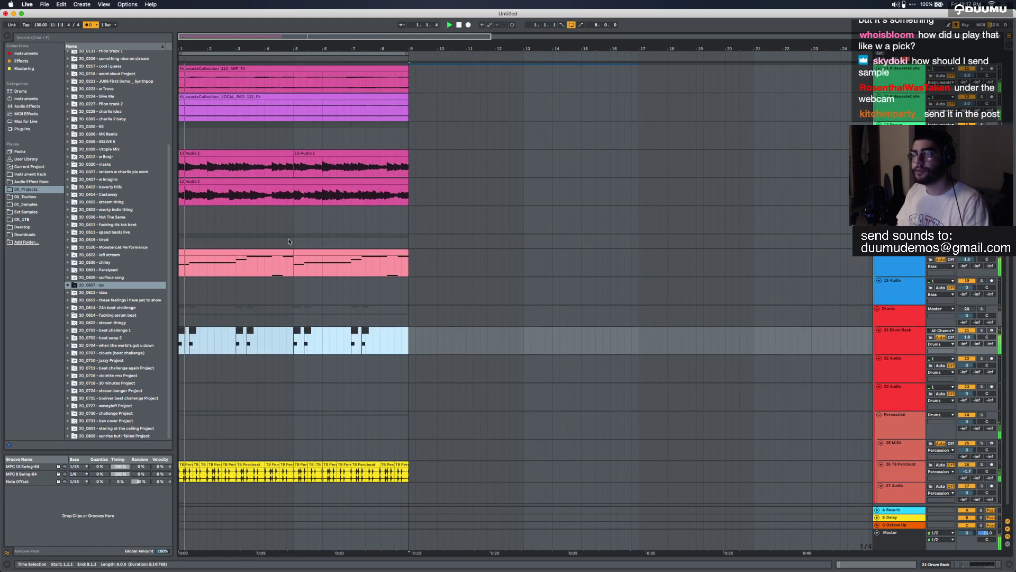
scroll(964, 314, "up", 3)
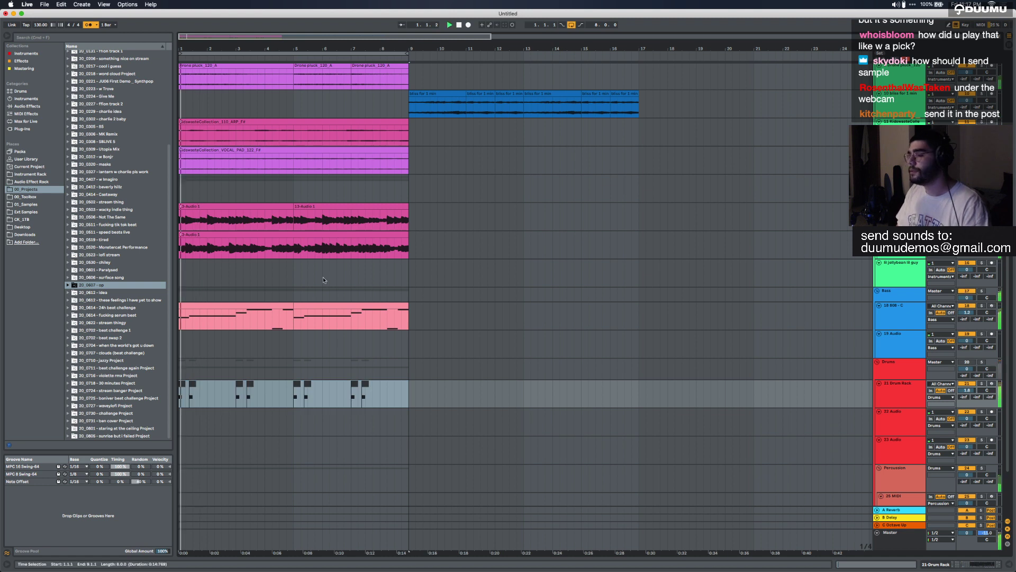
left_click(202, 307)
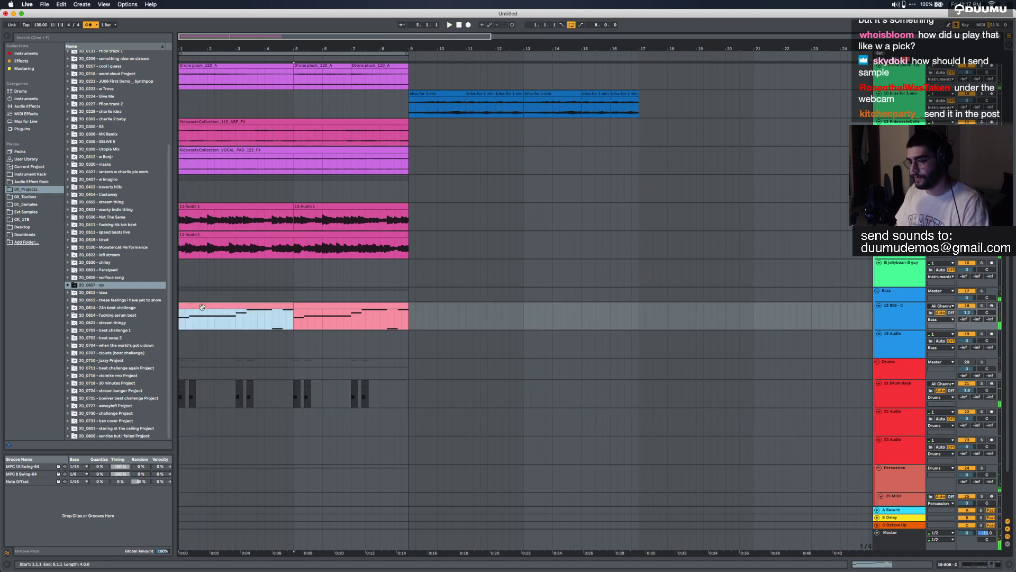
left_click(345, 307)
key("Delete")
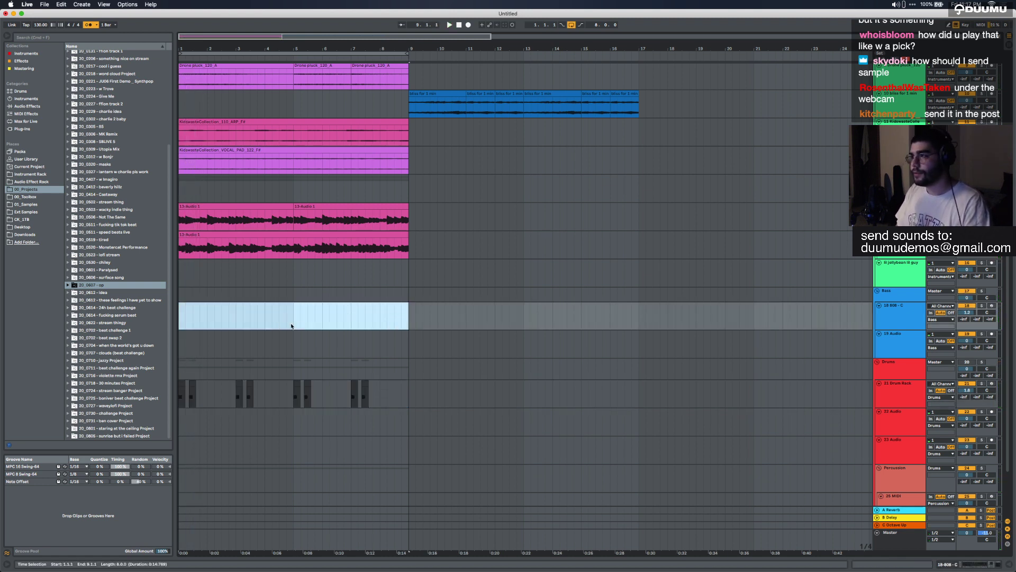
key("super+f")
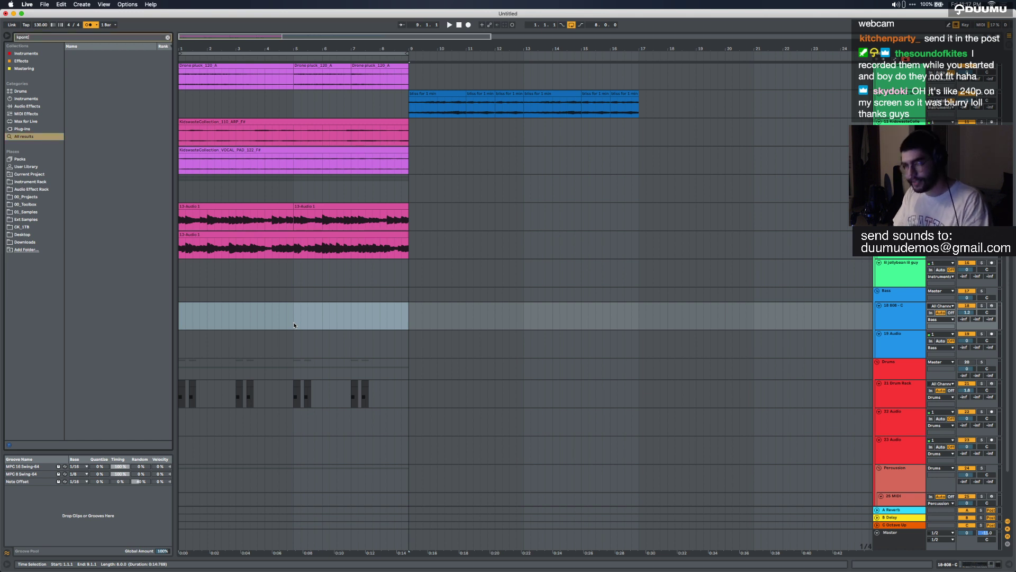
- Load Kontakt with the Scarbee Rickenbacker Bass Palm Muted patch on the bass track
type("akt")
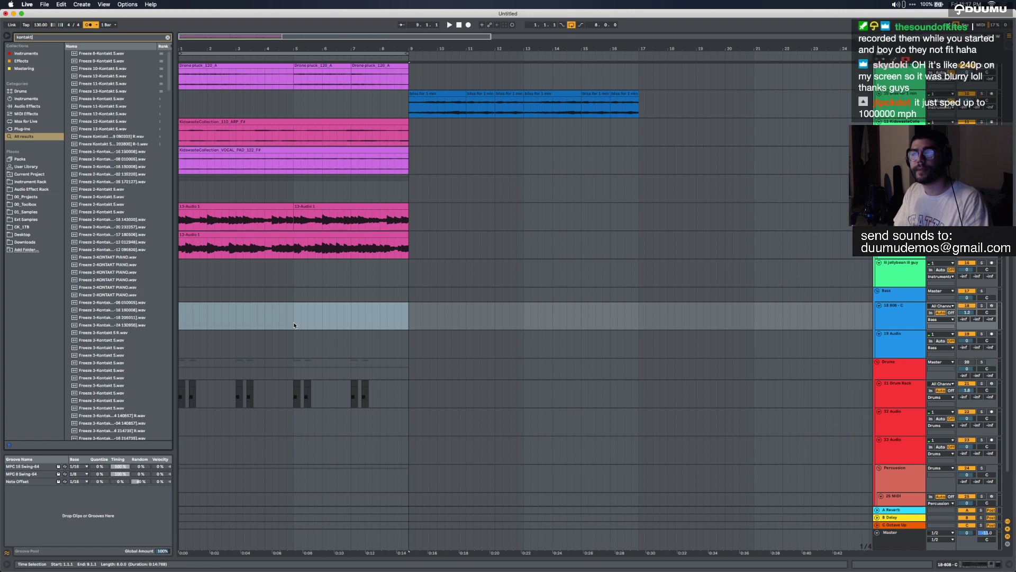
type(" vst")
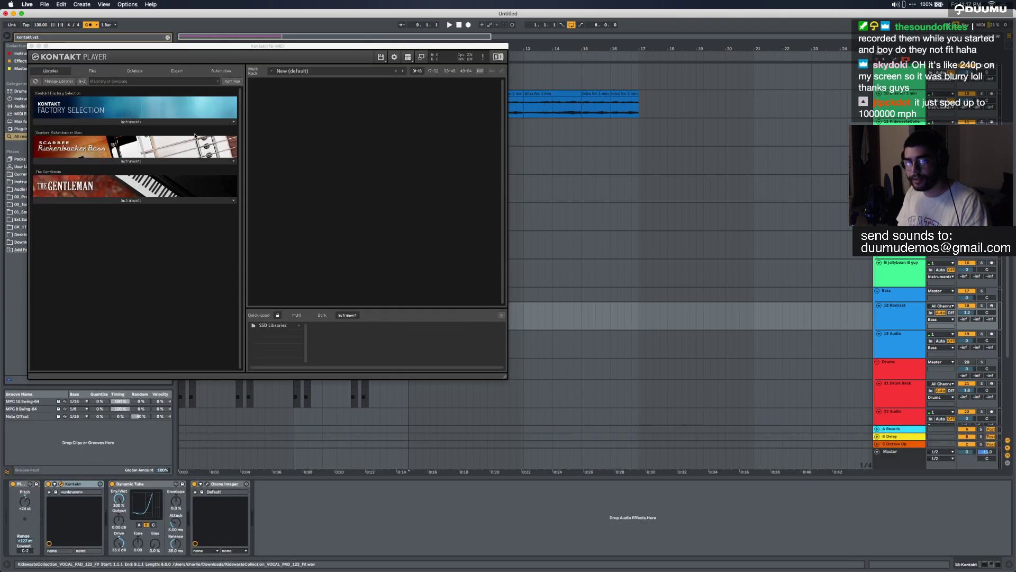
left_click(131, 161)
left_click_drag(90, 171, 385, 285)
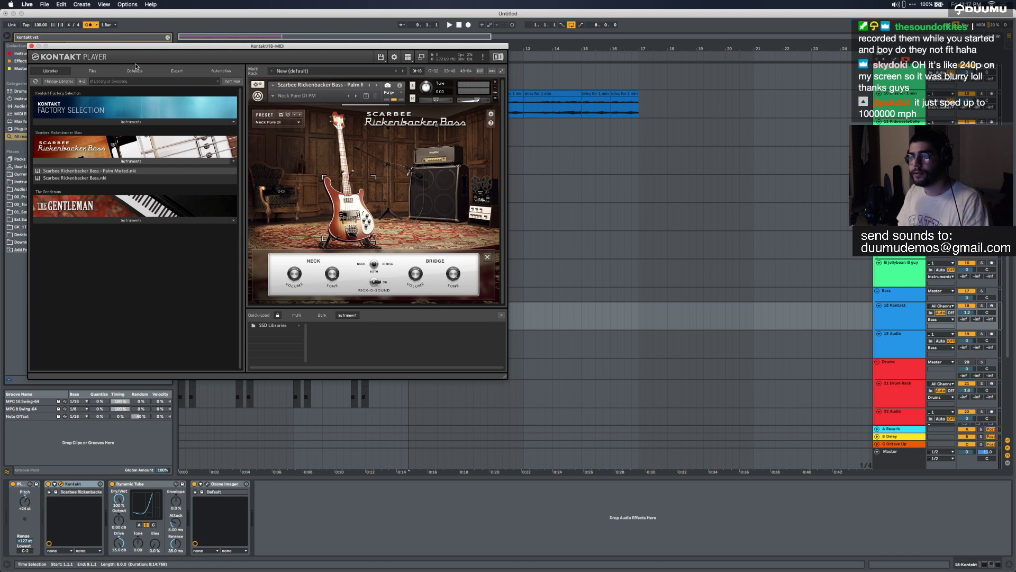
left_click(31, 46)
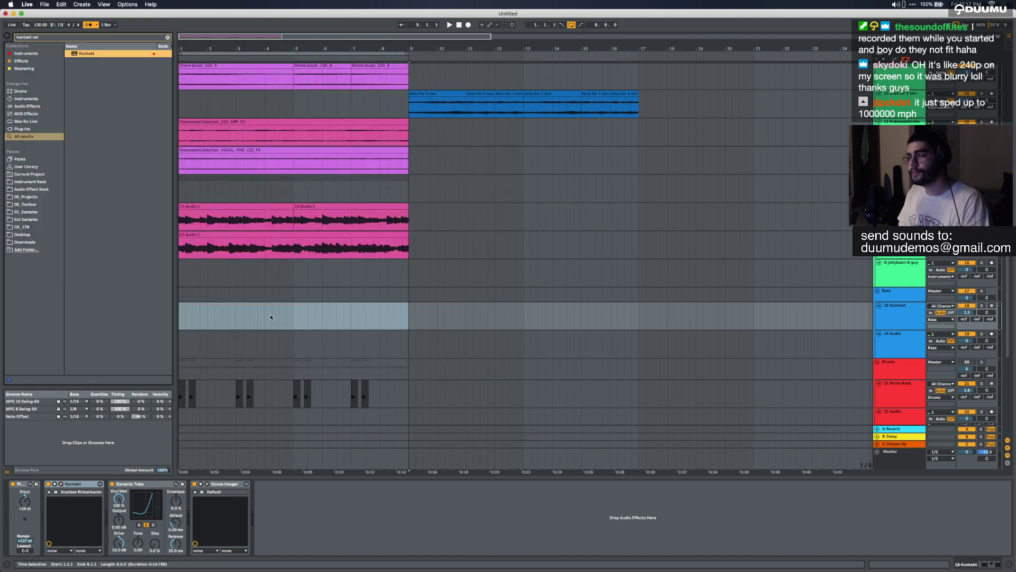
left_click_drag(294, 316, 126, 318)
- Create an empty MIDI clip over bars 1–5 and audition the G2 pitch
key("super+shift+m")
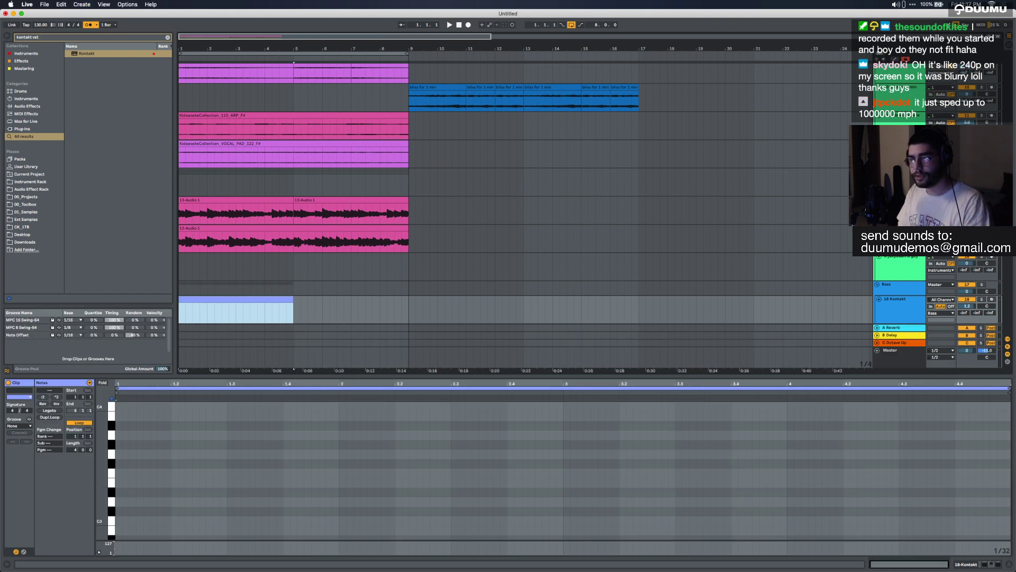
scroll(493, 256, "down", 5)
left_click_drag(429, 214, 76, 213)
left_click(227, 143)
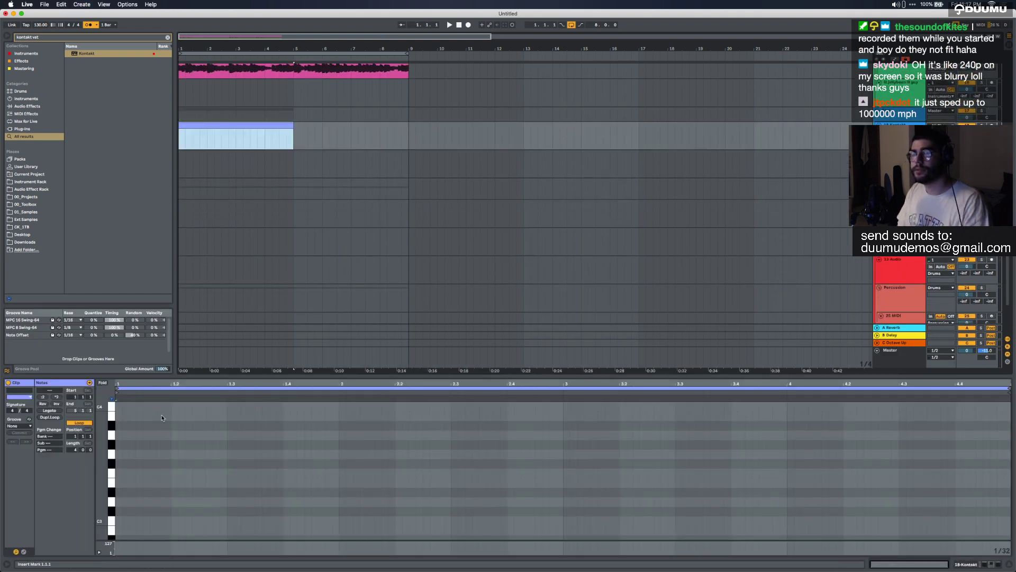
key("space")
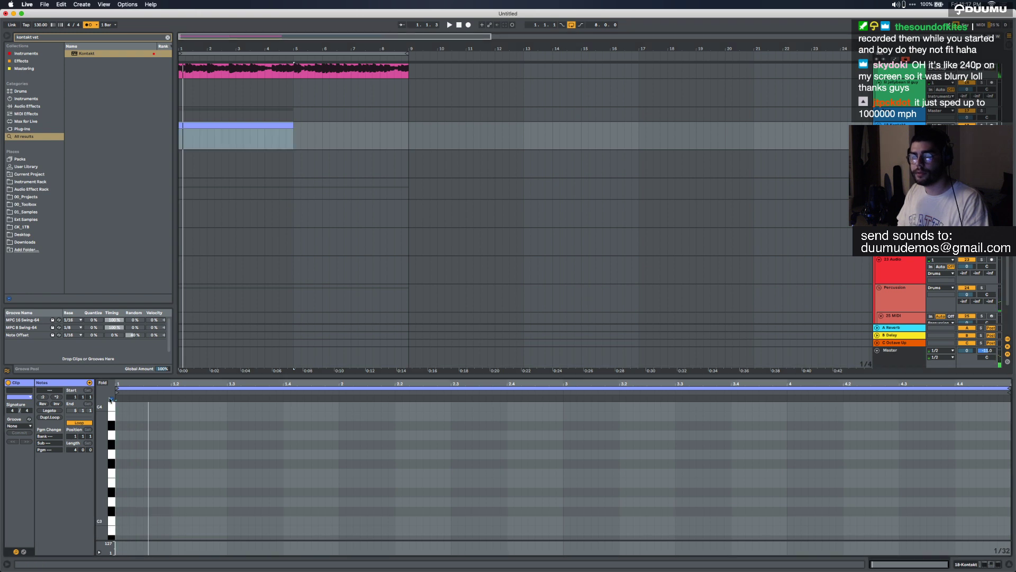
scroll(217, 497, "down", 3)
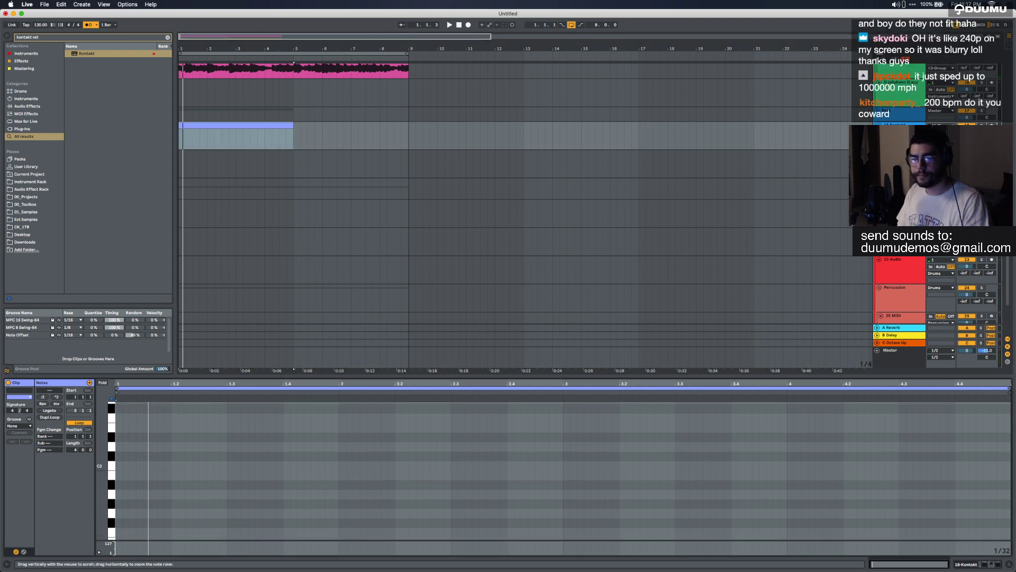
left_click(110, 512)
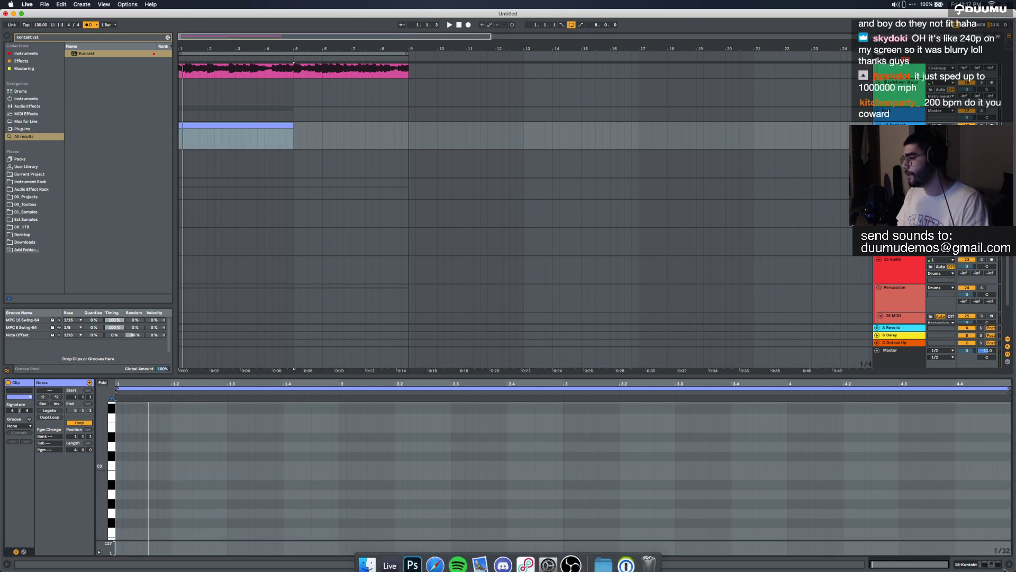
- Remove Pitch, Dynamic Tube and Ozone Imager so only Kontakt remains, back in the piano roll
key("shift+Tab")
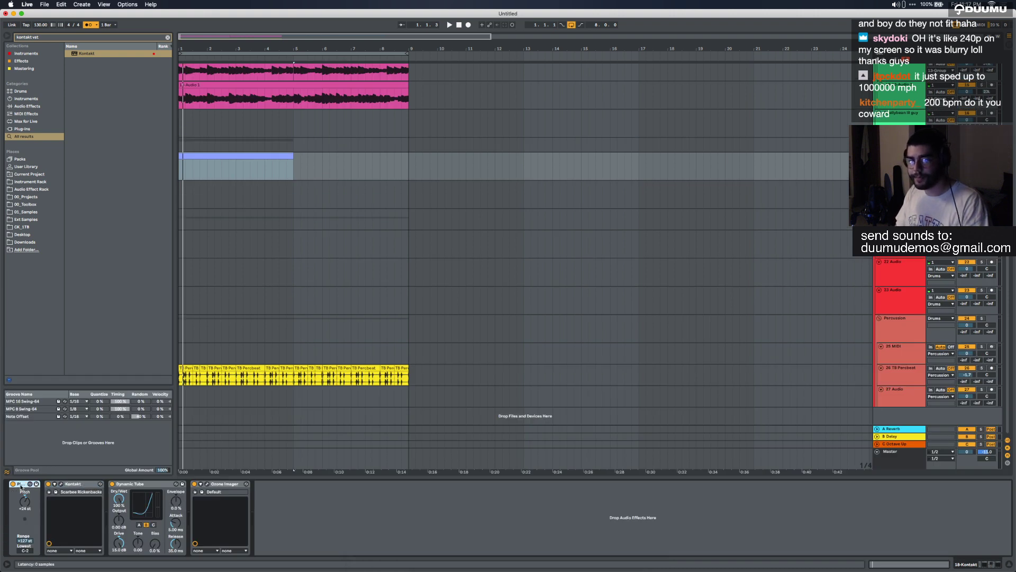
key("Delete")
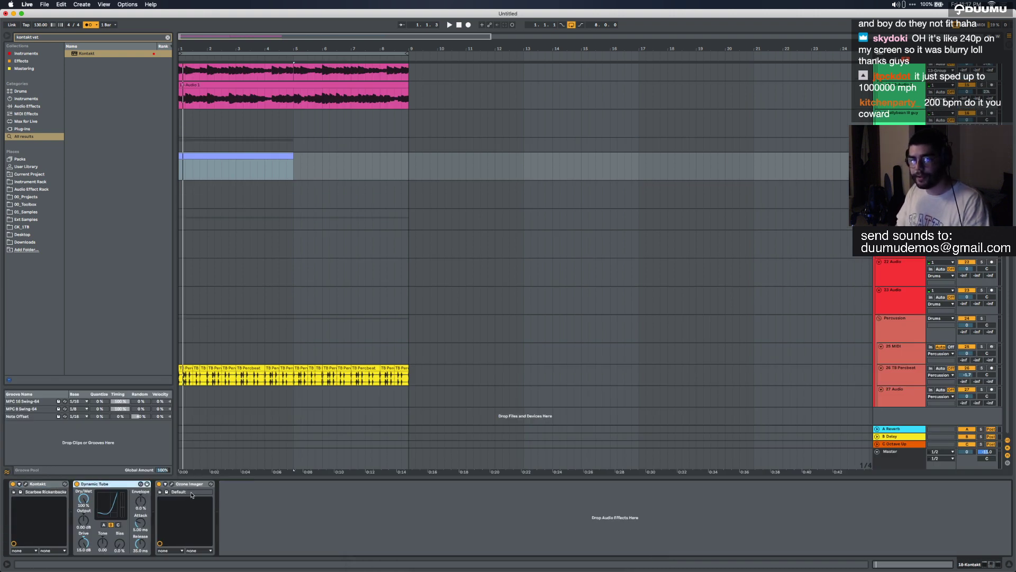
key("Delete")
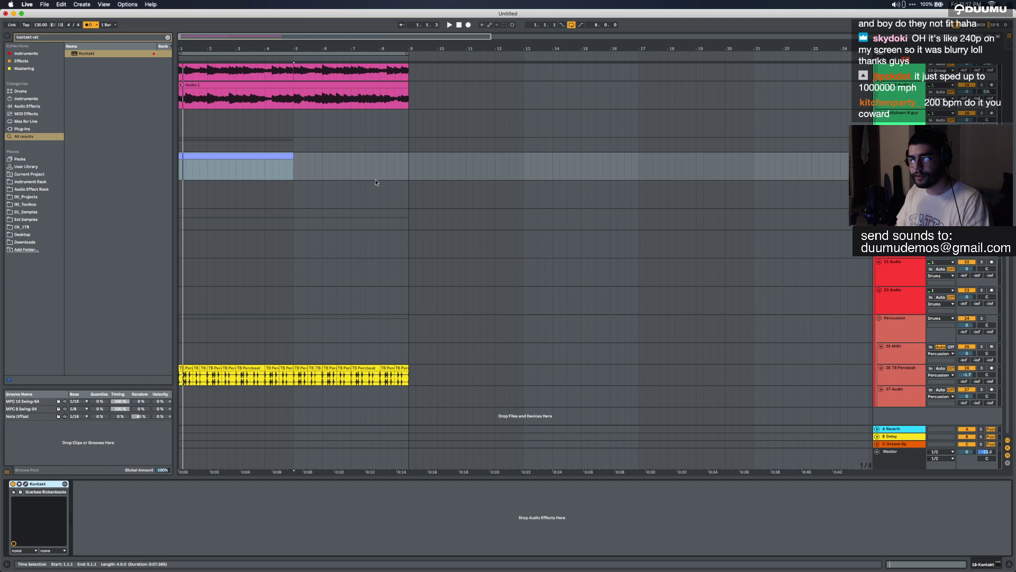
key("shift+Tab")
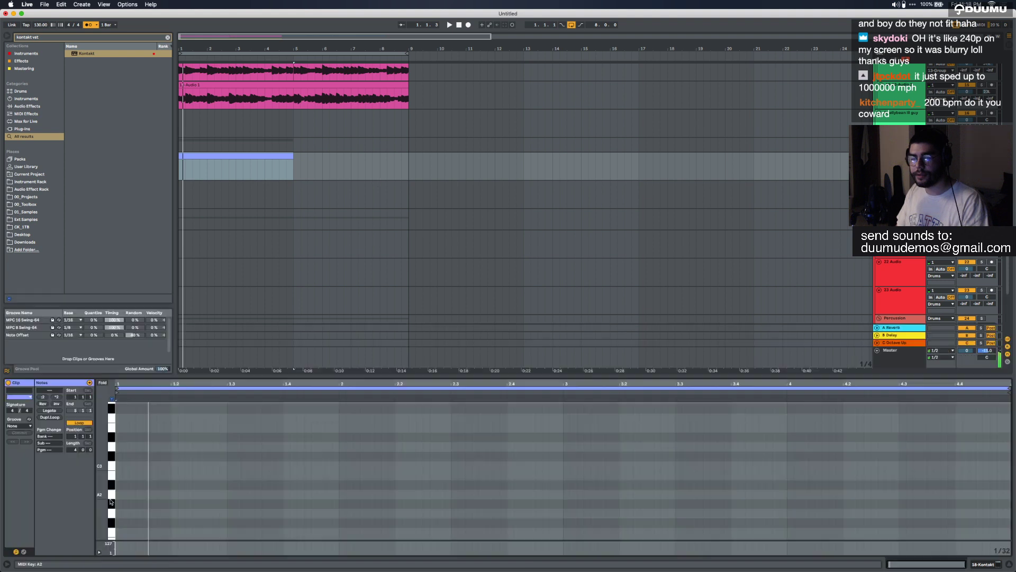
scroll(110, 502, "down", 5)
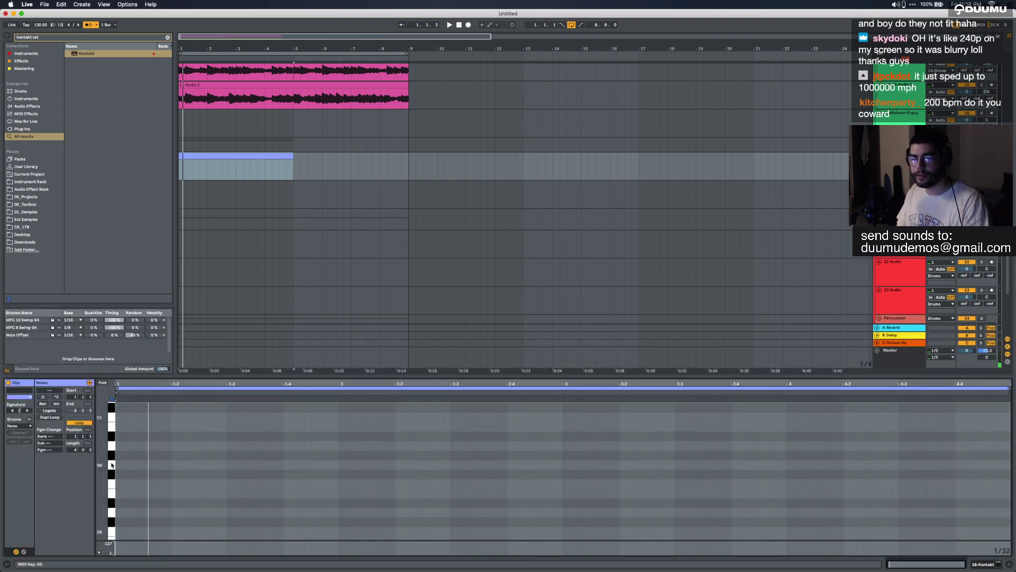
scroll(112, 477, "up", 2)
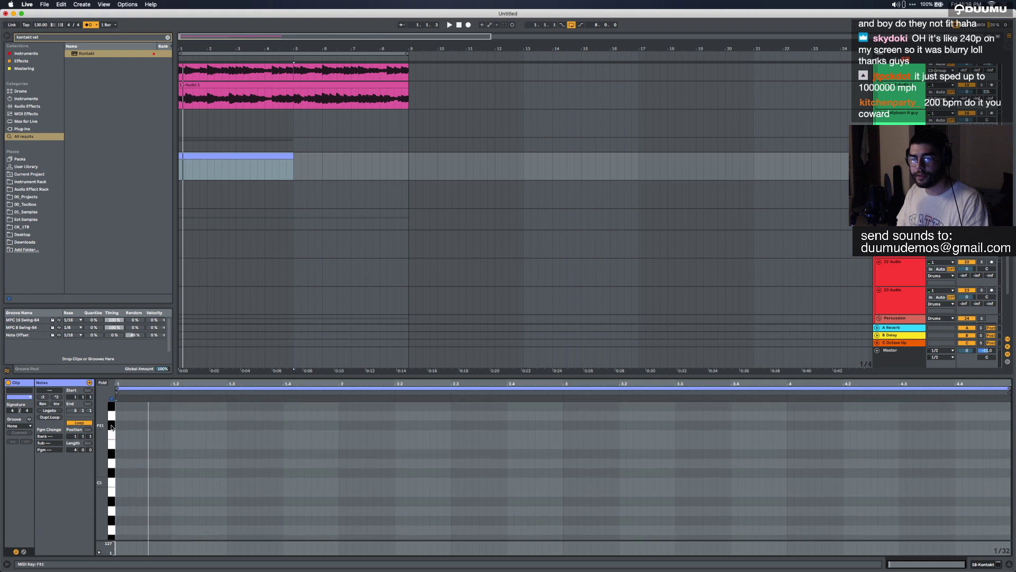
scroll(111, 429, "up", 2)
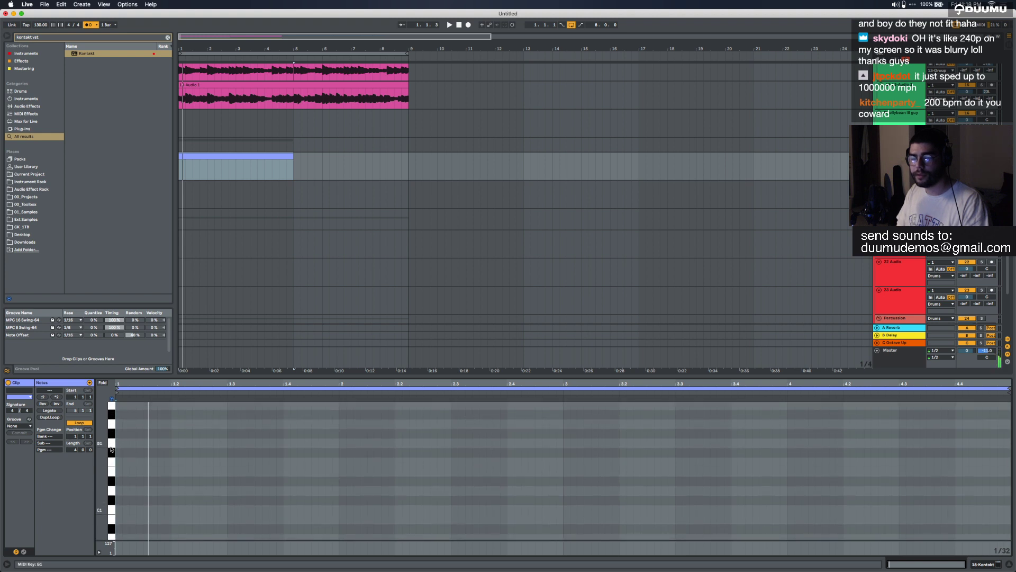
- Draw a lengthened G1 bass note on the clip's first beat
double_click(118, 444)
key("shift+Up")
key("shift+Up")
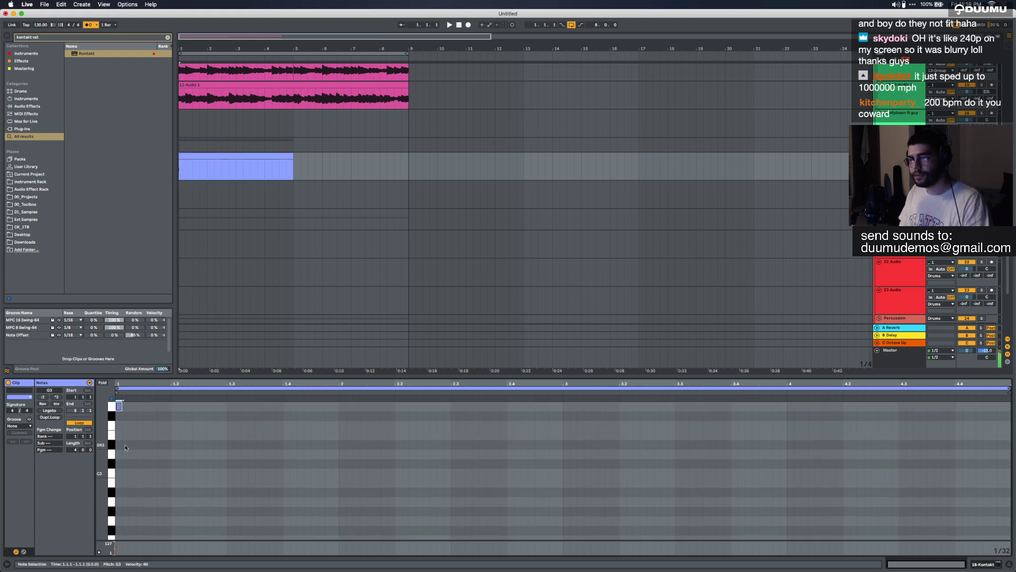
key("shift+Down")
key("shift+Down")
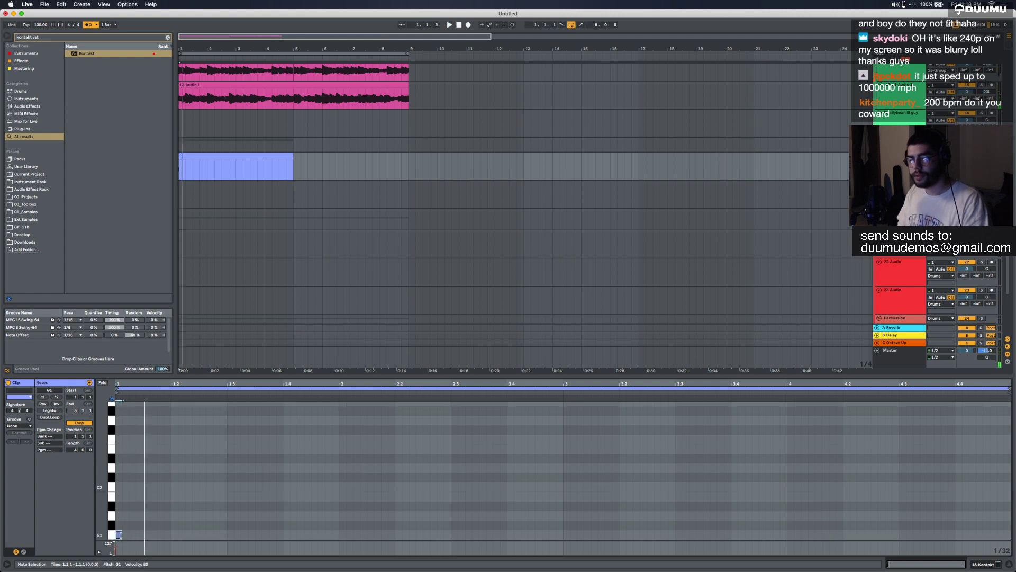
left_click_drag(119, 535, 160, 536)
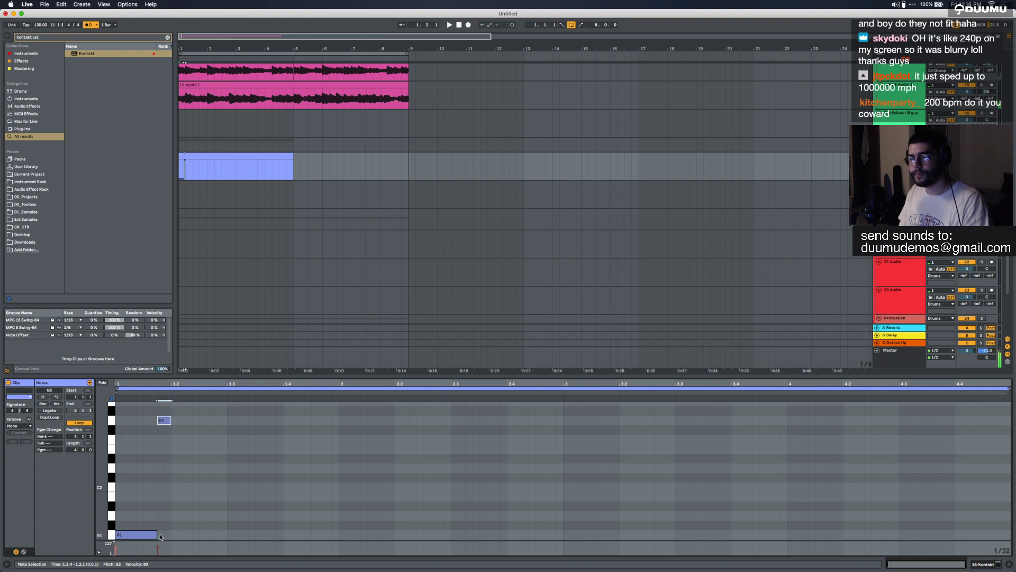
left_click(141, 515)
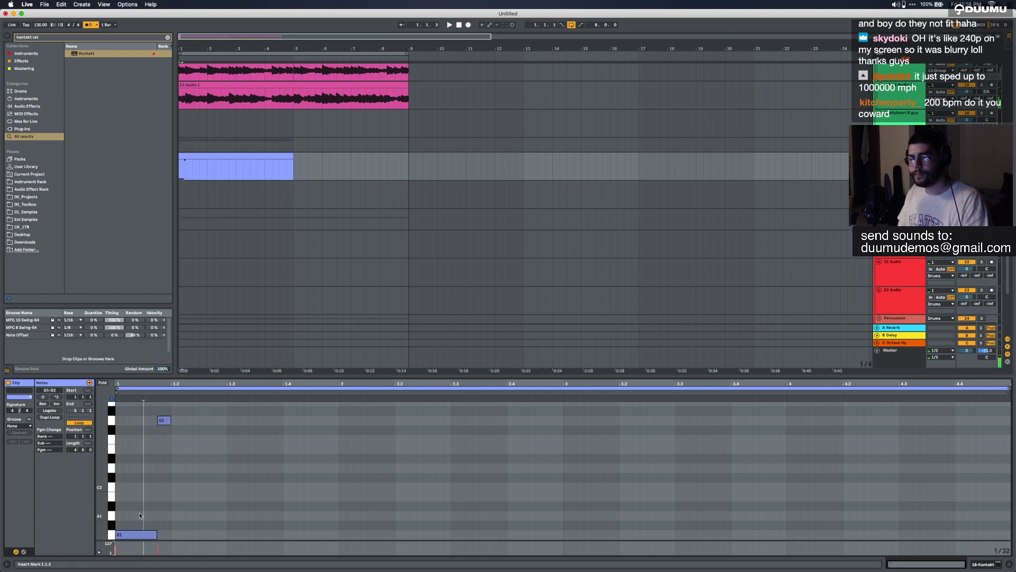
- Play the clip and set the project tempo to 125 BPM
key("super+a")
key("space")
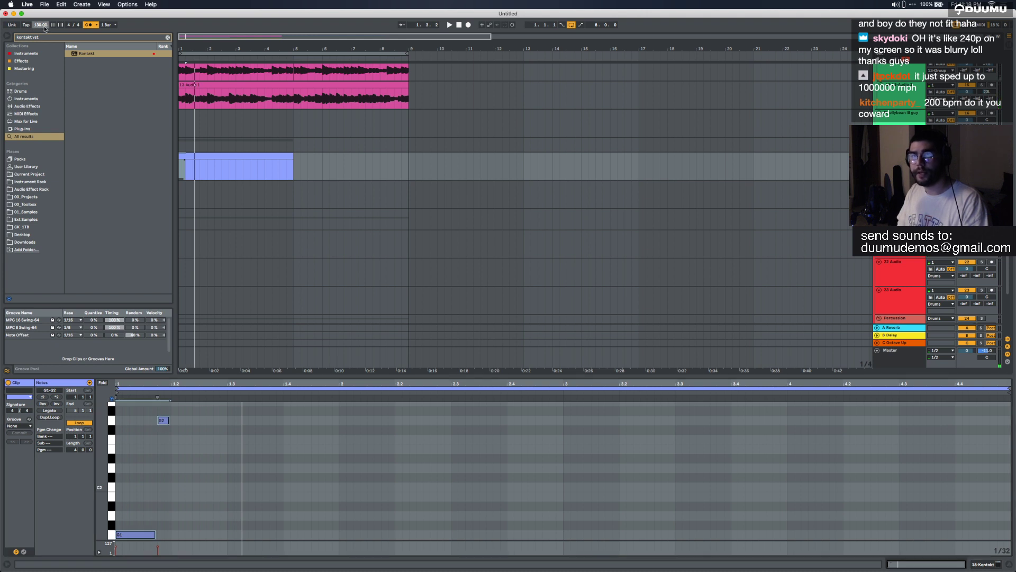
type("25")
key("Return")
key("space")
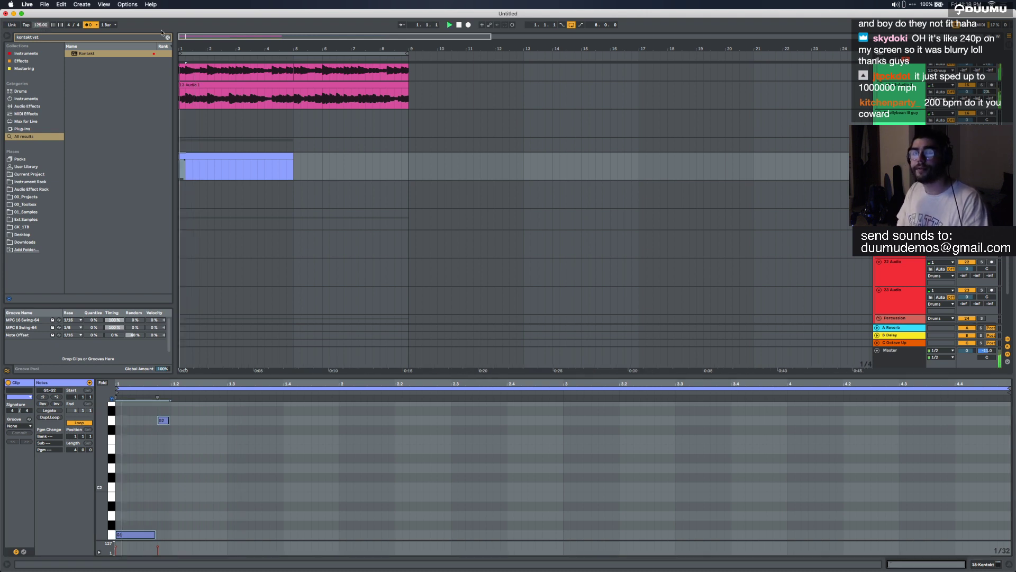
- Add an F#1 note at 1.3.3 followed by an F#2 octave copy
double_click(258, 535)
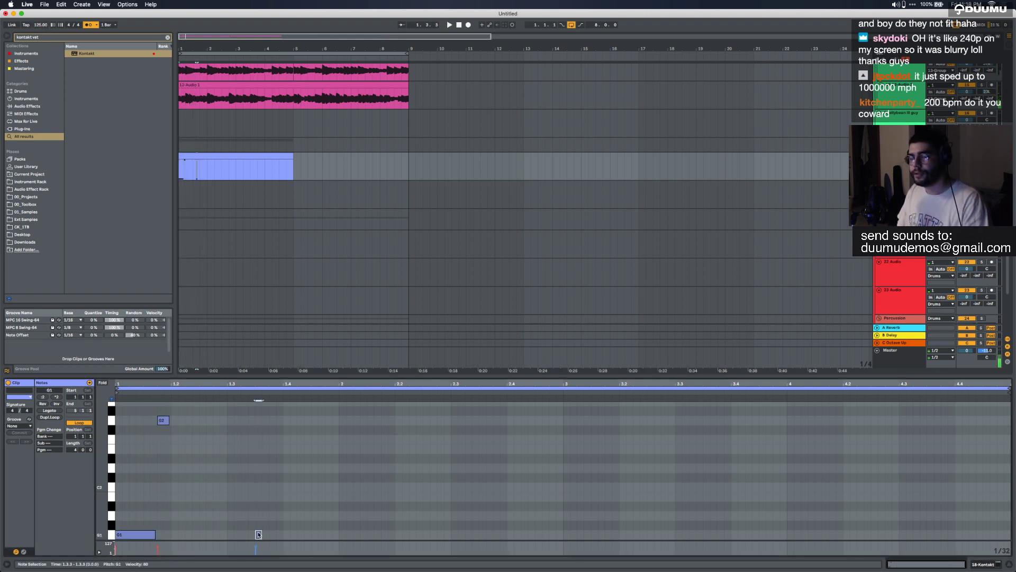
key("Down")
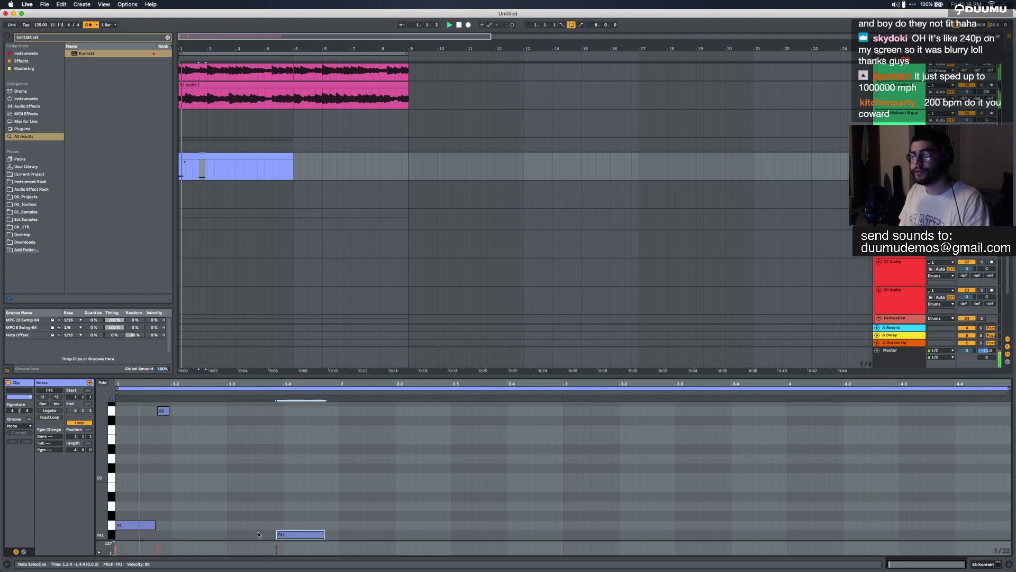
key("Left")
key("space")
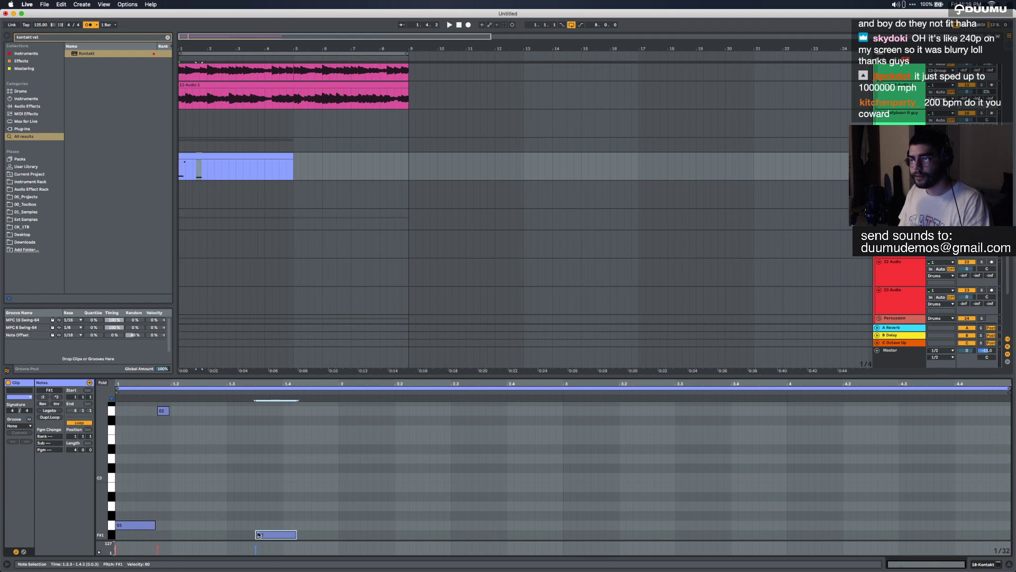
key("super+d")
key("shift+Up")
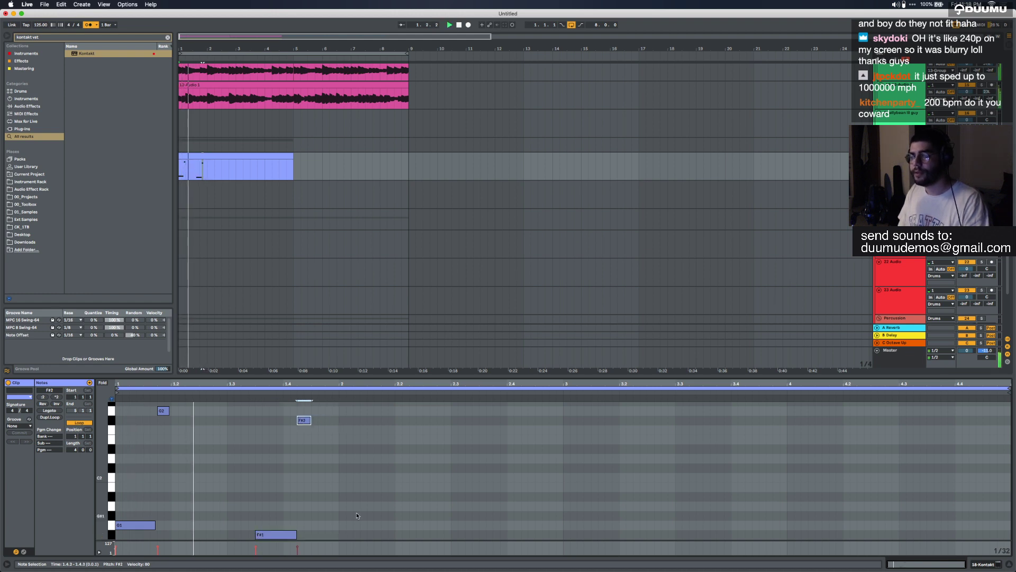
key("space")
- Add a lengthened B1 note at 2.1.1 followed by a 16th-note B2 copy
double_click(342, 506)
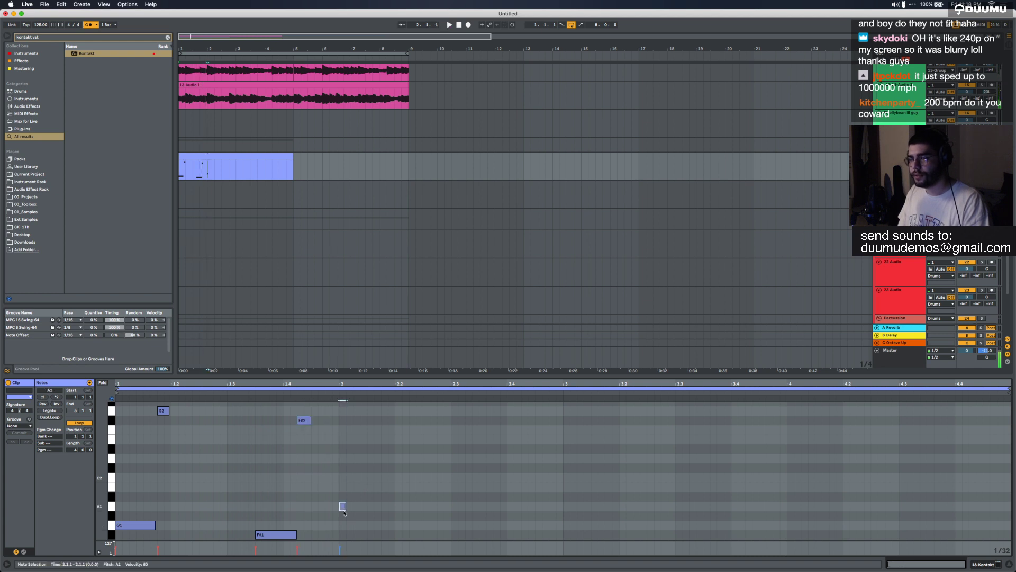
key("shift+Right")
key("shift+Right")
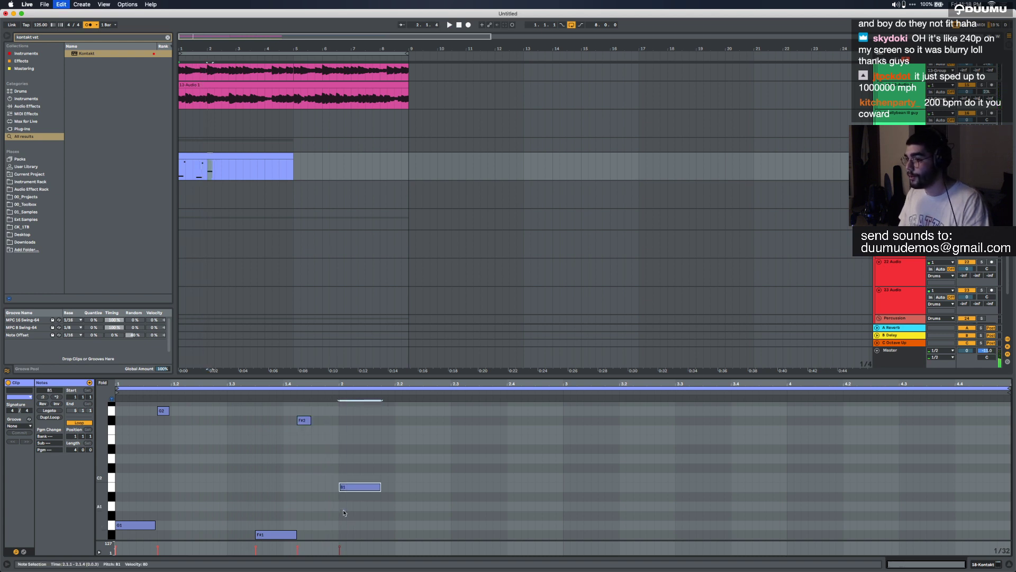
key("super+d")
key("shift+Left")
key("shift+Left")
key("shift+Up")
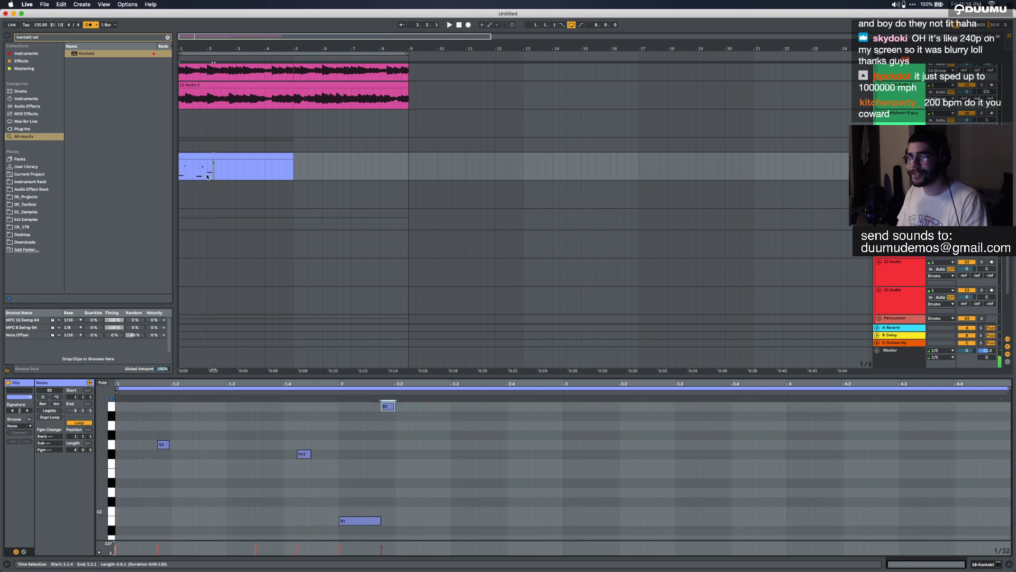
key("space")
- Duplicate the bar-2 B1 notes to 2.3.3
left_click_drag(105, 486, 281, 545)
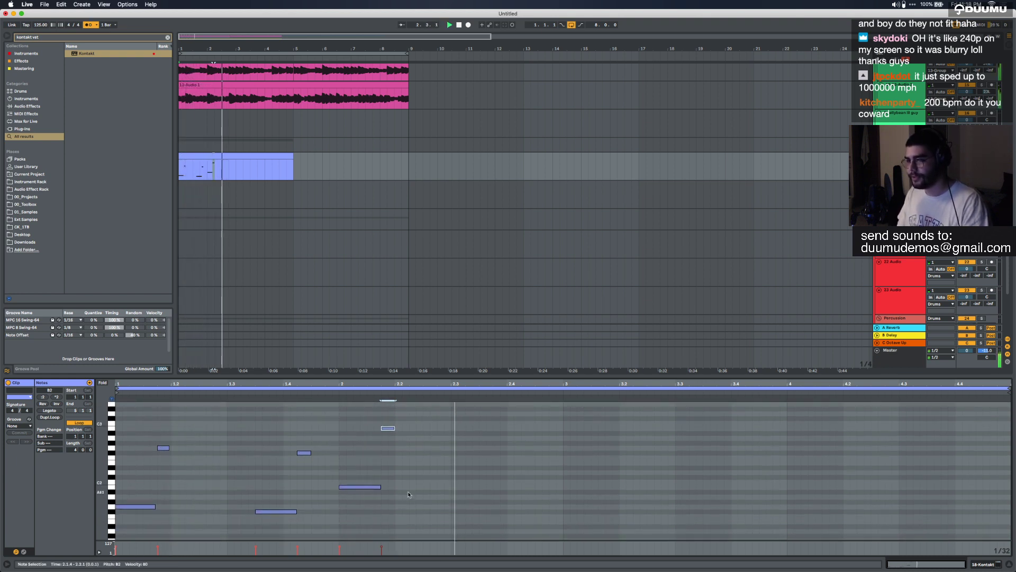
left_click(365, 486)
key("ctrl+d")
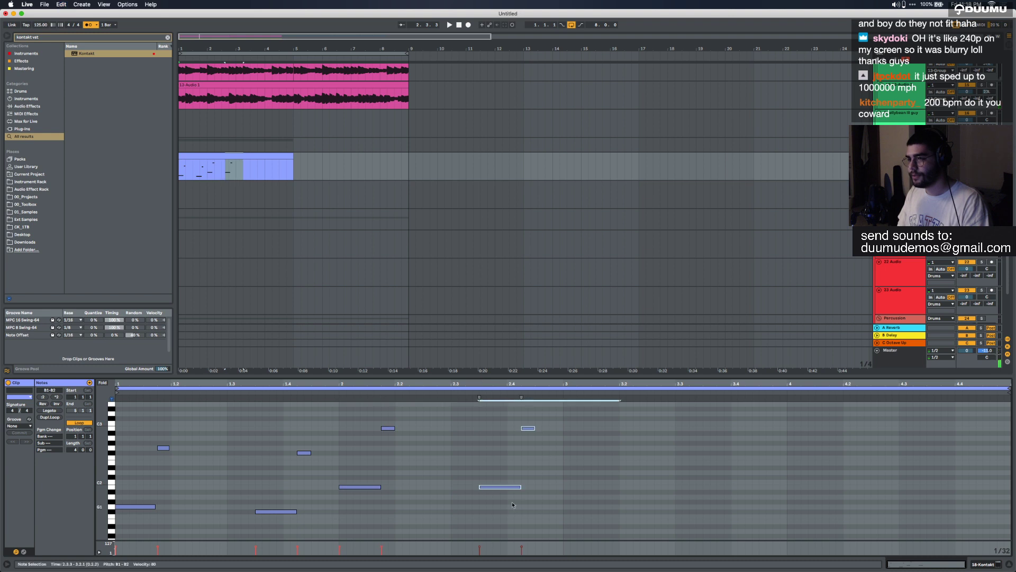
left_click(499, 486)
- Duplicate the two-bar bass clip twice so it fills bars 1–9
left_click(222, 157)
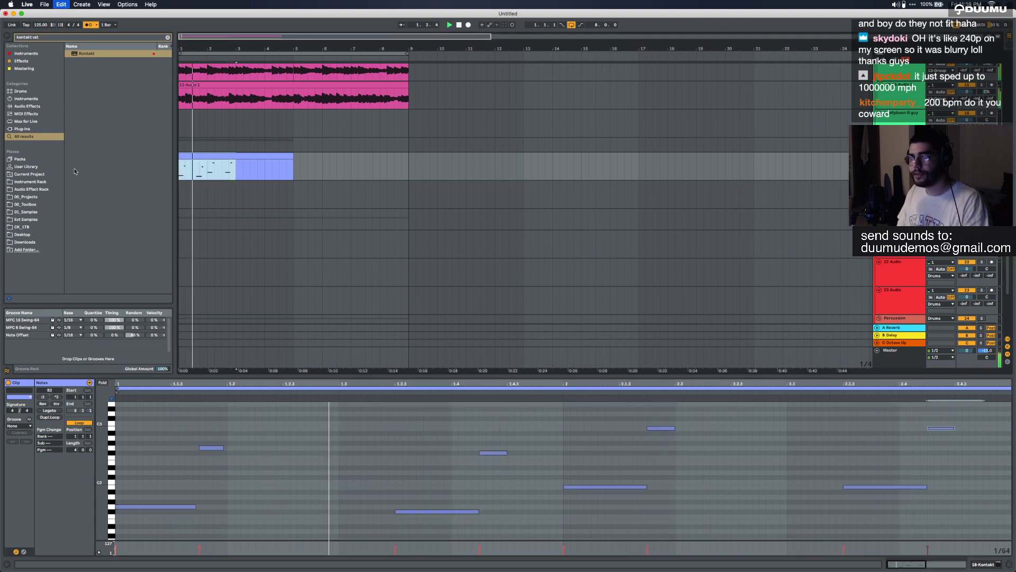
key("ctrl+d")
key("space")
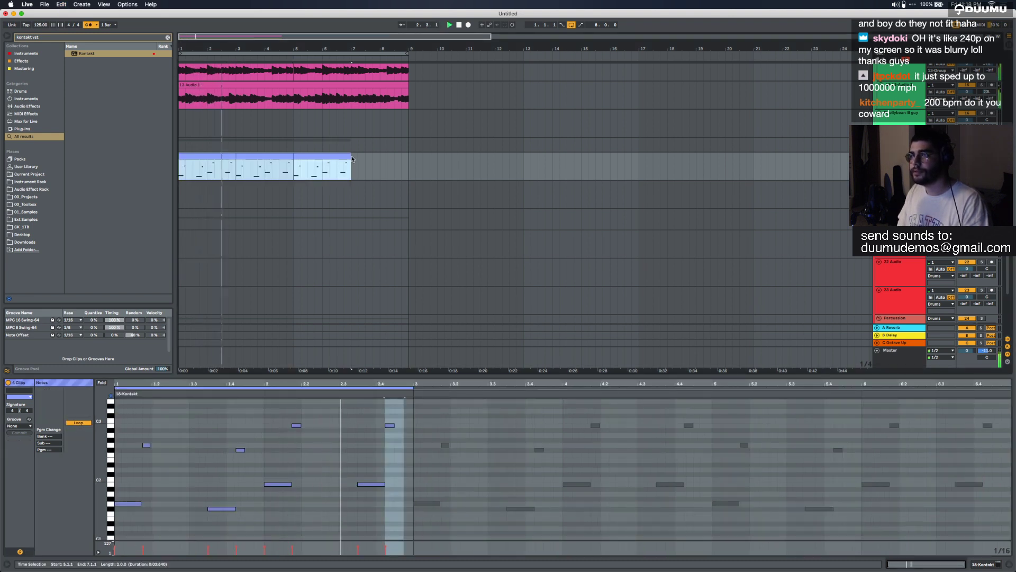
key("ctrl+d")
left_click(213, 161, "shift")
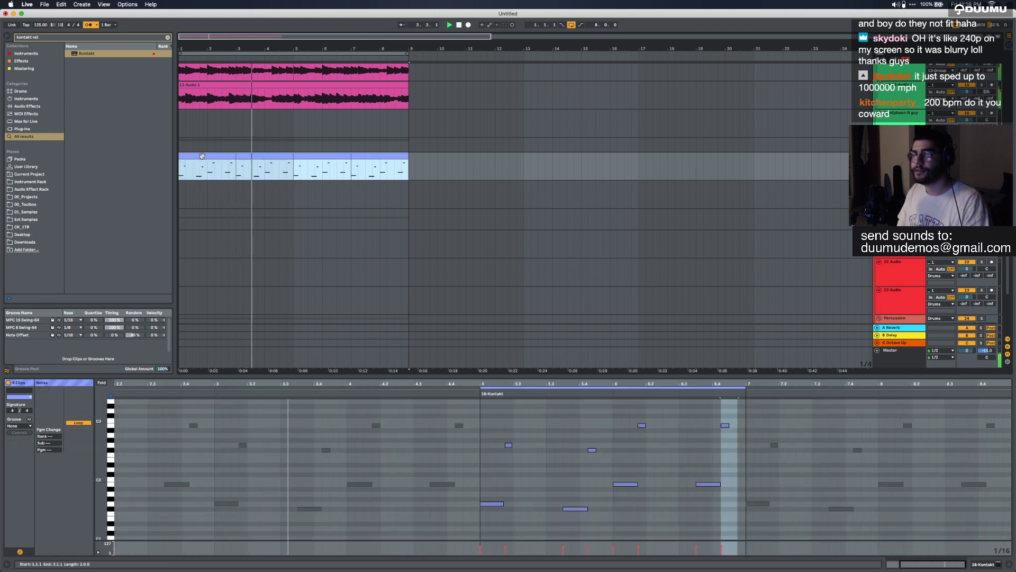
left_click(202, 156)
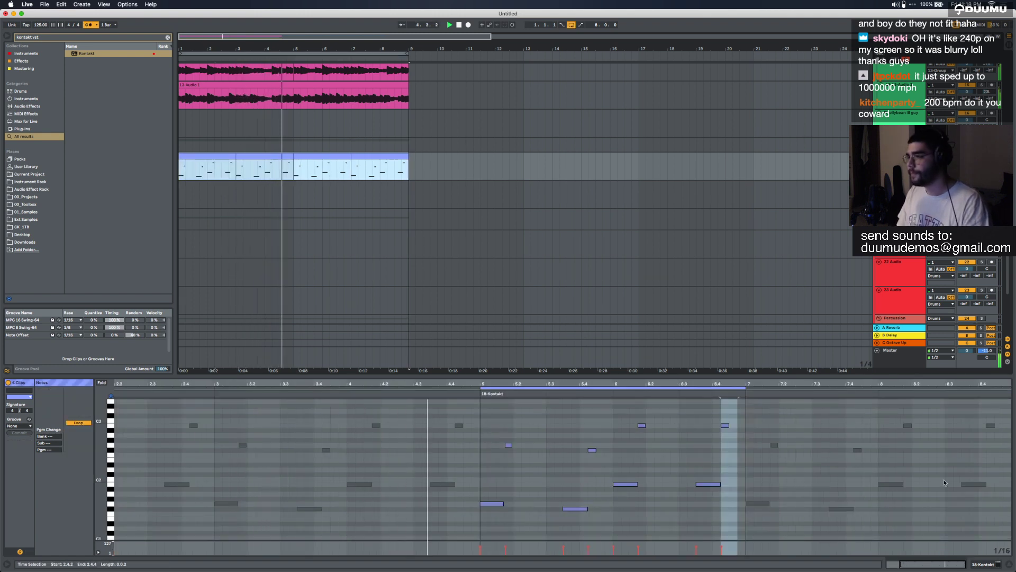
key("shift+Tab")
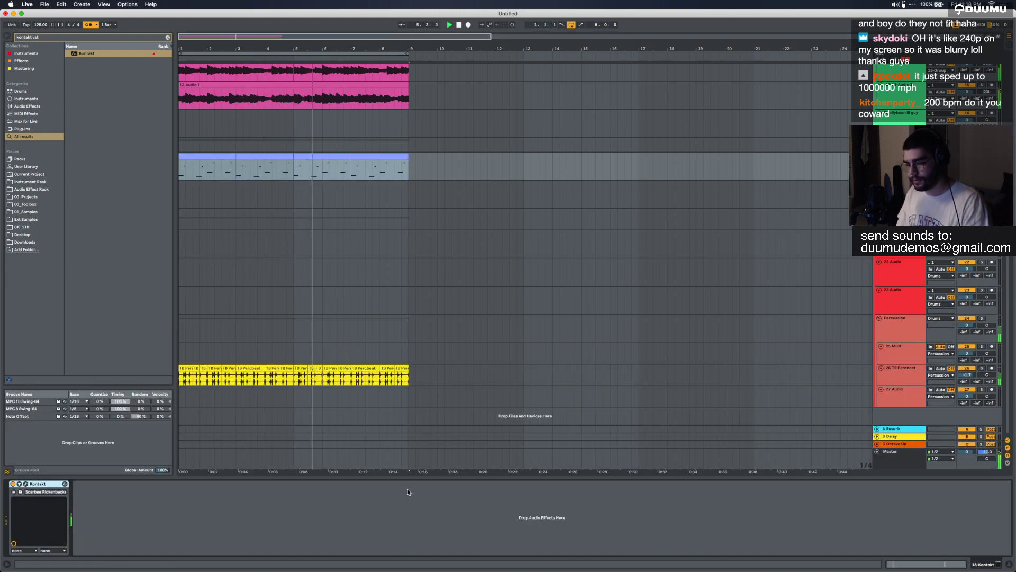
- Load EQ Eight after Kontakt and dip the bass around 124 Hz
left_click(240, 531)
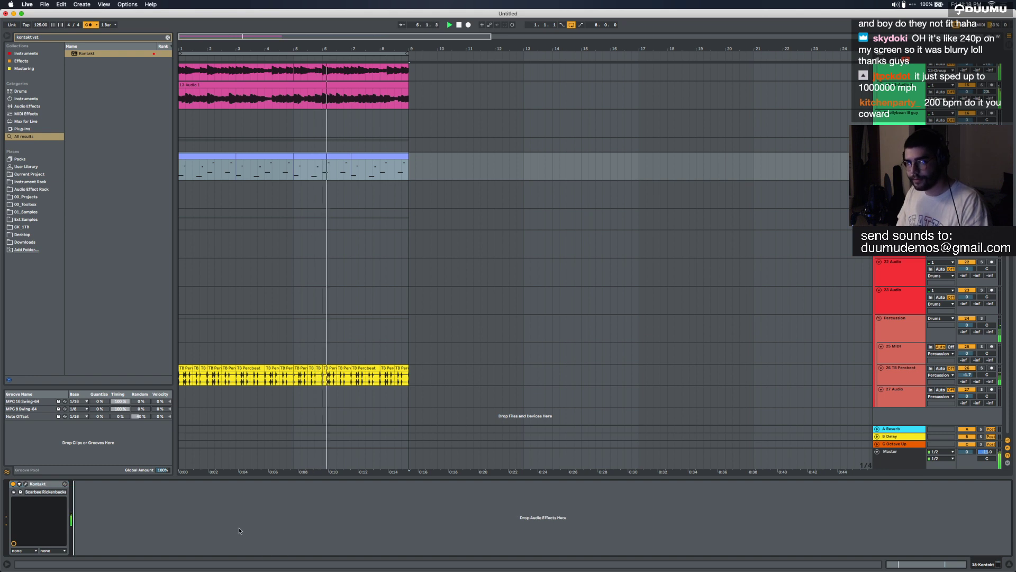
key("super+f")
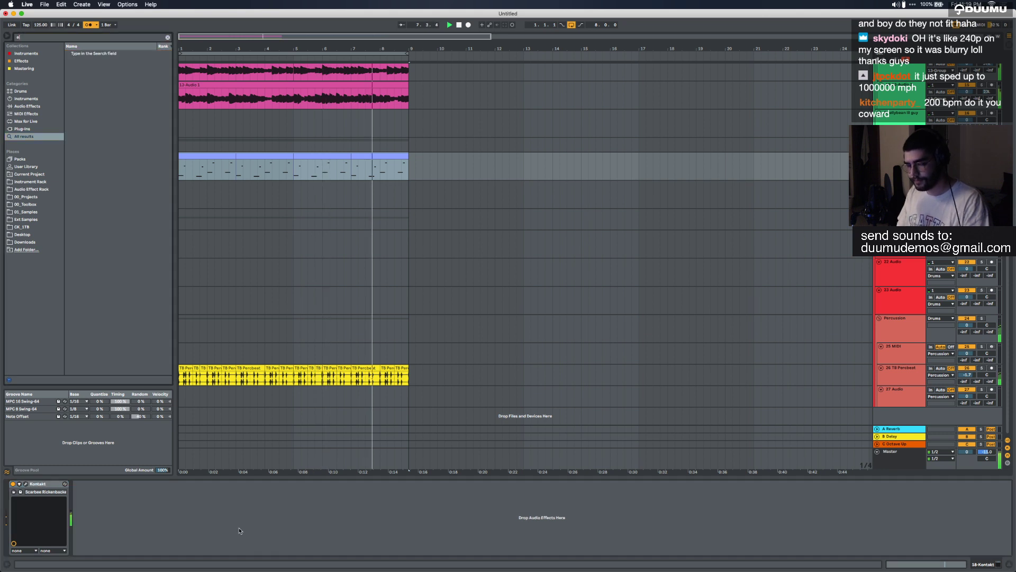
type("eq")
key("Down")
key("Return")
left_click_drag(183, 514, 140, 528)
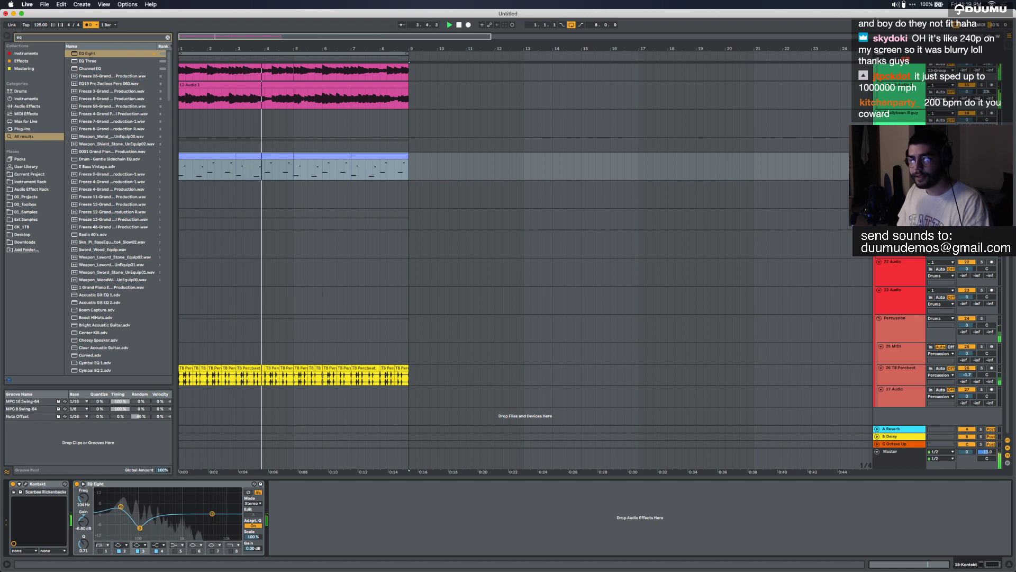
- Lower the master Glue Compressor makeup to 5.08 dB
left_click(249, 459)
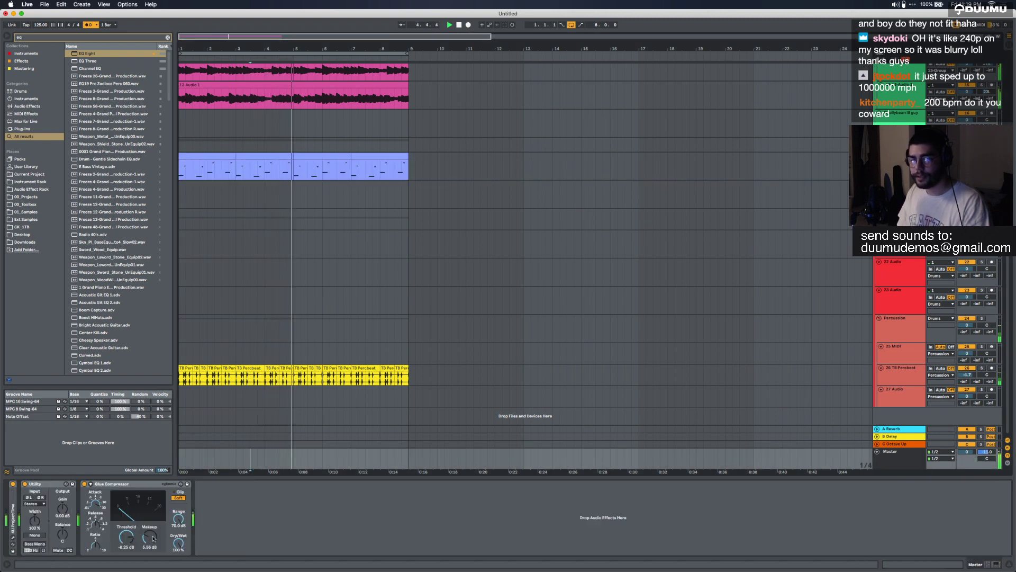
left_click_drag(146, 537, 144, 541)
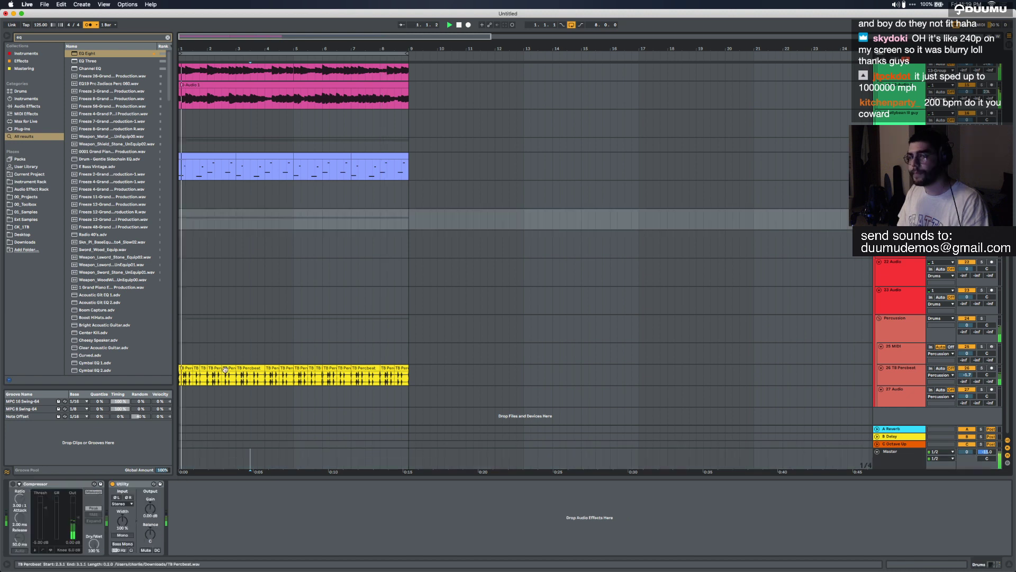
left_click(374, 374)
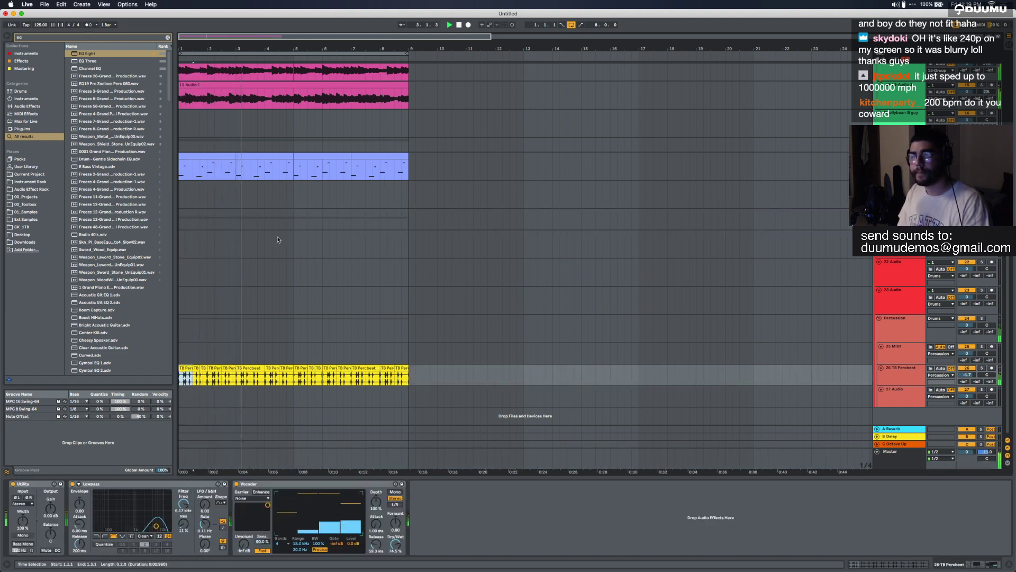
- Deactivate the Kidswaste arp and vocal pad clips
scroll(278, 241, "up", 10)
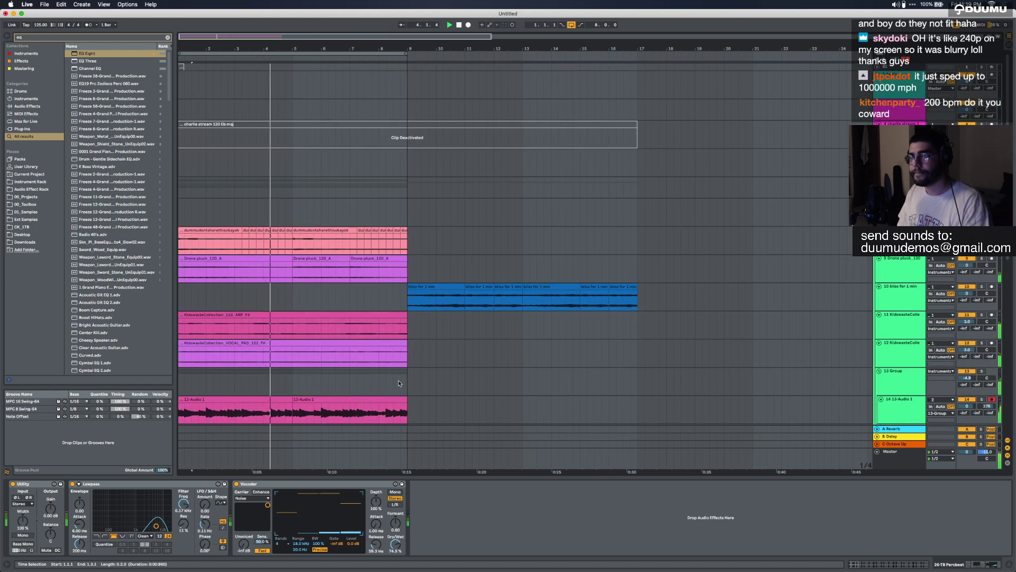
left_click(307, 352)
key("0")
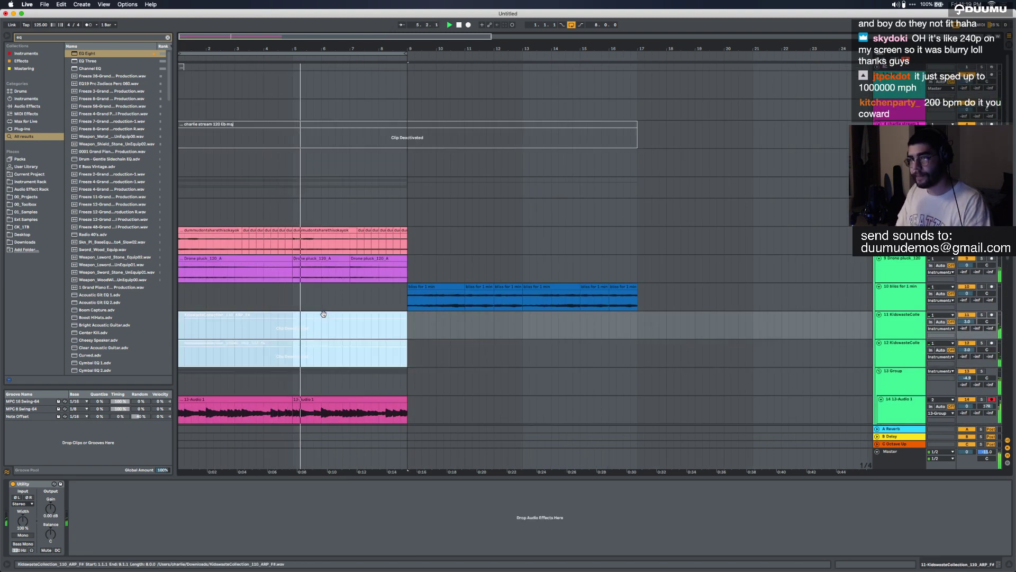
key("z")
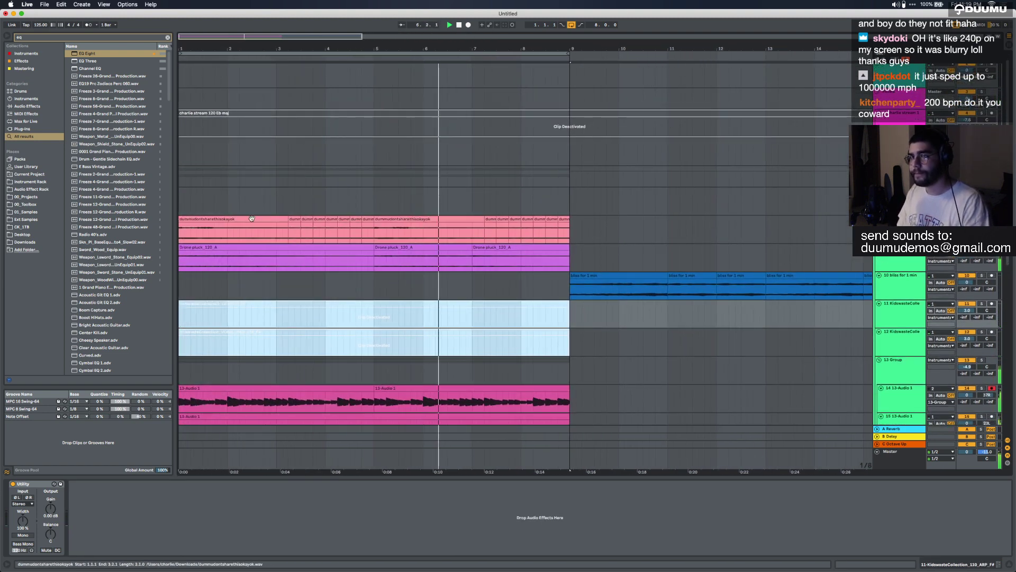
scroll(336, 231, "down", 2)
- Lower the group track volume to -5.6 dB
left_click_drag(966, 315, 966, 319)
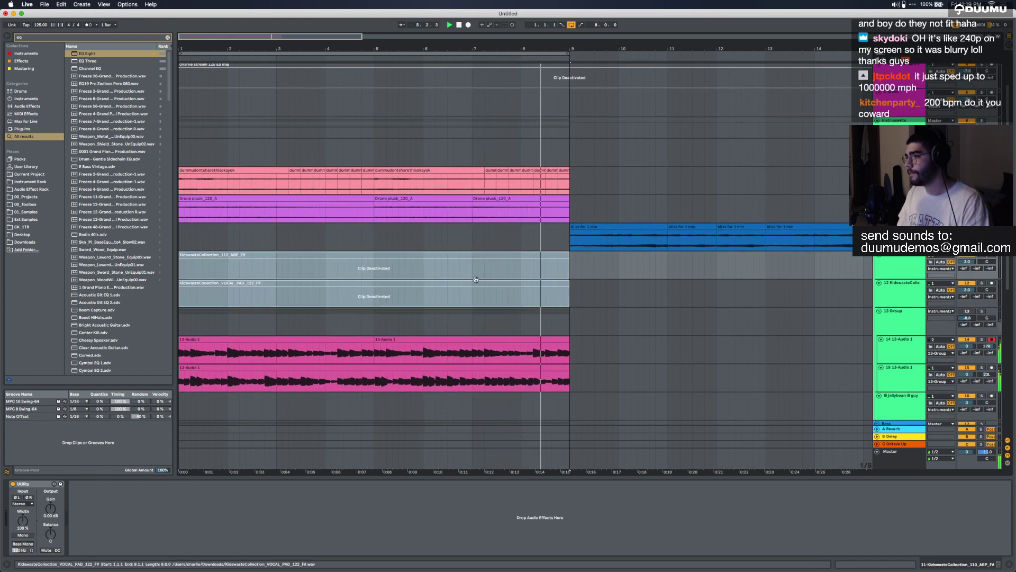
scroll(476, 282, "down", 5)
key("x")
scroll(477, 282, "down", 3)
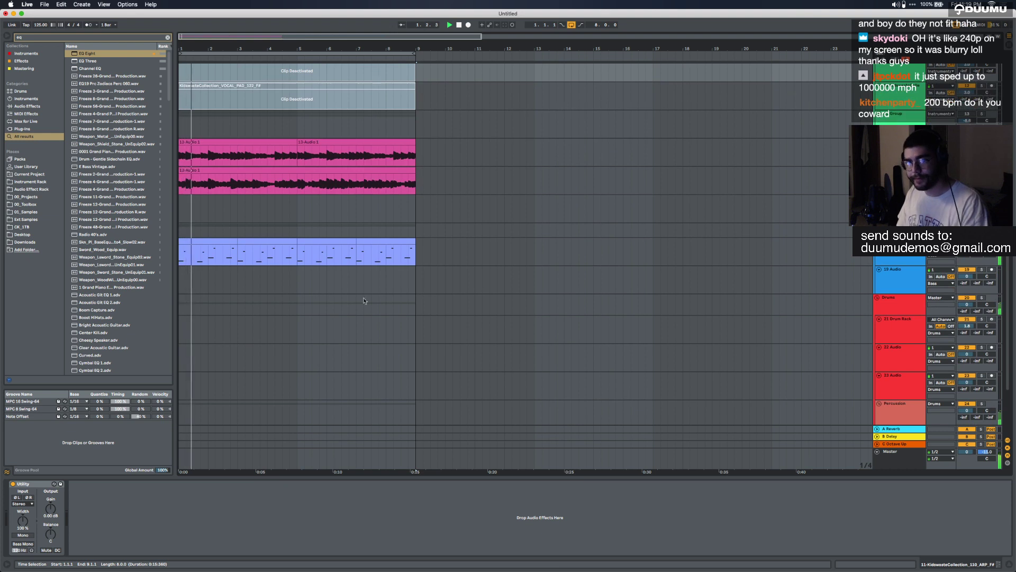
- Stop playback and search the browser for 'kickindie' to select indie kick.wav
key("space")
key("super+f")
type("kick")
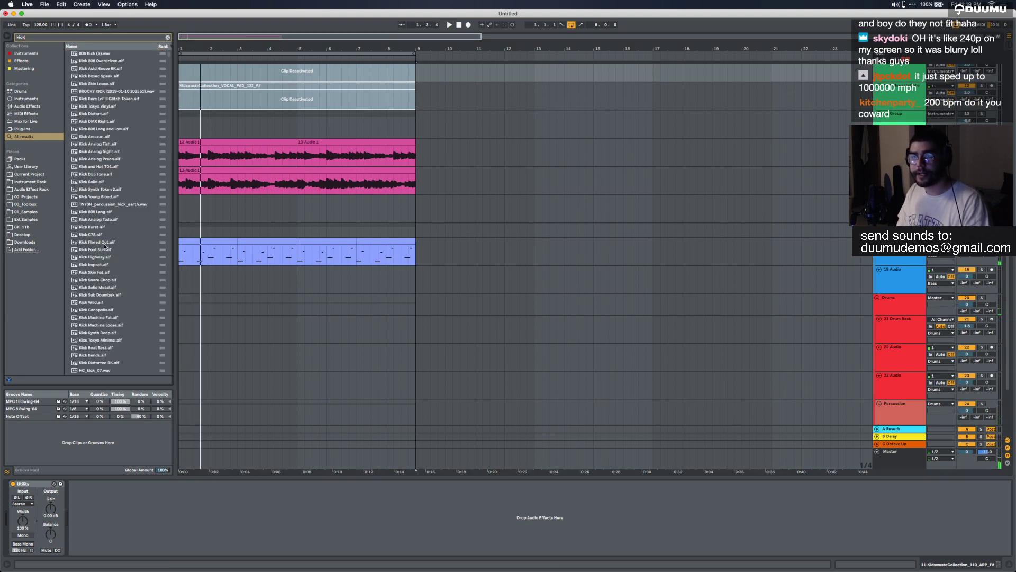
type("indie")
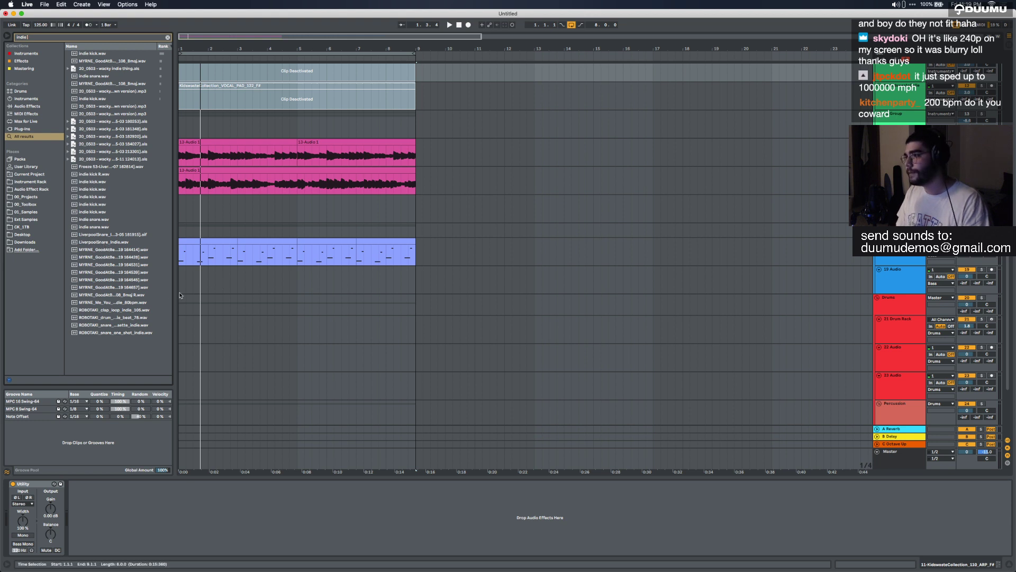
left_click(181, 333)
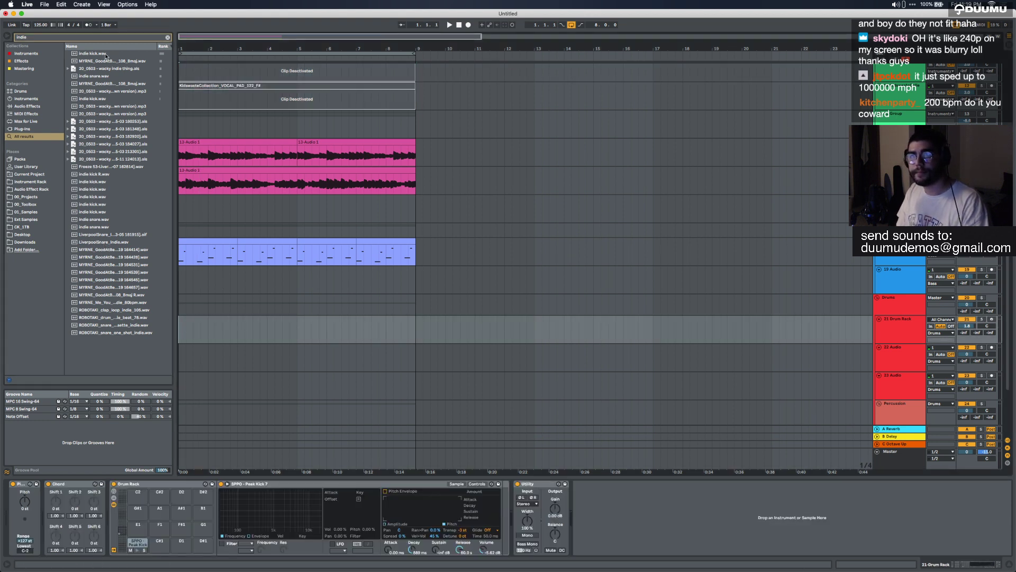
left_click(106, 54)
- Load indie kick.wav onto the C1 pad and create an empty MIDI clip over bars 1–5
left_click_drag(136, 546, 136, 545)
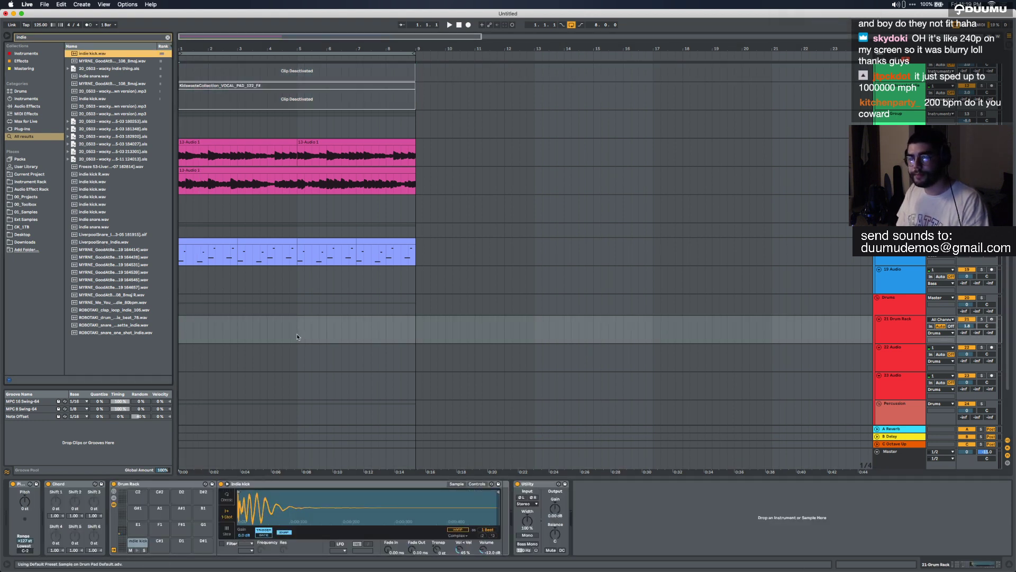
left_click(296, 334, "shift")
key("super+shift+m")
- Program a kick on every beat and duplicate the clip through bar 9
double_click(128, 406)
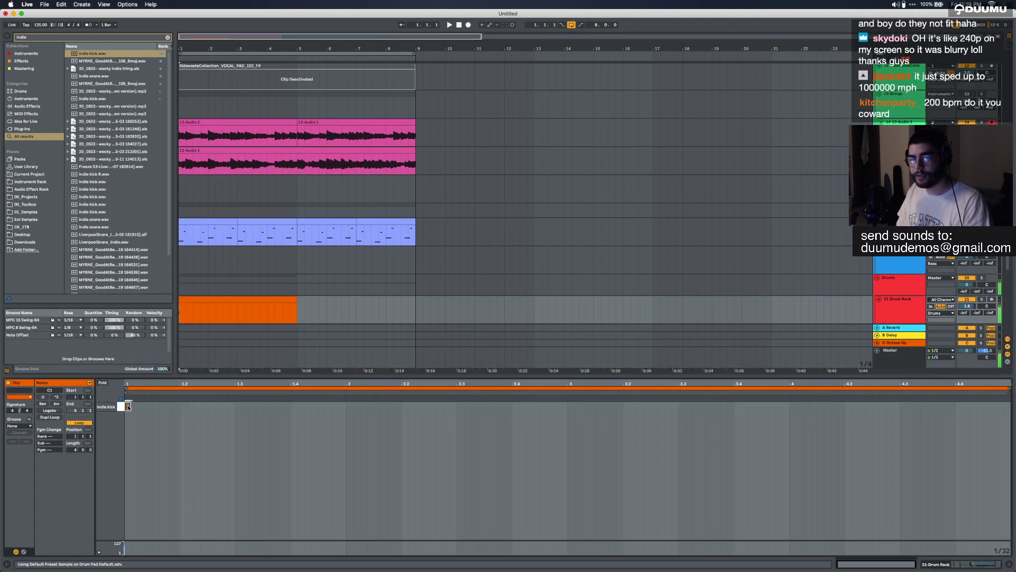
key("super+d")
key("super+d")
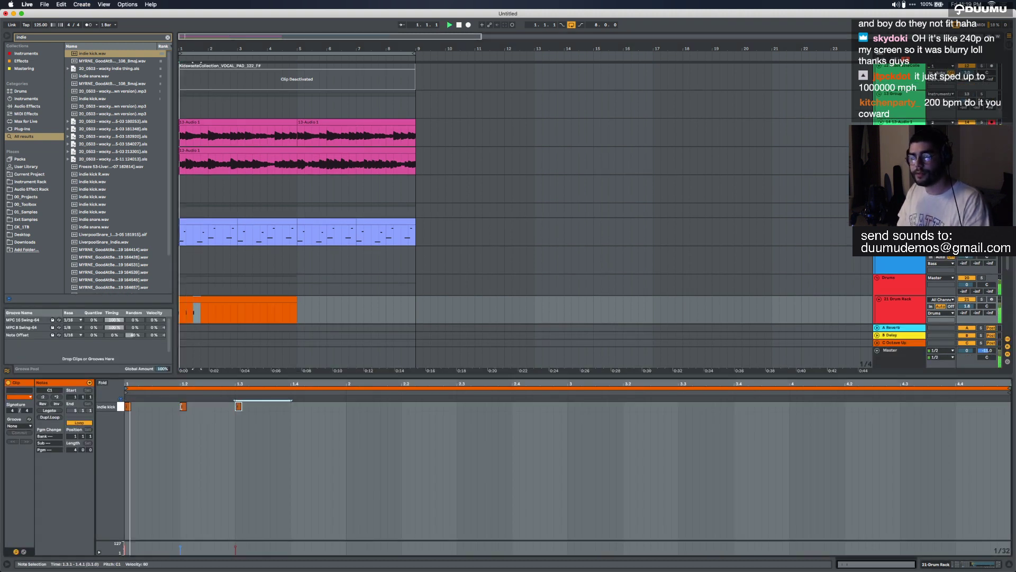
key("space")
key("super+d")
key("super+d")
key("super+d")
key("super+d")
key("super+d")
key("super+d")
key("super+d")
key("super+d")
key("super+d")
key("super+d")
key("super+d")
key("super+d")
key("super+d")
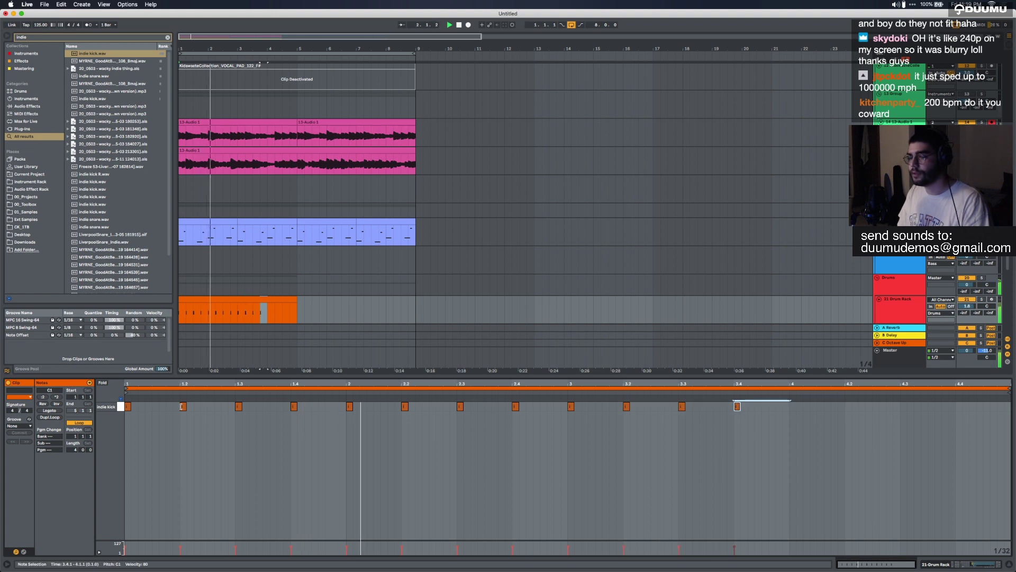
left_click(199, 307)
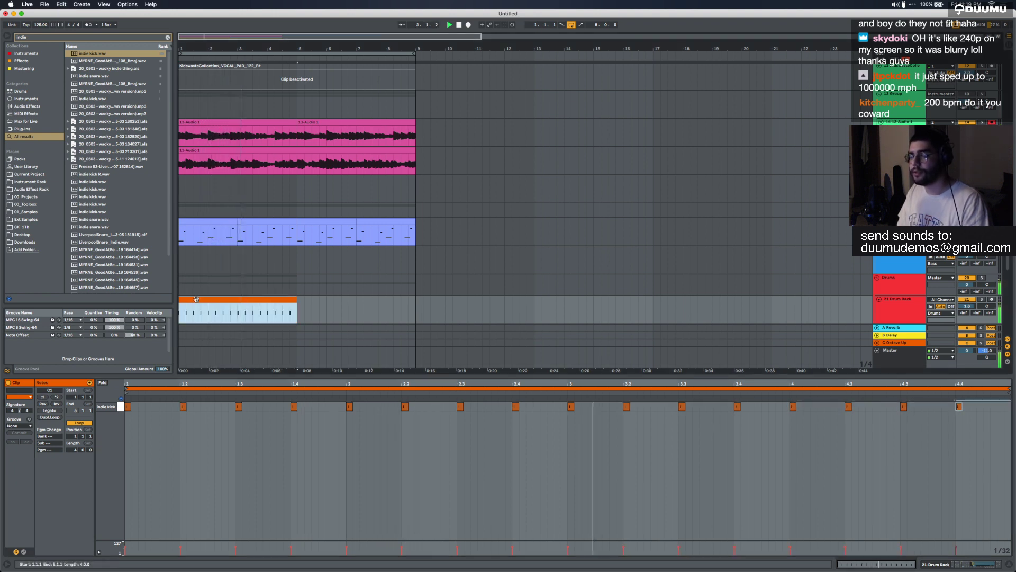
key("super+d")
left_click(930, 564)
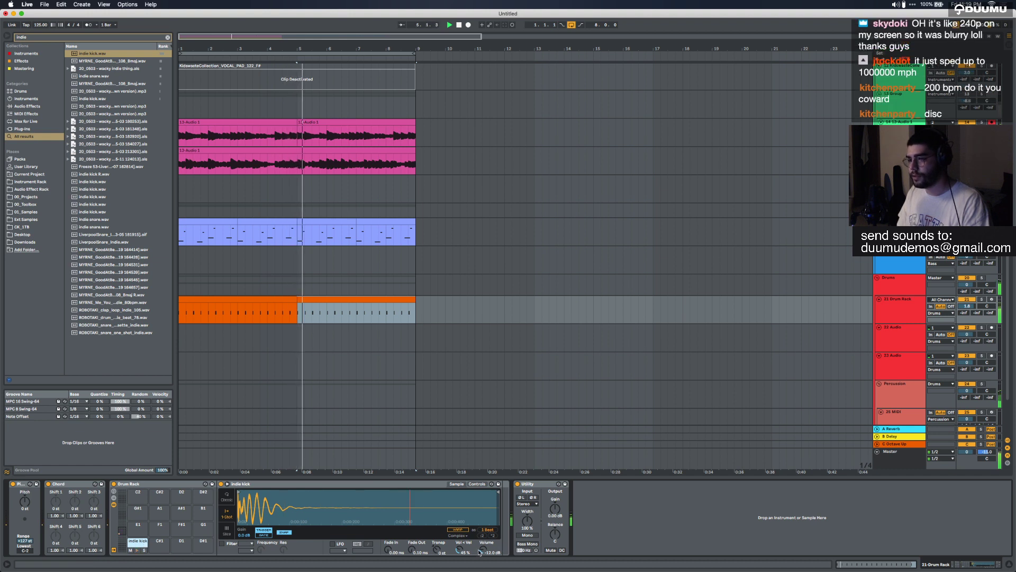
- Raise the kick sample volume to -6 dB and add 30% filter resonance
left_click_drag(482, 548, 480, 540)
scroll(370, 370, "down", 3)
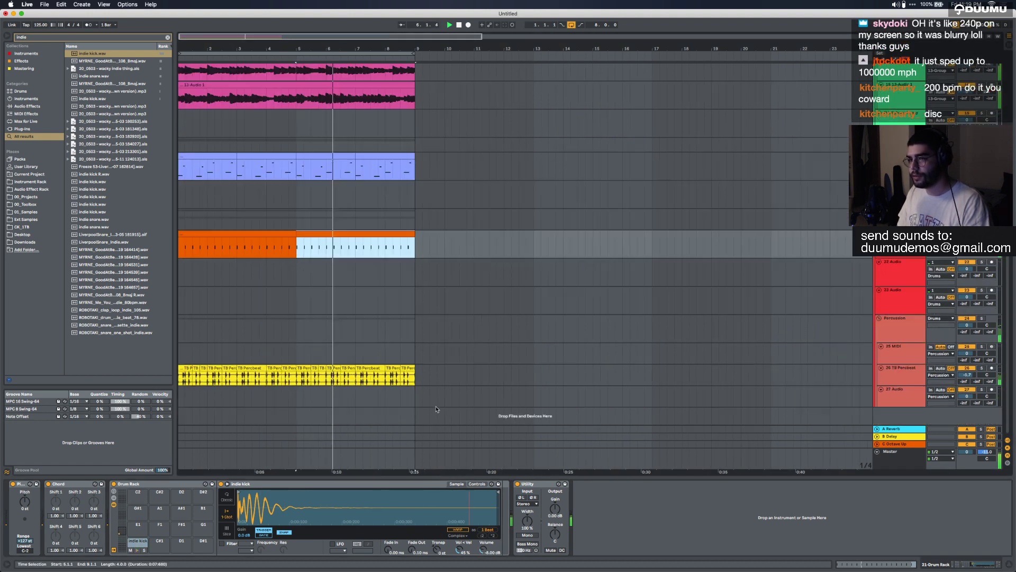
left_click_drag(413, 374, 111, 376)
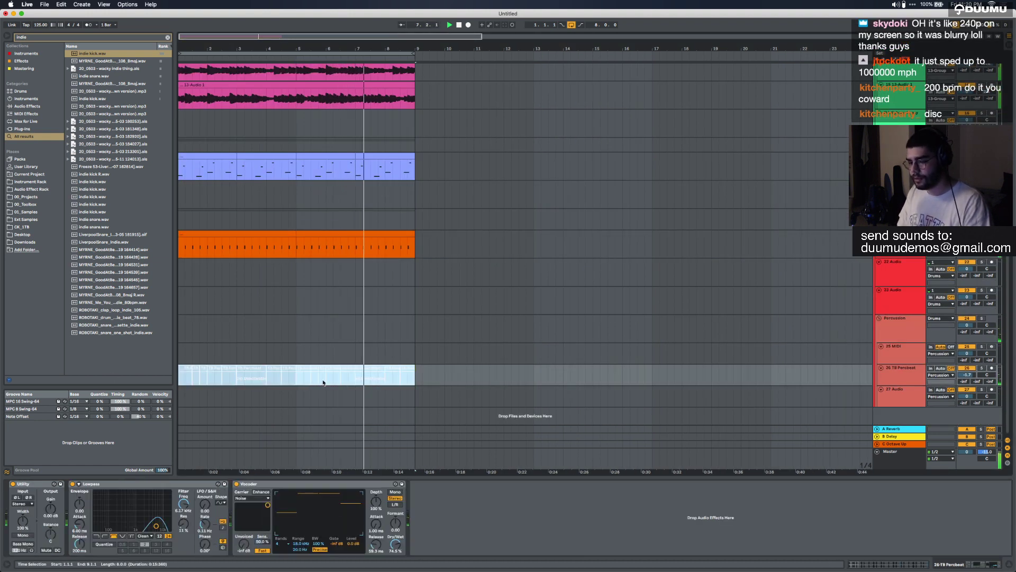
left_click(201, 239)
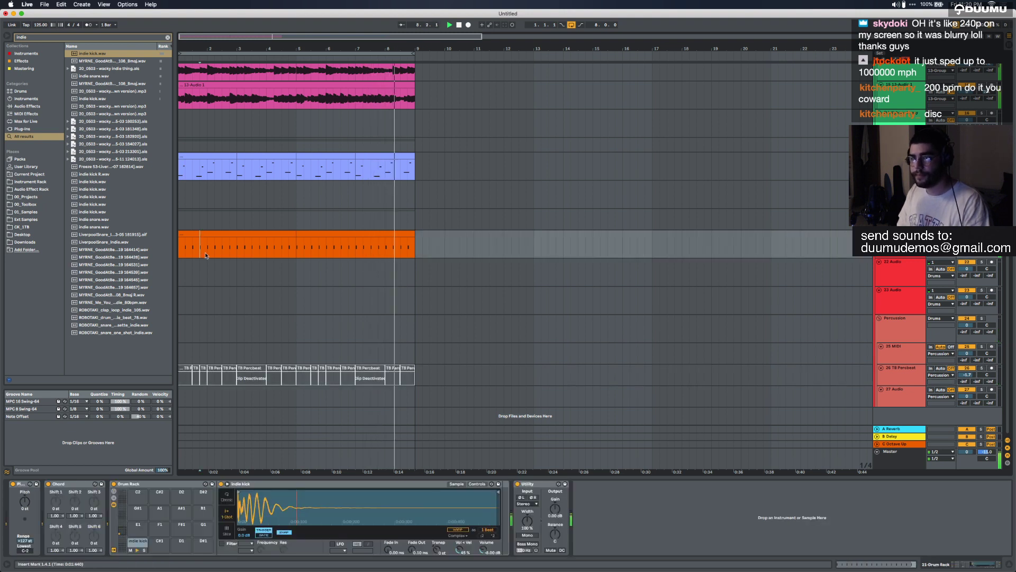
left_click(477, 484)
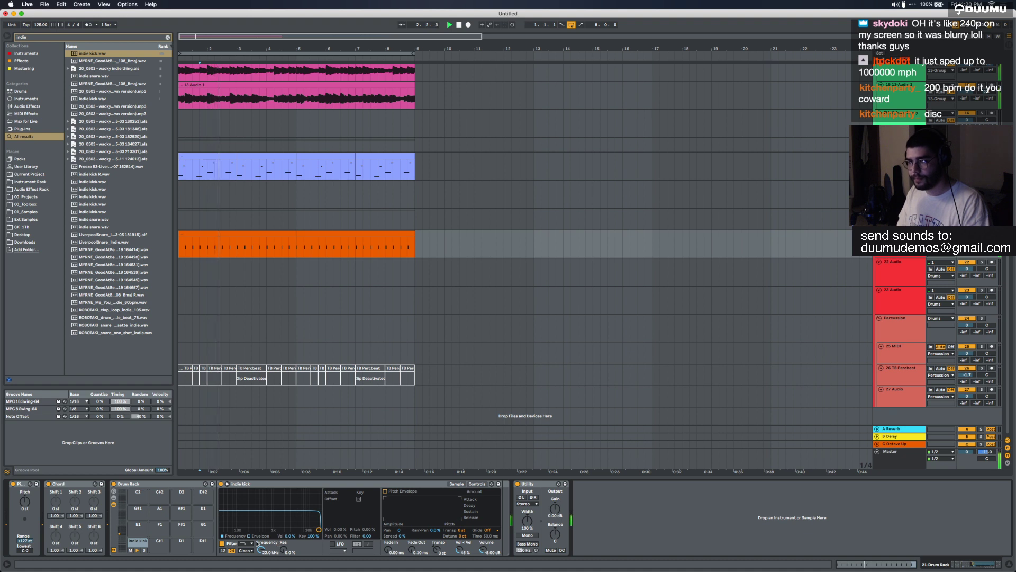
left_click_drag(283, 549, 319, 528)
- Load EQ Eight after the kick and dip band 3 around 400 Hz by -2.11 dB
type("eq")
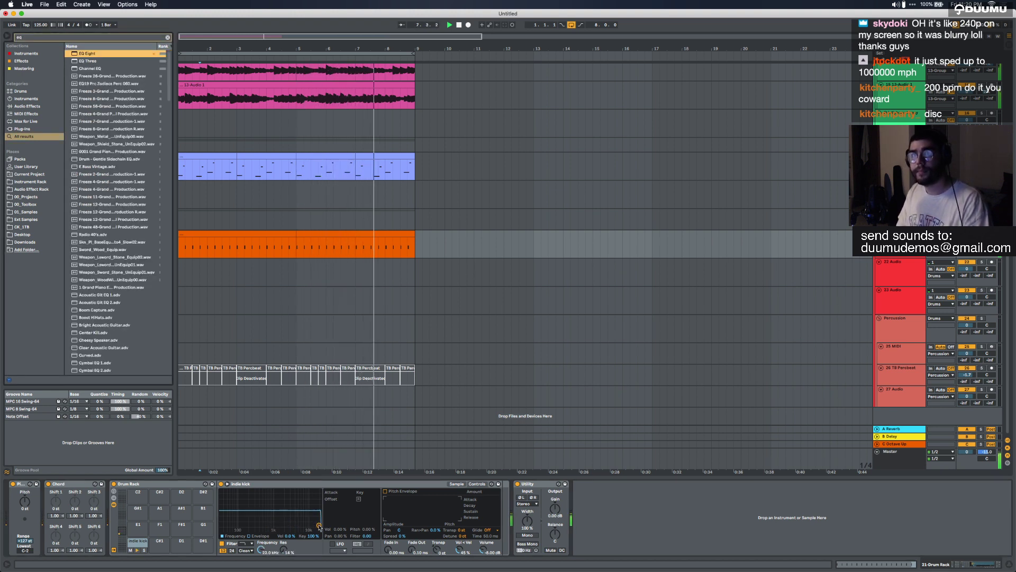
key("Return")
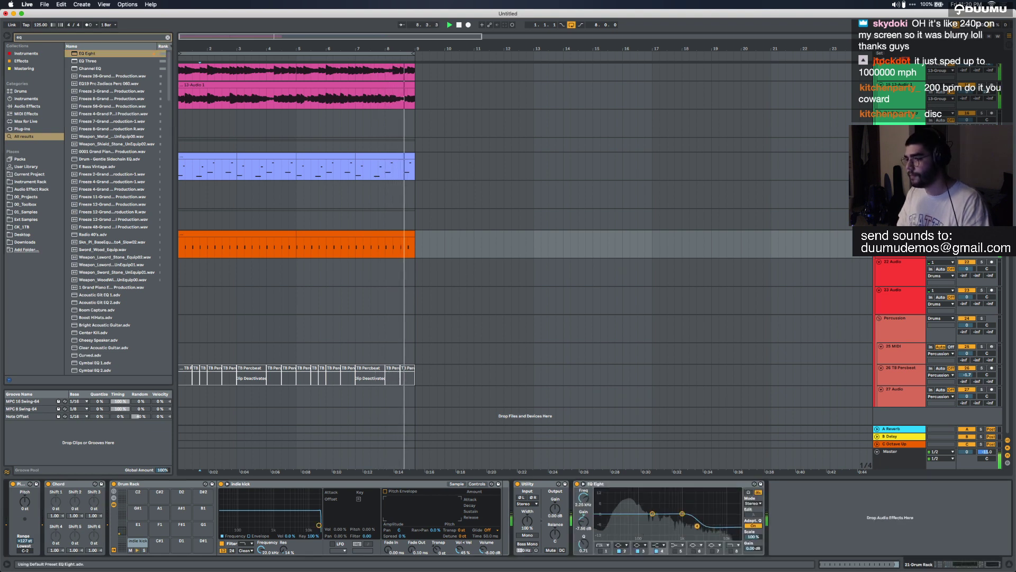
left_click_drag(709, 516, 665, 517)
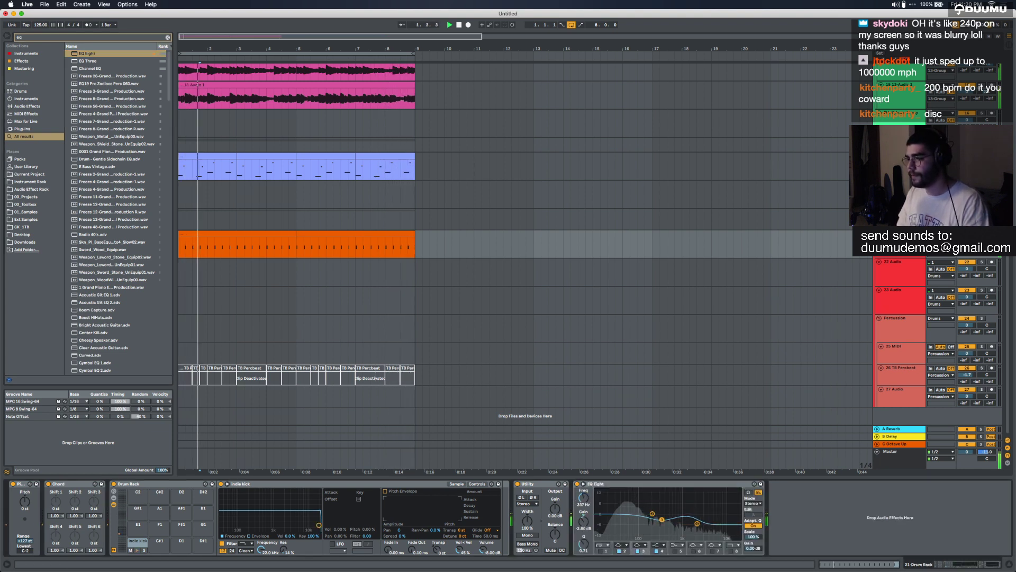
scroll(330, 297, "up", 3)
scroll(329, 296, "up", 1)
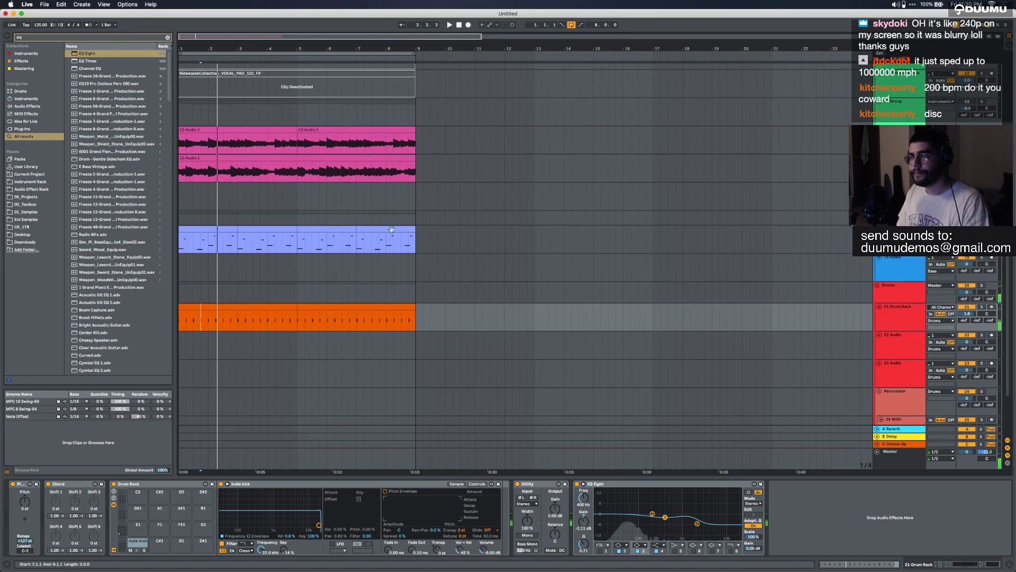
left_click_drag(329, 241, 394, 231)
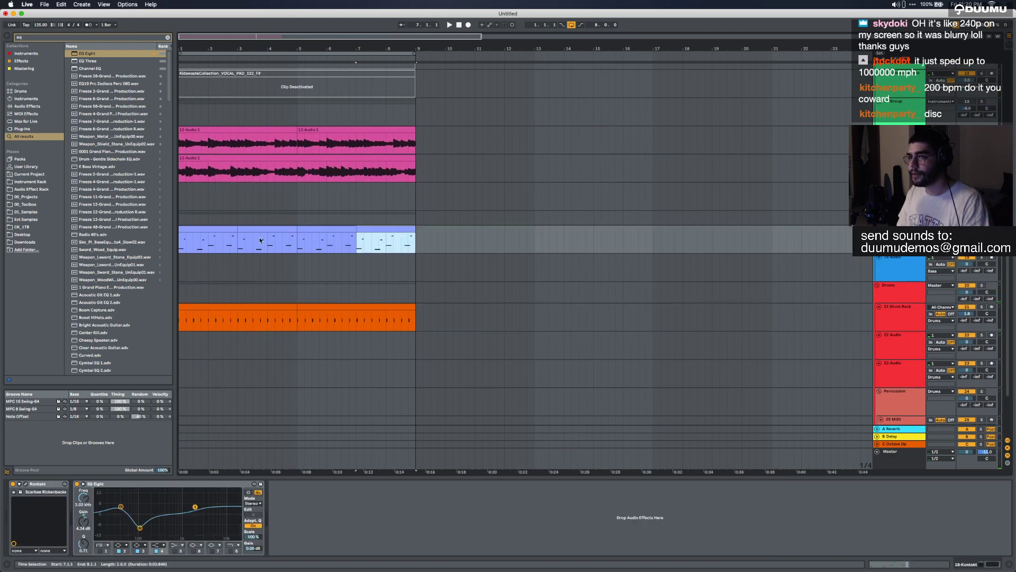
- Cut bars 3–9 from the bass clip and delete the notes after beat 1.3
left_click(242, 228, "shift")
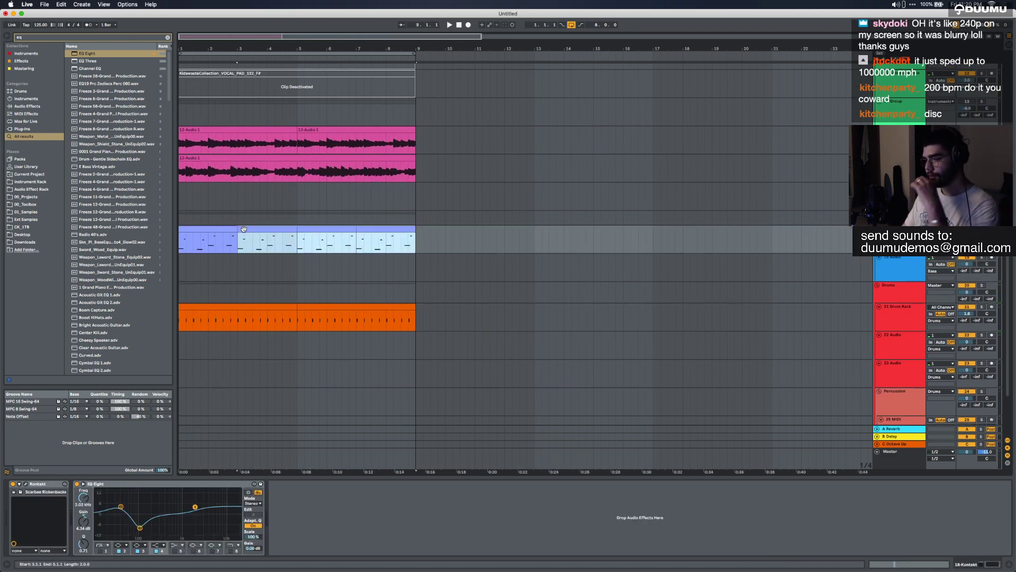
key("Delete")
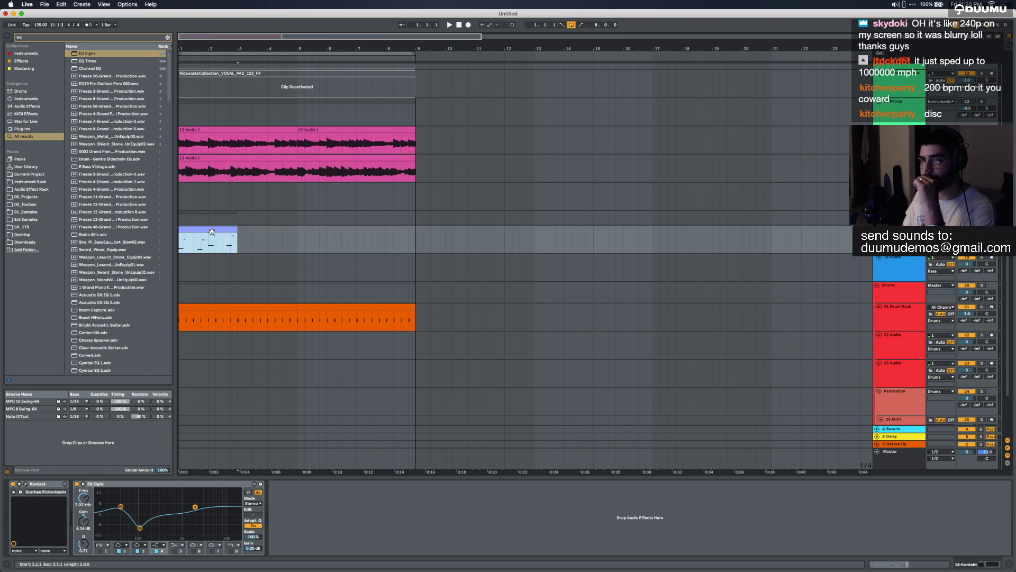
double_click(233, 235)
key("minus")
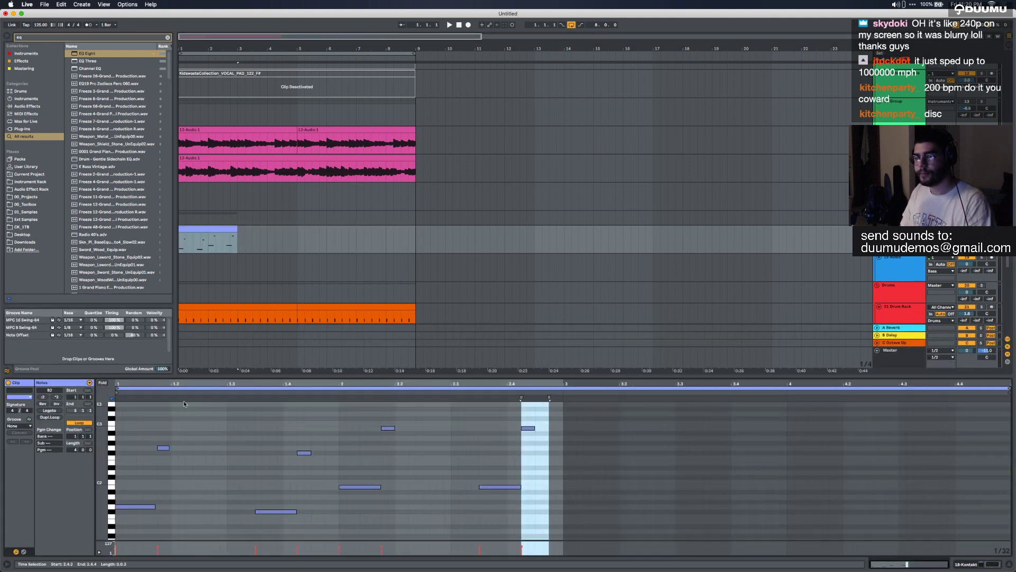
left_click_drag(230, 416, 551, 524)
key("Delete")
- Shorten the opening G1 note, duplicate it, and raise the song tempo to 133
left_click(177, 457)
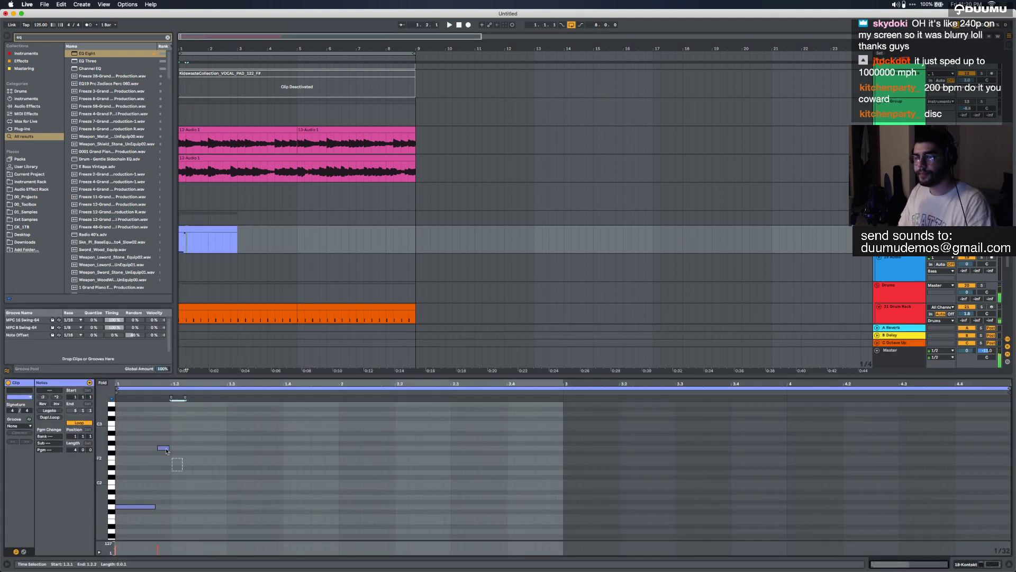
left_click_drag(154, 506, 148, 516)
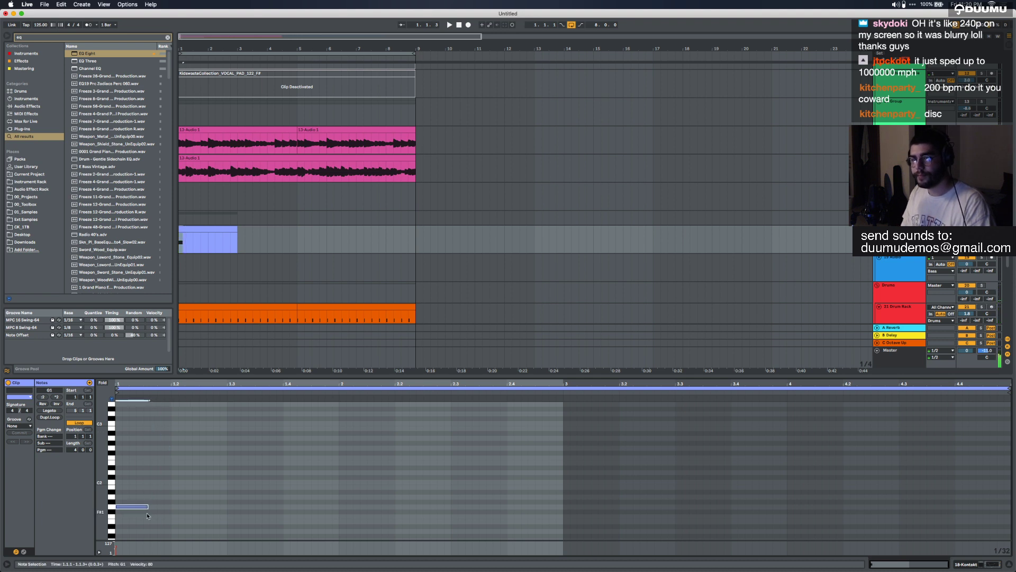
key("ctrl+d")
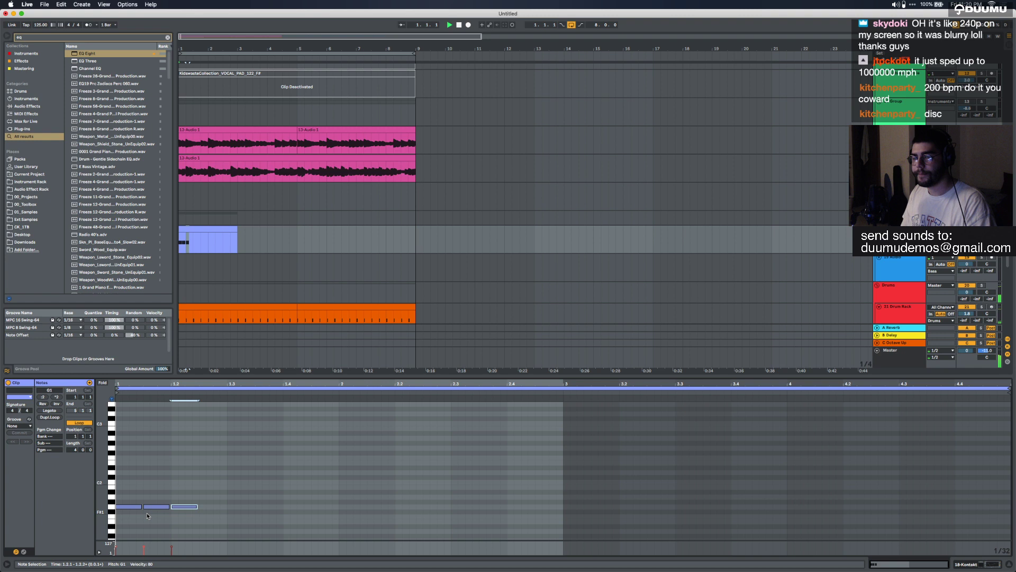
key("space")
left_click_drag(41, 25, 41, 25)
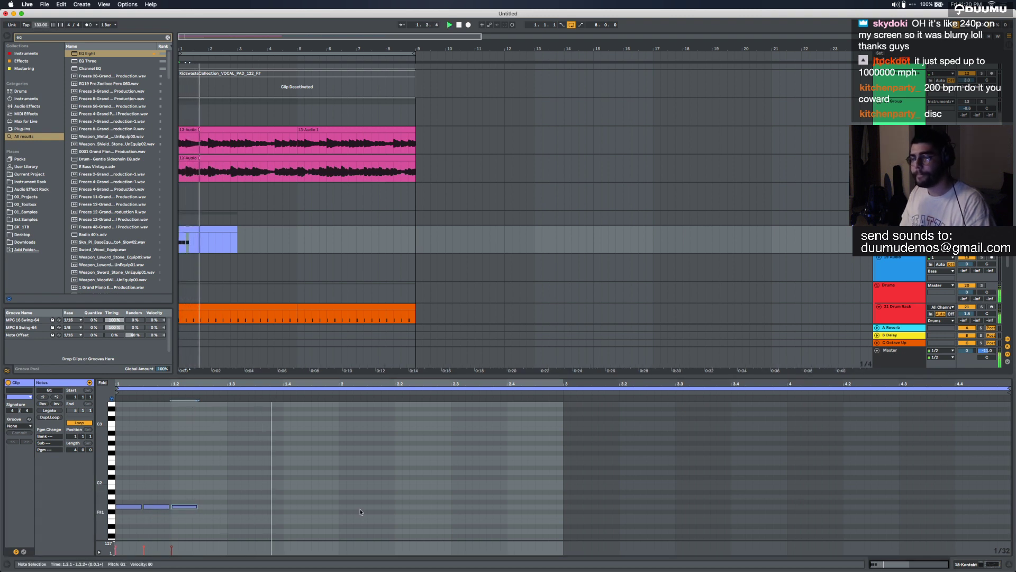
key("space")
- Paste the three G1 notes at bar 2, moving the first pasted note to 1.4.4
left_click_drag(129, 486, 360, 522)
left_click(339, 500)
key("super+v")
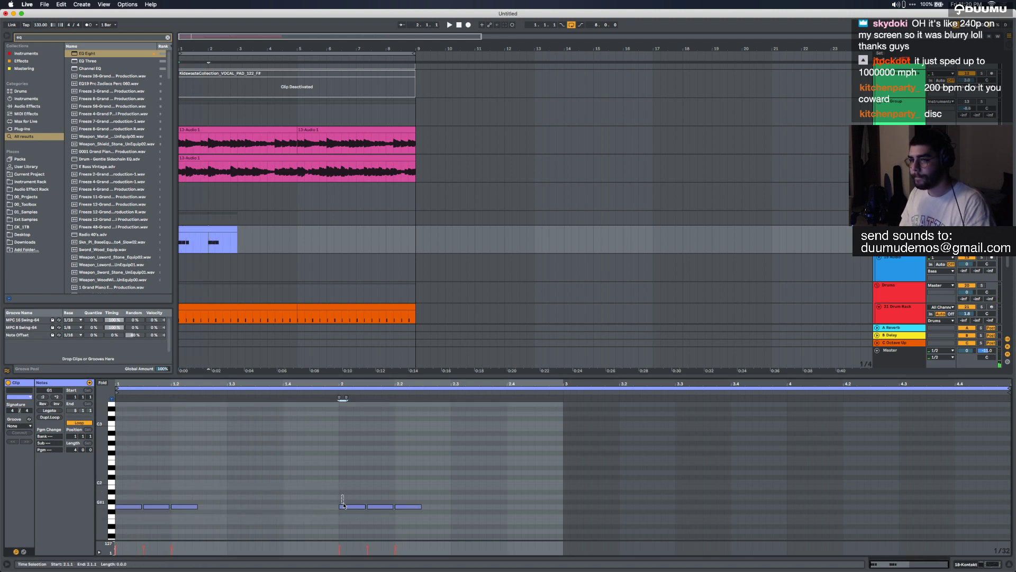
left_click_drag(343, 506, 330, 505)
key("space")
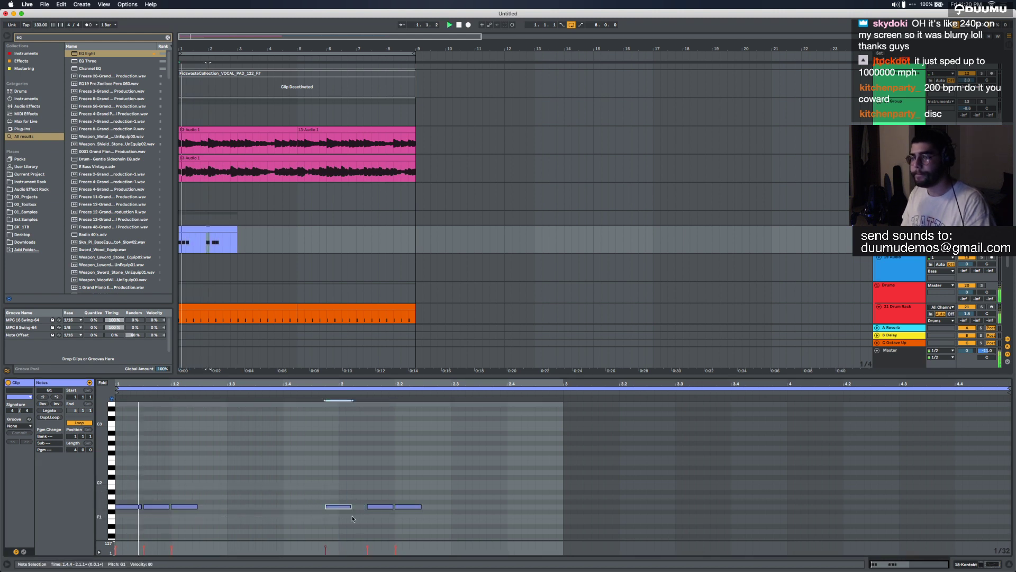
key("space")
key("Left")
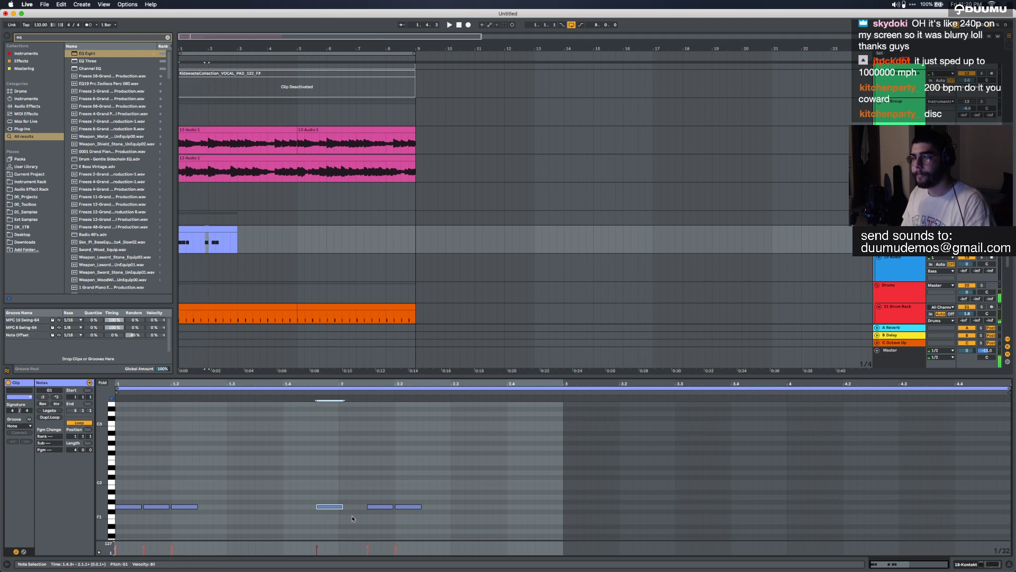
key("Right")
key("space")
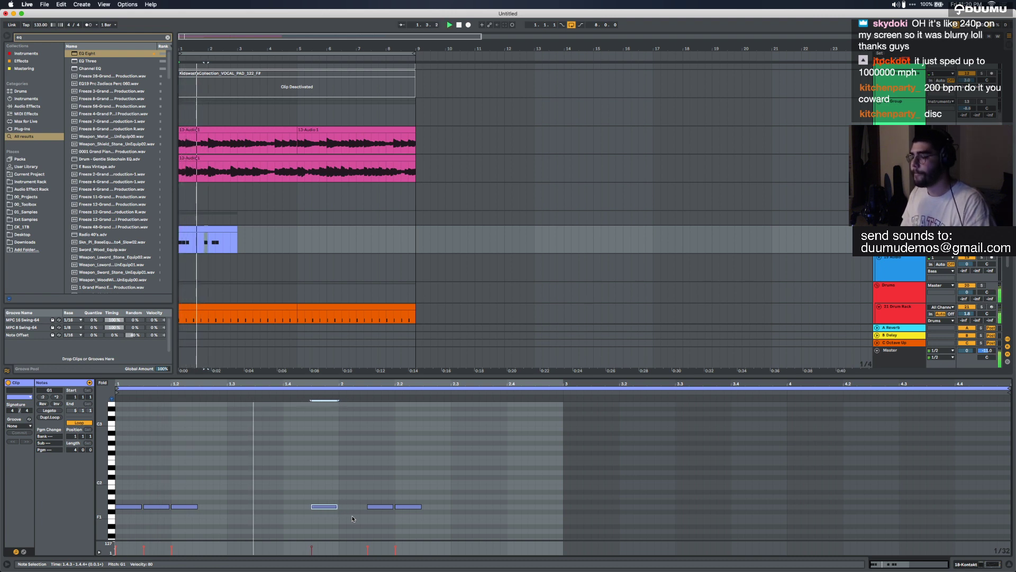
key("space")
- Duplicate the blue MIDI clip to fill bars 3–5
left_click(212, 226)
key("ctrl+d")
scroll(672, 280, "up", 10)
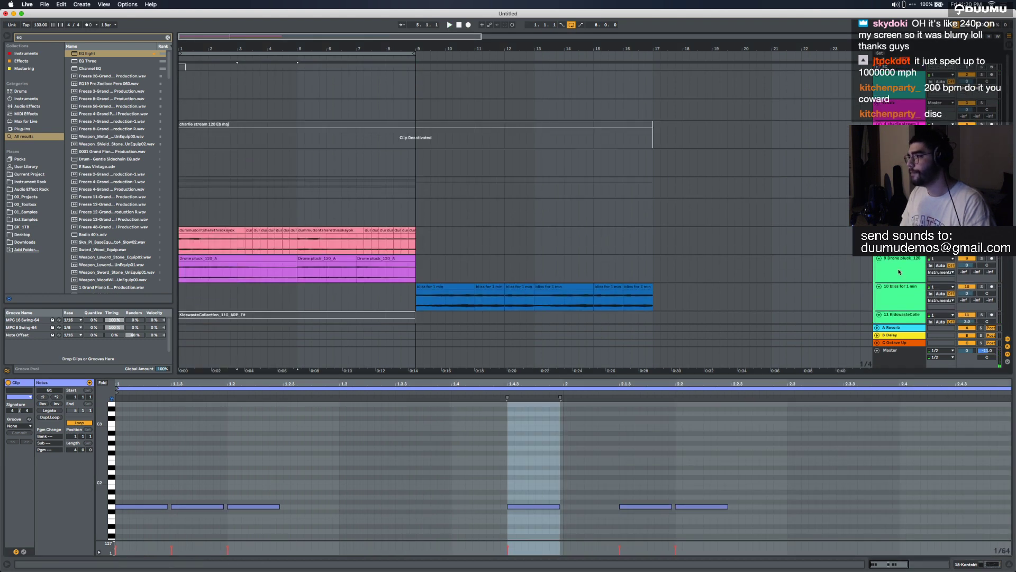
- Show 00_Projects in the browser and remove the 'eq' search so all project folders appear
left_click(899, 271)
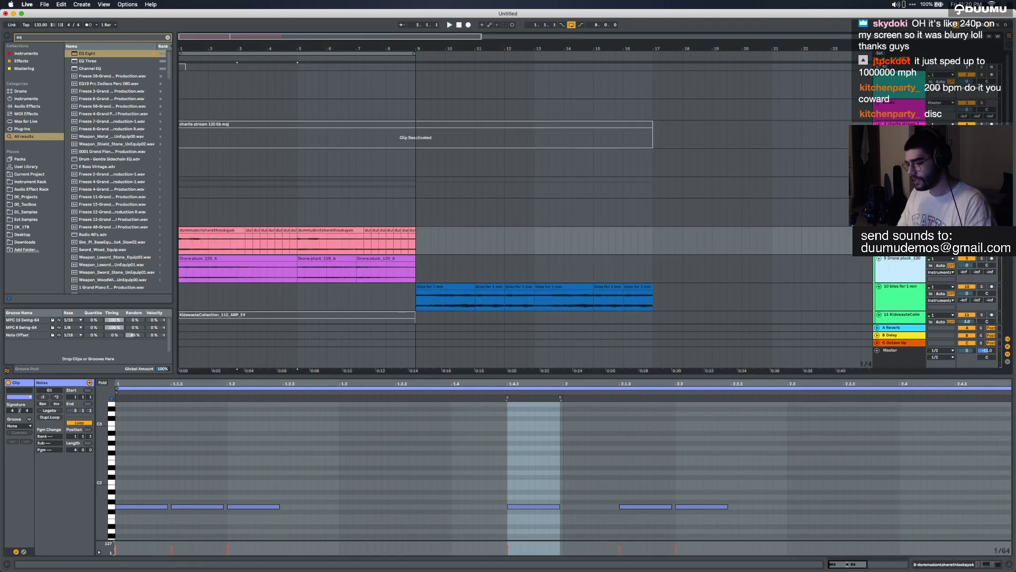
scroll(201, 263, "down", 10)
left_click(202, 262)
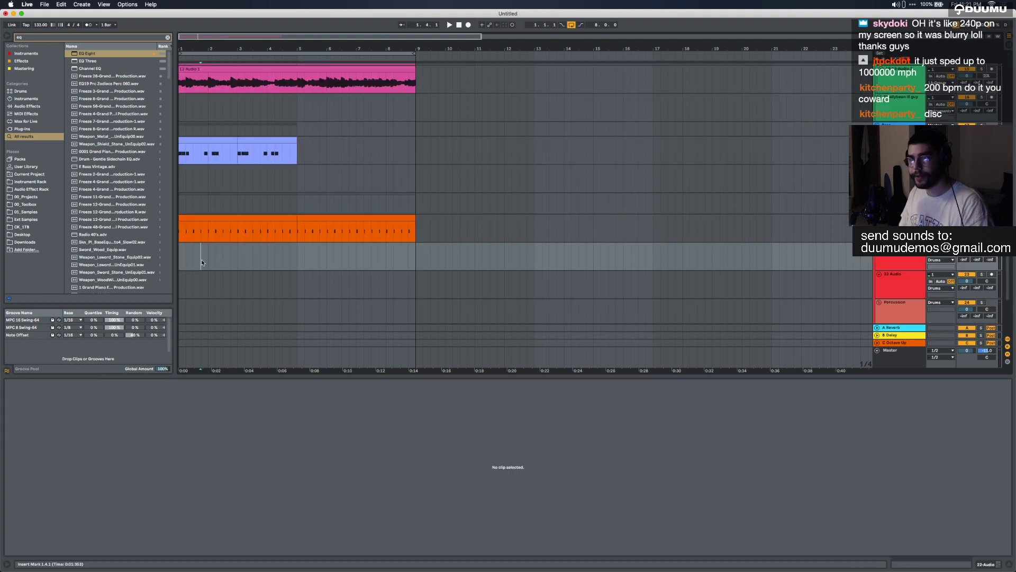
left_click(32, 197)
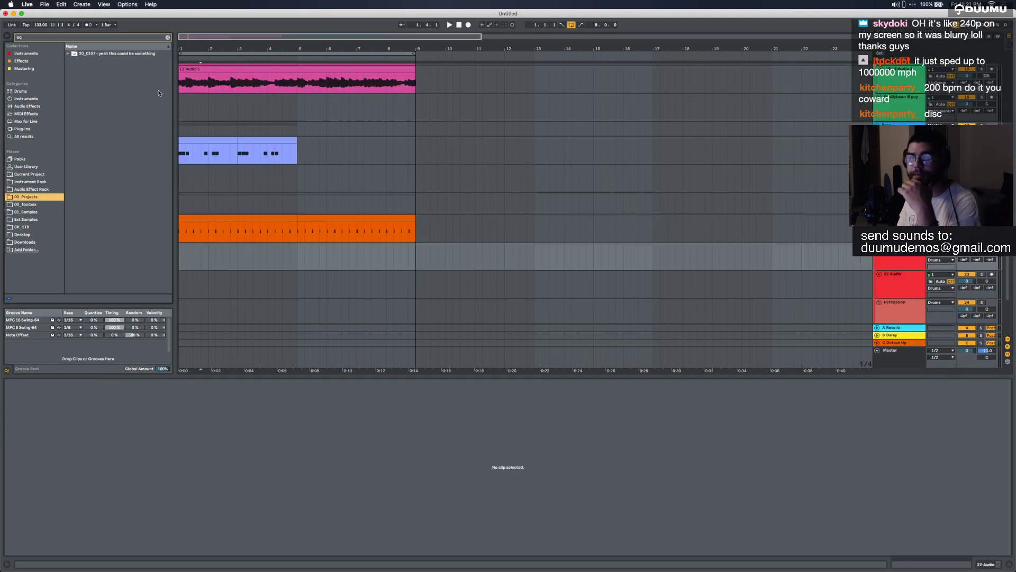
left_click(167, 37)
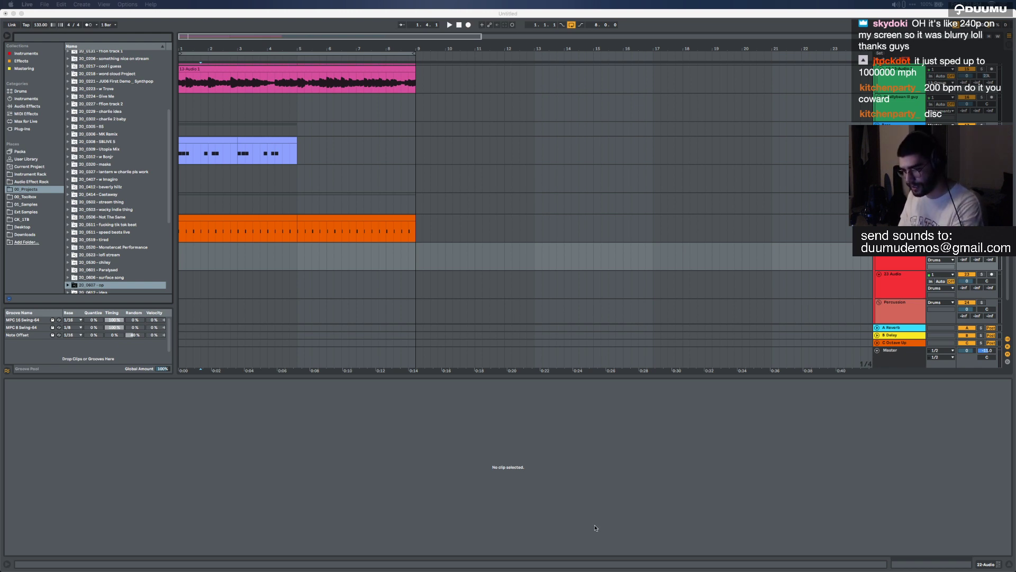
key("super+Tab")
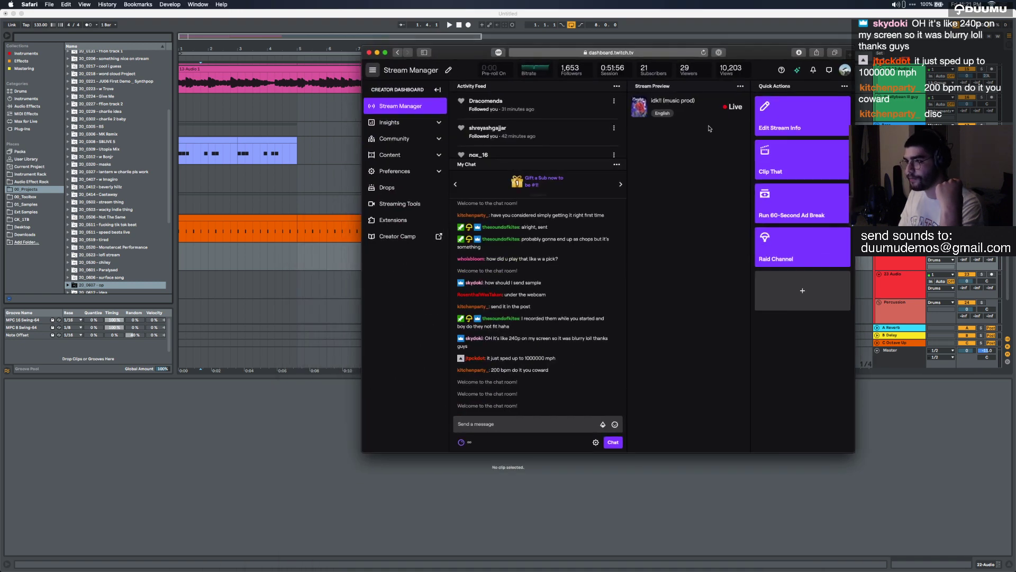
scroll(493, 339, "up", 1)
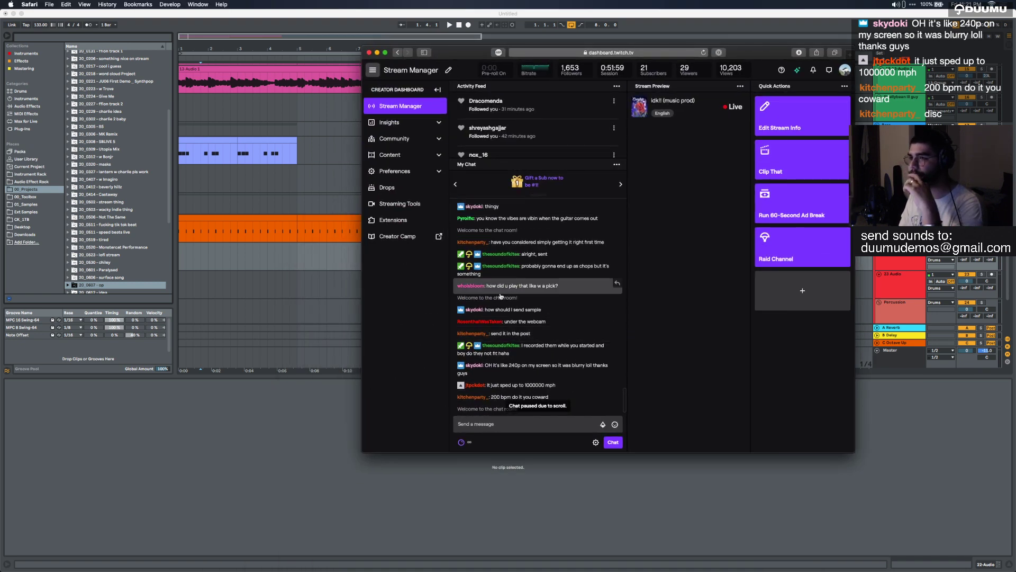
key("super+m")
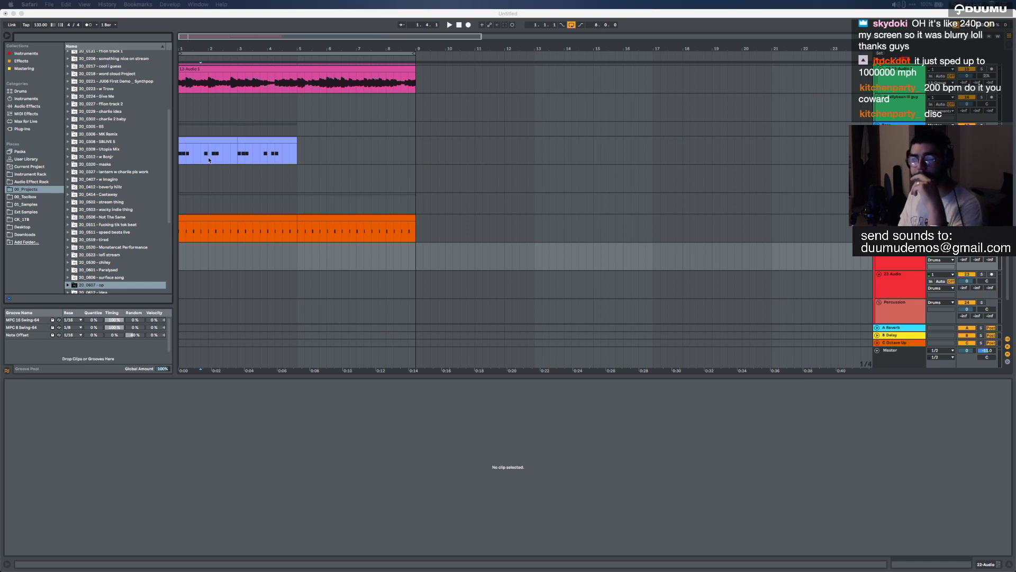
- Expand Jaron Drum Samples > SAMPLES > 02 SNARES in the samples location
left_click(31, 199)
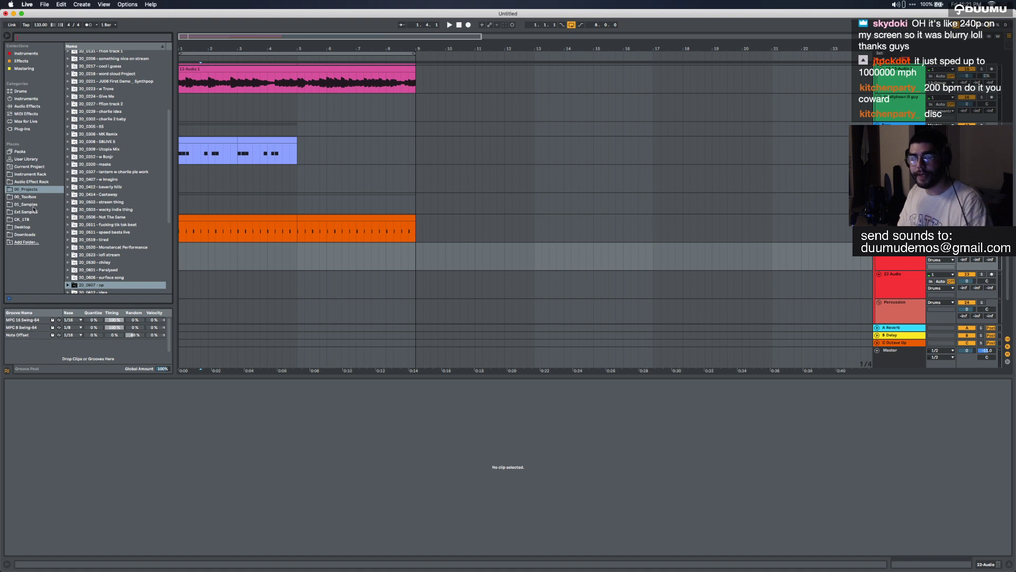
left_click(31, 204)
left_click(69, 144)
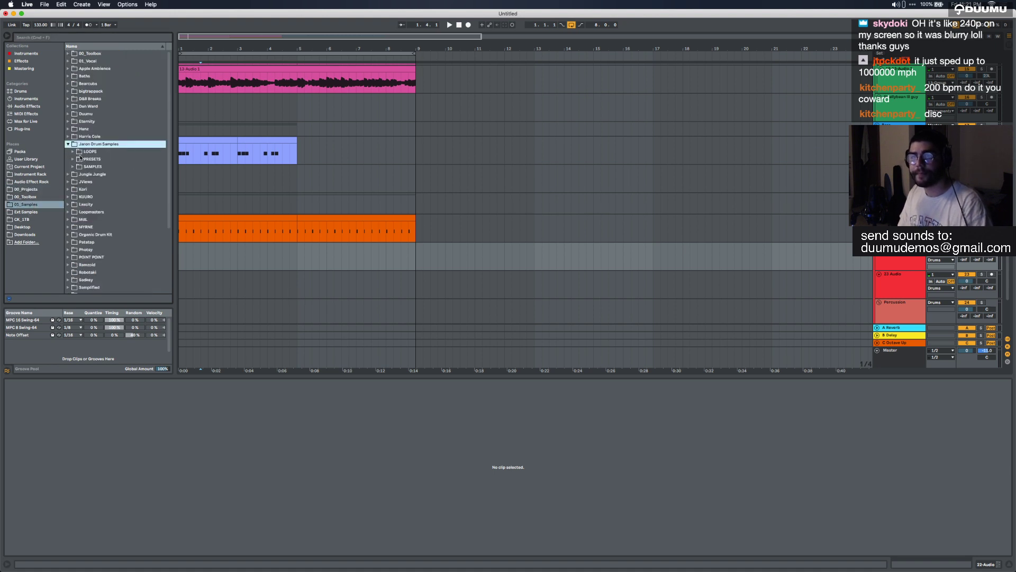
left_click(73, 166)
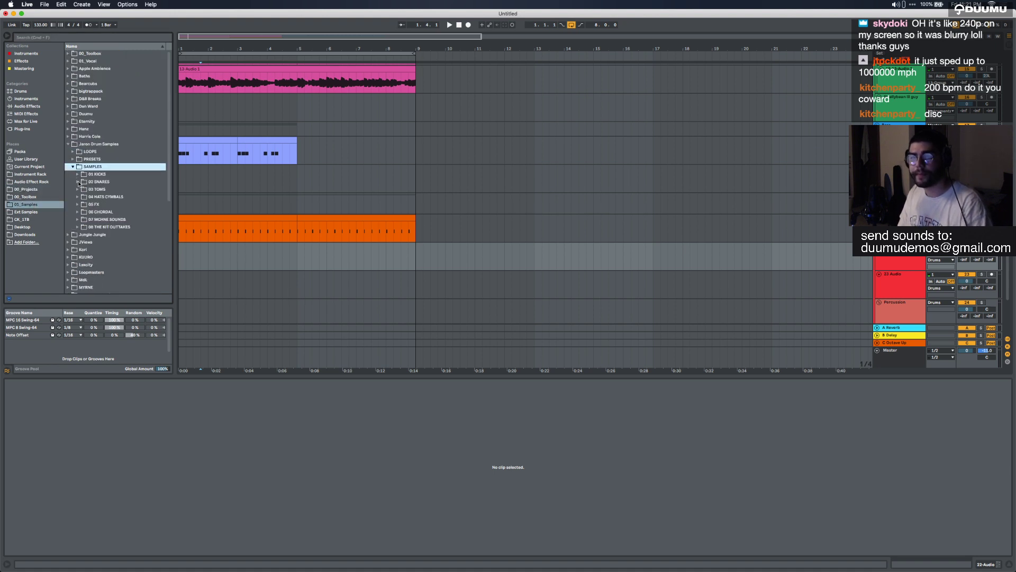
left_click(79, 182)
- Audition each snare sample in turn, ending back on SNURE HI.wav
key("Down")
key("Down")
key("Down")
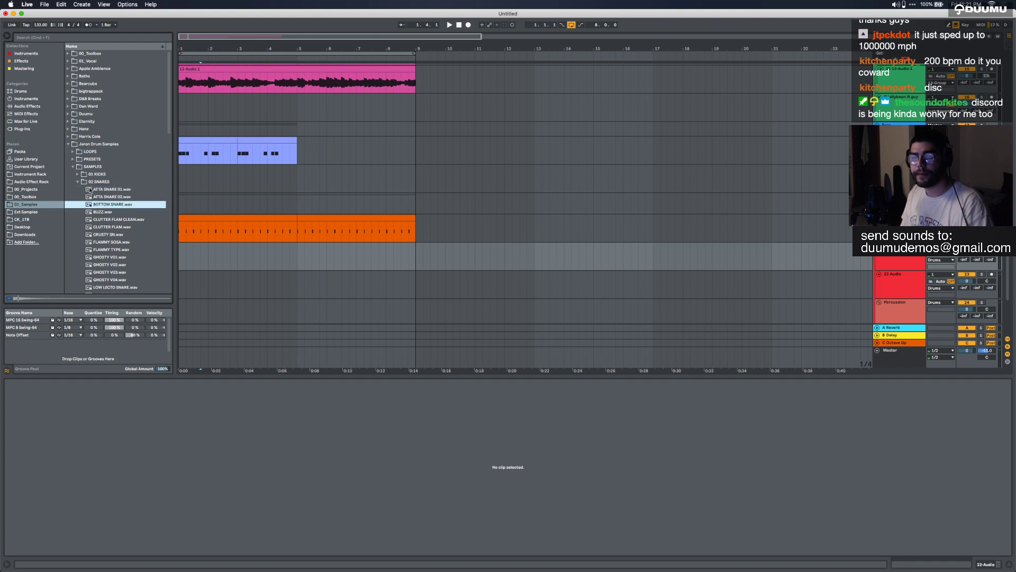
key("Down")
key("Down")
key("Down")
key("Down")
key("Down")
key("Down")
key("Down")
key("Down")
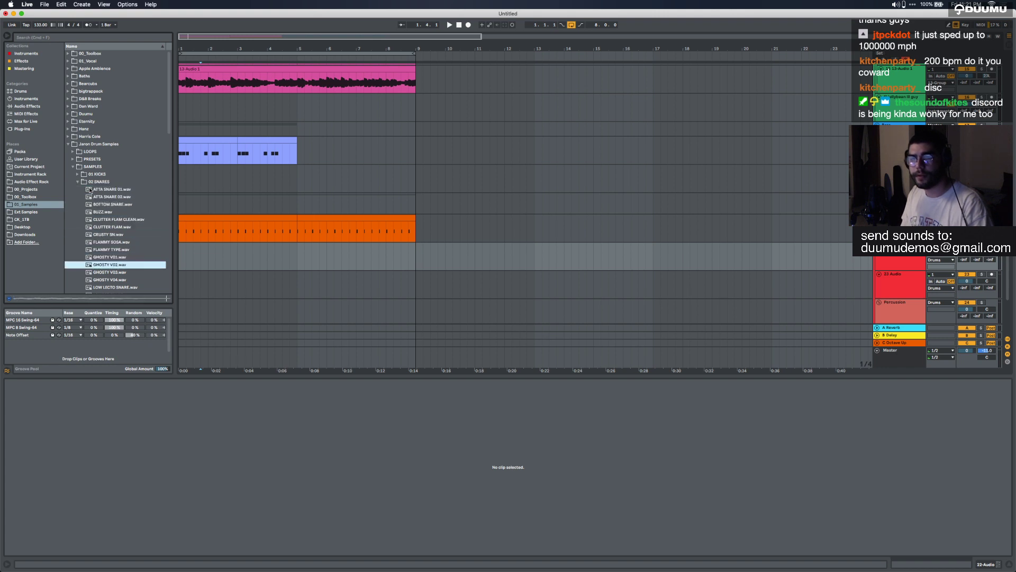
key("Down")
key("Down")
key("Down")
key("Down")
key("Down")
key("Down")
key("Down")
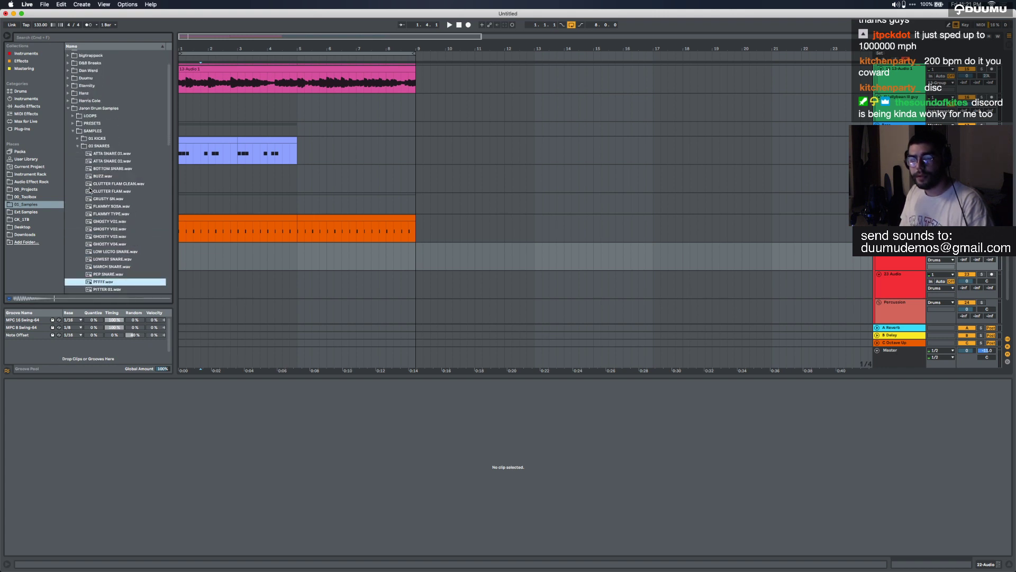
key("Down")
key("Down")
key("Down")
key("Down")
key("Down")
key("Down")
key("Down")
key("Down")
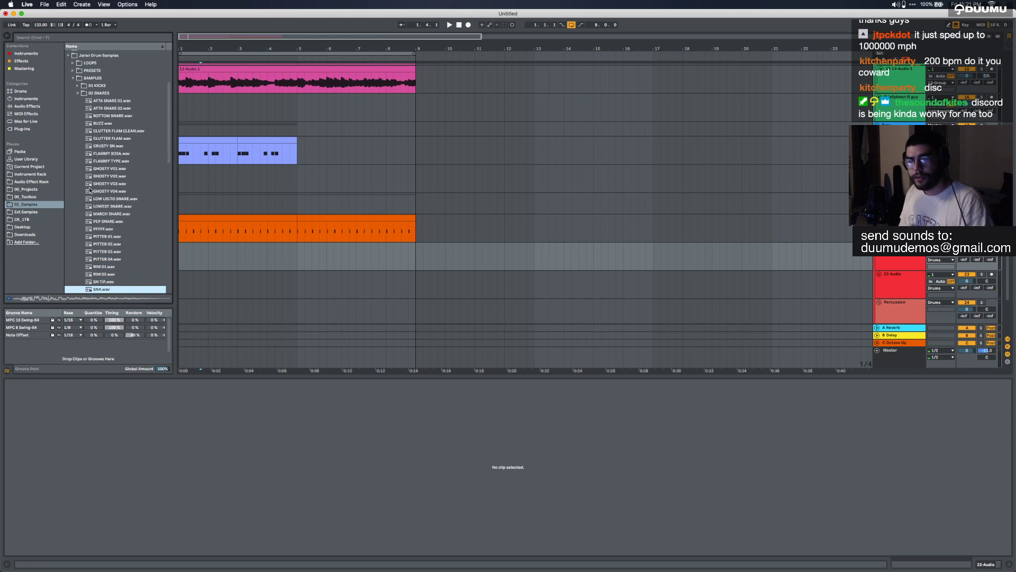
key("Down")
key("Down")
key("Down")
key("Down")
key("Down")
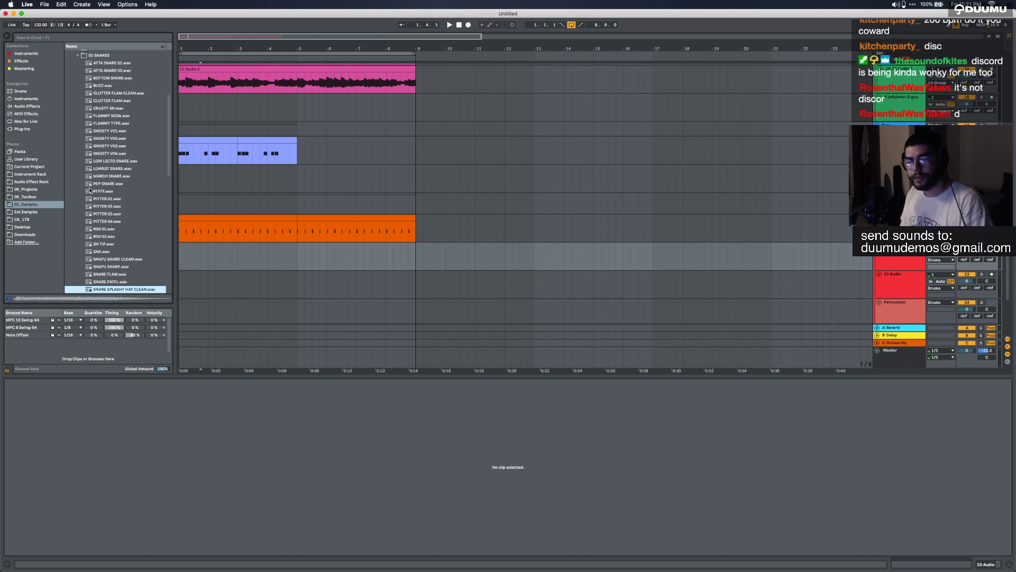
key("Down")
key("Down")
key("Down")
key("Down")
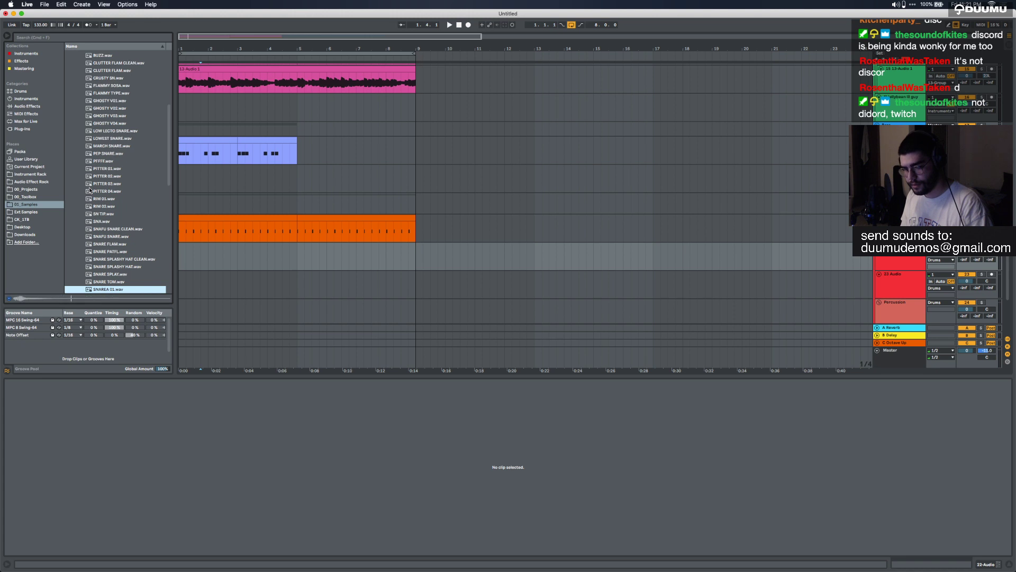
key("Down")
key("Down")
key("Down")
key("Down")
key("Down")
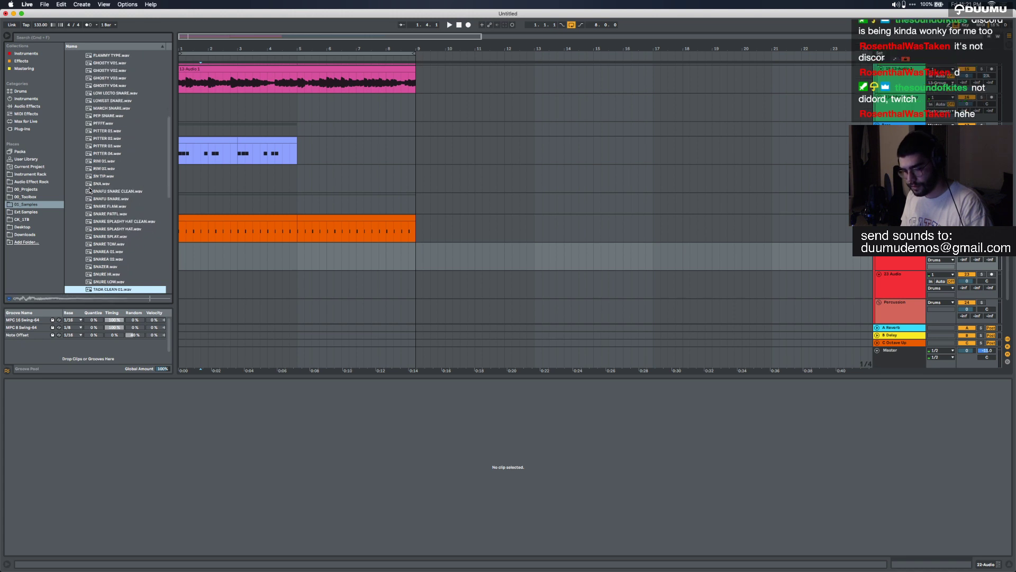
key("Down")
key("Down")
key("Down")
key("Down")
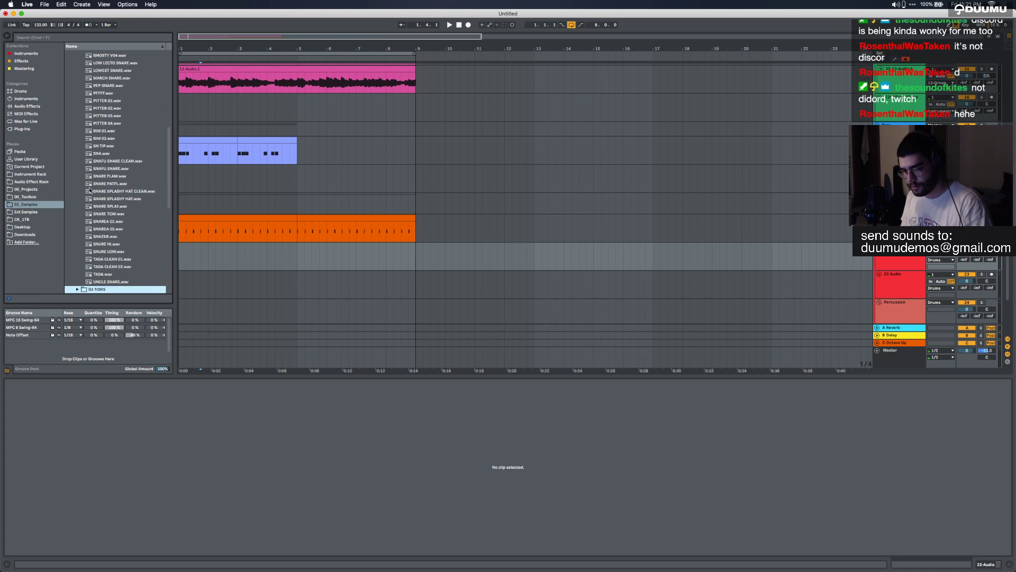
key("Up")
key("Up")
key("Up")
key("Up")
key("Up")
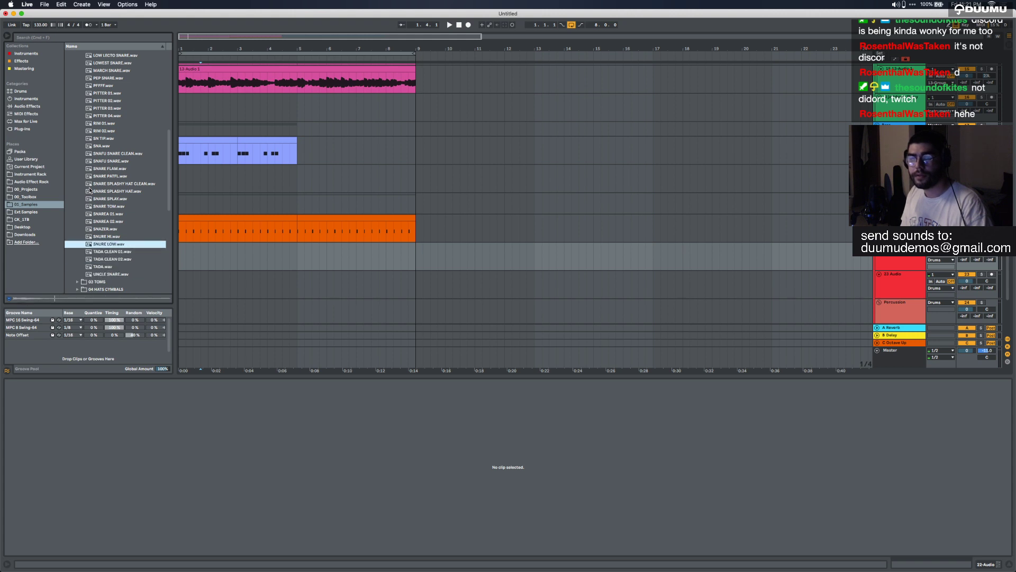
key("Up")
scroll(101, 148, "up", 3)
- Drop PFFFF.wav as a clip below the orange clip and delete the selected section
left_click(111, 103)
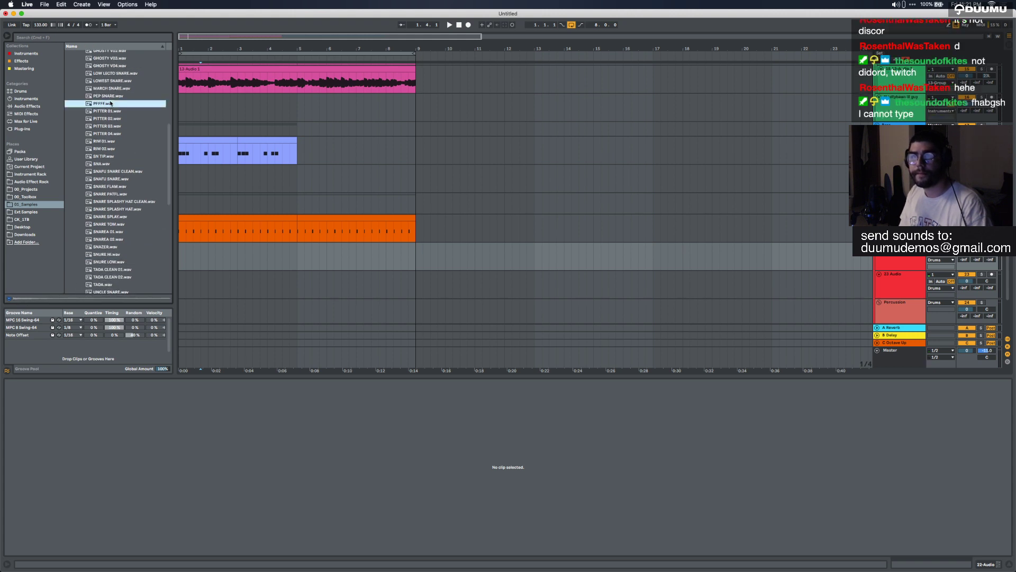
left_click_drag(111, 103, 415, 229)
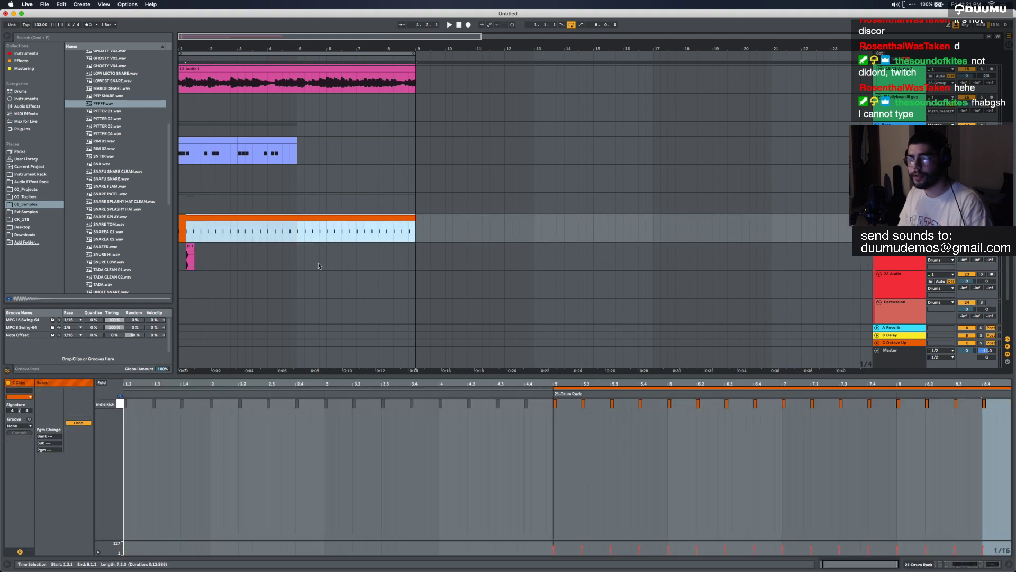
key("Delete")
- Duplicate the short kick clip, then duplicate the kick-and-pink clip pair twice
left_click(182, 218)
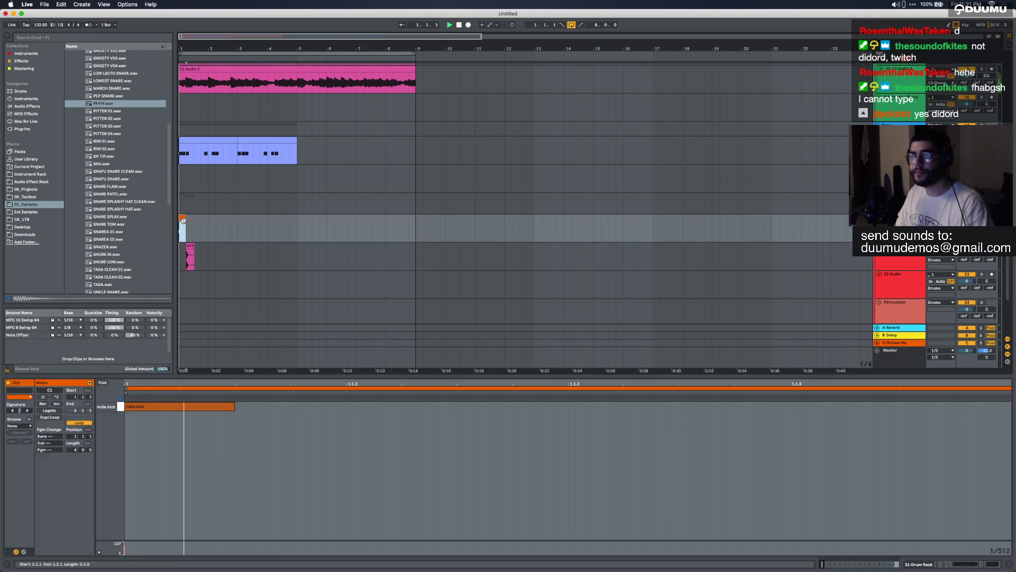
scroll(233, 227, "up", 5)
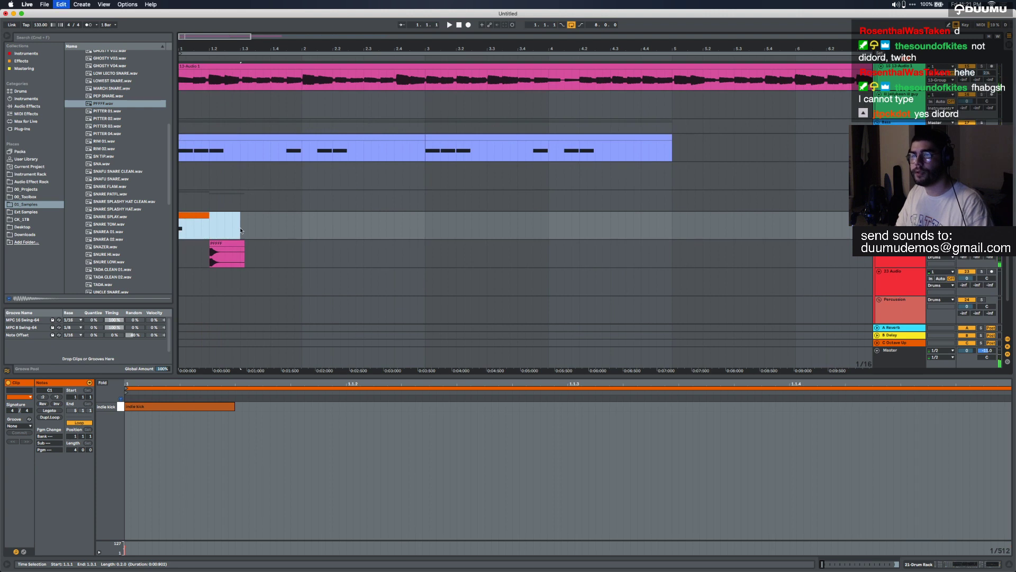
key("super+d")
key("space")
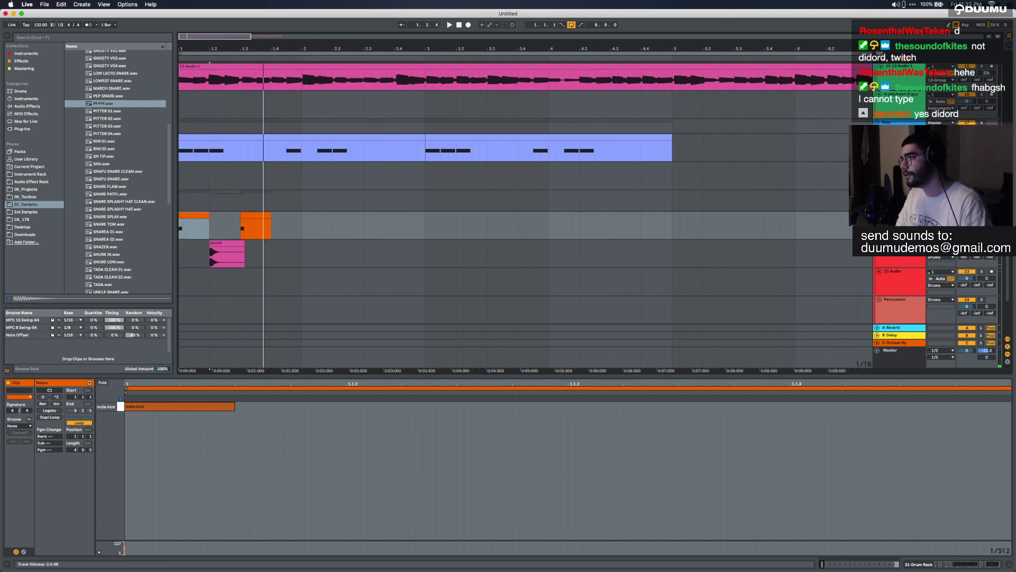
left_click(237, 259, "shift")
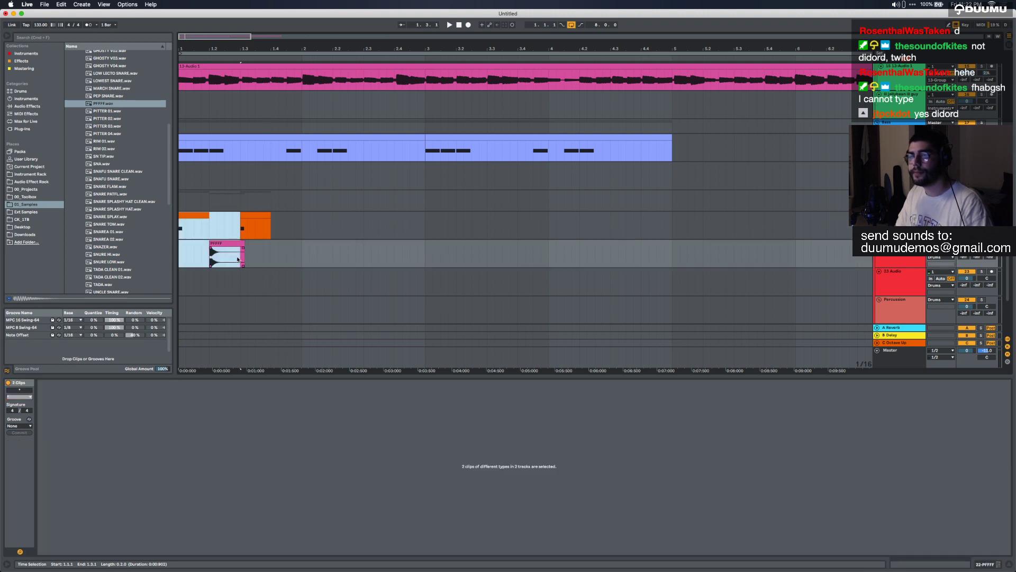
key("super+d")
key("super+d")
key("super+d")
key("super+d")
key("super+d")
key("super+d")
key("super+d")
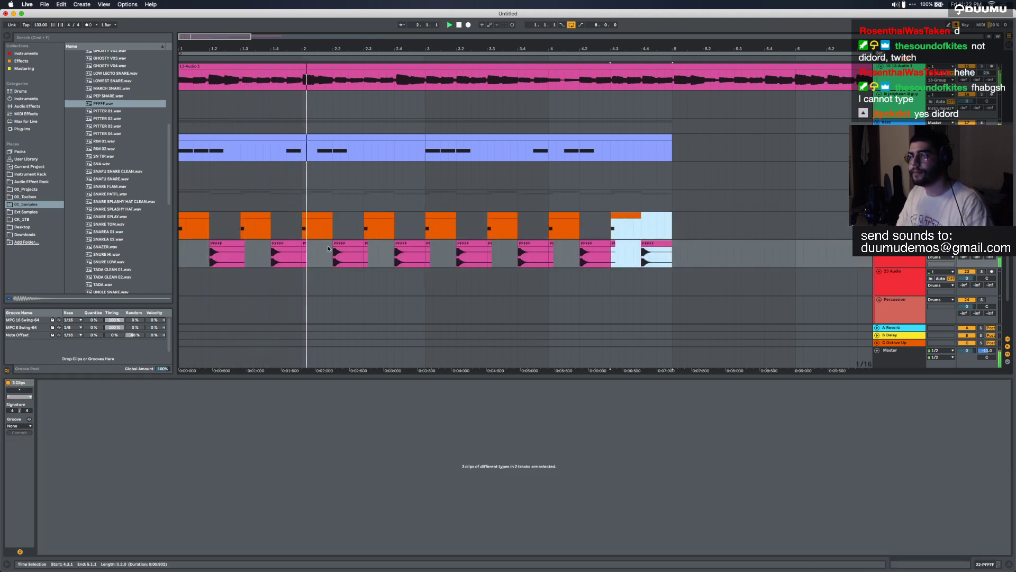
key("super+d")
- Delete the pink clips and duplicate the kick bars, undoing the extra copy
scroll(186, 259, "down", 5)
left_click_drag(186, 260, 361, 259)
key("Delete")
left_click(305, 229)
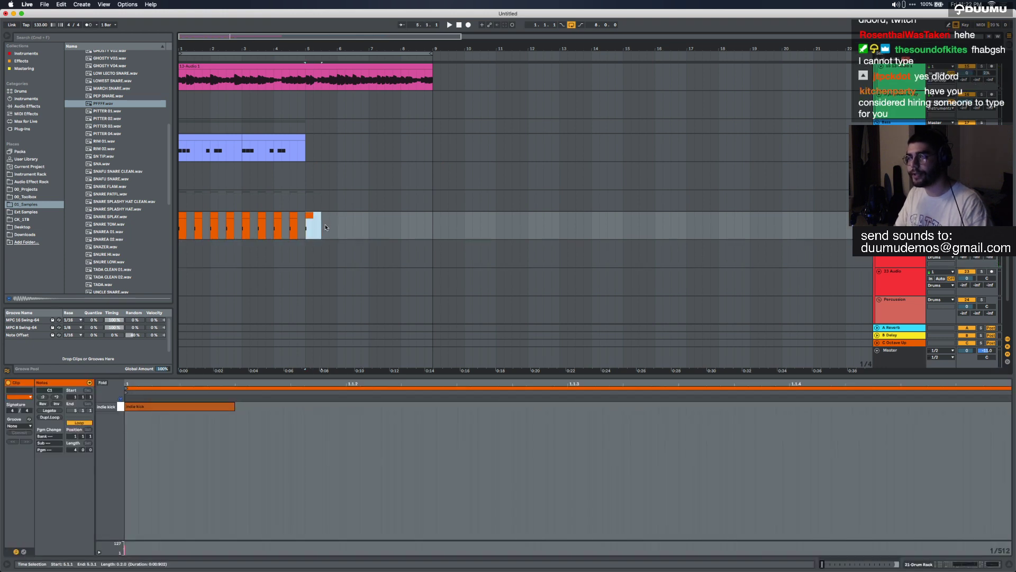
left_click_drag(306, 228, 180, 228)
key("super+d")
key("super+d")
key("super+z")
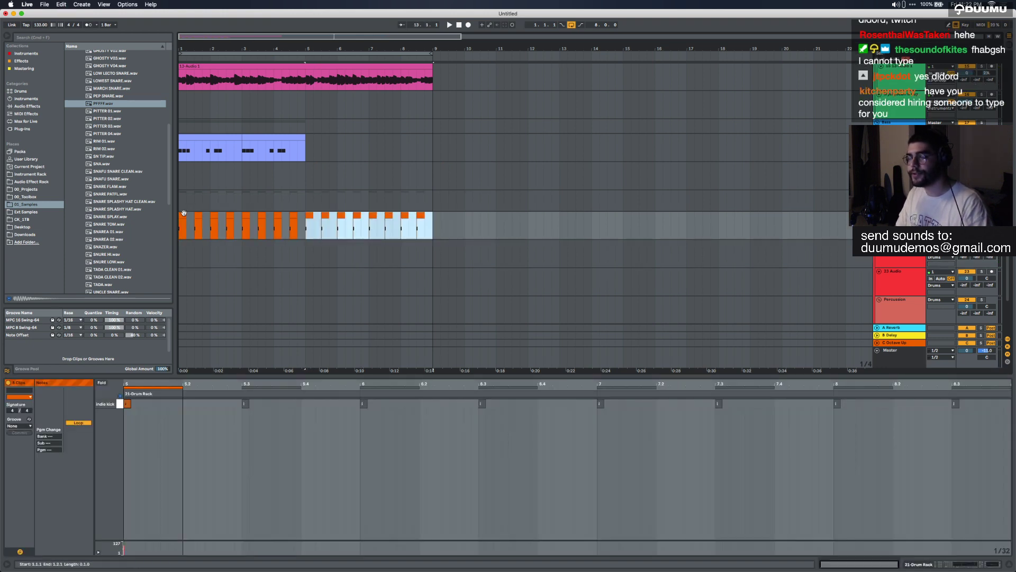
left_click(182, 213)
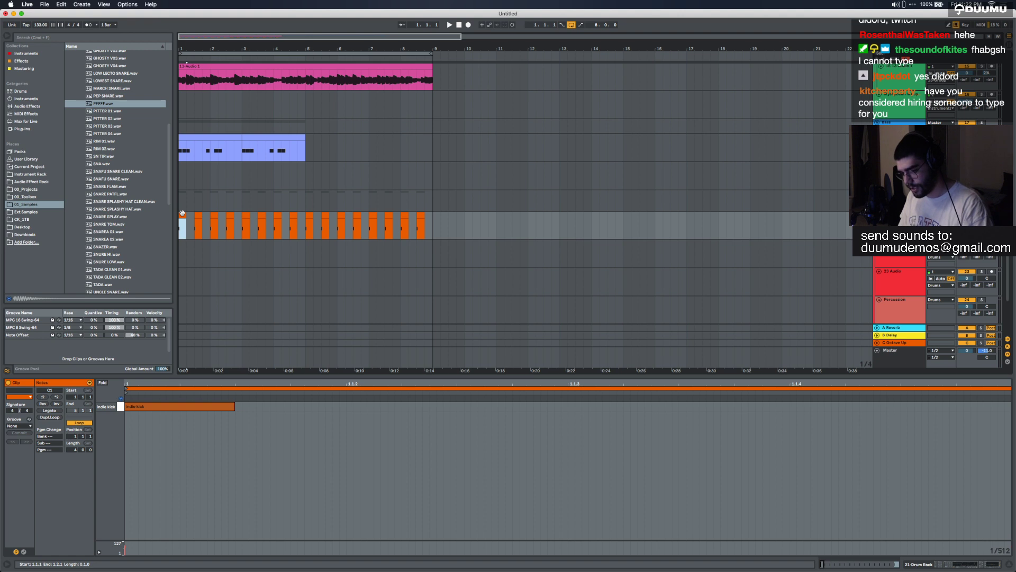
- Lower the bass clip's G1 notes from bar 3 onward by one step
left_click(228, 145)
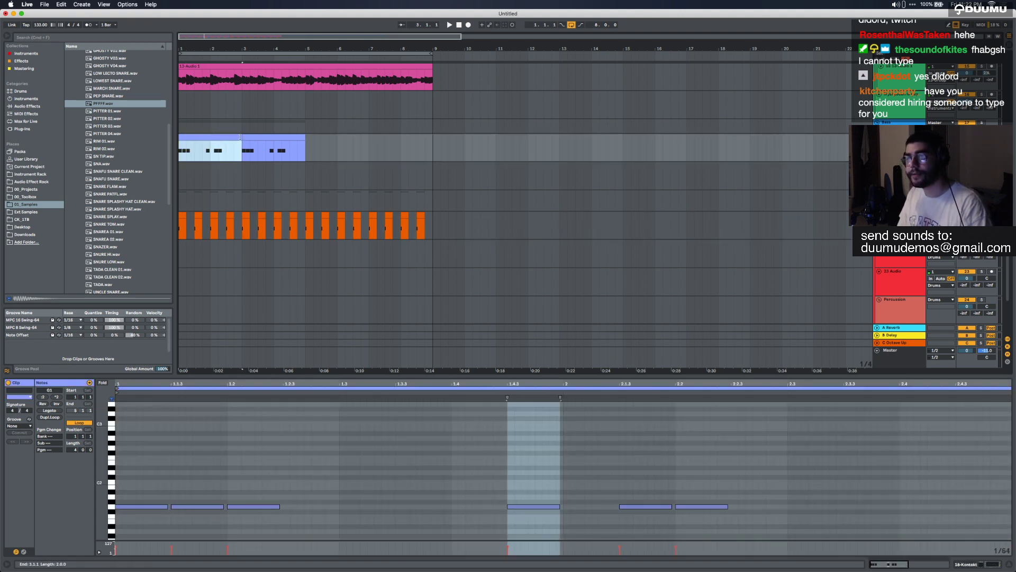
key("space")
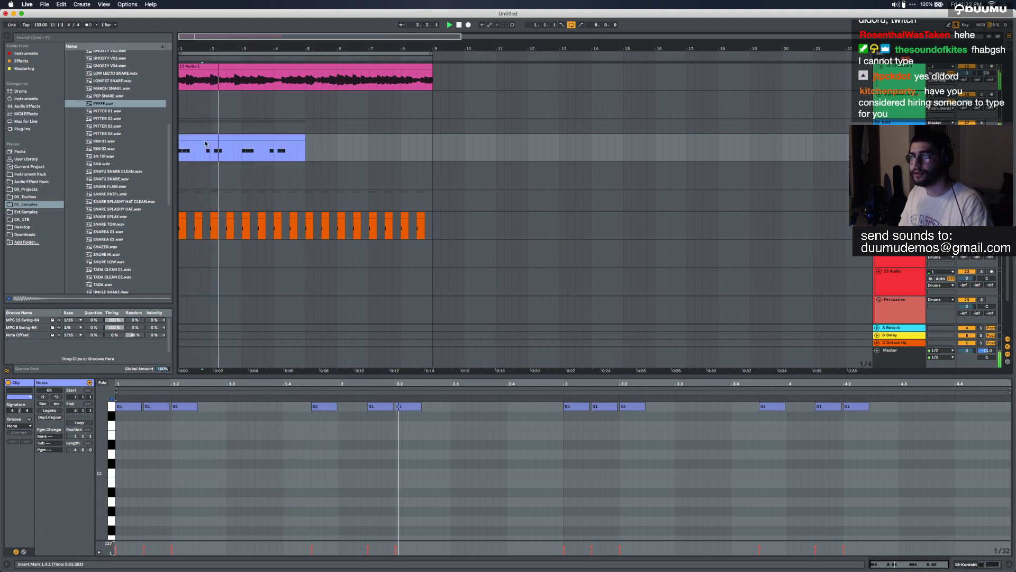
key("space")
left_click_drag(561, 401, 879, 437)
key("Down")
key("Down")
key("Down")
key("Down")
key("Down")
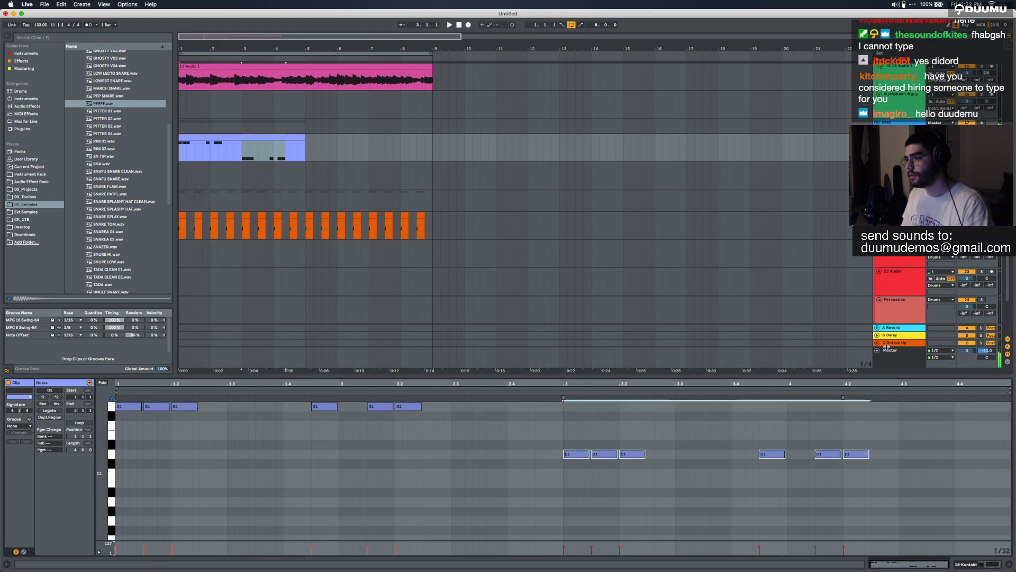
- Raise the last three bass notes to A1 and play the line back
left_click_drag(758, 483, 895, 442)
key("Up")
key("Up")
key("Up")
key("Up")
key("Up")
key("Up")
key("Up")
key("space")
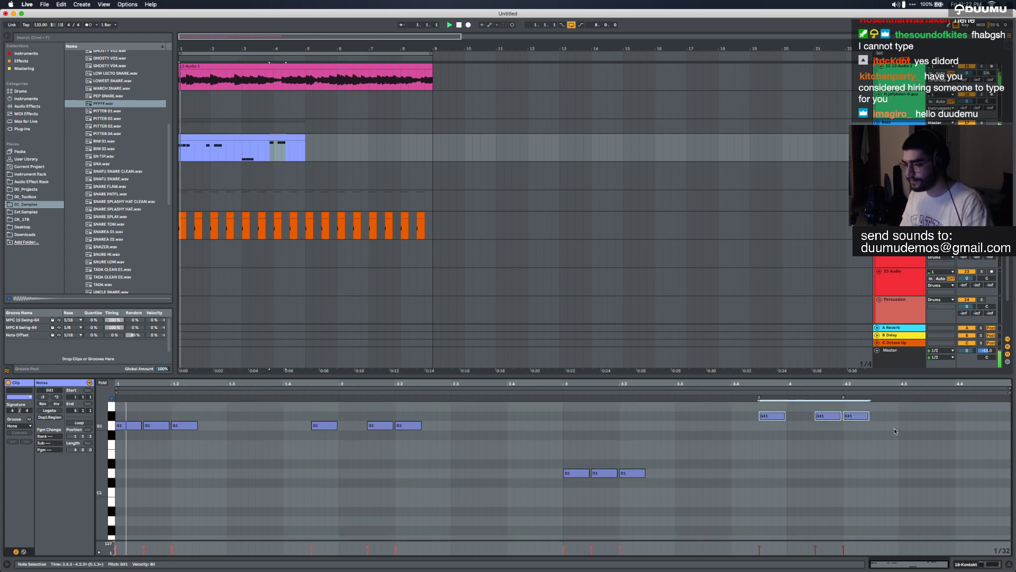
key("space")
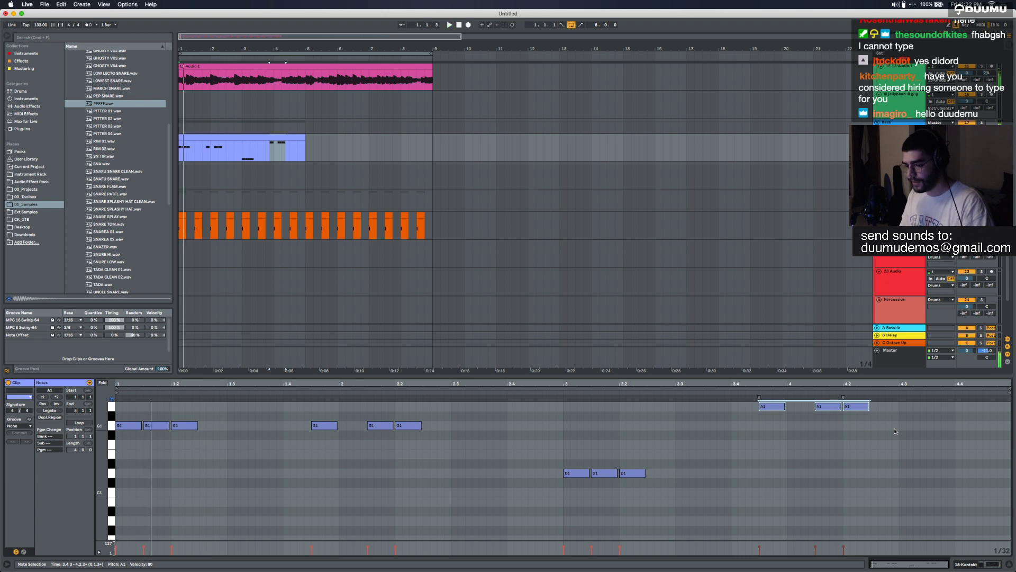
key("shift+Tab")
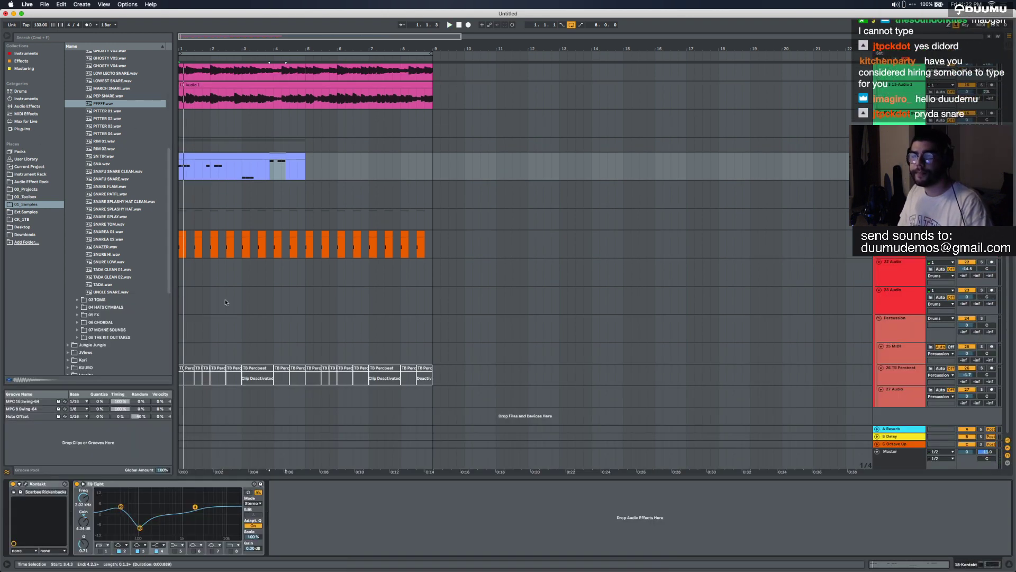
- Search the browser for 'break' and reveal the result in its pack folder
key("super+f")
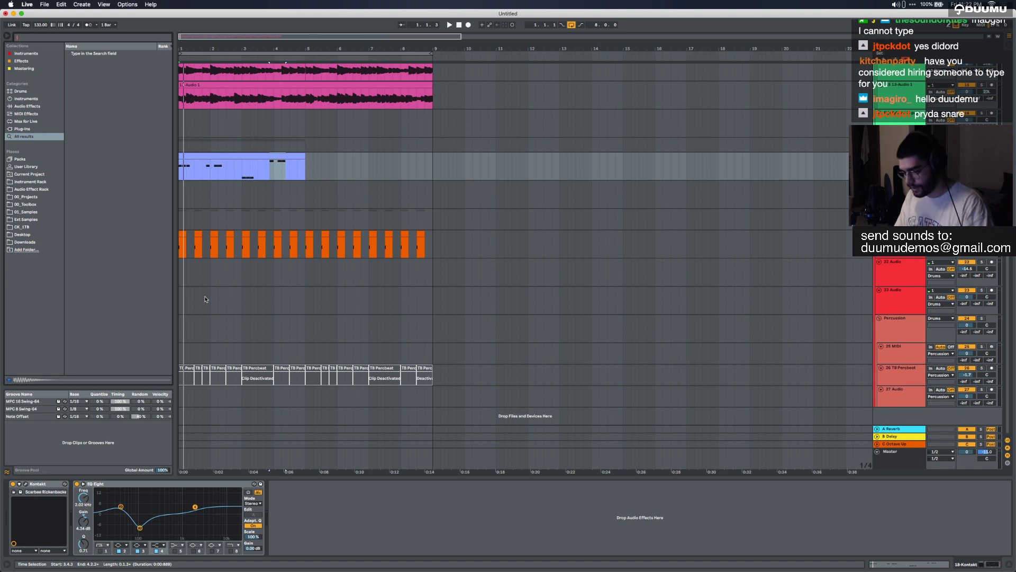
type("break")
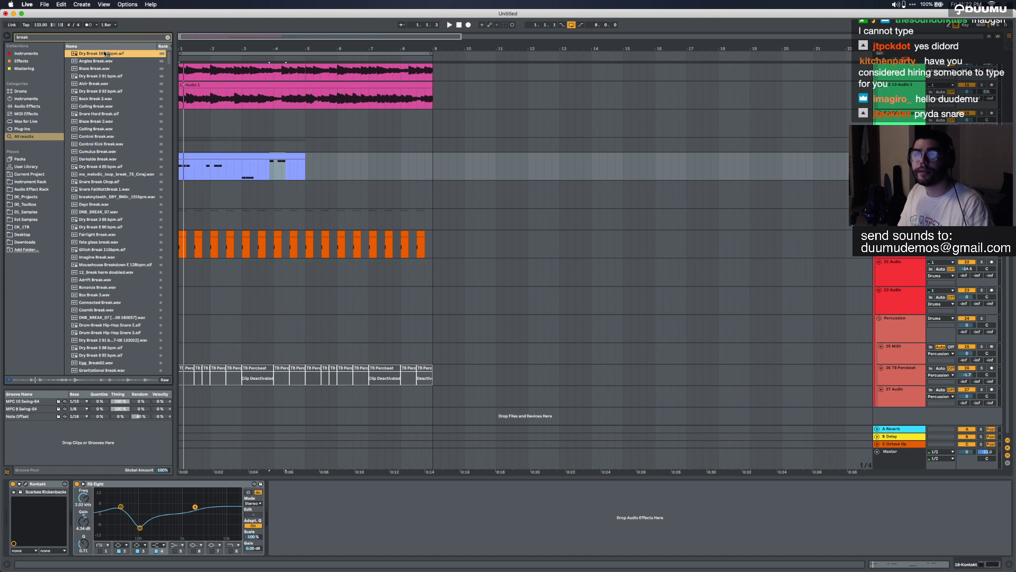
right_click(106, 54)
left_click(142, 87)
- Audition the Dry Break samples and choose Dry Break 2 81 bpm.aif
left_click(115, 197)
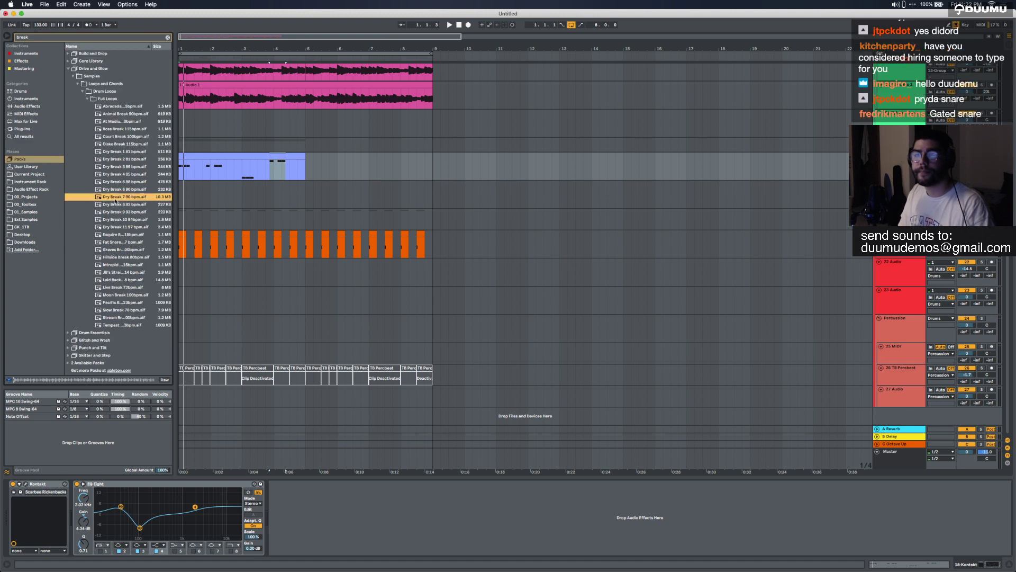
key("Down")
key("Down")
key("Down")
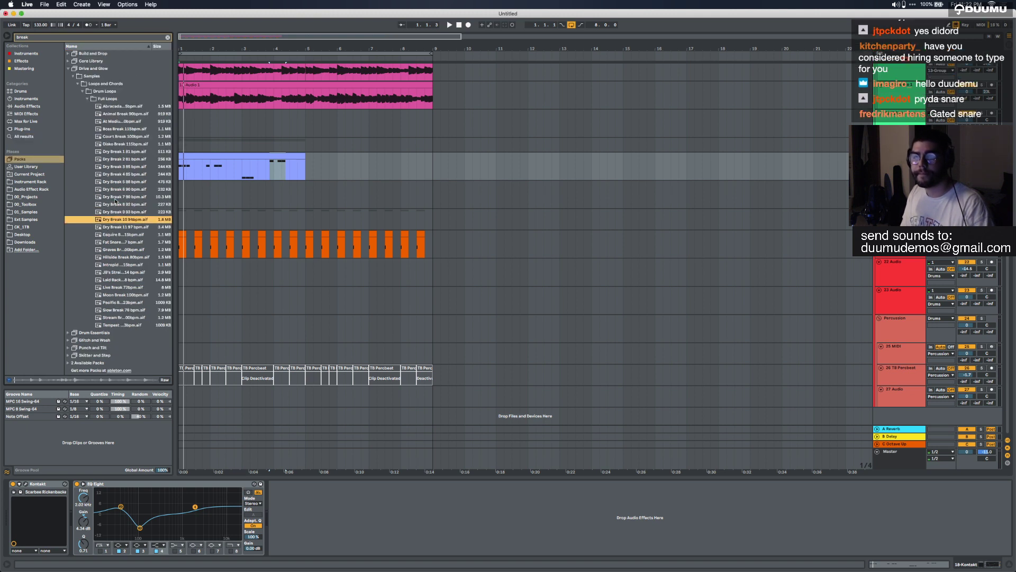
key("Down")
key("Up")
key("Down")
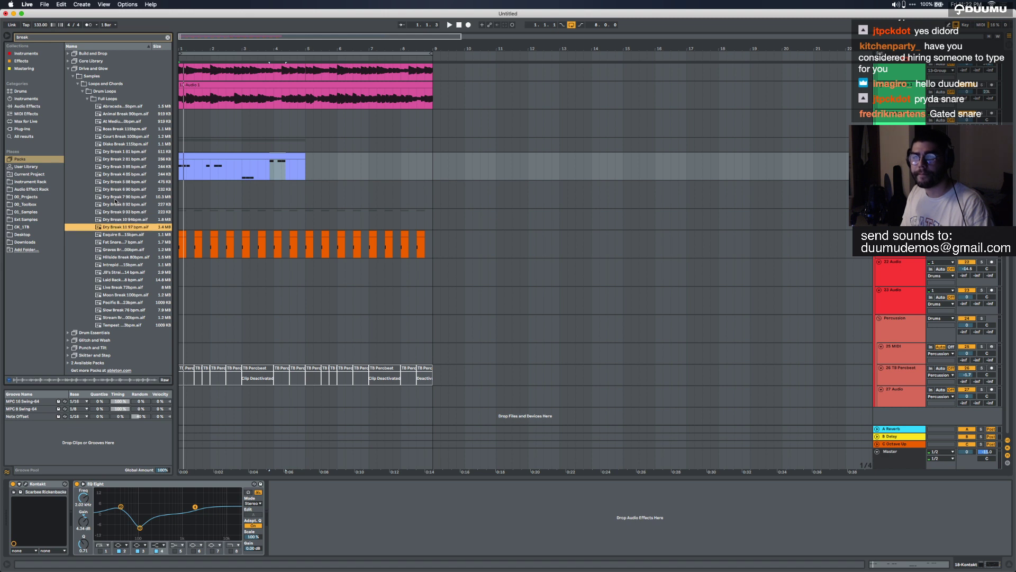
key("Up")
key("Up")
key("Up")
key("Up")
key("Up")
key("Up")
key("Up")
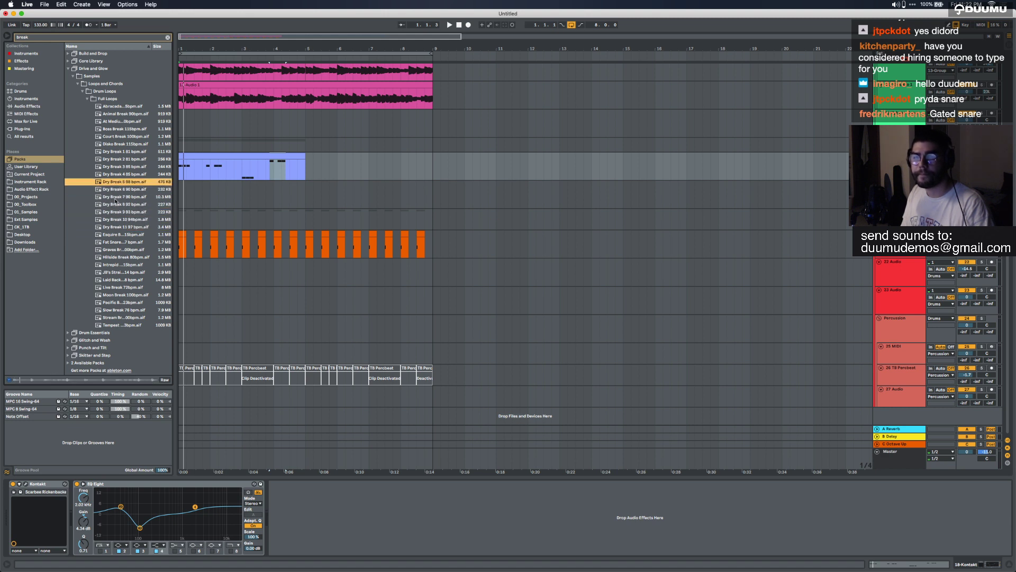
key("Up")
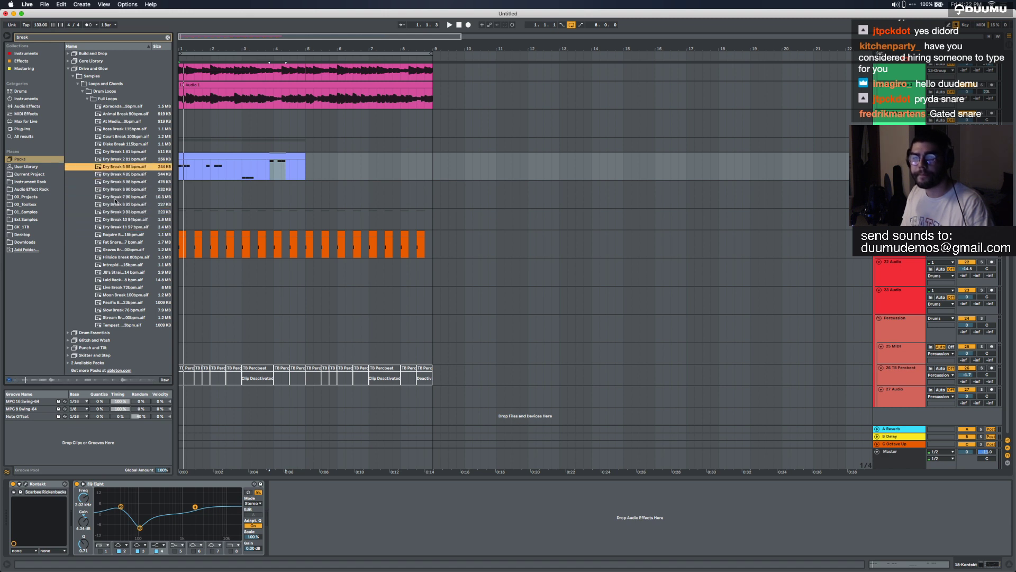
left_click(131, 160)
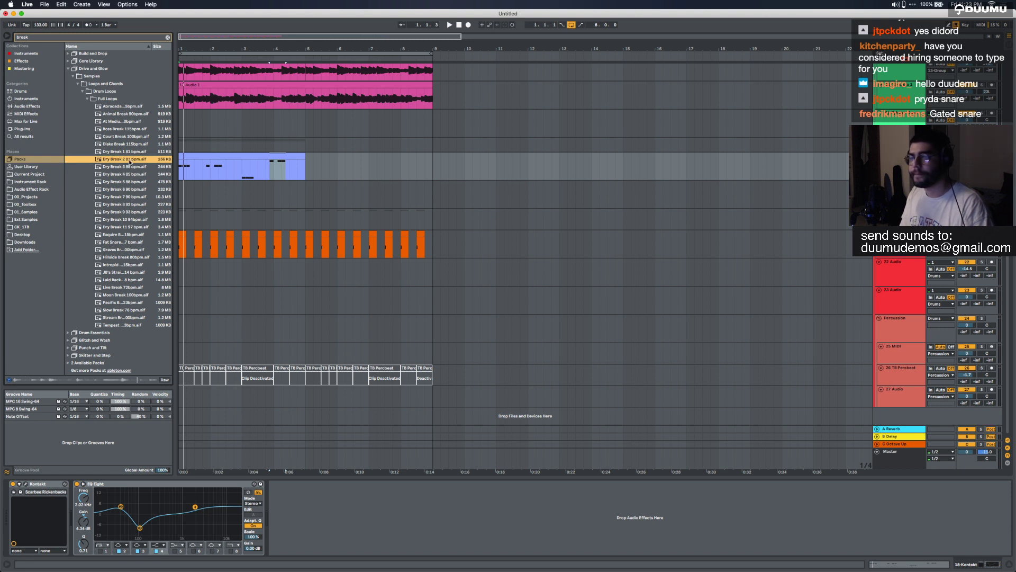
- Place Dry Break 2 81 bpm on a new track below the kick and delete its opening
left_click_drag(129, 161, 333, 268)
key("z")
left_click(338, 278)
key("Delete")
left_click(305, 270)
key("space")
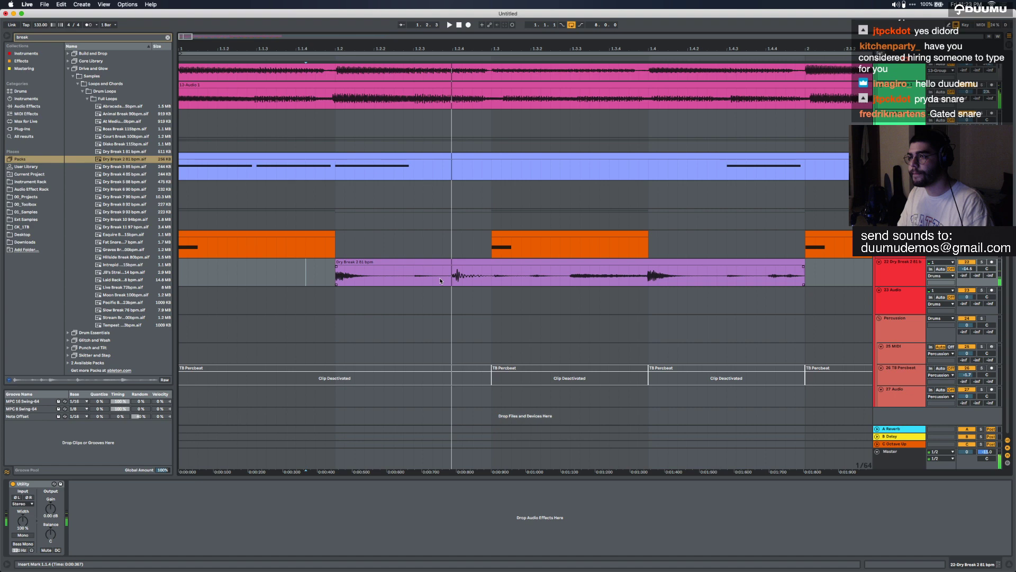
- Add a warp marker in the break sample to tighten its timing
double_click(439, 277)
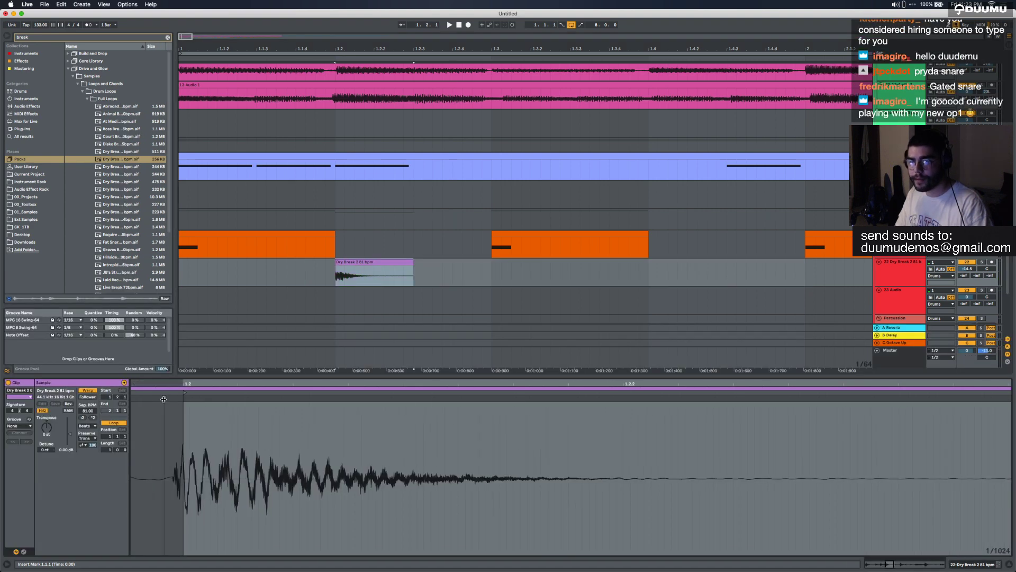
left_click_drag(164, 398, 178, 404)
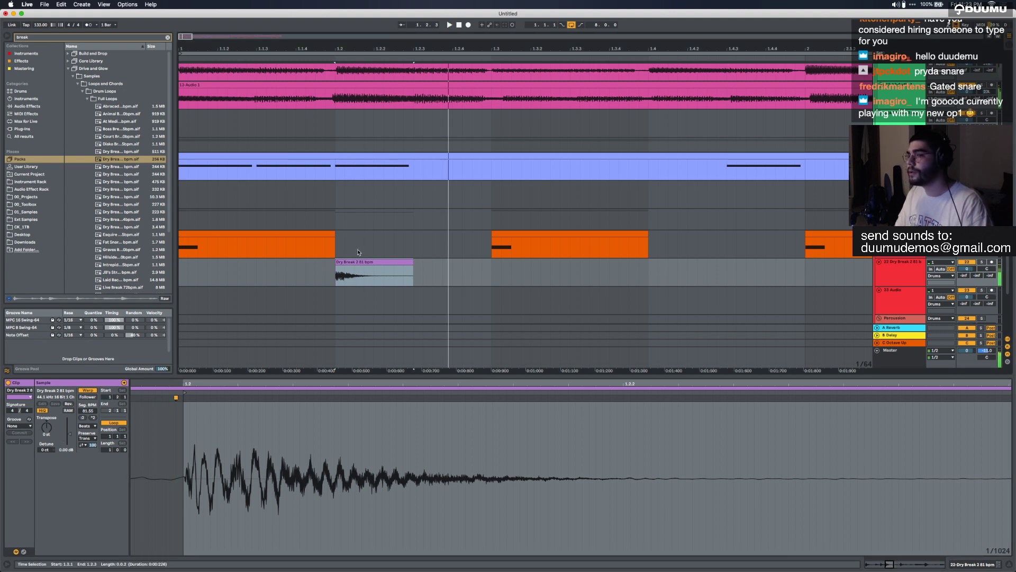
key("minus")
- Duplicate a half-bar slice of the break track several times along it
left_click(209, 269)
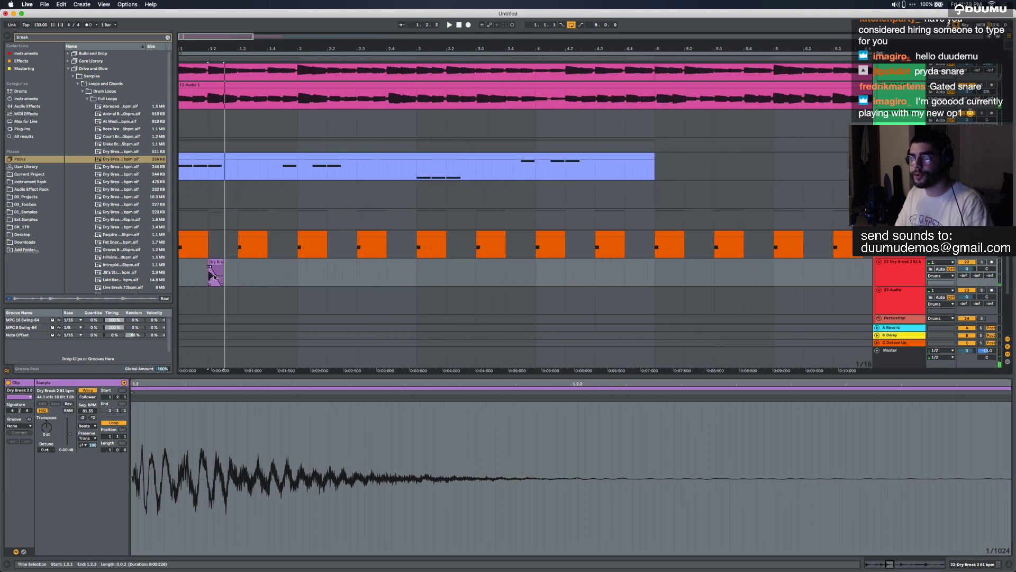
left_click(196, 245)
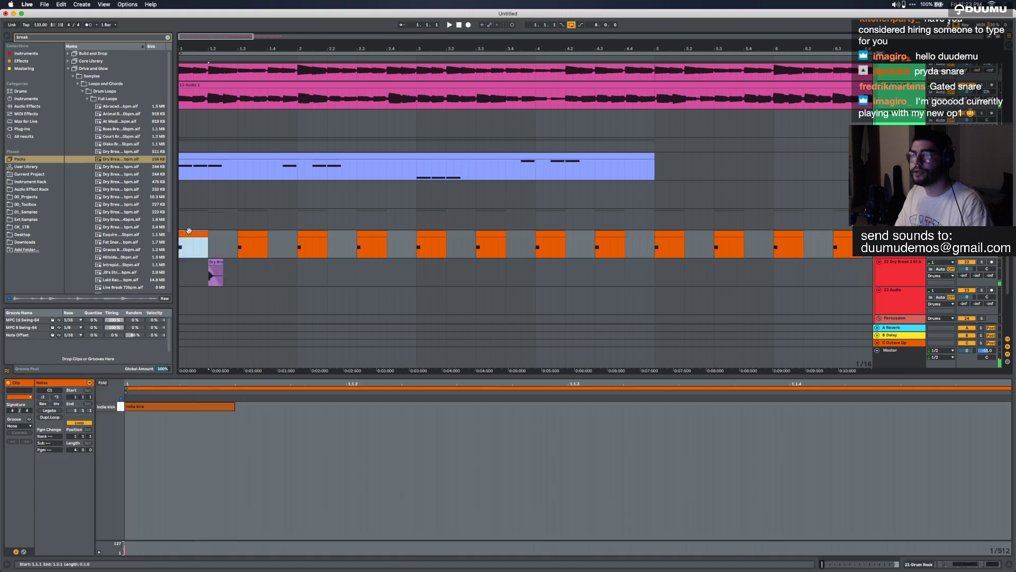
left_click_drag(241, 275, 181, 275)
key("super+d")
key("super+d")
key("super+d")
key("super+d")
key("super+d")
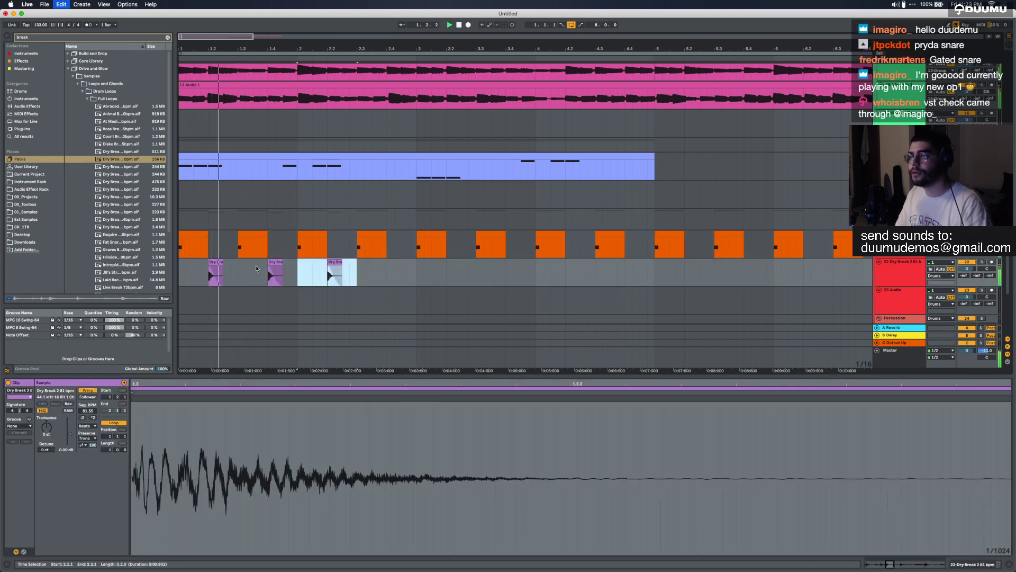
key("minus")
key("minus")
key("super+d")
key("super+d")
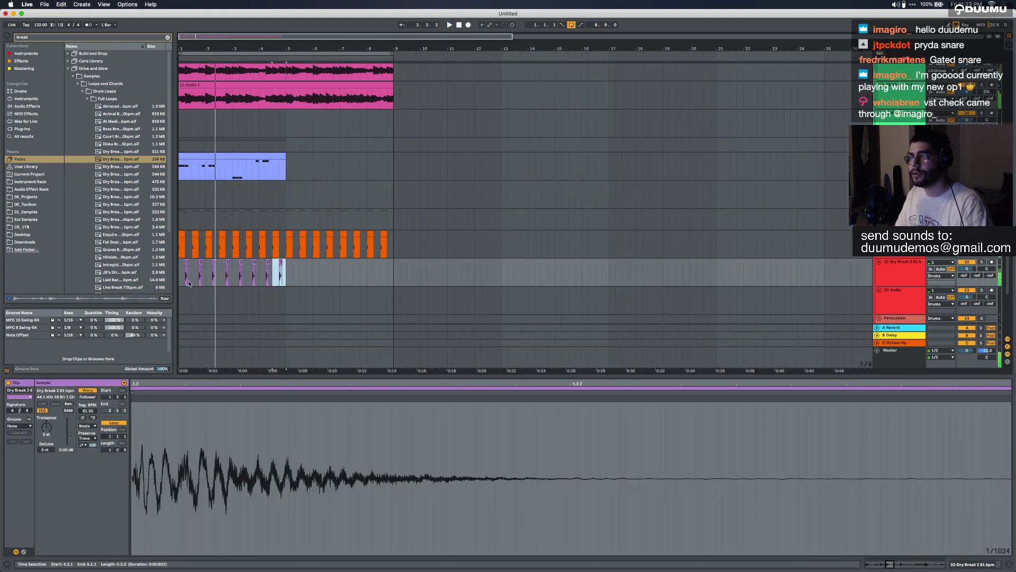
left_click(189, 283)
key("plus")
key("plus")
key("plus")
key("plus")
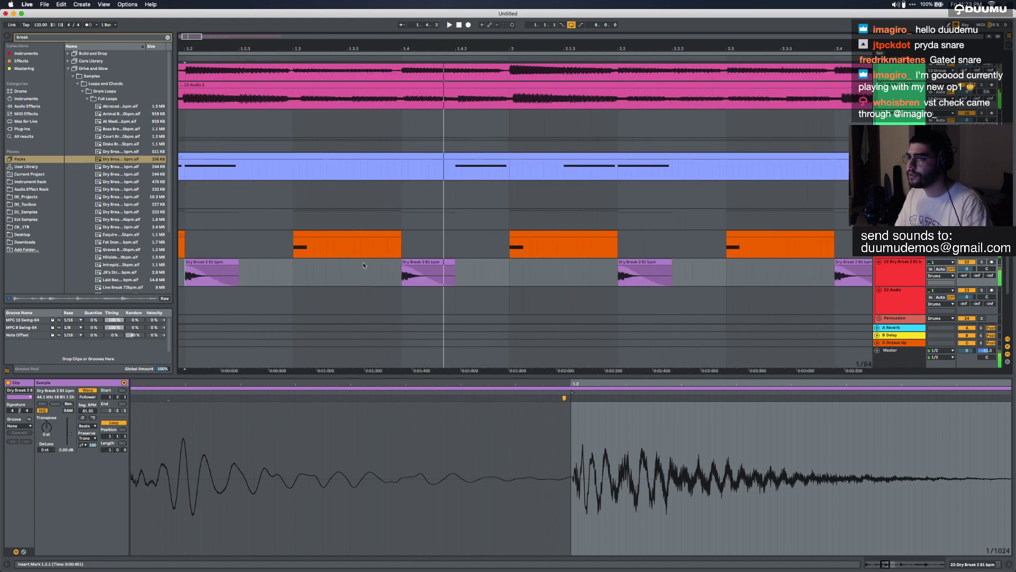
scroll(364, 265, "left", 2)
- Solo the Dry Break track and widen the file browser to show full names
left_click(979, 263)
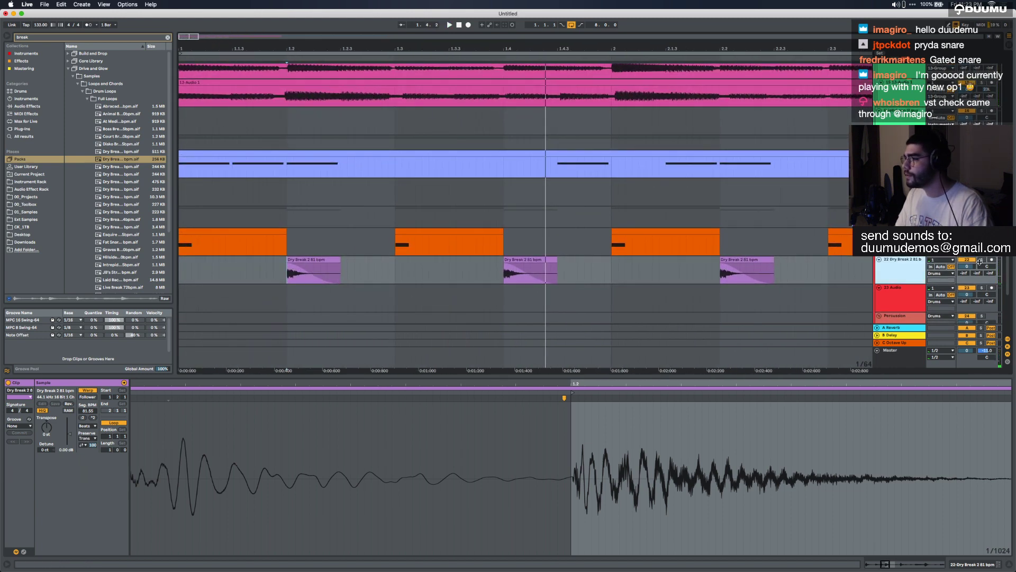
left_click(982, 260)
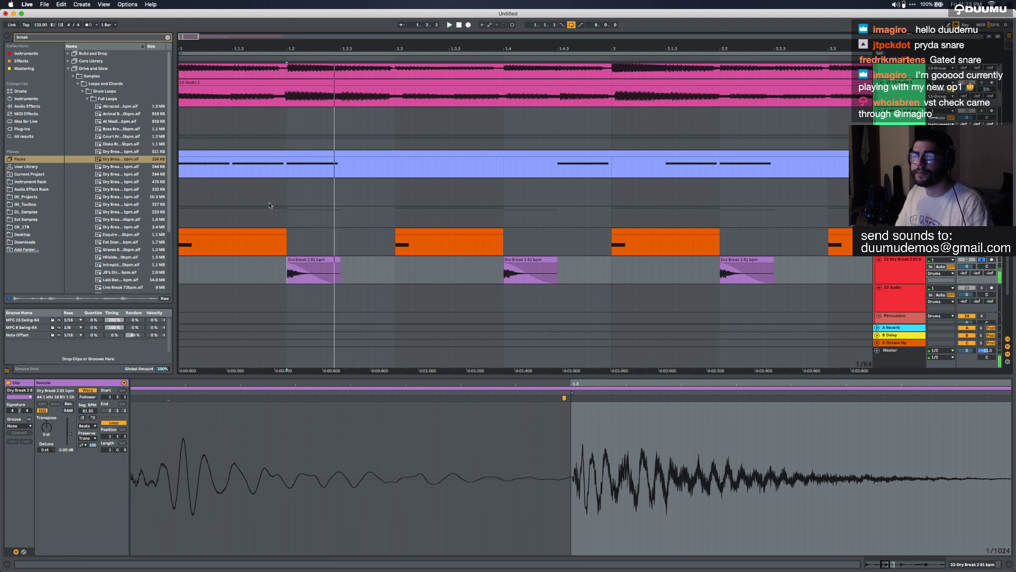
left_click_drag(177, 243, 211, 242)
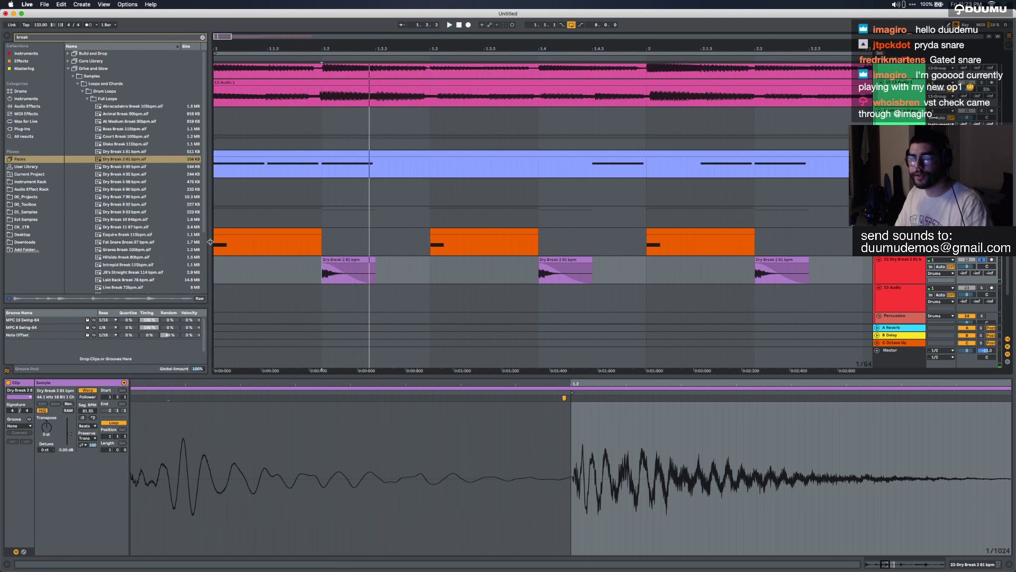
left_click(916, 276)
scroll(330, 279, "down", 3)
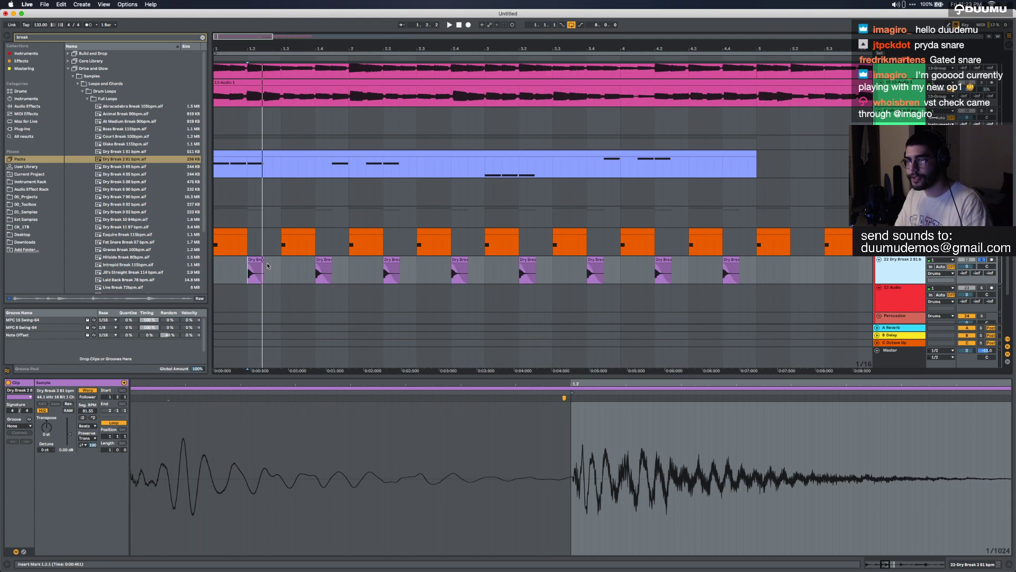
key("space")
- Lengthen the first Dry Break clip, split it, and delete the leftover tail
left_click_drag(263, 259, 329, 259)
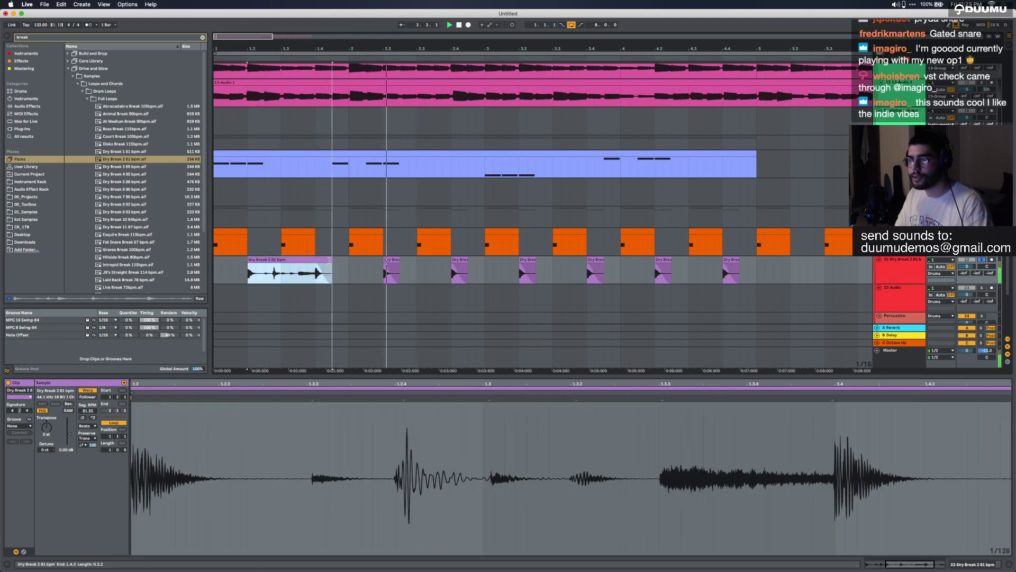
left_click(309, 280)
key("space")
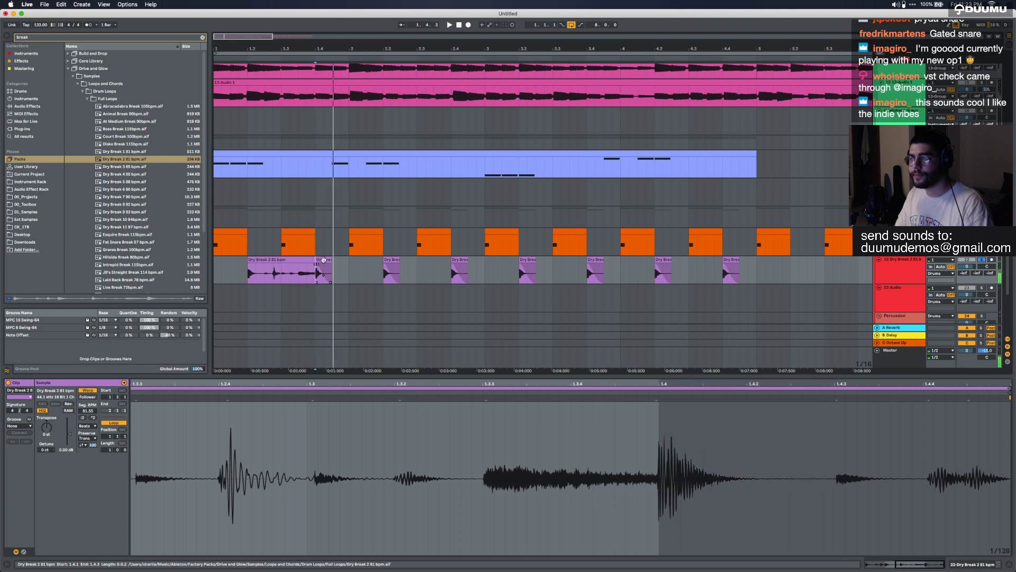
left_click_drag(263, 272, 249, 272)
key("super+e")
left_click(286, 259)
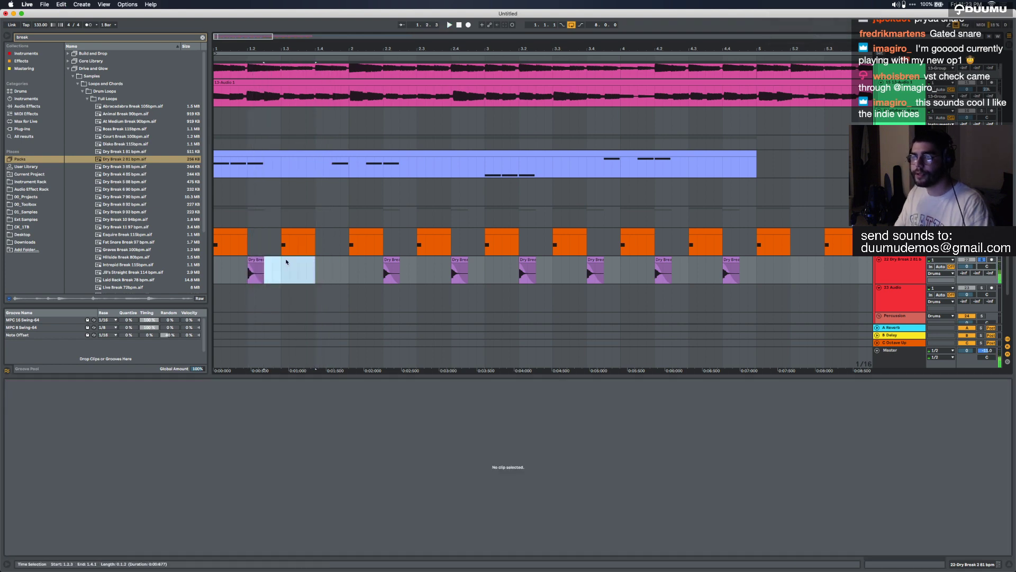
key("Delete")
left_click(177, 410)
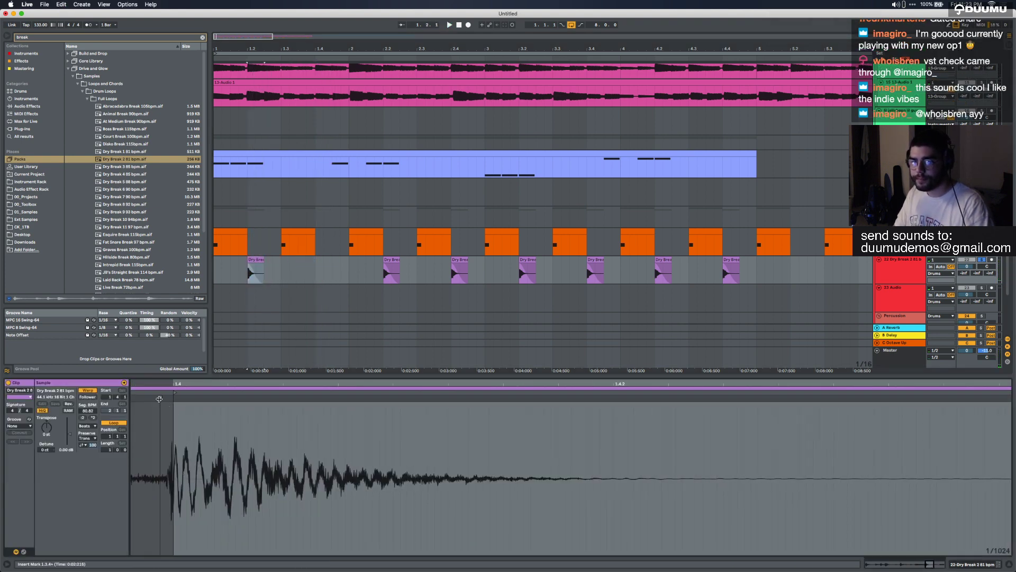
- Realign the warp marker, clear the old clips, and repeat the Dry Break hit to bar 9
left_click_drag(170, 398, 166, 398)
key("space")
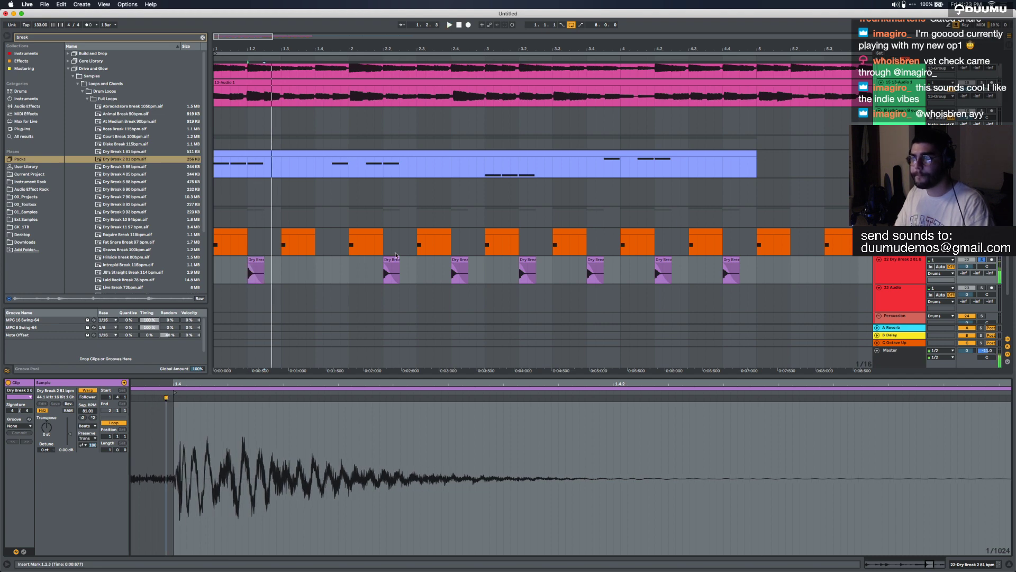
key("minus")
left_click_drag(241, 270, 432, 270)
key("Delete")
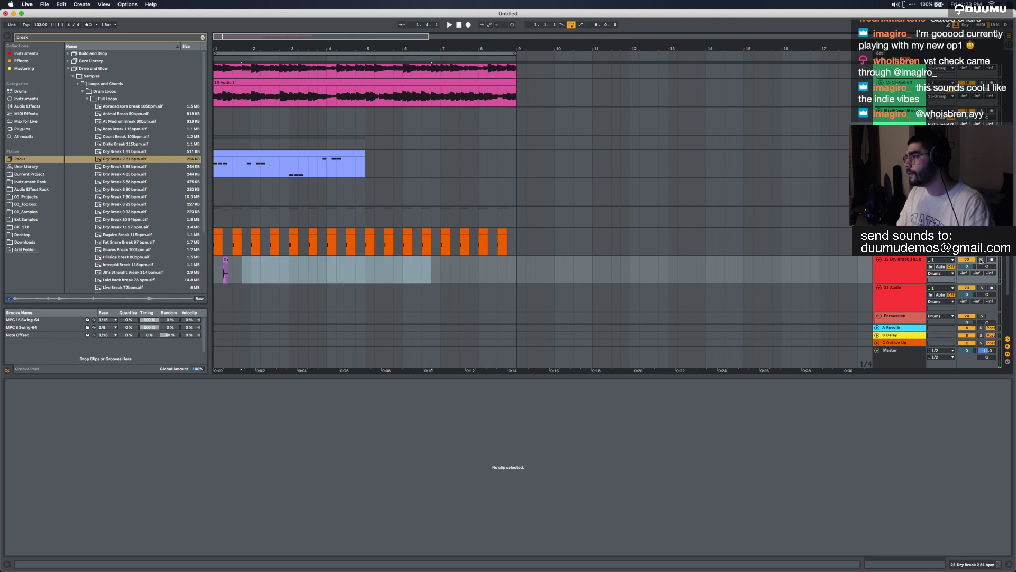
left_click(233, 272)
key("super+d")
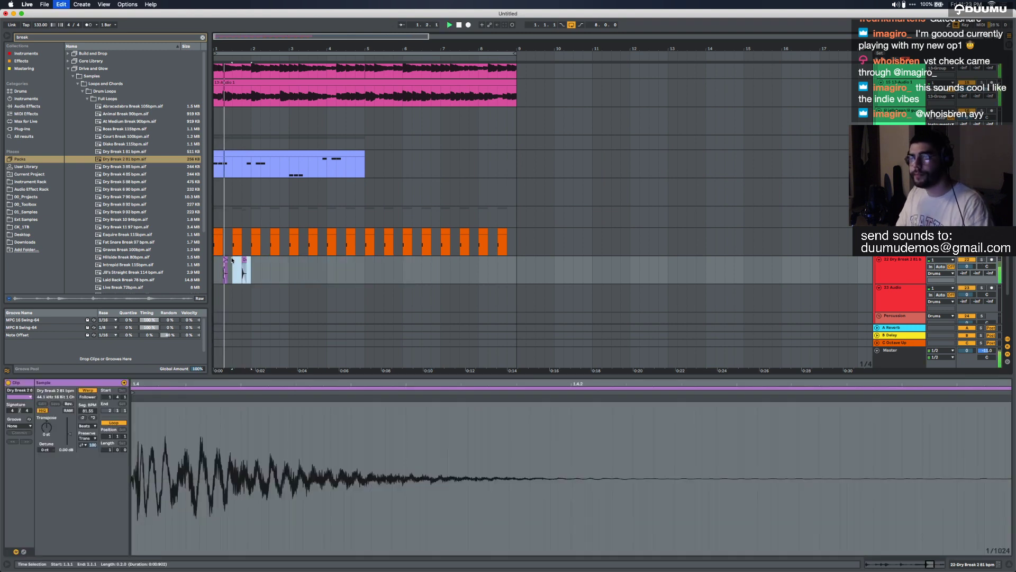
key("super+d")
key("super+d")
key("super+d")
key("super+d")
key("super+d")
key("super+d")
key("super+d")
key("super+d")
key("super+d")
key("super+d")
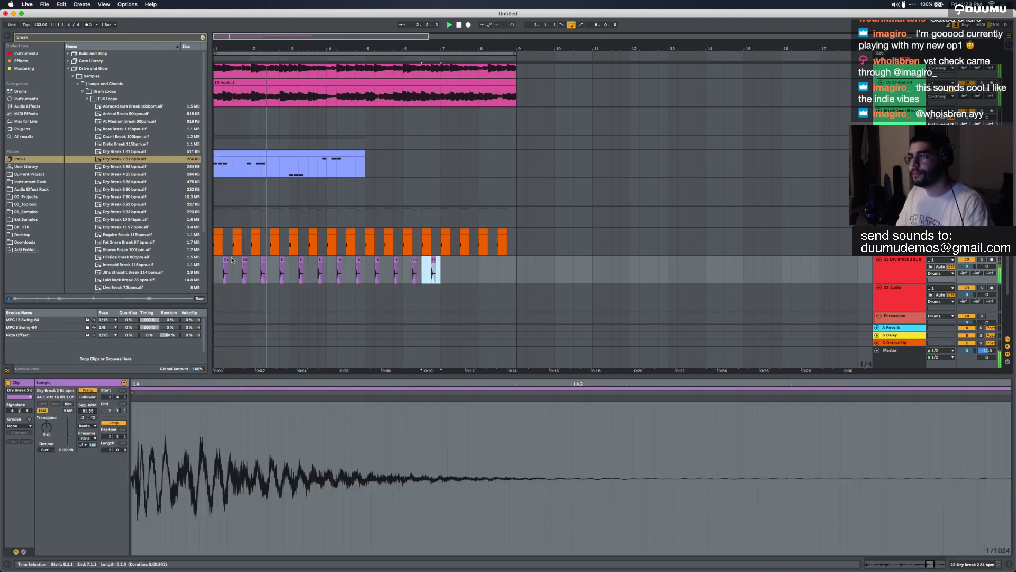
key("super+d")
key("super+d")
key("super+d")
key("super+d")
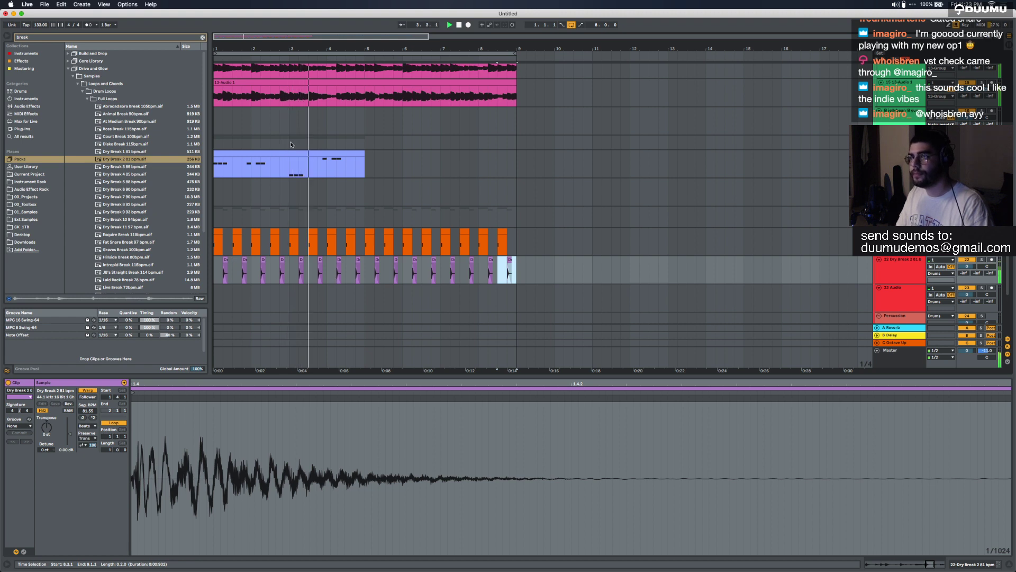
- Duplicate the blue bass MIDI clip to reach bar 9 and show the kick's Drum Rack
left_click(312, 153)
key("super+d")
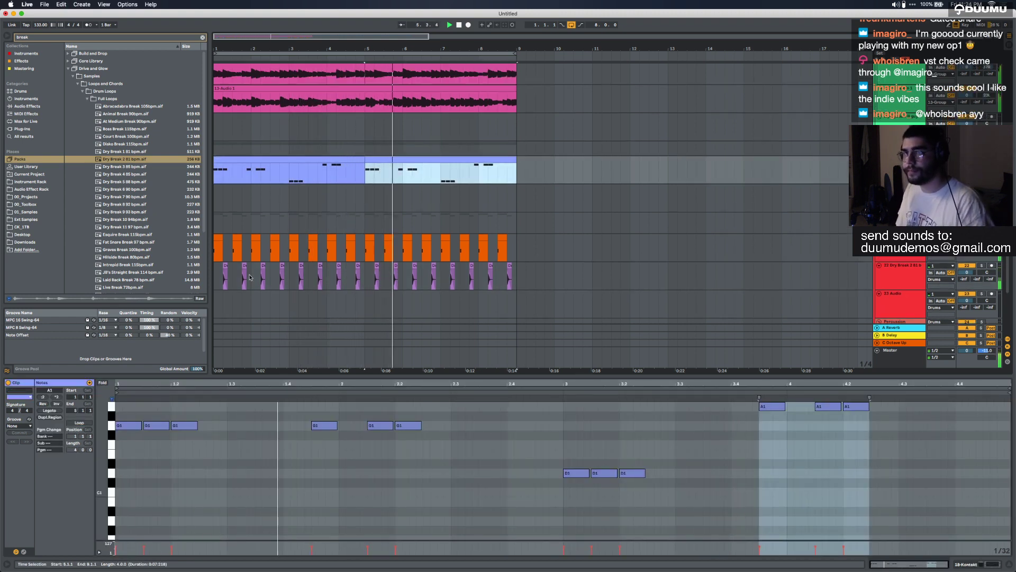
left_click(332, 247)
left_click(919, 564)
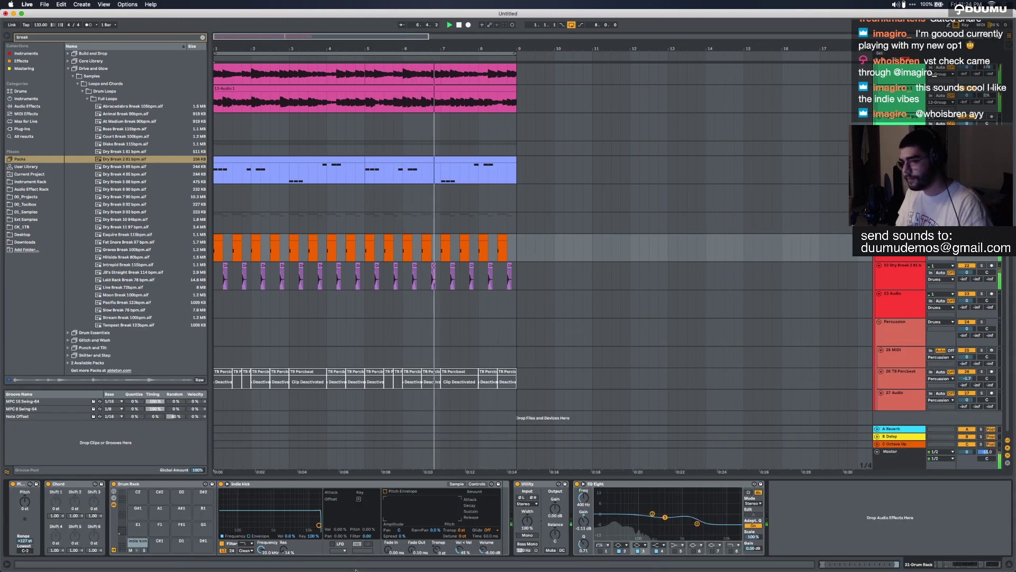
- Set the kick's pitch envelope to +11 st with 52.1 ms decay, raise volume, and select Dry Break 10 94bpm
left_click(456, 484)
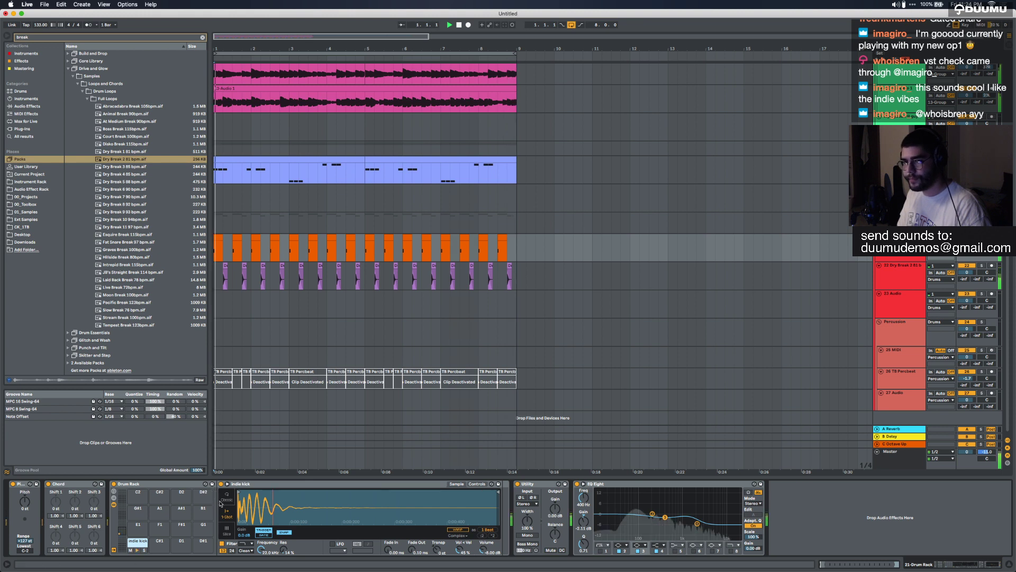
left_click(476, 484)
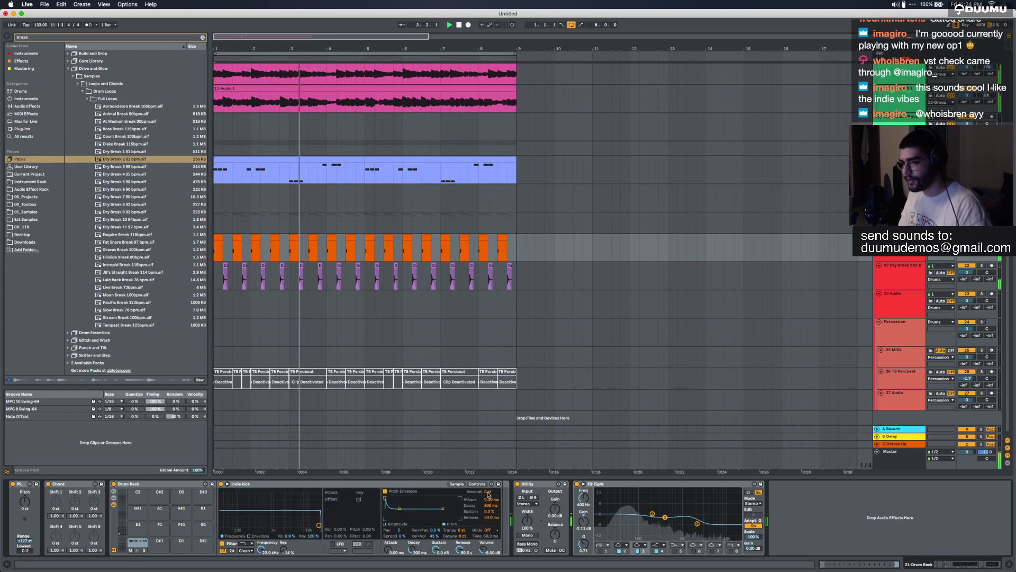
mouse_move(487, 491)
left_mouse_down()
mouse_move(488, 466)
mouse_move(491, 524)
mouse_move(488, 484)
left_mouse_up()
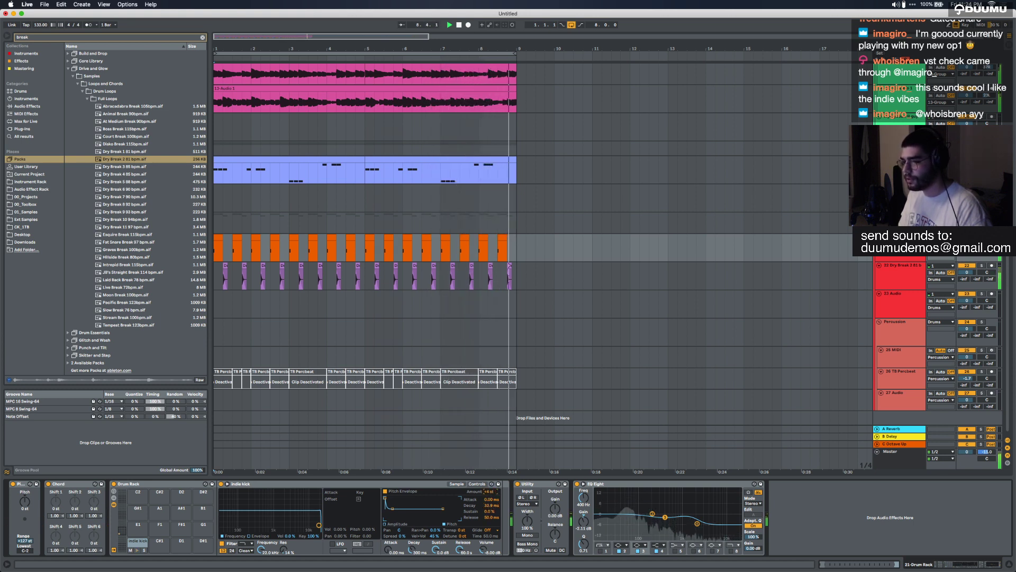
left_click_drag(489, 493, 489, 507)
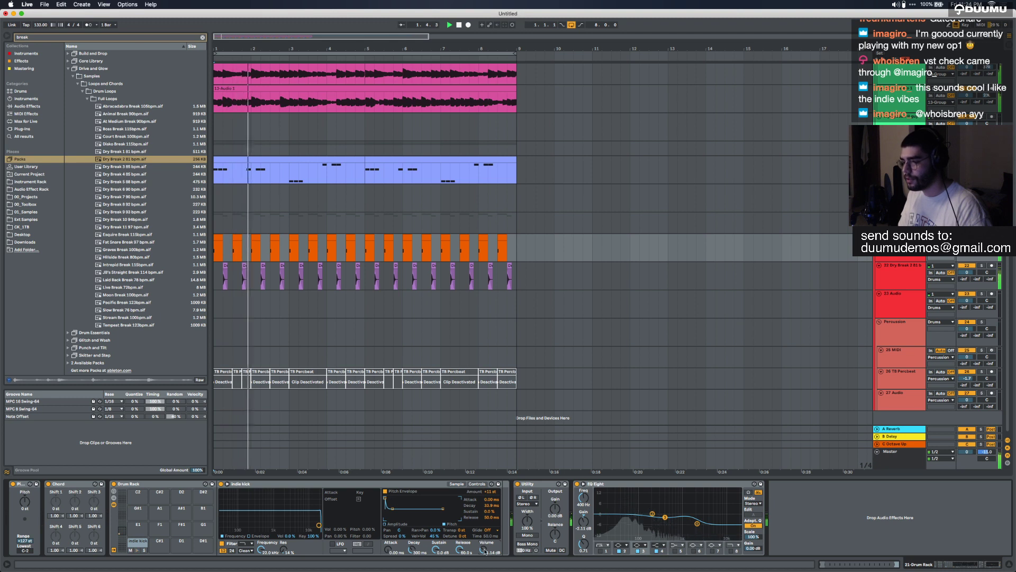
left_click_drag(484, 555, 413, 553)
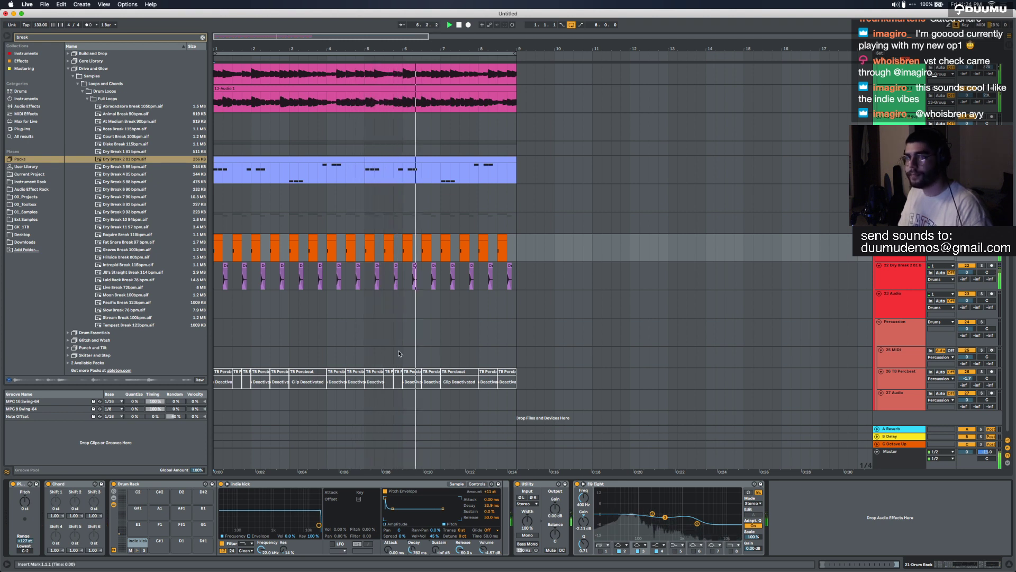
left_click(125, 220)
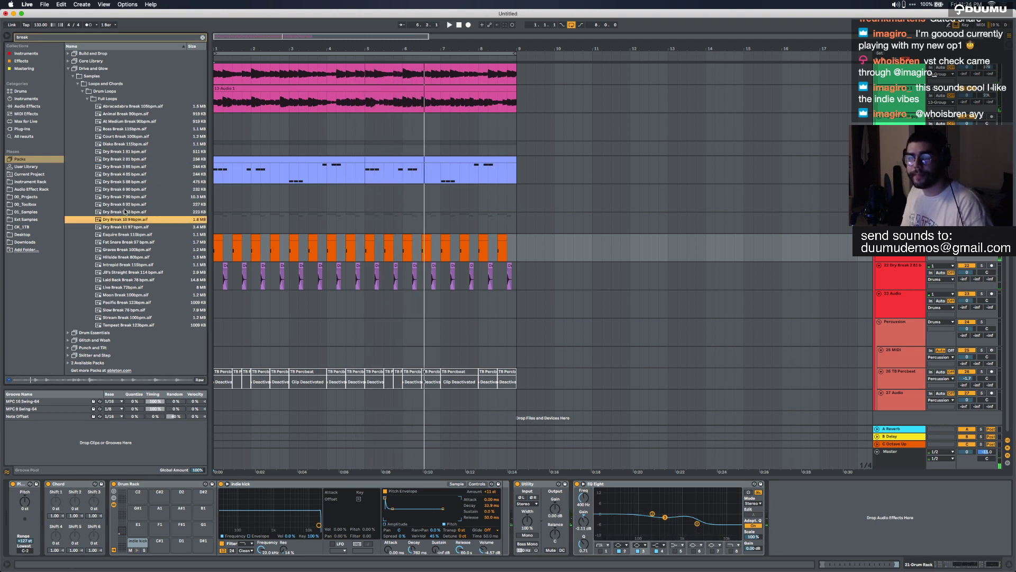
- Place Dry Break 10 94bpm at bar 1 on TB Percbeat and duplicate it to fill bars 1–9
left_click_drag(132, 221, 223, 381)
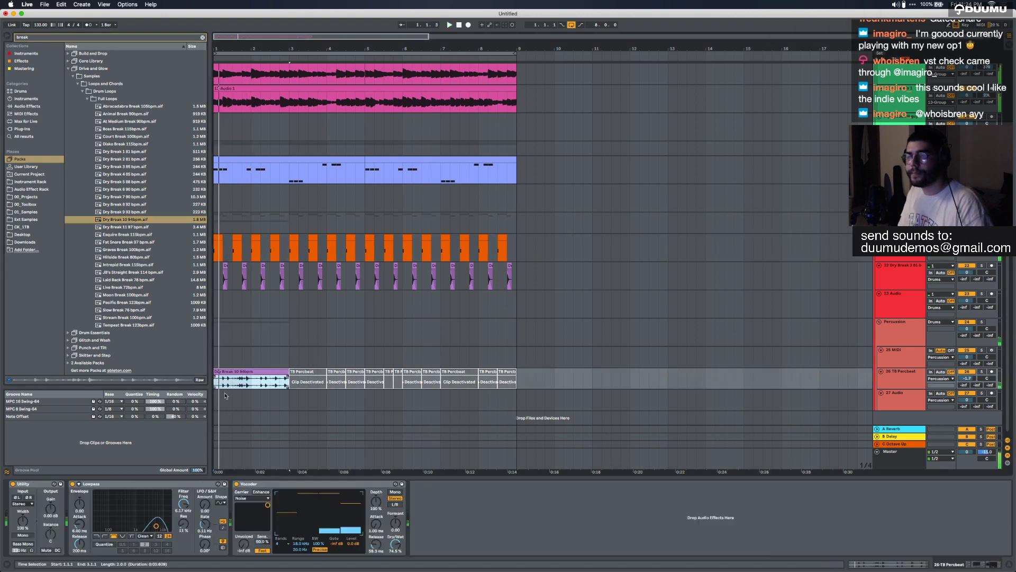
double_click(223, 381)
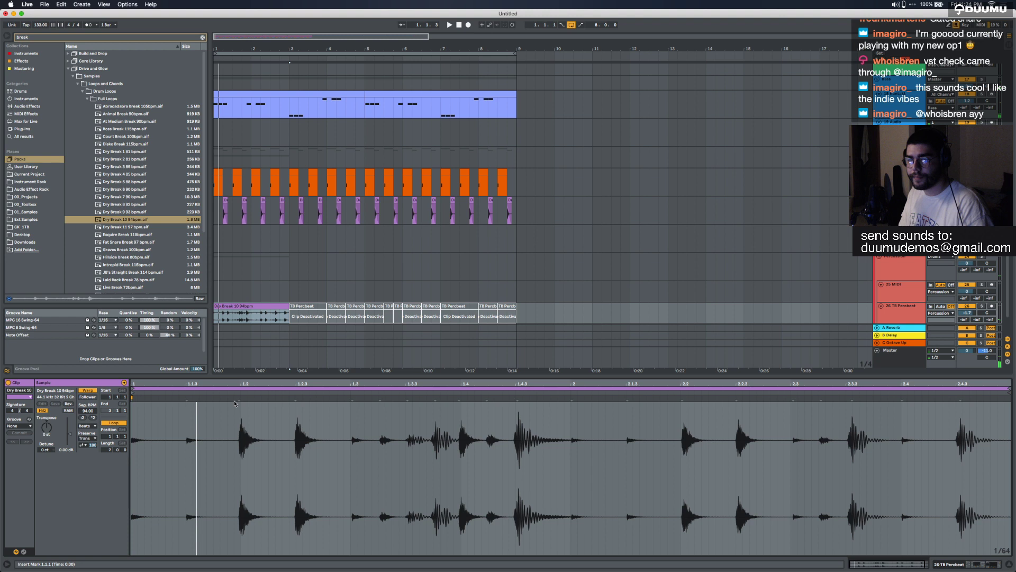
key("space")
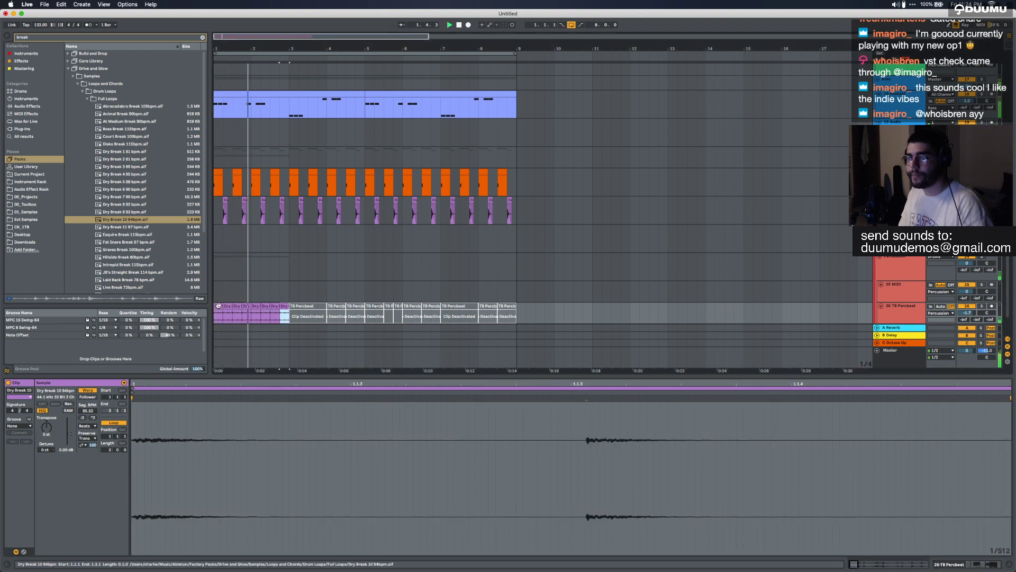
left_click(218, 306)
key("ctrl+d")
key("super+d")
key("super+d")
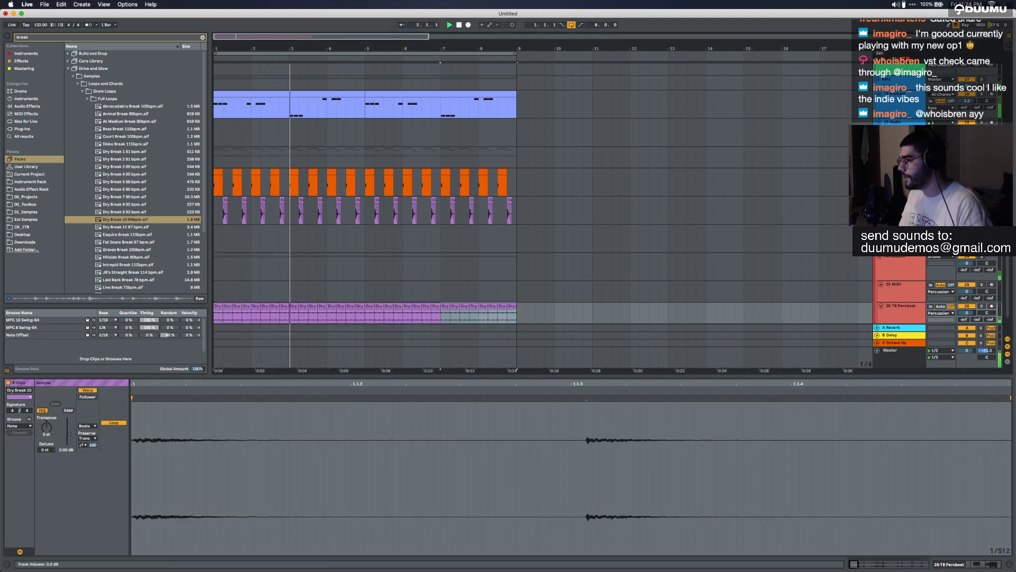
- Insert a new audio track and place the Dry Break 1 81 bpm sample on it
left_click(897, 307)
key("super+t")
key("space")
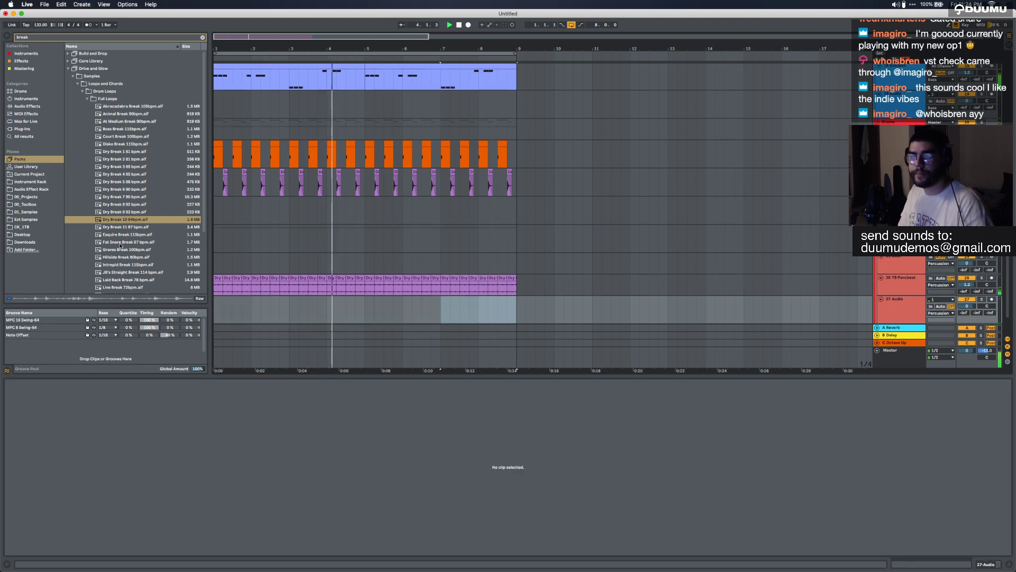
left_click(112, 256)
key("Down")
key("Down")
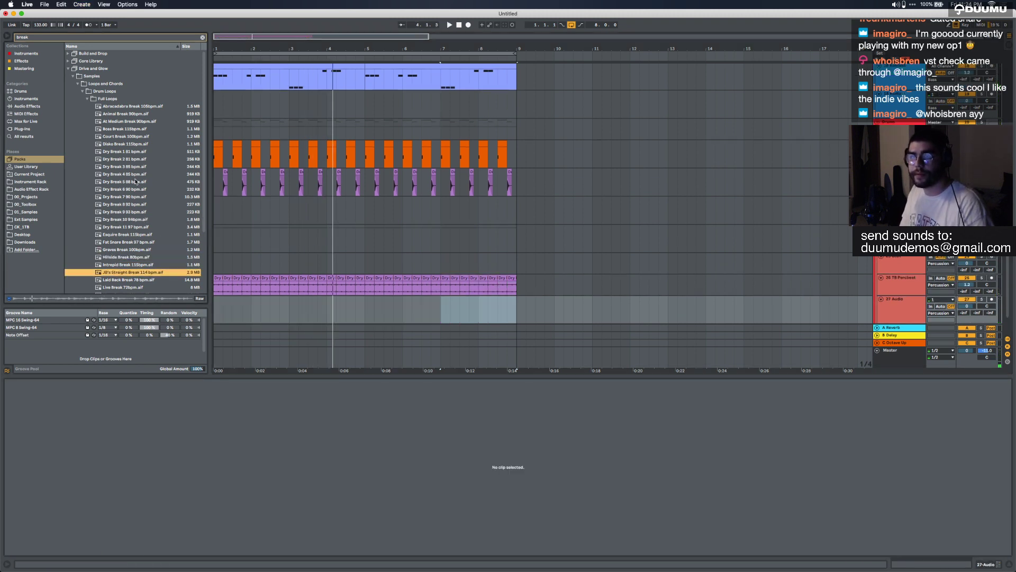
key("Up")
key("Up")
key("Up")
key("Up")
key("Up")
key("Up")
key("Up")
key("Up")
key("Up")
key("Up")
key("Up")
key("Up")
key("Up")
key("Up")
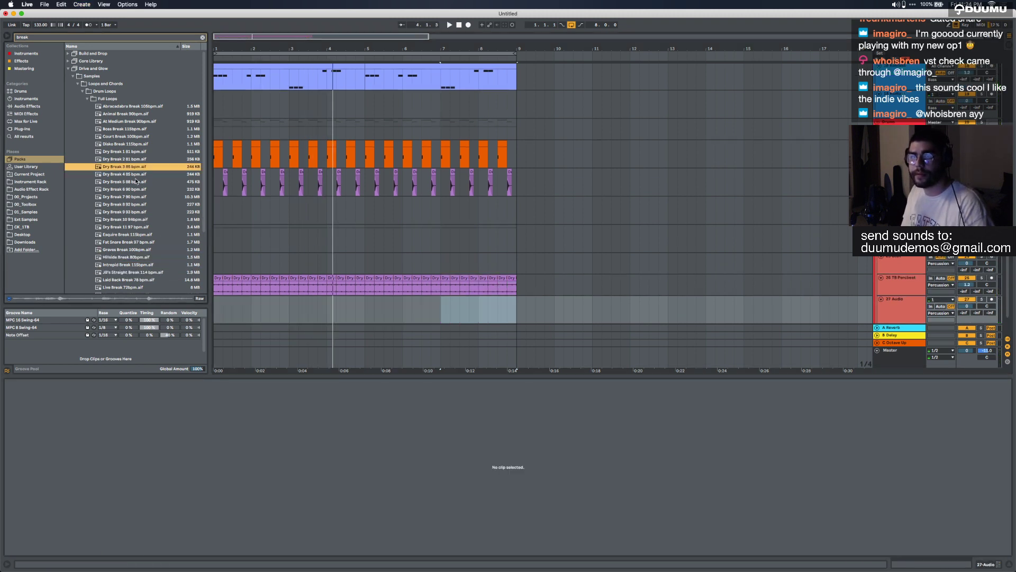
key("Up")
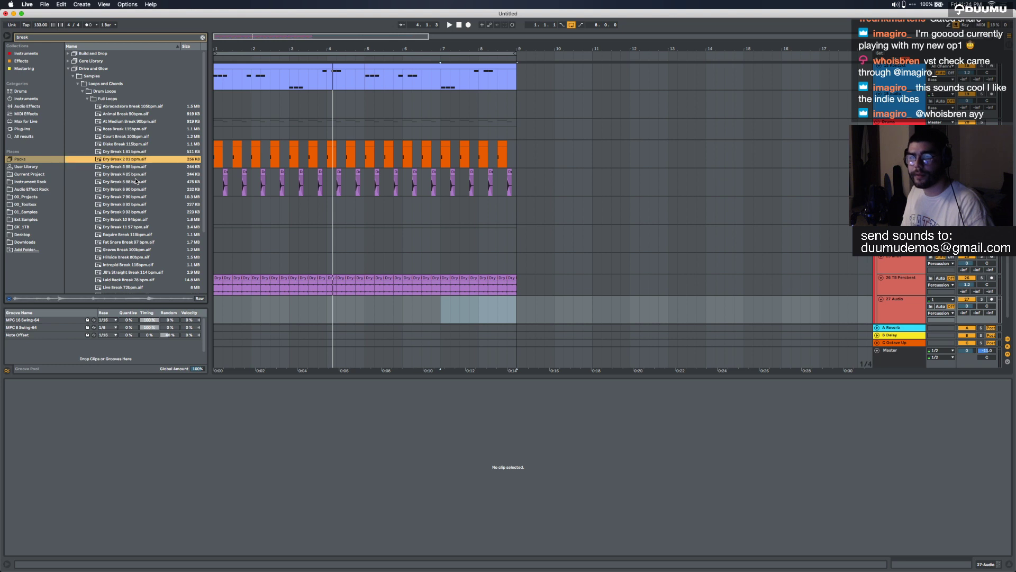
key("Up")
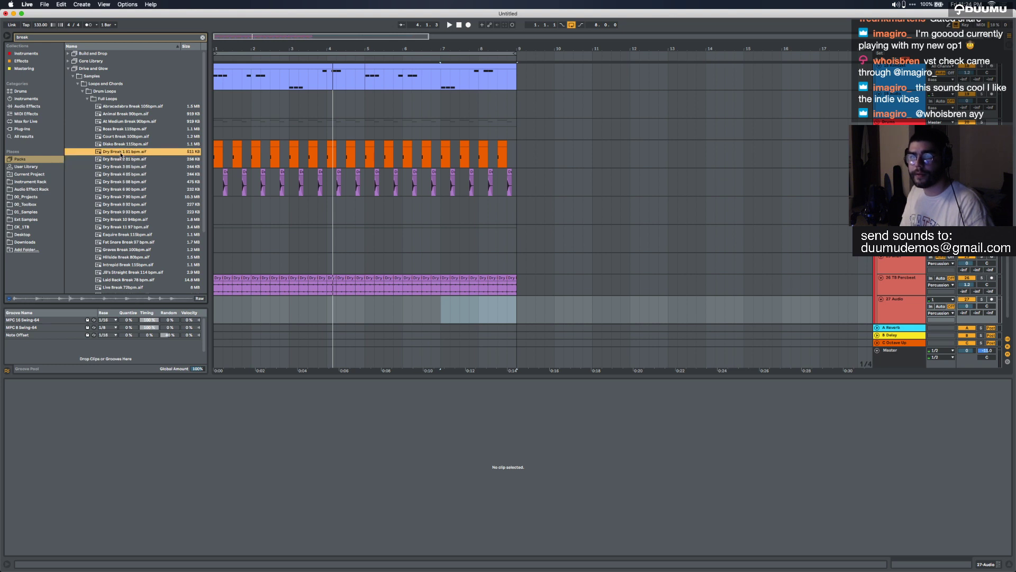
left_click_drag(122, 154, 214, 312)
- Trim the Dry Break 1 clip to start at bar 1 and split it at 1.1.3
scroll(224, 312, "up", 5)
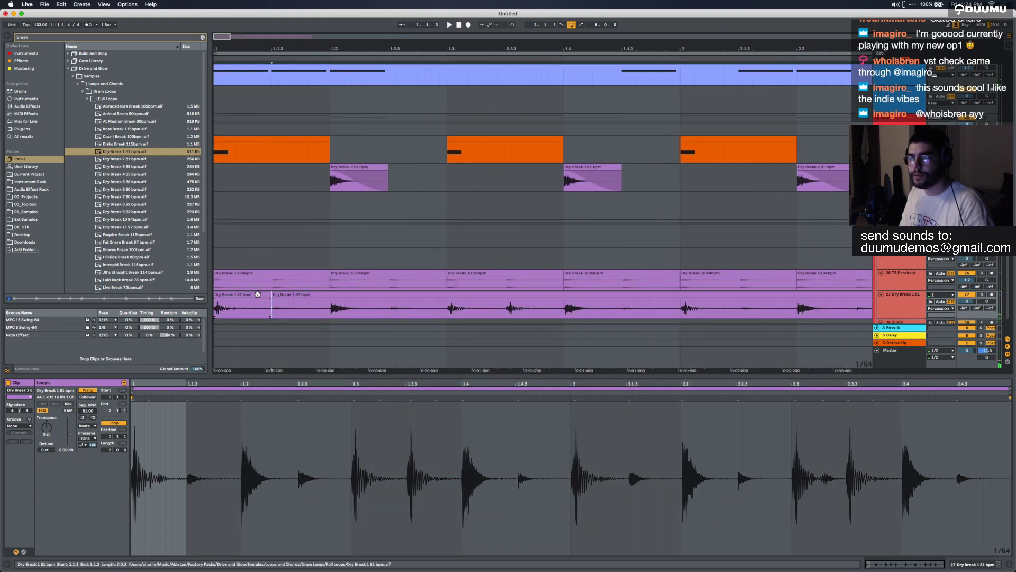
key("Delete")
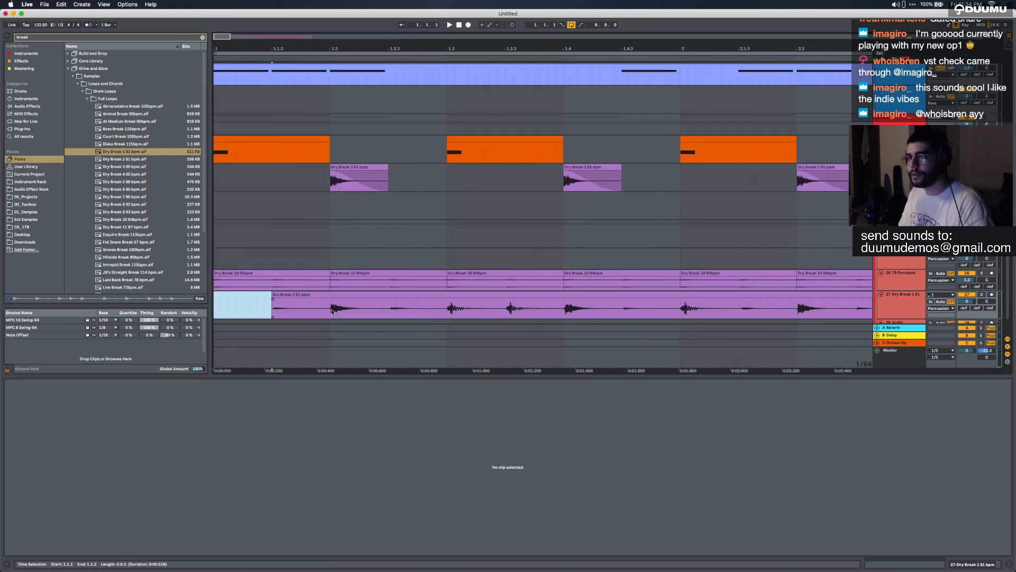
left_click_drag(387, 311, 332, 301)
key("ctrl+e")
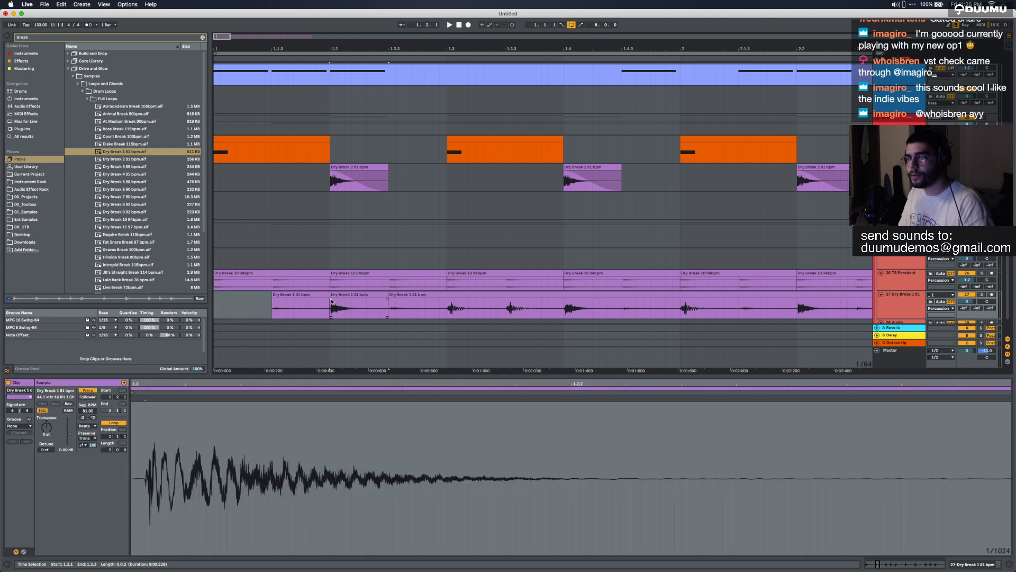
left_click_drag(270, 300, 300, 303)
left_click(268, 311)
key("ctrl+e")
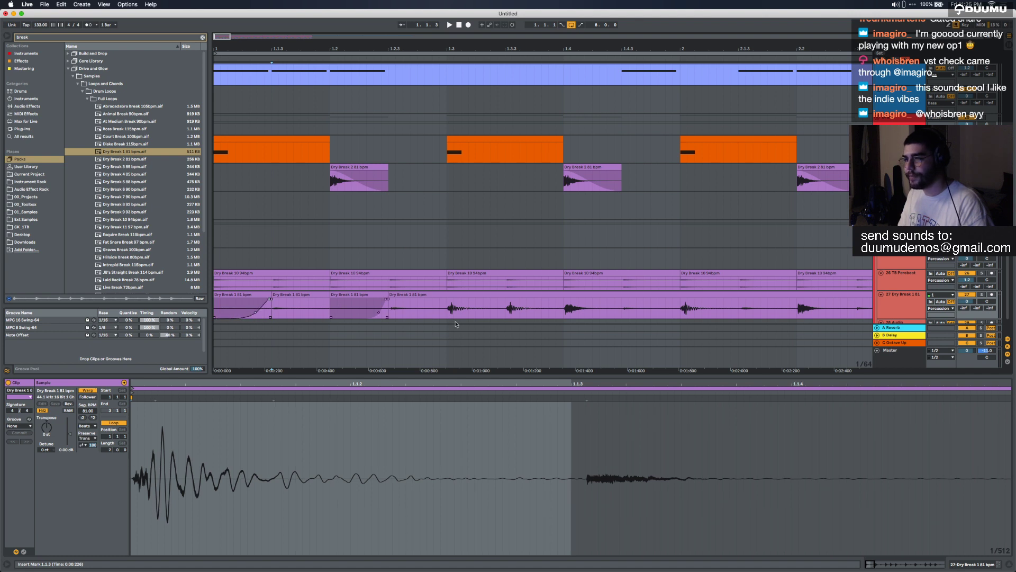
- Repeat the half-bar break chunk along the track up to bar 9, undoing the extra copy
key("space")
left_click_drag(451, 307, 214, 307)
key("minus")
key("ctrl+d")
key("ctrl+d")
key("ctrl+d")
key("ctrl+d")
key("ctrl+d")
key("ctrl+d")
key("minus")
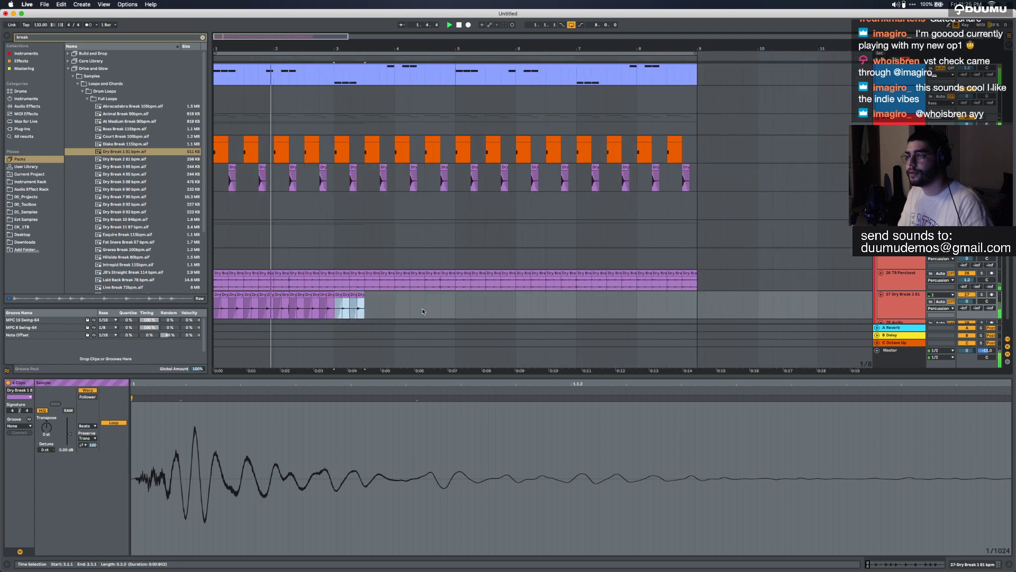
key("ctrl+d")
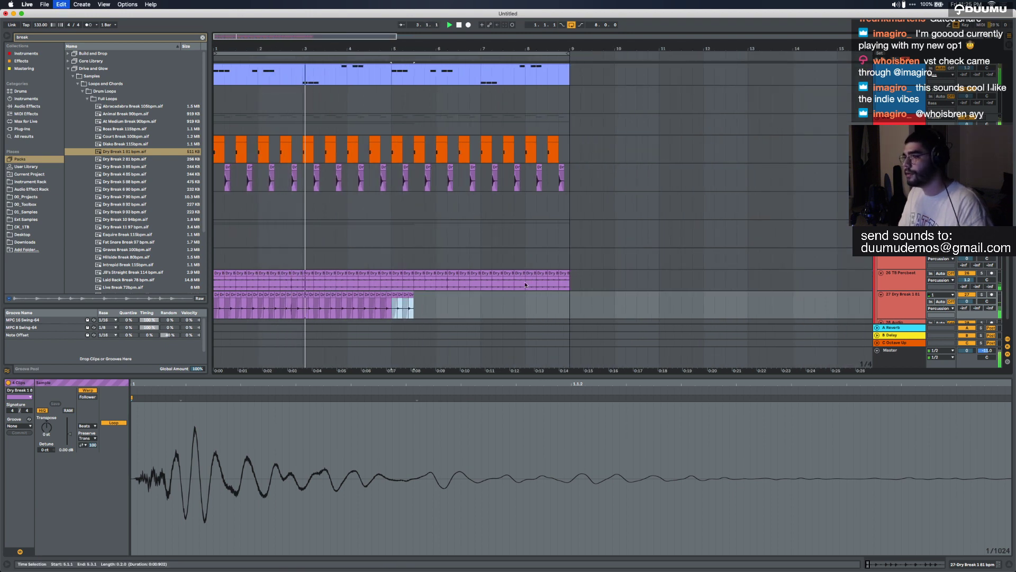
key("ctrl+d")
key("ctrl+d")
key("ctrl+d")
key("ctrl+d")
key("ctrl+d")
key("ctrl+d")
key("ctrl+d")
key("ctrl+d")
key("ctrl+d")
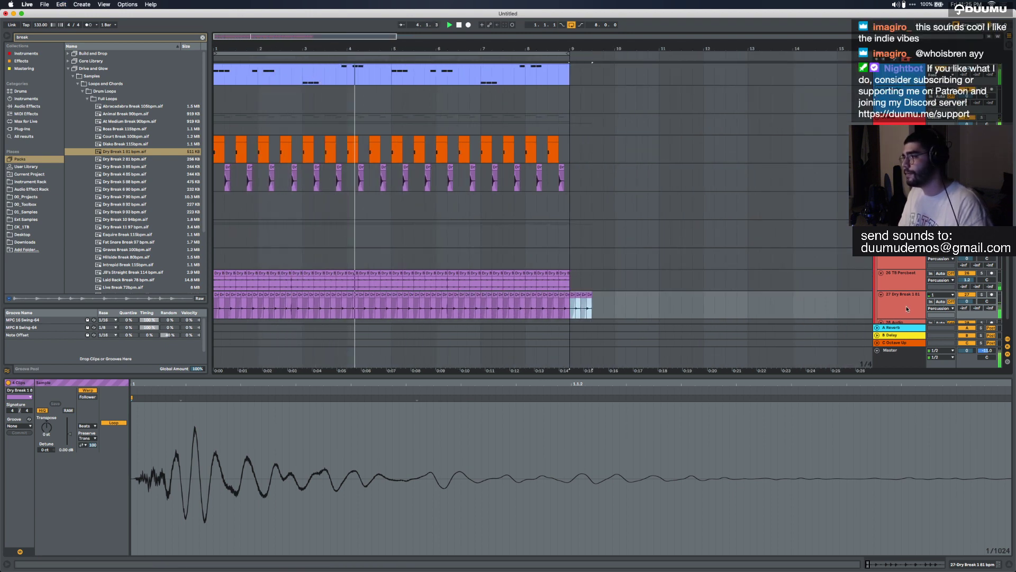
key("ctrl+z")
- Search the browser for 'auto' with the chopped break track selected
left_click(905, 307)
key("super+f")
type("auto")
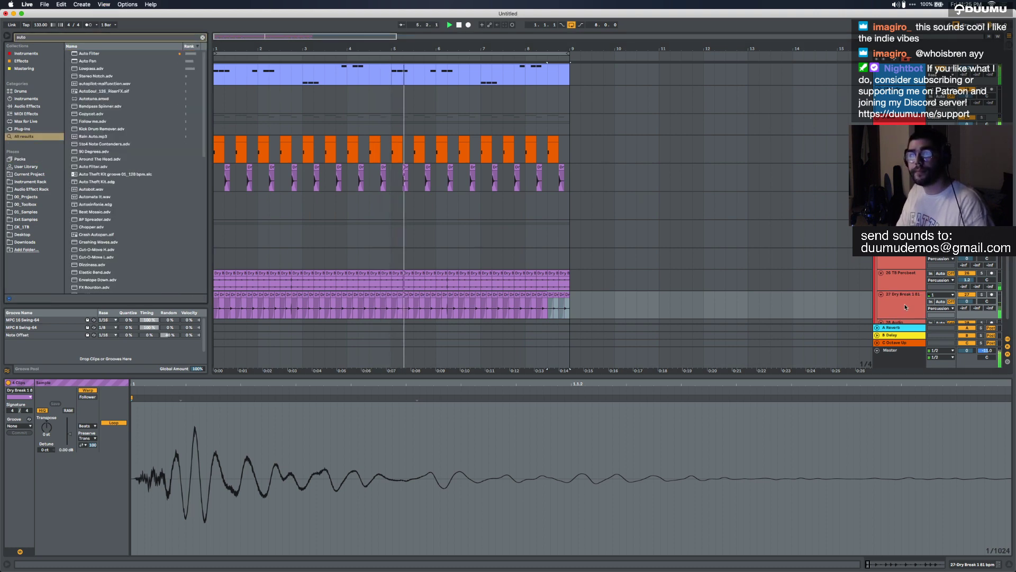
- Load Auto Filter onto the chopped break track with frequency at 192 Hz
key("Return")
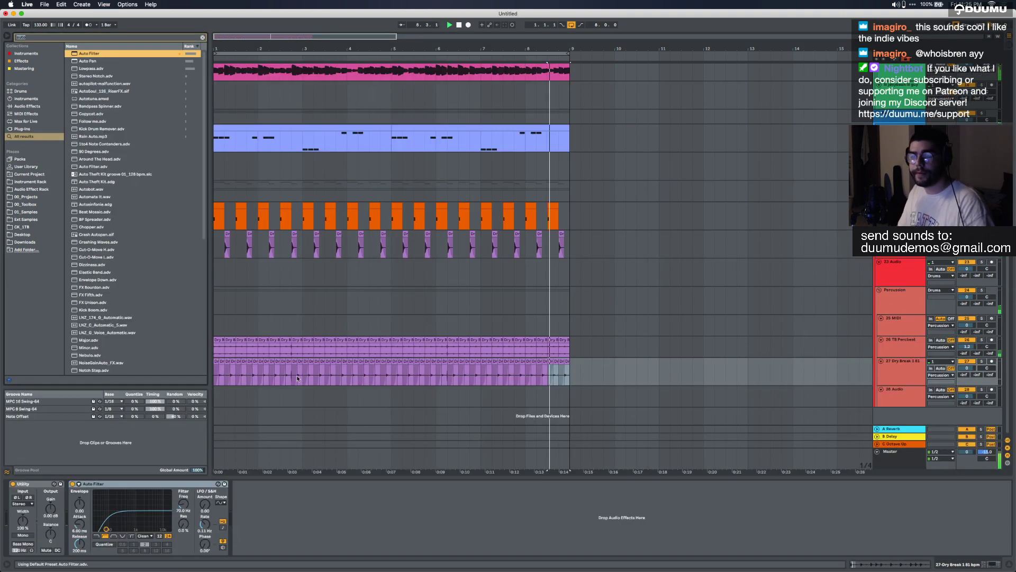
left_click_drag(184, 504, 187, 503)
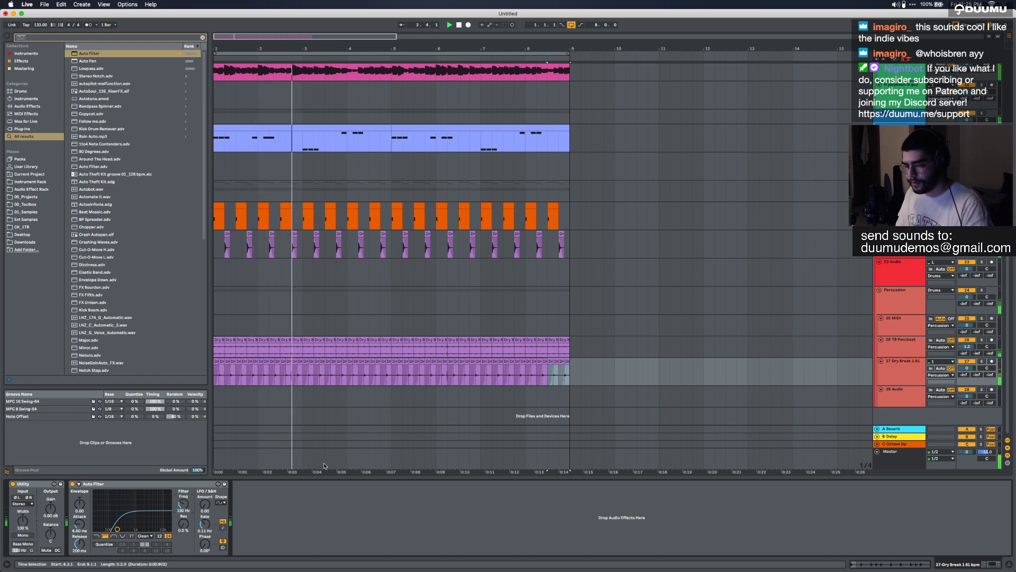
scroll(704, 332, "up", 4)
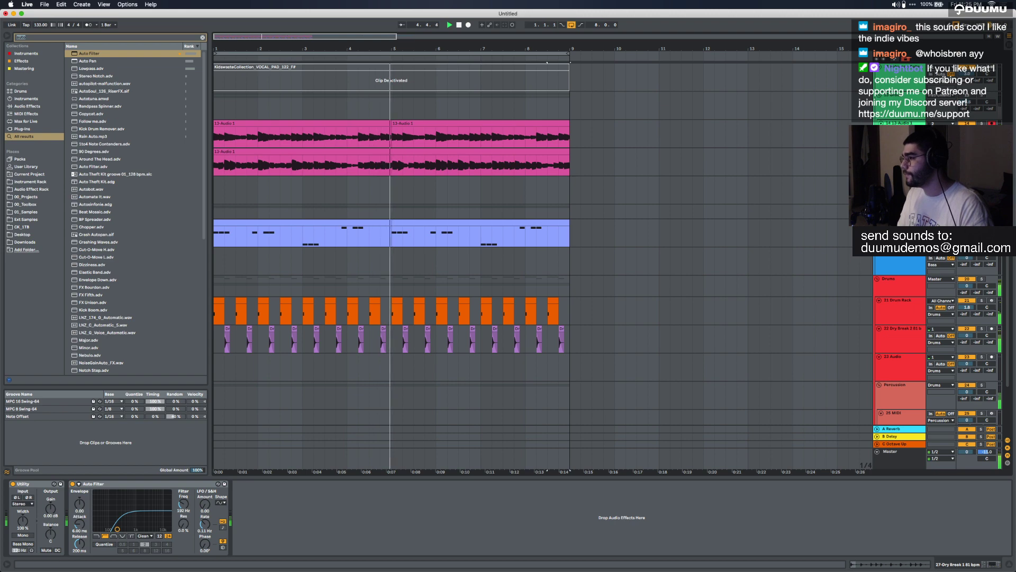
- Reactivate the Kidswaste vocal pad clip and the 110 ARP clip
left_click(704, 233)
scroll(704, 233, "up", 3)
scroll(704, 265, "up", 1)
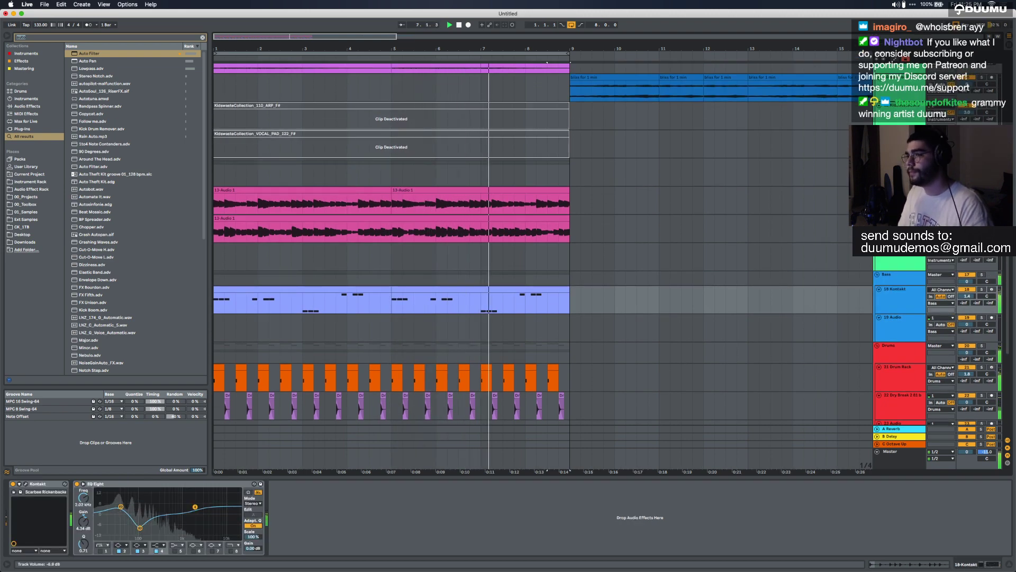
scroll(704, 265, "up", 9)
key("minus")
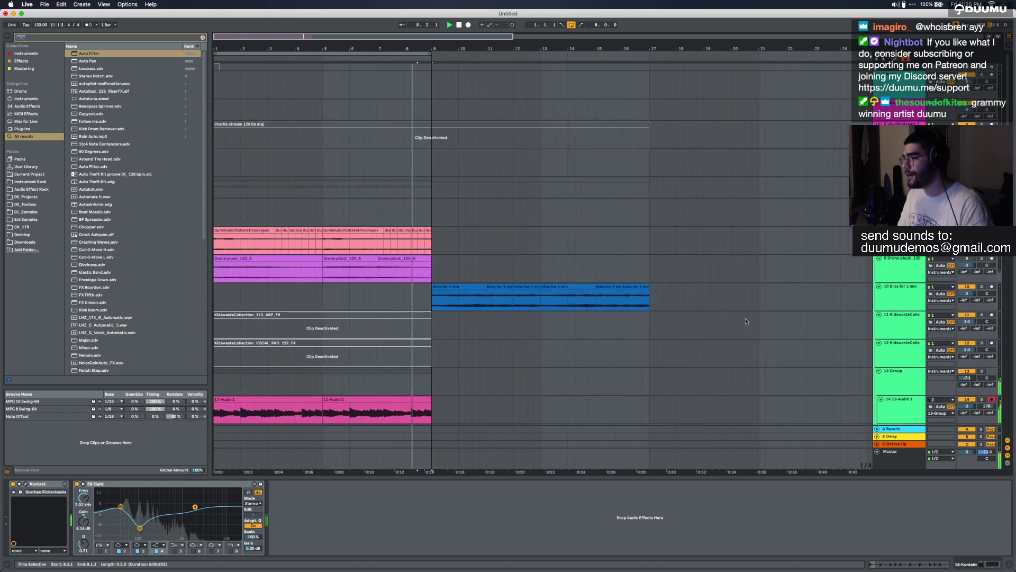
left_click(378, 341)
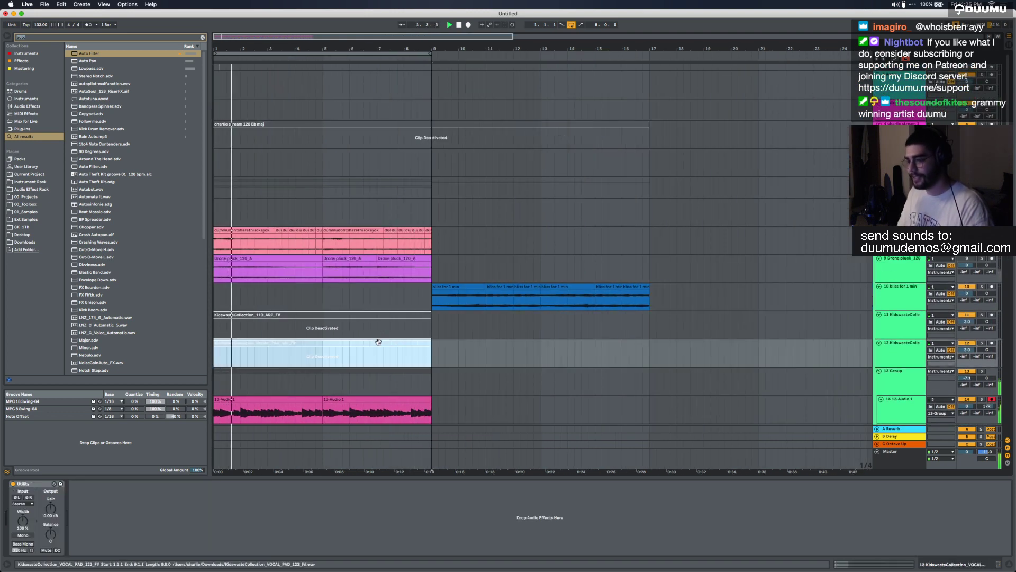
left_click(335, 315)
key("0")
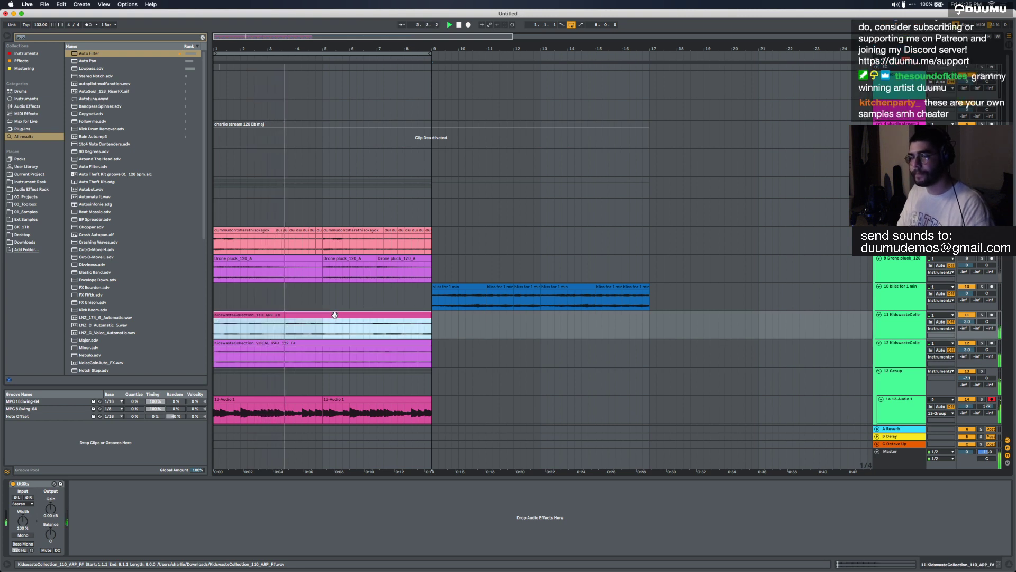
- Lower Drone pluck's volume to -3.9 dB and set the track above to -0.2 dB
left_click(914, 264)
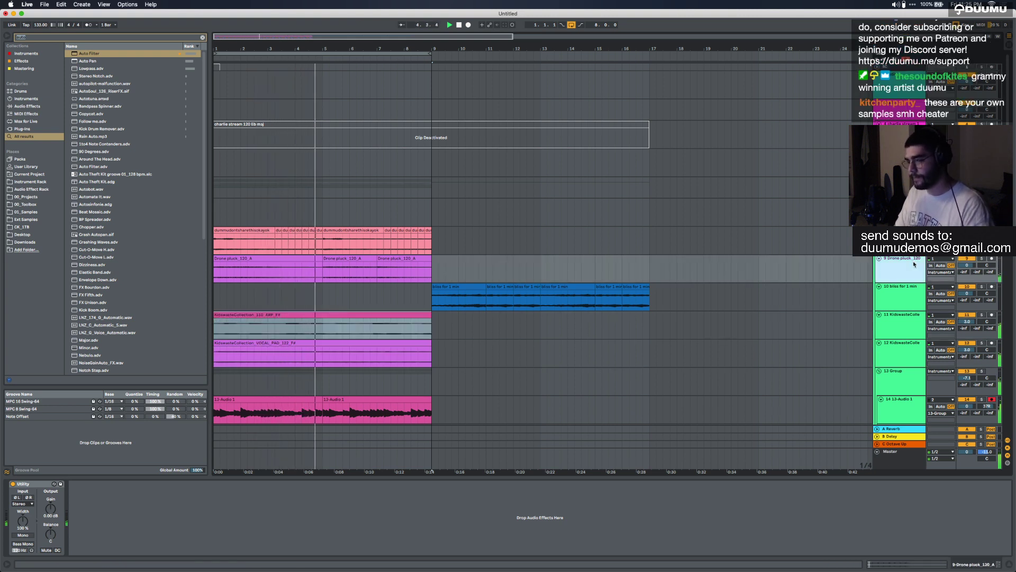
left_click_drag(967, 265, 967, 275)
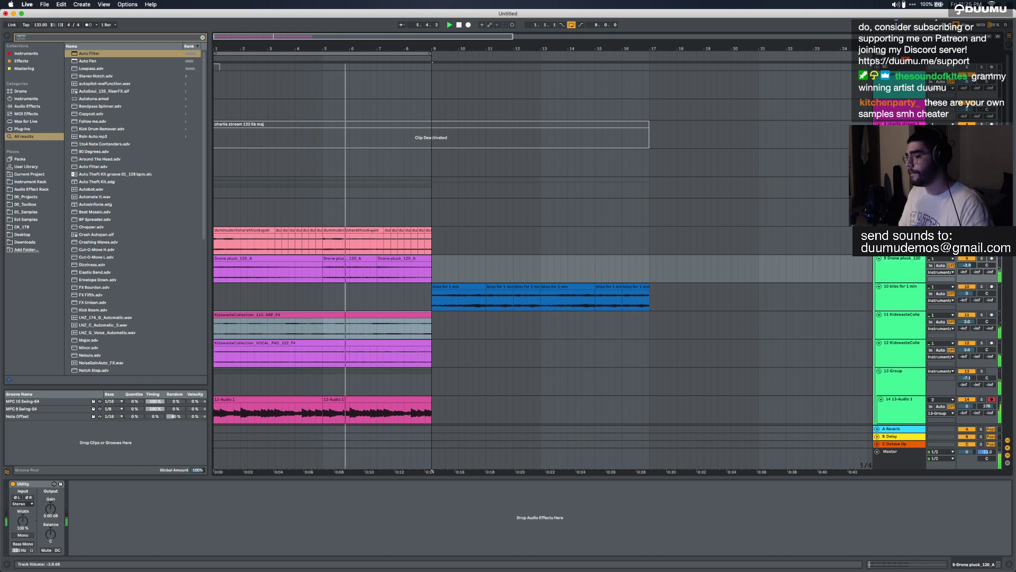
left_click(900, 241)
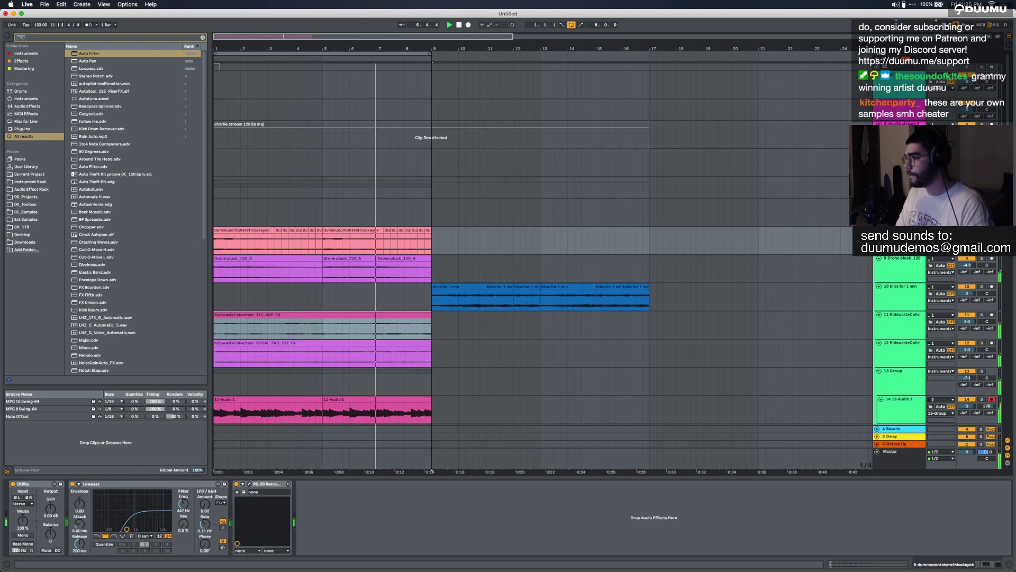
left_click_drag(967, 237, 967, 240)
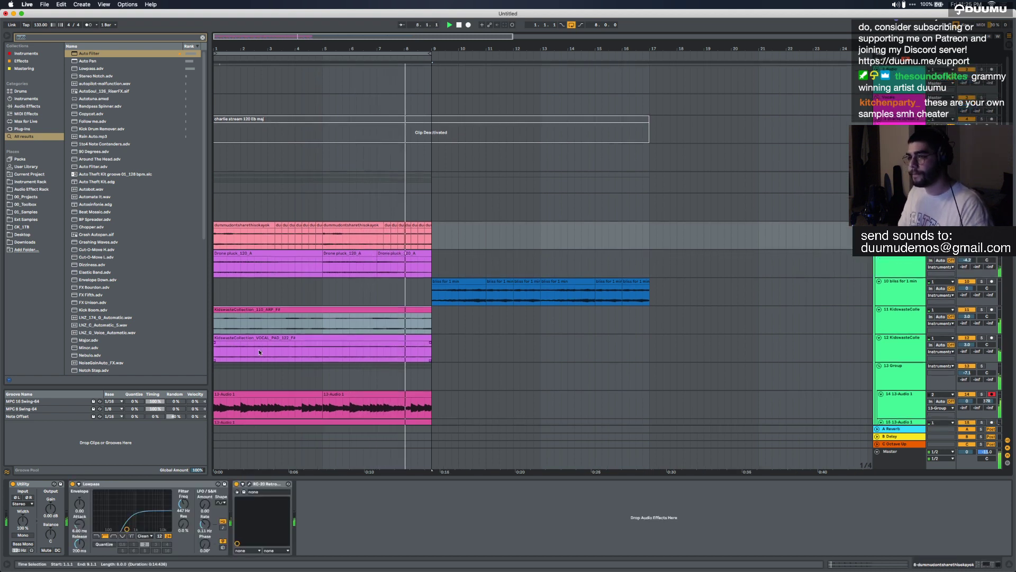
scroll(259, 352, "down", 2)
scroll(260, 352, "down", 8)
left_click(259, 246)
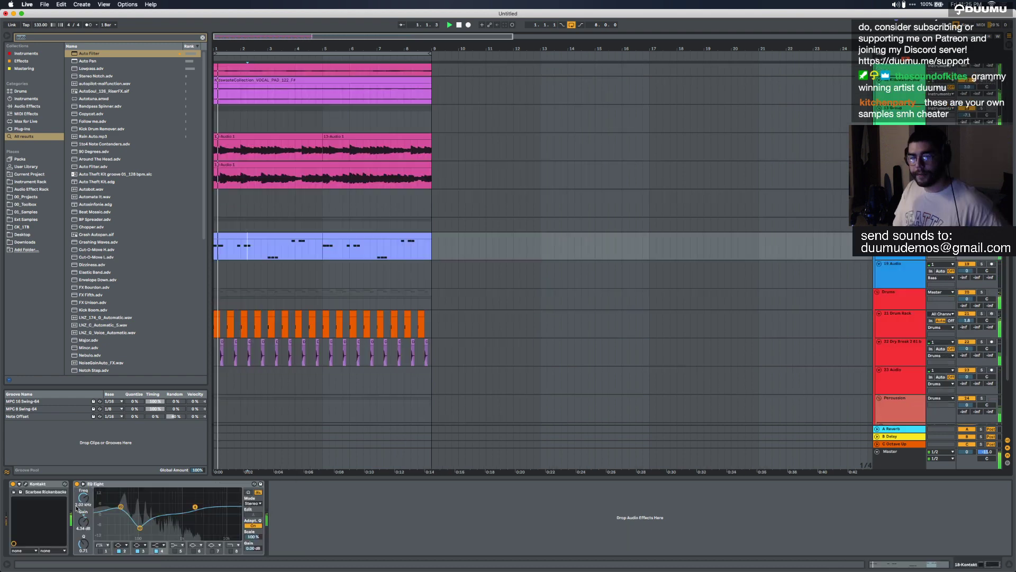
- Check the Kontakt bass instrument window, then close it
left_click(25, 484)
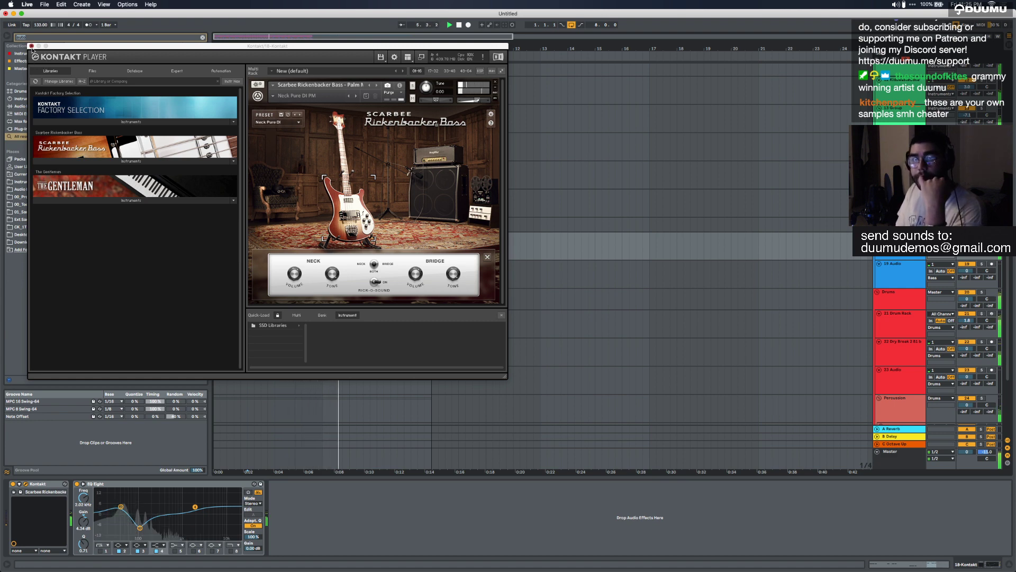
left_click(254, 383)
left_click(247, 360)
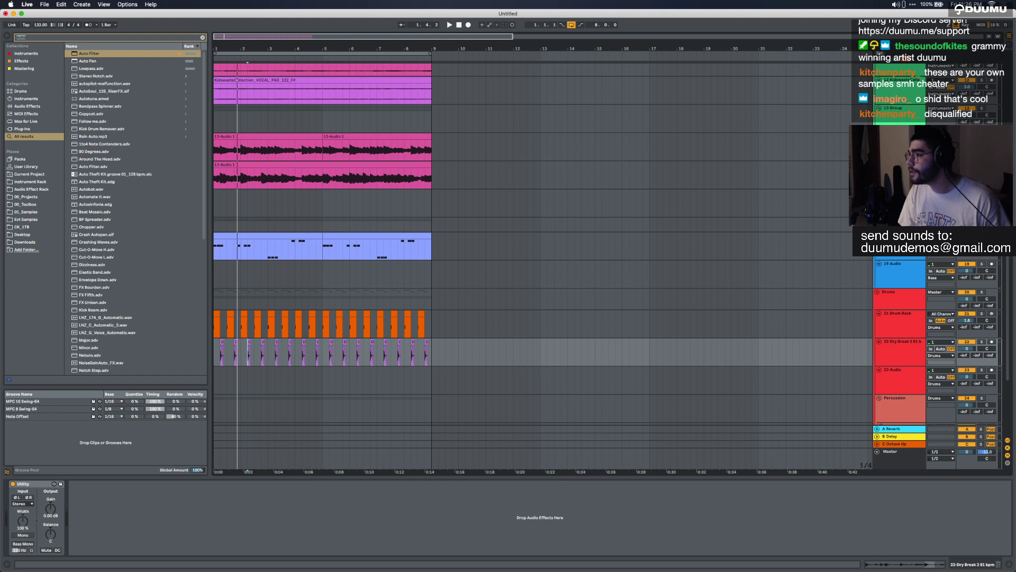
- Insert a new audio track and set 19 Audio to input 2 with monitoring on
left_click(889, 294)
key("super+t")
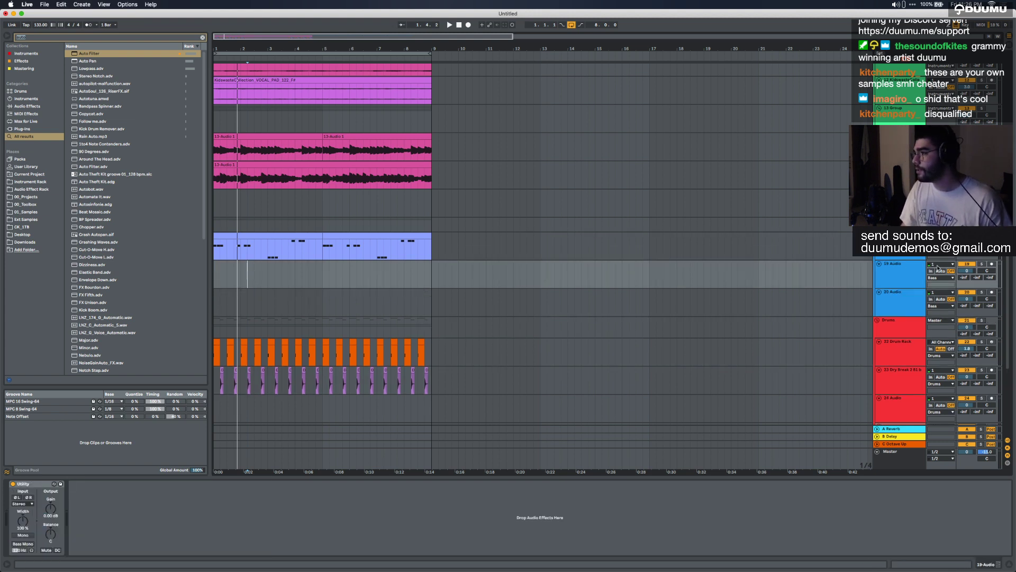
left_click(935, 264)
left_click(938, 288)
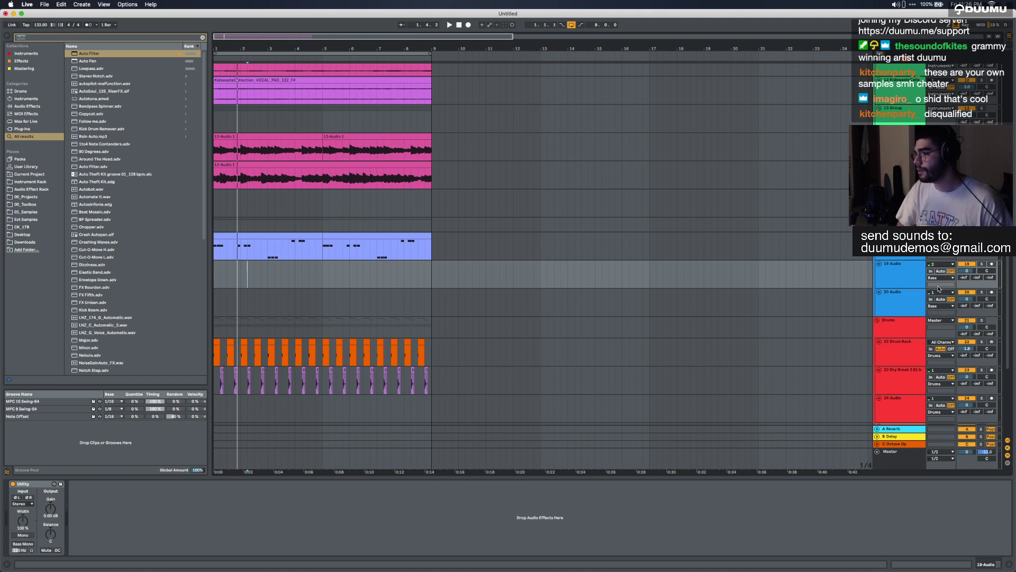
left_click(931, 271)
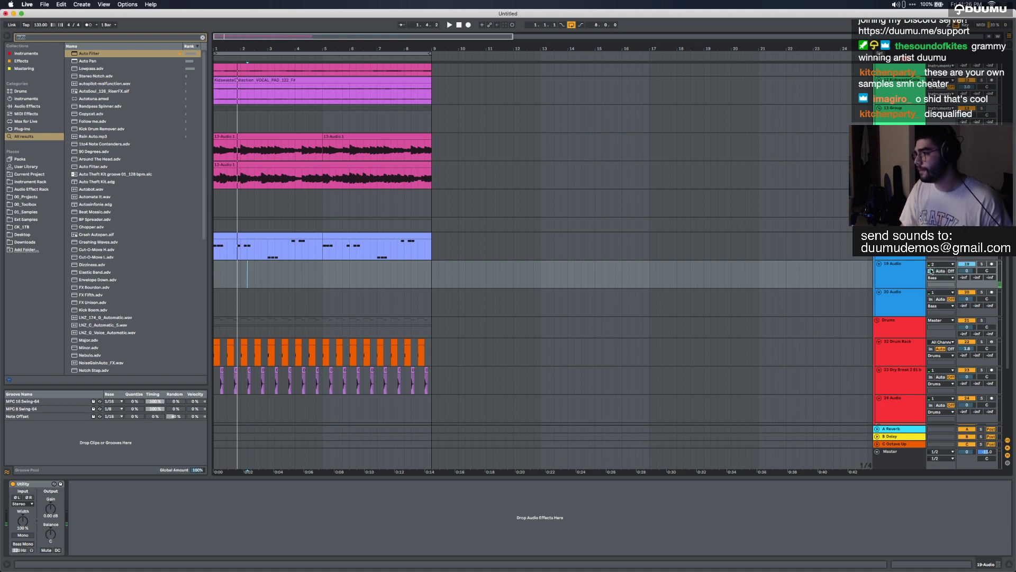
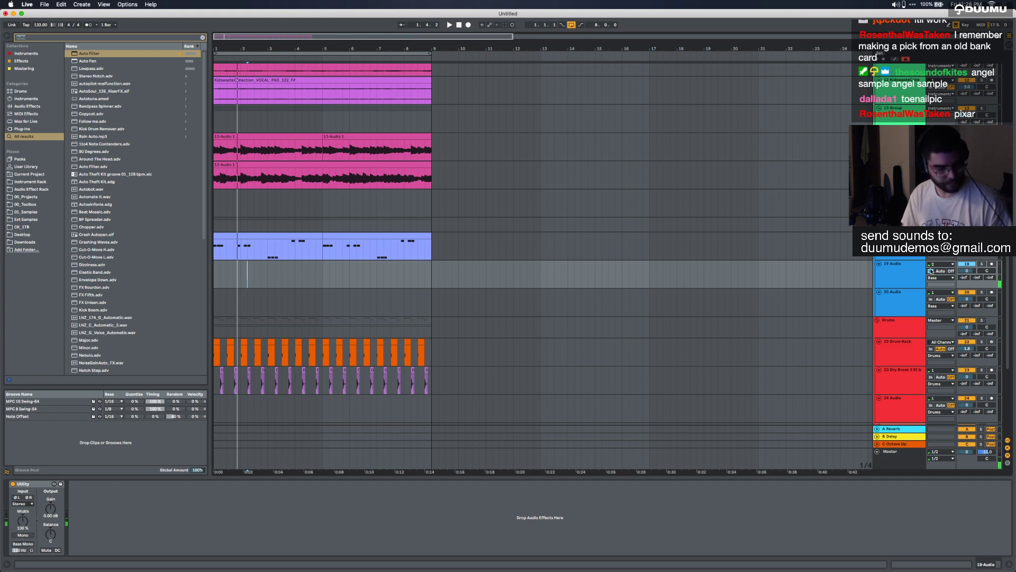
- Arm 19 Audio with input monitoring on, start playback, and load a Tuner onto it
left_click(930, 271)
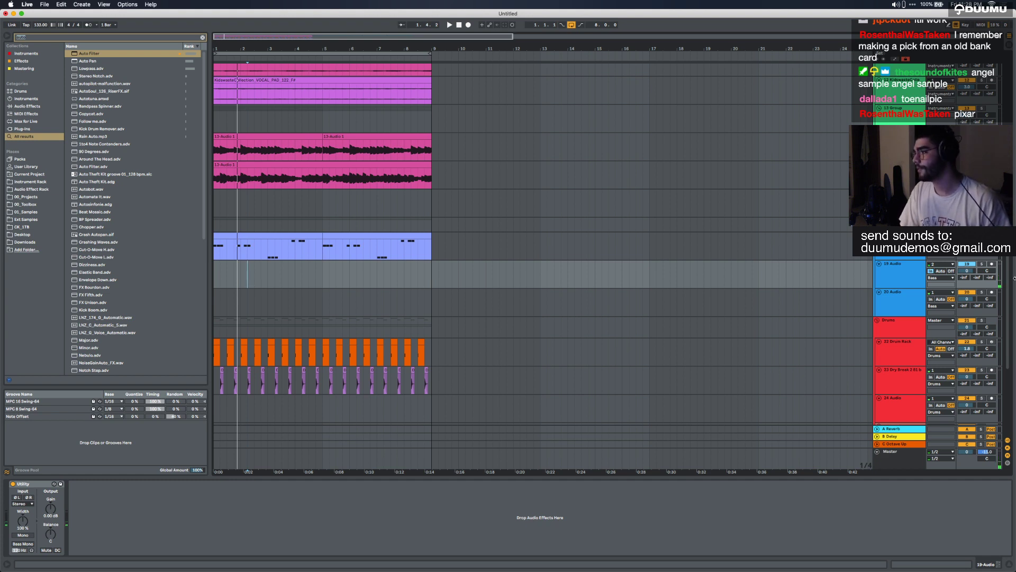
left_click(991, 263)
key("space")
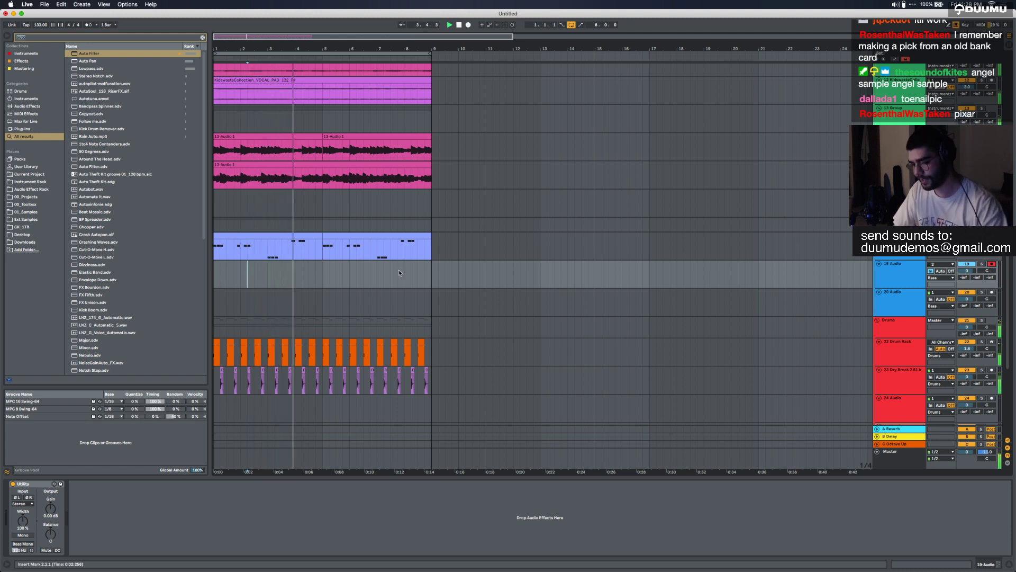
type("tuner")
key("Return")
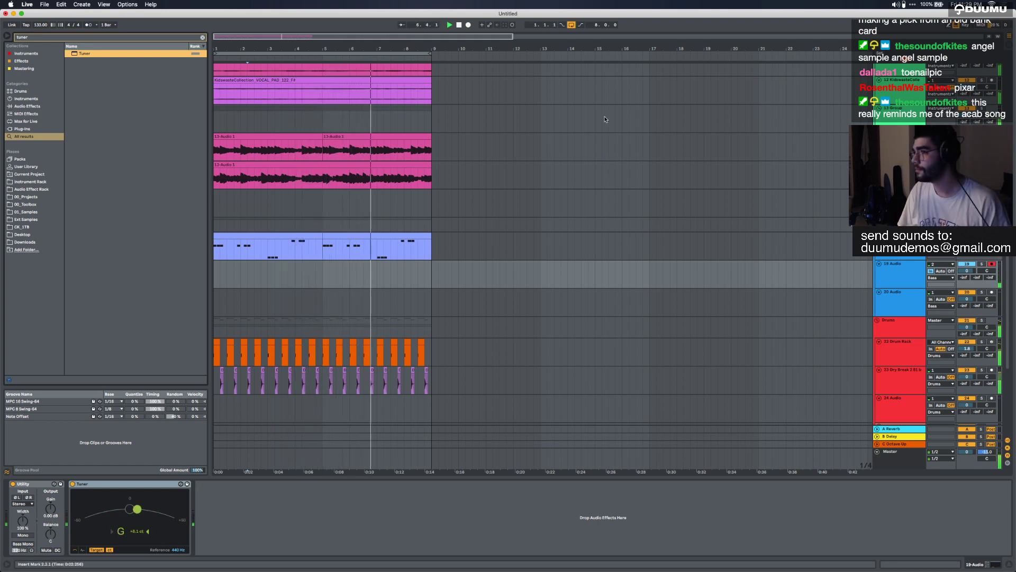
- Record a new take onto 19 Audio over bars 1–8 with Arrangement Record
left_click(468, 25)
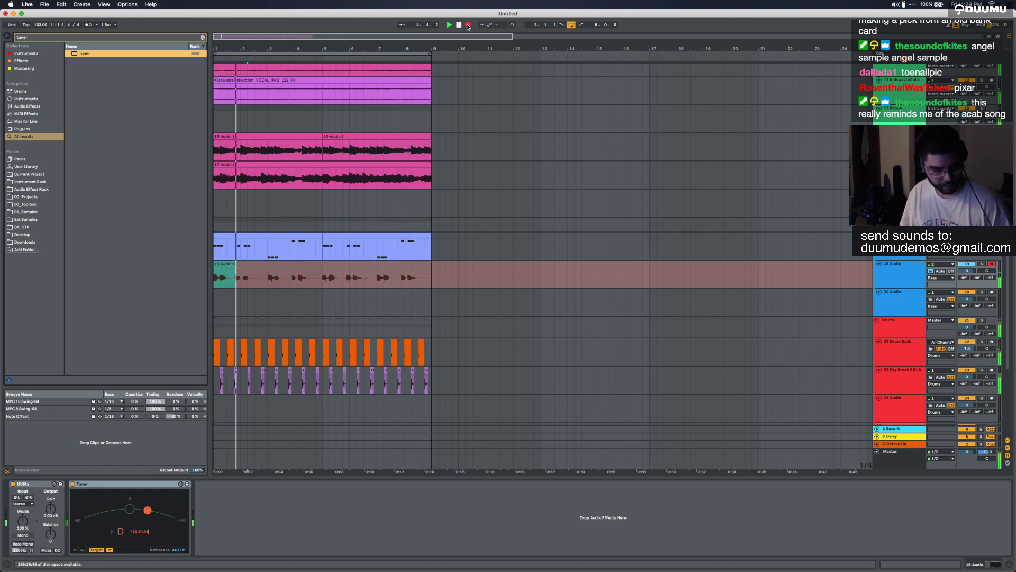
left_click(468, 26)
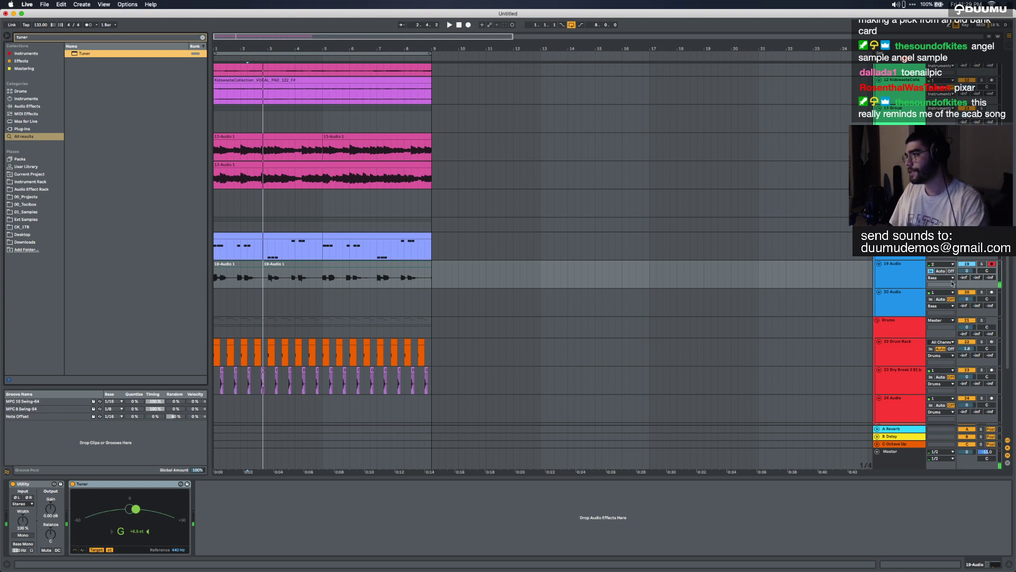
- Merge the two recorded 19 Audio clips into one and set its start as 1.1.1
left_click(312, 273)
left_click(267, 264)
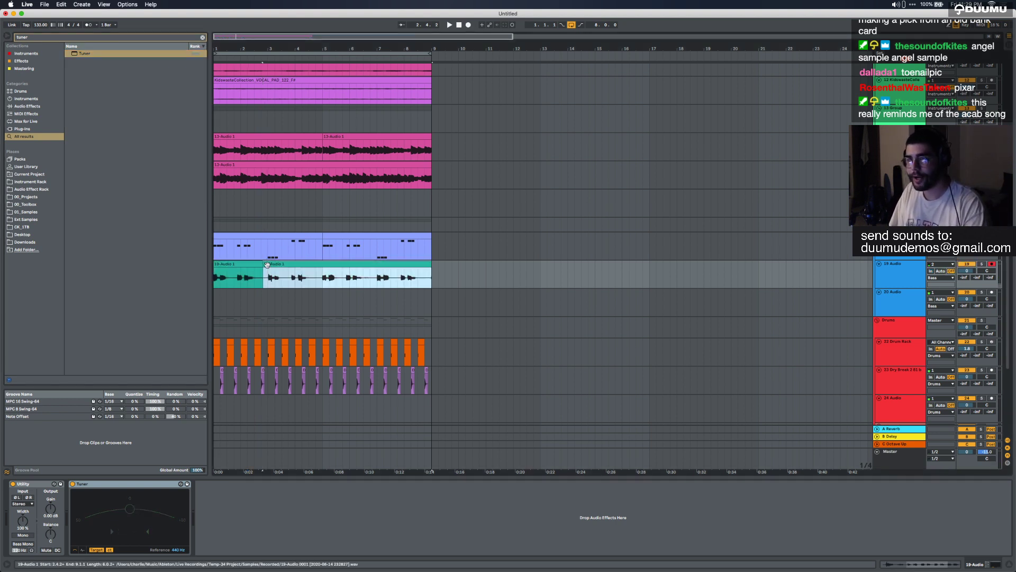
key("super+z")
double_click(229, 263)
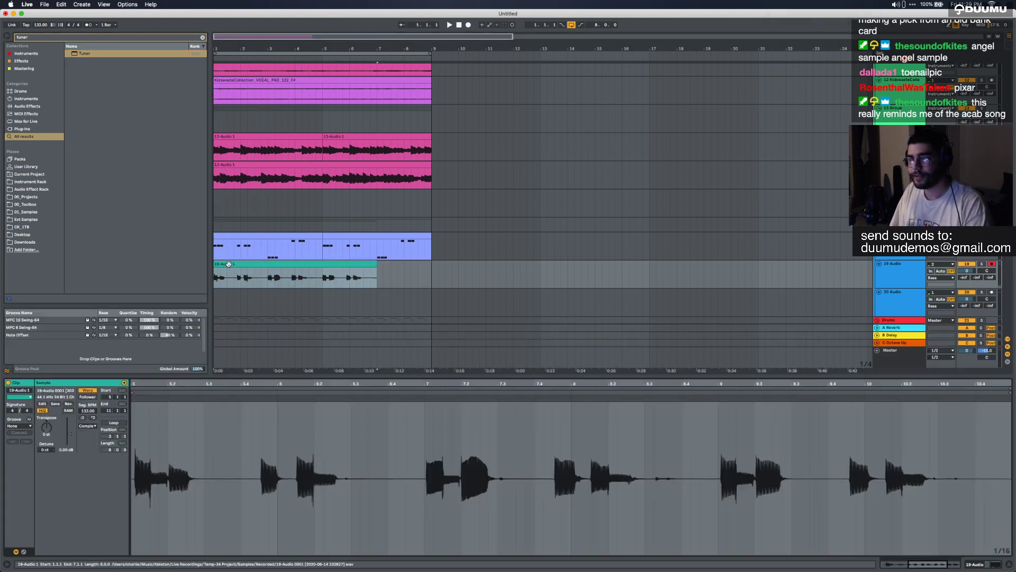
right_click(136, 401)
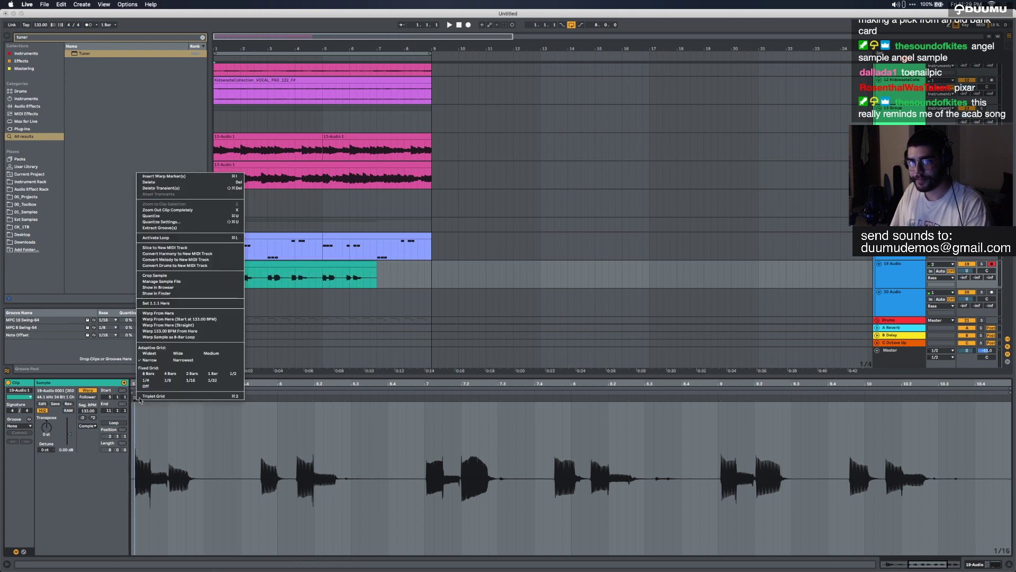
left_click(167, 304)
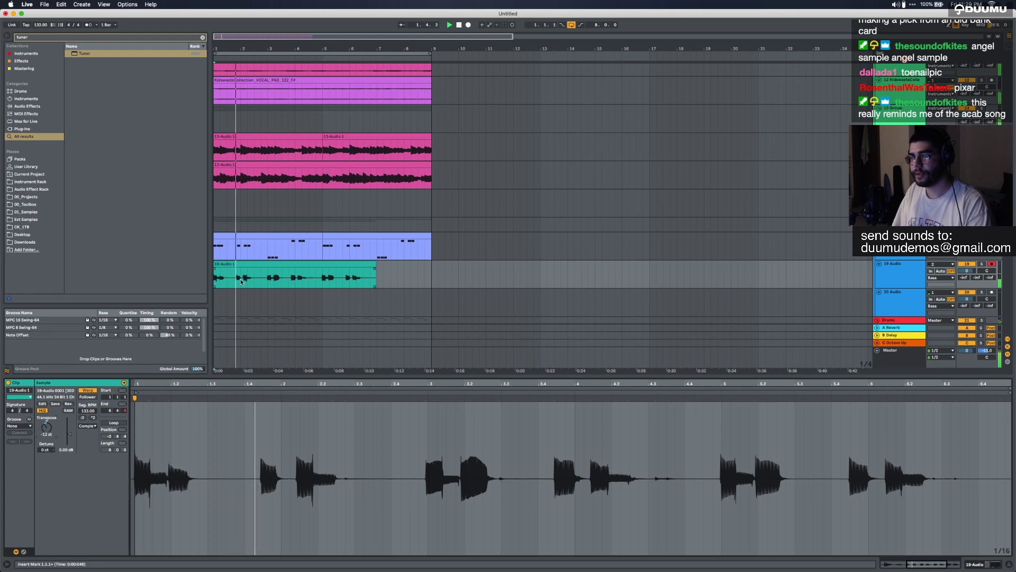
- Set the sample grid to 1/8 and add warp markers across the whole take
left_click(328, 510)
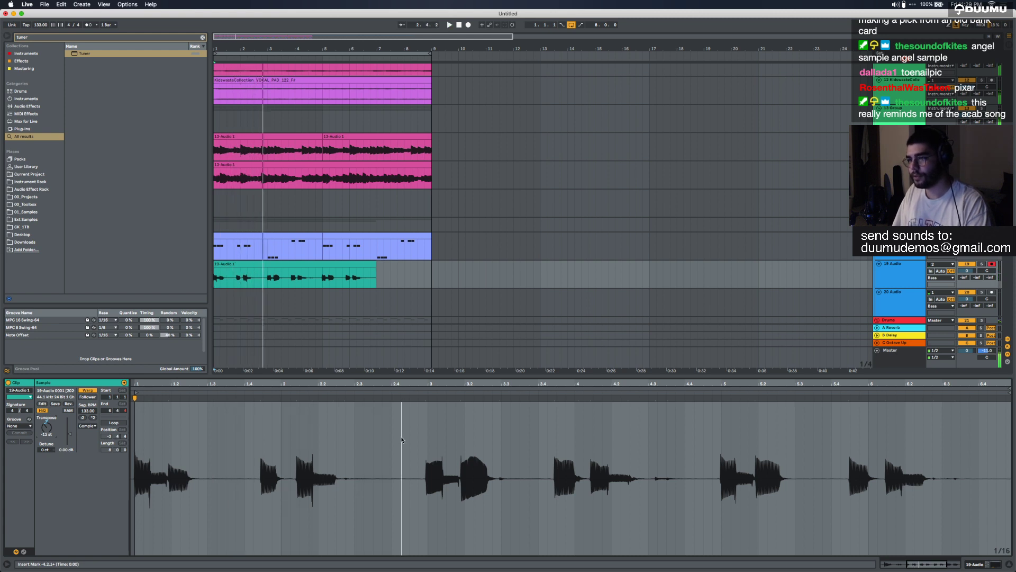
right_click(364, 432)
left_click(356, 411)
key("super+a")
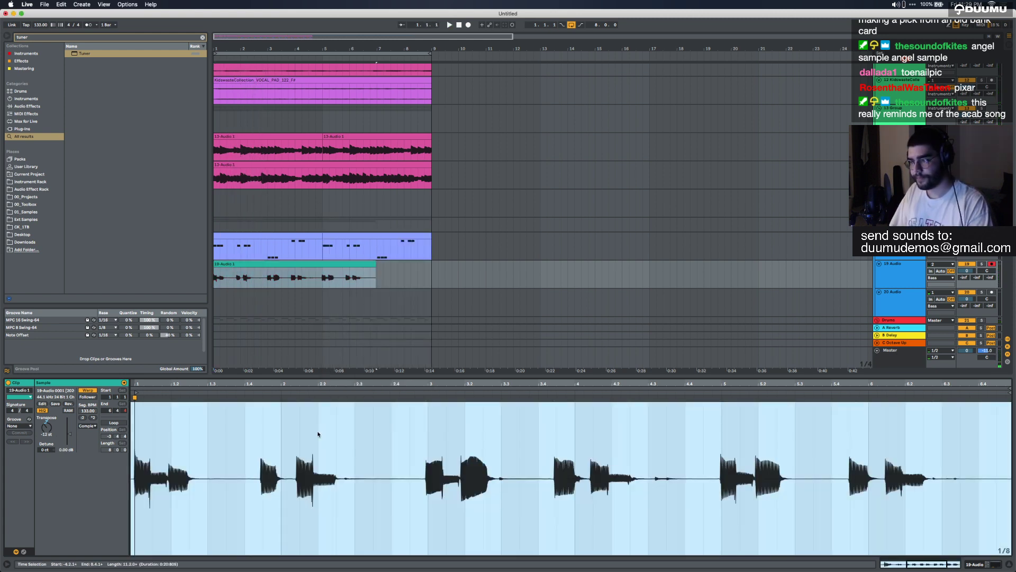
key("super+i")
key("space")
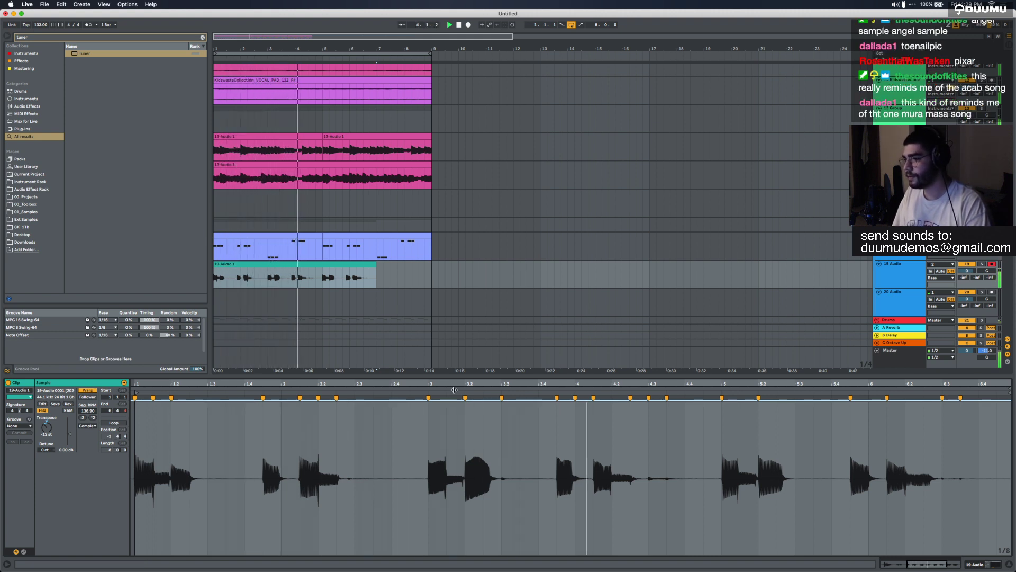
double_click(593, 398)
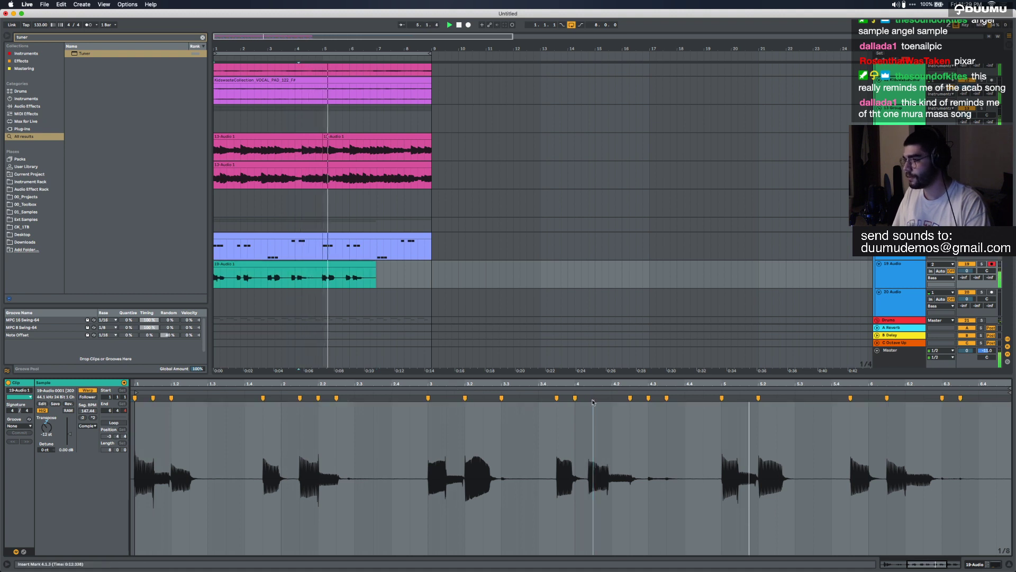
double_click(593, 400)
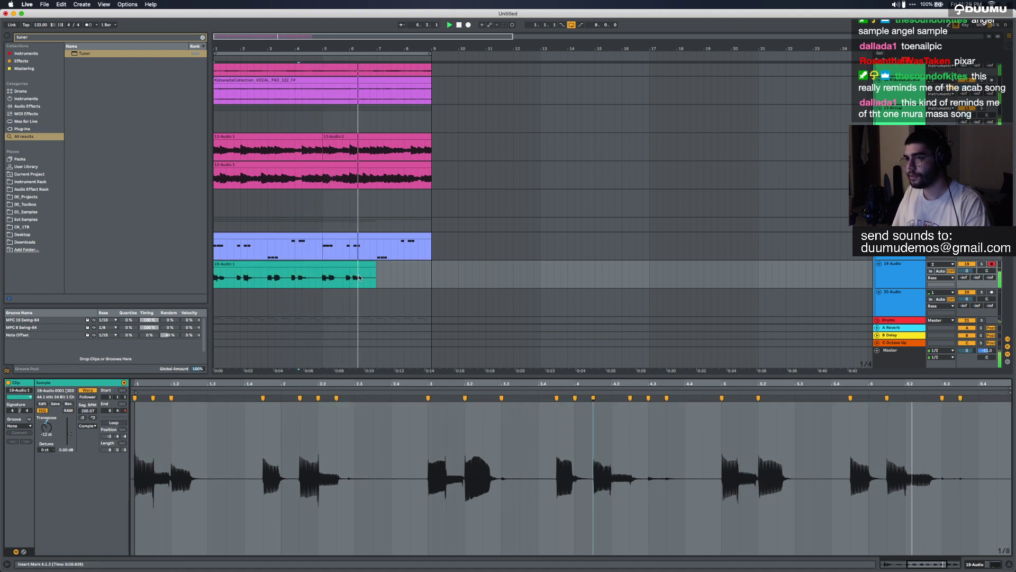
- Stretch the warped take out to bar 9, then delete it from the lane
left_click_drag(377, 267, 449, 263)
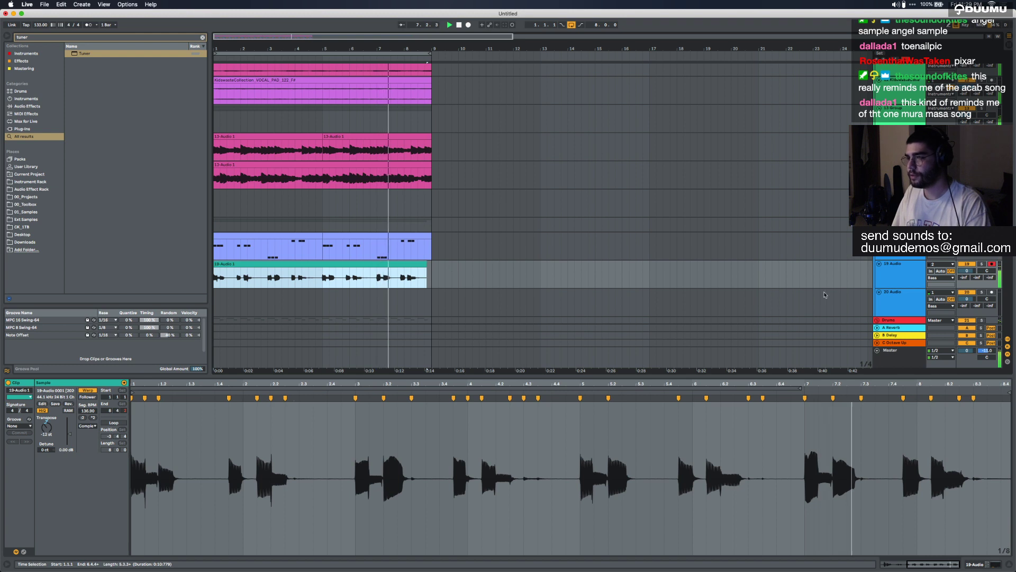
left_click(892, 278)
key("Delete")
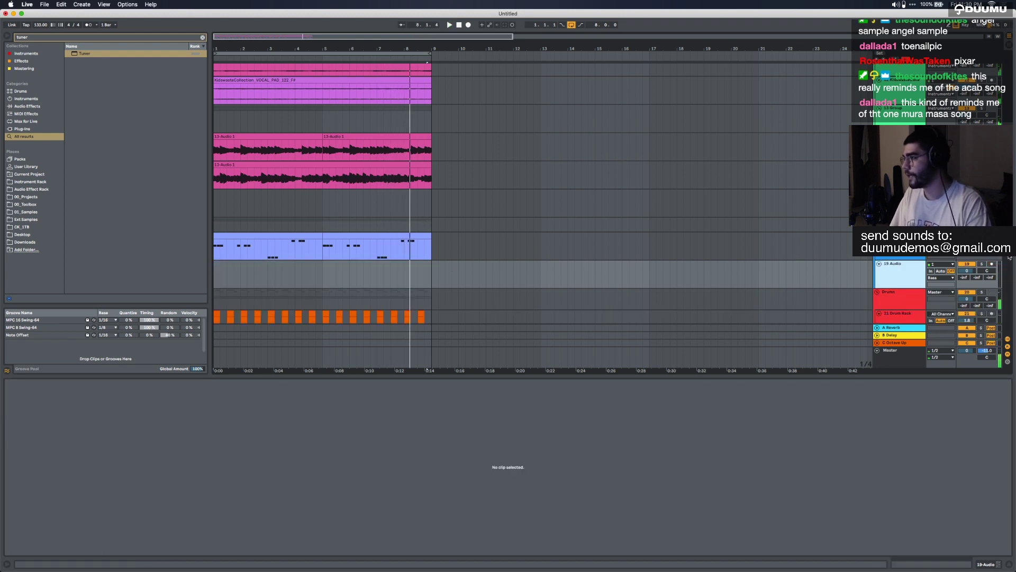
- Move the first blue MIDI clip's three D1 notes up an octave to D2
left_click(249, 249)
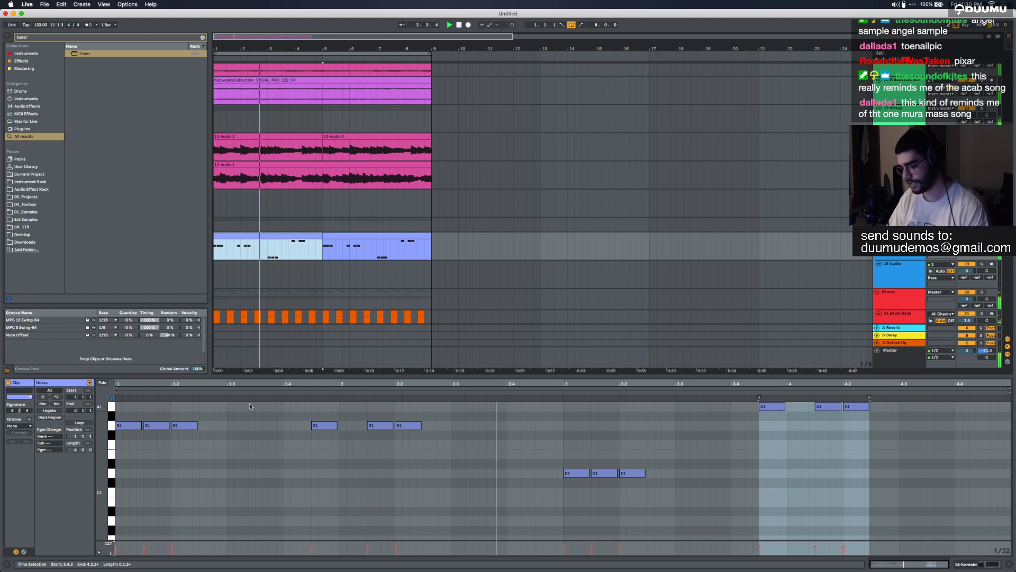
left_click_drag(557, 476, 702, 465)
key("shift+Up")
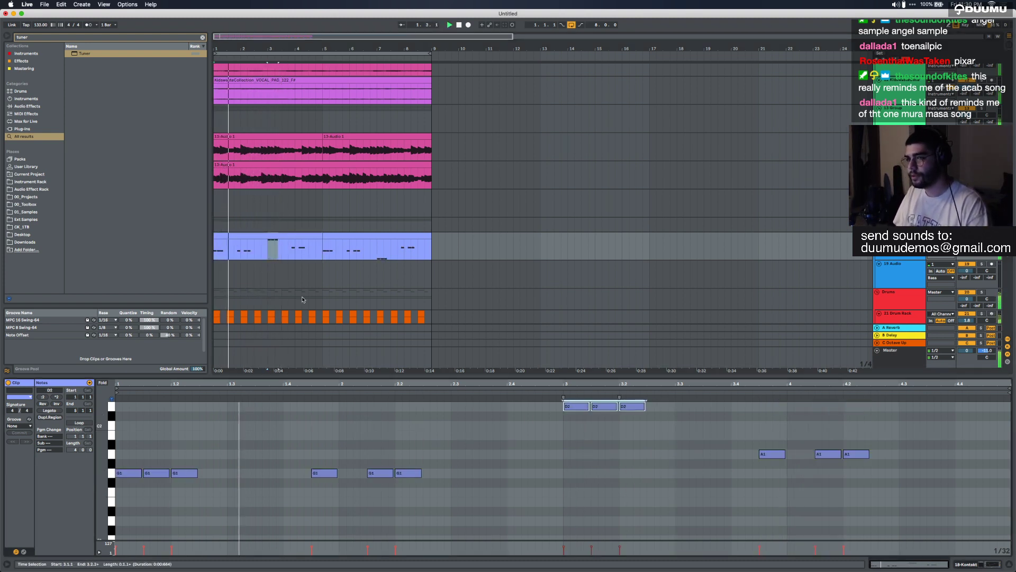
key("Escape")
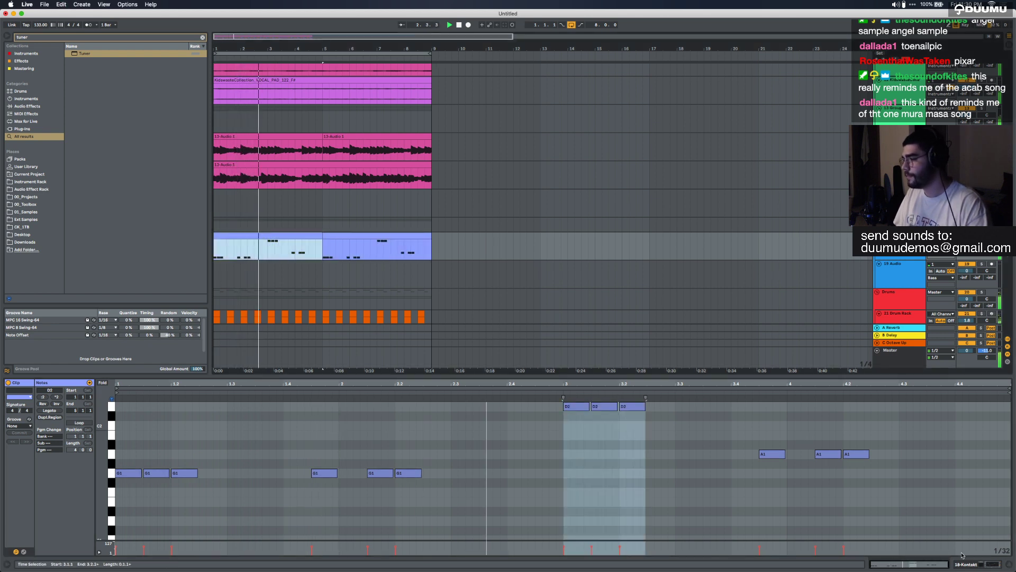
- Turn the 22 Dry Break track's volume down to -2.8 dB
key("shift+Tab")
scroll(249, 206, "up", 3)
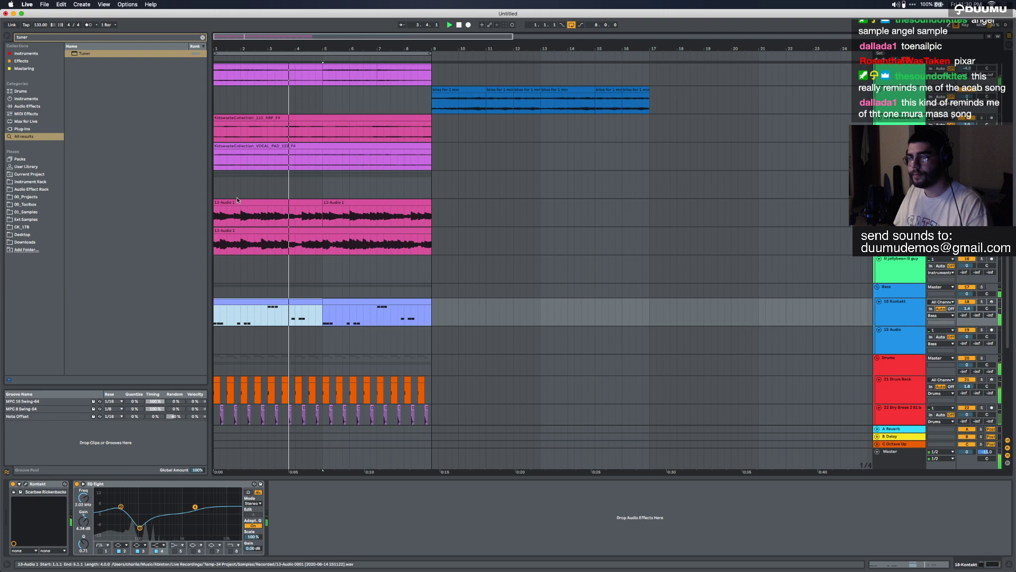
scroll(237, 197, "up", 1)
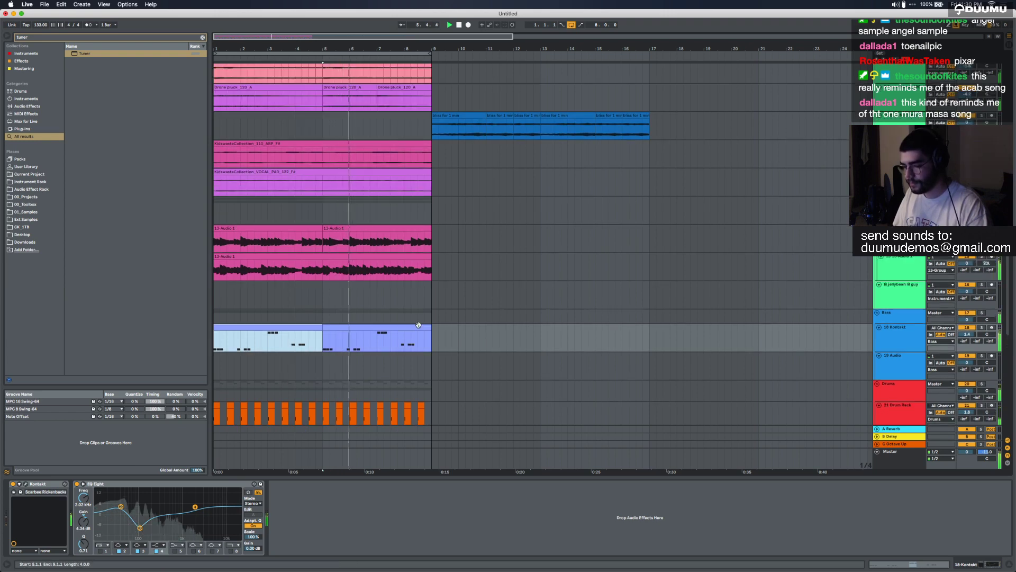
scroll(418, 326, "down", 5)
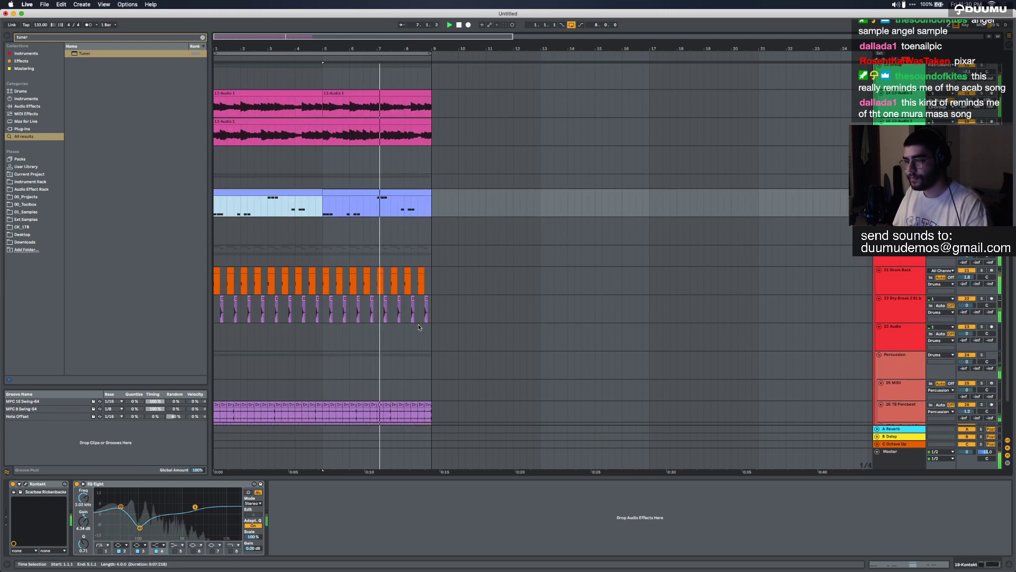
scroll(418, 328, "up", 3)
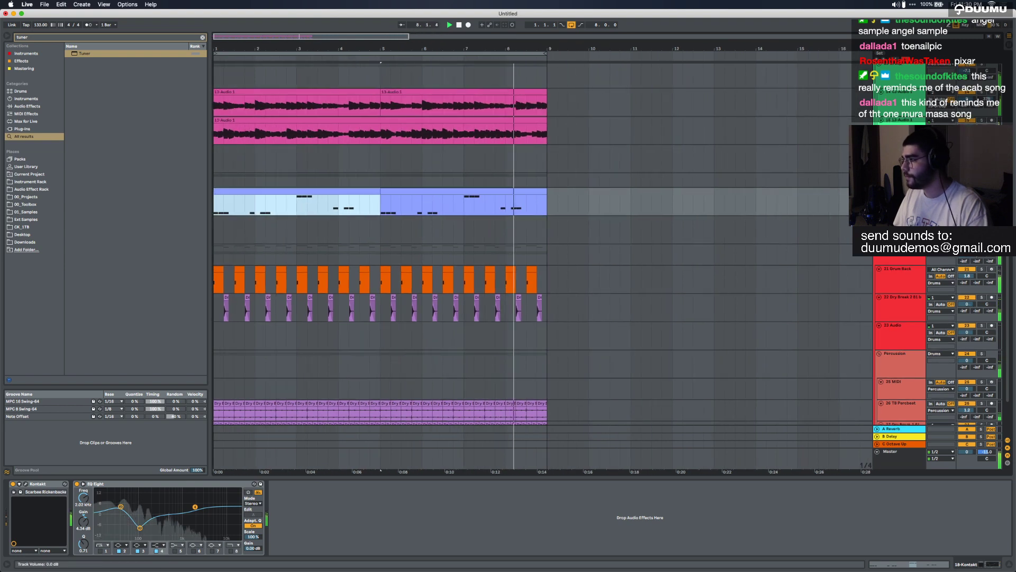
left_click_drag(967, 304, 967, 313)
left_click(979, 271)
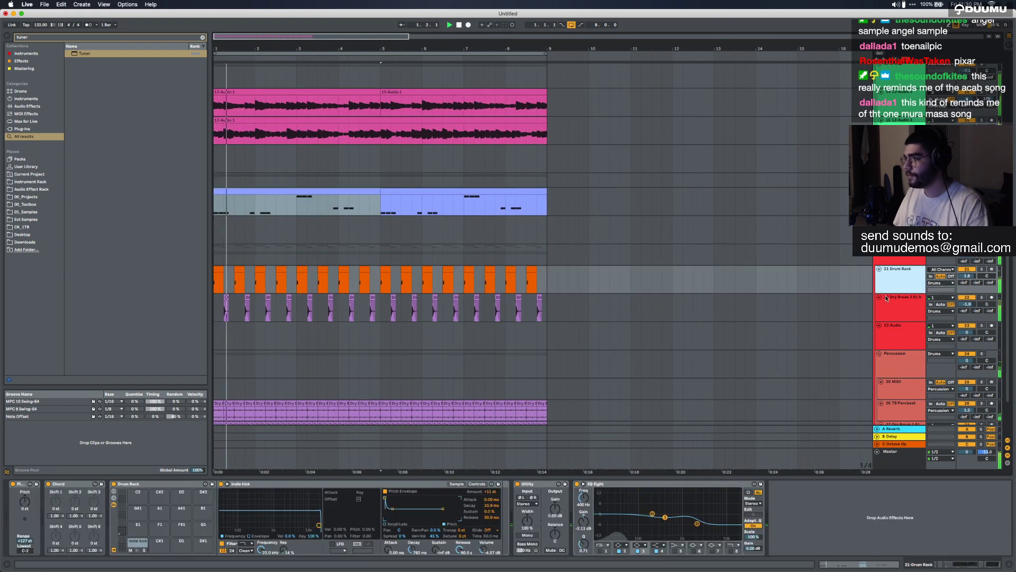
left_click(981, 299)
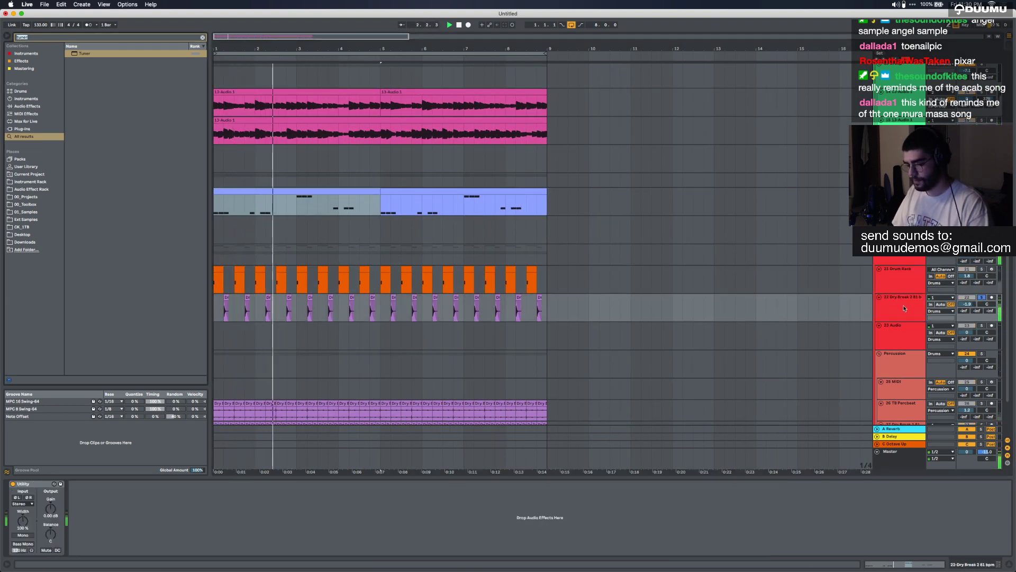
- Add EQ Eight to 22 Dry Break and cut one frequency band
key("super+f")
type("eq")
key("Return")
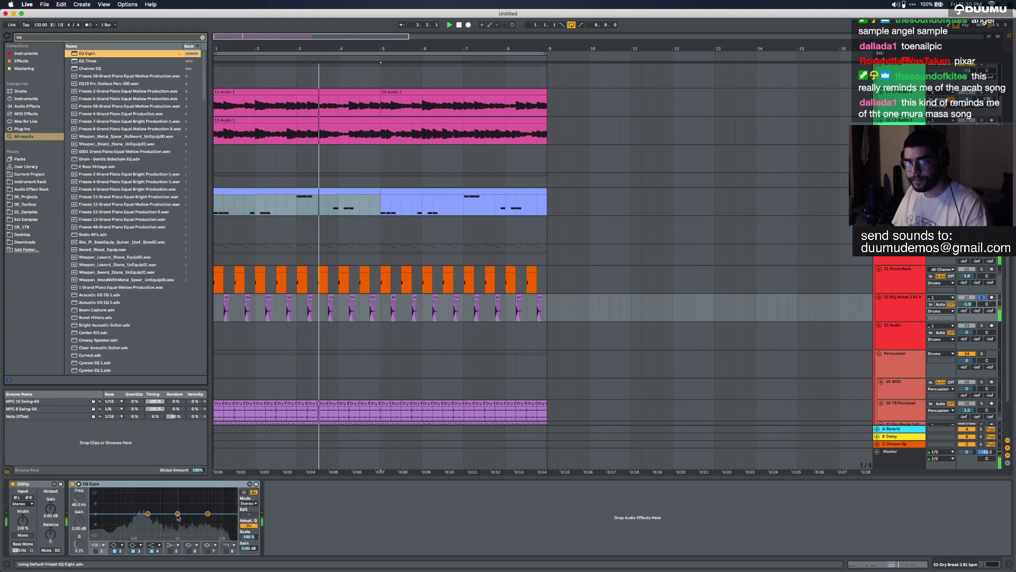
mouse_move(178, 514)
left_mouse_down()
mouse_move(142, 527)
mouse_move(195, 522)
left_mouse_up()
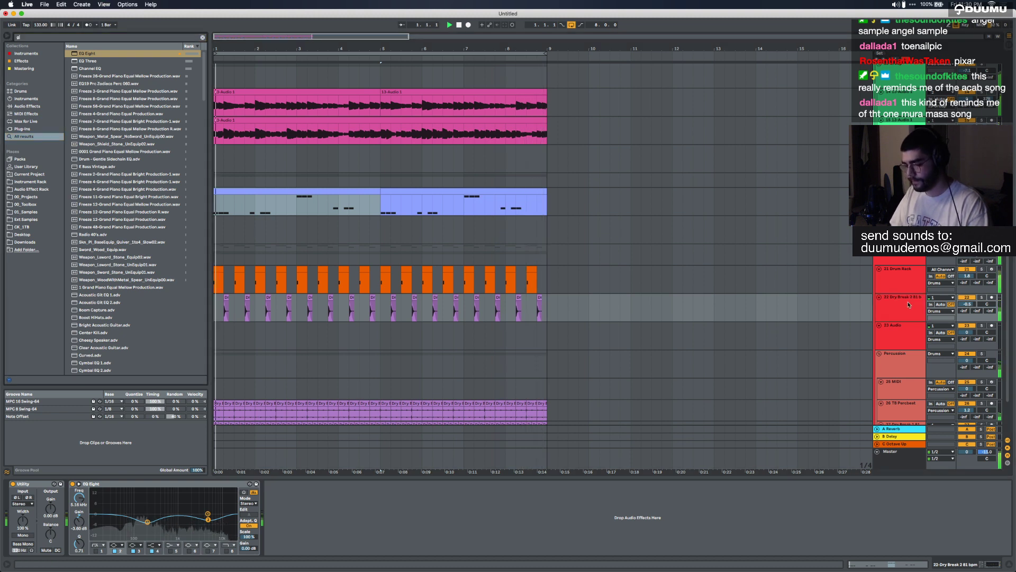
- Add a Glue Compressor with -26.7 dB threshold and 5.71 dB makeup, then stop playback
key("cmd+f")
type("glue")
key("Return")
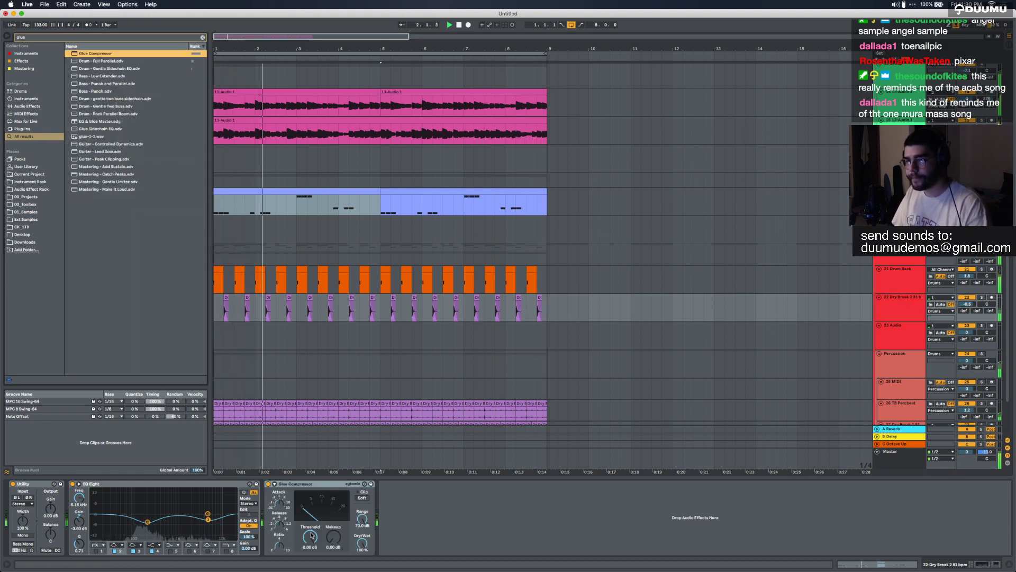
left_click(280, 505)
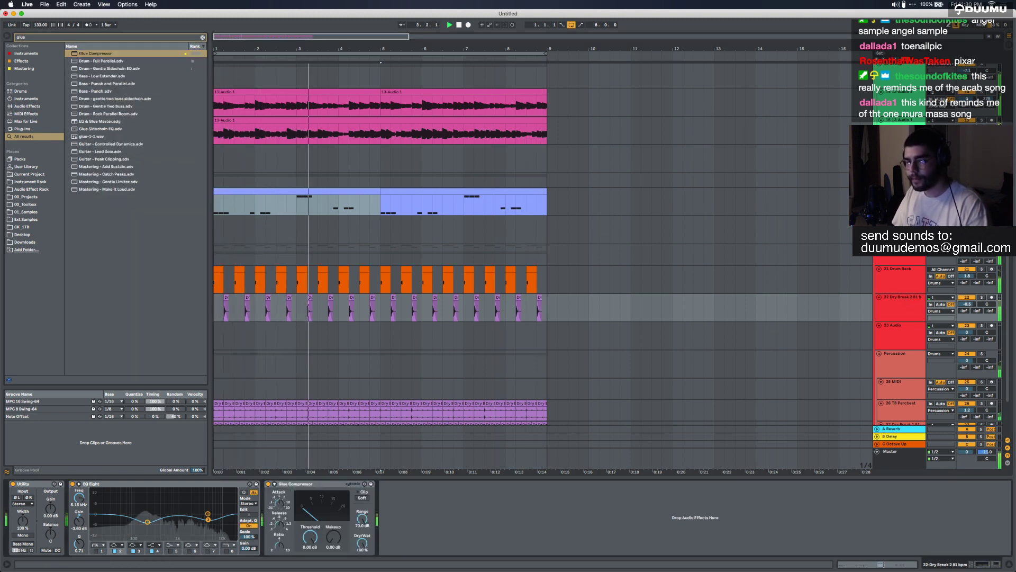
left_click_drag(315, 536, 315, 556)
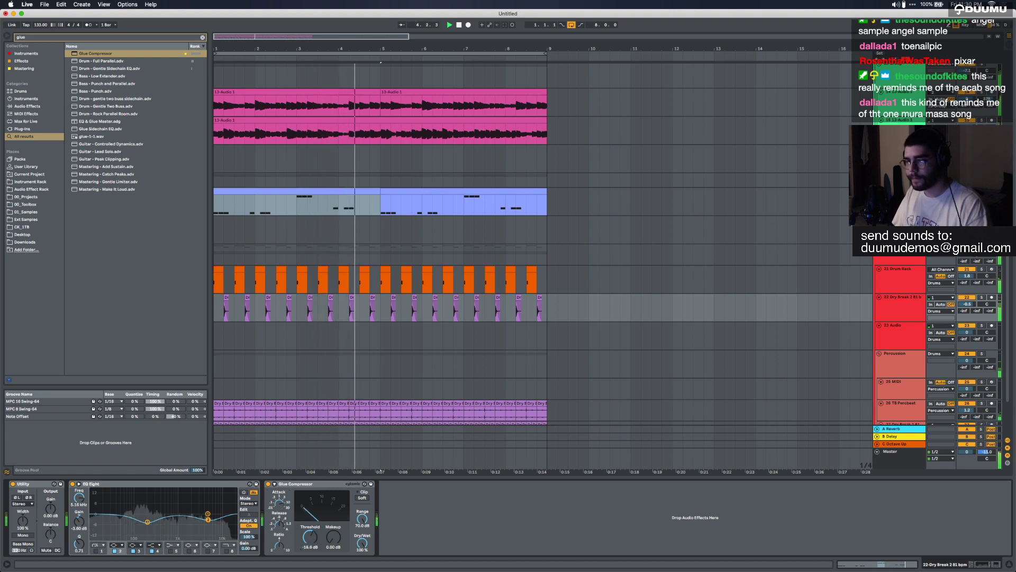
left_click_drag(310, 536, 333, 534)
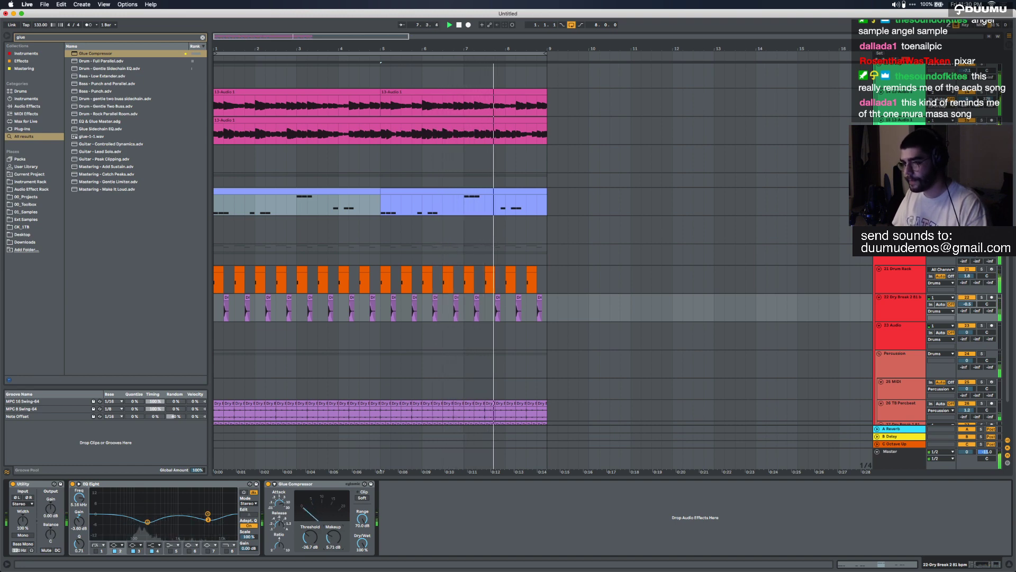
scroll(425, 342, "up", 10)
key("space")
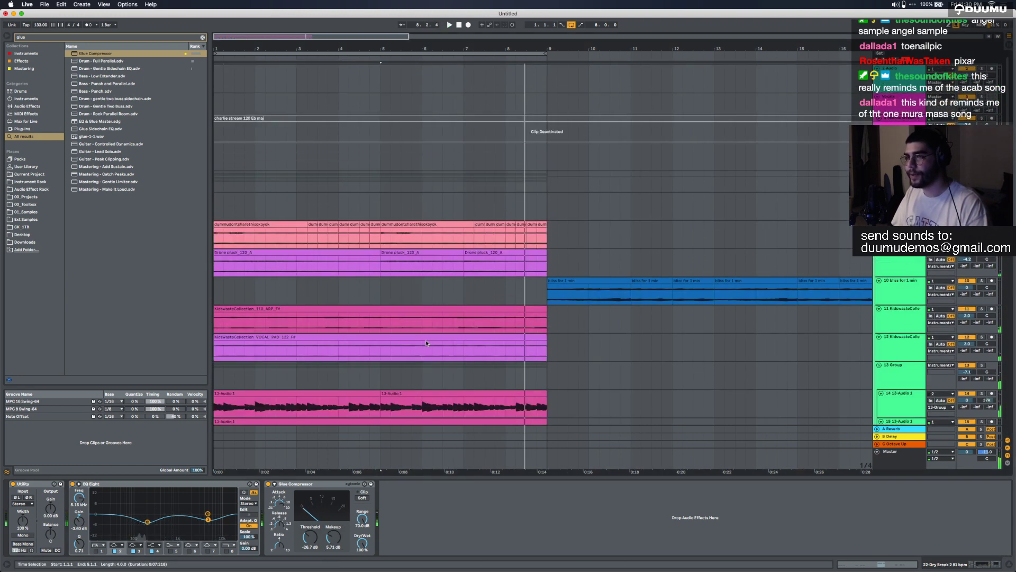
- Clear the 'glue' browser search and open the Downloads folder of submitted samples
scroll(426, 343, "up", 1)
left_click(20, 204)
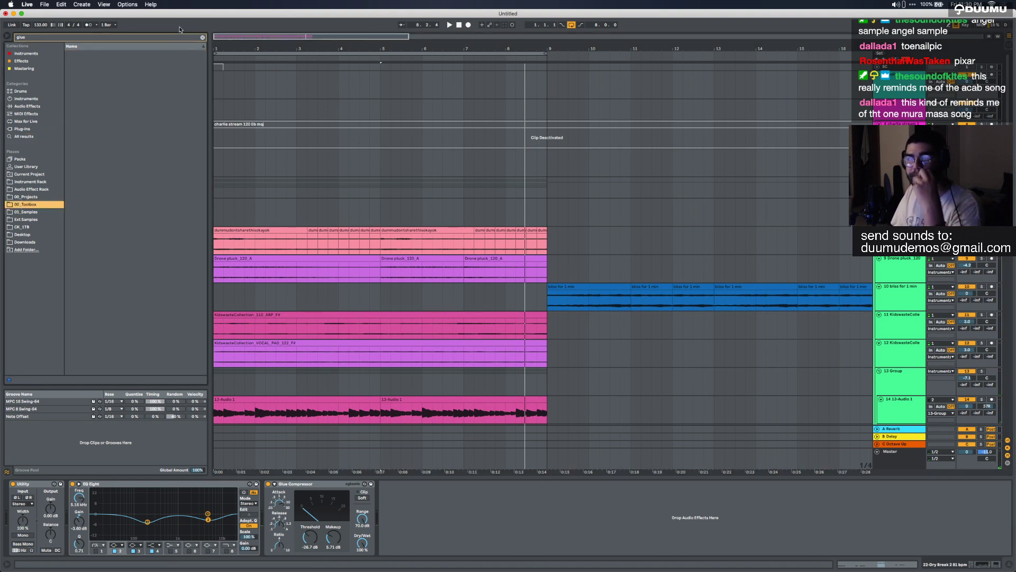
left_click(201, 38)
left_click(29, 204)
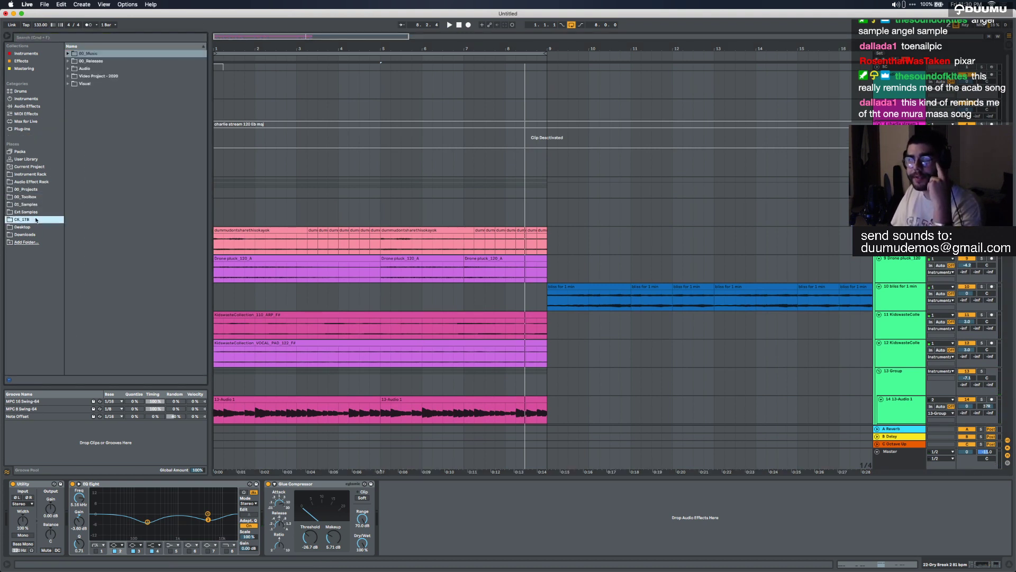
left_click(36, 212)
left_click(25, 234)
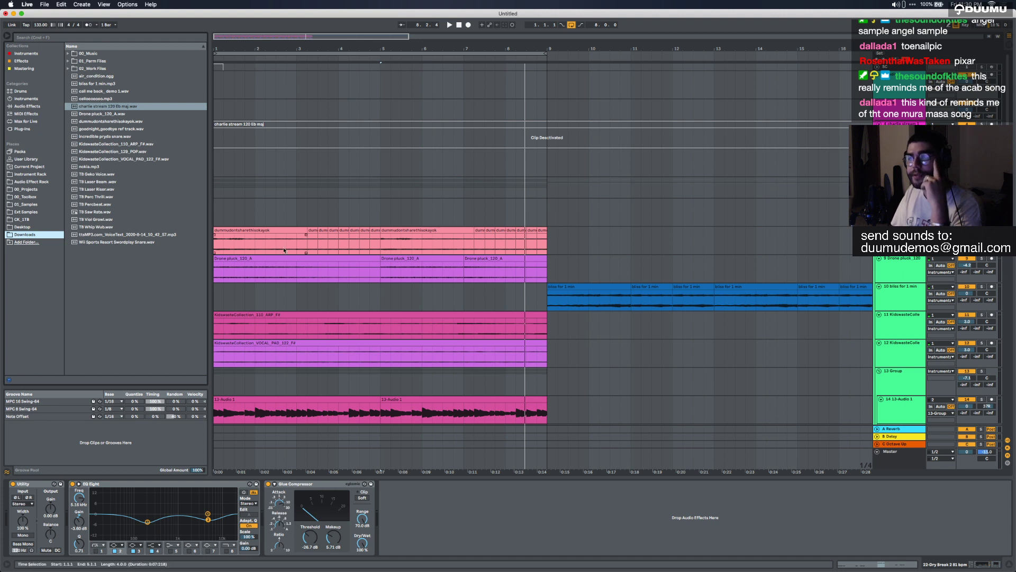
- Audition TB Saw Rate, TB Percbeat, TB Perc Thrill, TB Geko Voice, and the vocal samples up to dummudontsharethisokayok
left_click(119, 212)
left_click(112, 204)
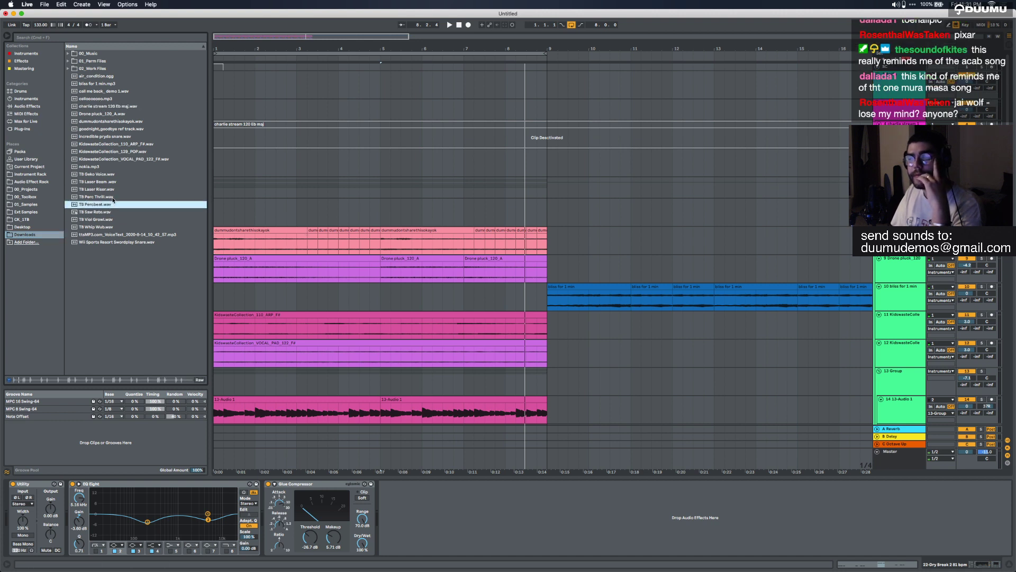
left_click(112, 197)
key("Up")
key("Up")
key("Up")
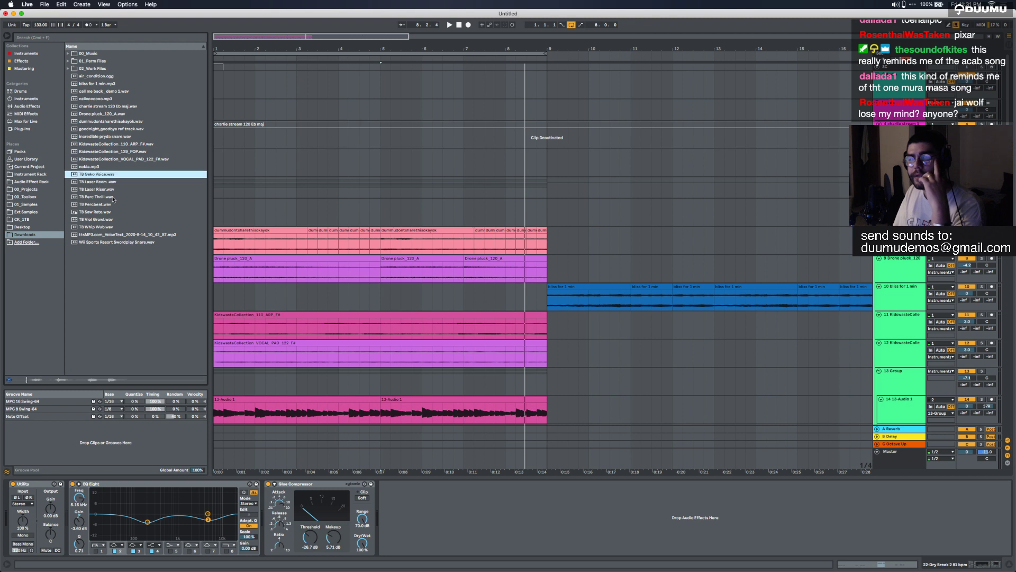
key("Up")
key("Up")
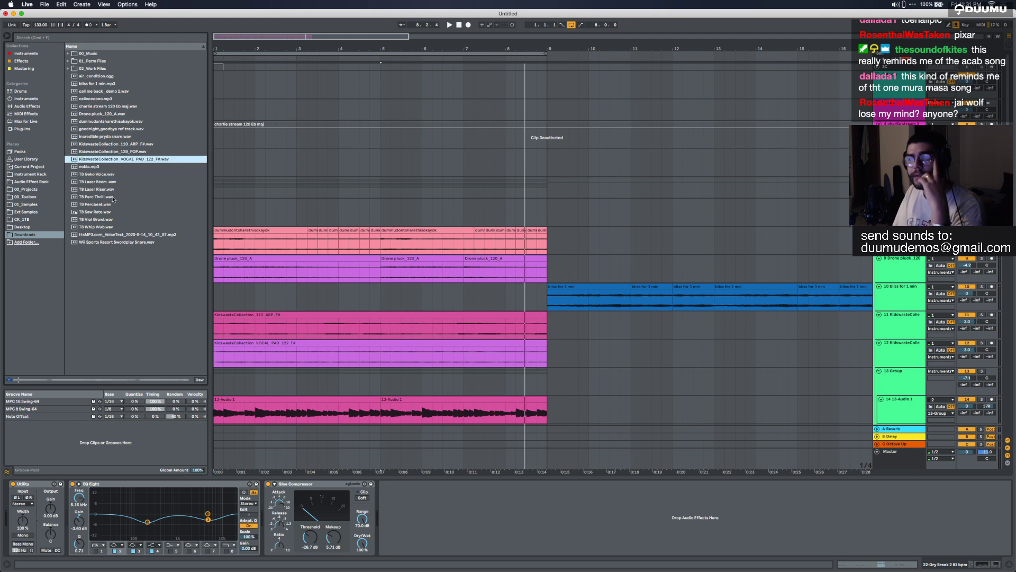
key("Up")
key("Up")
key("Up")
key("Up")
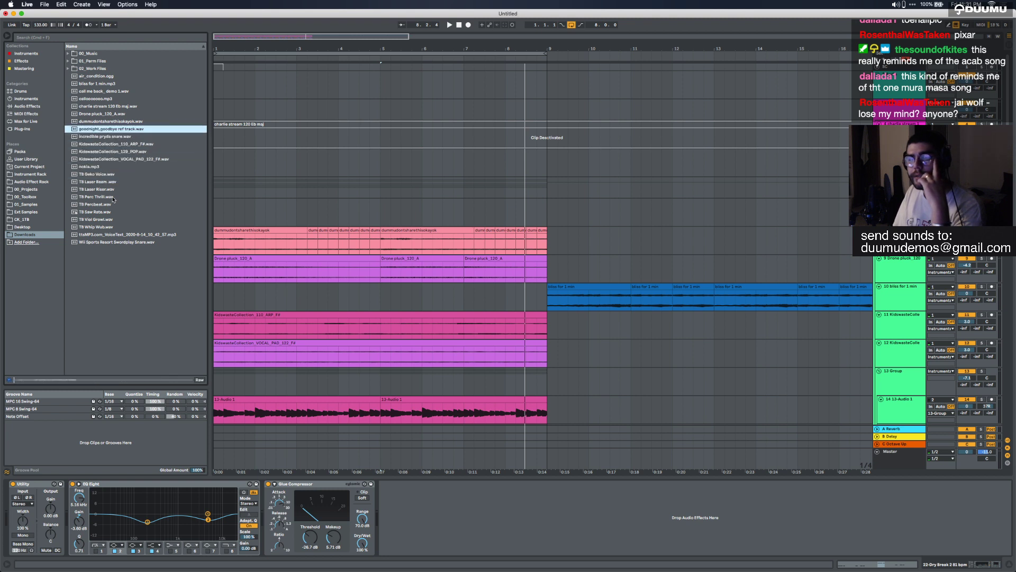
key("Up")
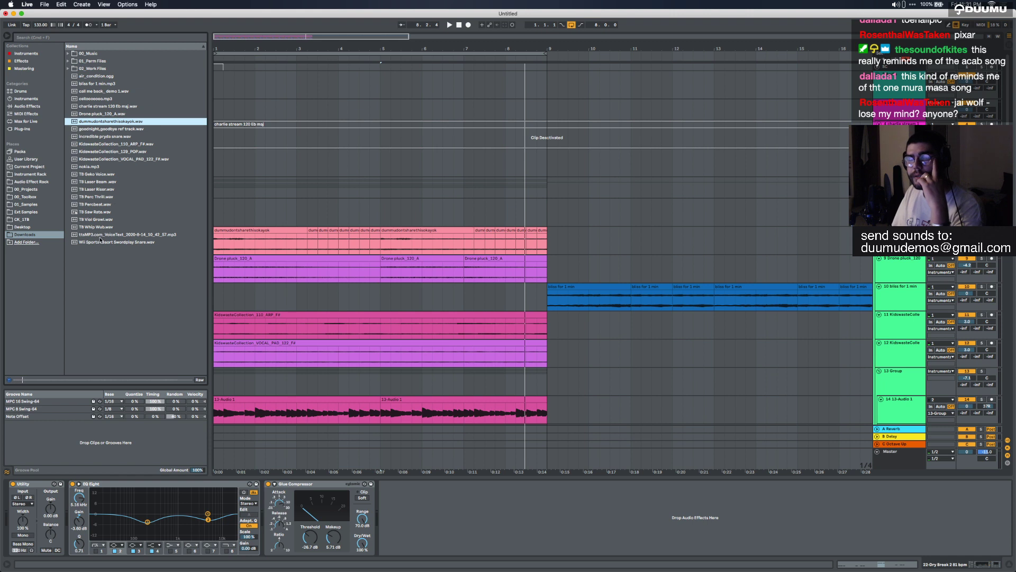
- Audition the Wii Sports snare, text-to-speech voice, cellooooooo.mp3 and air_condition.ogg samples
left_click(103, 243)
left_click(105, 237)
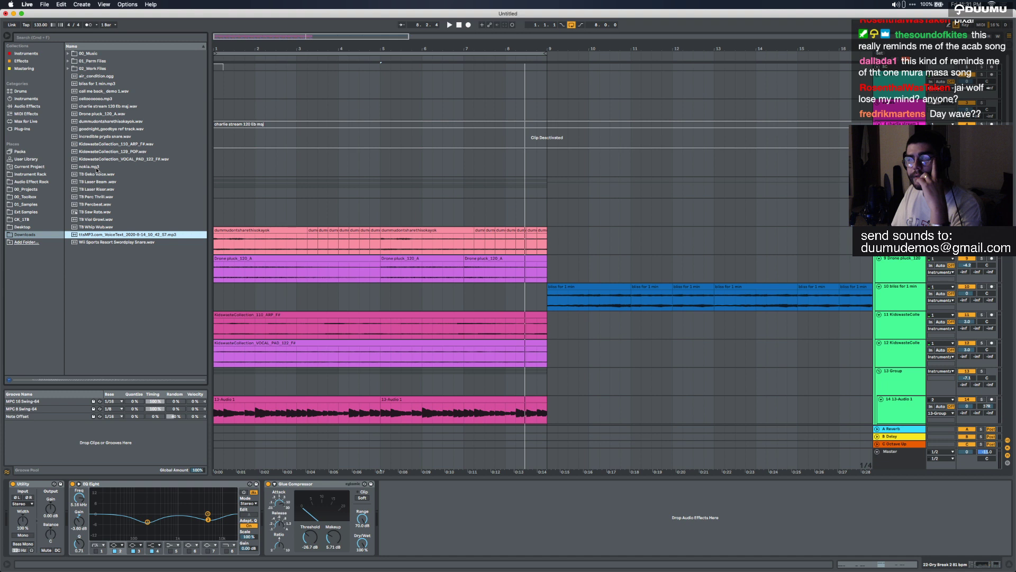
key("Up")
key("Up")
key("Up")
key("Up")
key("Up")
key("Up")
key("Up")
key("Up")
key("Up")
key("Up")
key("Up")
key("Up")
key("Up")
key("Up")
key("Up")
key("Up")
key("Up")
key("Up")
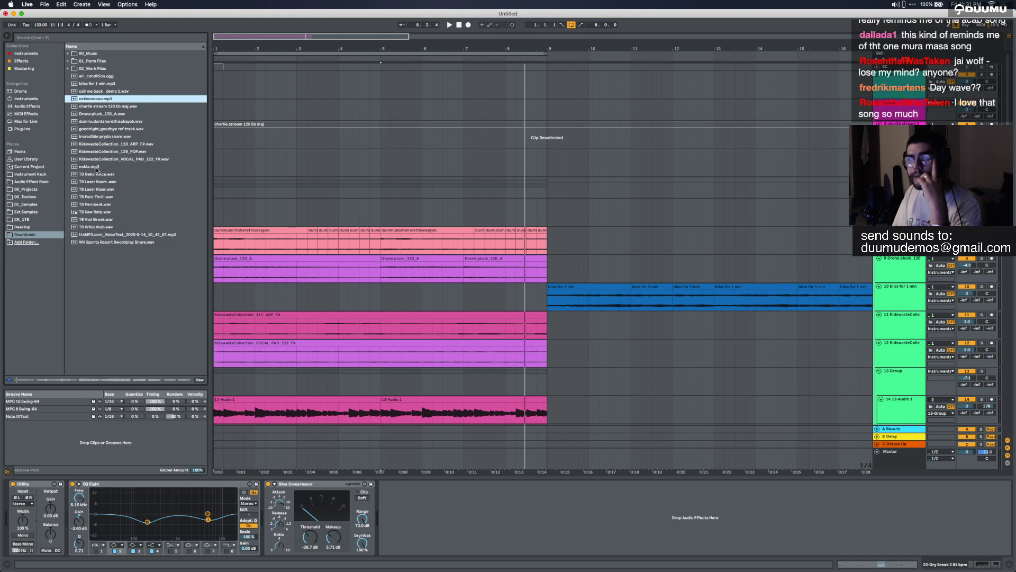
key("Up")
key("Up")
key("Up")
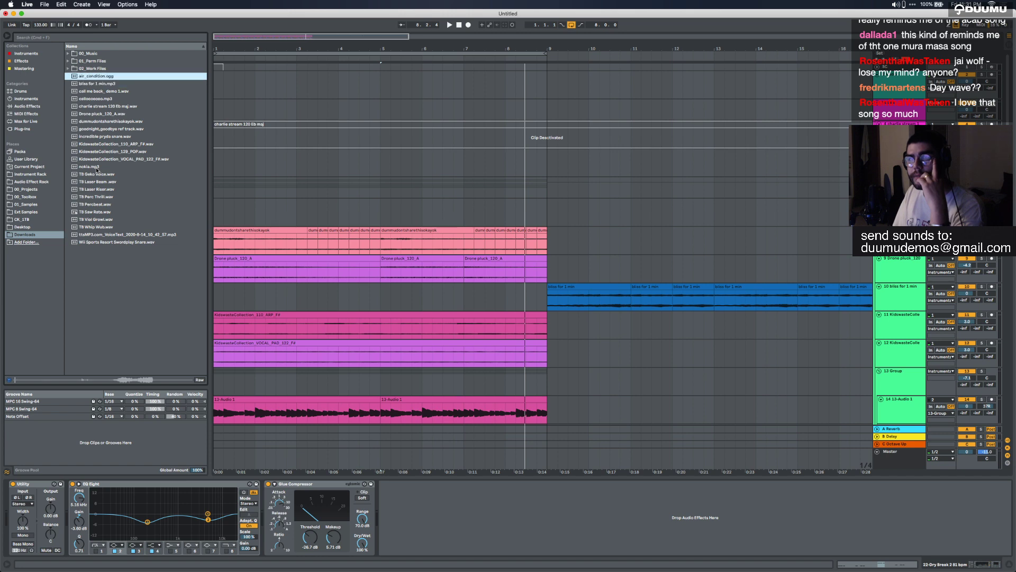
key("minus")
- Insert eight bars of silence at the start and turn off arrangement looping
left_click_drag(378, 211, 214, 211)
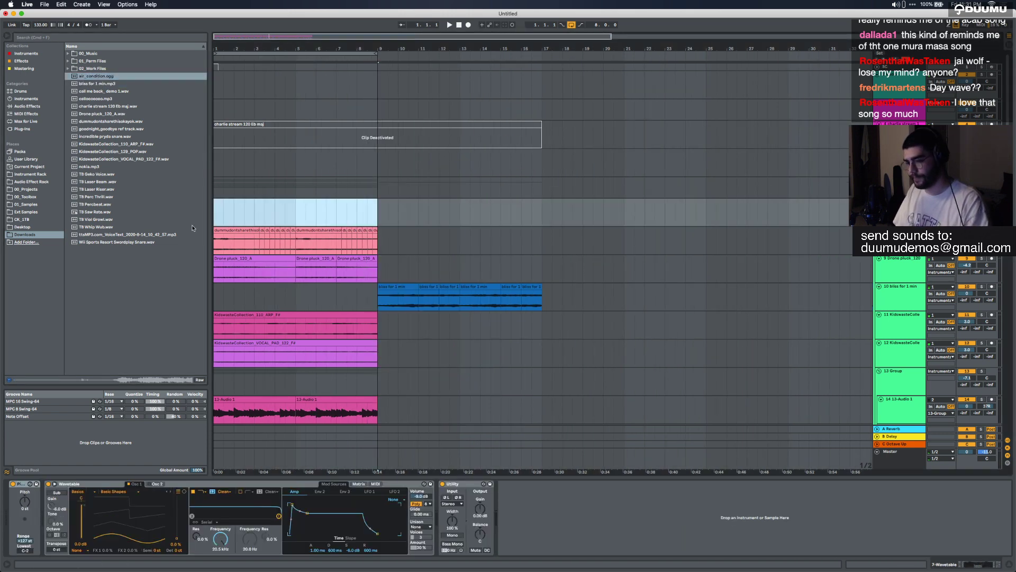
key("super+i")
left_click(564, 25)
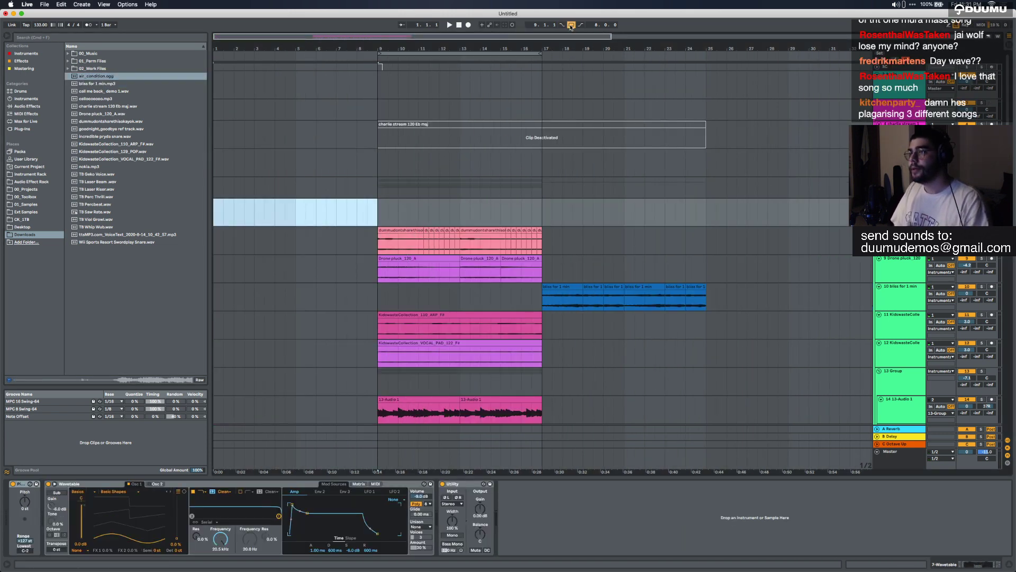
left_click(571, 25)
- Add air_condition.ogg on a new track and delete everything past bar 9
left_click_drag(98, 76, 238, 243)
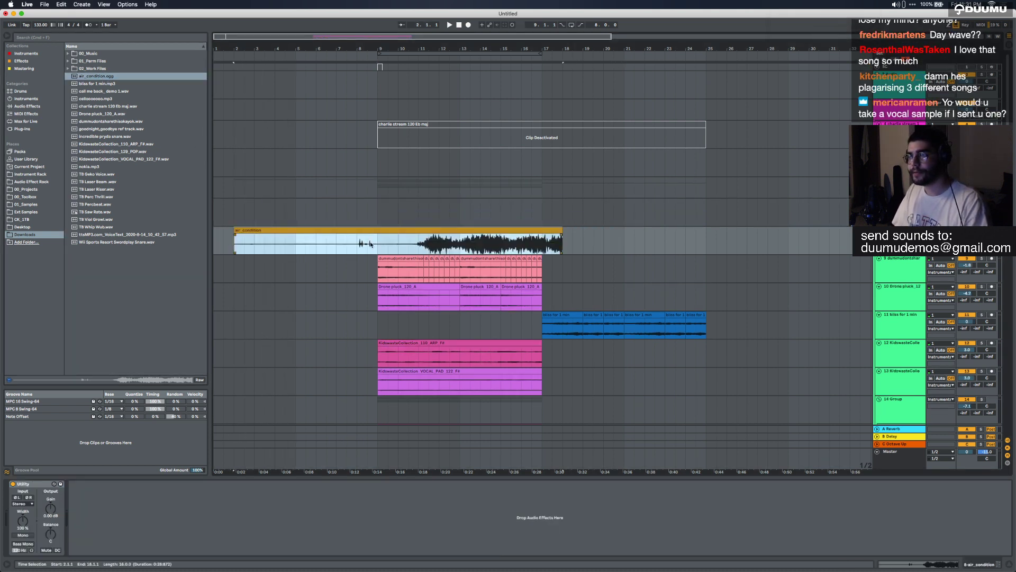
left_click_drag(371, 244, 560, 242)
key("Delete")
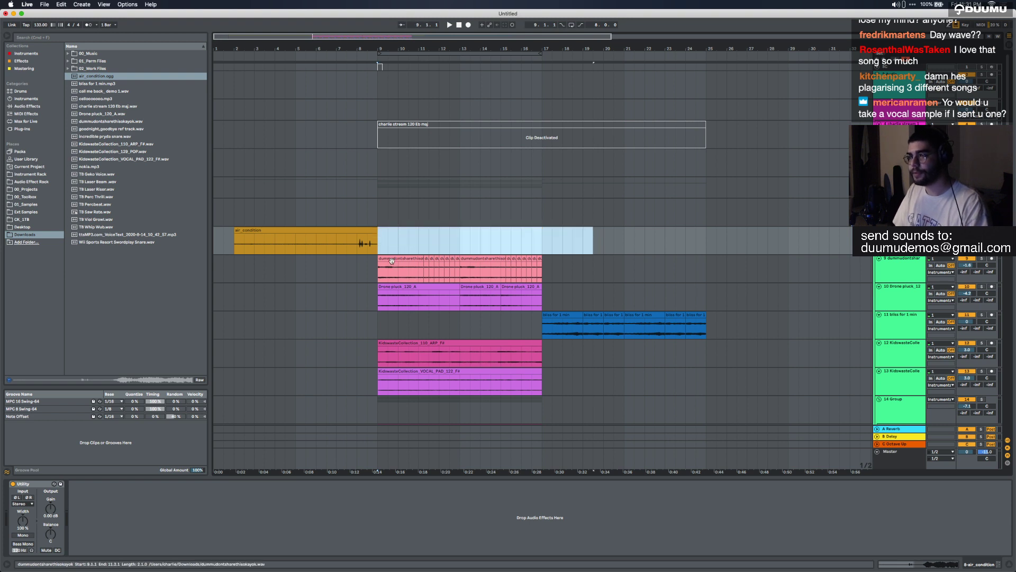
- Place a four-bar copy of the dummudontsharethisokayok clip at bar 5
left_click_drag(392, 261, 254, 261)
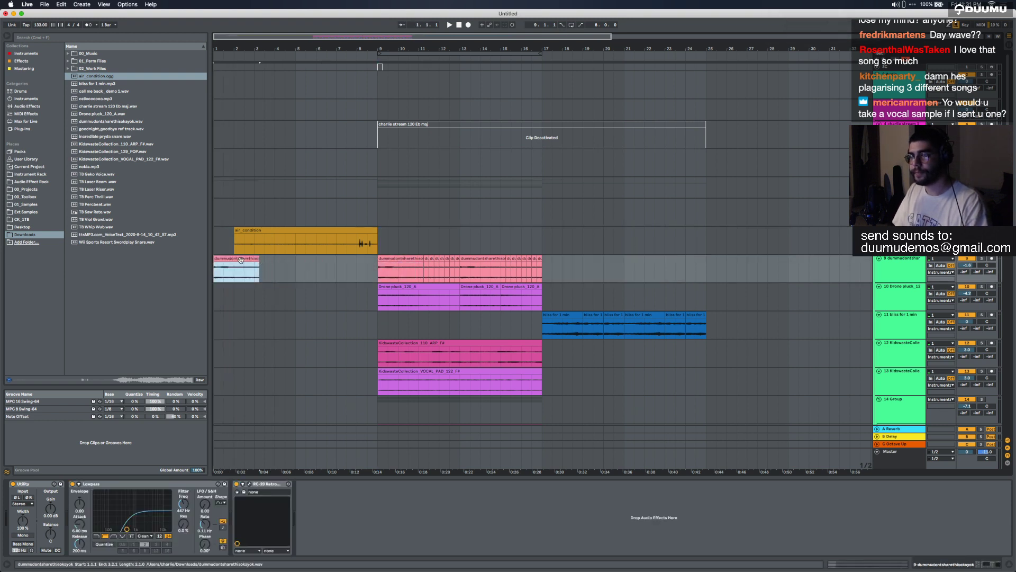
key("Delete")
left_click_drag(419, 265, 306, 265)
- Turn Warp off for air_condition, split at 3.3.1, delete the opening, and nudge its end
left_click(291, 230)
key("space")
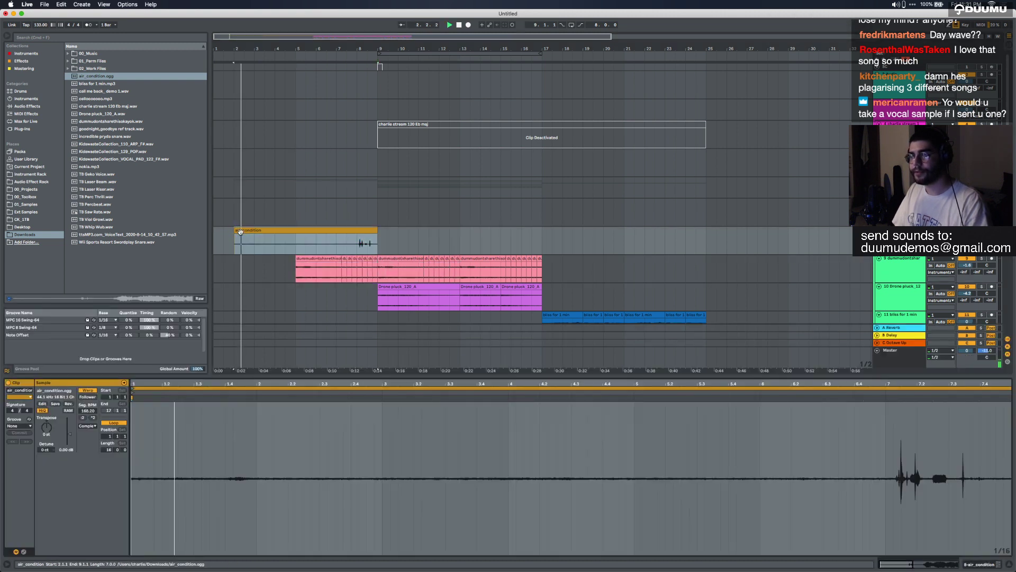
left_click(88, 390)
left_click(264, 243)
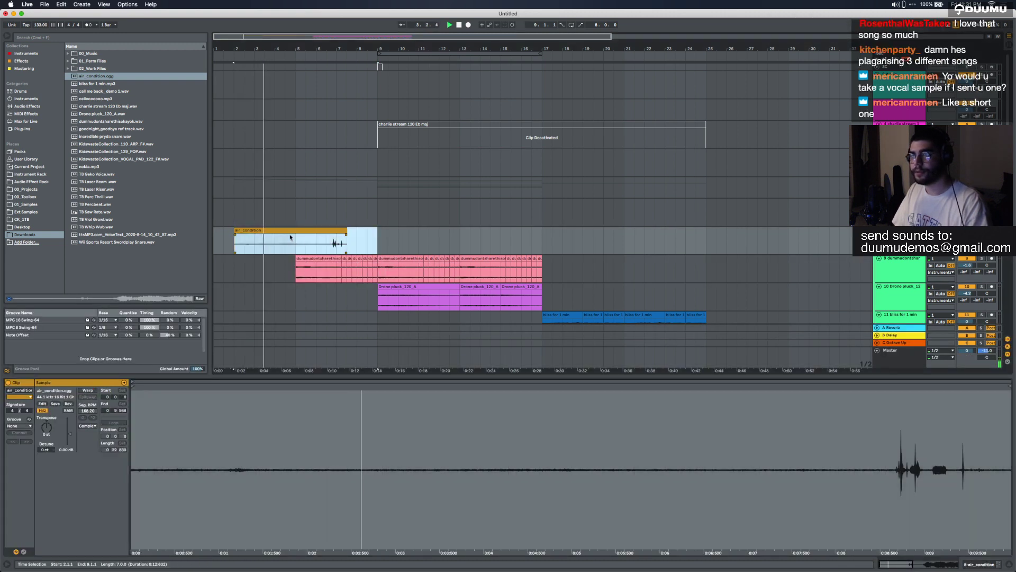
key("super+e")
key("Delete")
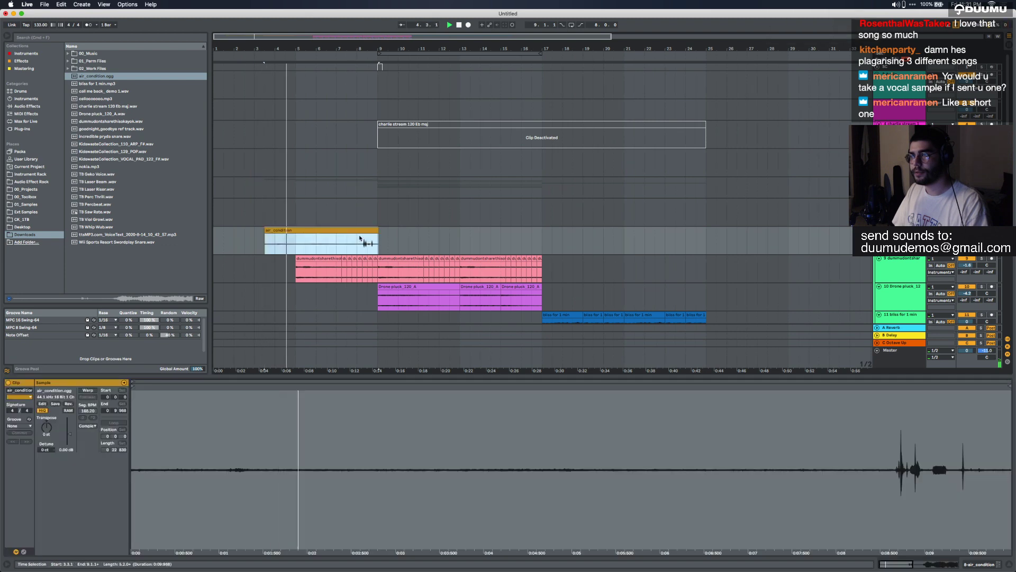
left_click_drag(377, 230, 375, 230)
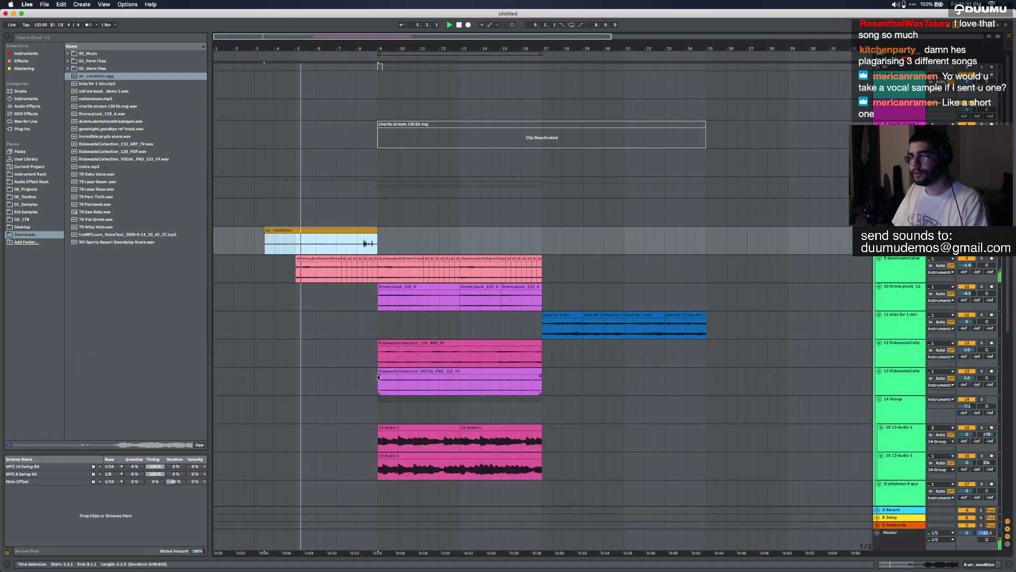
left_click_drag(377, 375, 378, 530)
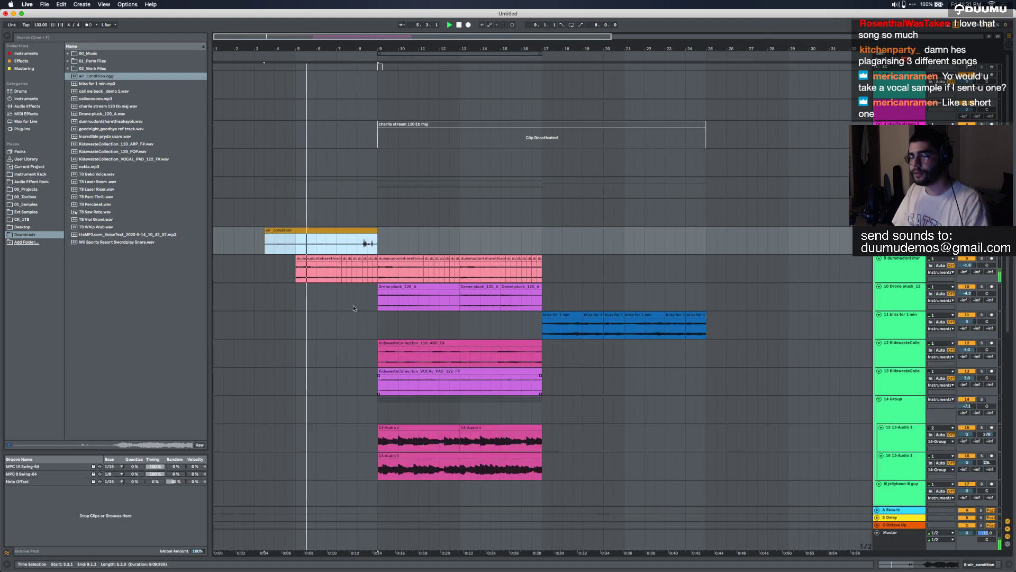
- Copy and paste the short Dry Break slice into quick repeats just before bar 9
scroll(395, 359, "down", 10)
scroll(391, 339, "up", 5)
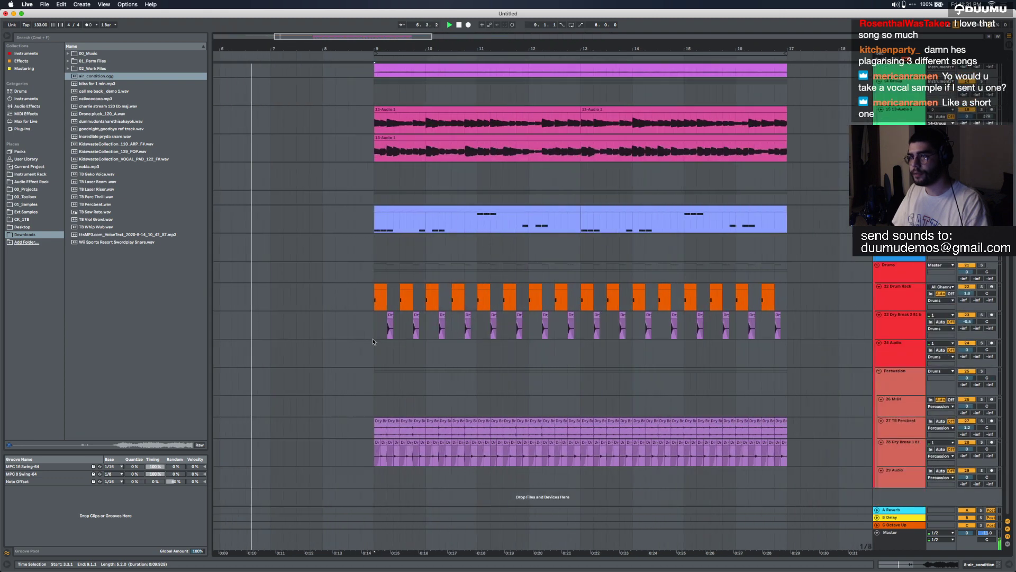
left_click(388, 316)
key("super+c")
left_click(354, 316)
key("super+v")
key("super+v")
key("super+v")
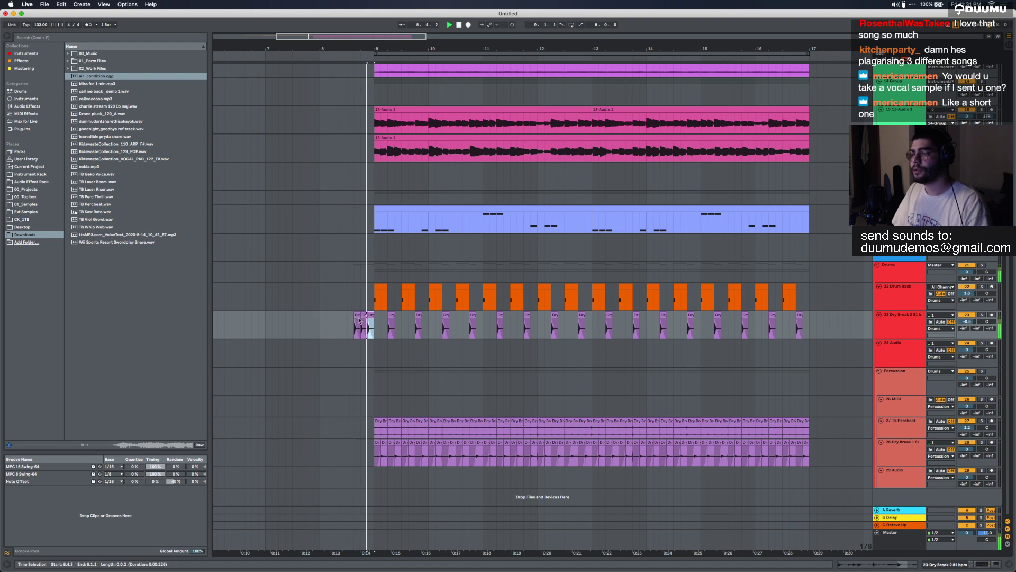
left_click(378, 356)
- Mark bars 9 to 17 on the bliss track
scroll(327, 326, "down", 5)
scroll(326, 326, "up", 10)
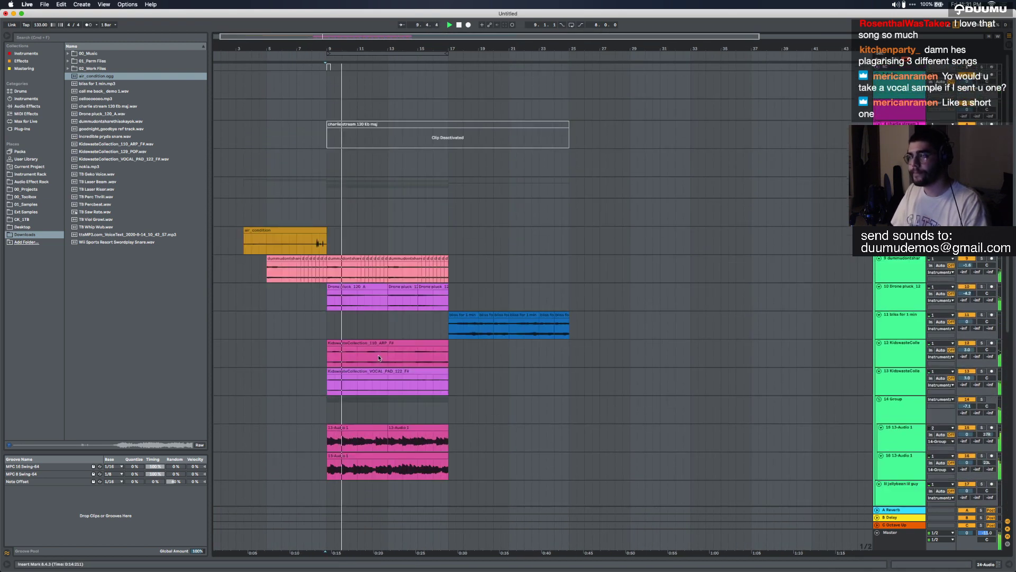
left_click_drag(327, 327, 448, 328)
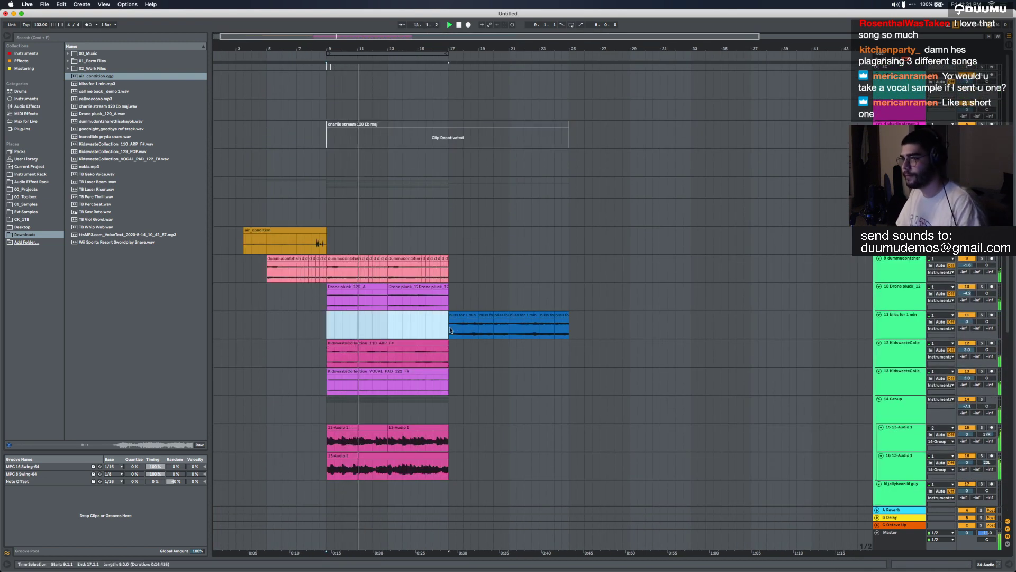
key("super+k")
key("super+k")
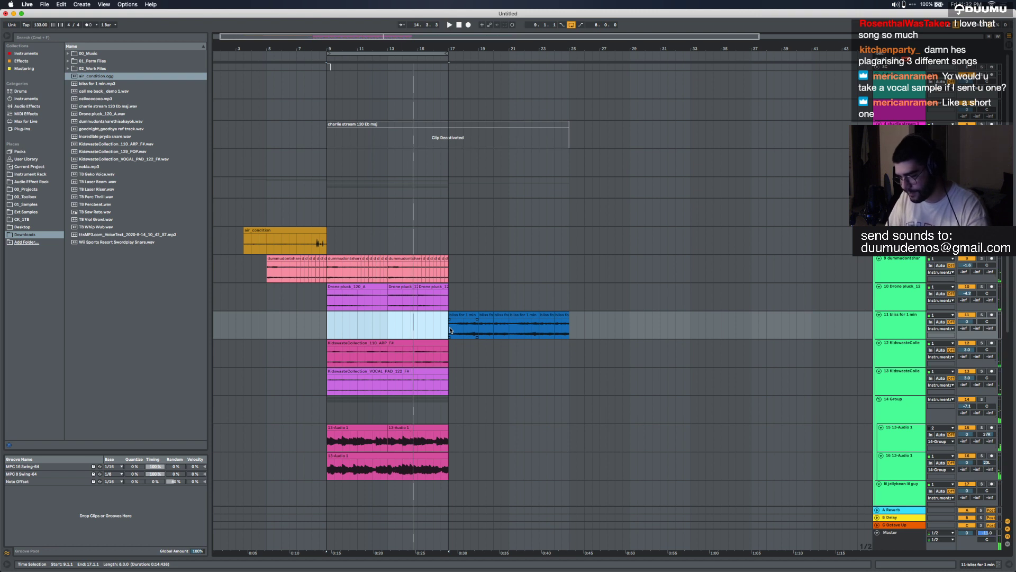
- Deactivate the charlie stream 120 bpm clip with the 0 key so it stops playing
key("space")
left_click(383, 122)
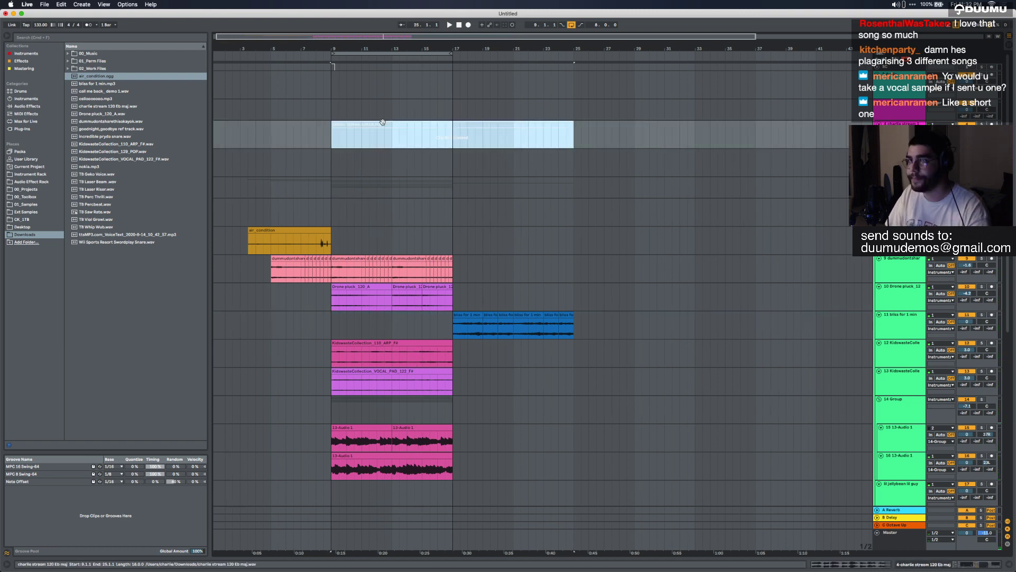
key("0")
key("space")
key("minus")
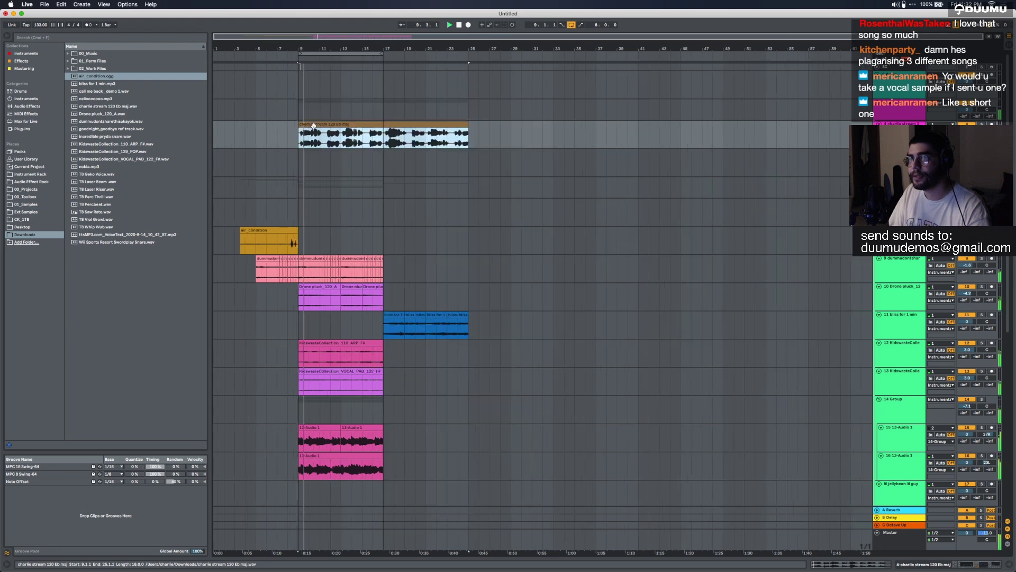
key("shift+Tab")
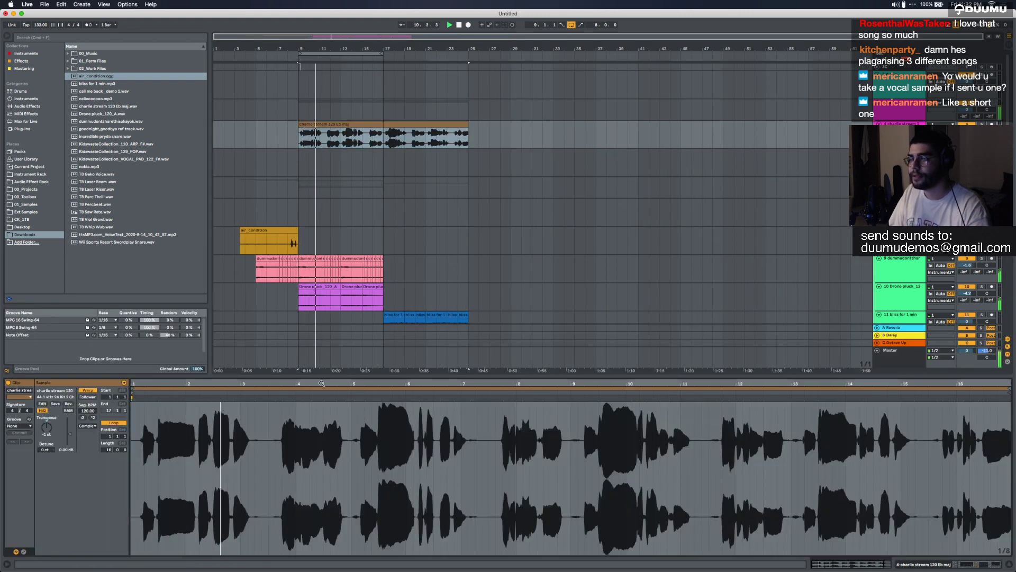
key("super+alt+l")
key("plus")
key("plus")
key("plus")
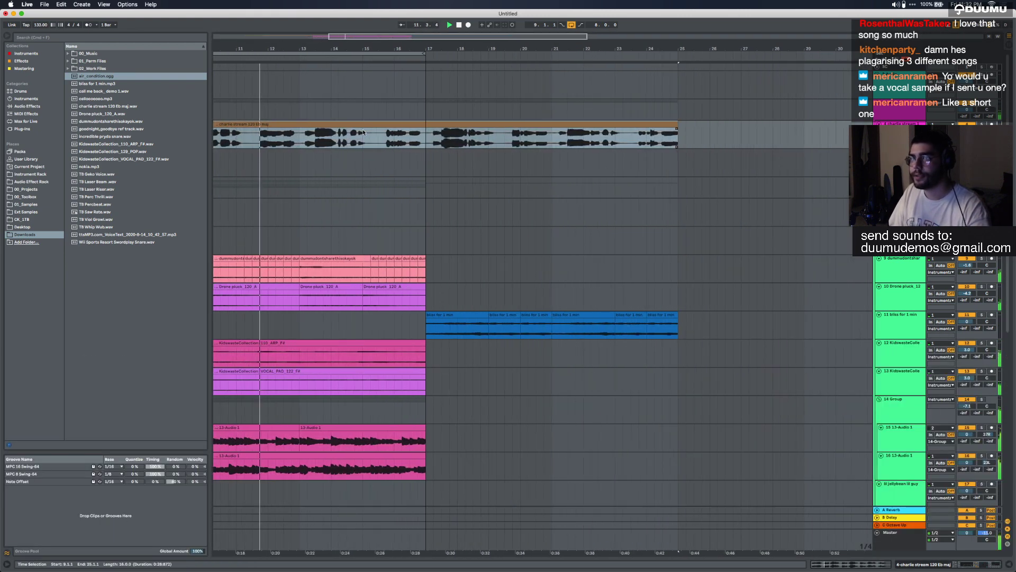
key("minus")
key("minus")
left_click(483, 139)
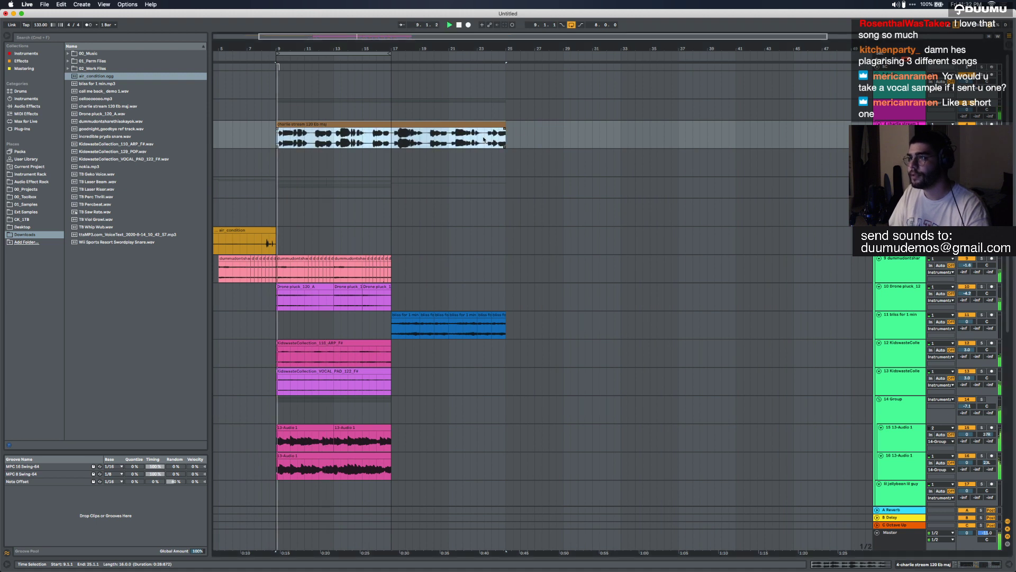
left_click(501, 141)
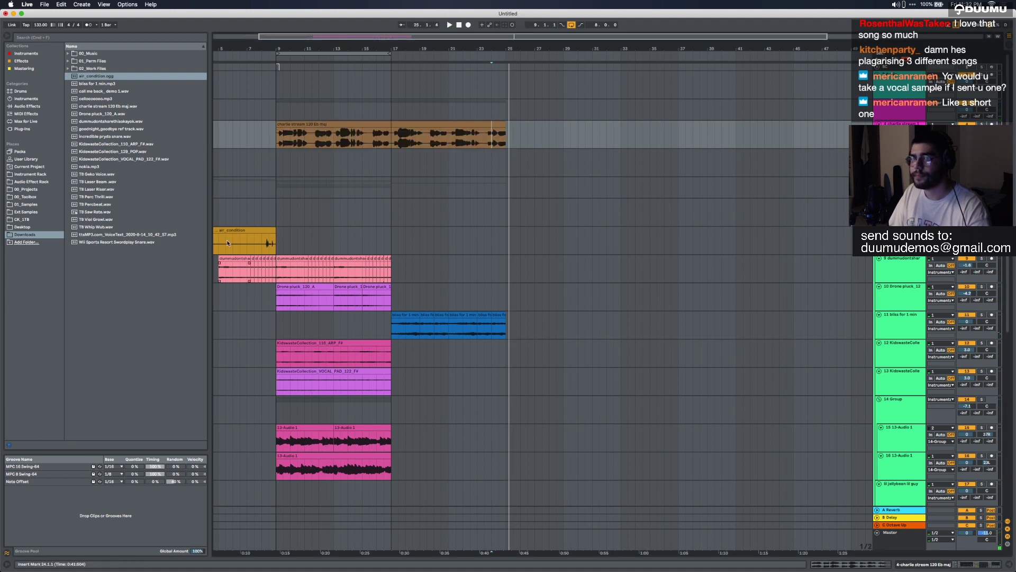
- Select bars 9 to 17 and set them as the arrangement loop
scroll(227, 243, "left", 3)
left_click(252, 226)
key("space")
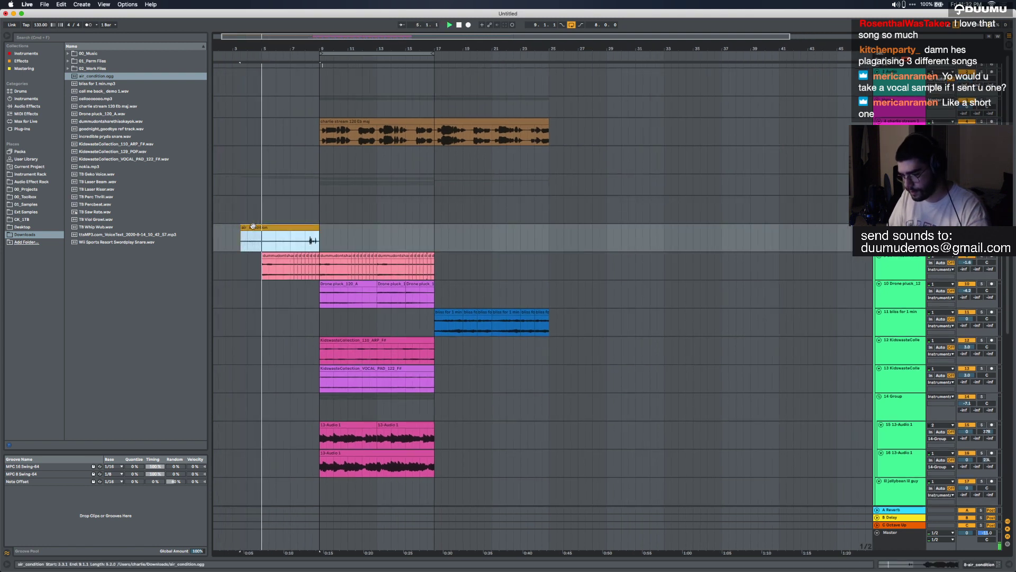
left_click_drag(313, 133, 599, 135)
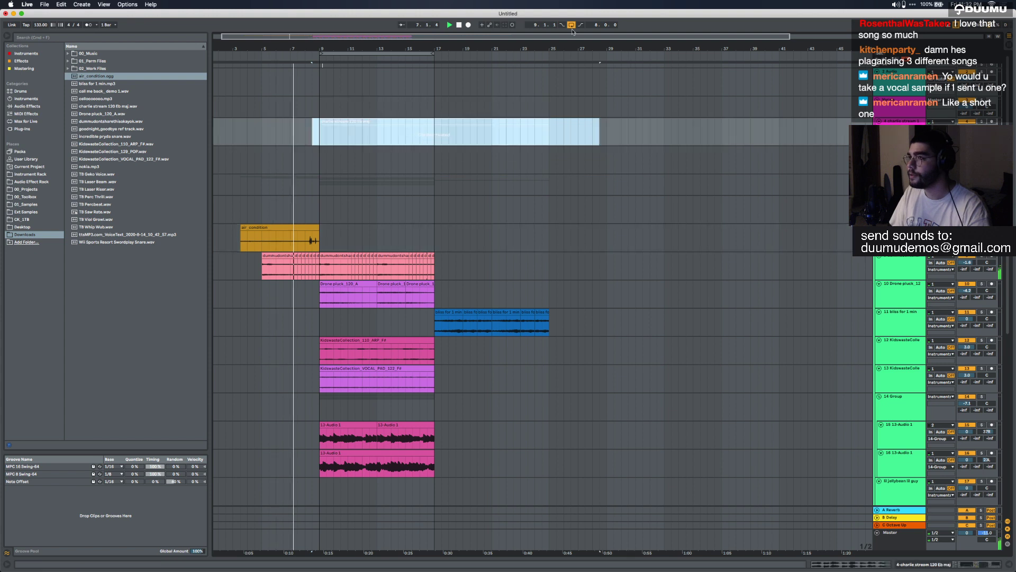
scroll(303, 243, "up", 5)
scroll(303, 243, "up", 1)
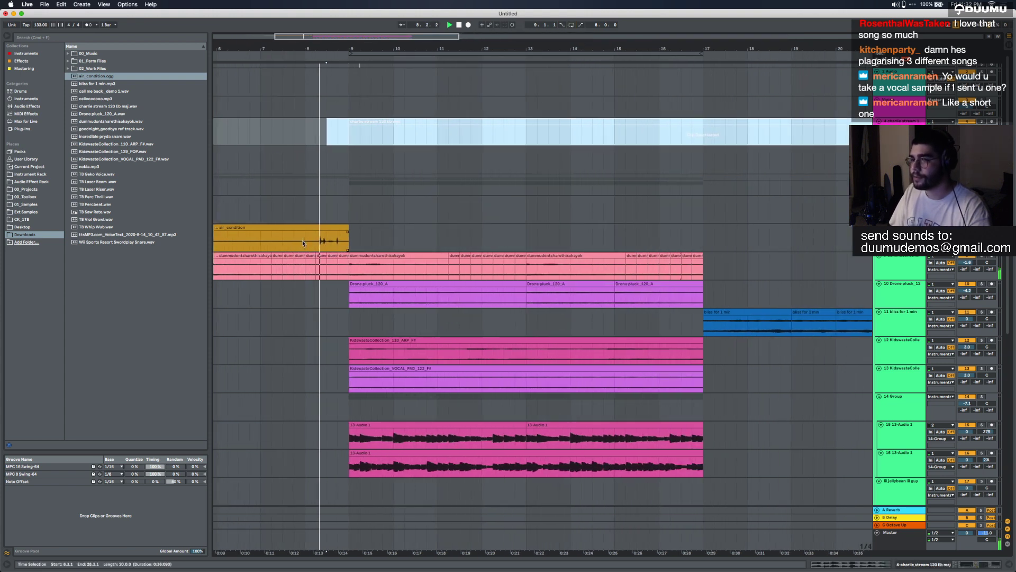
scroll(370, 344, "down", 10)
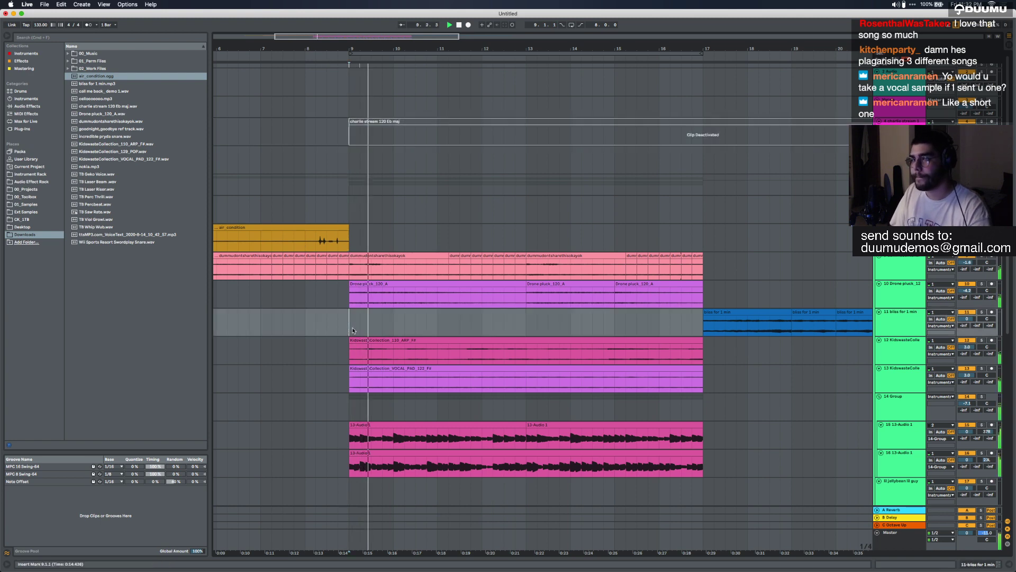
scroll(343, 385, "down", 4)
left_click_drag(343, 384, 513, 388)
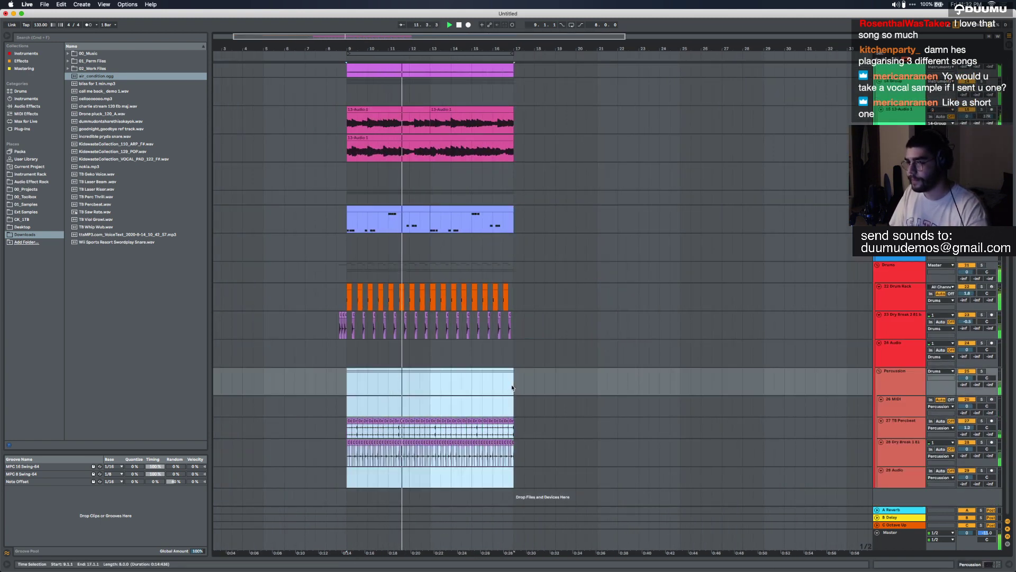
key("super+l")
- Download the 1936 pad O.wav attachment from its Gmail email
key("super+Tab")
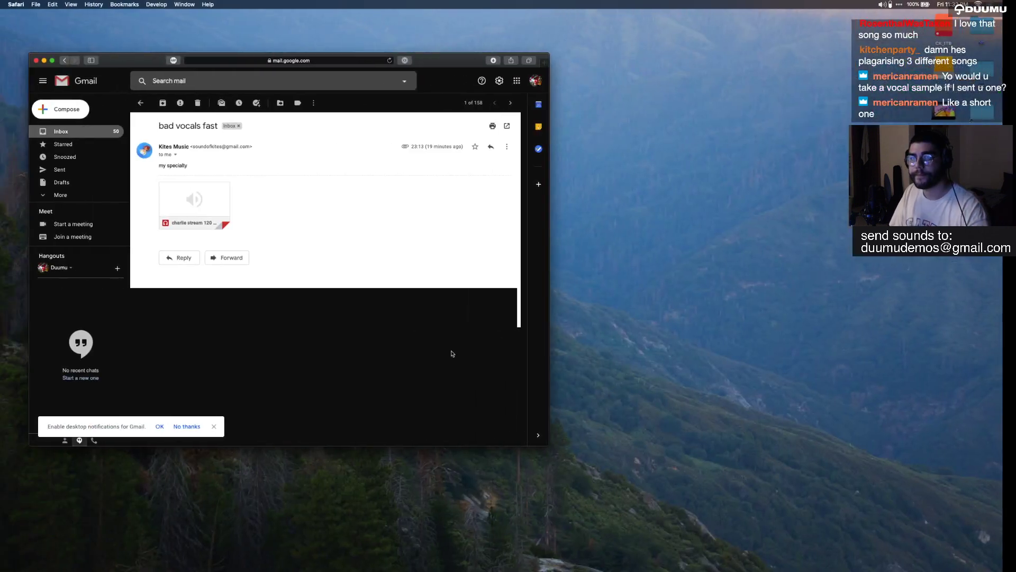
left_click(154, 104)
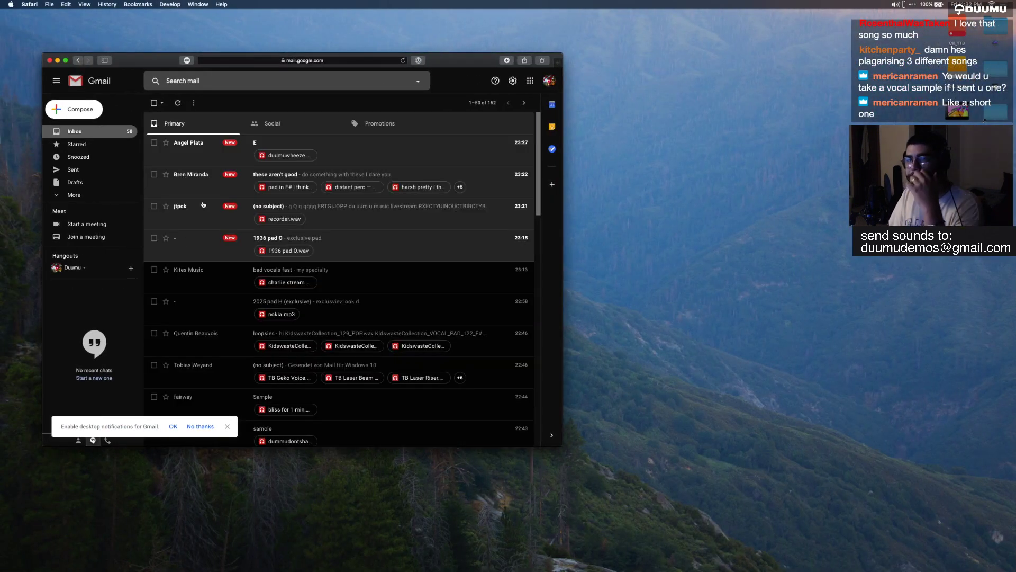
left_click(191, 252)
left_click(192, 222)
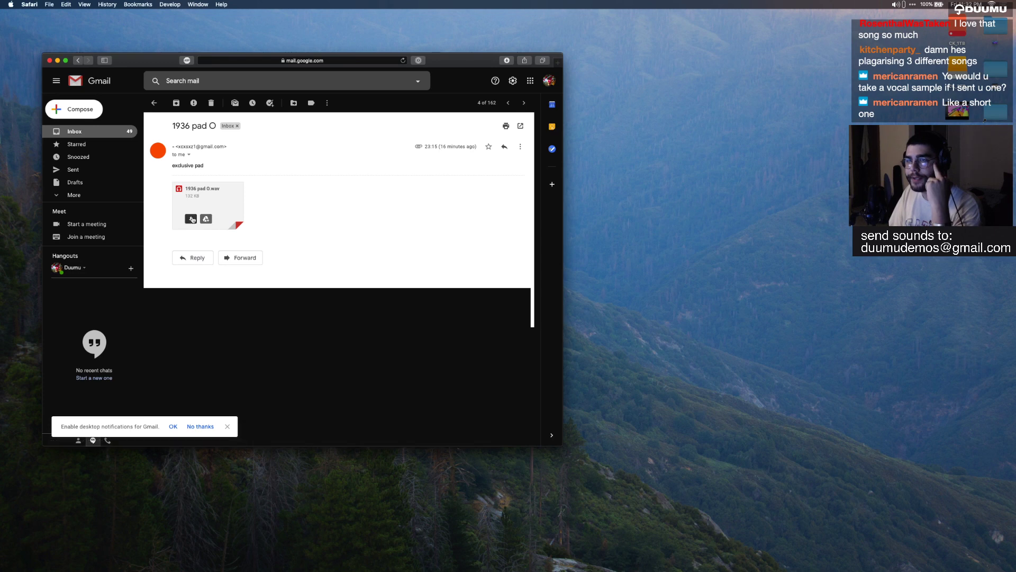
key("u")
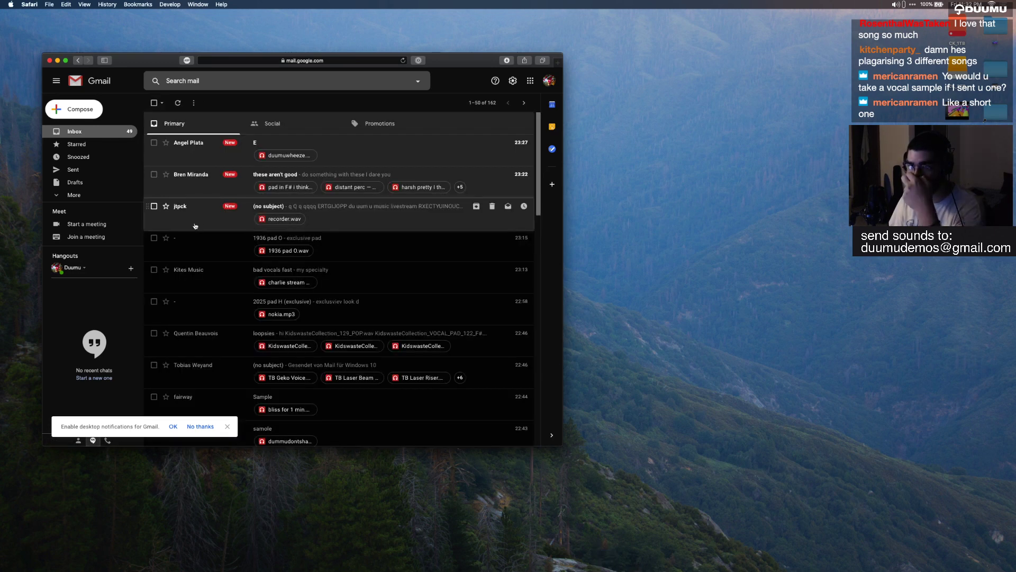
- Download the 'these aren't good' email's audio attachments, including distant perc — 128.wav and really sharp ow.wav
left_click(201, 221)
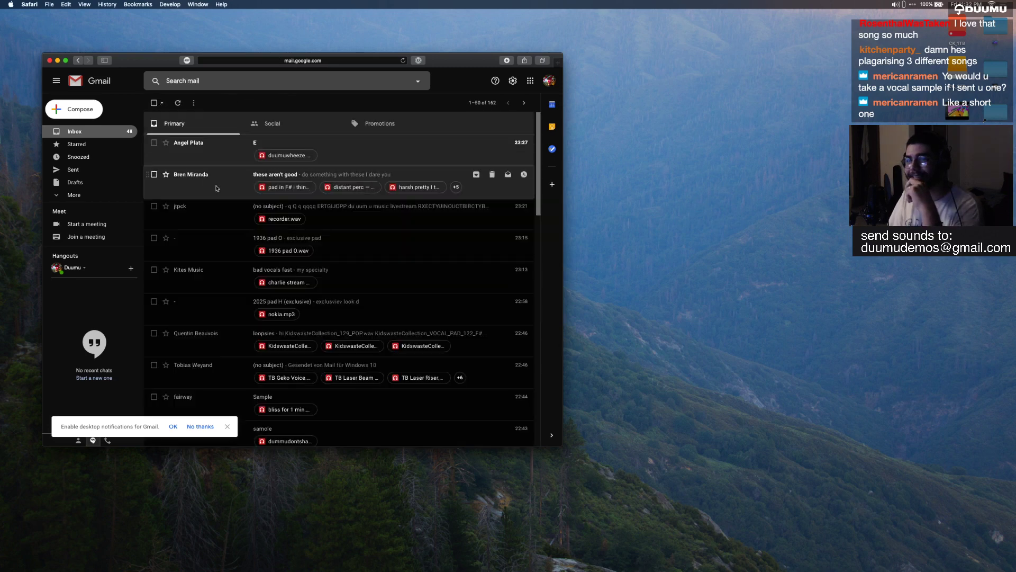
left_click(217, 187)
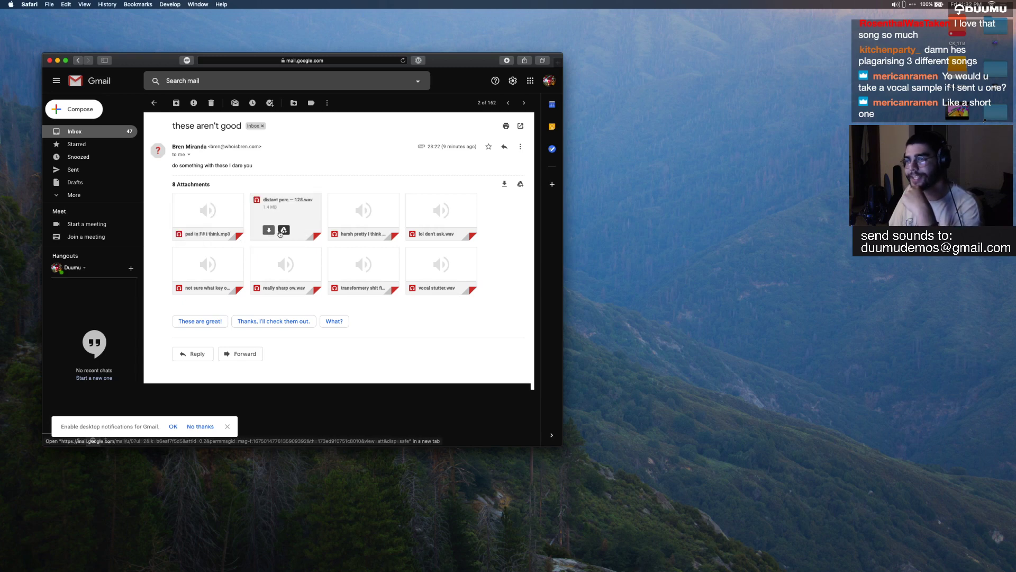
left_click(191, 230)
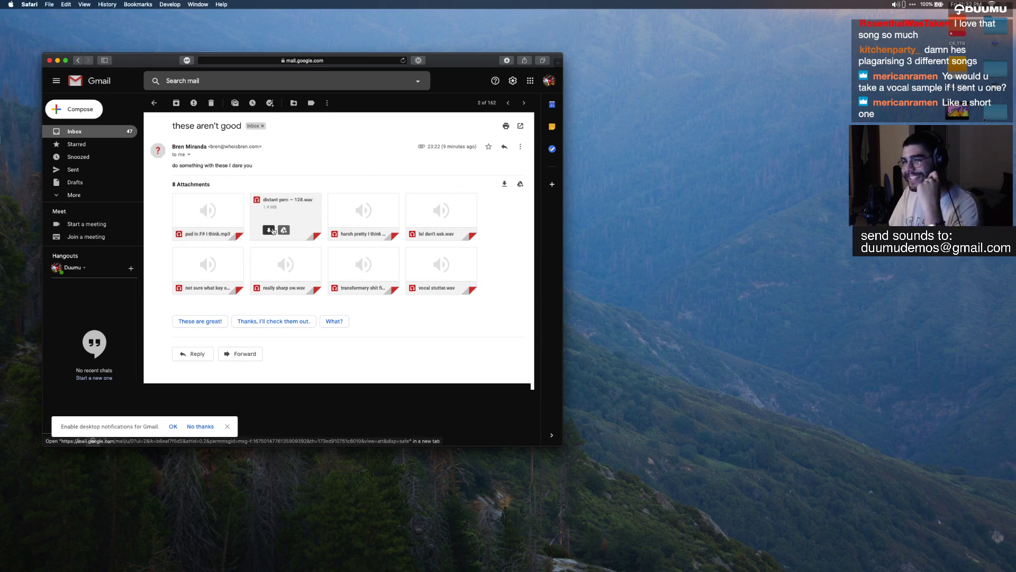
left_click(269, 230)
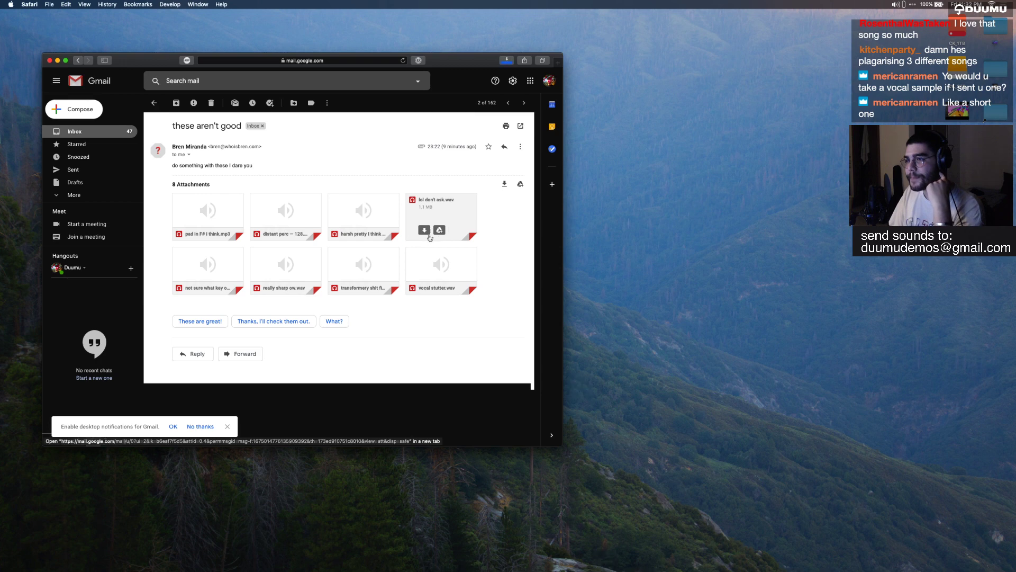
left_click(424, 229)
left_click(425, 284)
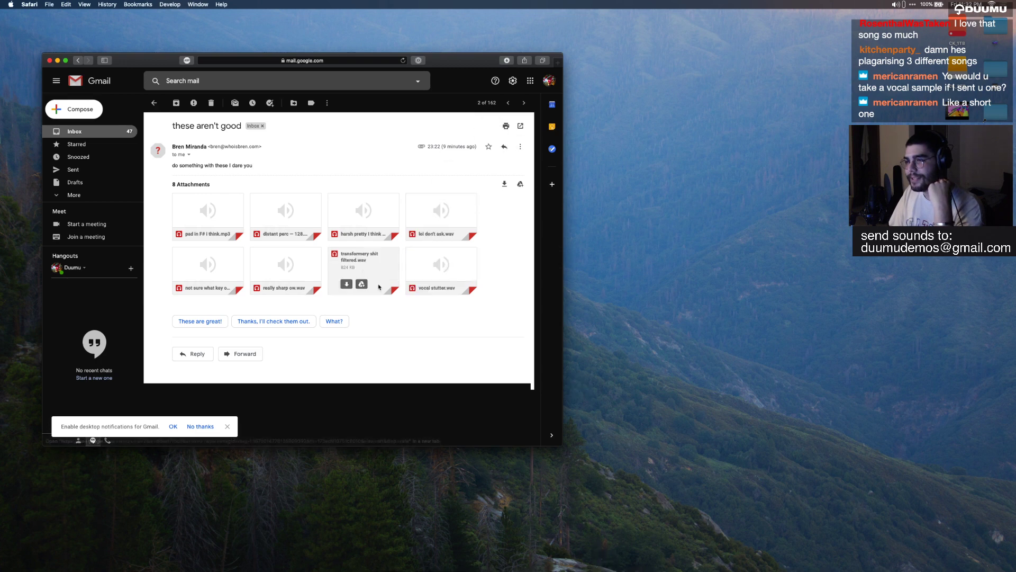
left_click(266, 284)
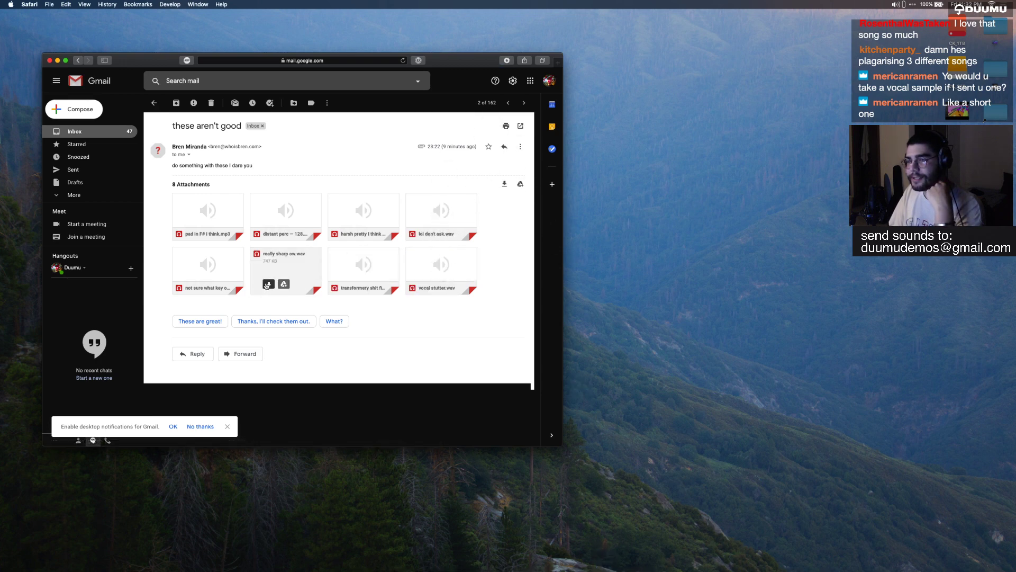
- Download duumuwheeze.wav from the E email and return to Ableton Live
left_click(154, 103)
left_click(225, 151)
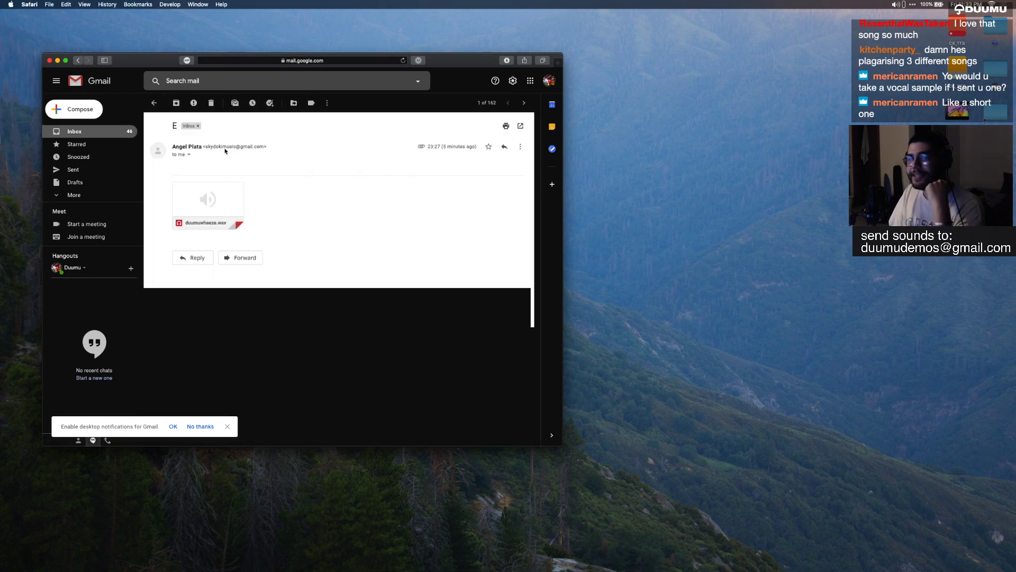
left_click(199, 226)
key("super+Tab")
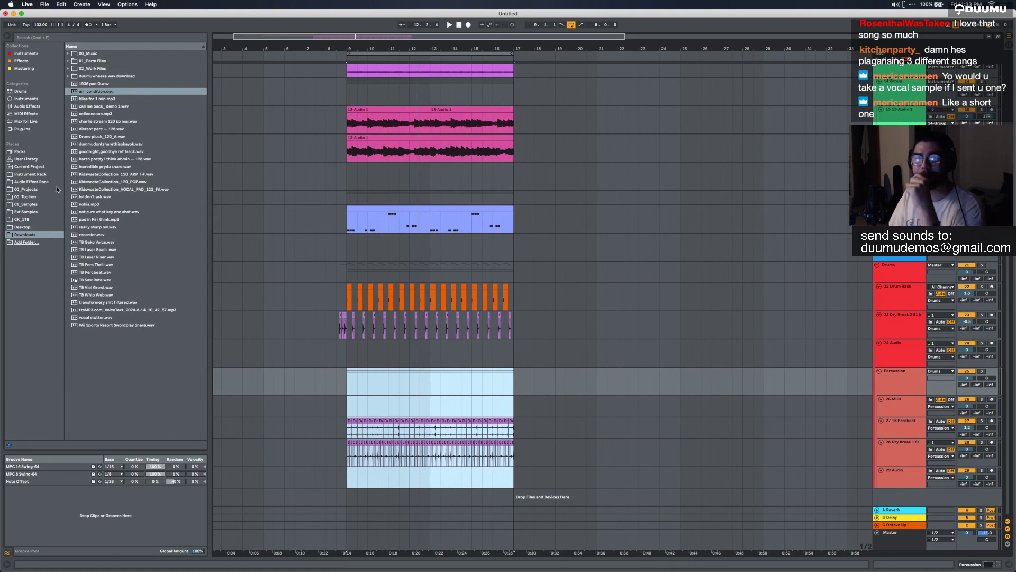
- Preview duumuwheeze.wav, charlie stream 120 Eb maj.wav and distant perc — 128.wav in Downloads
left_click(34, 227)
left_click(33, 234)
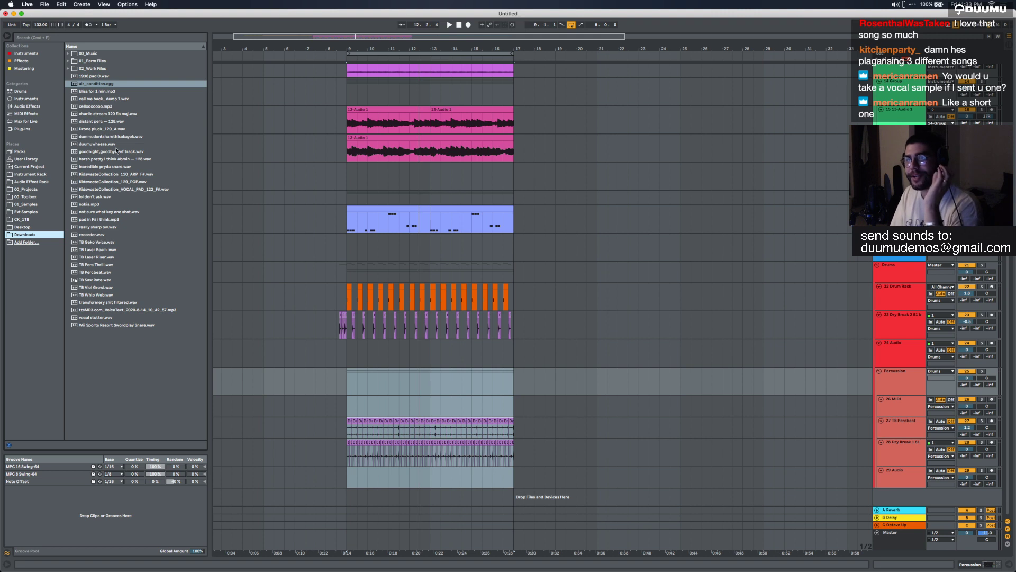
left_click(117, 145)
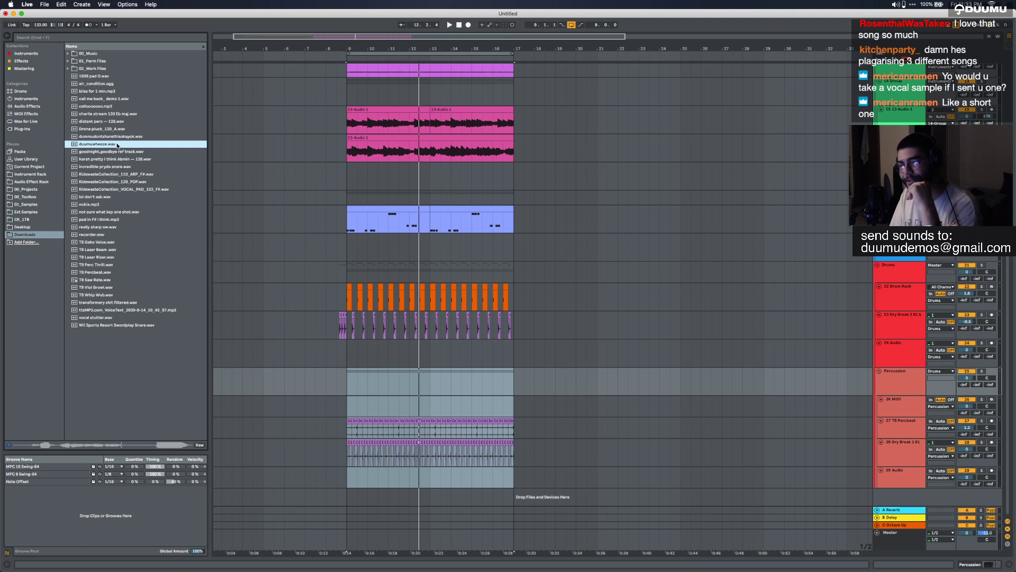
left_click(110, 113)
key("Up")
key("Up")
key("Up")
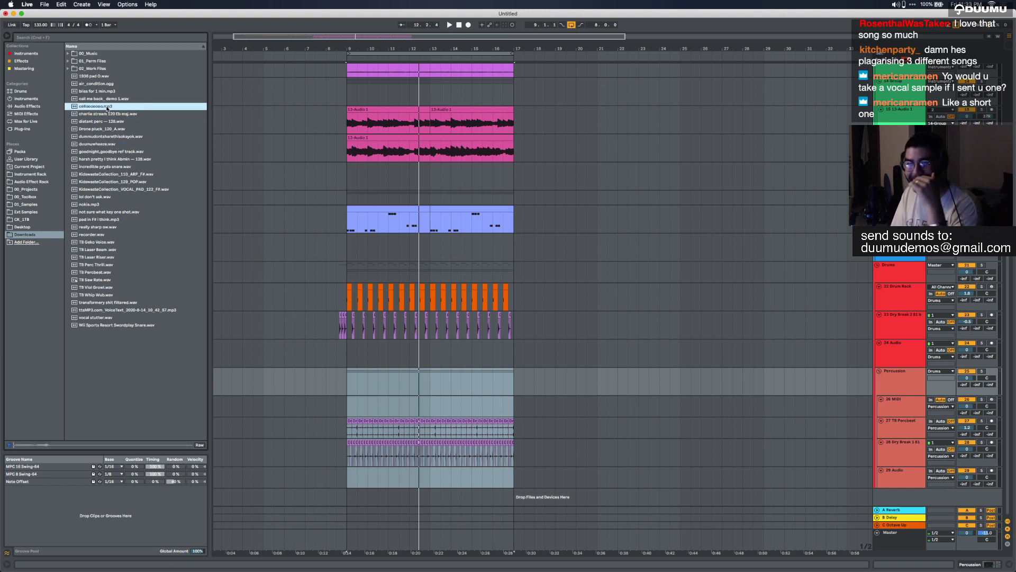
key("Down")
key("Down")
key("Down")
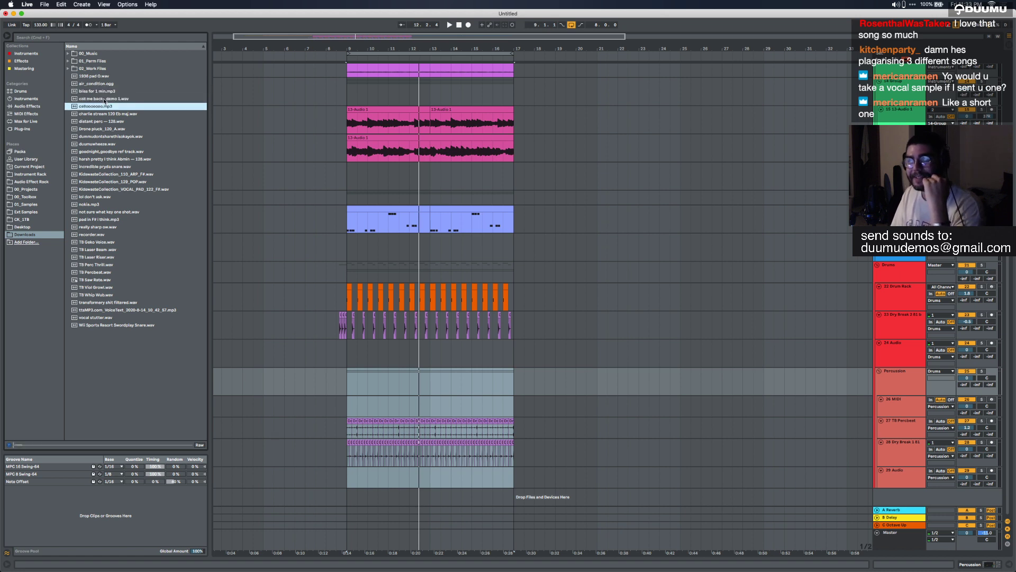
key("Down")
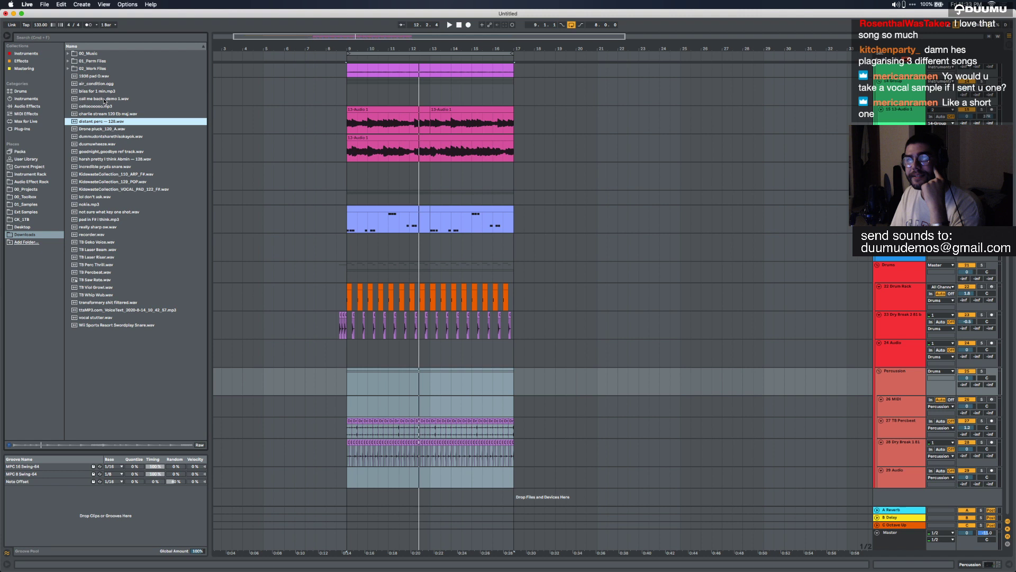
- Place distant perc — 128.wav at bar 9 and lower its track to -10.5 dB
left_click_drag(114, 122, 353, 479)
key("space")
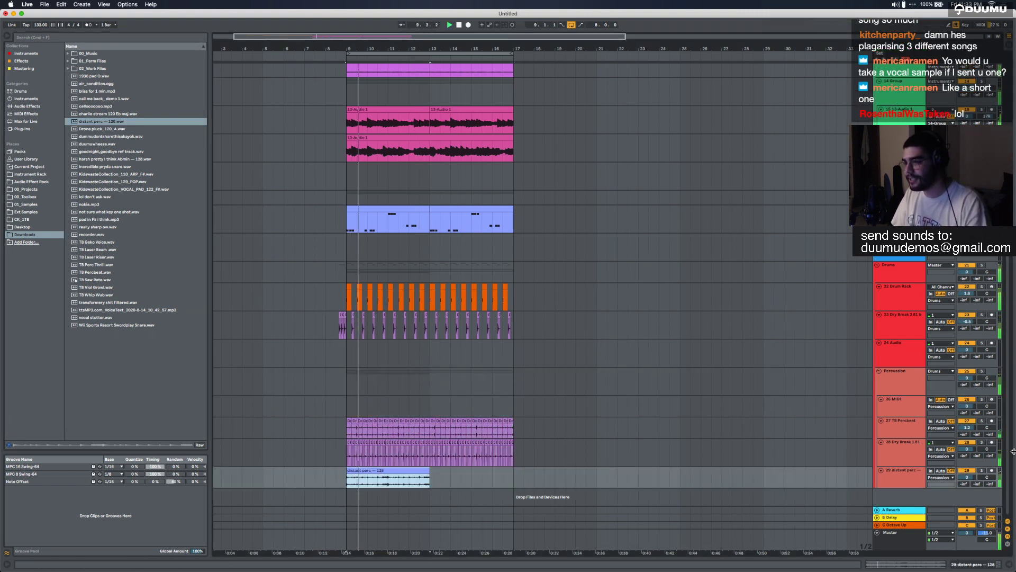
left_click_drag(960, 478, 960, 481)
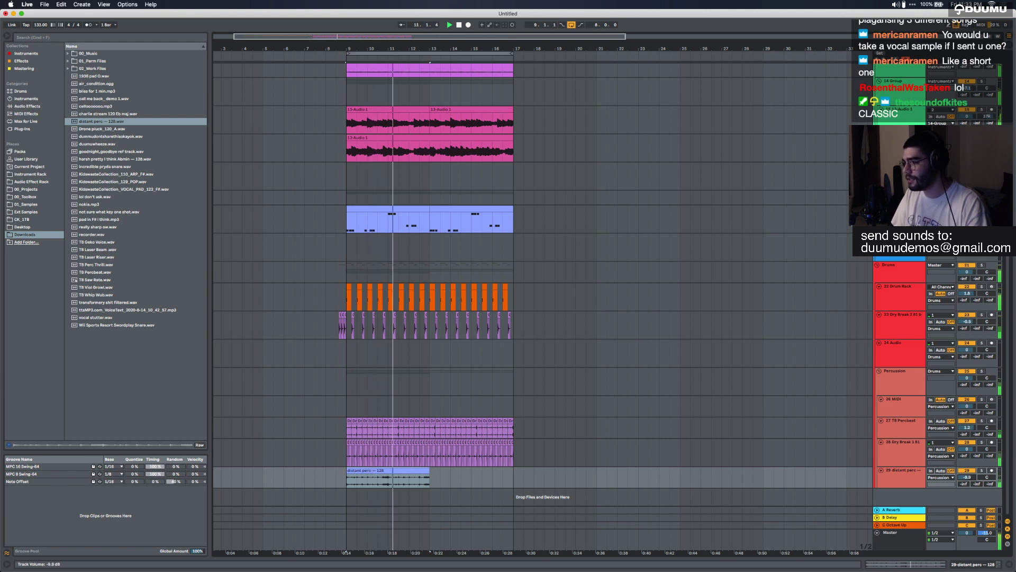
- Split the distant perc clip and duplicate its pieces to fill bars 9 to 17
double_click(389, 483)
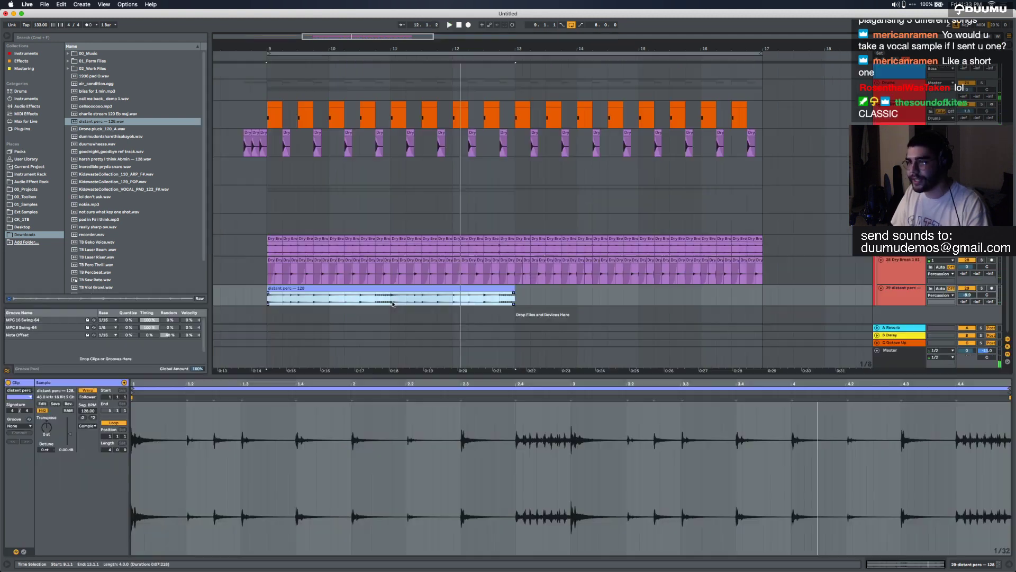
left_click_drag(390, 299, 376, 300)
key("super+e")
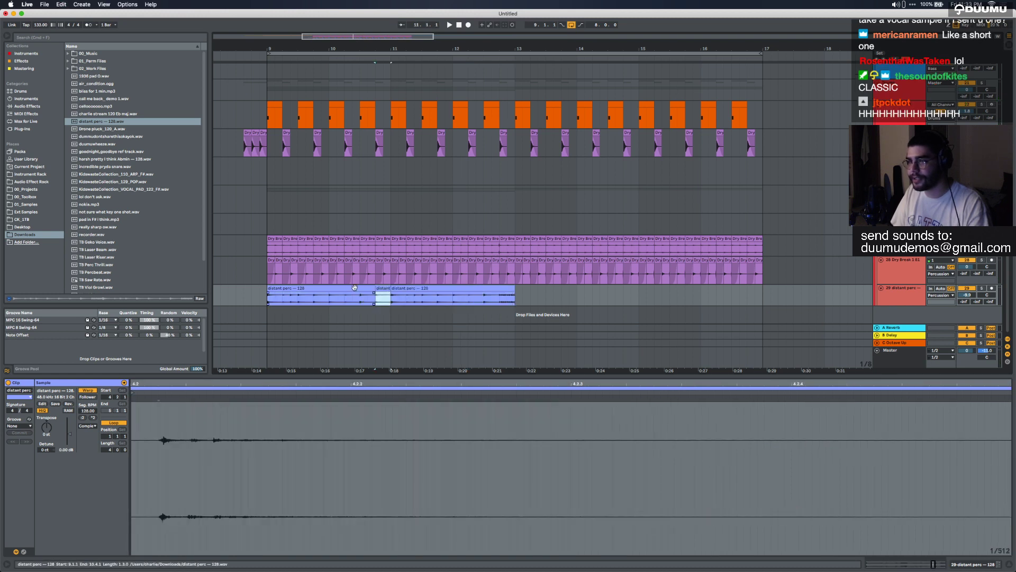
left_click(366, 291)
key("space")
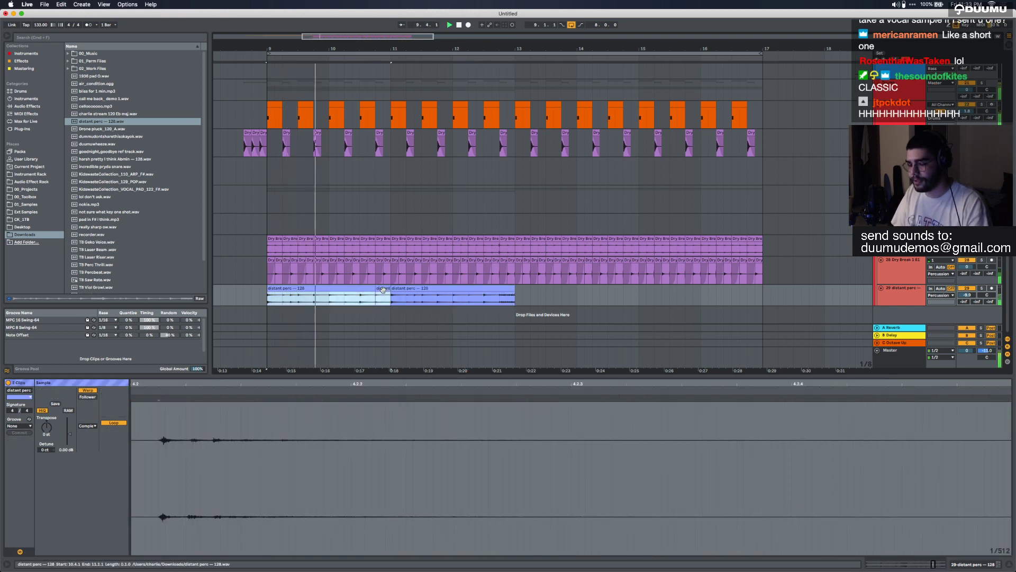
key("super+d")
left_click_drag(365, 290, 315, 289)
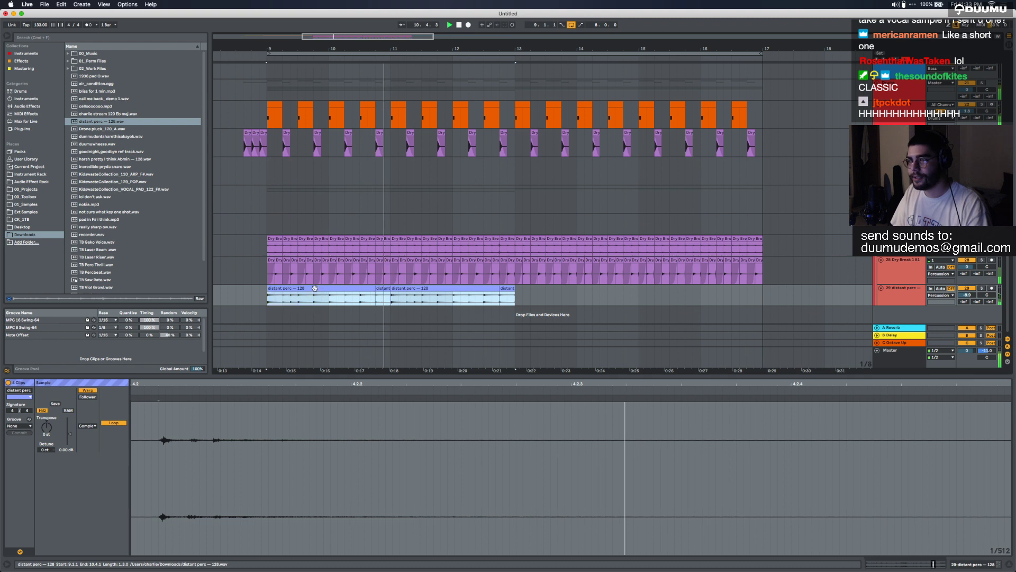
key("super+d")
key("minus")
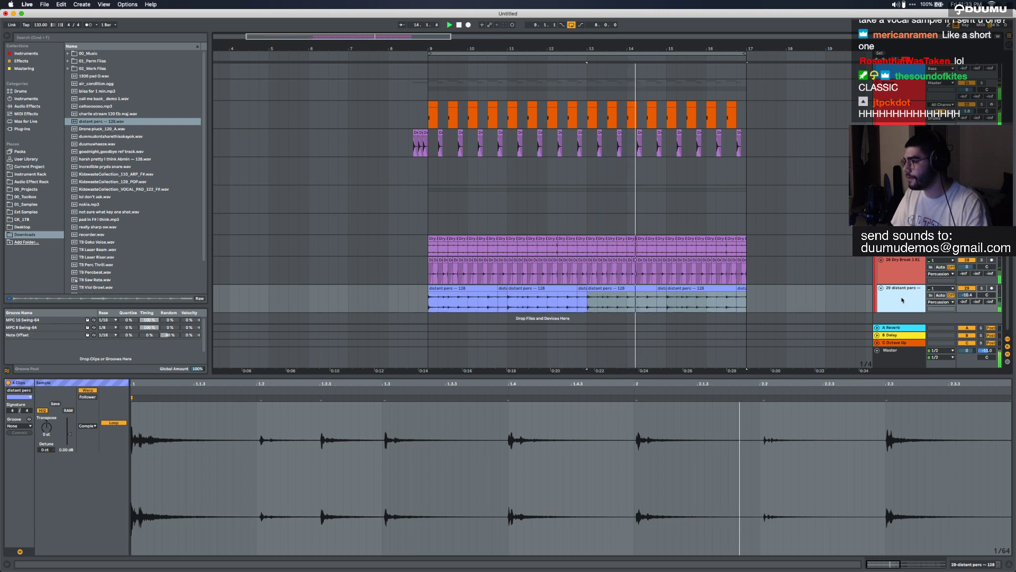
- Insert a new empty audio track next to the Dry Break track
left_click(902, 270)
key("super+t")
left_click(99, 124)
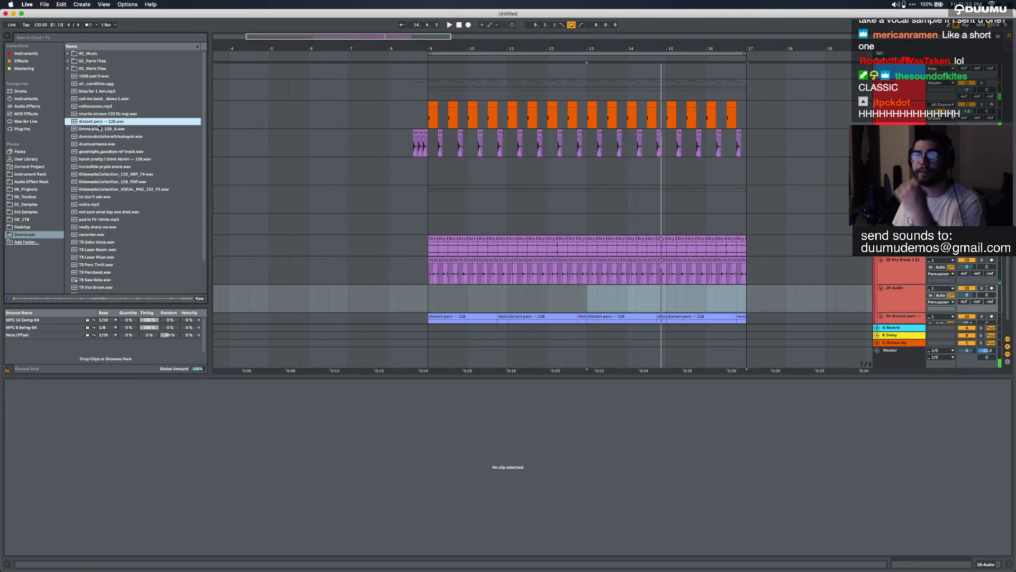
key("Up")
key("Up")
key("Up")
key("Up")
key("Up")
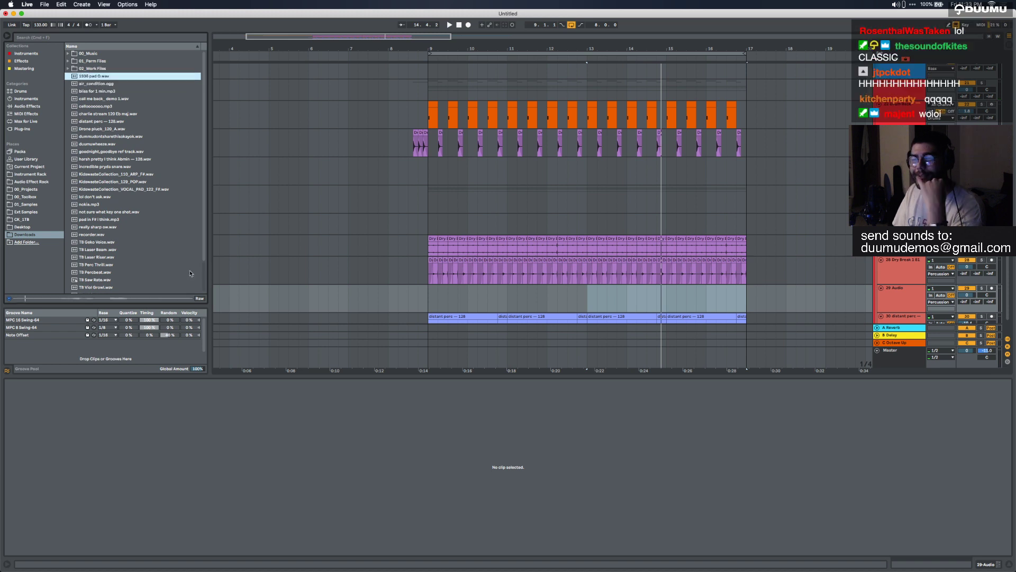
- Preview recorder.wav, really sharp ow.wav and pad in F# i think.mp3, then pick not sure what key one shot.wav
scroll(111, 212, "down", 2)
left_click(108, 243)
key("Down")
key("Down")
key("Down")
key("Down")
key("Down")
key("Down")
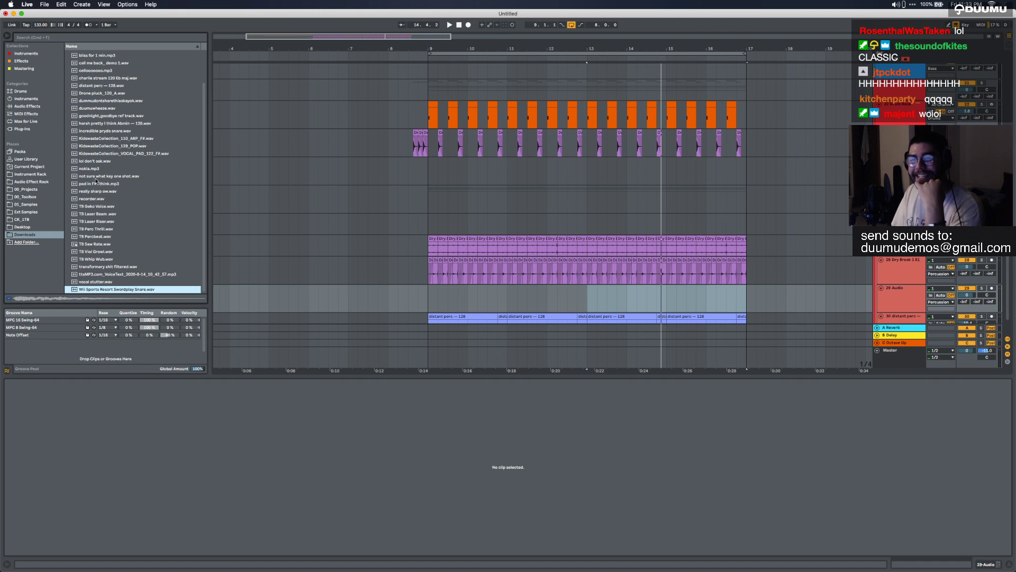
left_click(95, 198)
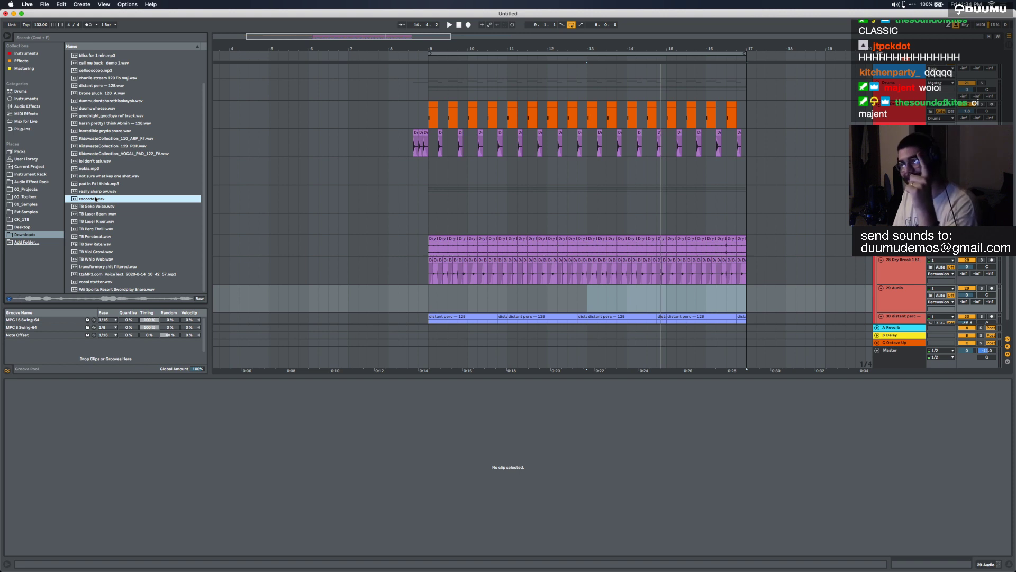
key("Up")
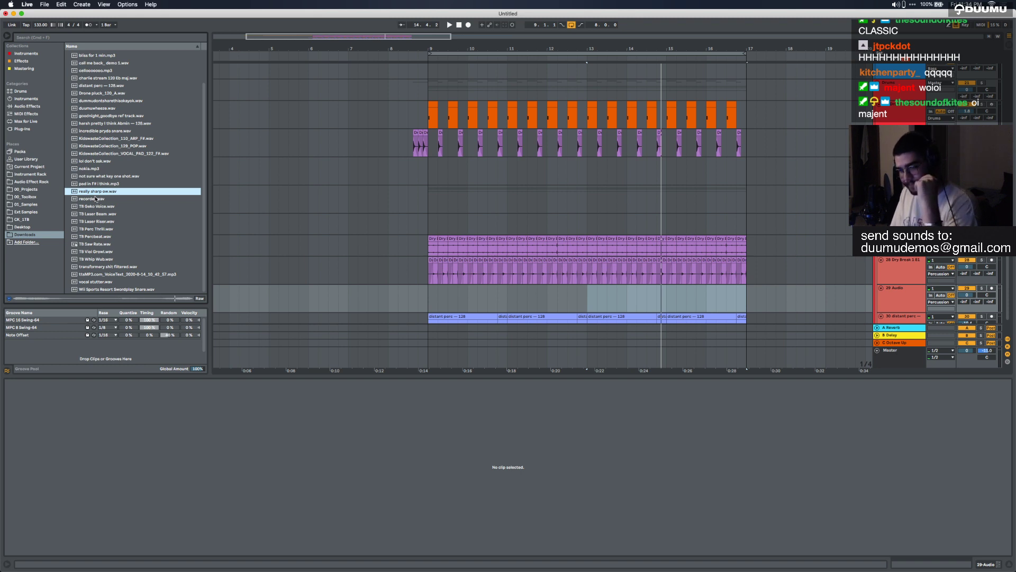
key("Up")
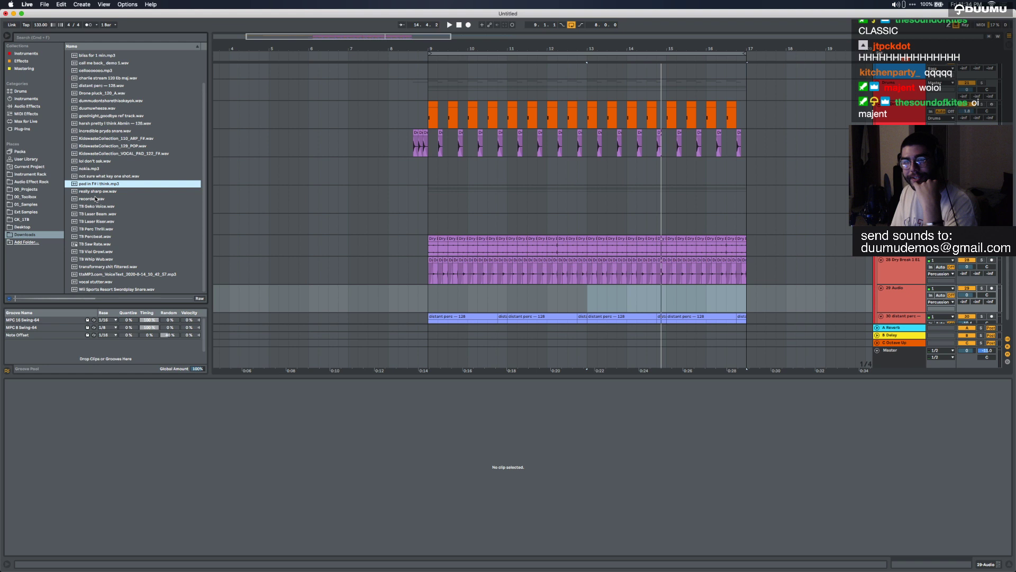
left_click(88, 297)
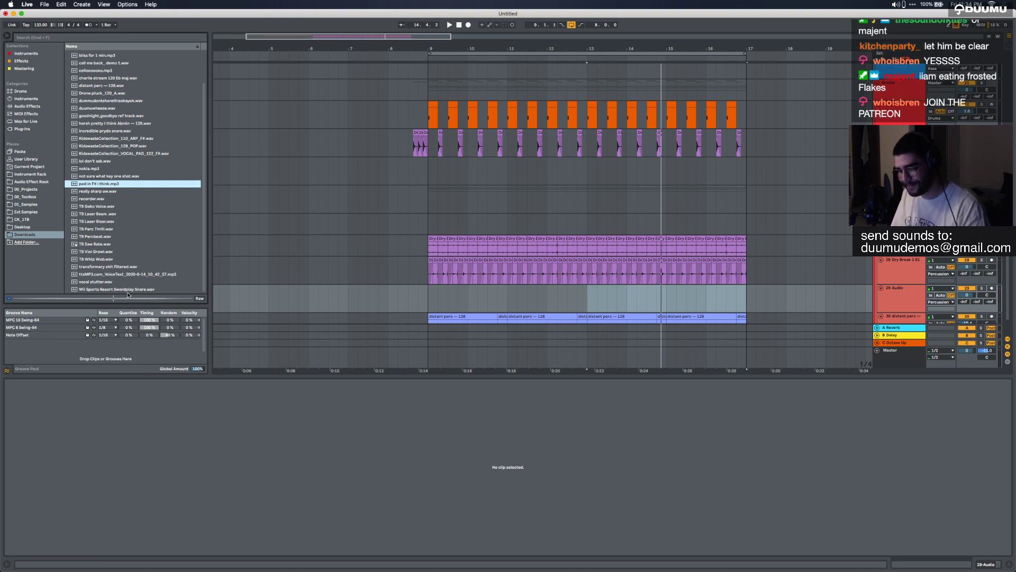
left_click(109, 177)
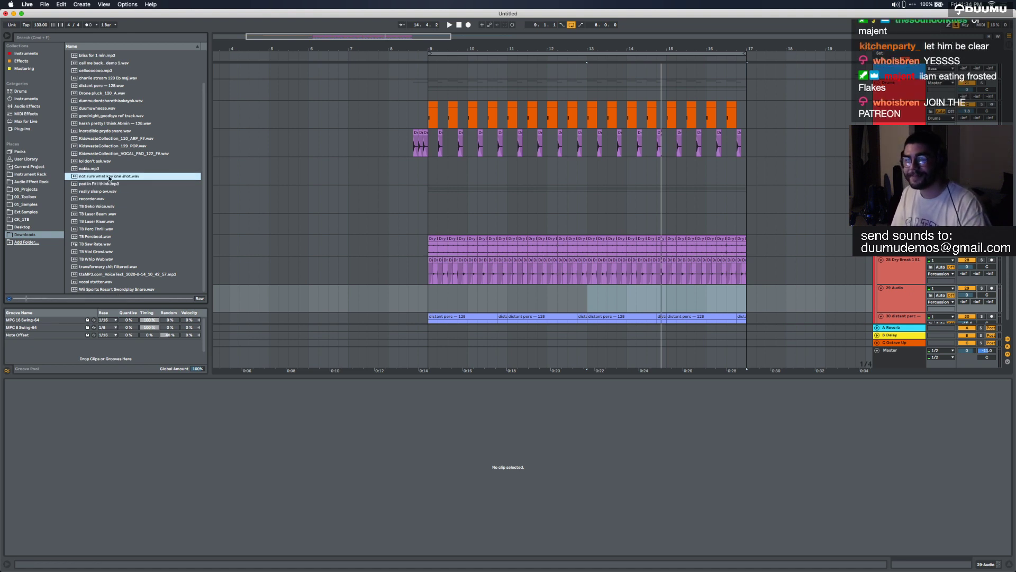
- Drop the one-shot sample on track 29 at bar 9 and transpose it up 2 semitones
left_click_drag(109, 177, 426, 296)
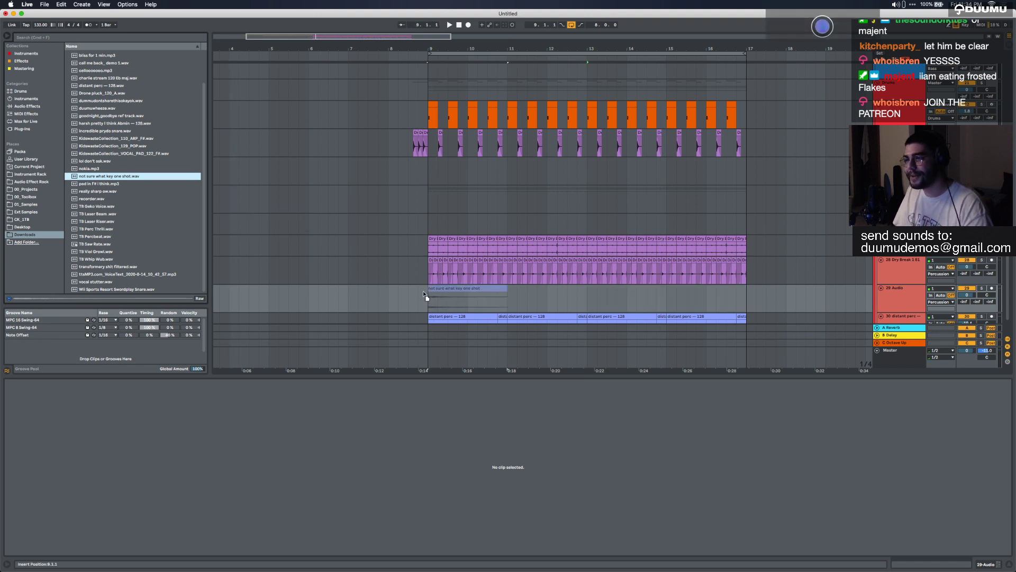
left_click_drag(427, 296, 427, 297)
key("space")
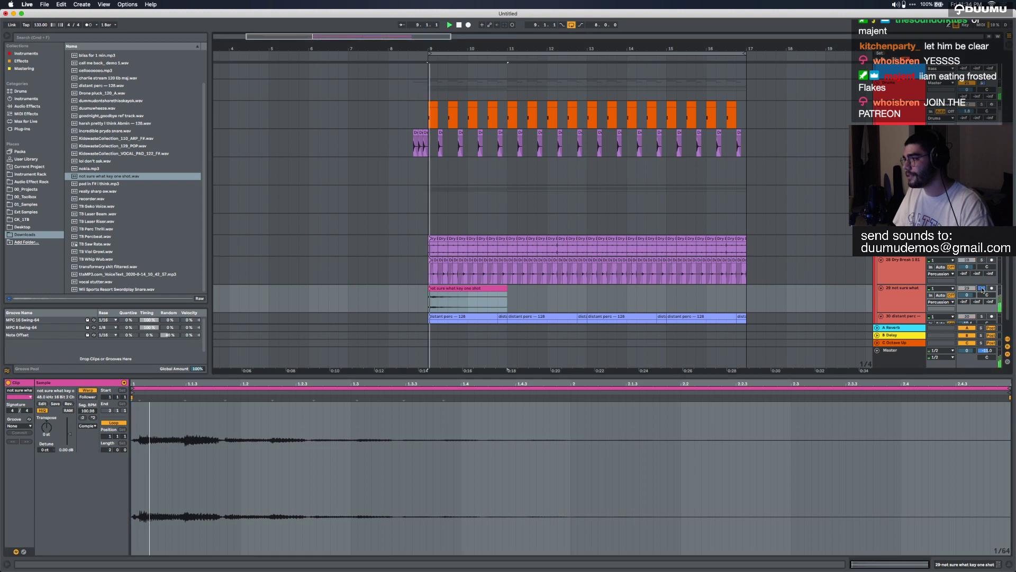
left_click_drag(47, 428, 55, 428)
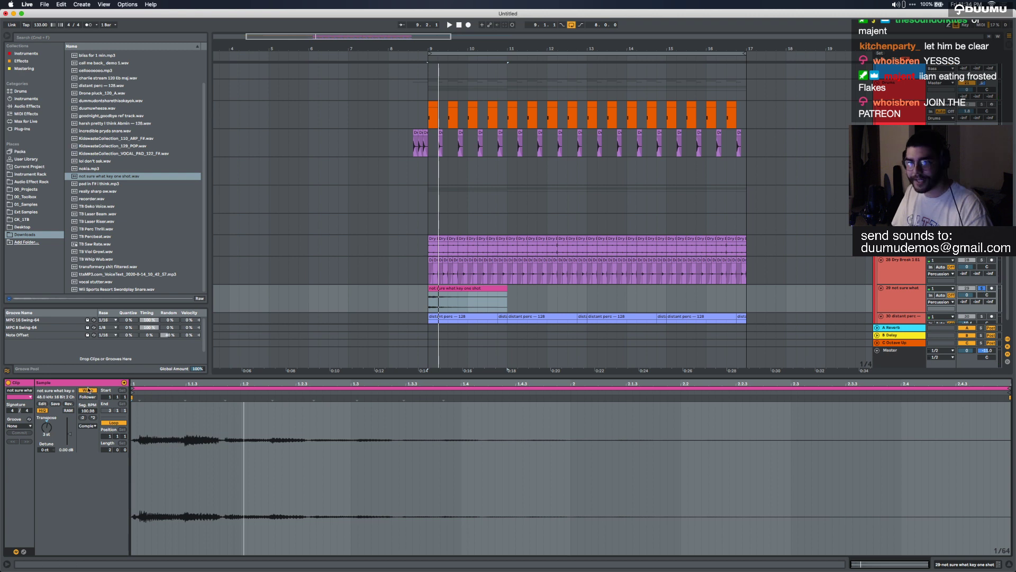
- Turn Warp off, split the one-shot clip and delete its unwanted tail
left_click(88, 390)
left_click(430, 289)
key("space")
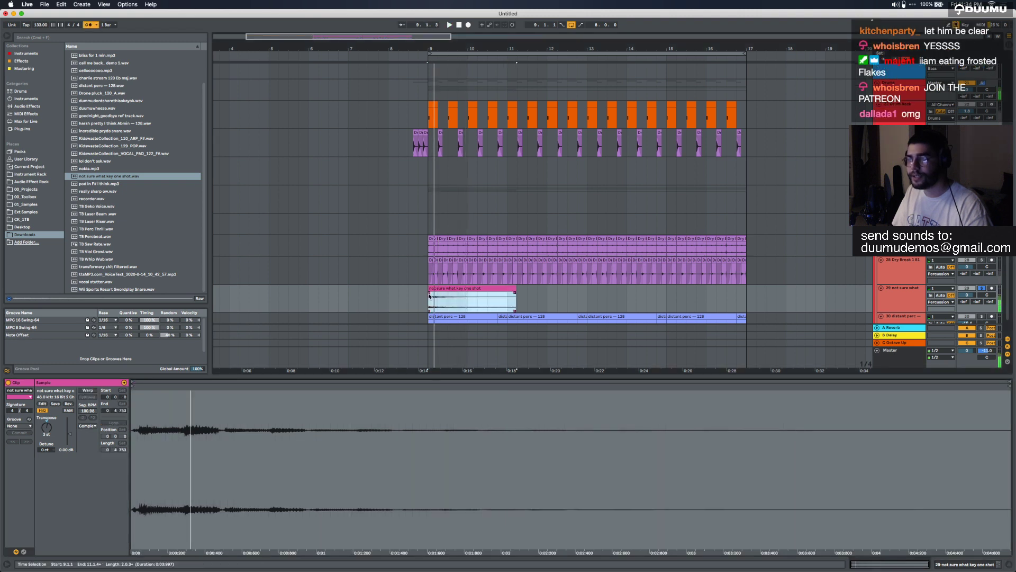
scroll(429, 290, "up", 5)
key("space")
left_click(522, 289)
key("super+e")
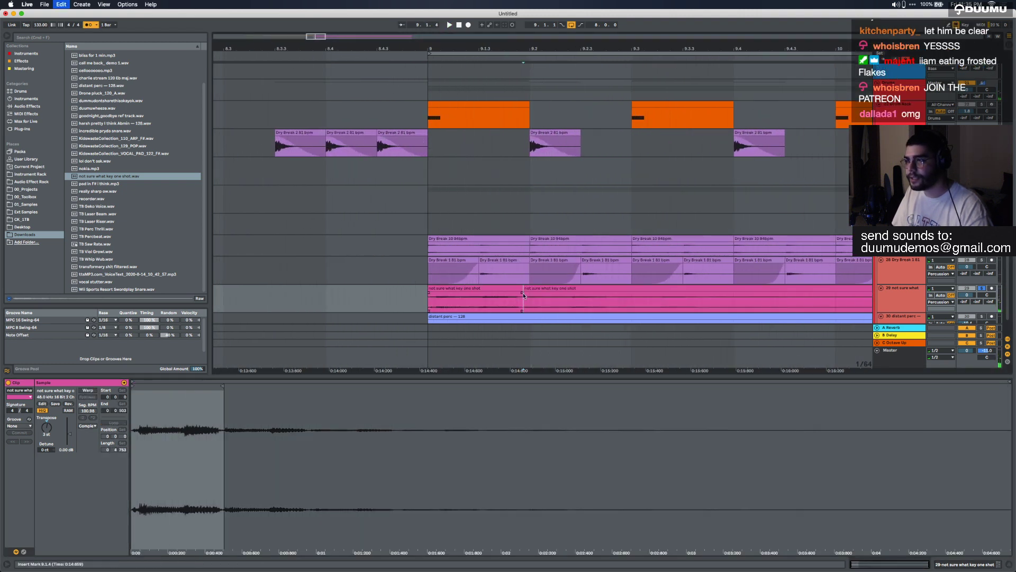
left_click(521, 288)
left_click(530, 288)
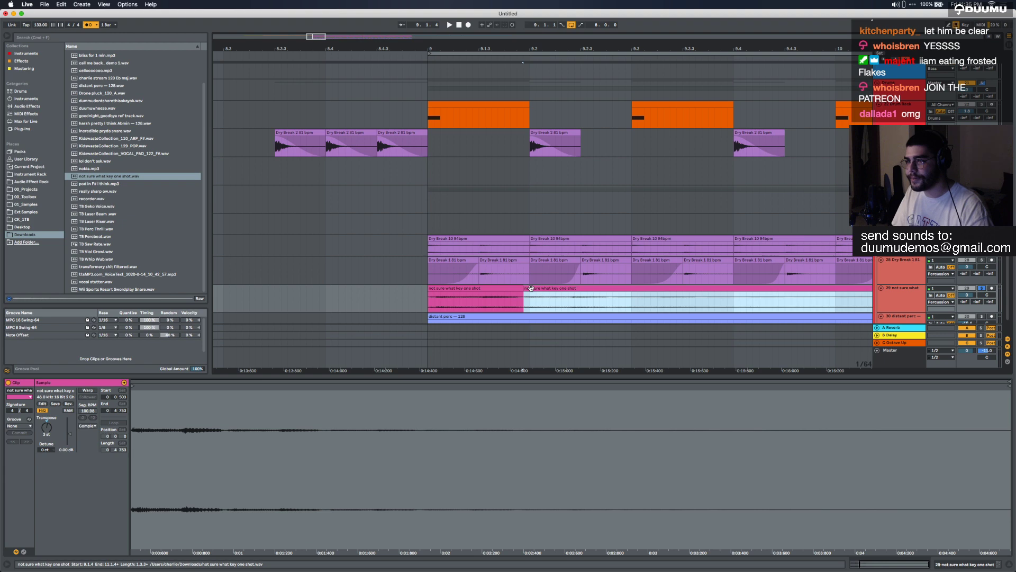
key("Delete")
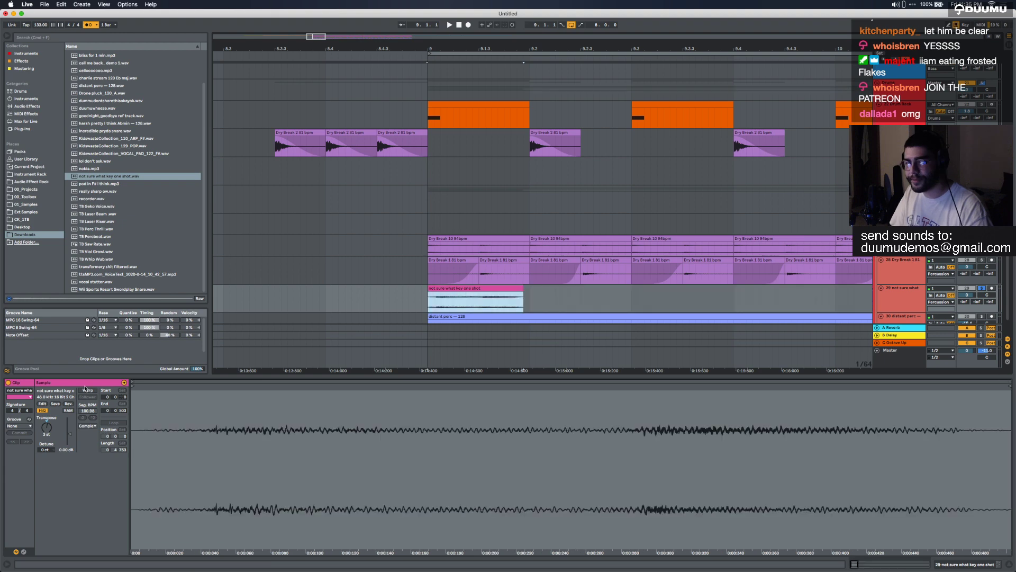
- Re-enable Warp on the one-shot clip and lengthen it to the right
left_click(87, 391)
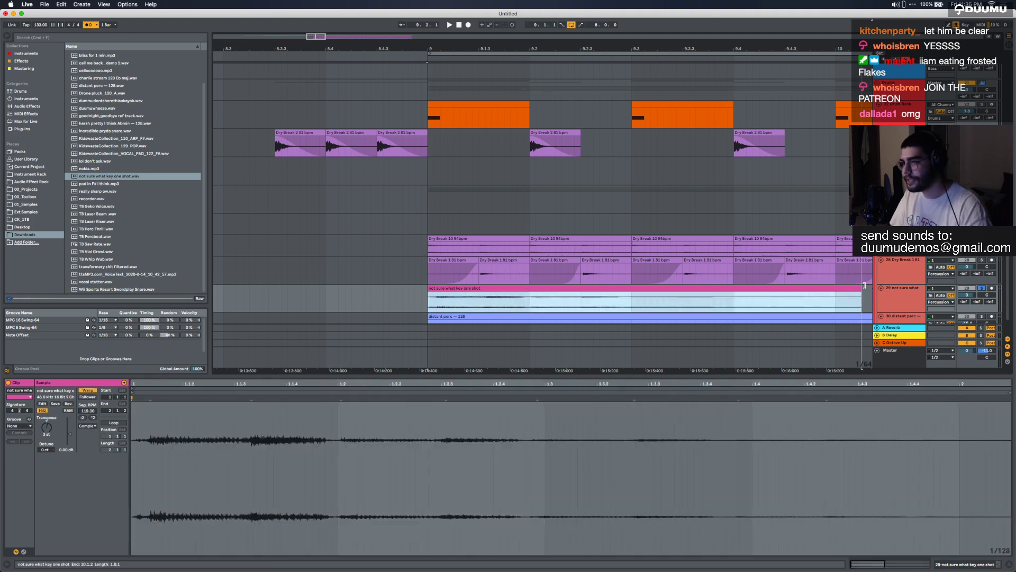
key("space")
key("minus")
key("minus")
key("minus")
left_click_drag(552, 289, 581, 289)
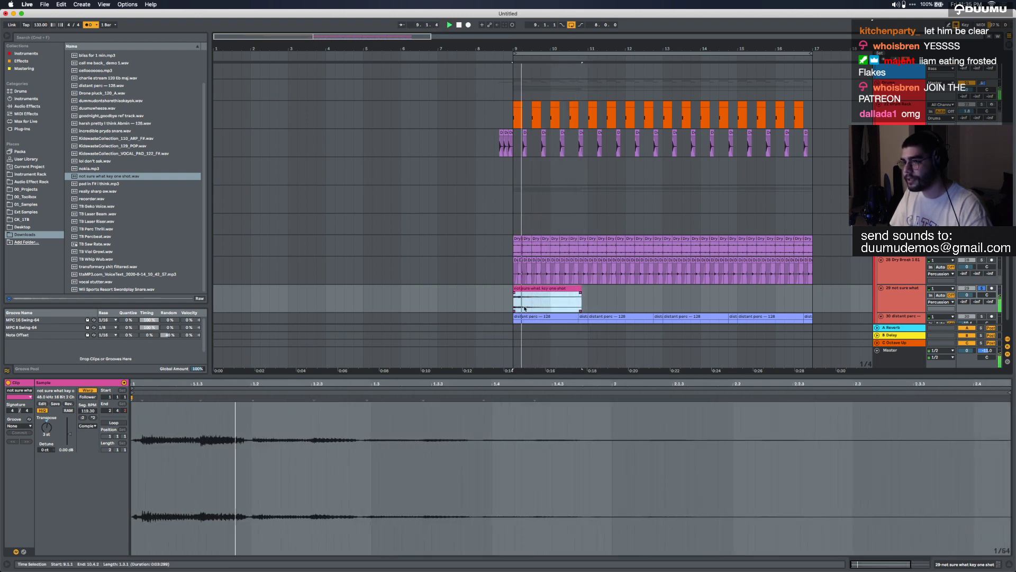
left_click(252, 400)
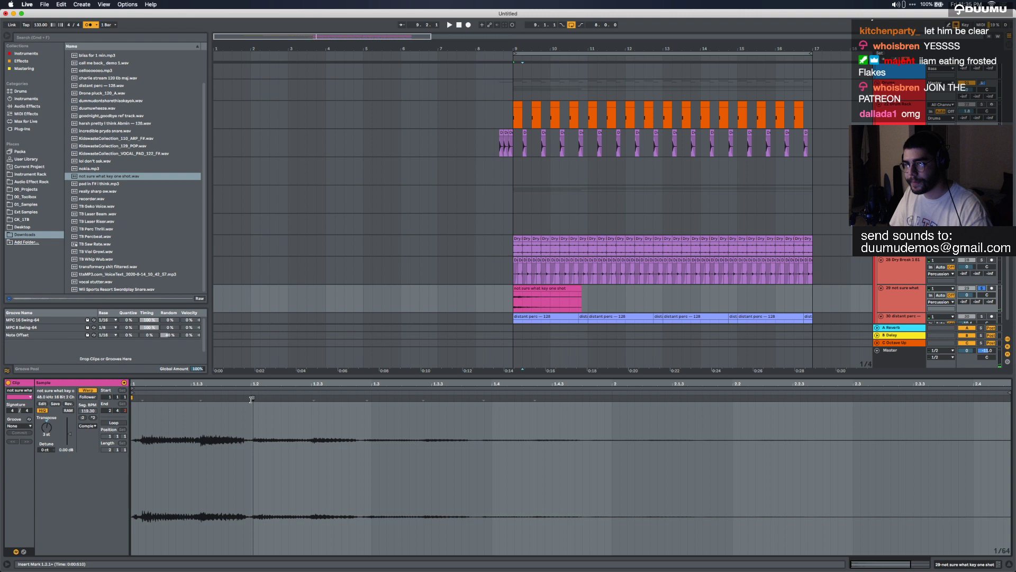
key("super+a")
key("space")
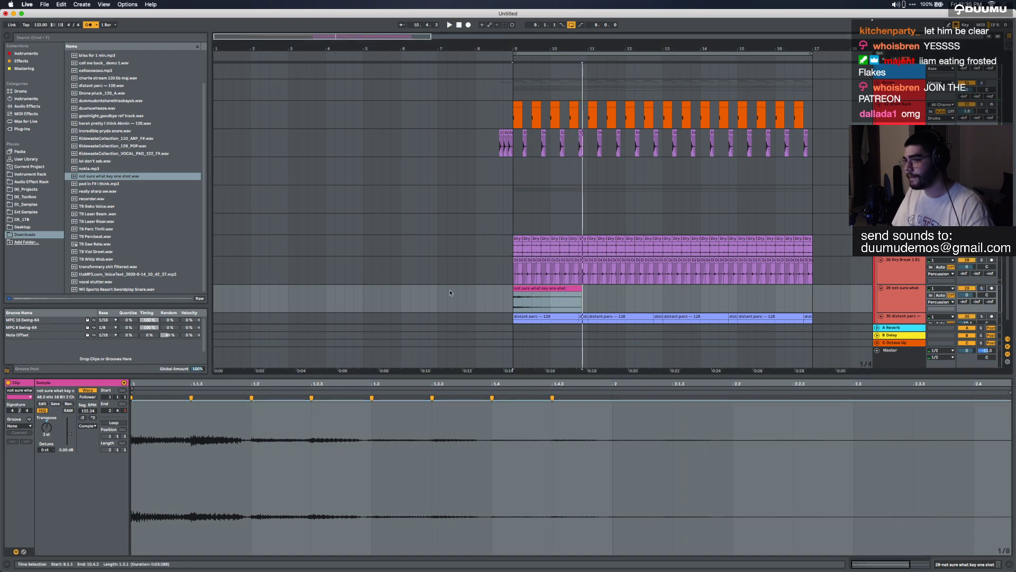
left_click(423, 301)
- Play from the air_condition clip and hide the clip detail panel
scroll(346, 285, "up", 10)
left_click(361, 230)
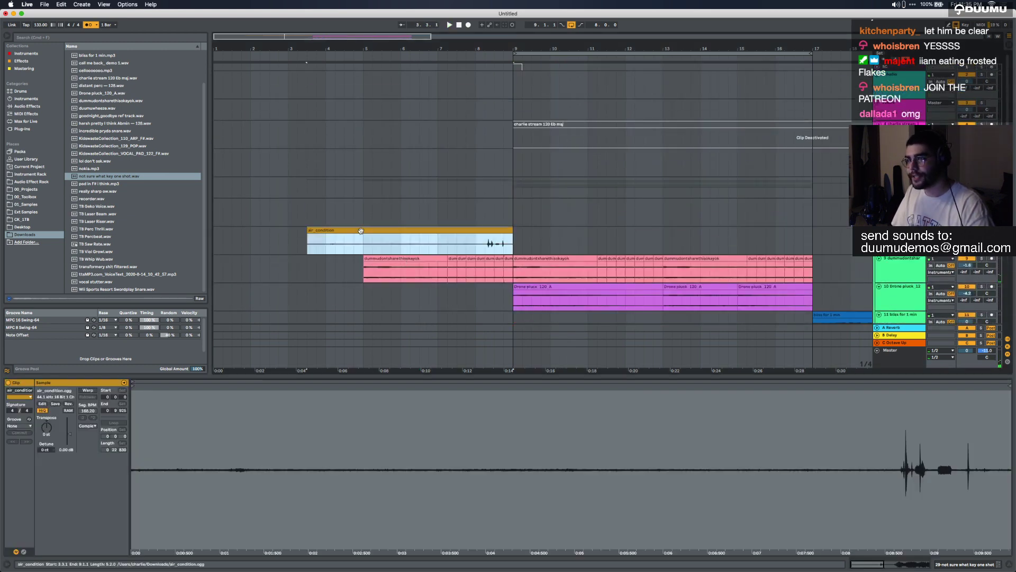
key("space")
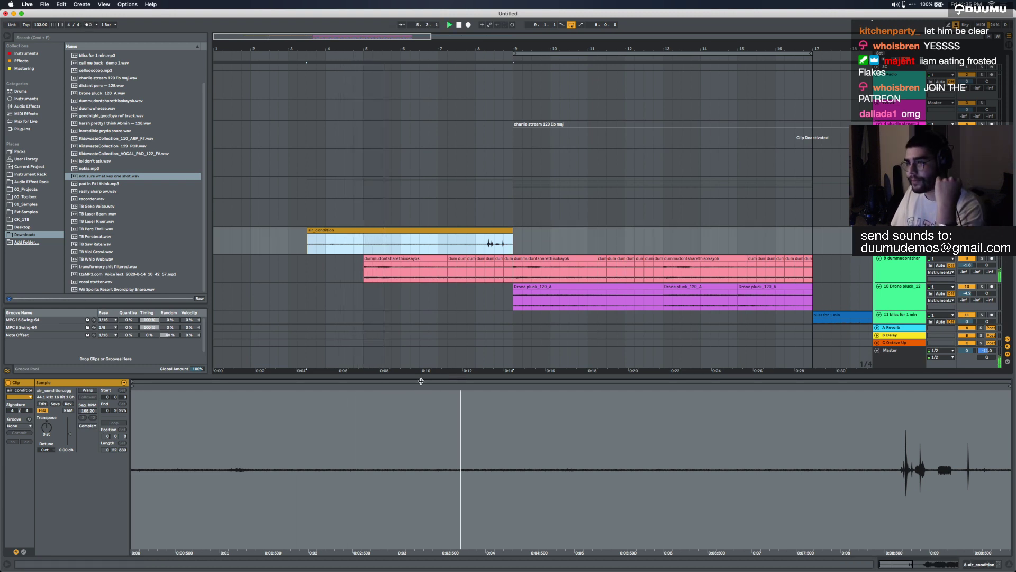
key("super+alt+l")
key("XF86AudioRaiseVolume")
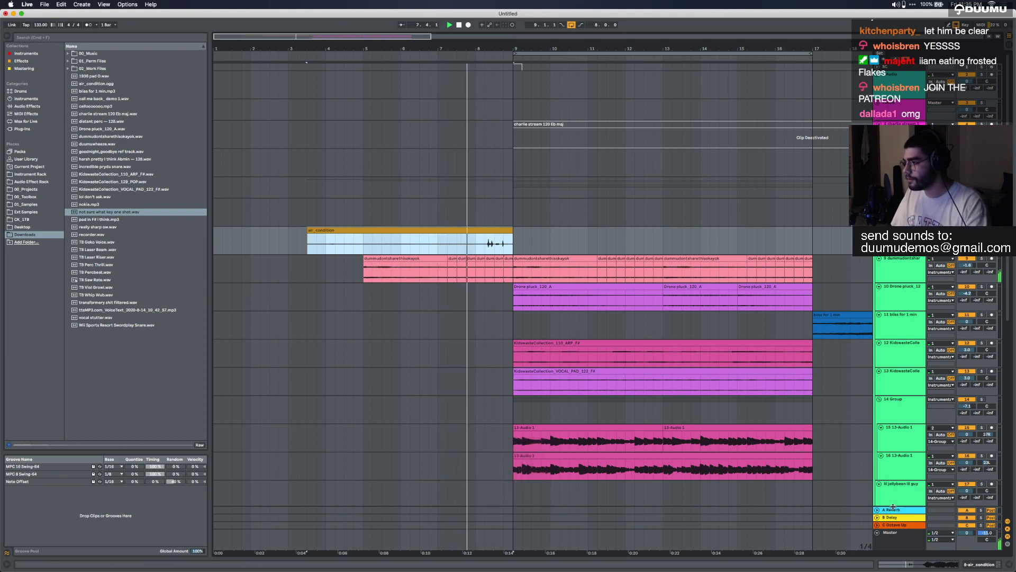
- Duplicate the one-shot clip to bar 13 and open the audio Preferences
scroll(740, 400, "down", 10)
scroll(589, 375, "up", 3)
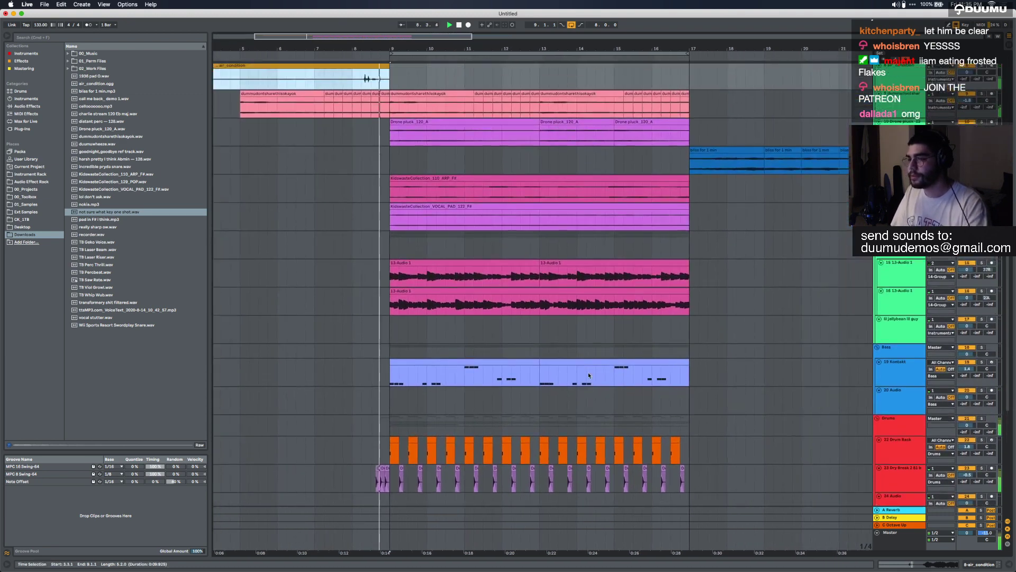
scroll(349, 401, "up", 2)
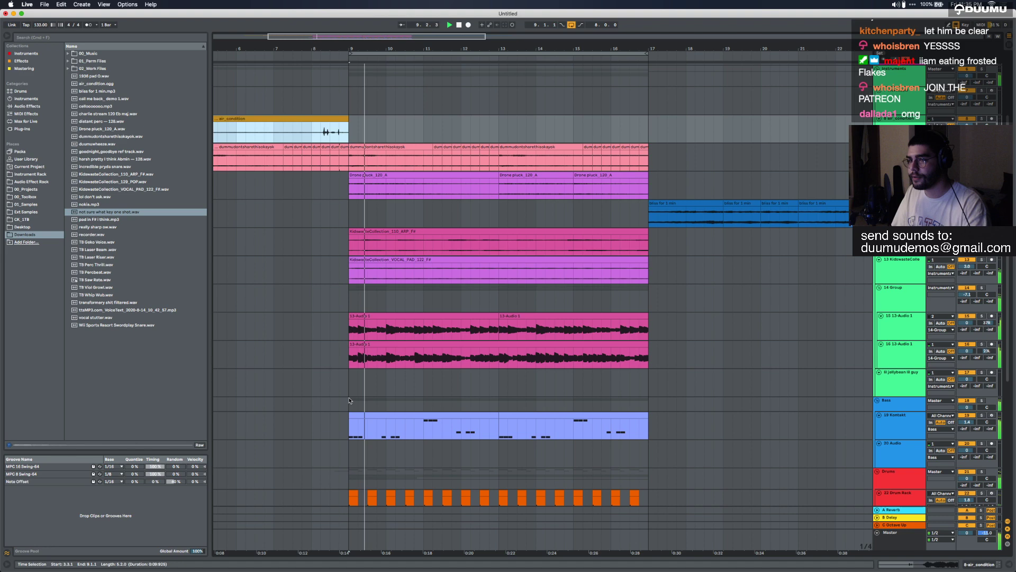
scroll(349, 401, "down", 10)
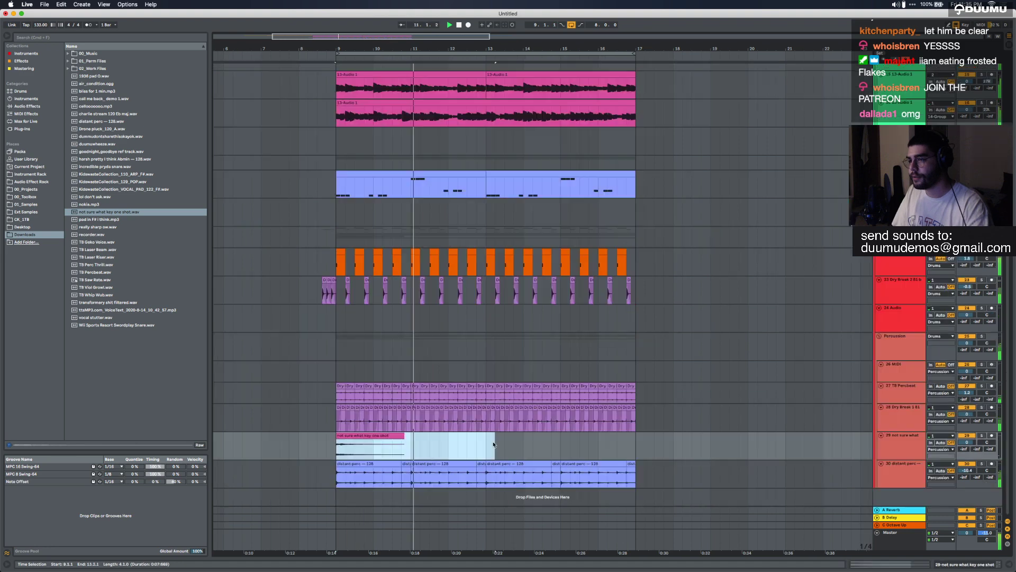
key("super+d")
left_click(500, 213)
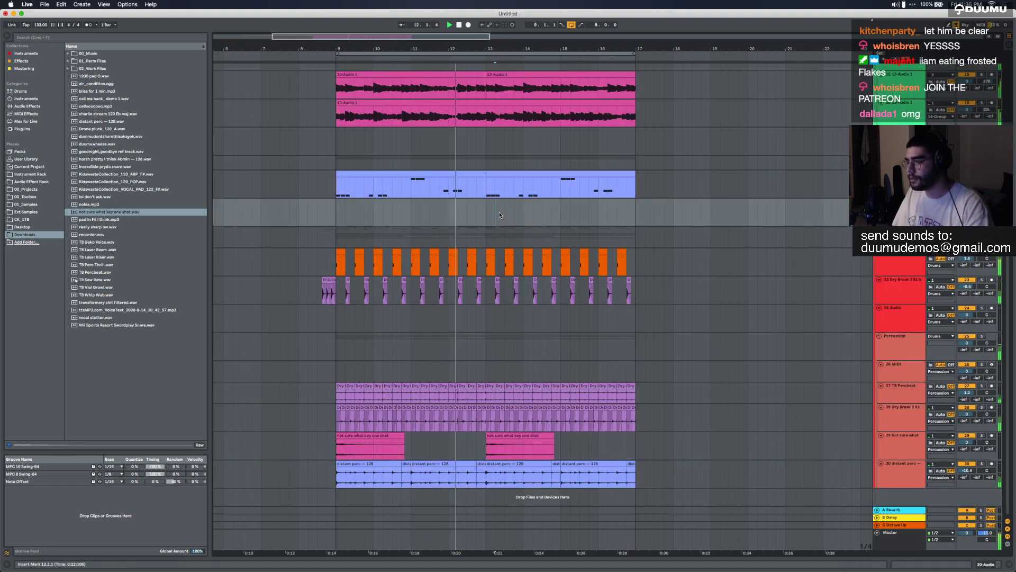
left_click(498, 436)
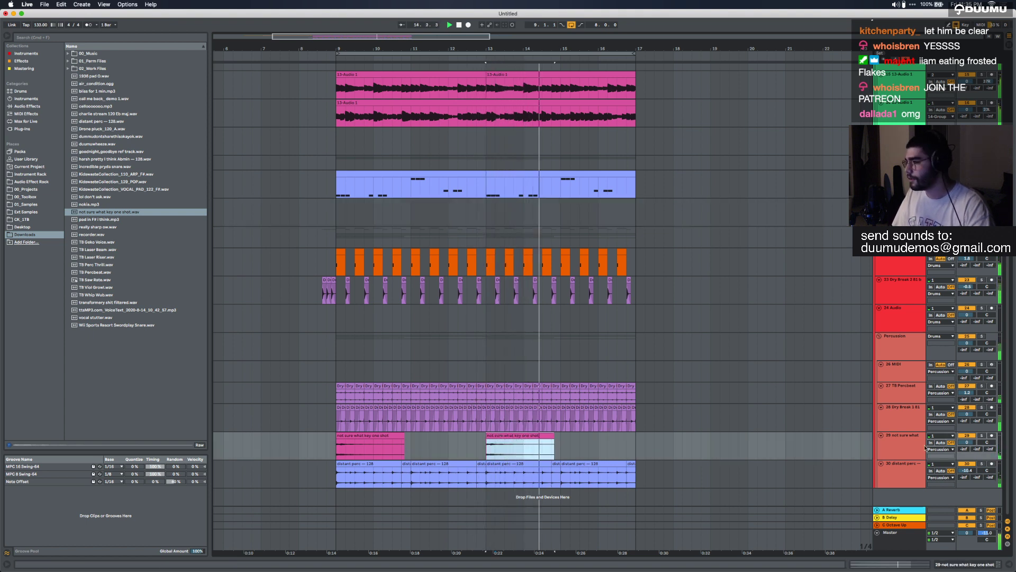
key("super+comma")
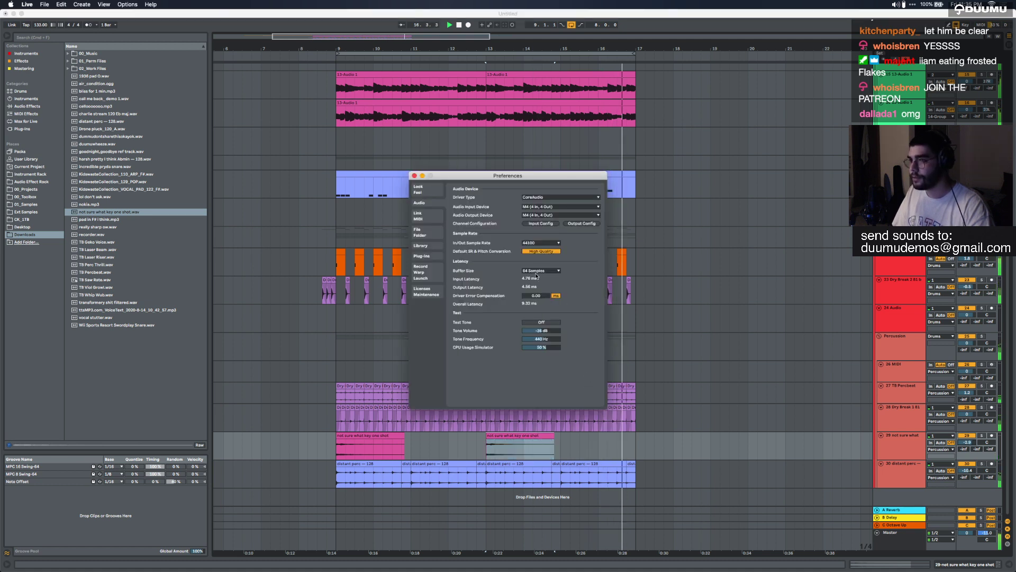
left_click(540, 271)
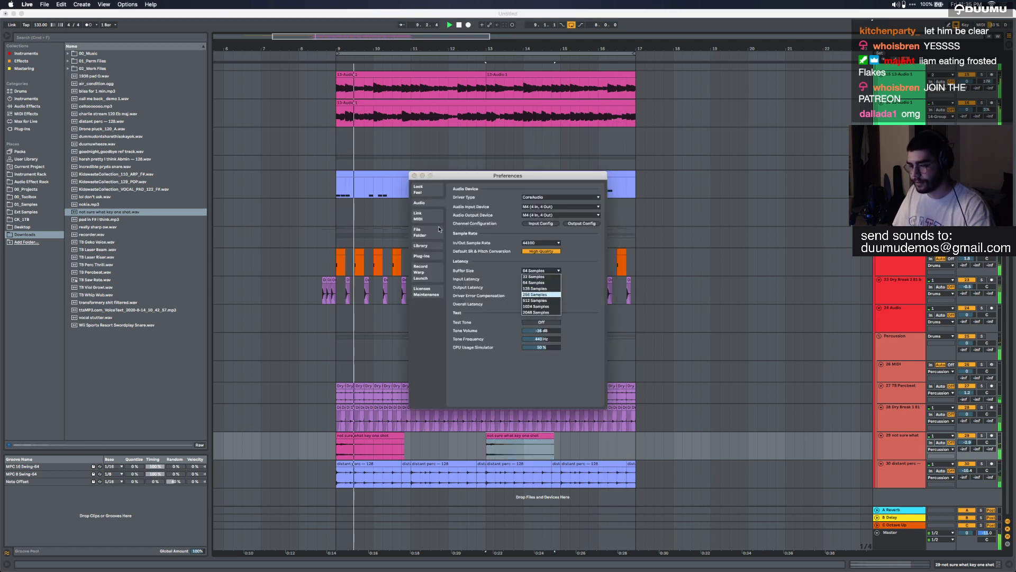
left_click(538, 287)
key("Escape")
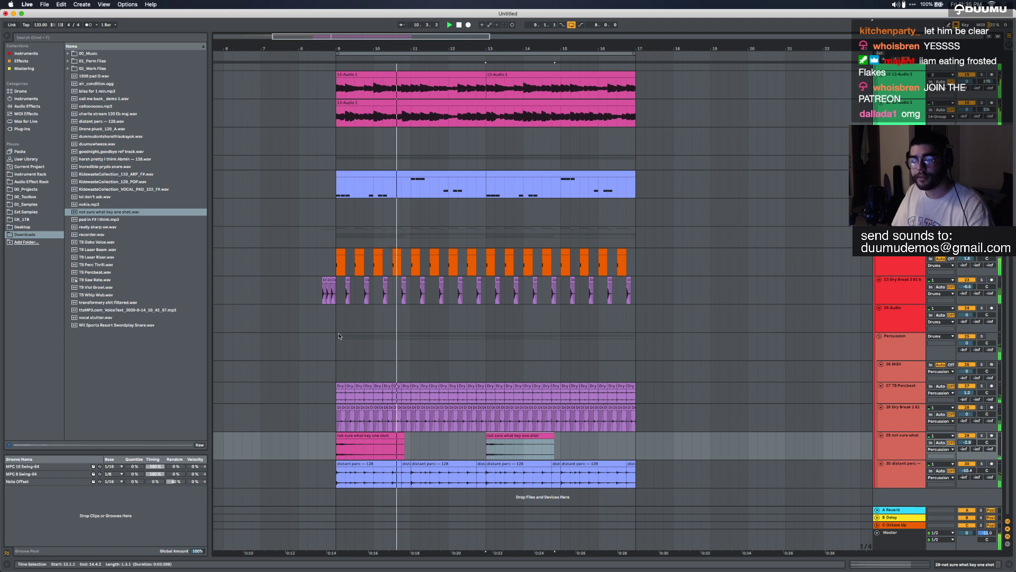
key("0")
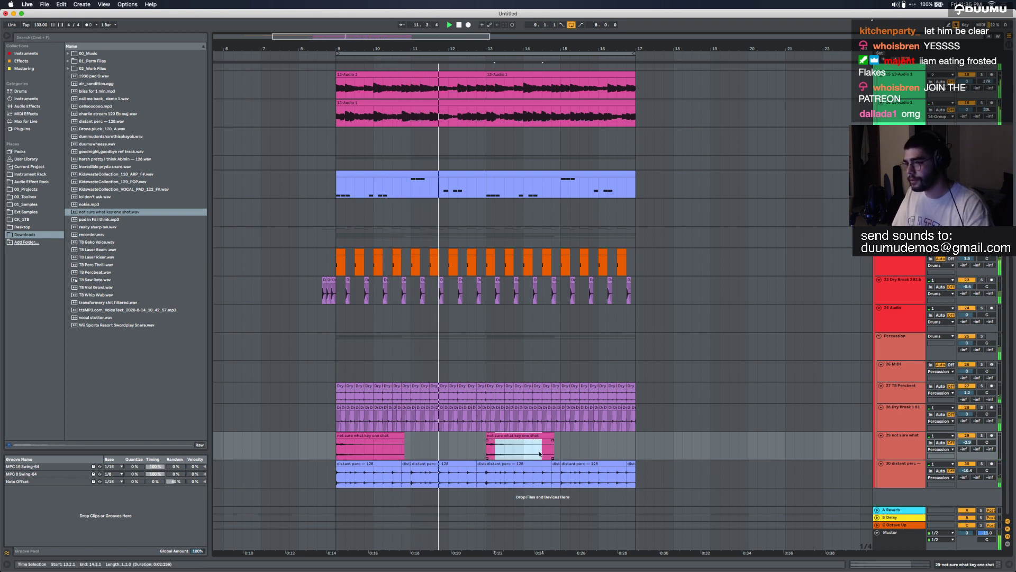
left_click(537, 447)
left_click(487, 452, "shift")
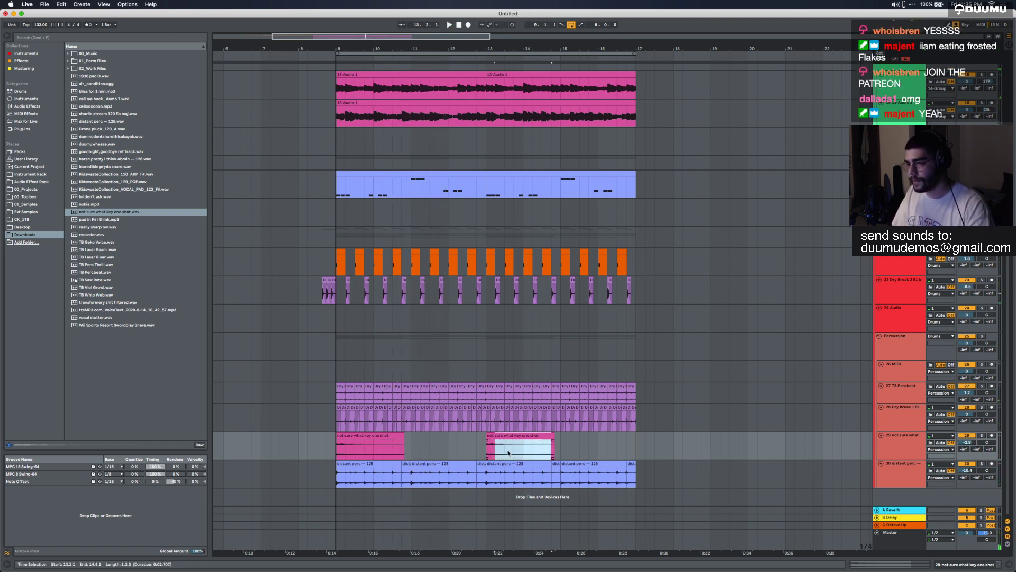
left_click_drag(487, 452, 503, 453)
left_click_drag(502, 453, 341, 436)
left_click(312, 447)
key("space")
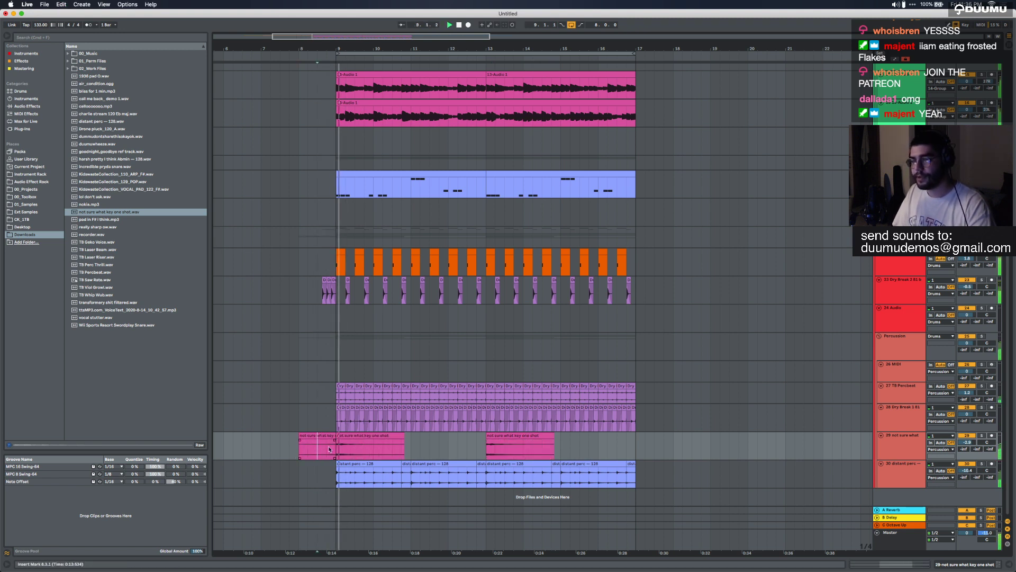
left_click(313, 435)
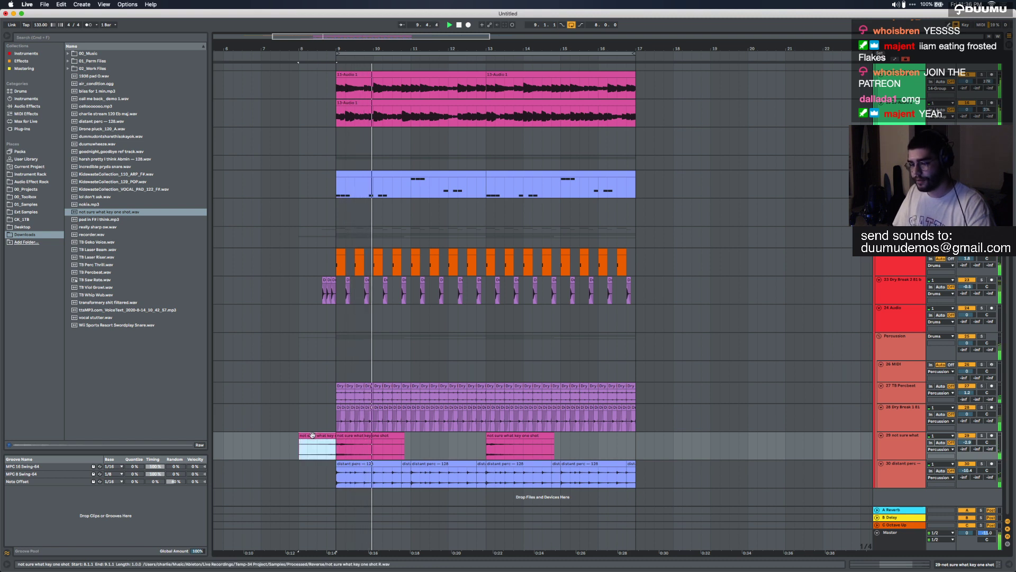
scroll(459, 285, "up", 5)
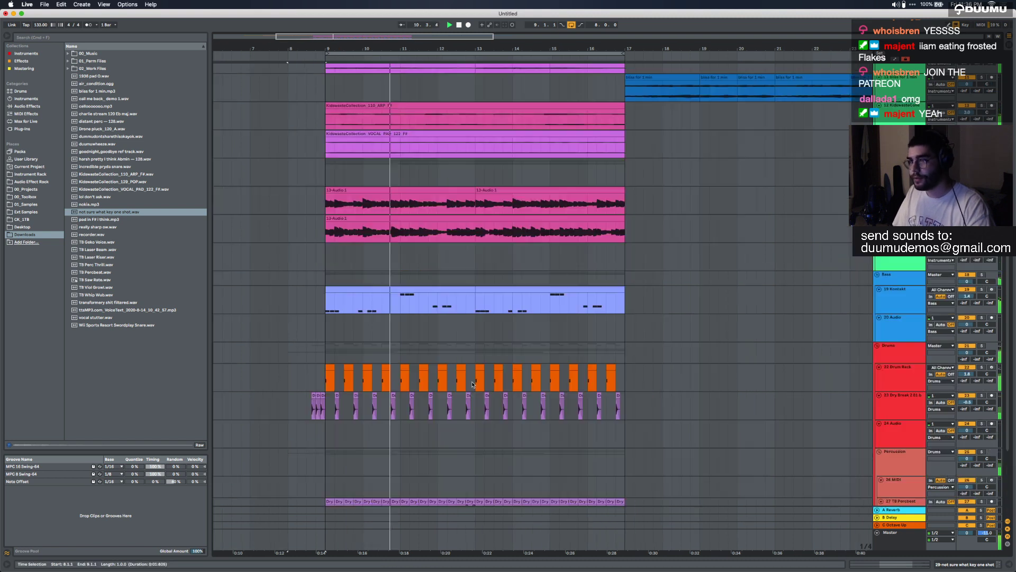
- Nudge the three D2 notes in the blue MIDI clip slightly left and play them back
double_click(459, 286)
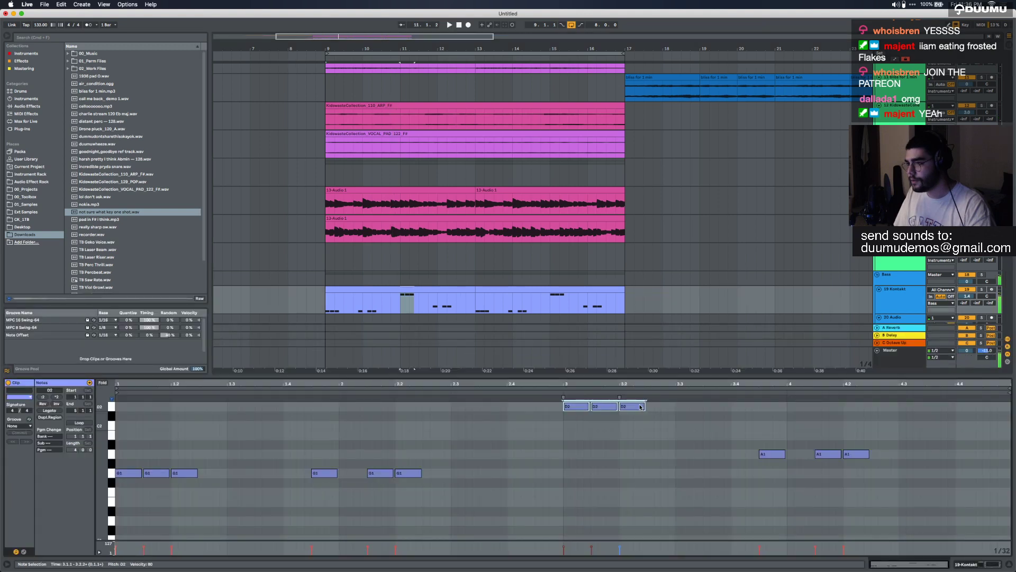
left_click_drag(641, 406, 639, 407)
key("space")
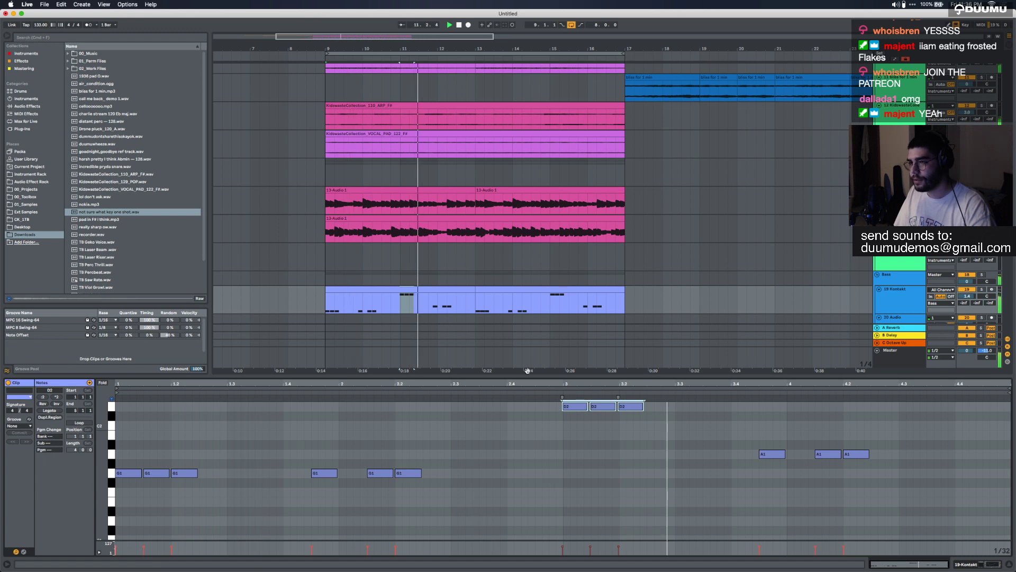
mouse_move(990, 562)
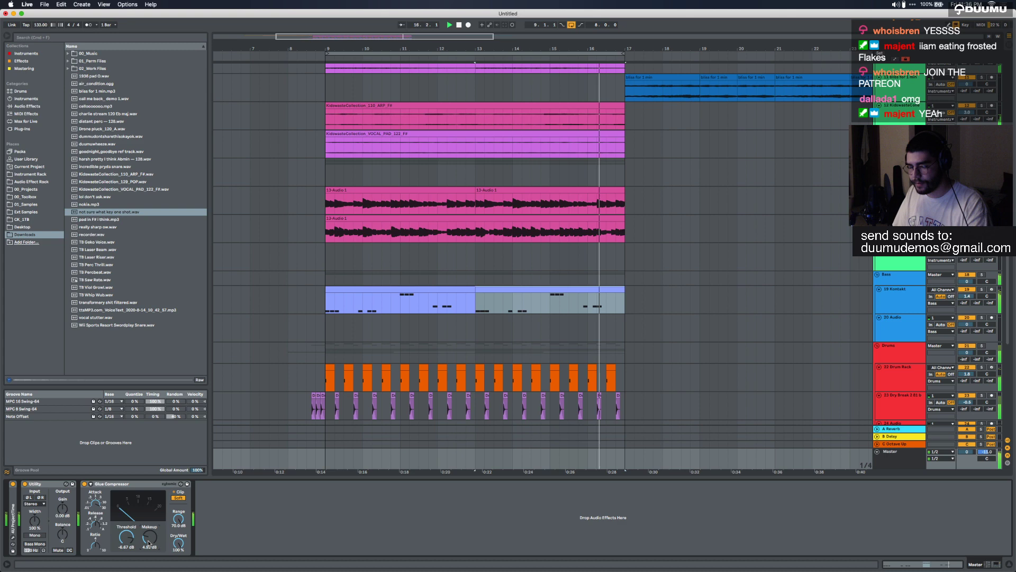
- Undo the track deletion to restore the one-shot track, then select lol don't ask.wav in the browser
scroll(582, 318, "down", 6)
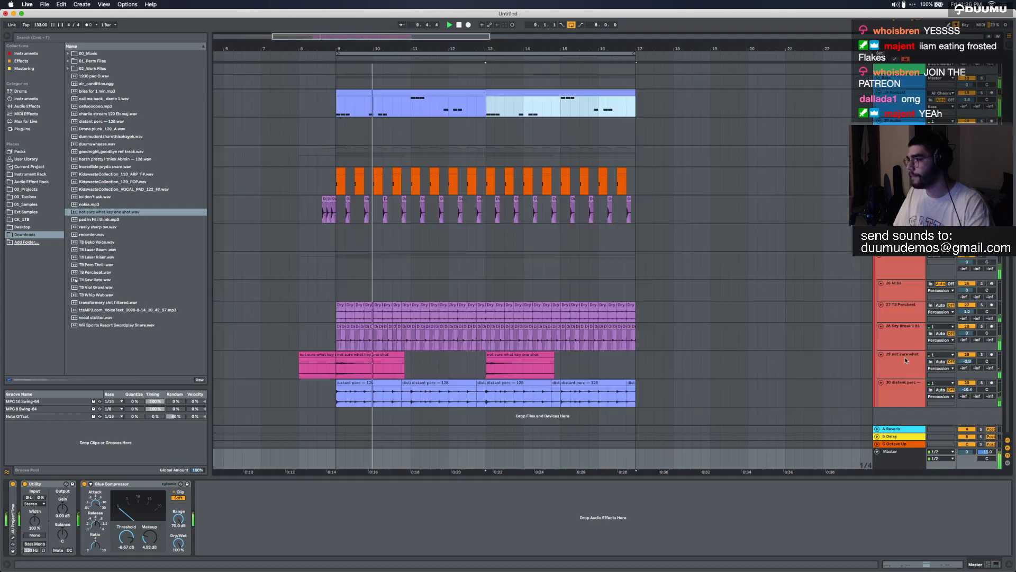
left_click(903, 388)
scroll(847, 344, "up", 15)
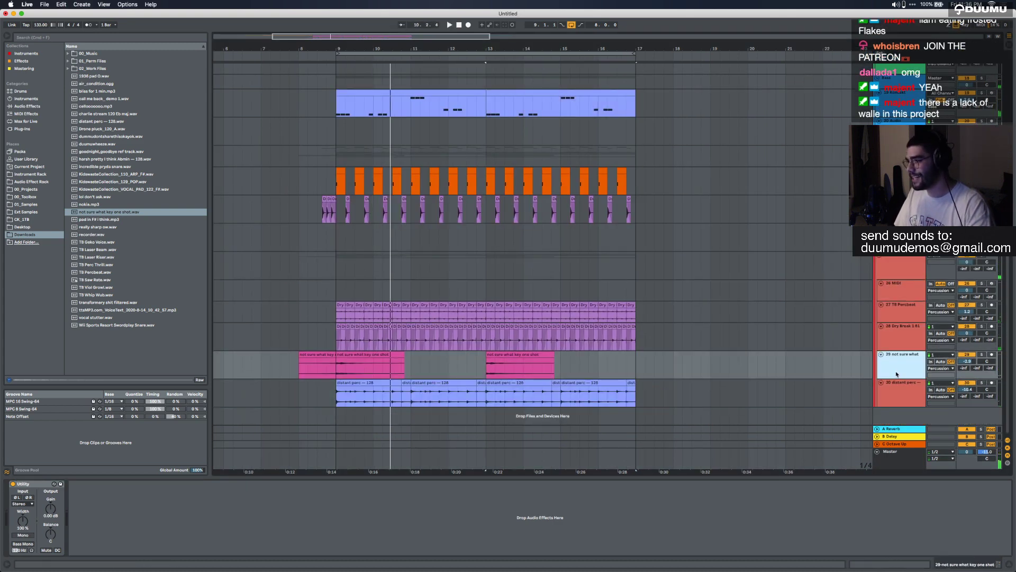
left_click(808, 317)
key("super+z")
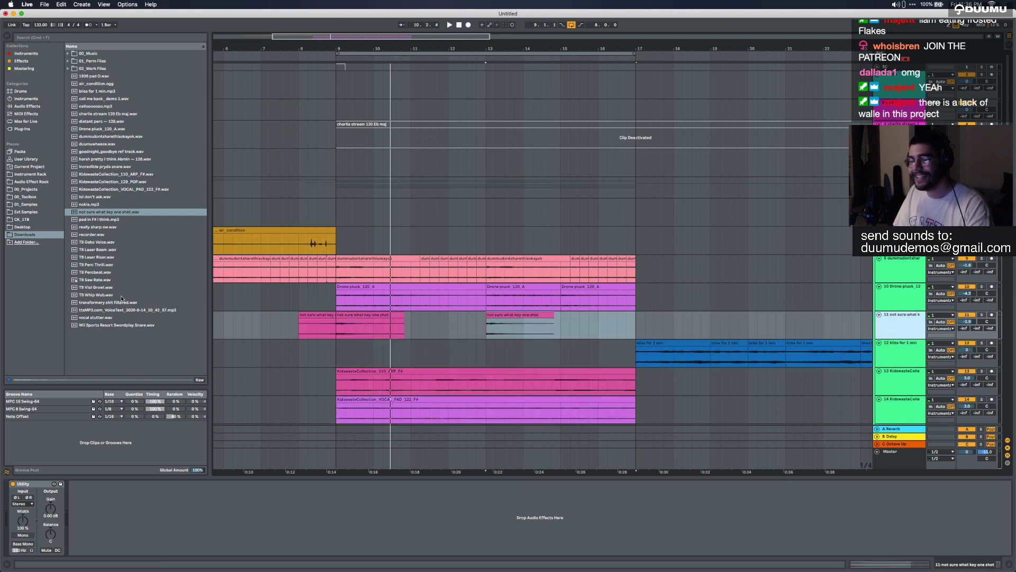
left_click(91, 197)
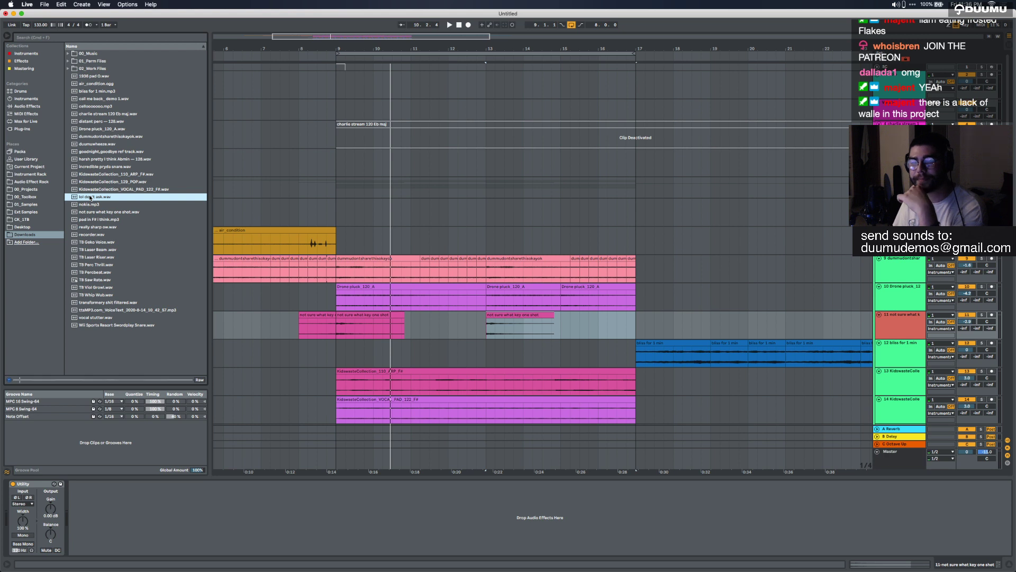
- Add lol don't ask.wav on a new track below Drone pluck, spanning bars 9 to 17
left_click(896, 303)
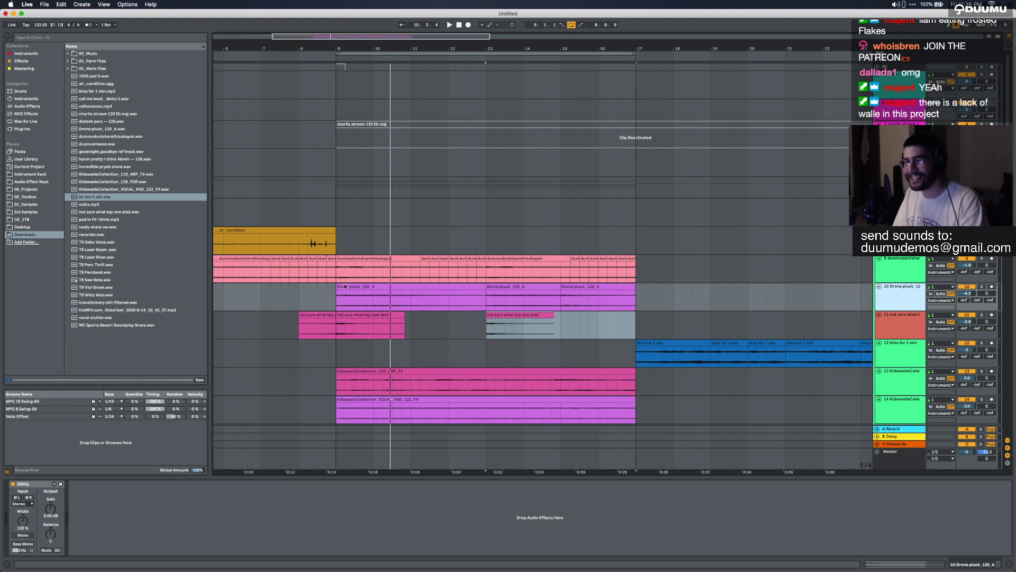
key("super+t")
left_click_drag(91, 197, 349, 327)
left_click(396, 334)
key("space")
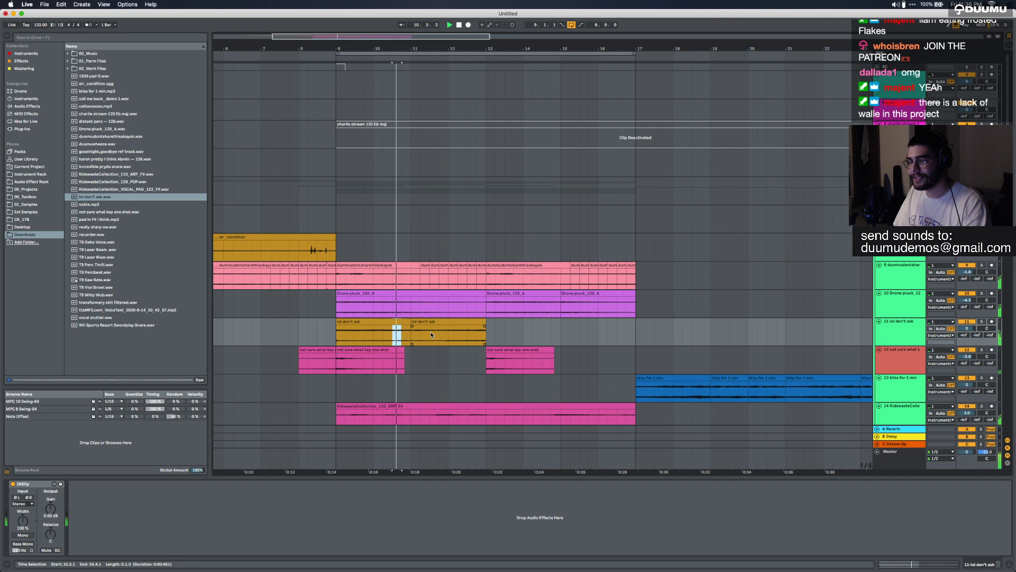
key("space")
key("super+z")
left_click_drag(486, 326, 627, 325)
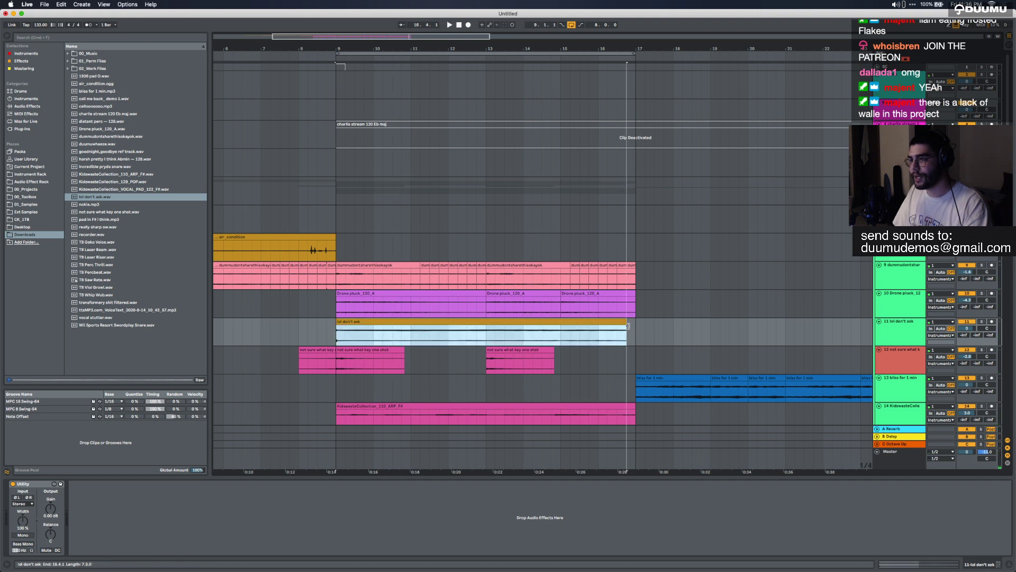
left_click_drag(628, 326, 635, 325)
- Set the lol don't ask clip's warp mode to Texture and play it
key("shift+Tab")
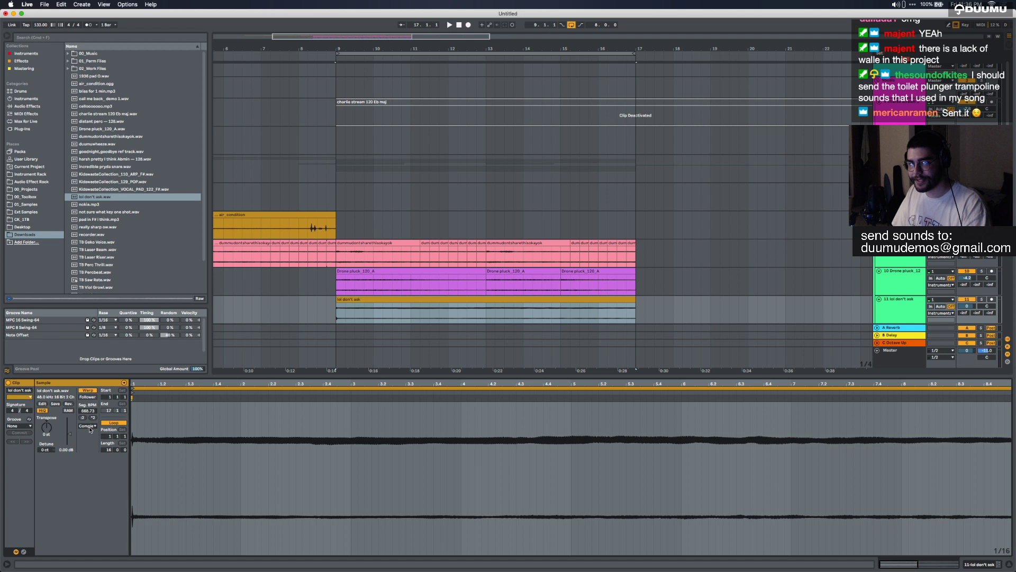
left_click(88, 426)
left_click(87, 411)
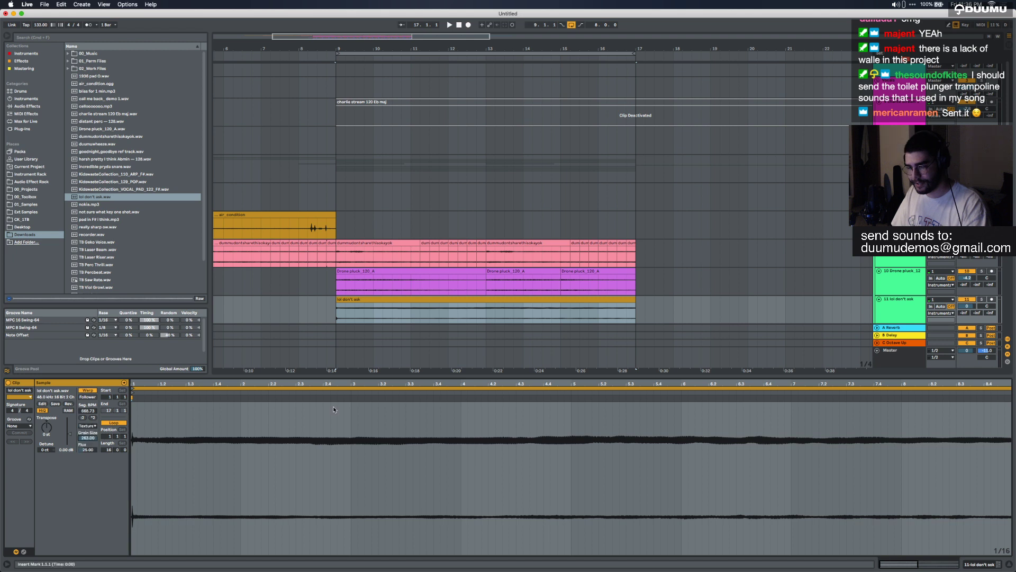
key("space")
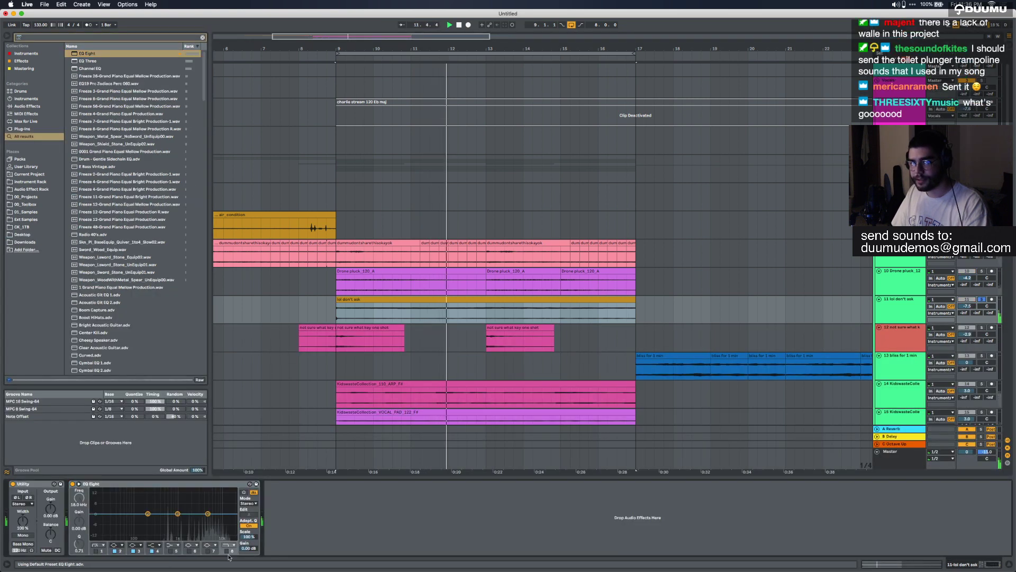
- Low-pass the sample near 2 kHz with EQ band 8, then load Space FX with delay dry/wet about -7.2 dB
left_click(227, 550)
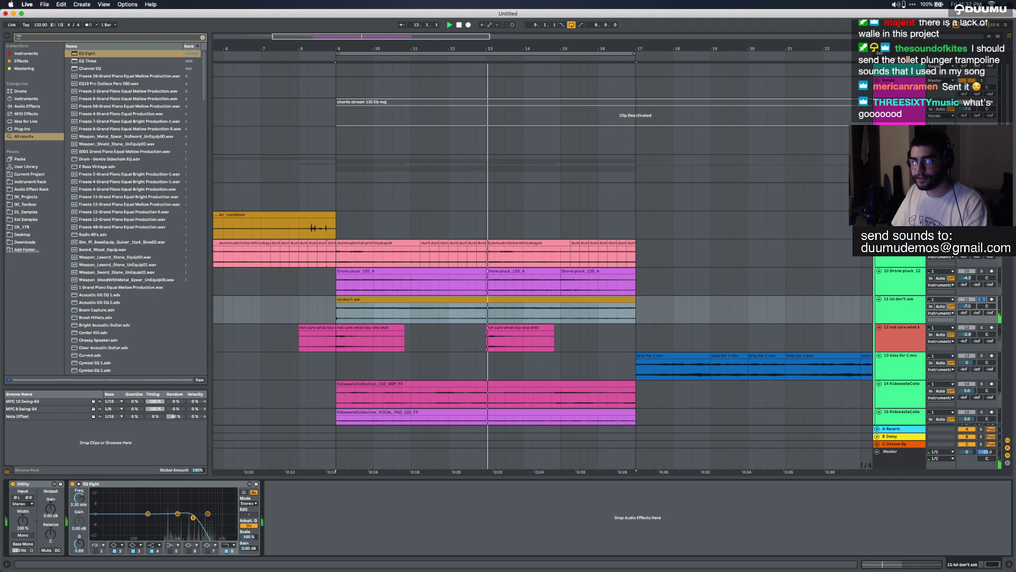
left_click_drag(236, 513, 191, 512)
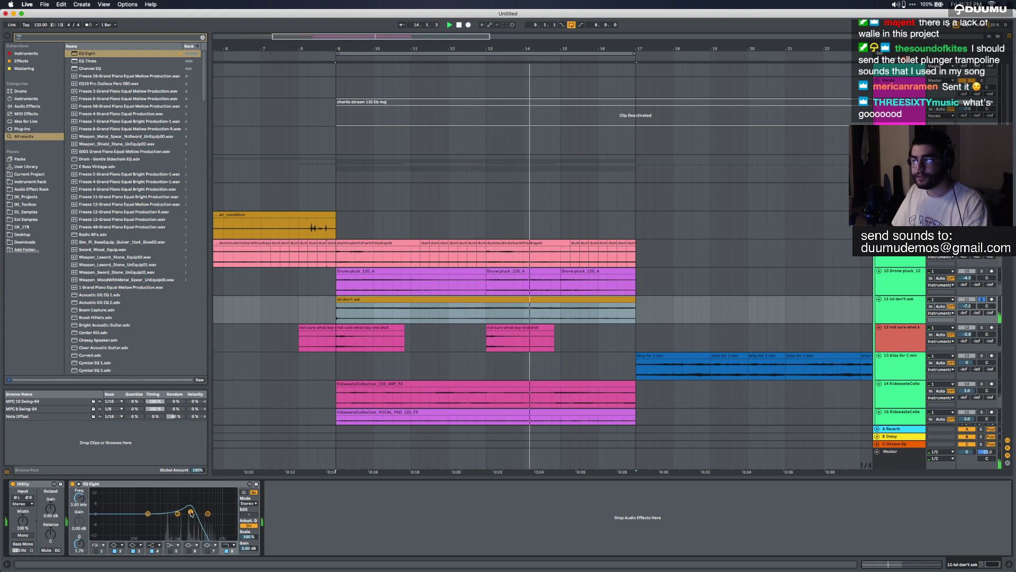
type("space")
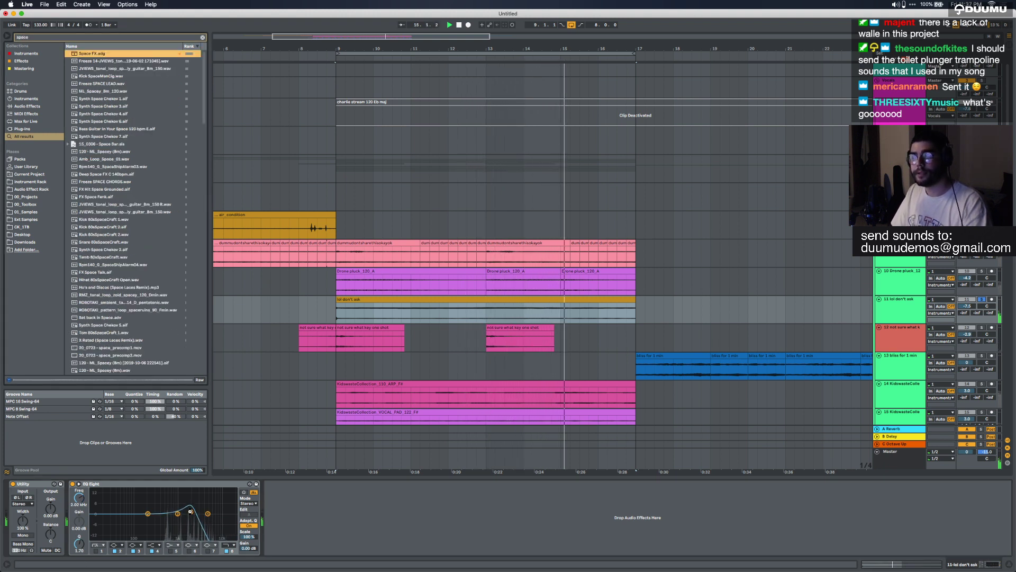
key("Return")
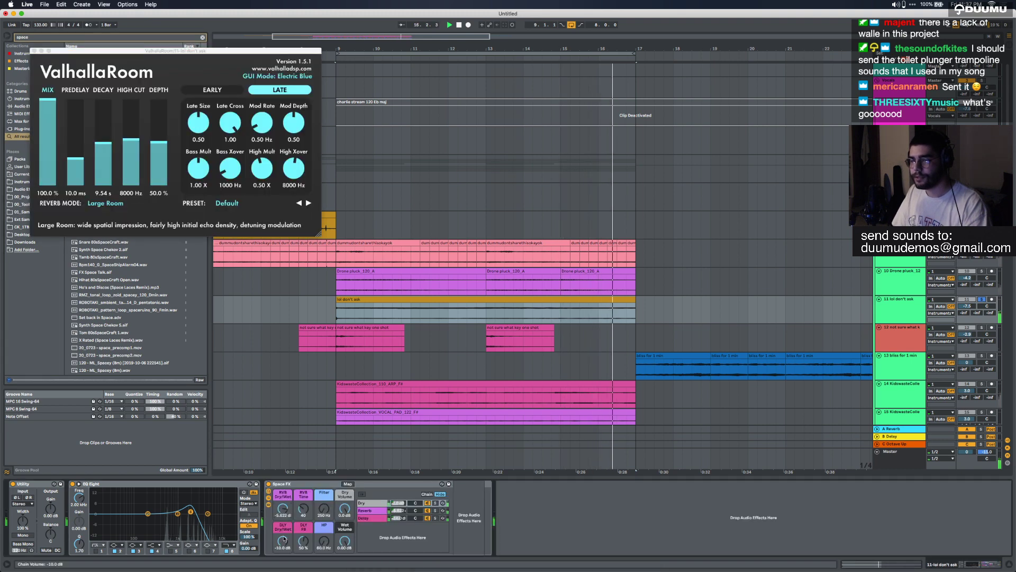
left_click_drag(284, 539, 284, 535)
- Audition the clip, close the ValhallaRoom window and insert a new empty audio track
left_click_drag(636, 303, 683, 303)
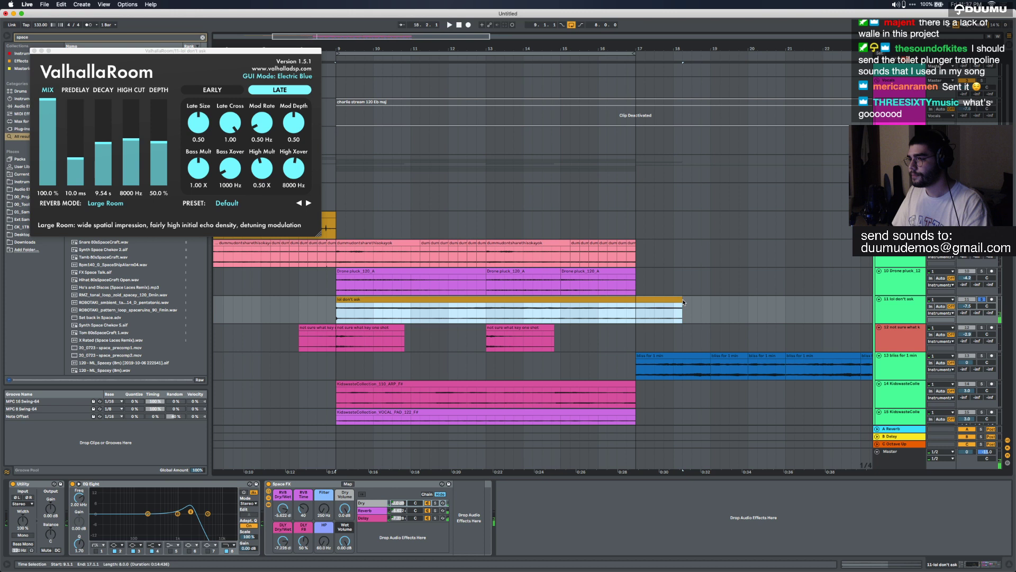
key("super+z")
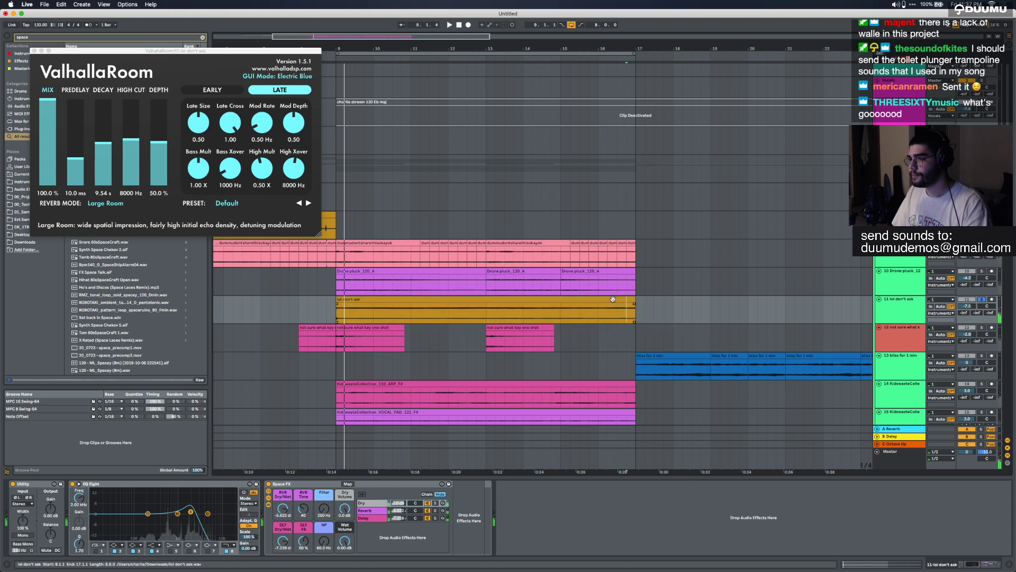
left_click(613, 299)
key("space")
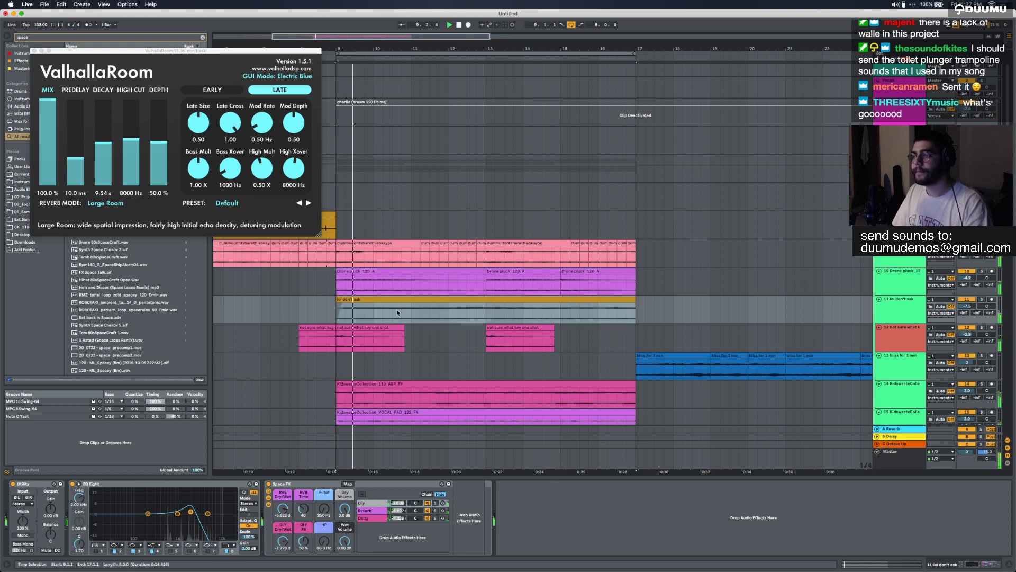
key("super+alt+p")
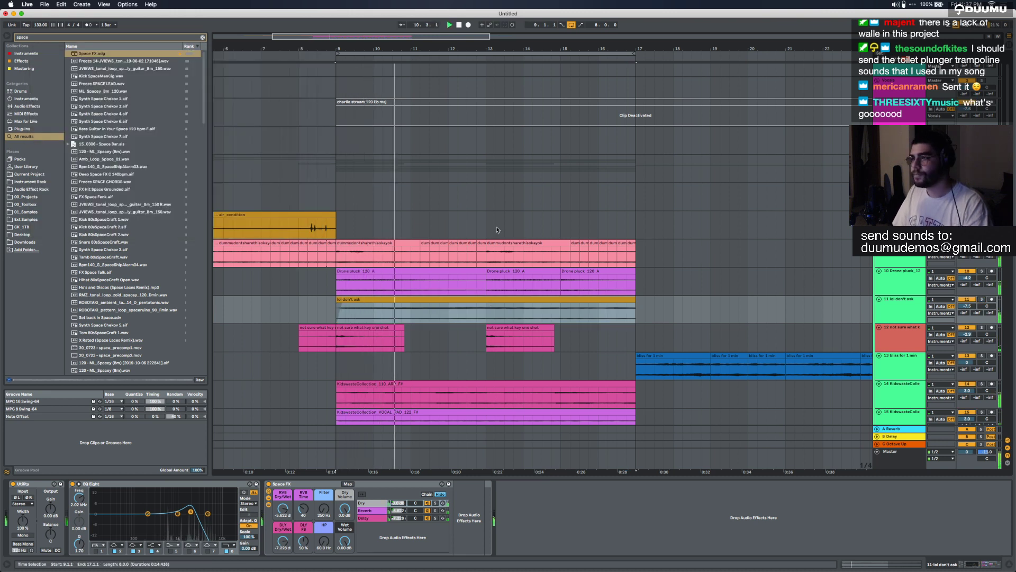
key("super+t")
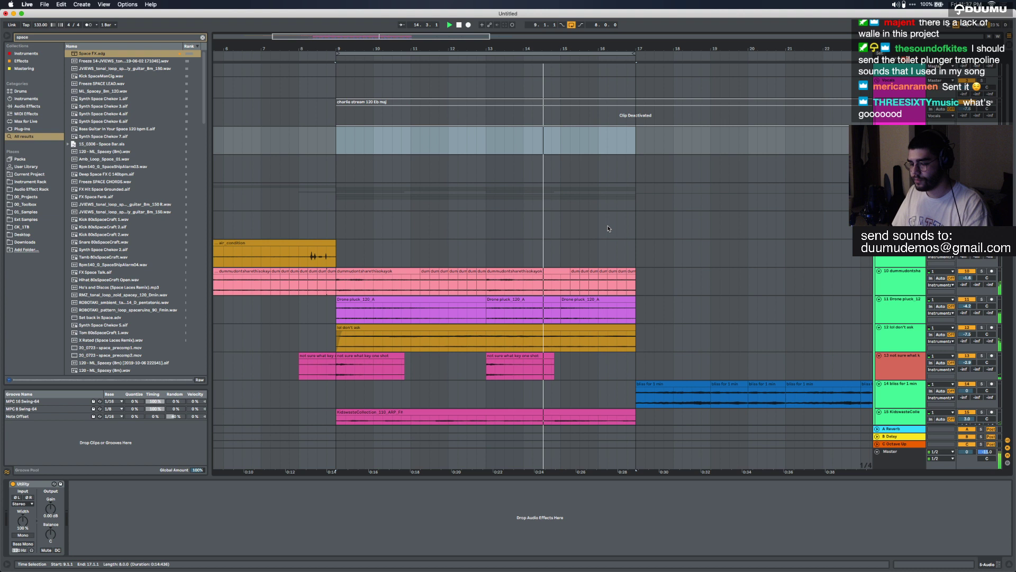
- Select the 'lol don't ask' clip and drag in a long fade-in from its start
left_click(637, 337)
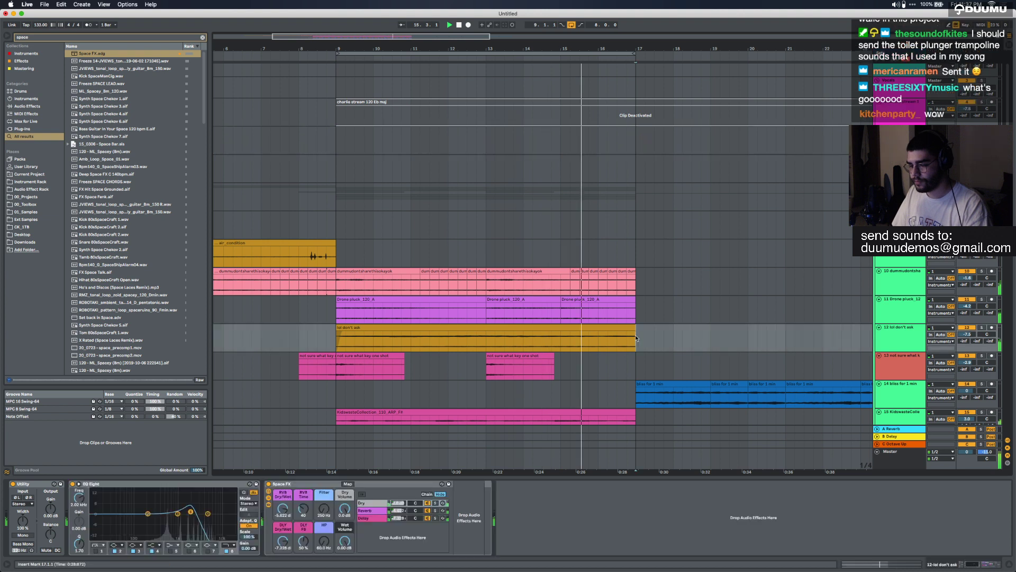
left_click(339, 333)
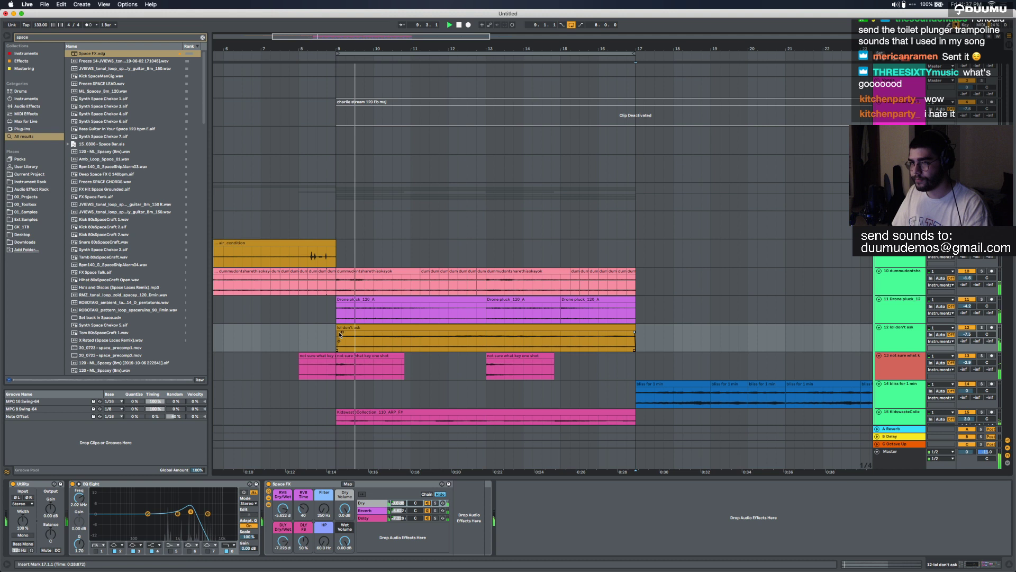
left_click_drag(339, 334, 434, 333)
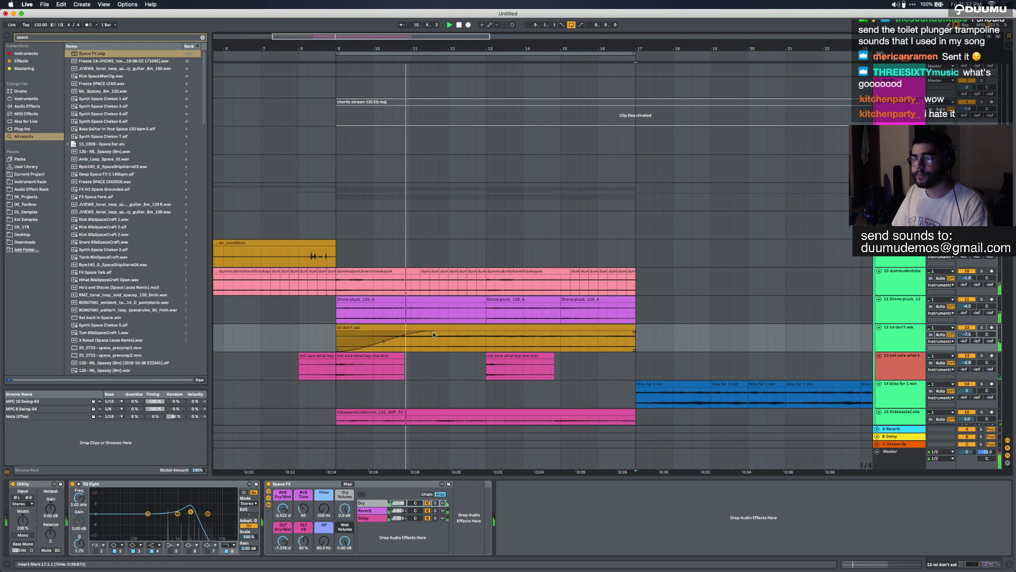
left_click(337, 225)
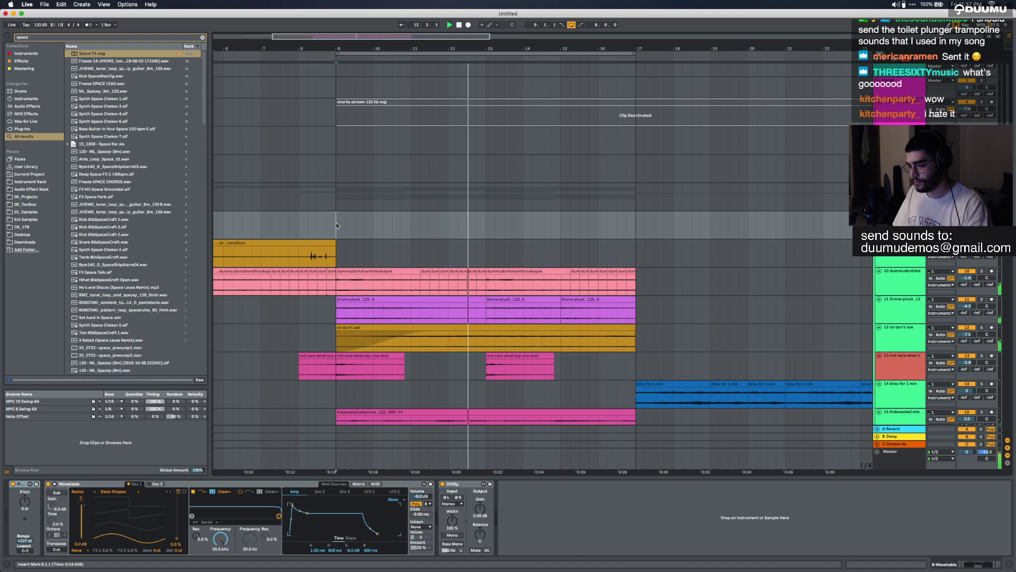
- In Gmail, open the Vocal sample email to view its .m4a attachment, then return to Live
key("super+Tab")
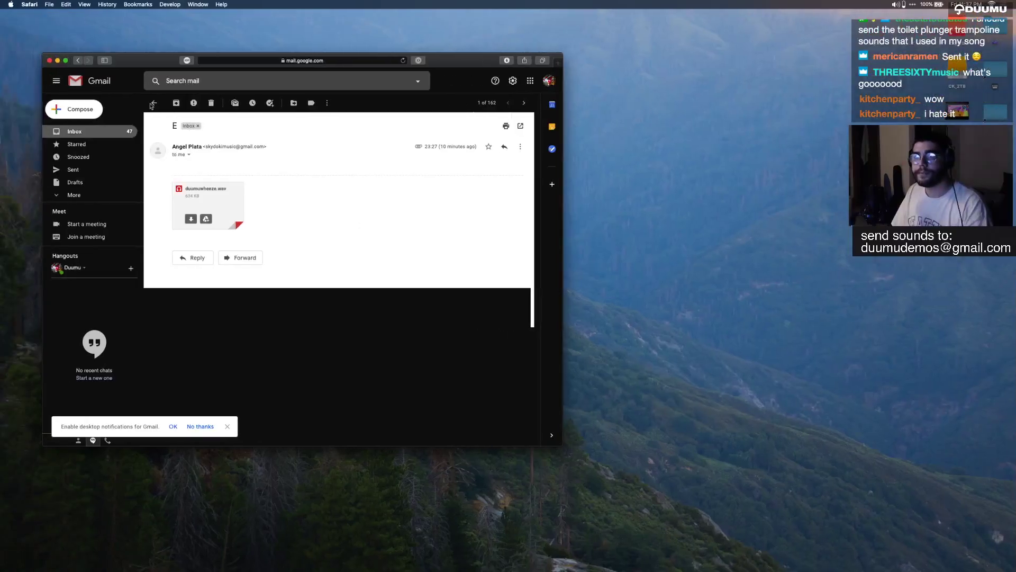
left_click(152, 104)
left_click(175, 138)
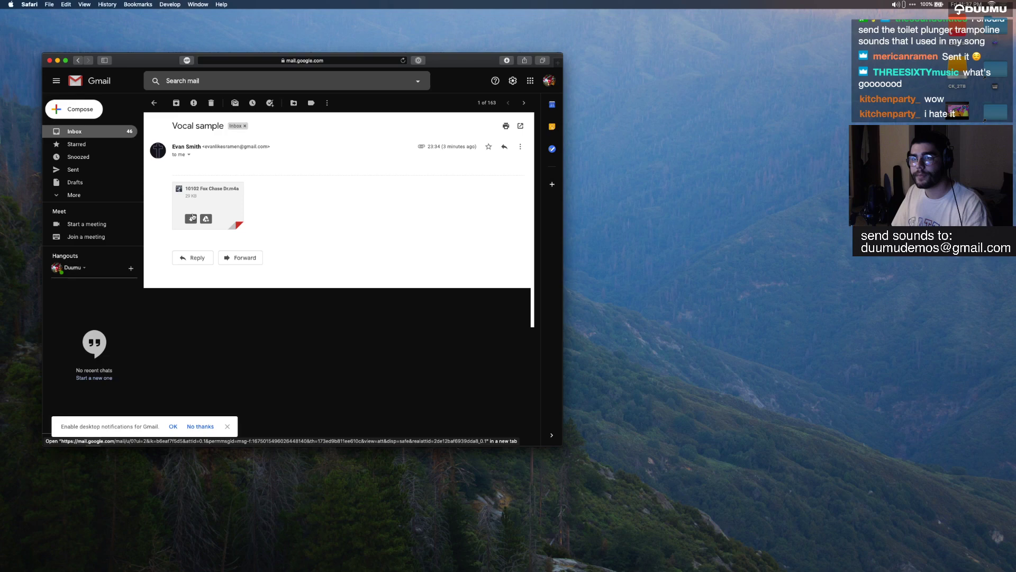
key("super+Tab")
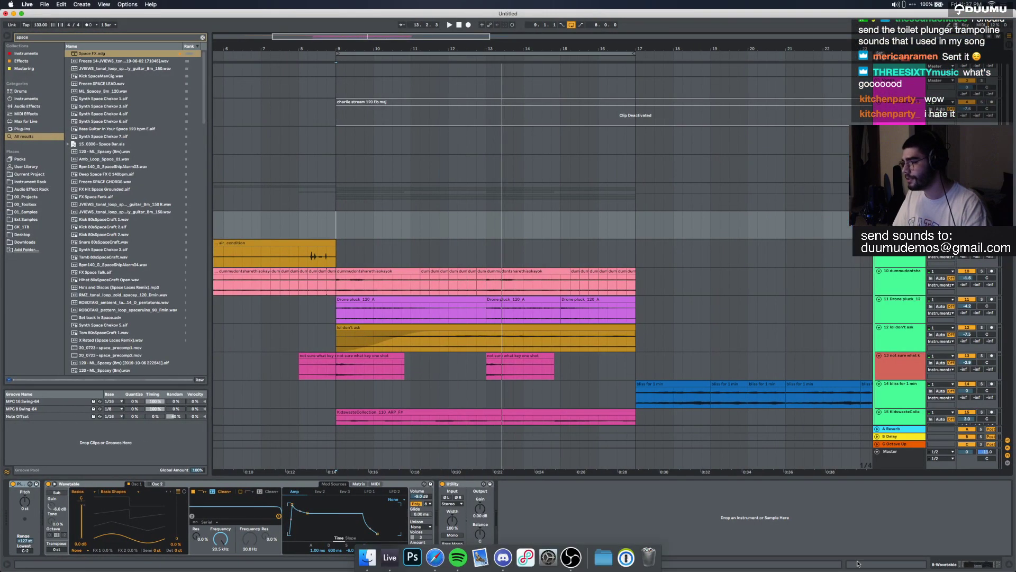
- Drag the m4a voice recording from Downloads into the arrangement at bar 9 and audition it
left_click(603, 557)
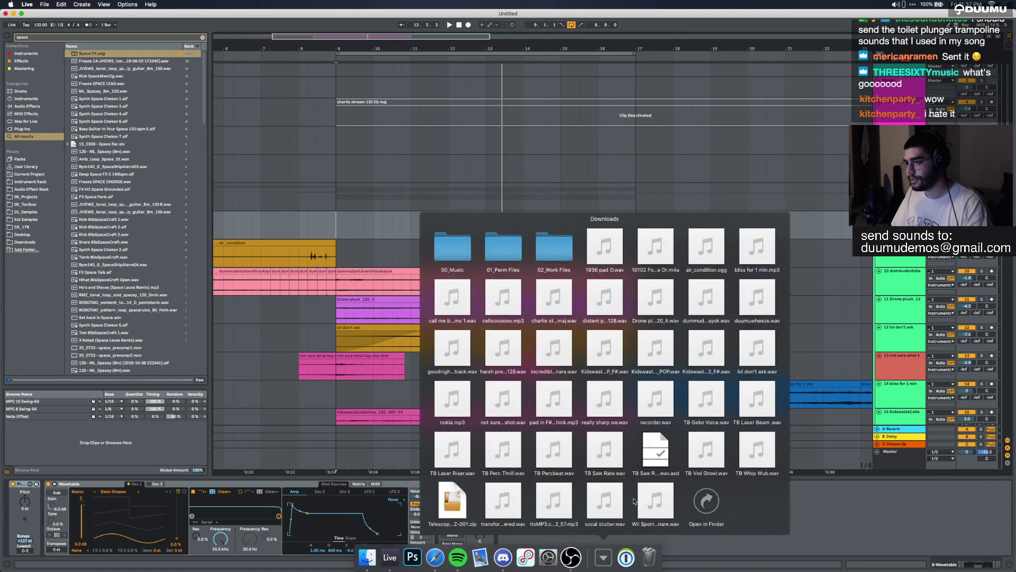
left_click(201, 37)
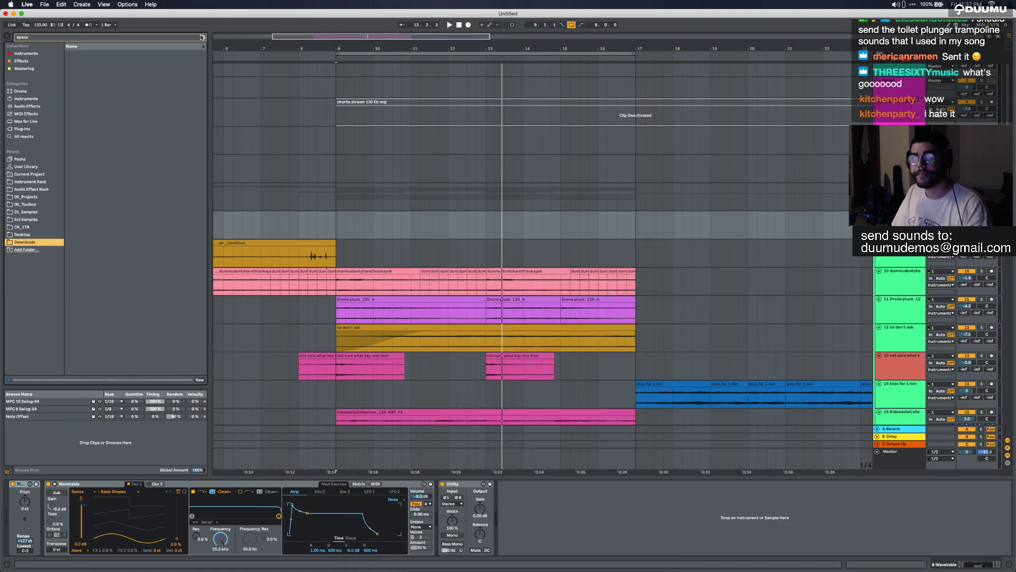
left_click(201, 37)
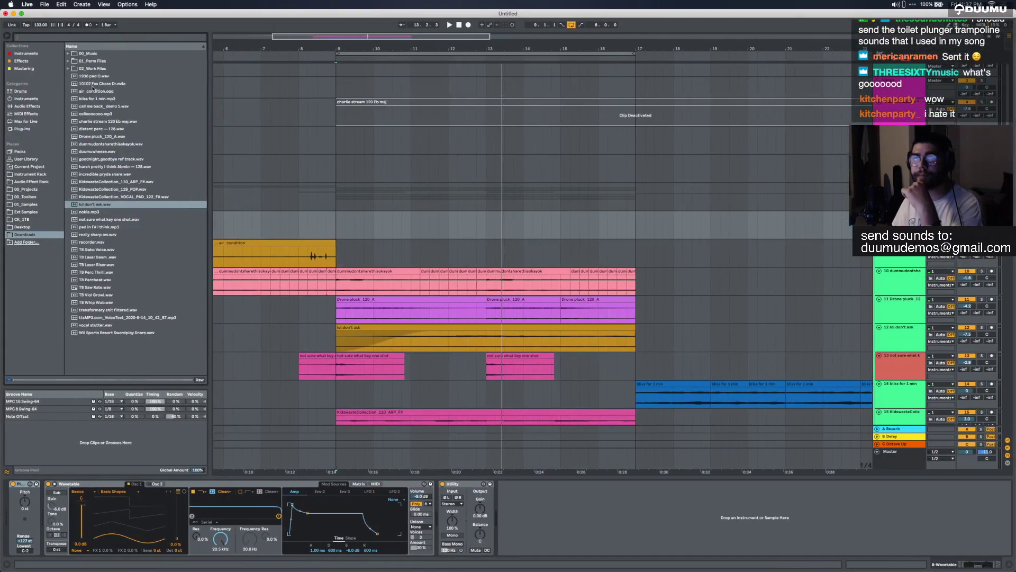
left_click(91, 83)
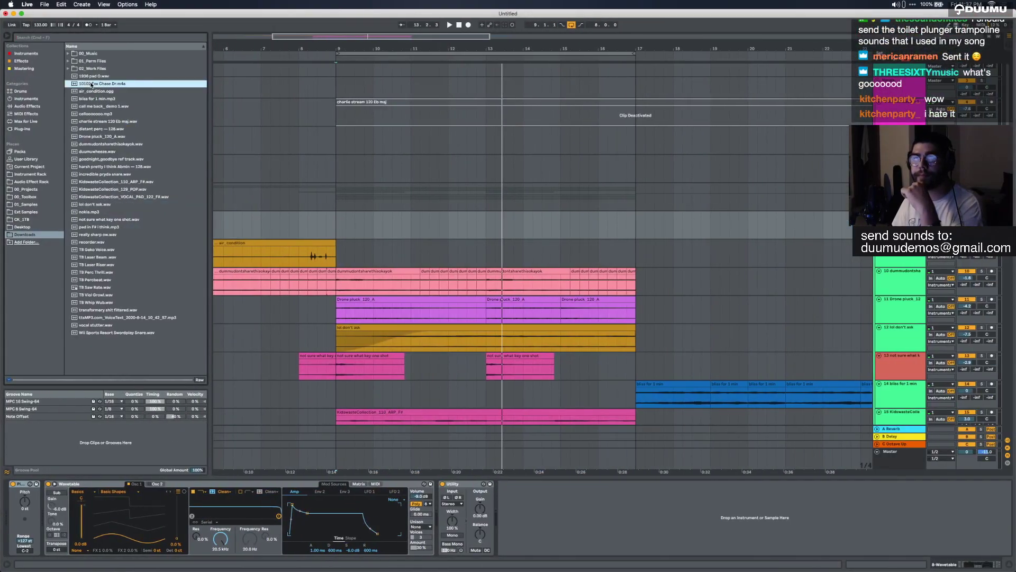
left_click_drag(91, 84, 338, 140)
key("space")
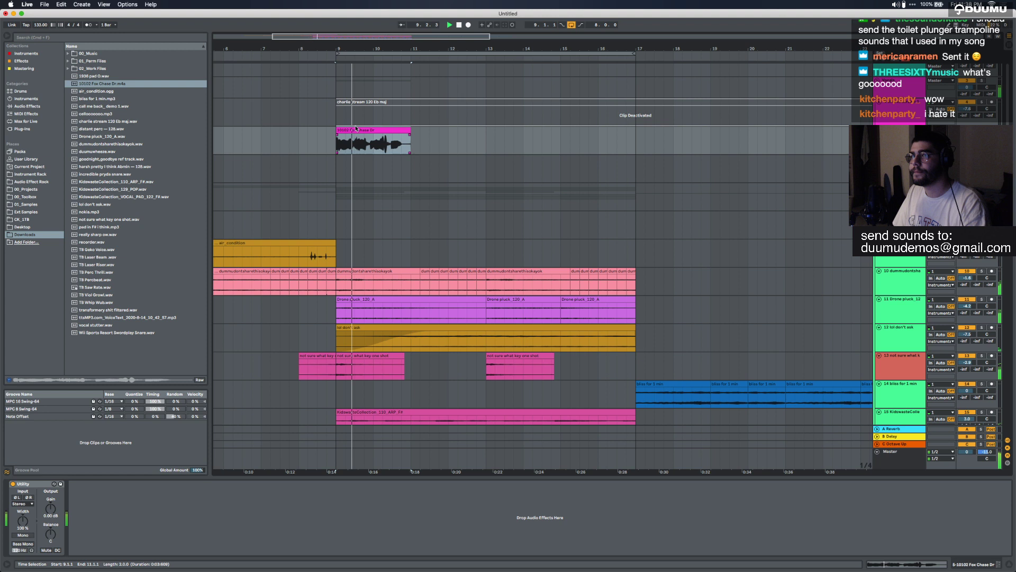
- Select the new vocal clip and search the browser for 'auto tune'
left_click(356, 128)
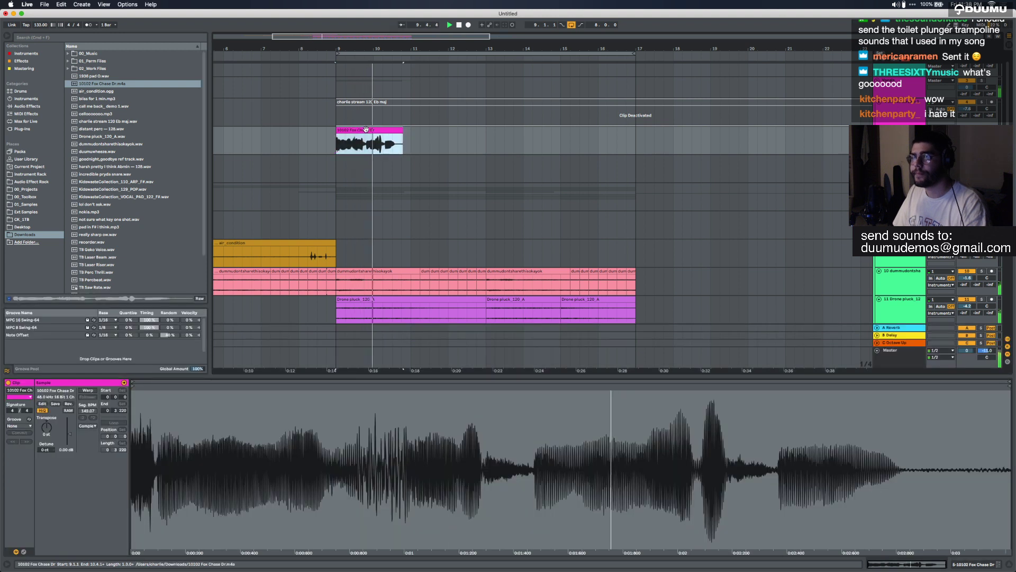
key("super+f")
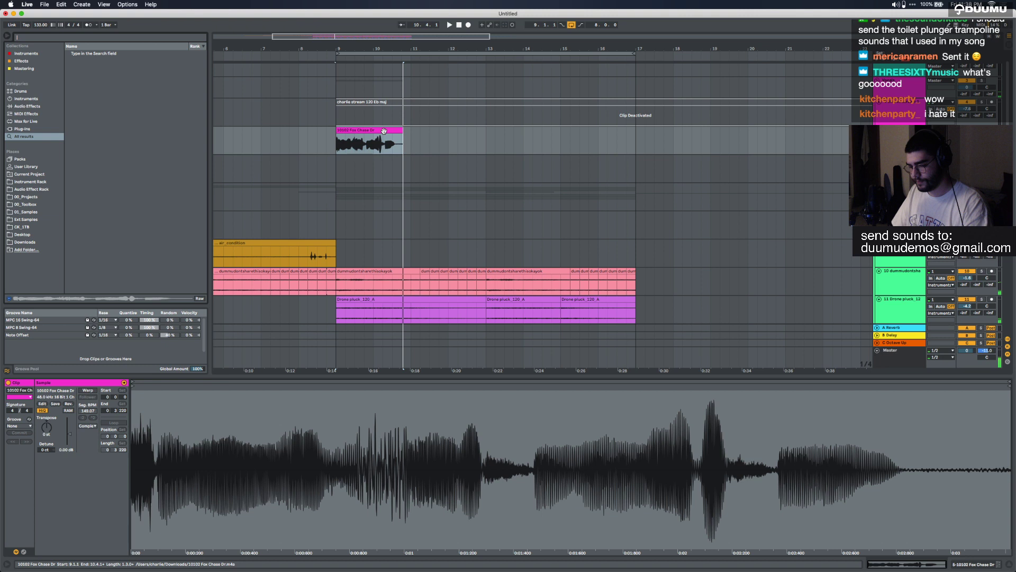
type("auto tune")
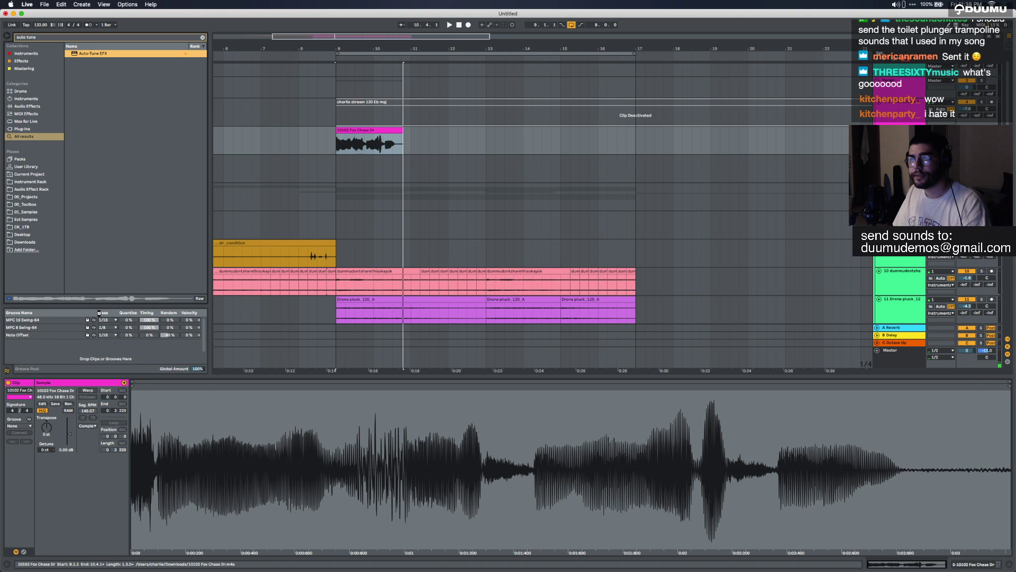
- Load Auto-Tune EFX with retune speed 8 and turn on warping for the vocal clip
key("Return")
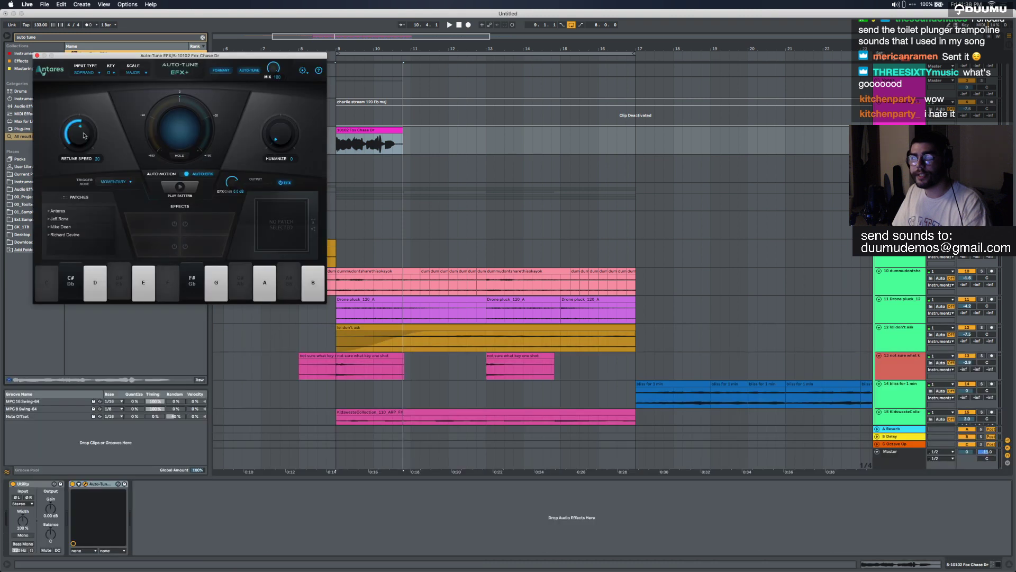
left_click(367, 135)
key("space")
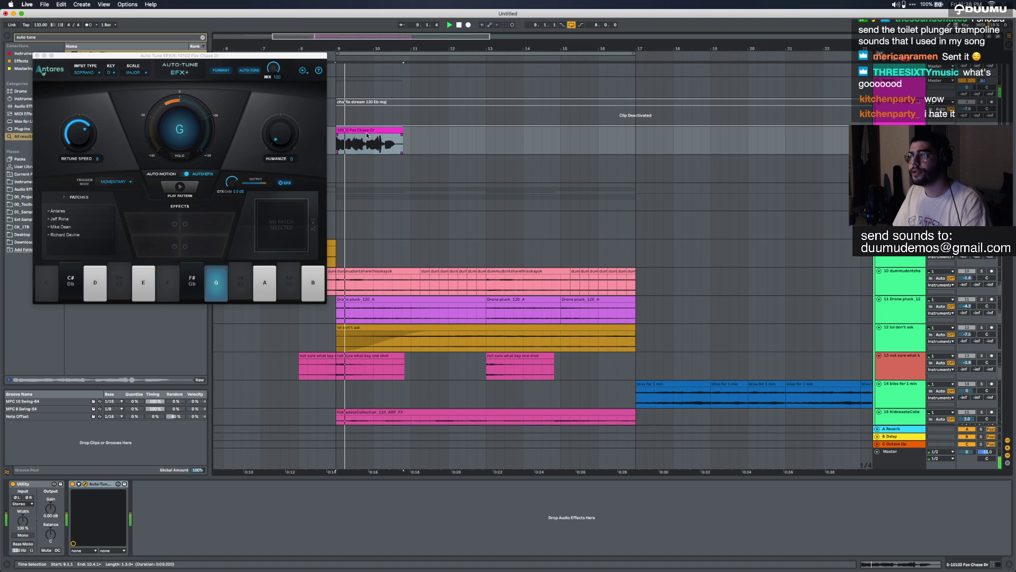
double_click(367, 135)
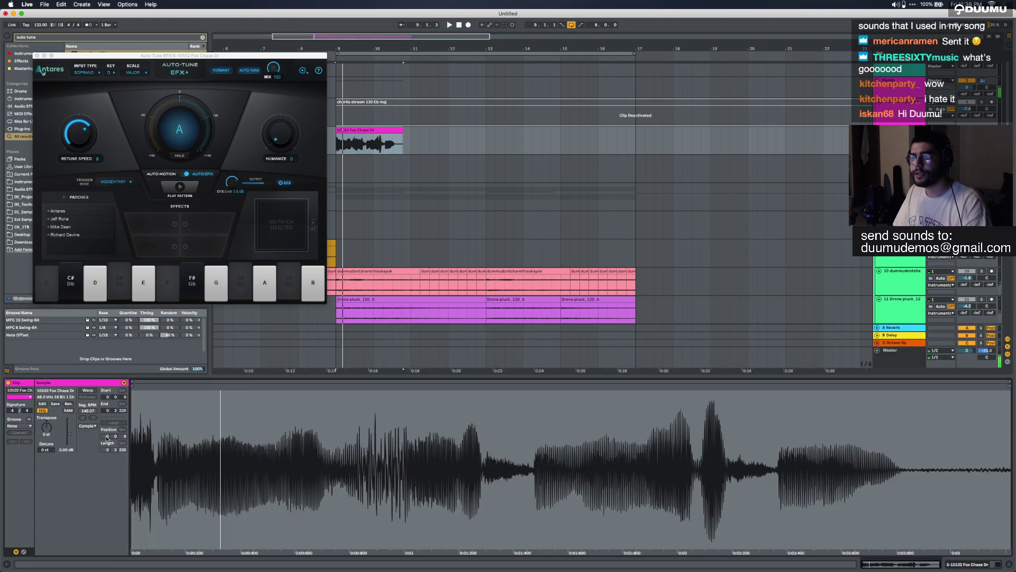
left_click(87, 390)
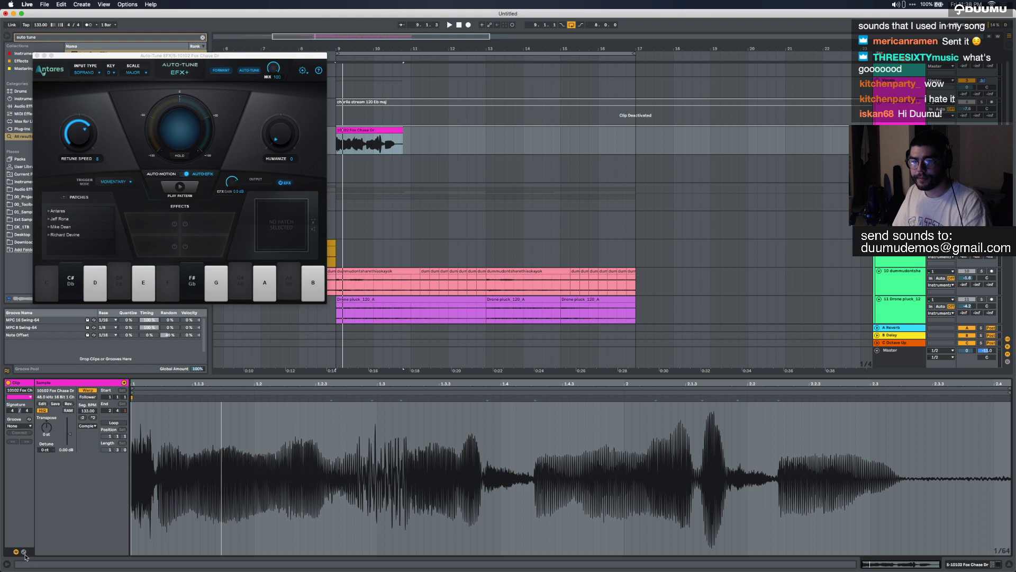
- Switch the clip envelope to Transposition and drag a pitch dip later and down to -2 st
left_click(23, 552)
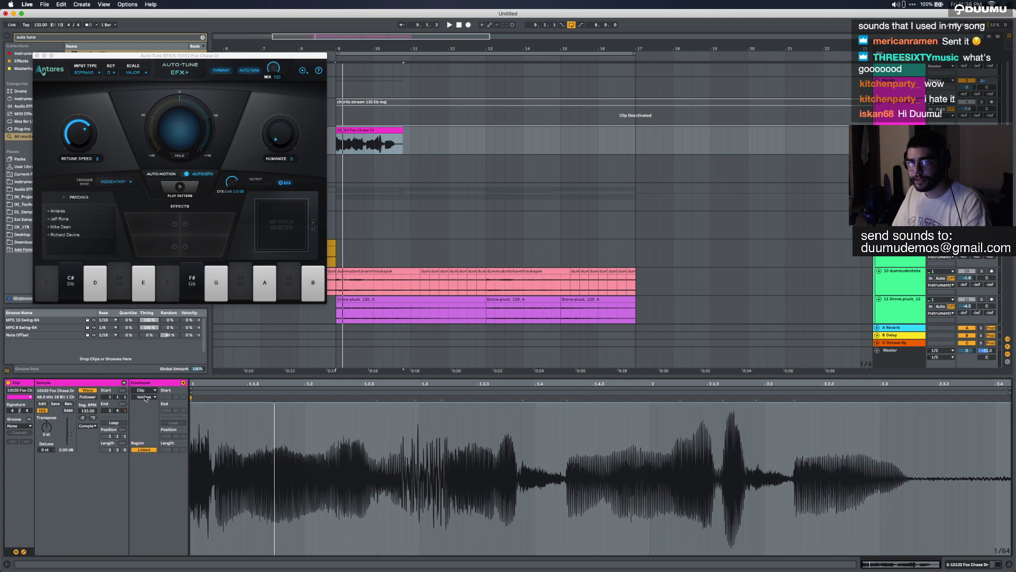
left_click(145, 397)
left_click(145, 404)
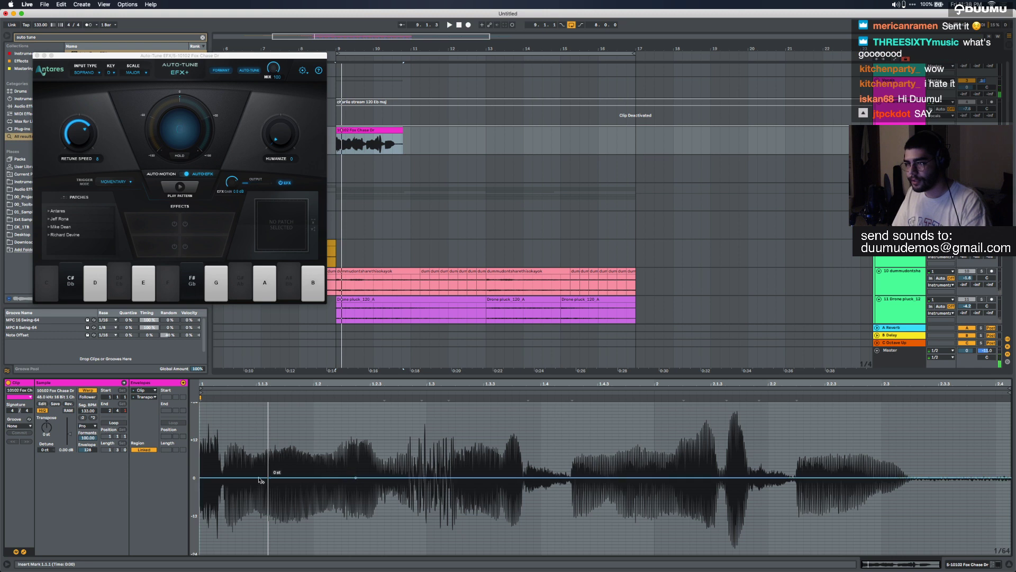
key("space")
left_click_drag(269, 479, 307, 480)
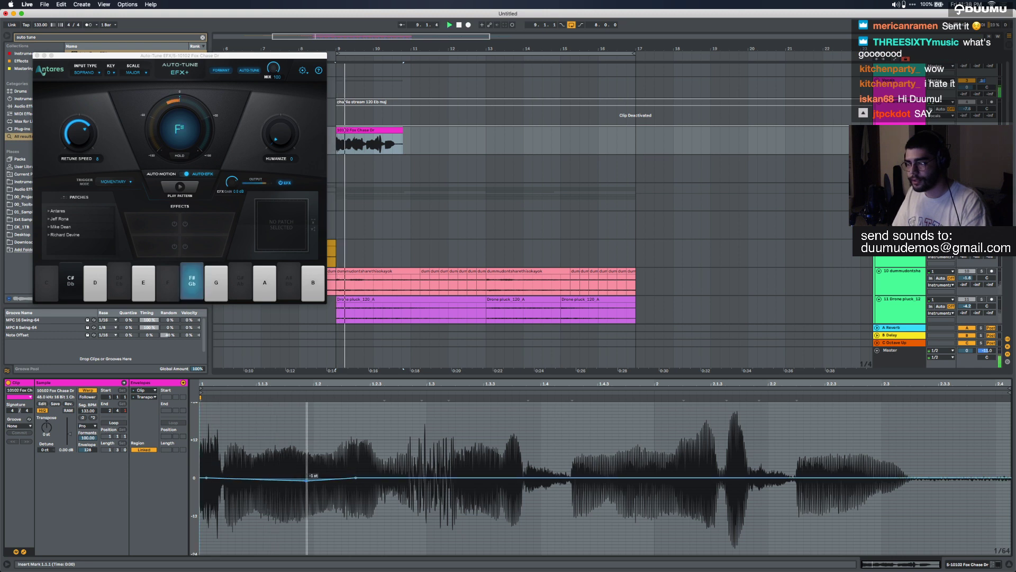
left_click_drag(307, 480, 307, 484)
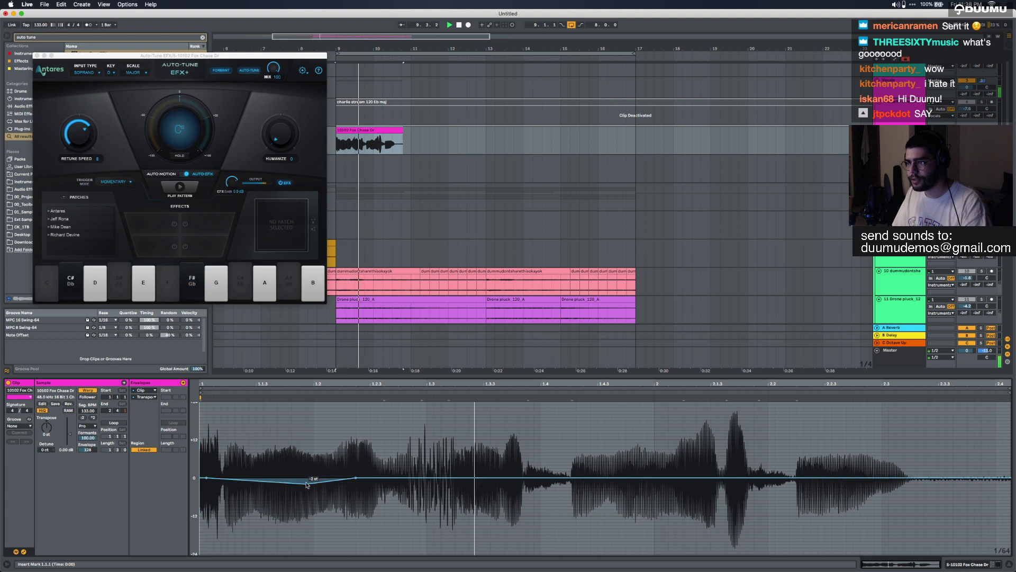
left_click_drag(307, 485, 320, 484)
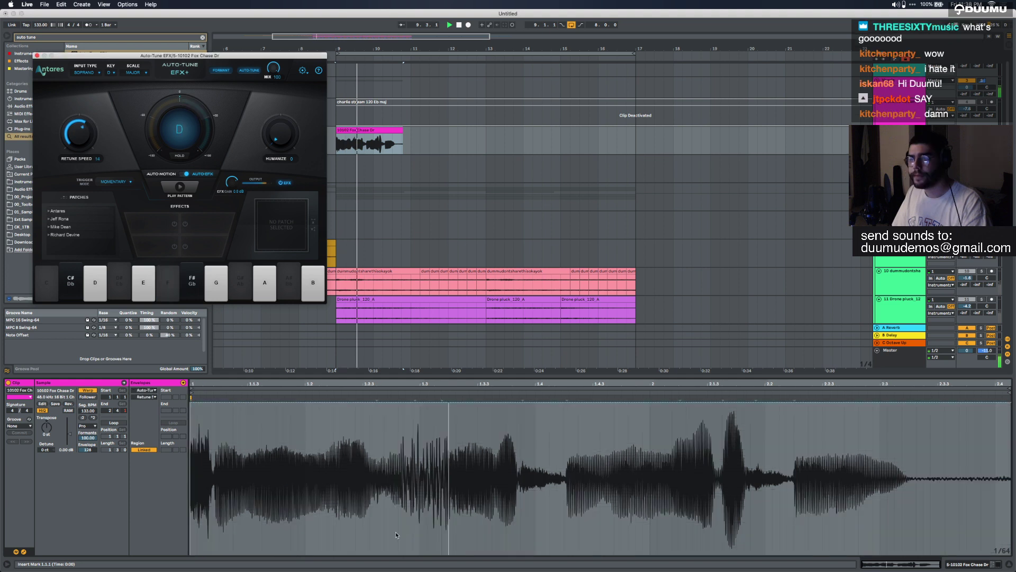
key("space")
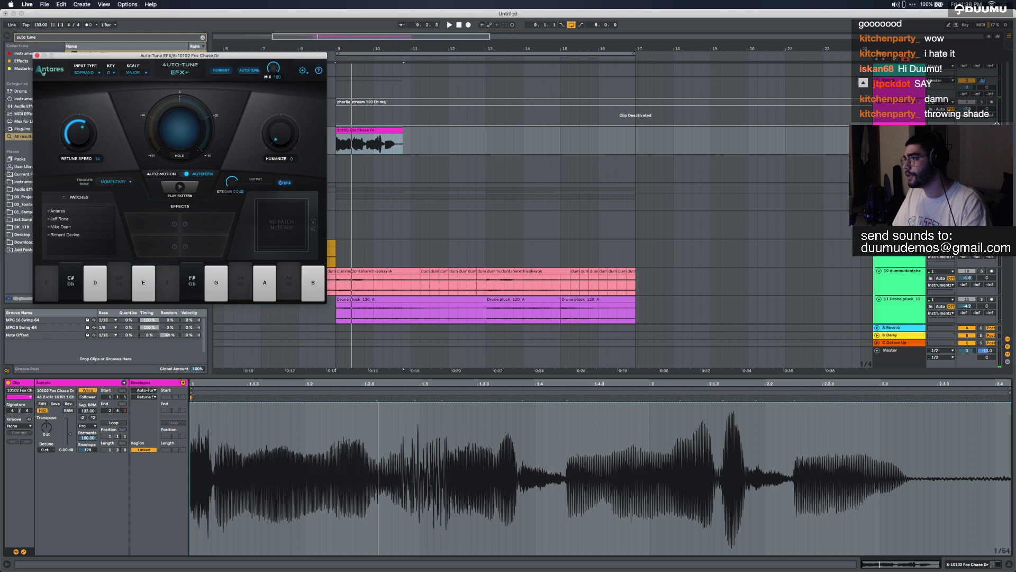
- Trim the vocal clip's start later and close the Auto-Tune window
left_click(372, 130)
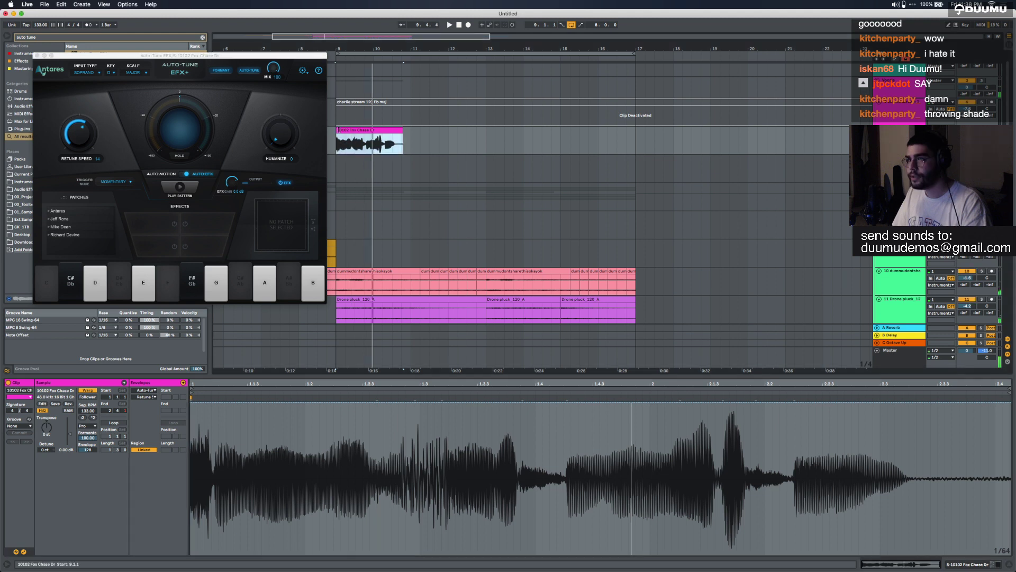
left_click_drag(337, 140, 364, 141)
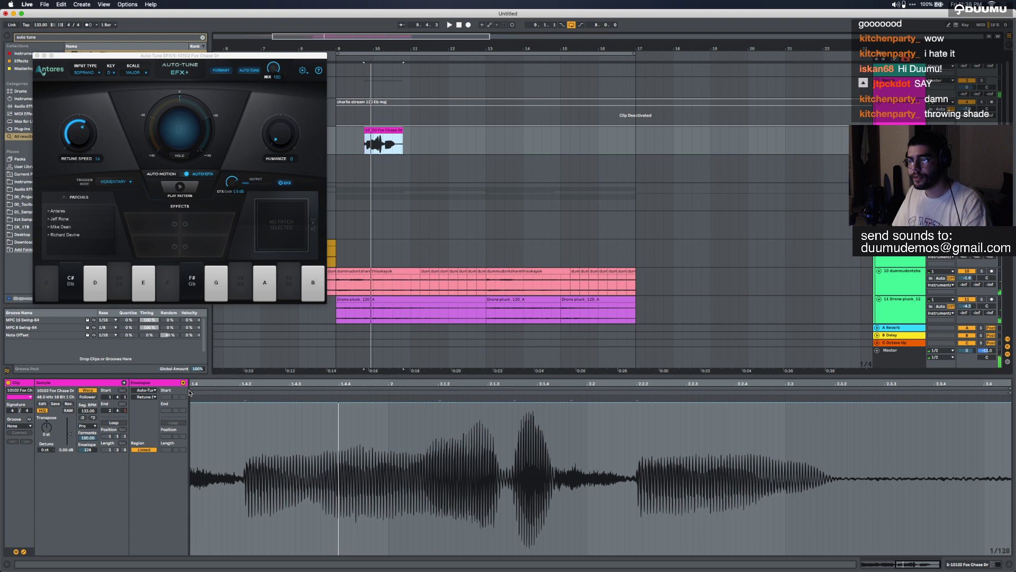
key("space")
left_click_drag(189, 392, 210, 393)
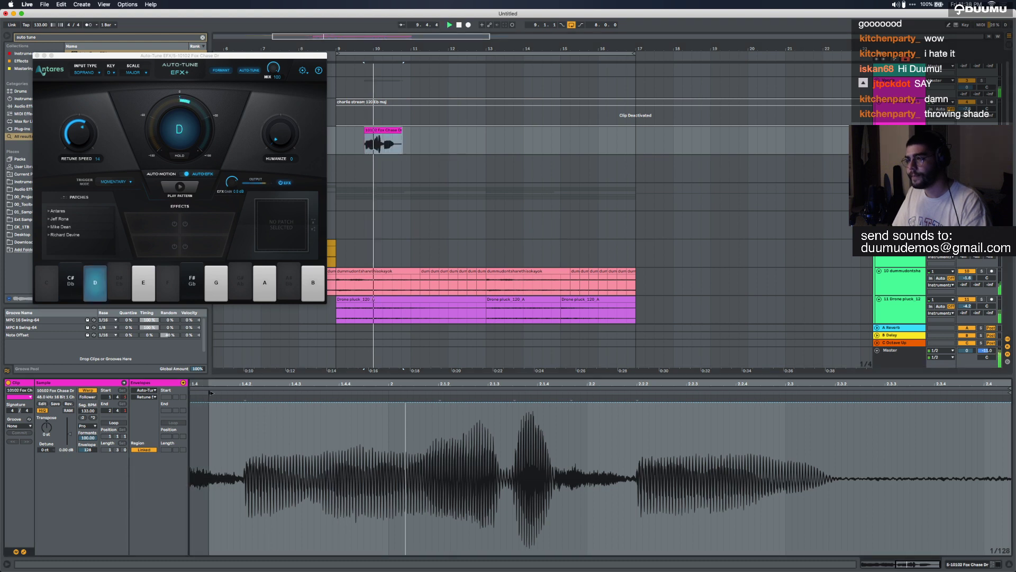
left_click(37, 55)
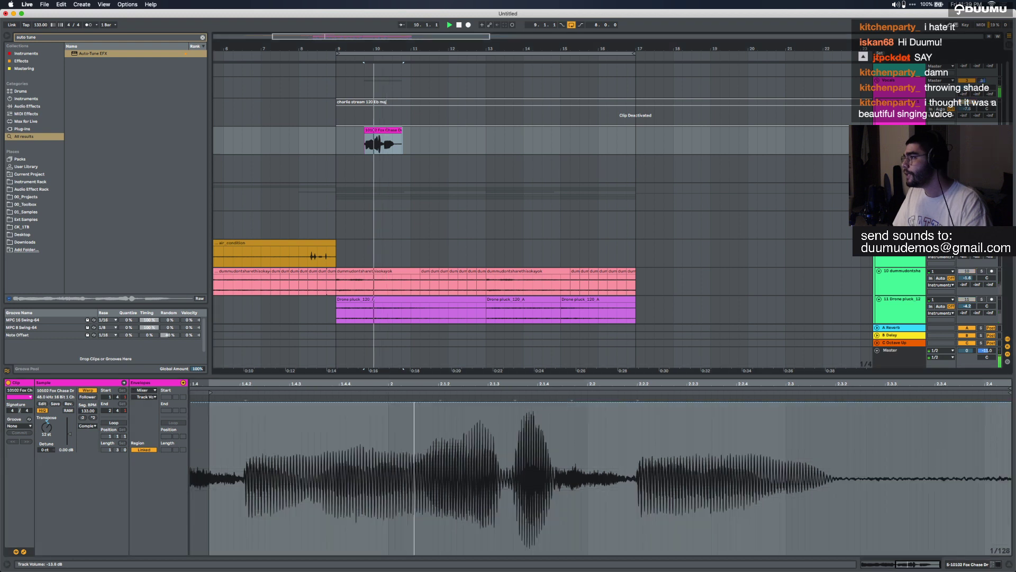
- Raise a transposition breakpoint slightly above 0 st and play the clip from its start
left_click(144, 390)
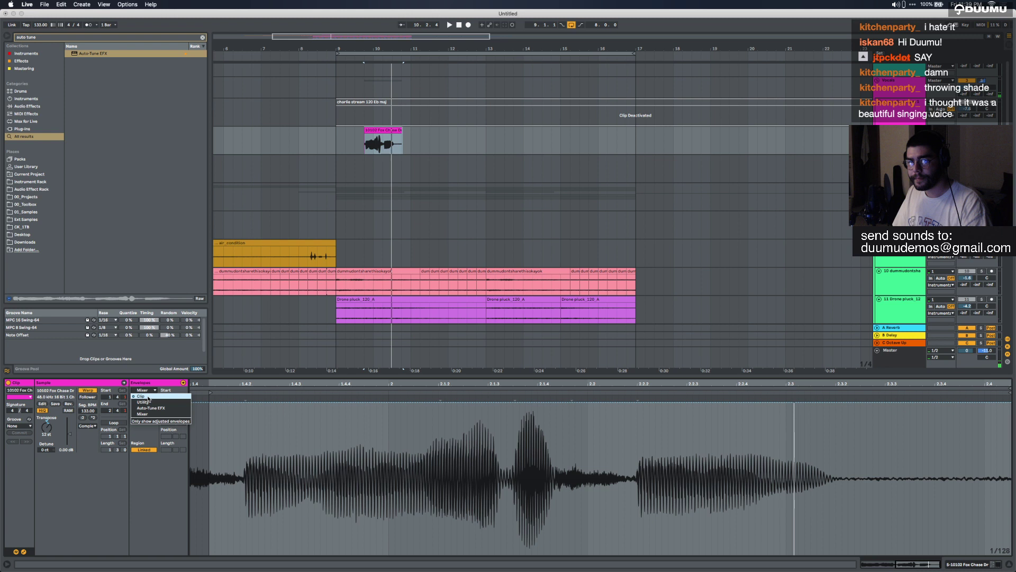
left_click(142, 396)
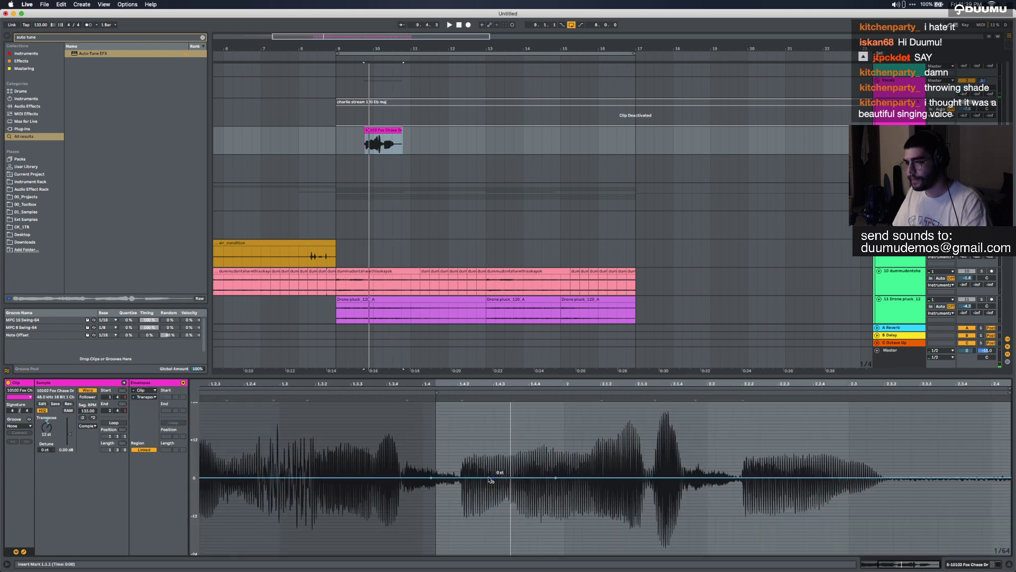
left_click_drag(484, 477, 484, 474)
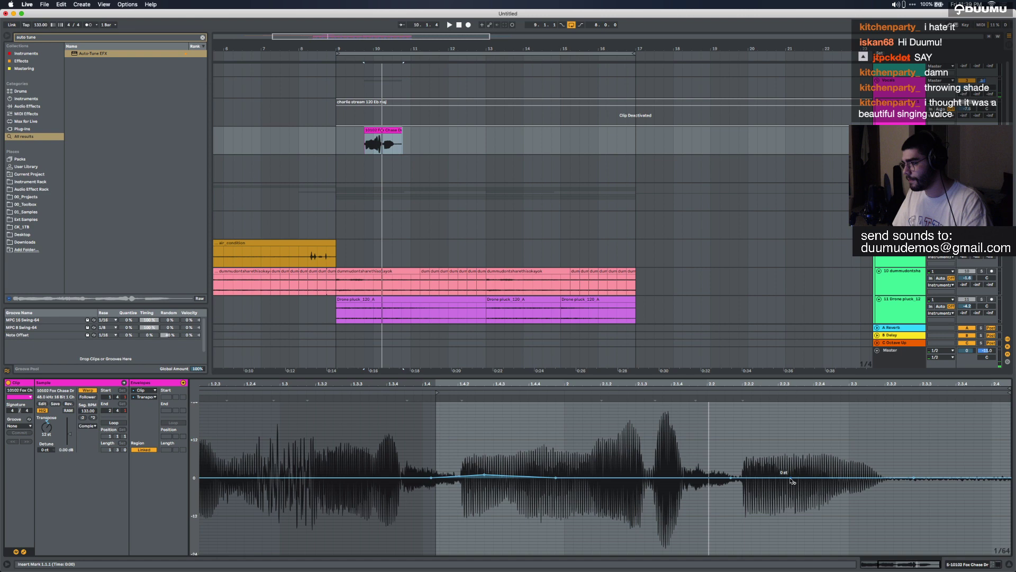
left_click(398, 130)
key("space")
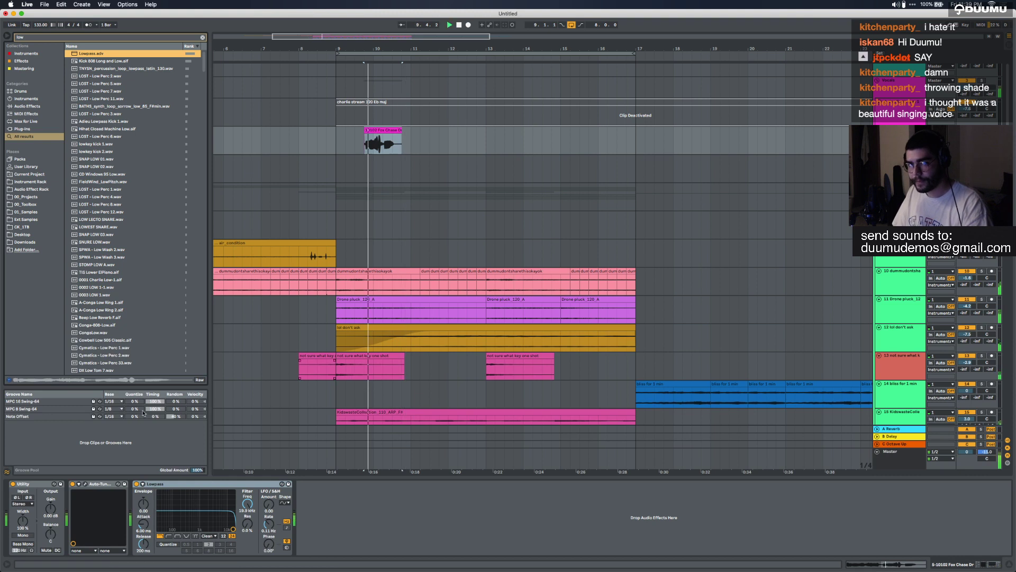
- Lower the lowpass cutoff to about 1.78 kHz and add Overdrive to the vocal track
left_click_drag(207, 514, 207, 517)
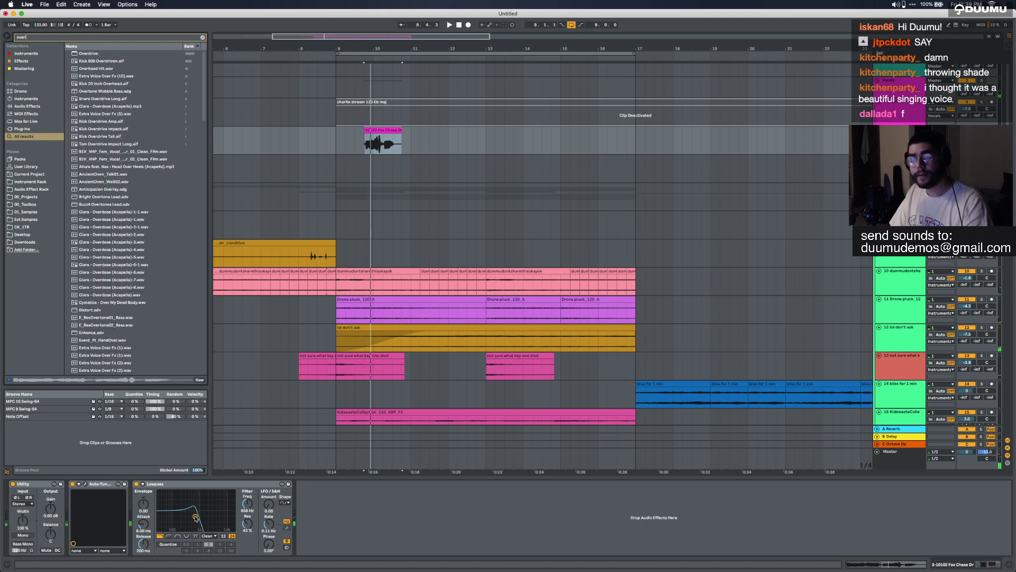
key("Return")
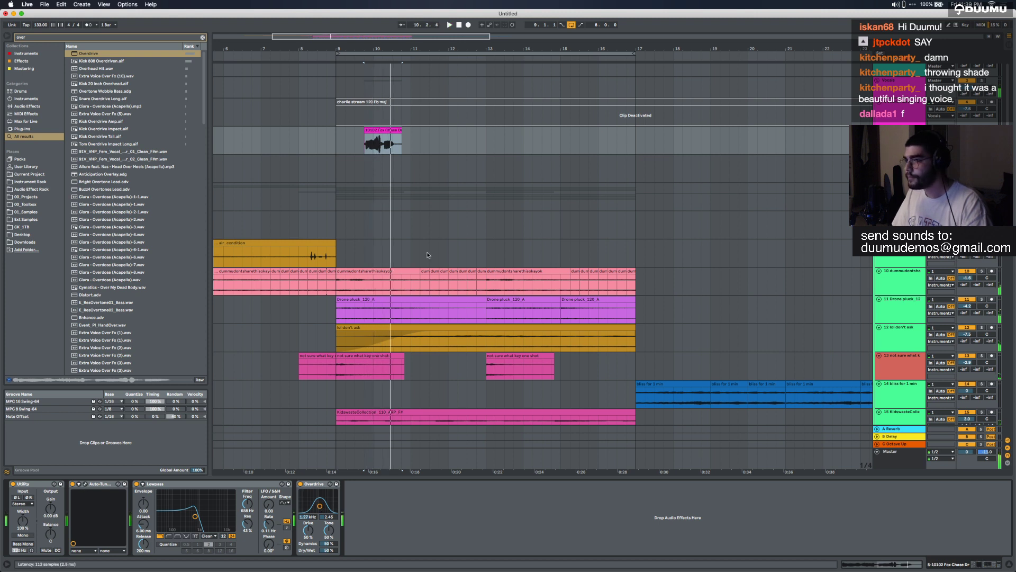
key("super+alt+p")
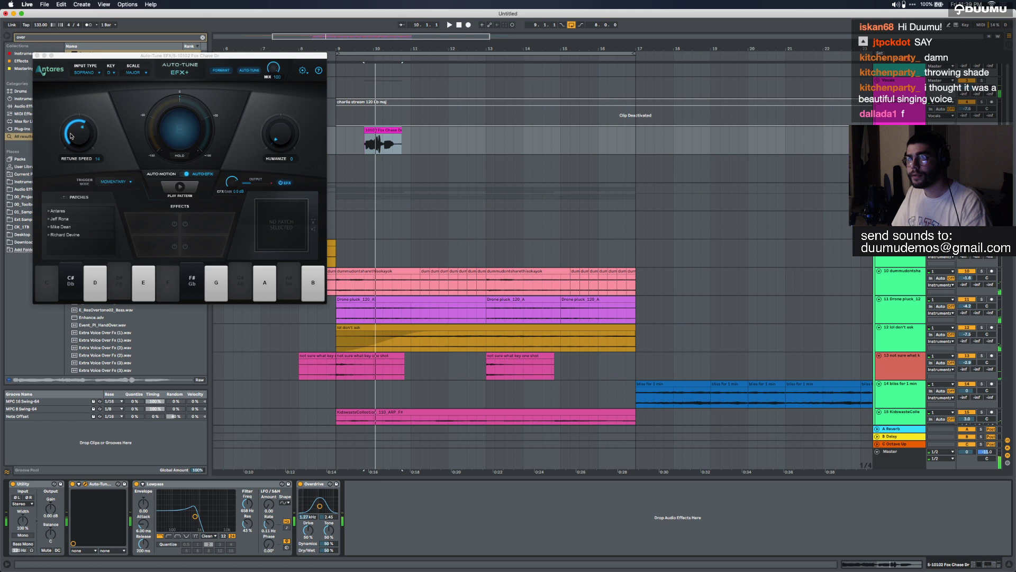
key("super+alt+p")
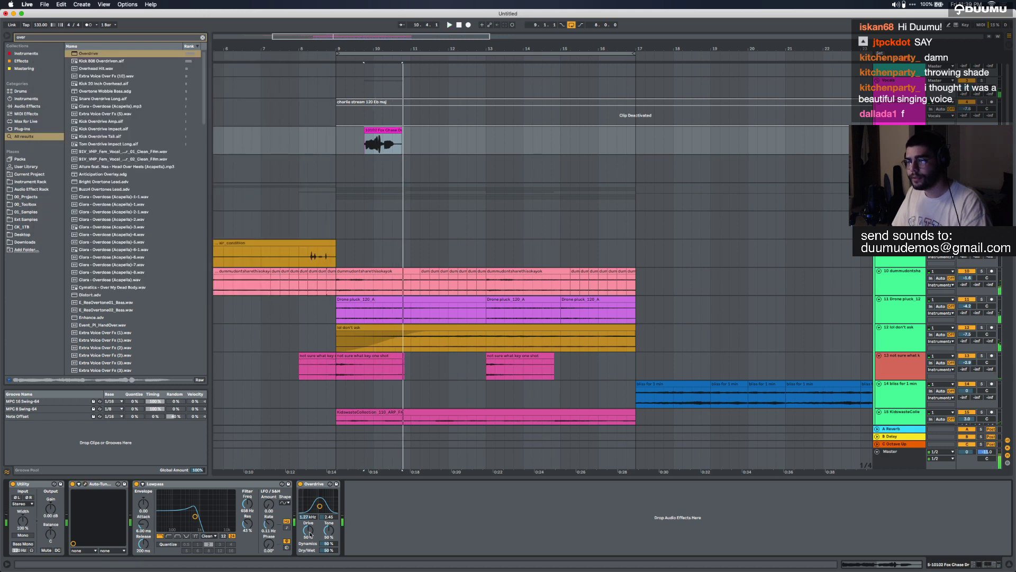
key("space")
key("space")
key("space")
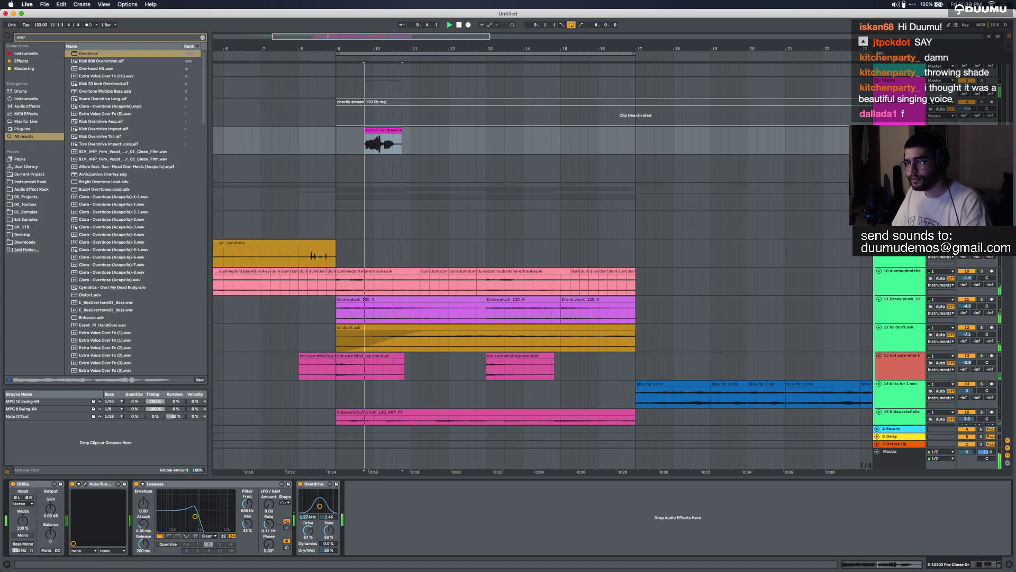
key("space")
key("space")
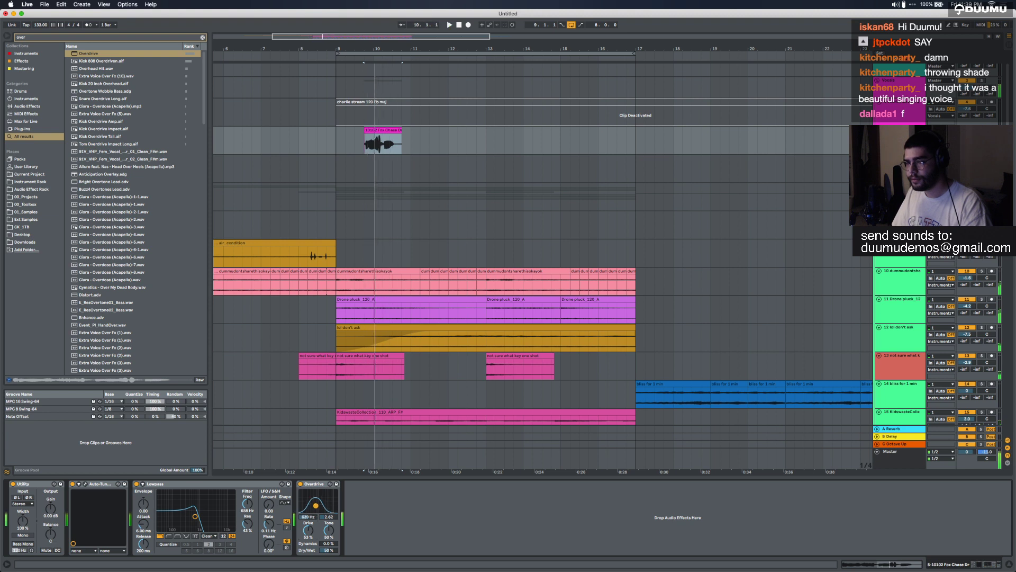
key("space")
key("space")
- Narrow the Overdrive band width to 1.56 and move the vocal track down three tracks
left_click_drag(315, 506, 316, 510)
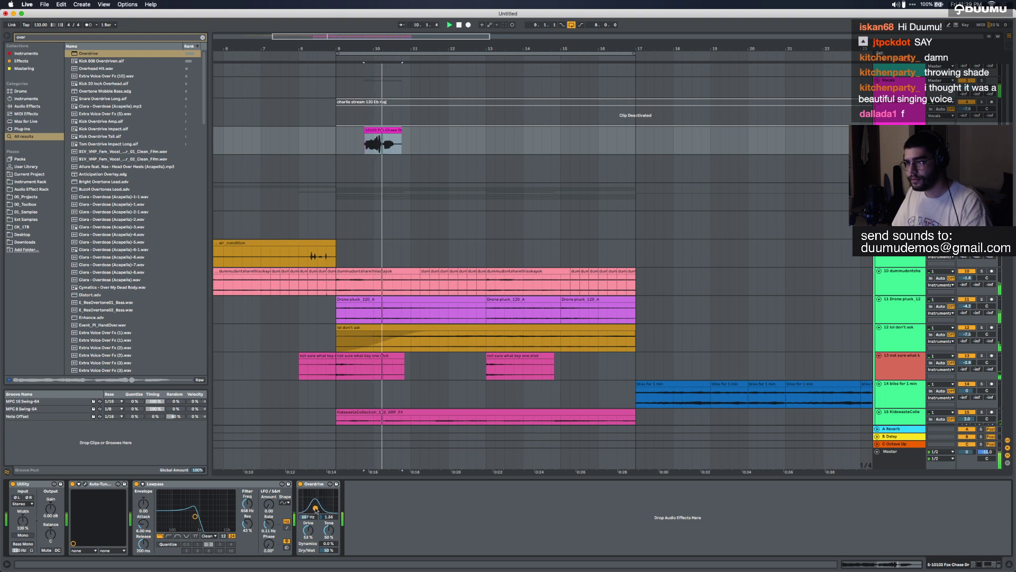
left_click(251, 141)
key("space")
key("space")
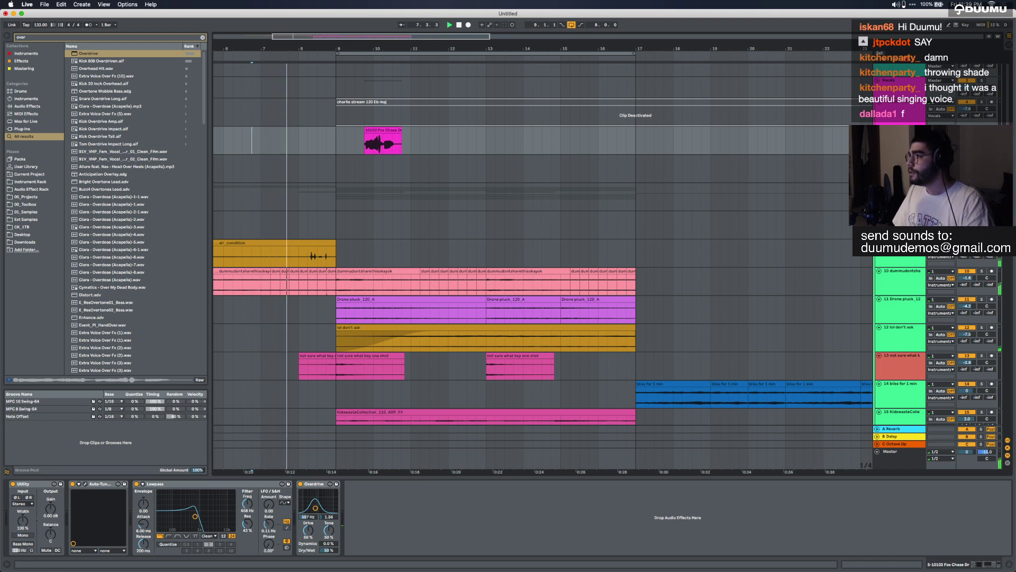
left_click_drag(900, 138, 900, 224)
type("su")
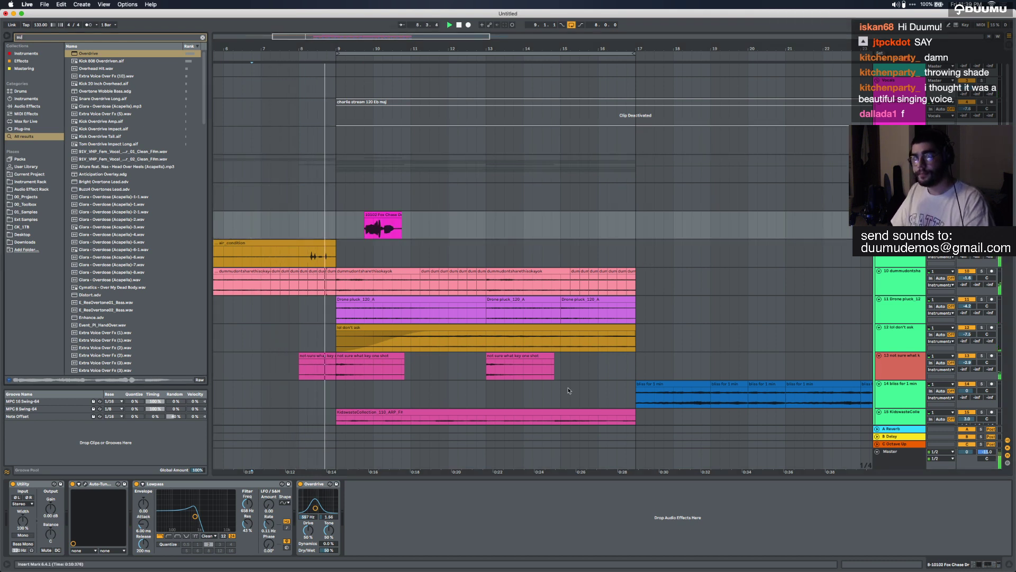
type("too")
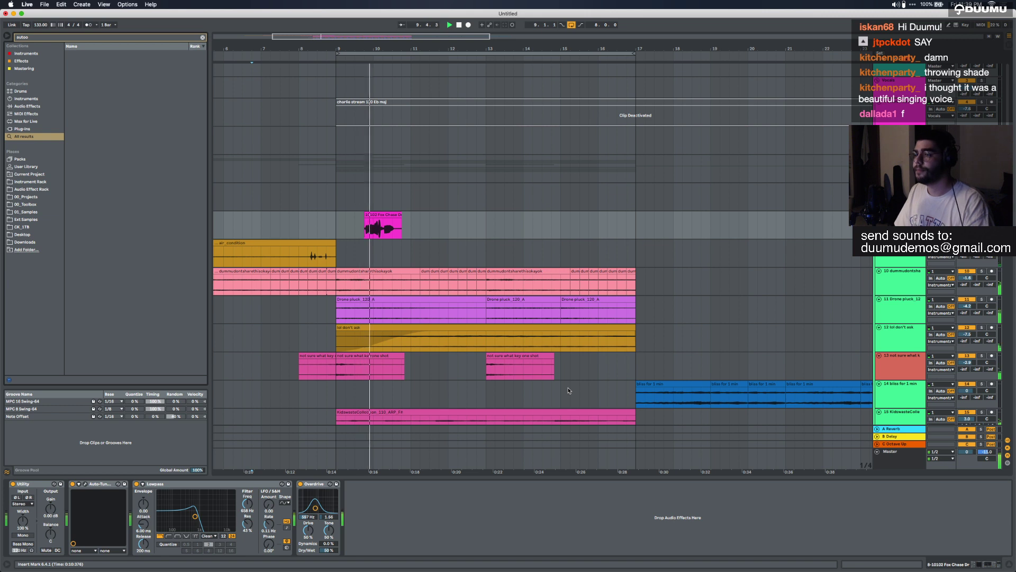
- Trim the pink vocal clip's start slightly and add warp markers to tighten its timing
left_click(374, 213)
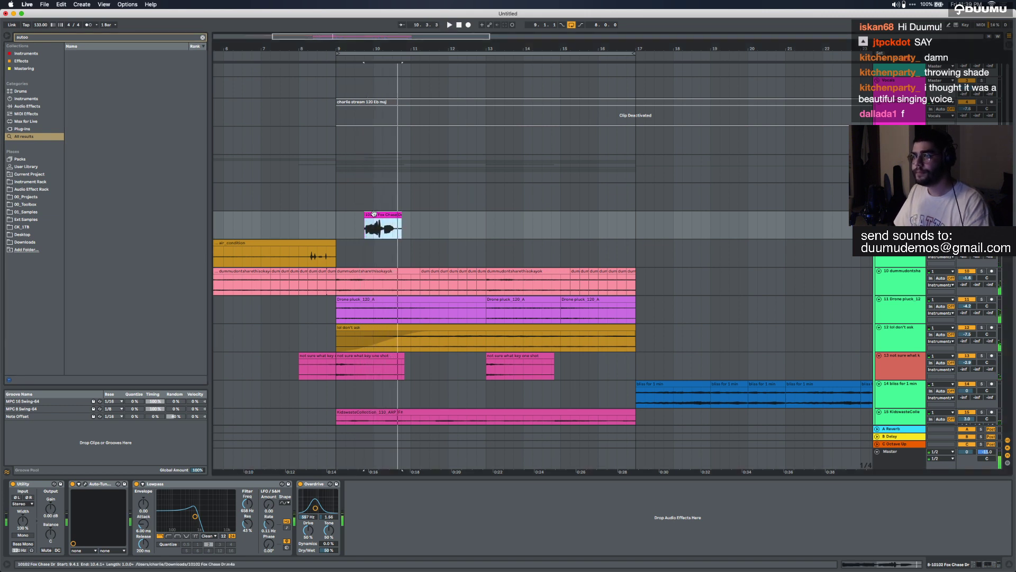
double_click(374, 214)
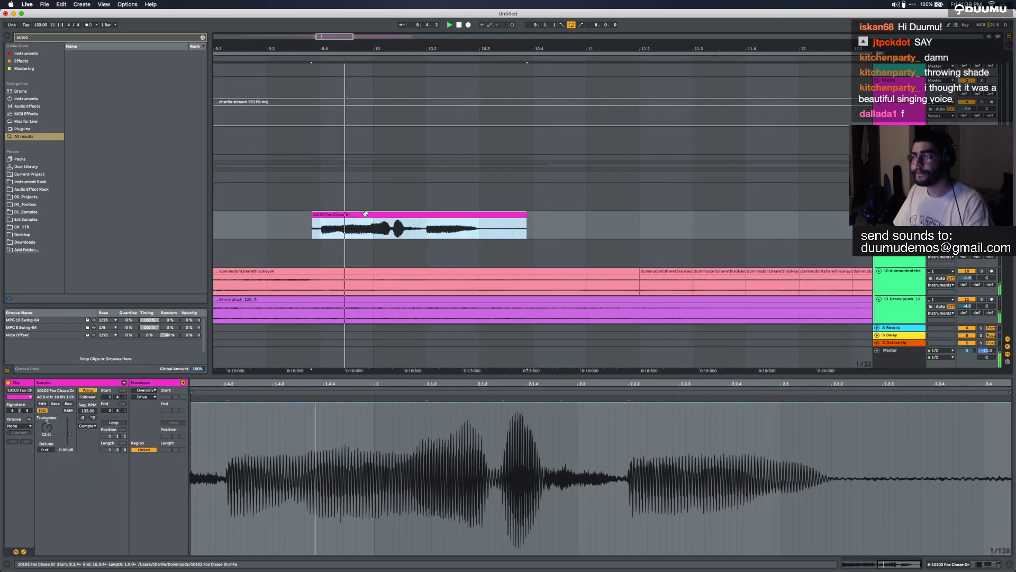
left_click_drag(319, 214, 321, 214)
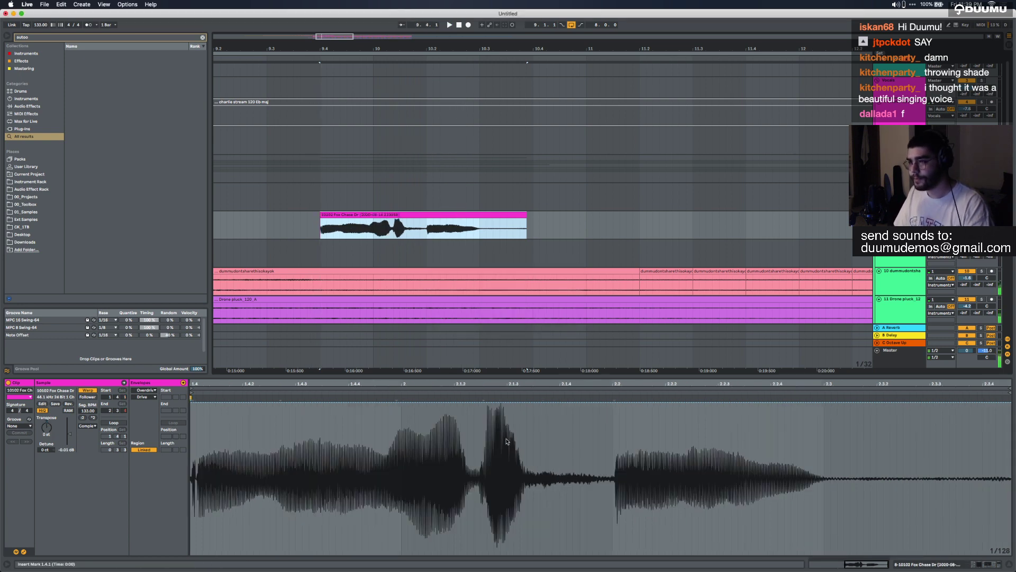
double_click(665, 402)
left_click_drag(665, 396, 727, 398)
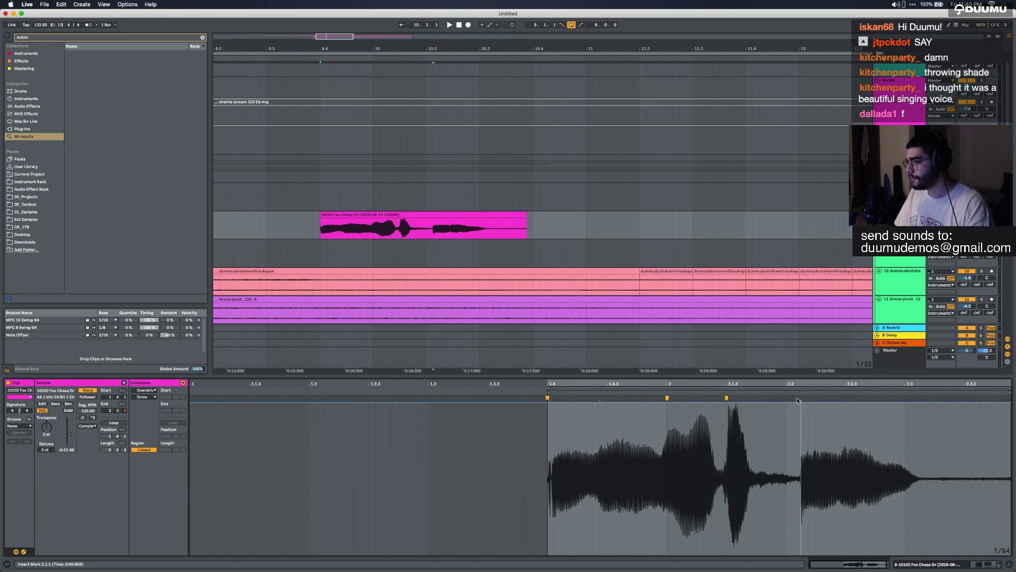
left_click_drag(799, 400, 786, 398)
left_click(485, 223)
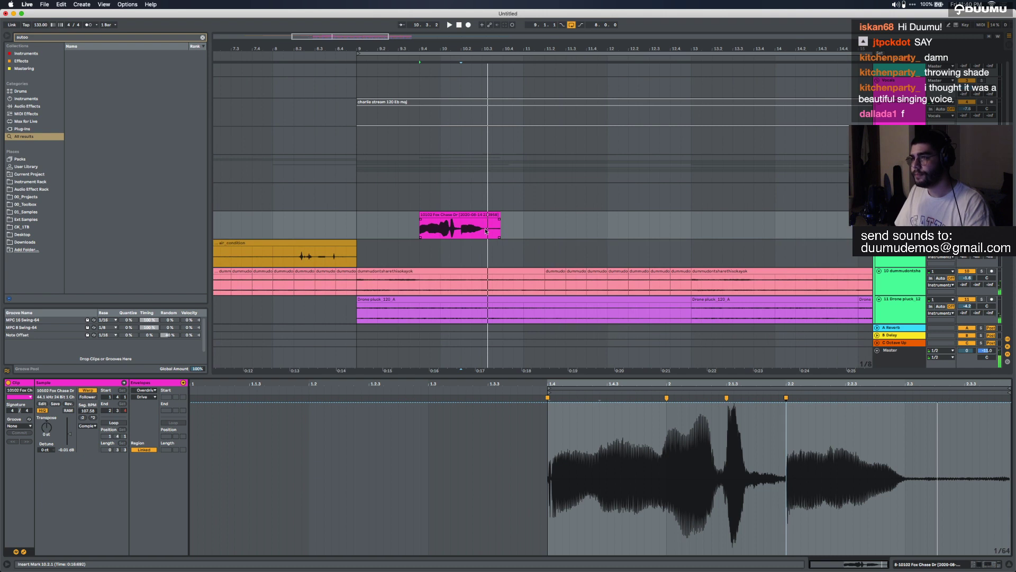
key("space")
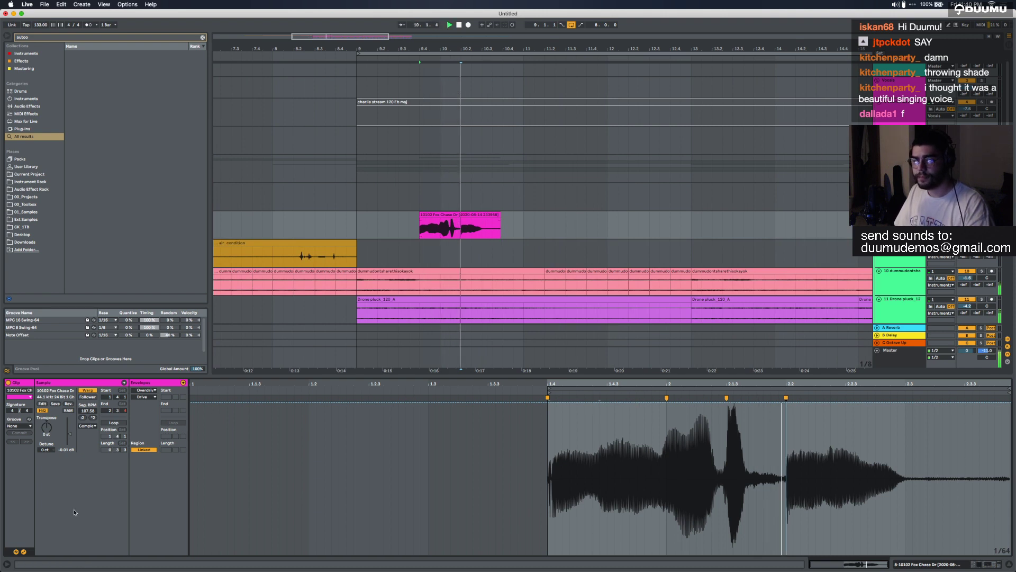
- Show the clip's Transposition envelope and raise the breakpoint near 2.1.3 back to 0 semitones
left_click(143, 390)
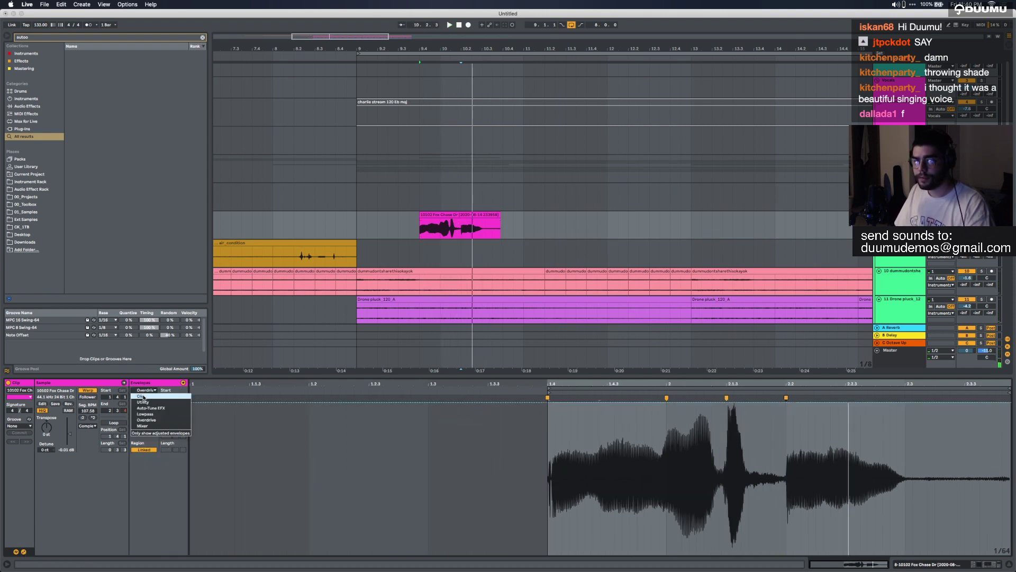
left_click(144, 395)
left_click(144, 397)
left_click(144, 407)
left_click(144, 396)
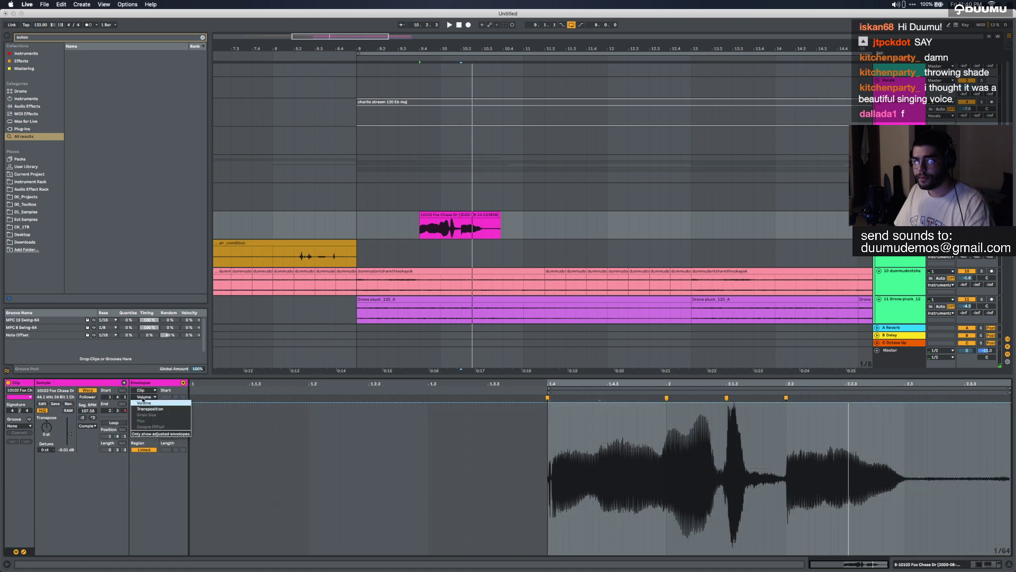
left_click(149, 409)
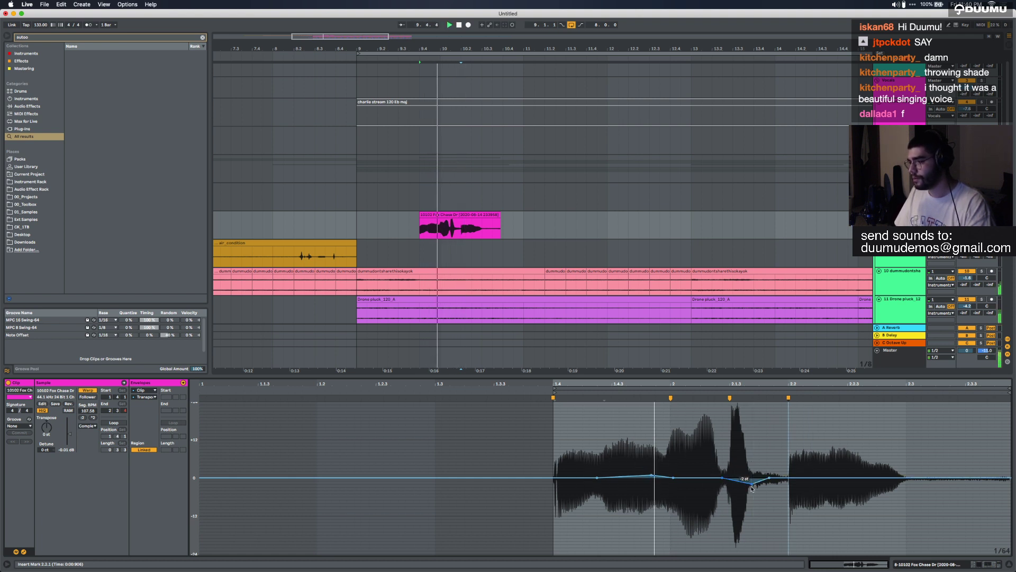
left_click(751, 484)
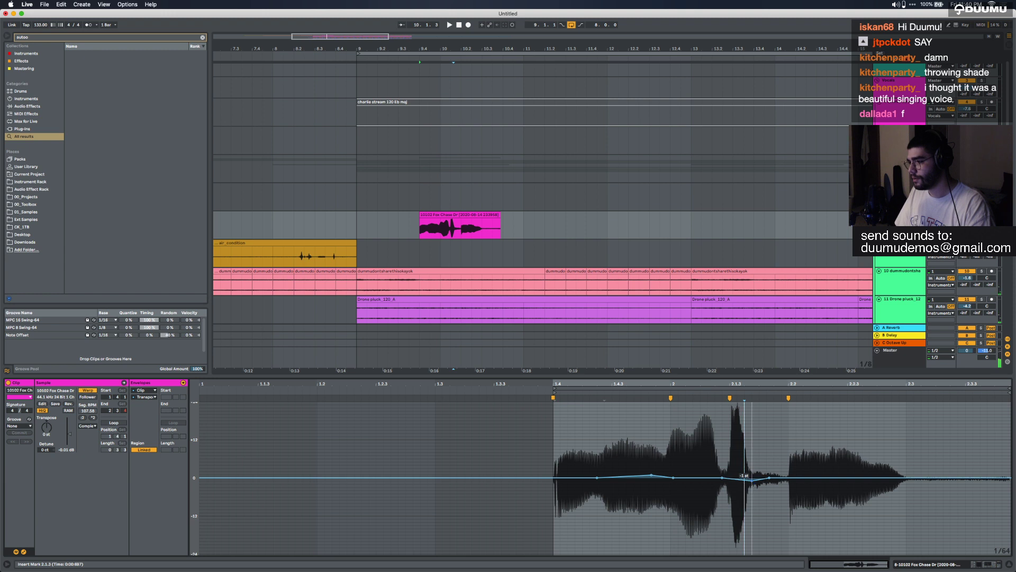
left_click_drag(752, 480, 751, 477)
key("space")
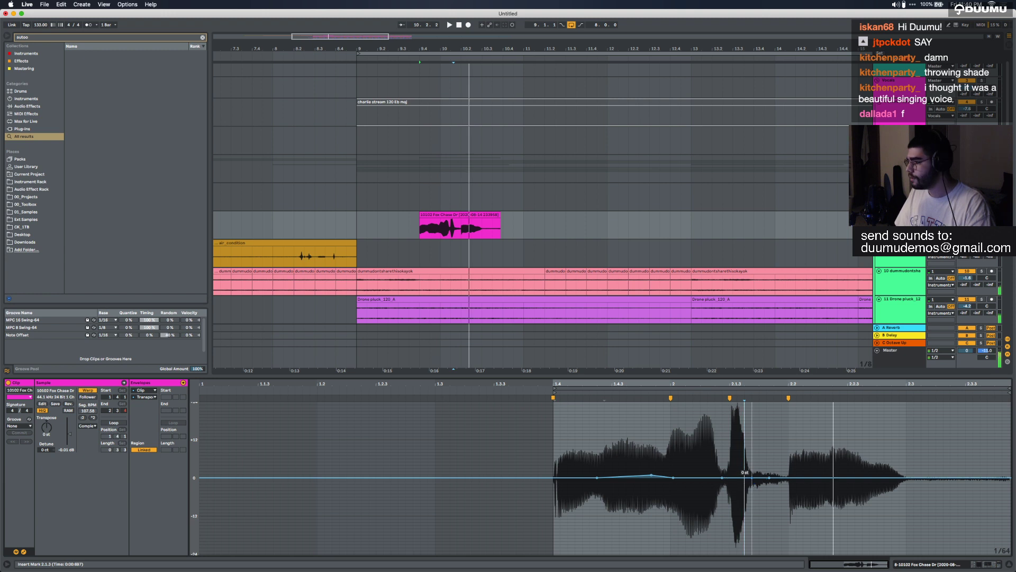
left_click_drag(745, 503, 781, 504)
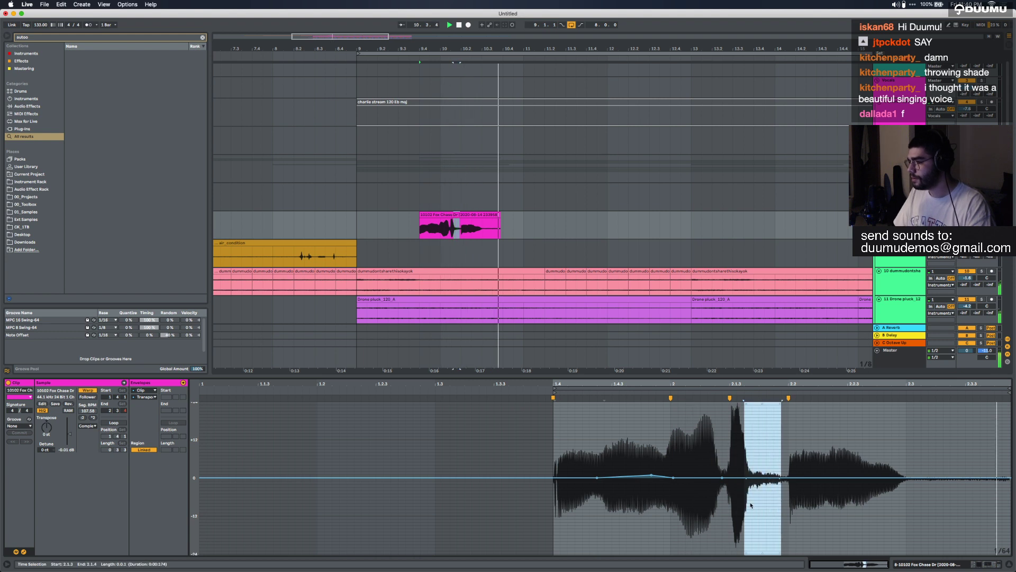
- Cut off the tail end of the vocal clip, undoing an accidental whole-clip deletion
left_click(437, 212)
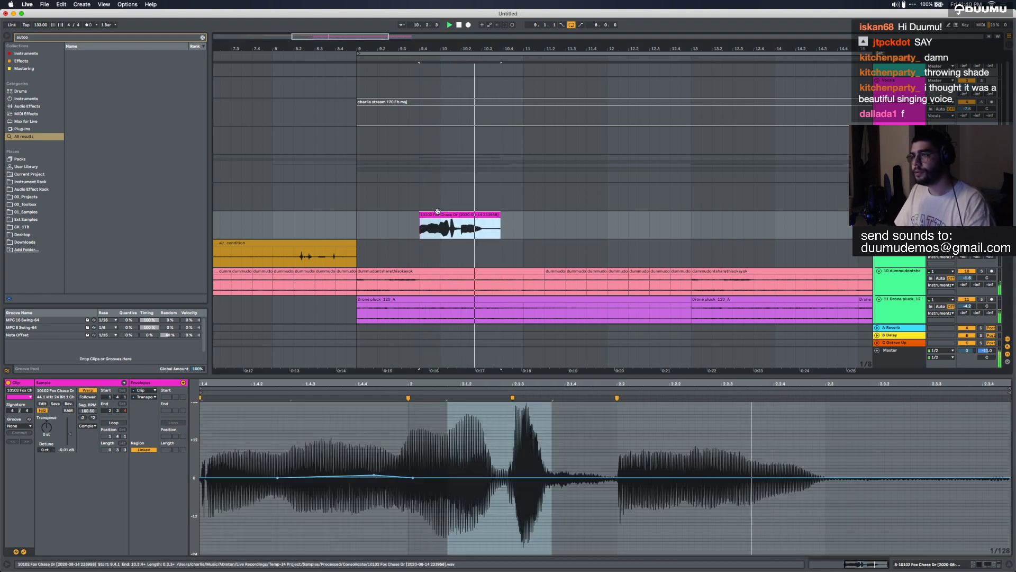
key("BackSpace")
left_click(315, 225)
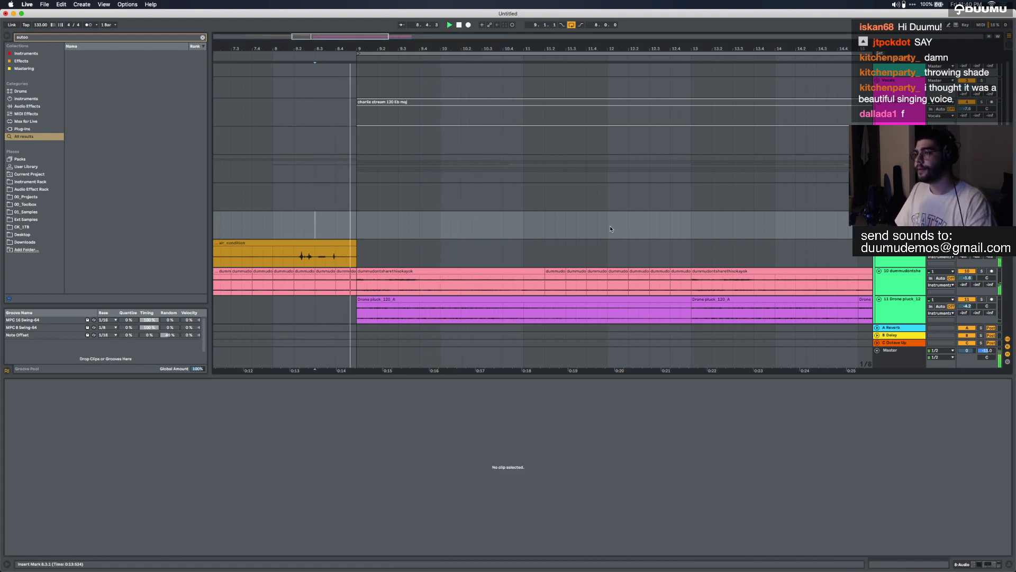
scroll(610, 228, "down", 2)
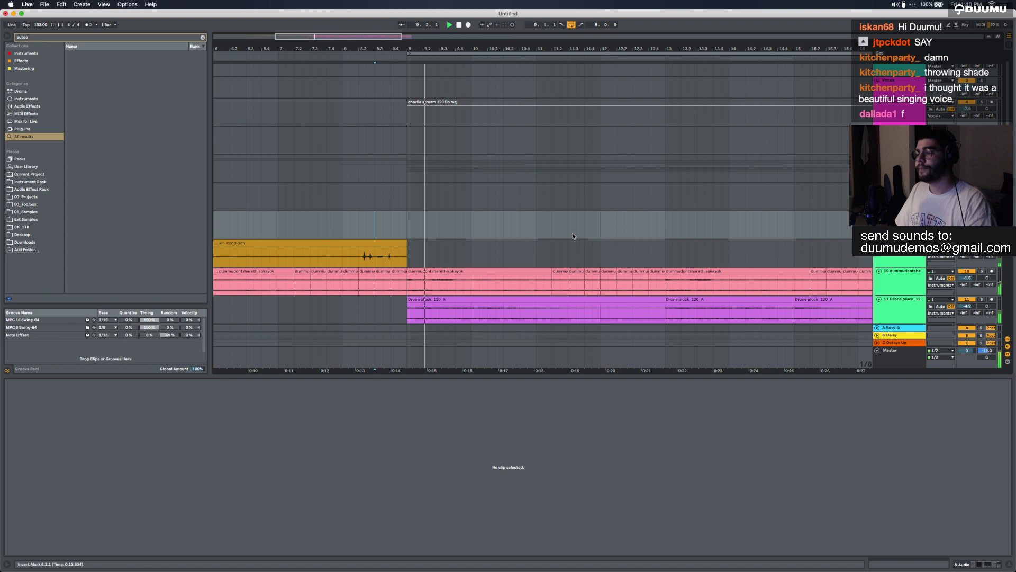
key("super+z")
scroll(573, 236, "down", 2)
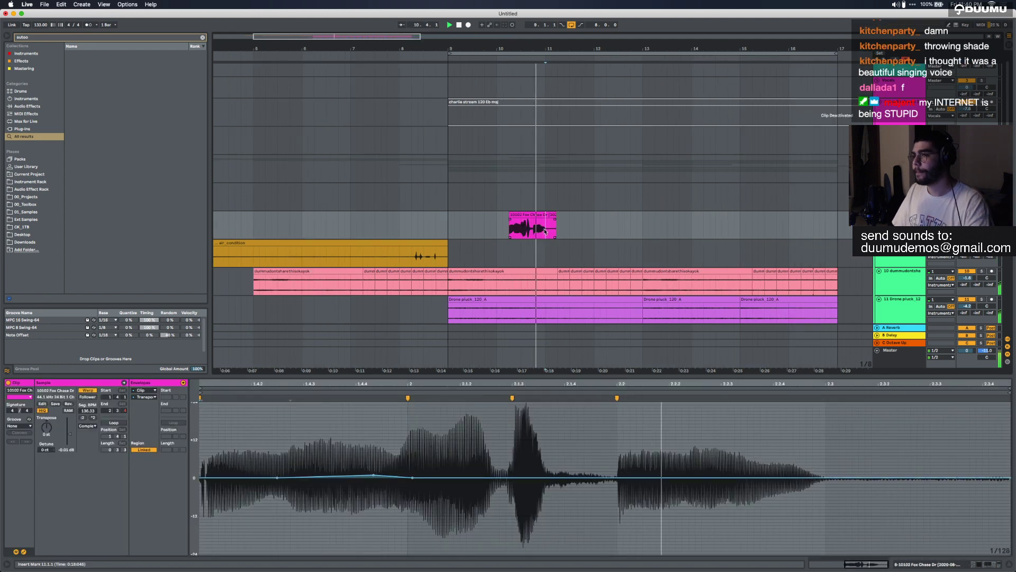
left_click_drag(545, 227, 565, 230)
key("BackSpace")
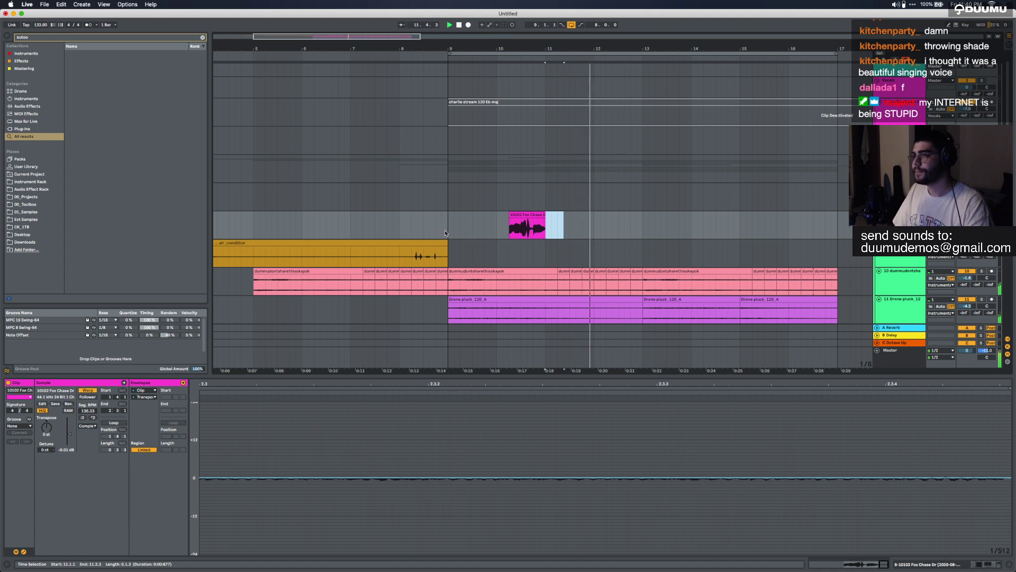
- Duplicate bars 9–13 of the vocal track to bars 13–17 and zoom out
left_click(445, 233)
left_click(637, 228, "shift")
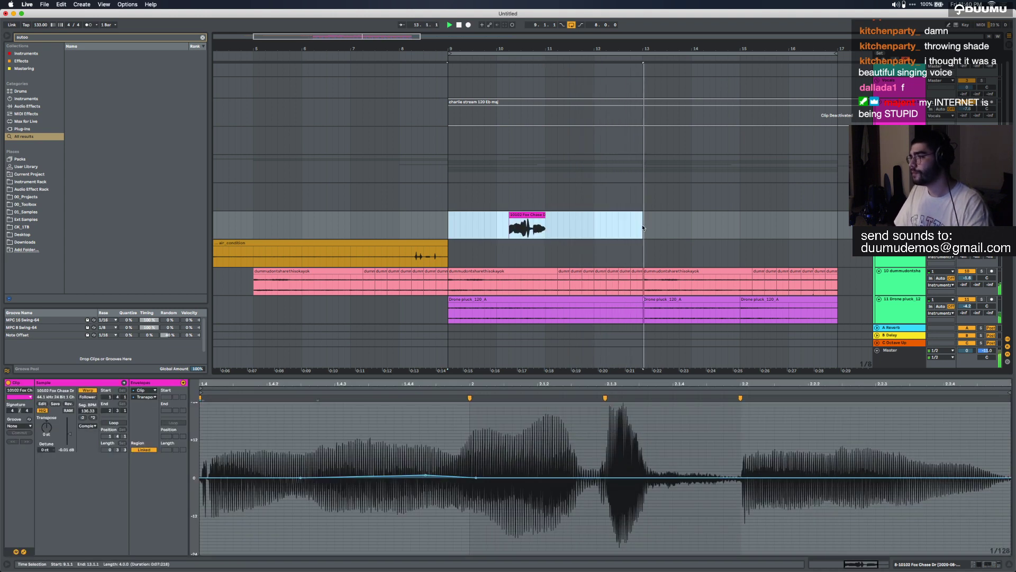
key("super+d")
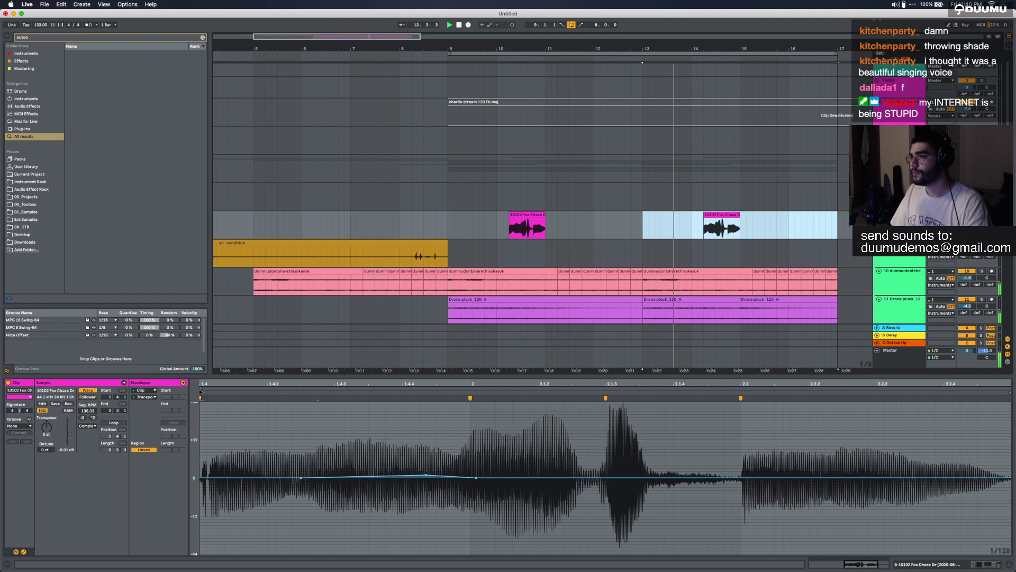
key("shift+Tab")
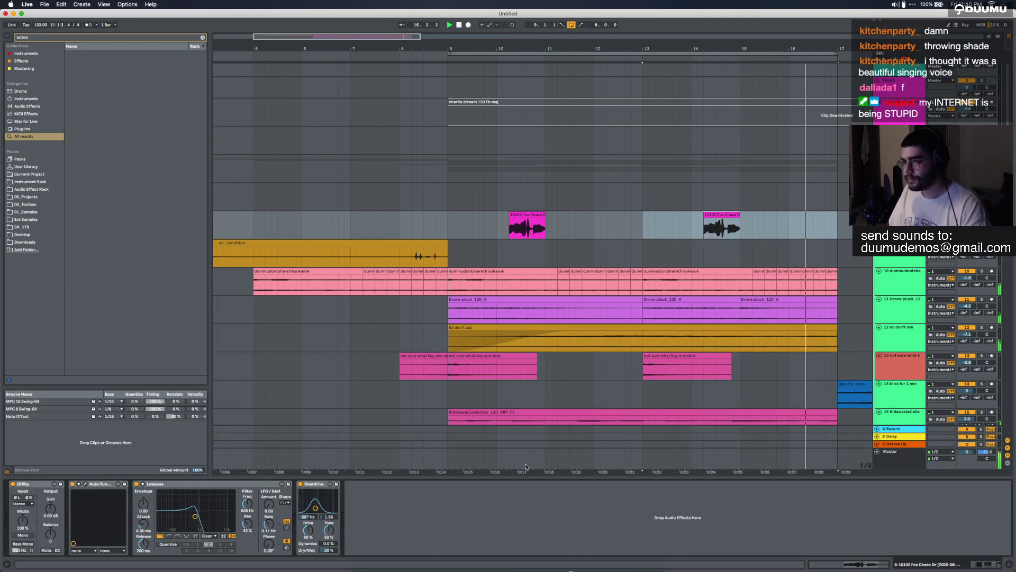
key("minus")
- Load Auto Filter on the vocal track at about 312 Hz cutoff with slight resonance, then move OBS aside
left_click(576, 234)
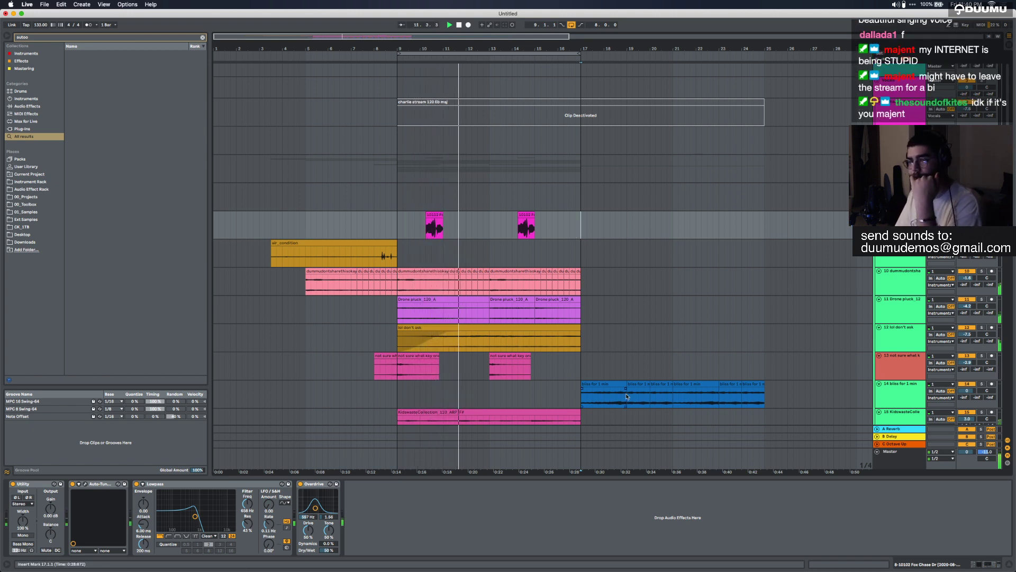
key("super+f")
key("BackSpace")
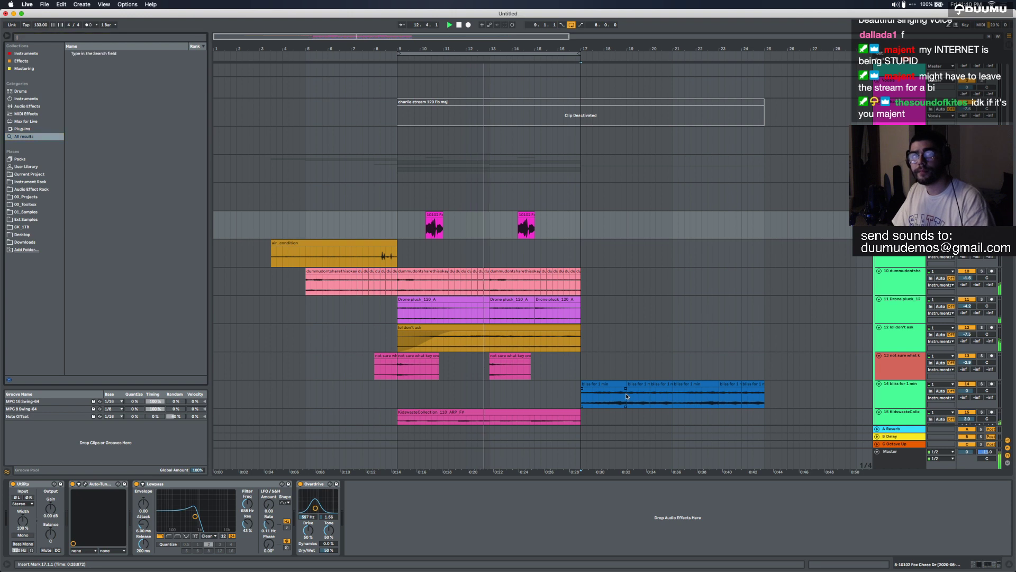
type("auto")
key("Down")
key("Return")
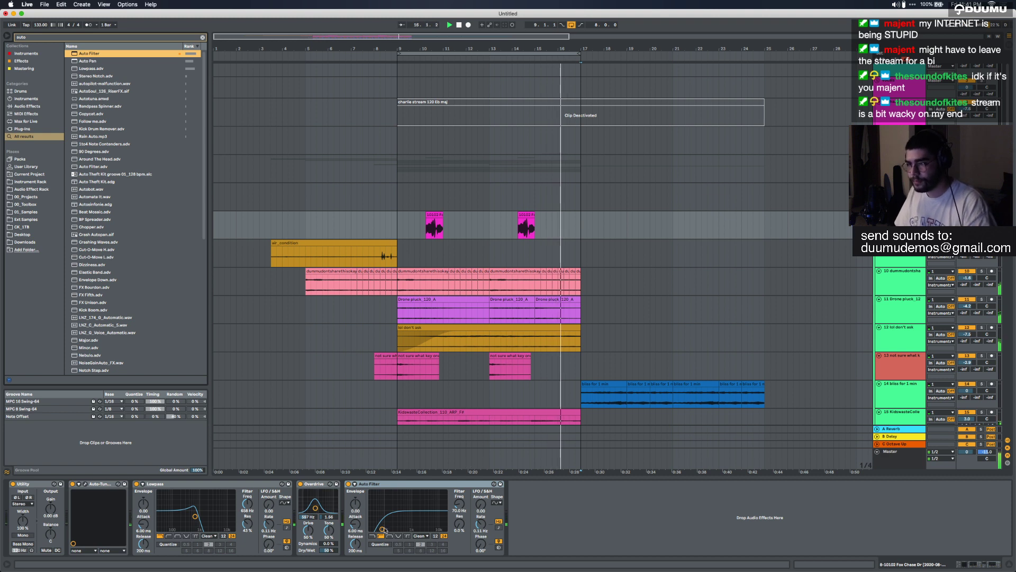
left_click_drag(382, 530, 399, 525)
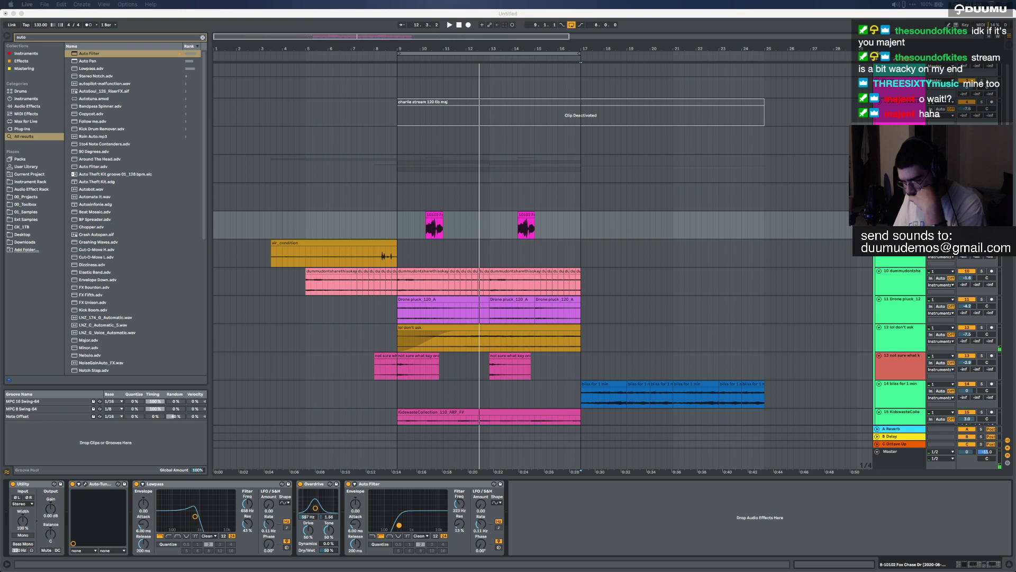
key("super+Tab")
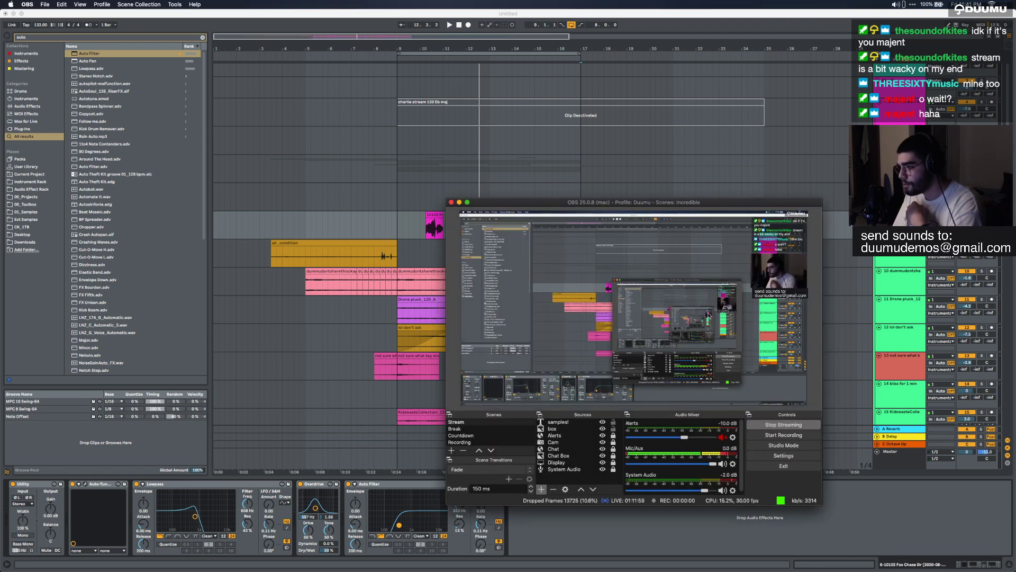
left_click_drag(649, 198, 641, 569)
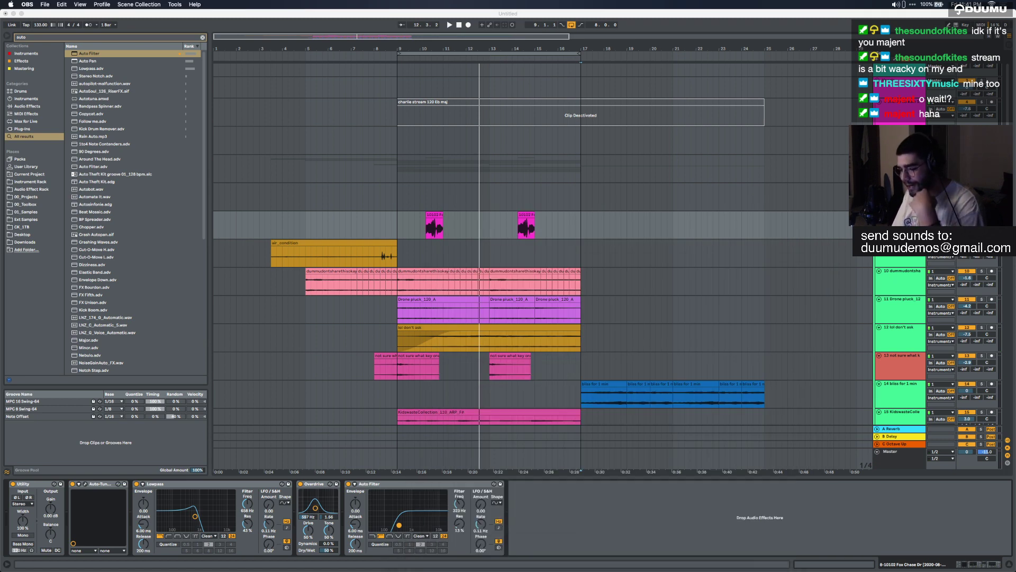